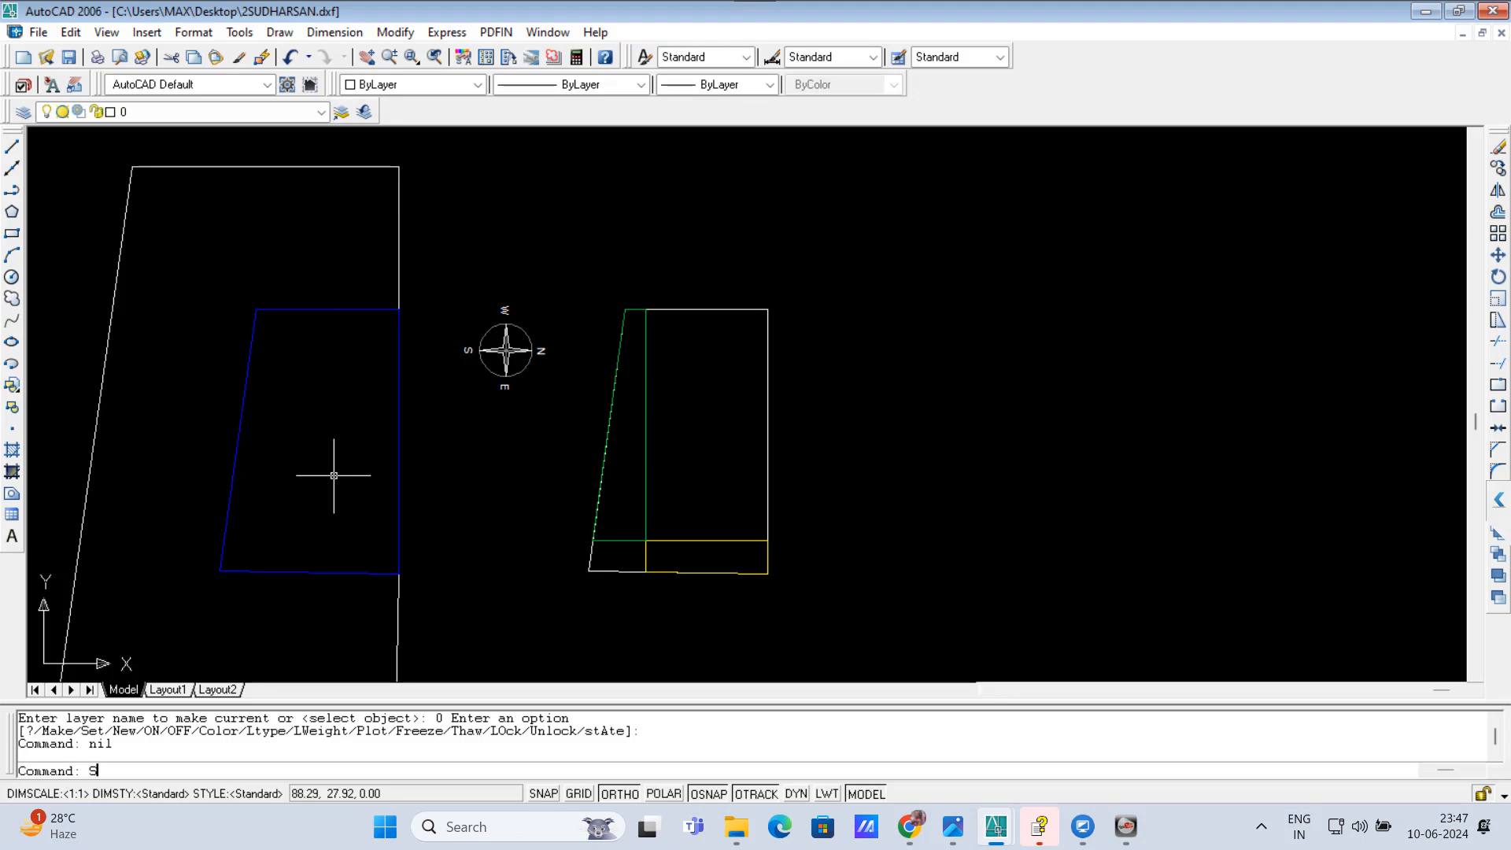
Step: List the layers used by the objects around the blue plot outline with the SOL command
key(Return)
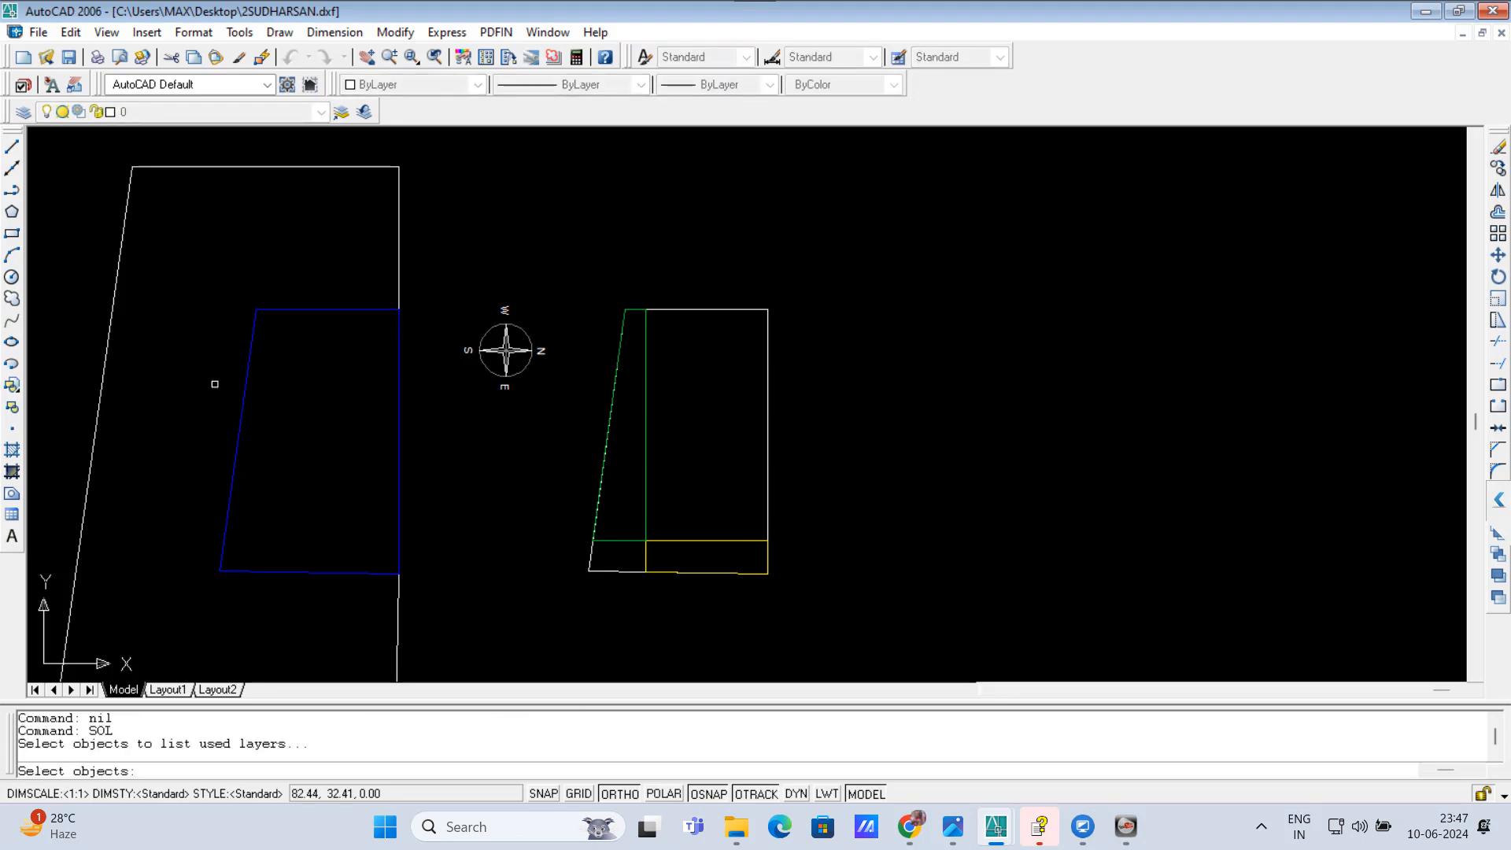
click(197, 260)
click(398, 625)
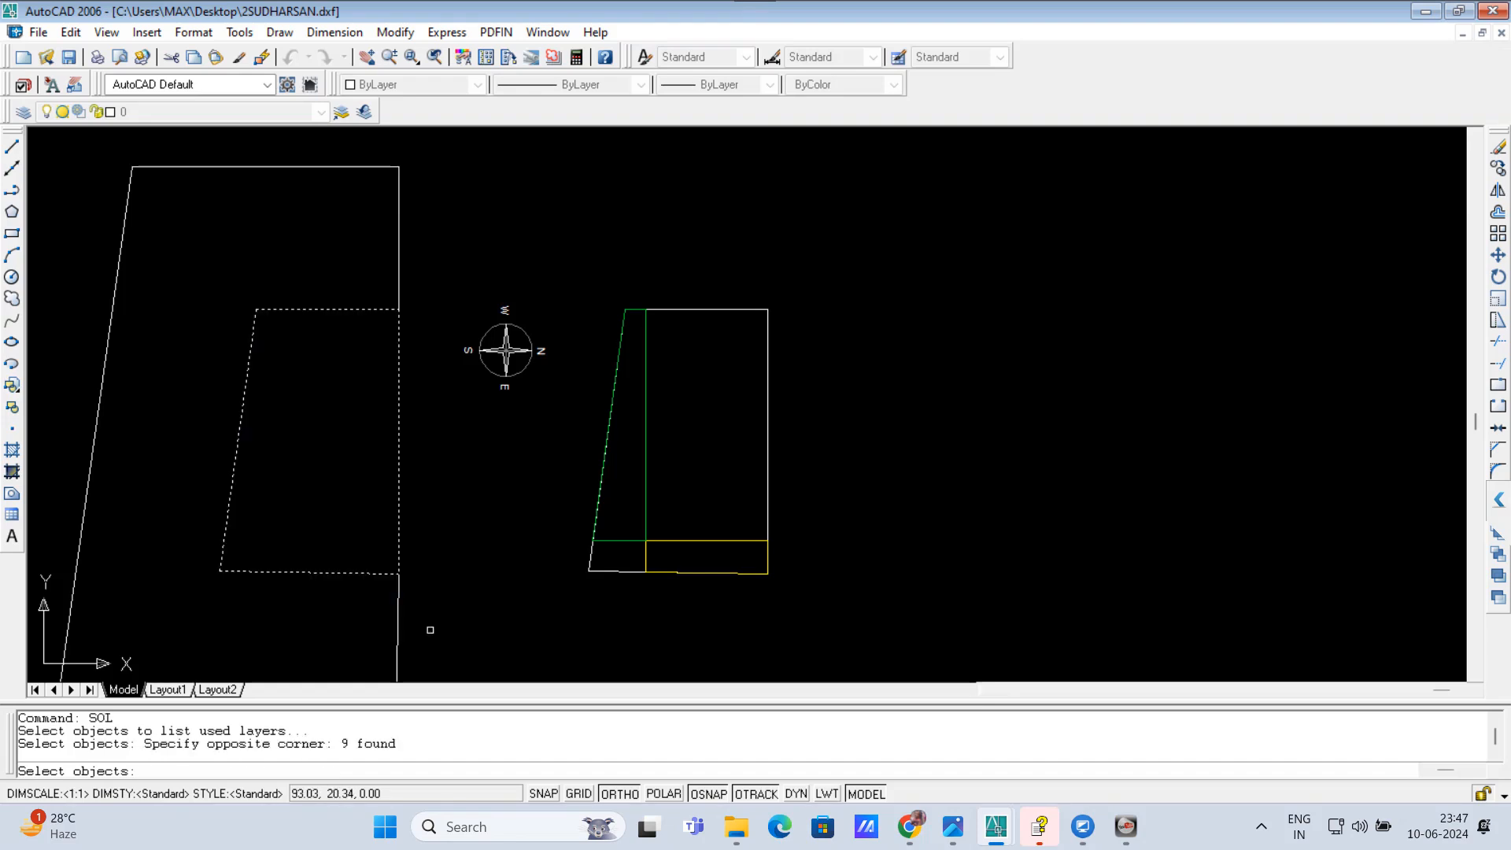
key(Return)
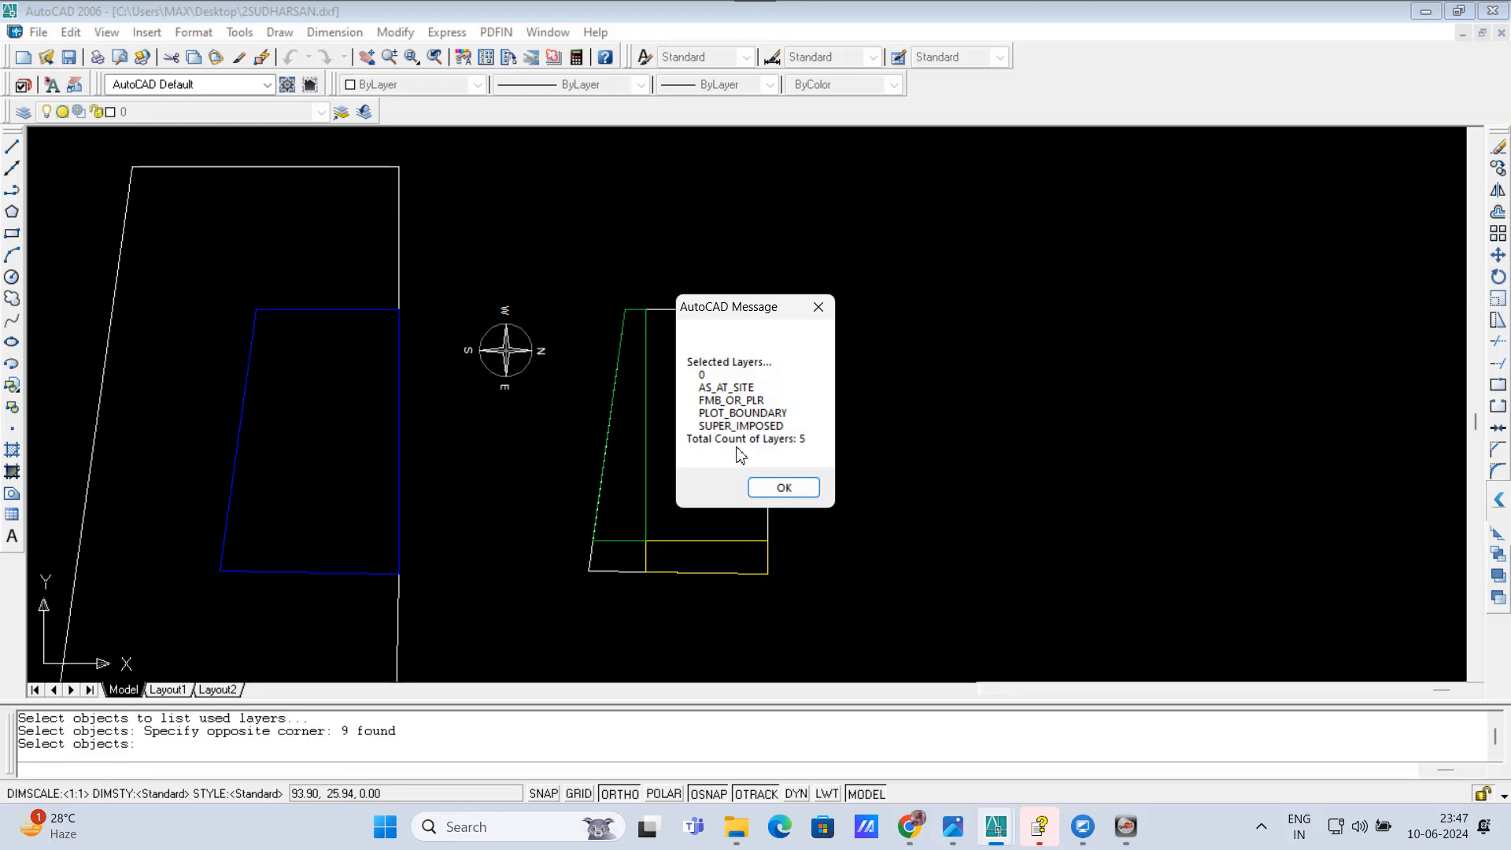
click(783, 487)
Step: Erase the yellow front setback rectangle and undo the erasure
click(684, 540)
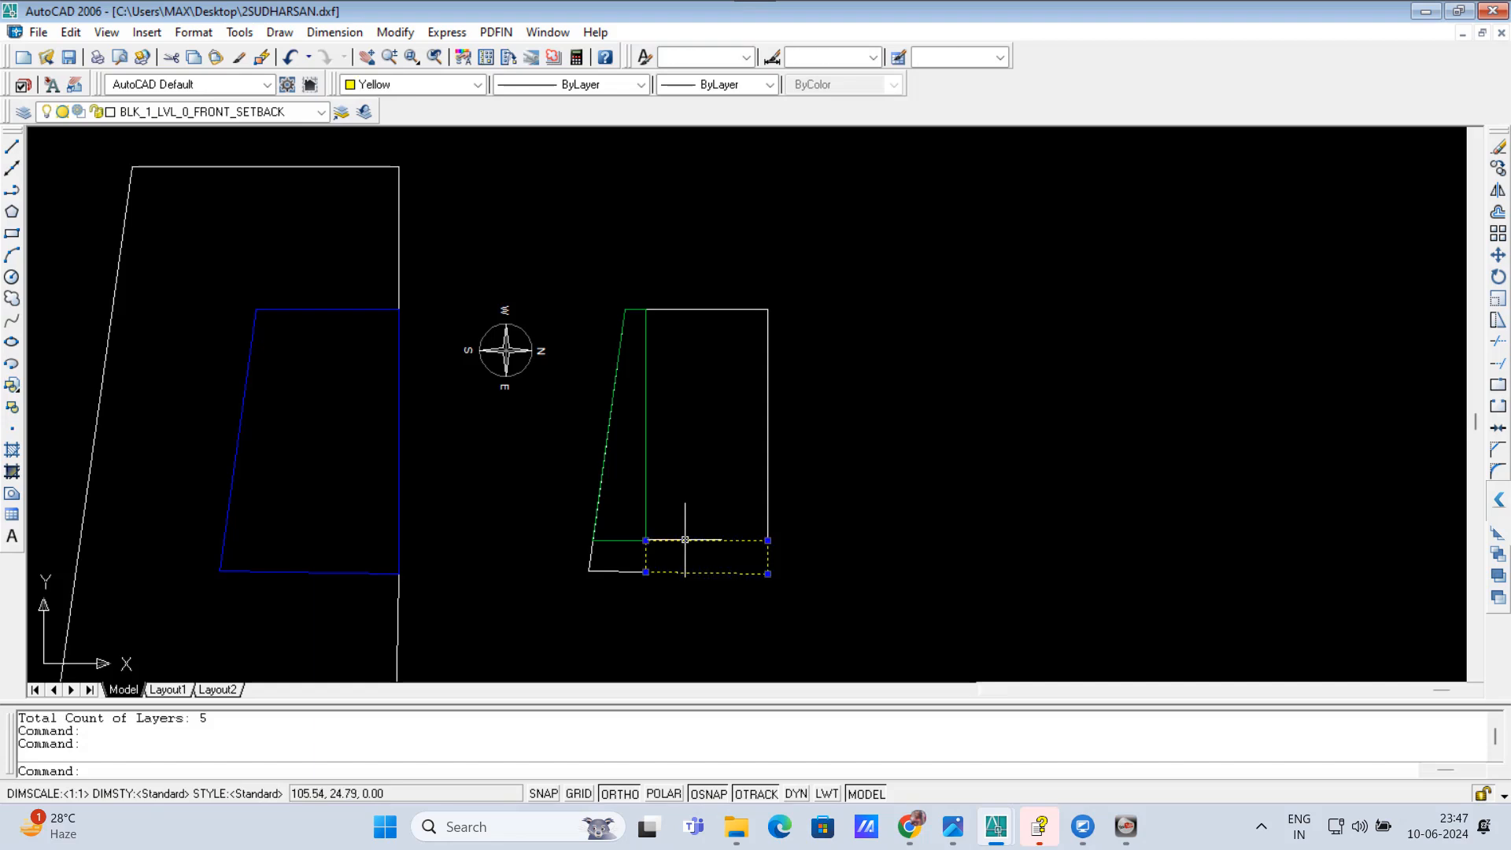
text(E)
key(Return)
key(ctrl+z)
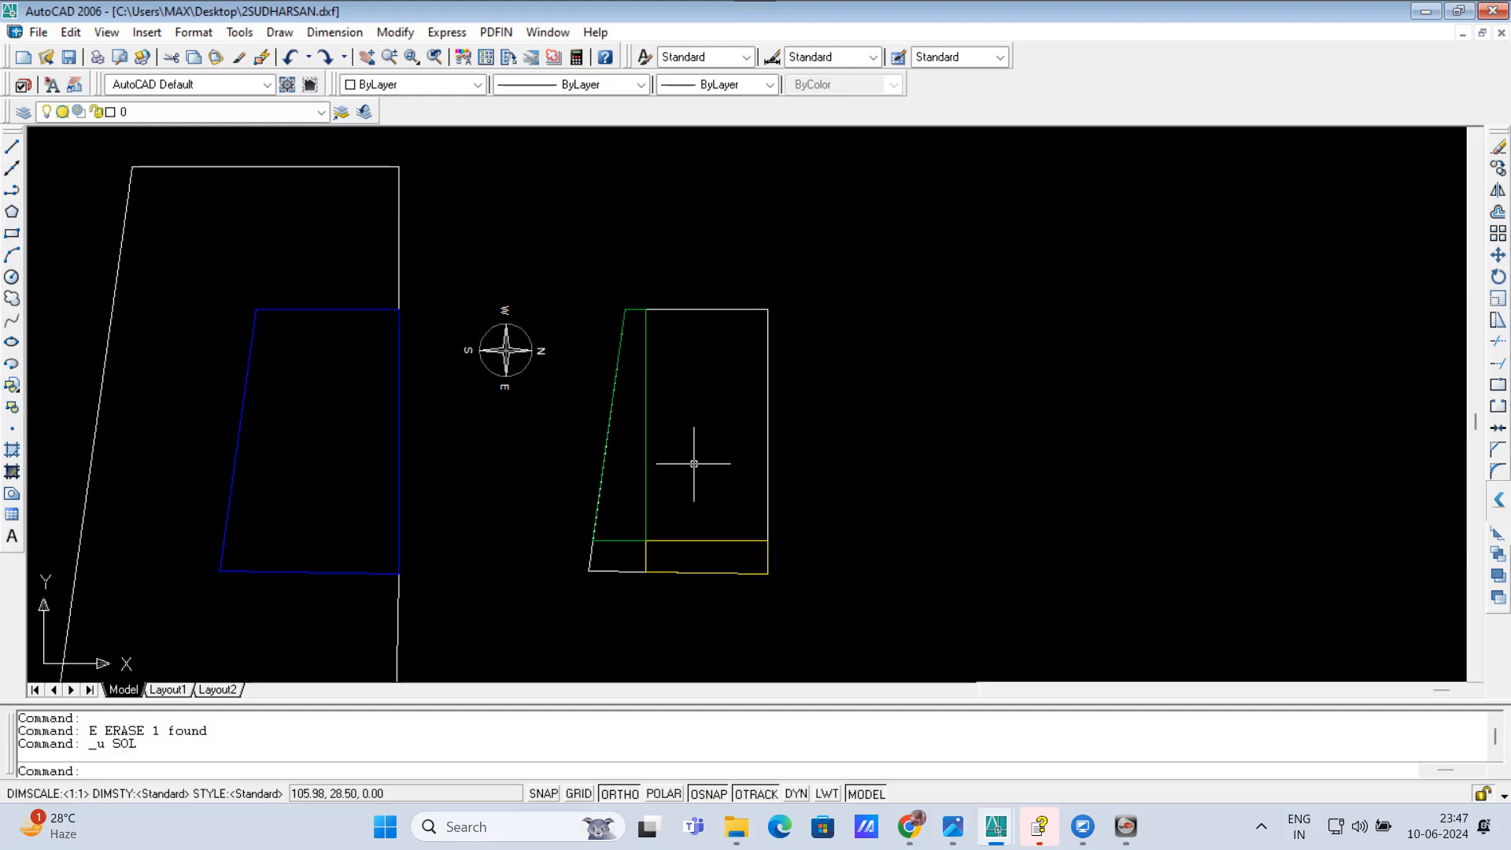
Step: Run AW1 inside the rectangular building area of the setback plan and place two copies of its outline beside the plan
text(AW1)
key(Return)
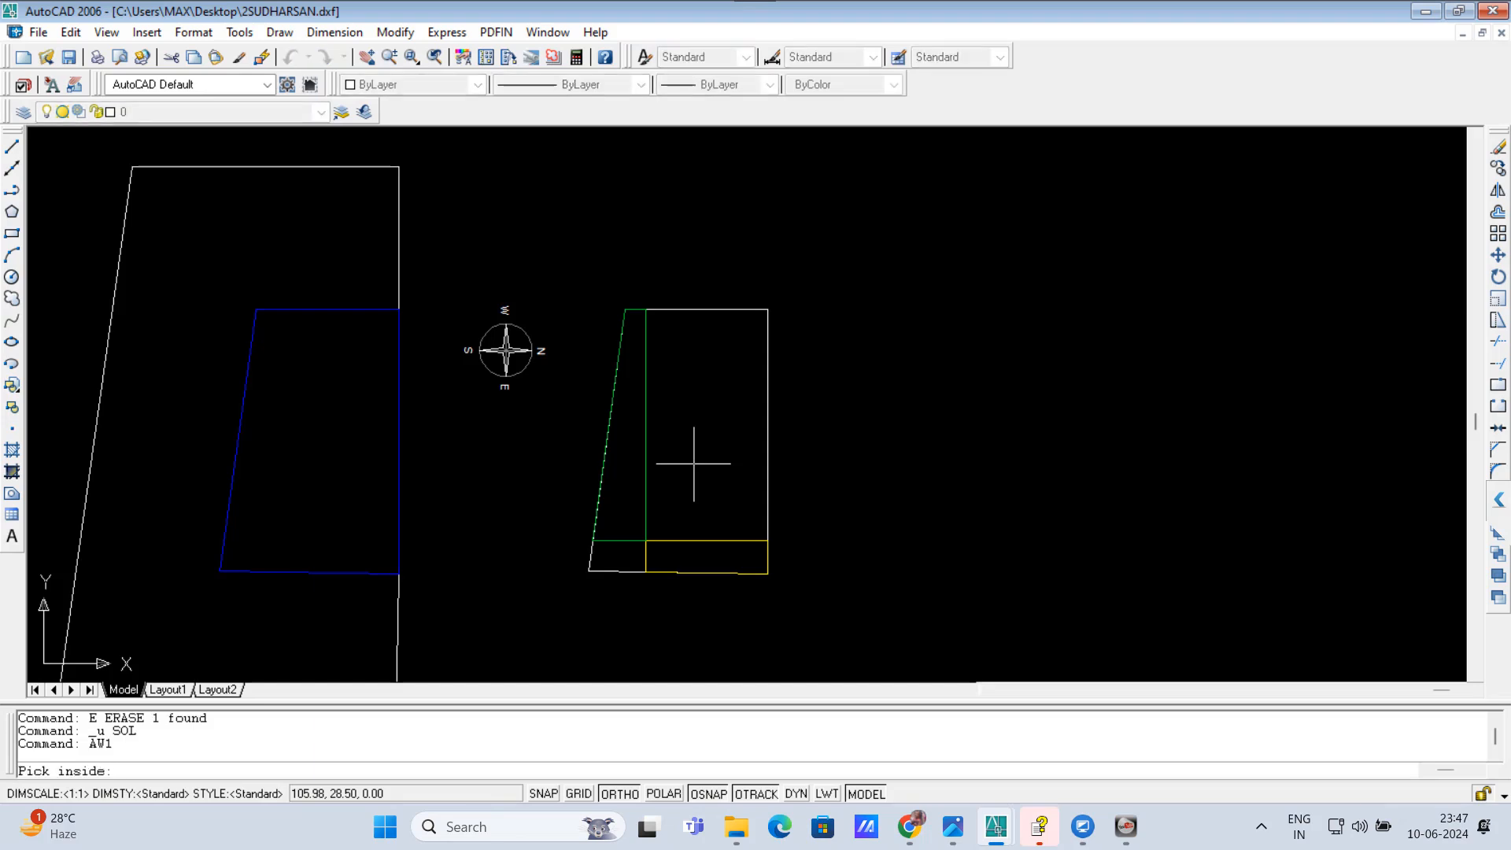
click(708, 404)
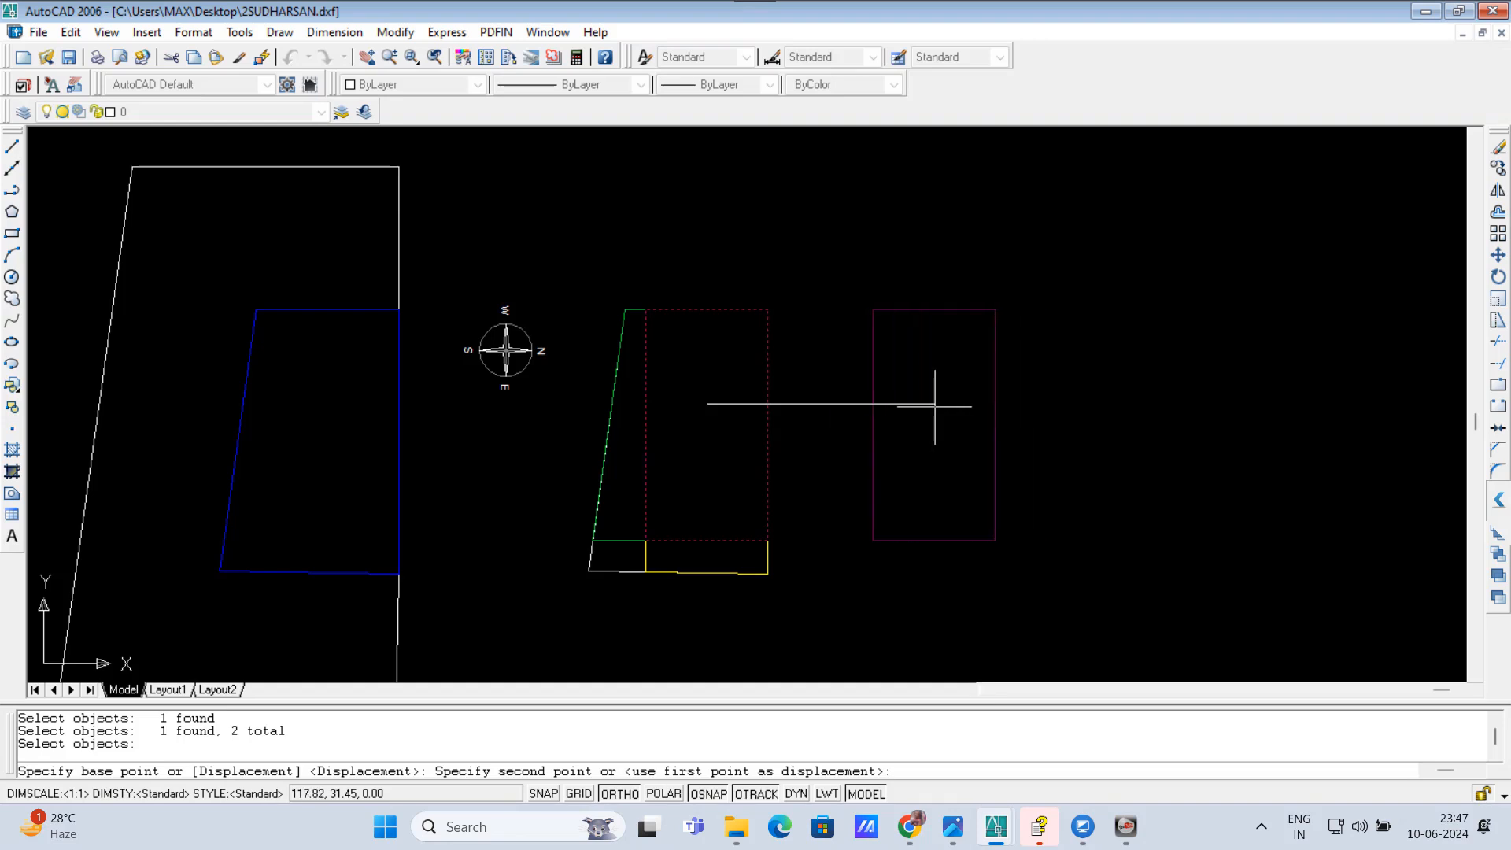
click(931, 406)
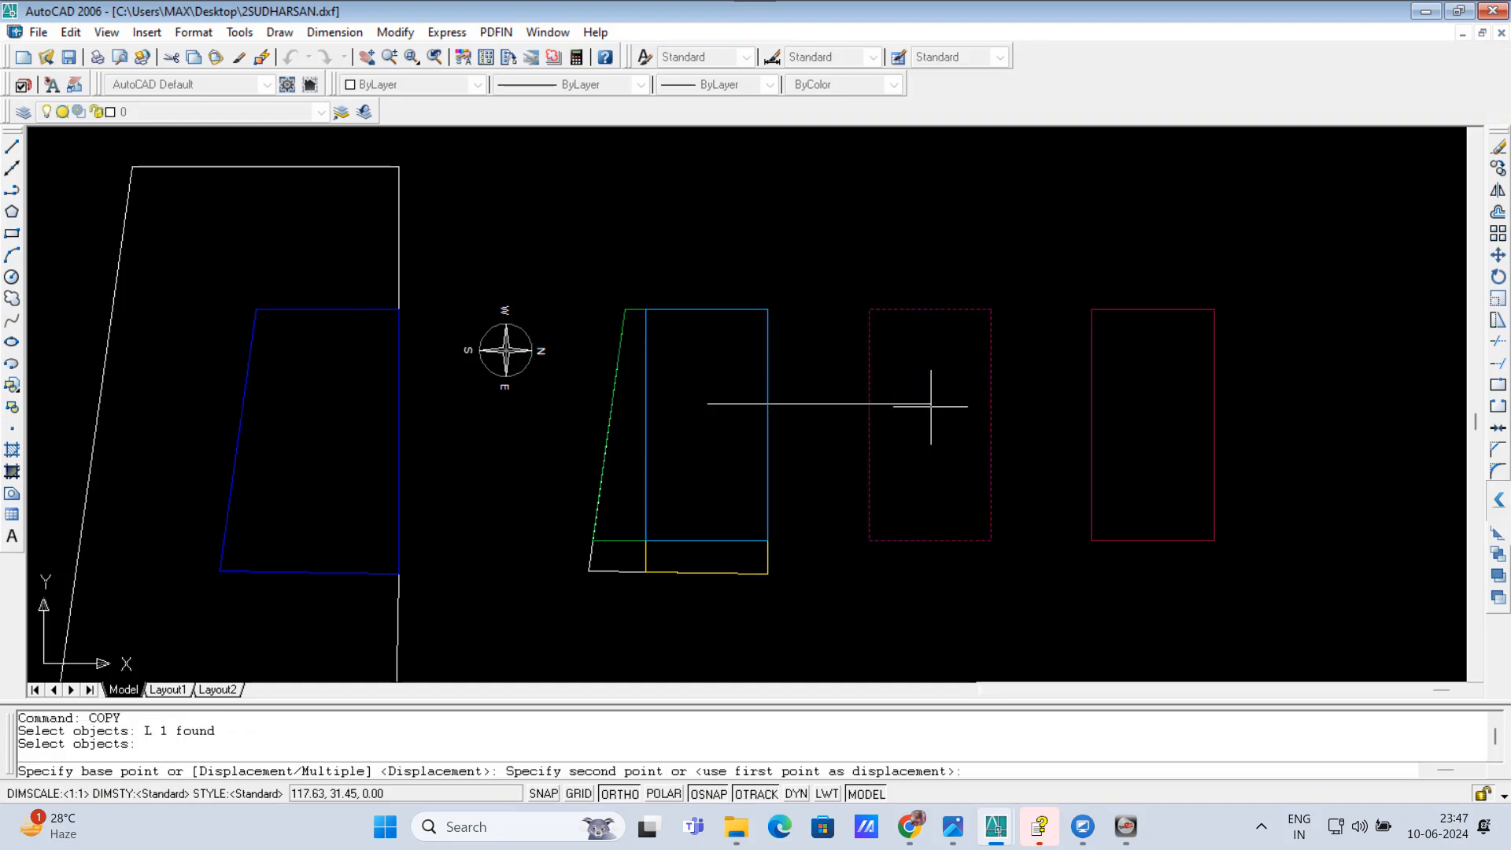
click(1016, 406)
key(Return)
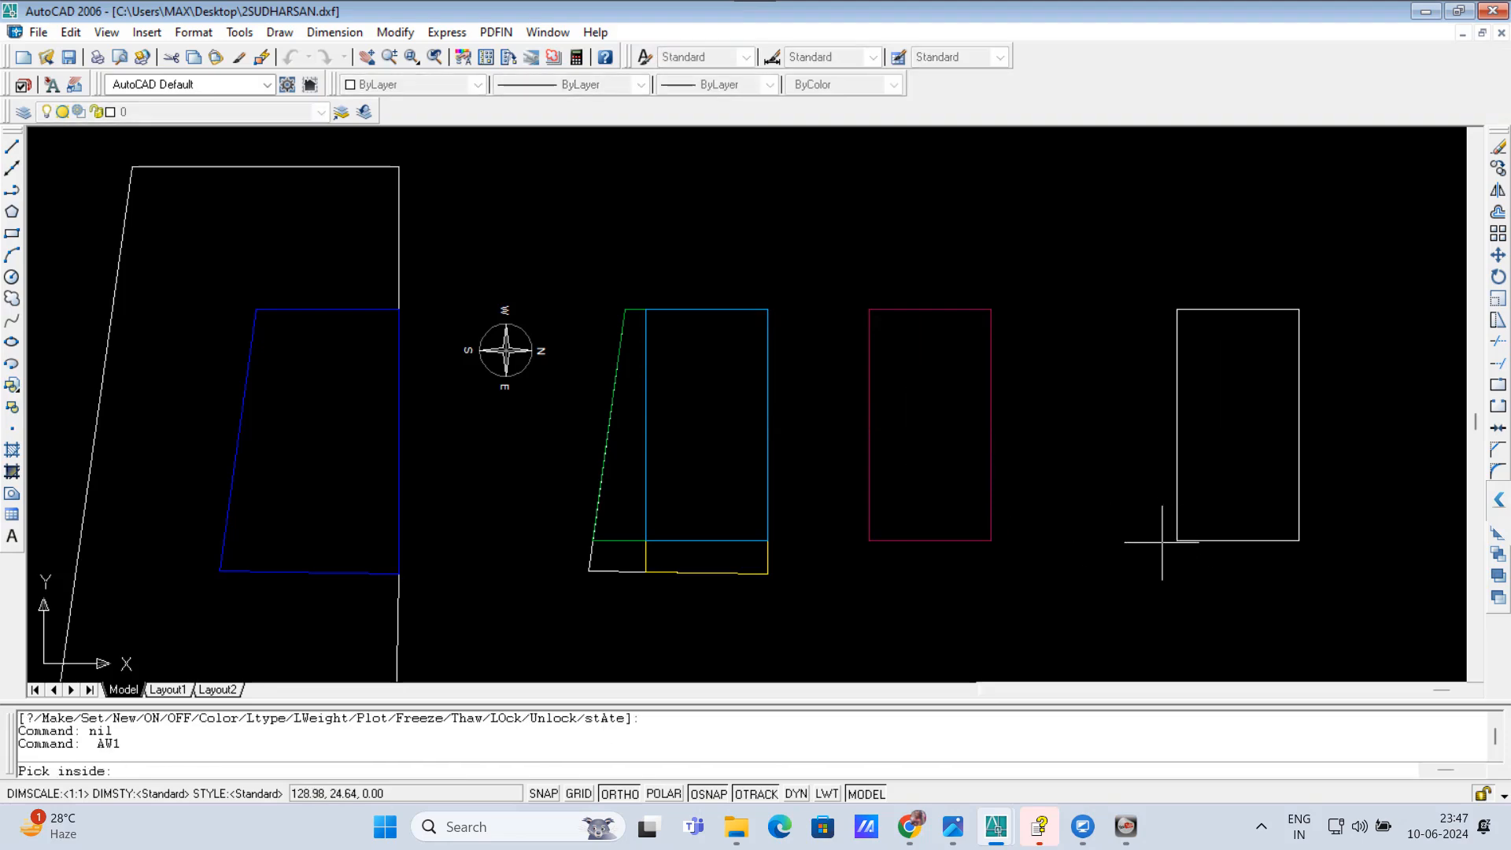
key(Escape)
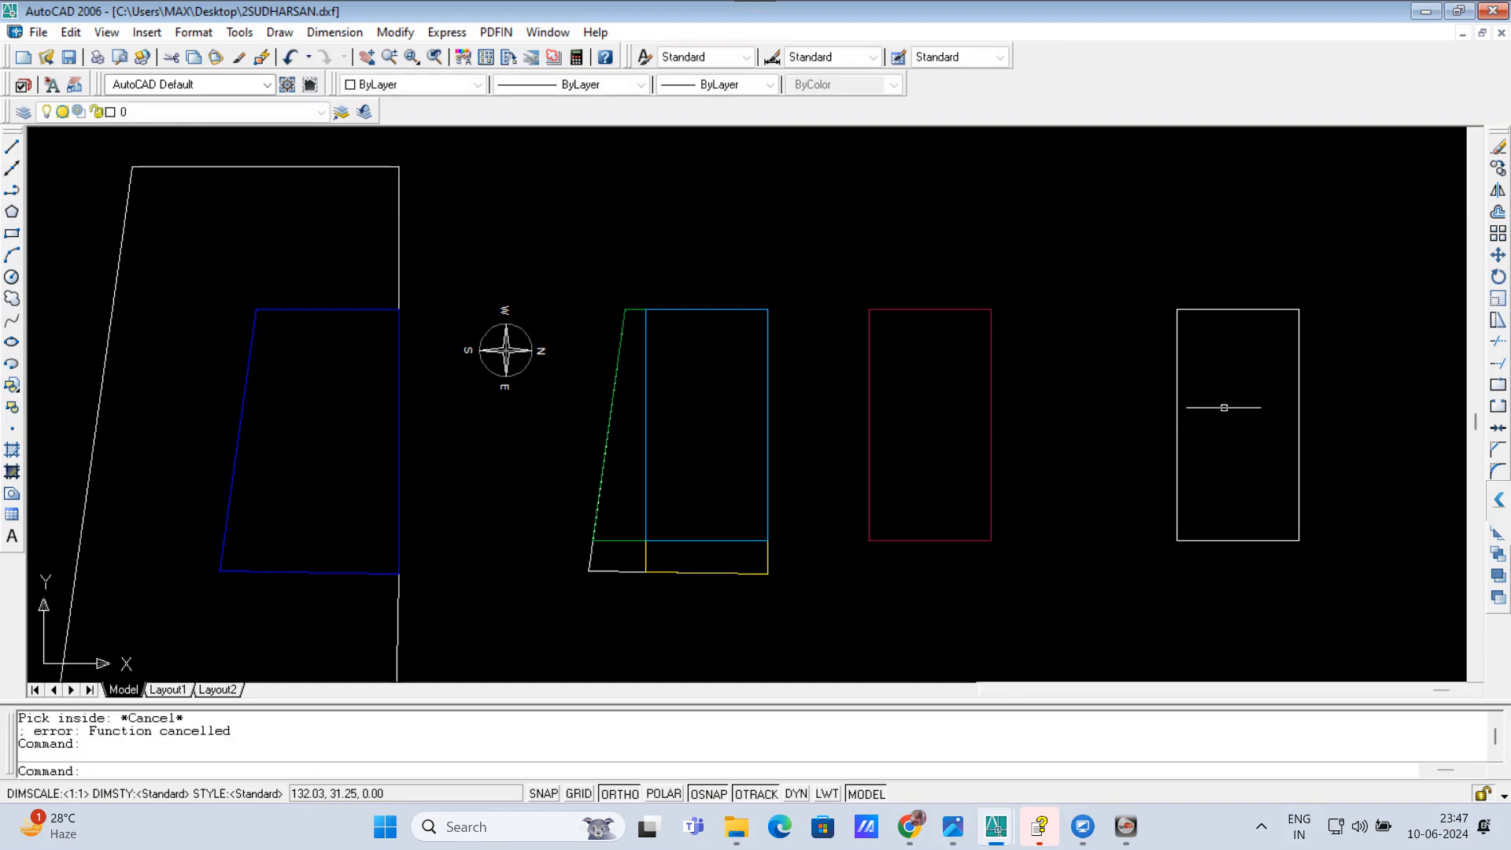
Step: Move the white rectangle horizontally so it sits closer to the maroon rectangle
click(1223, 406)
click(1220, 252)
text(m)
key(Return)
click(1177, 392)
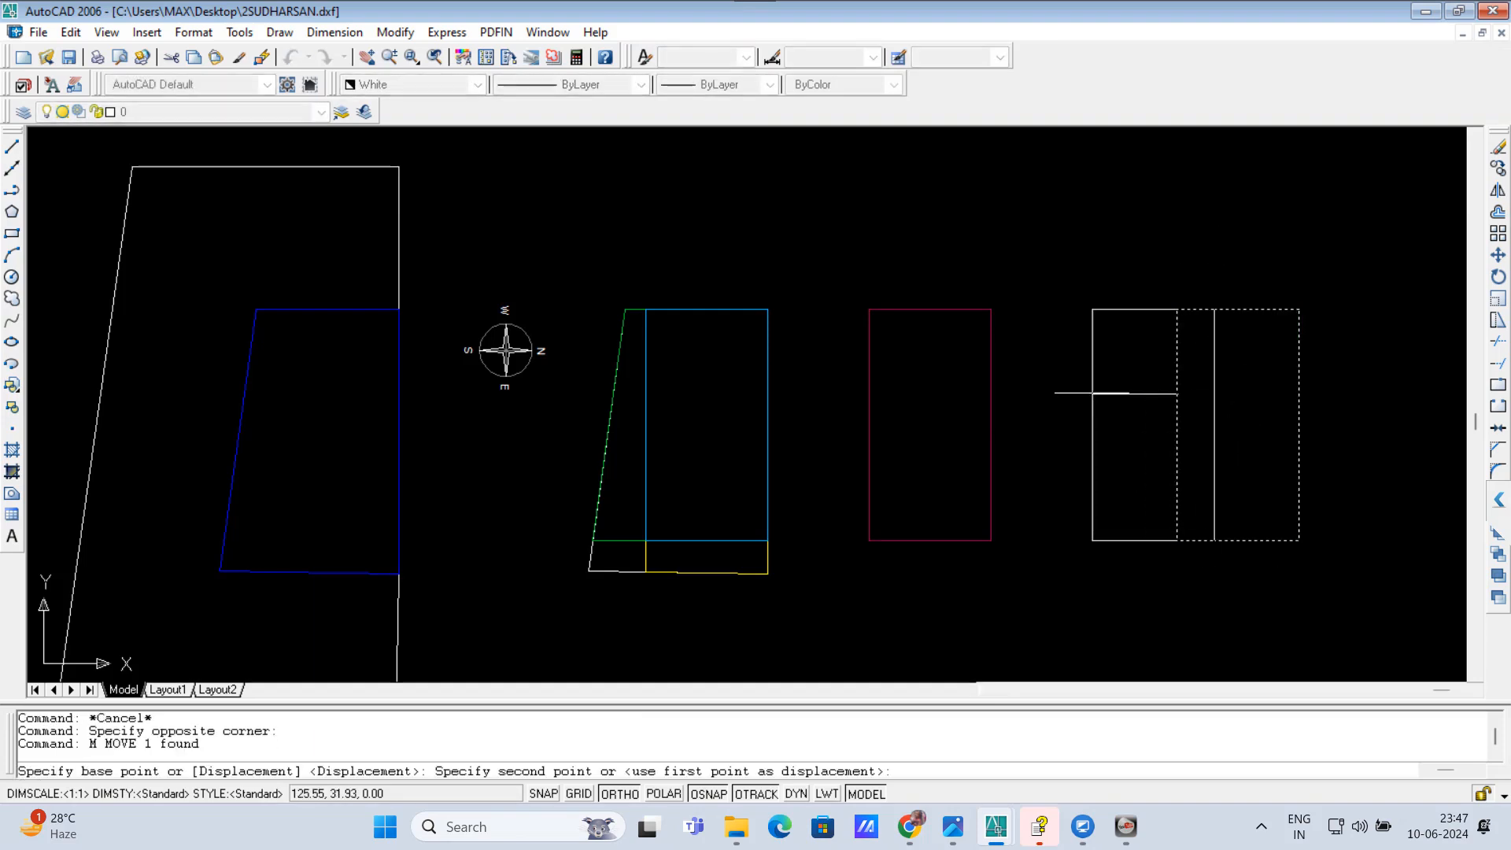
click(1070, 392)
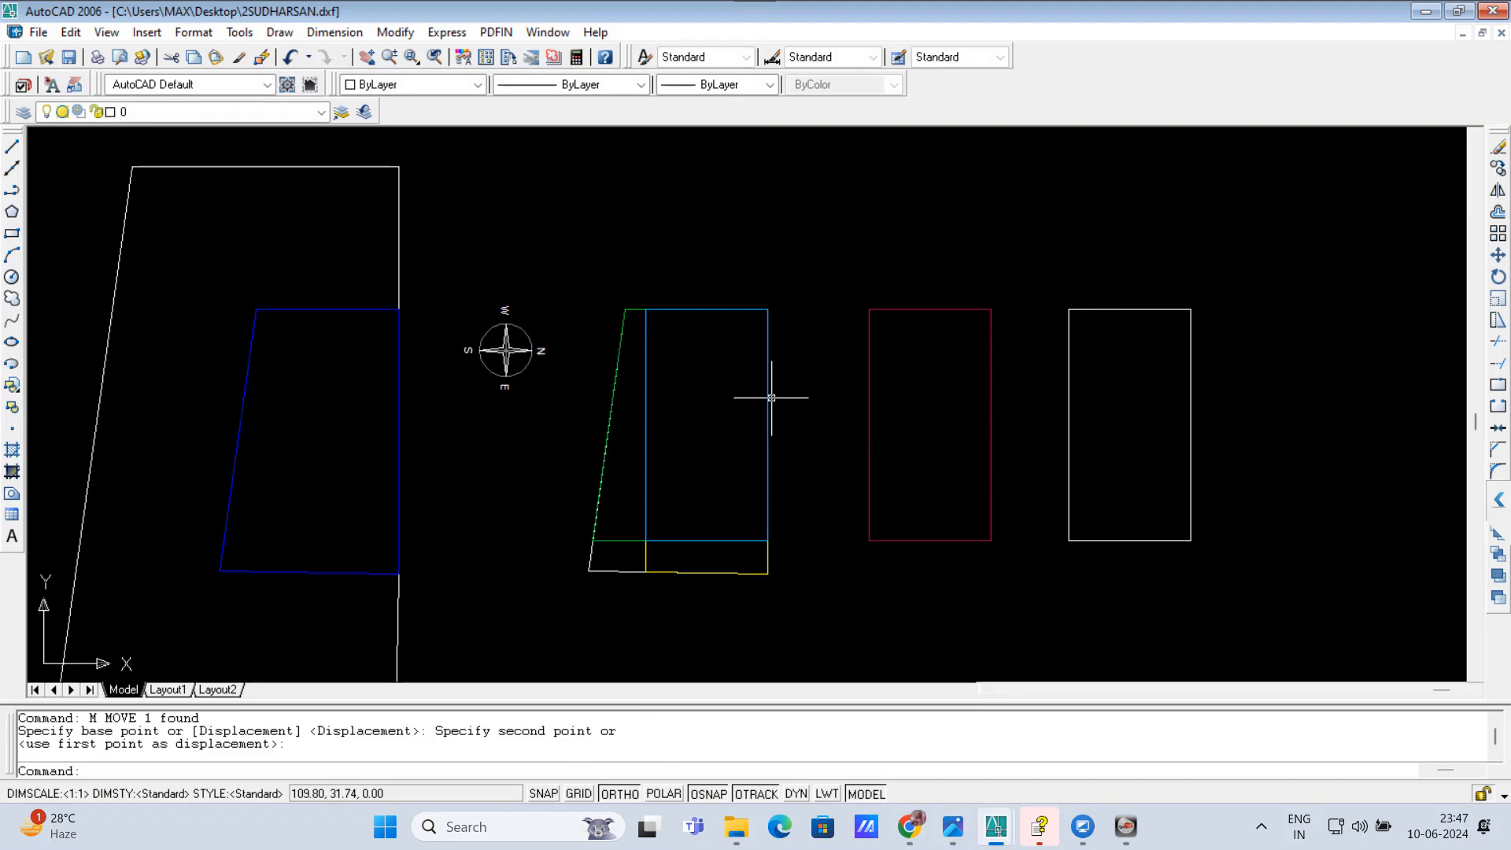
key(Escape)
key(Escape)
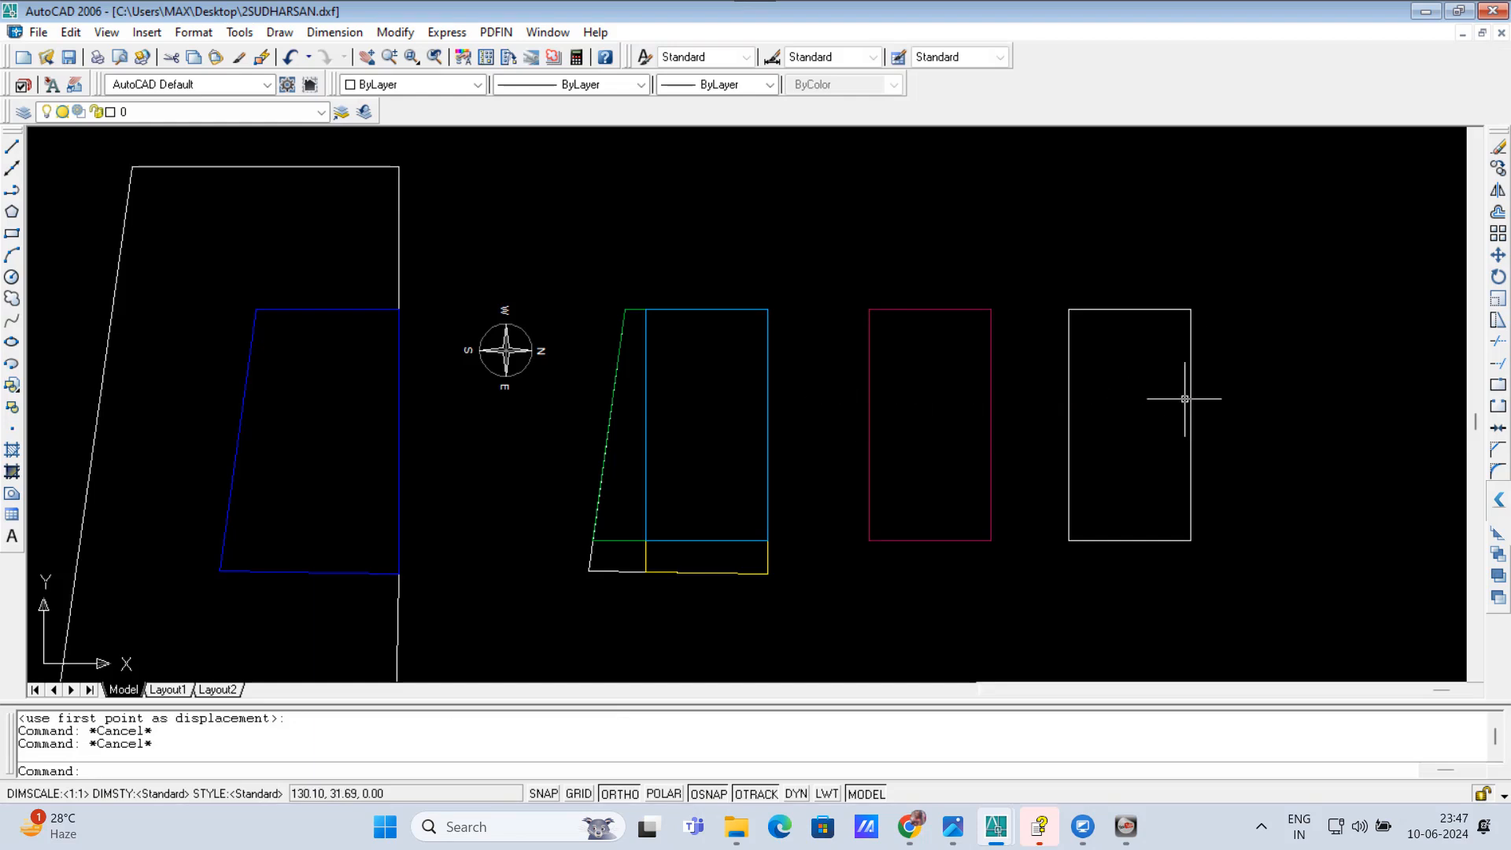
middle_drag(1254, 388, 832, 377)
scroll(721, 354, up, 1)
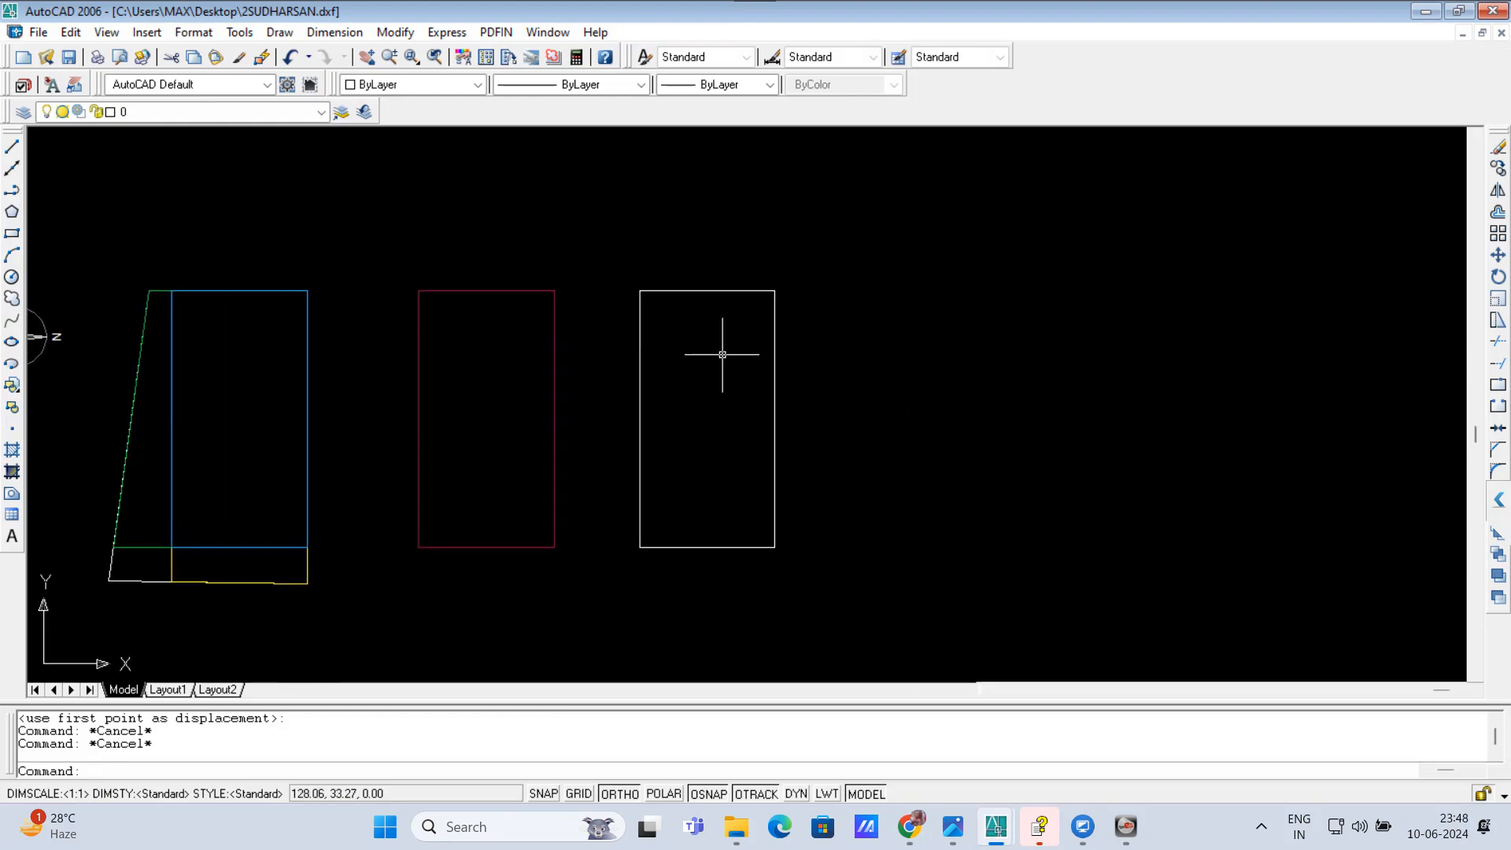
text(o)
key(Return)
text(3)
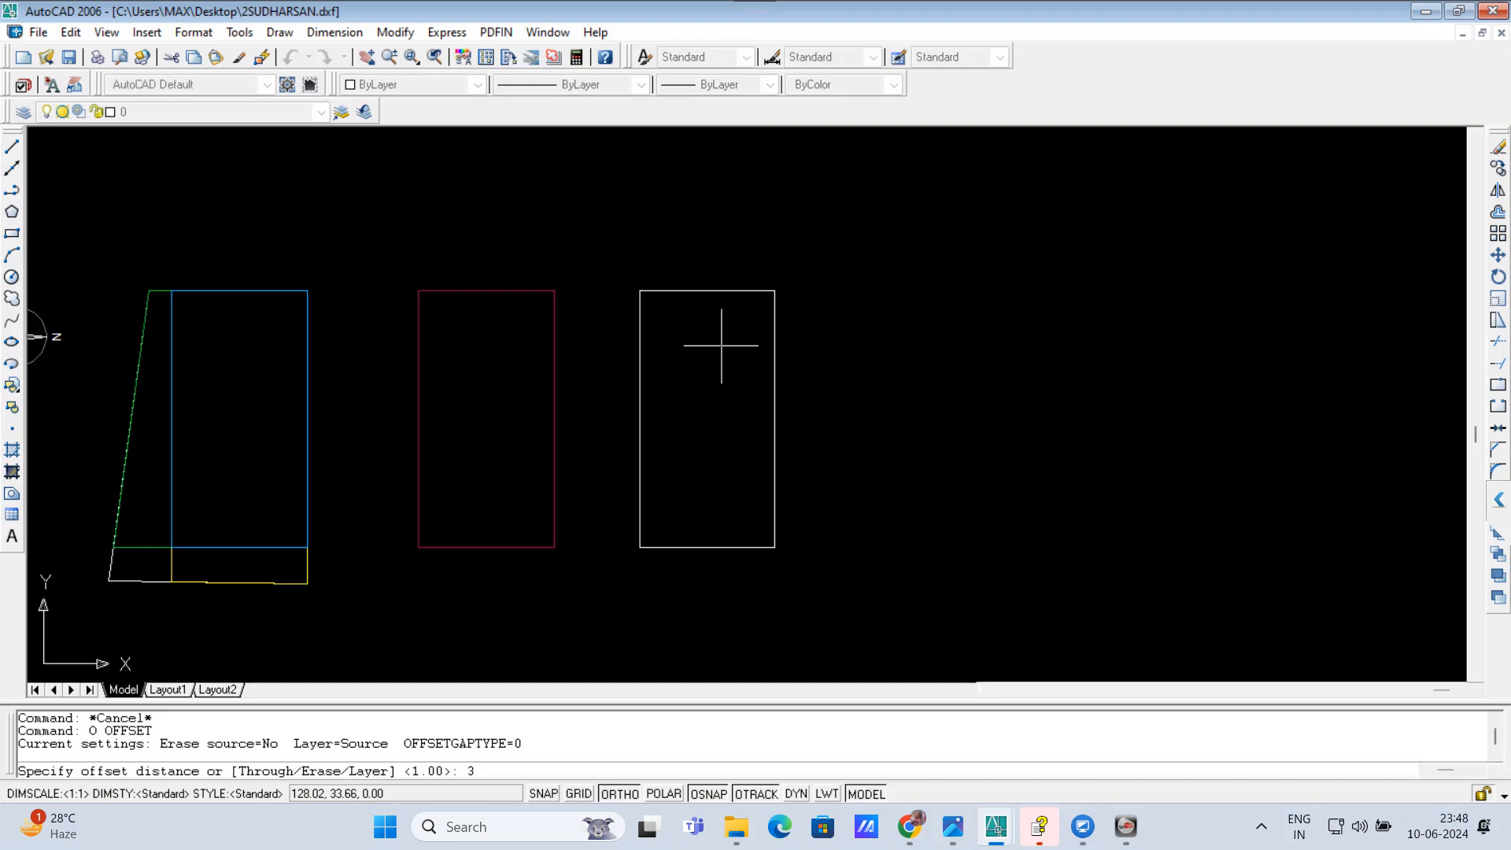
key(Return)
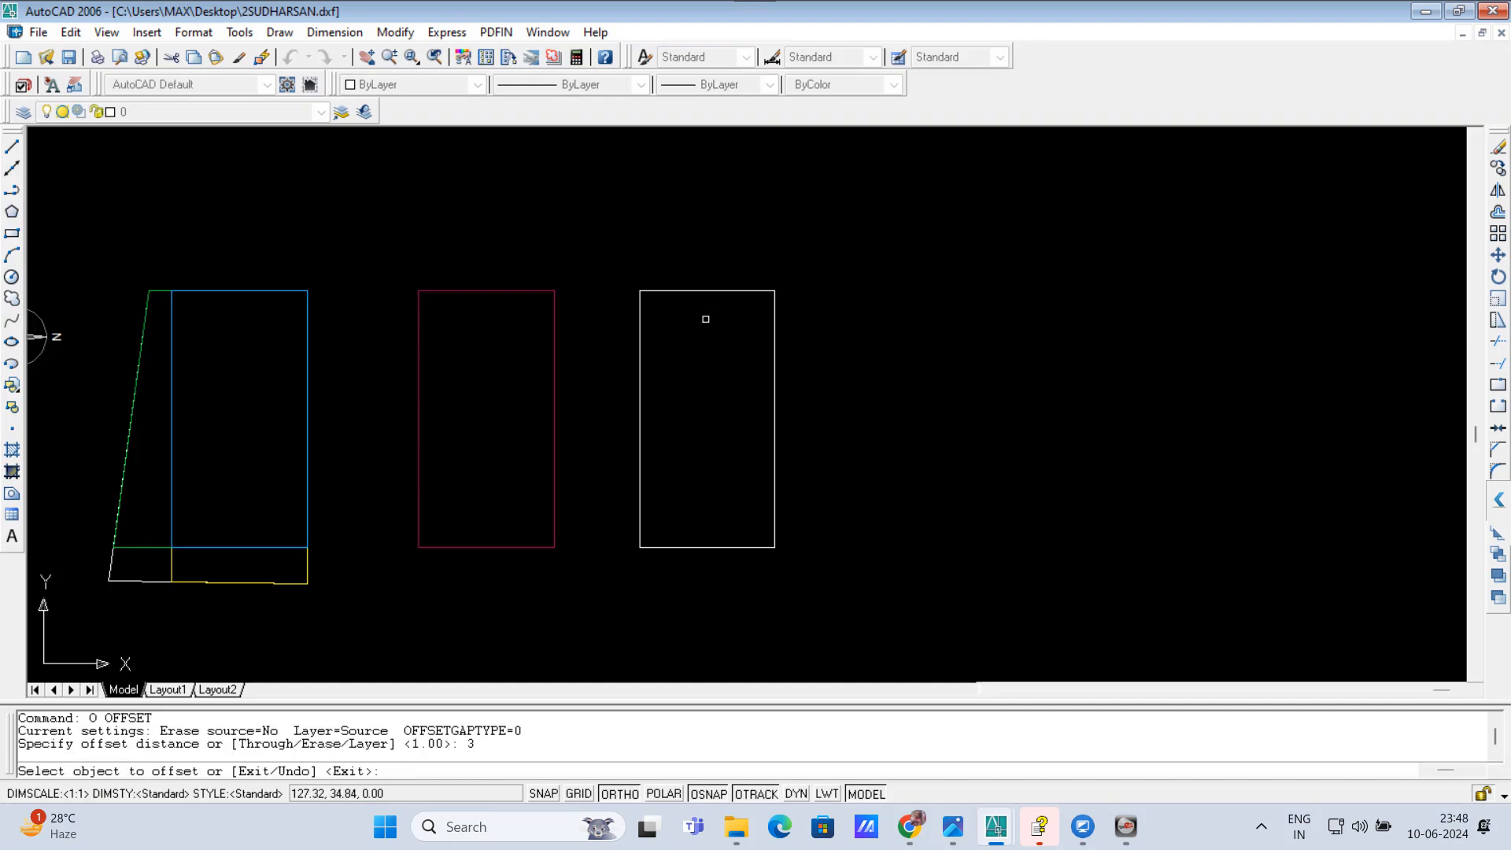
key(Escape)
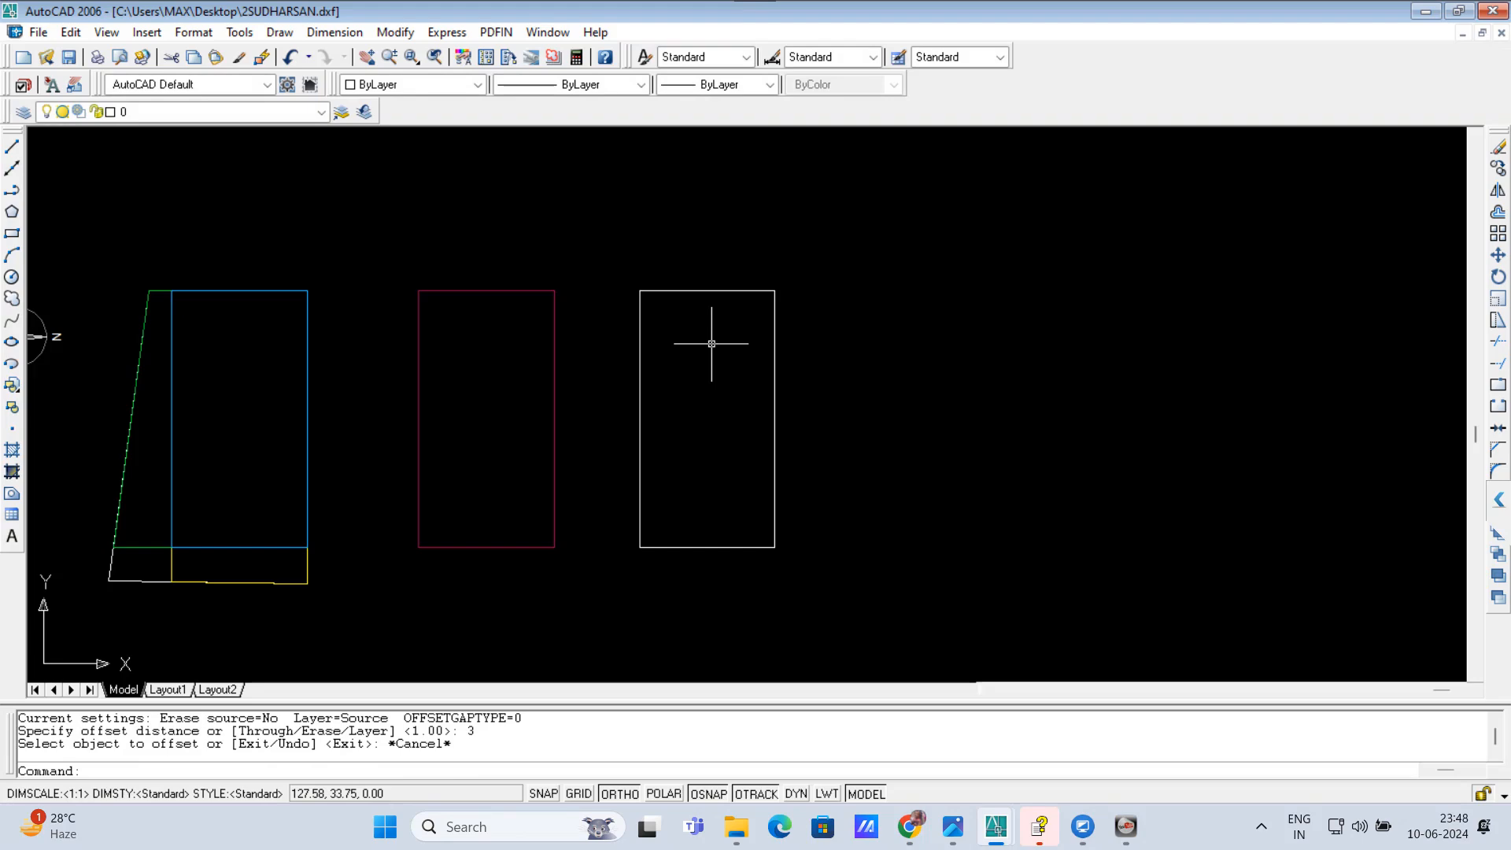
Step: Offset the white rectangle inward by 9 inches with the OM command to form the outer wall thickness
text(OM)
key(Return)
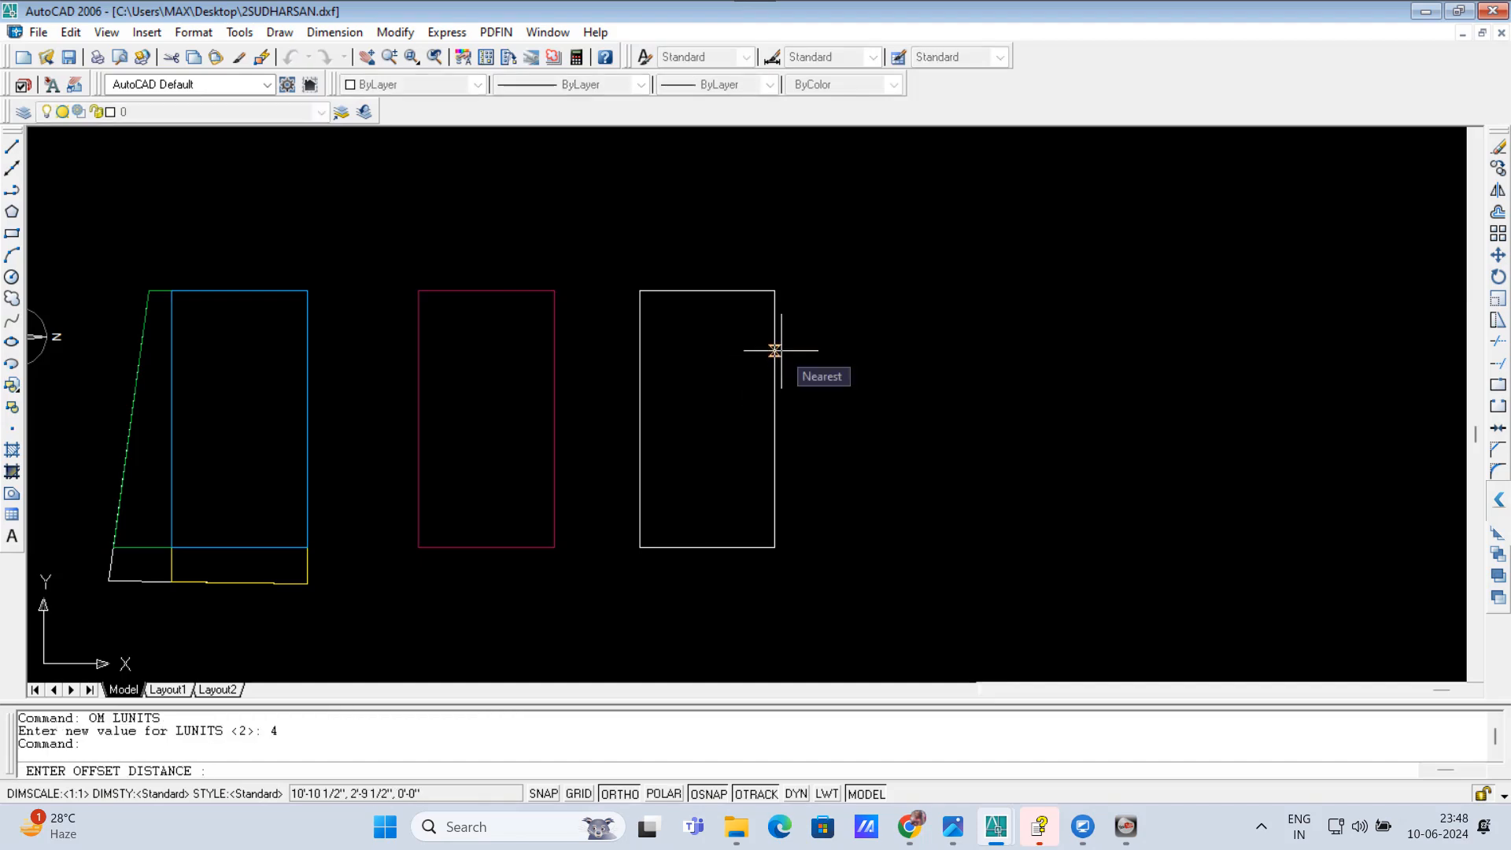
text(9)
key(Return)
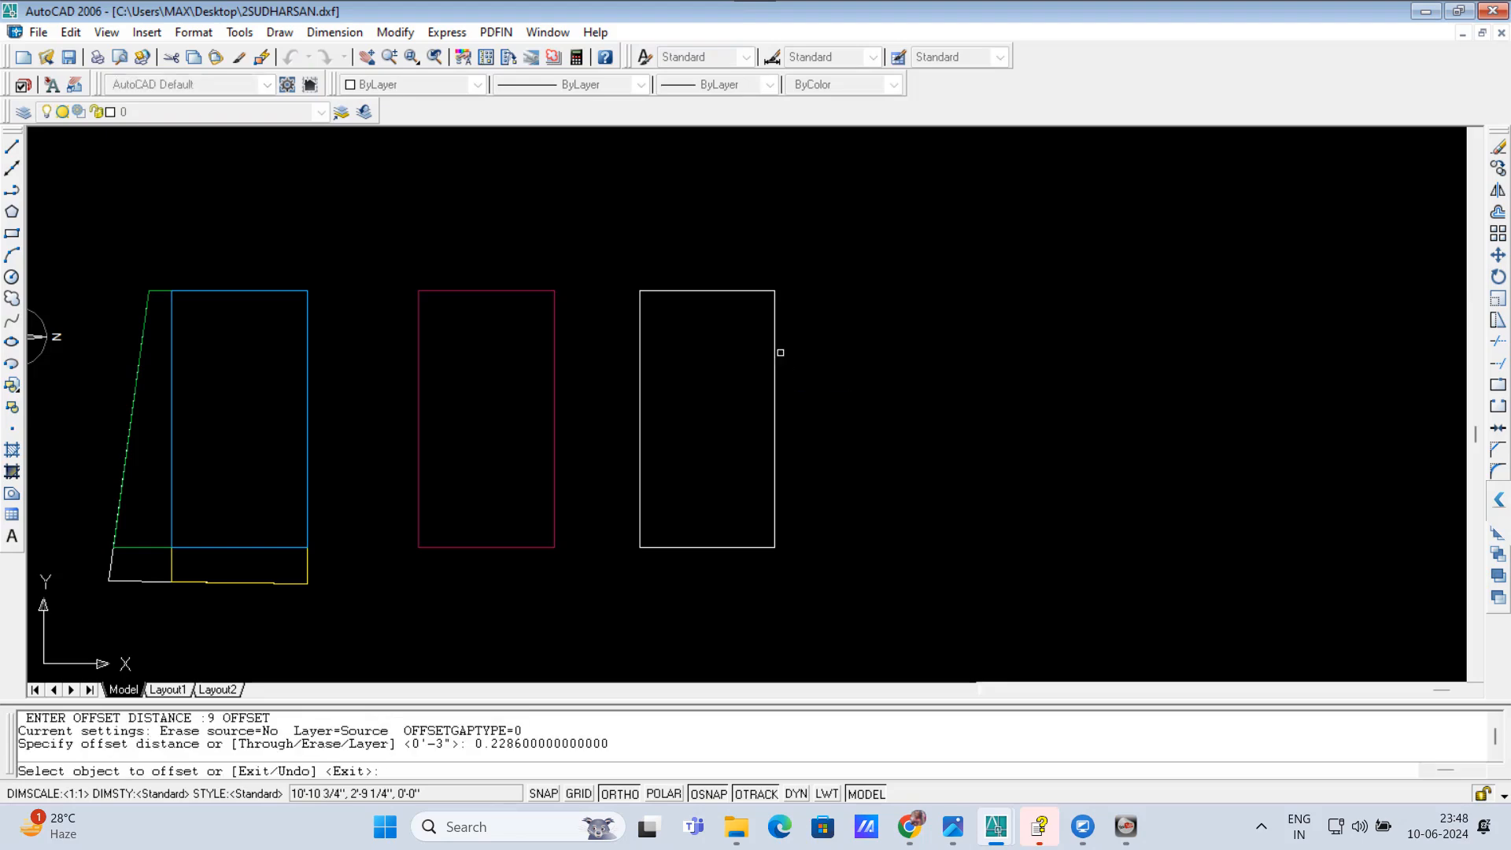
click(773, 347)
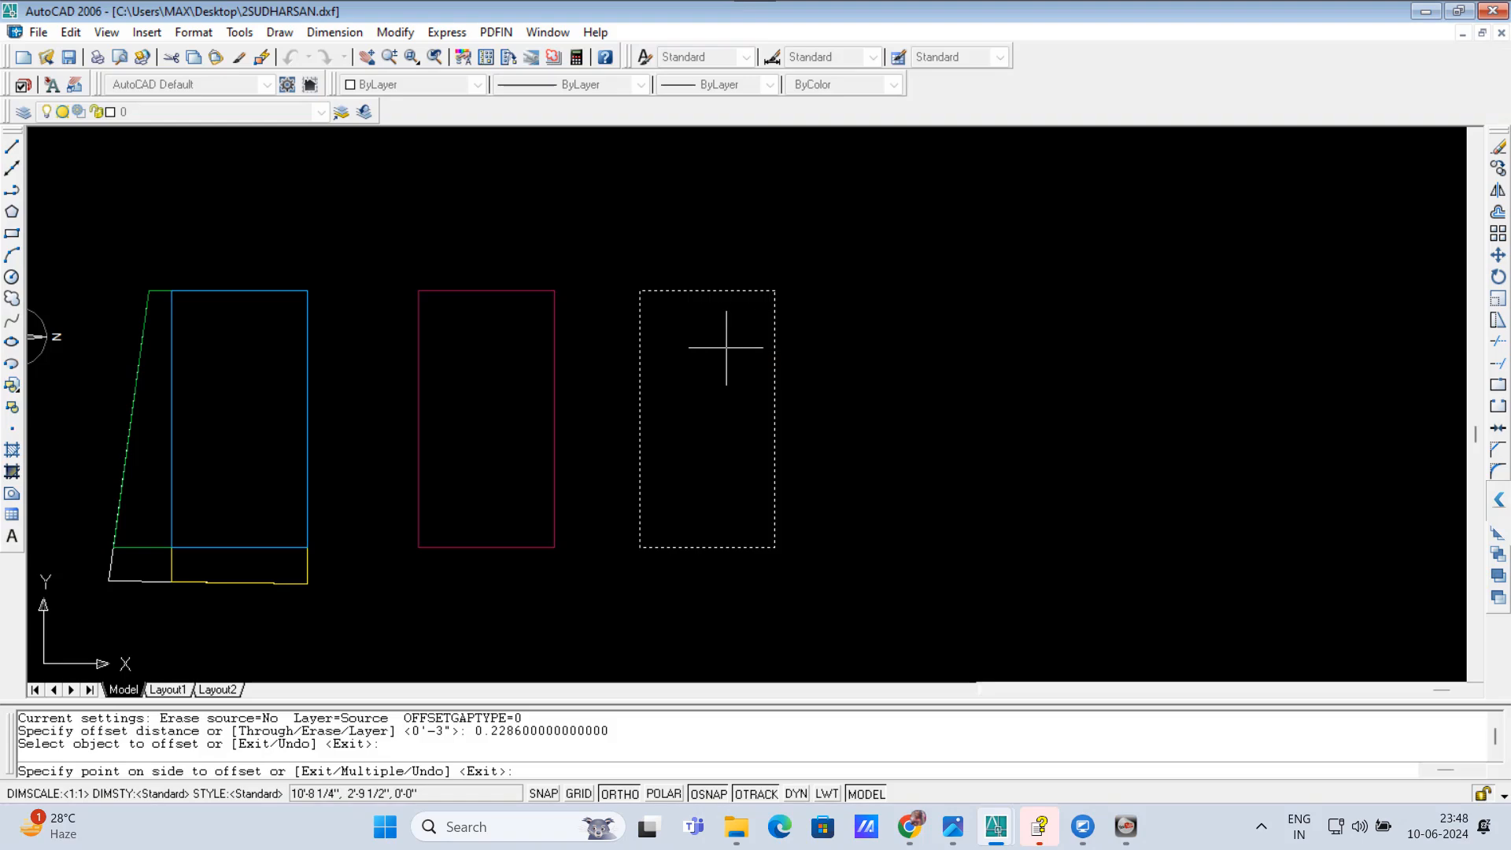
click(725, 348)
scroll(725, 318, up, 3)
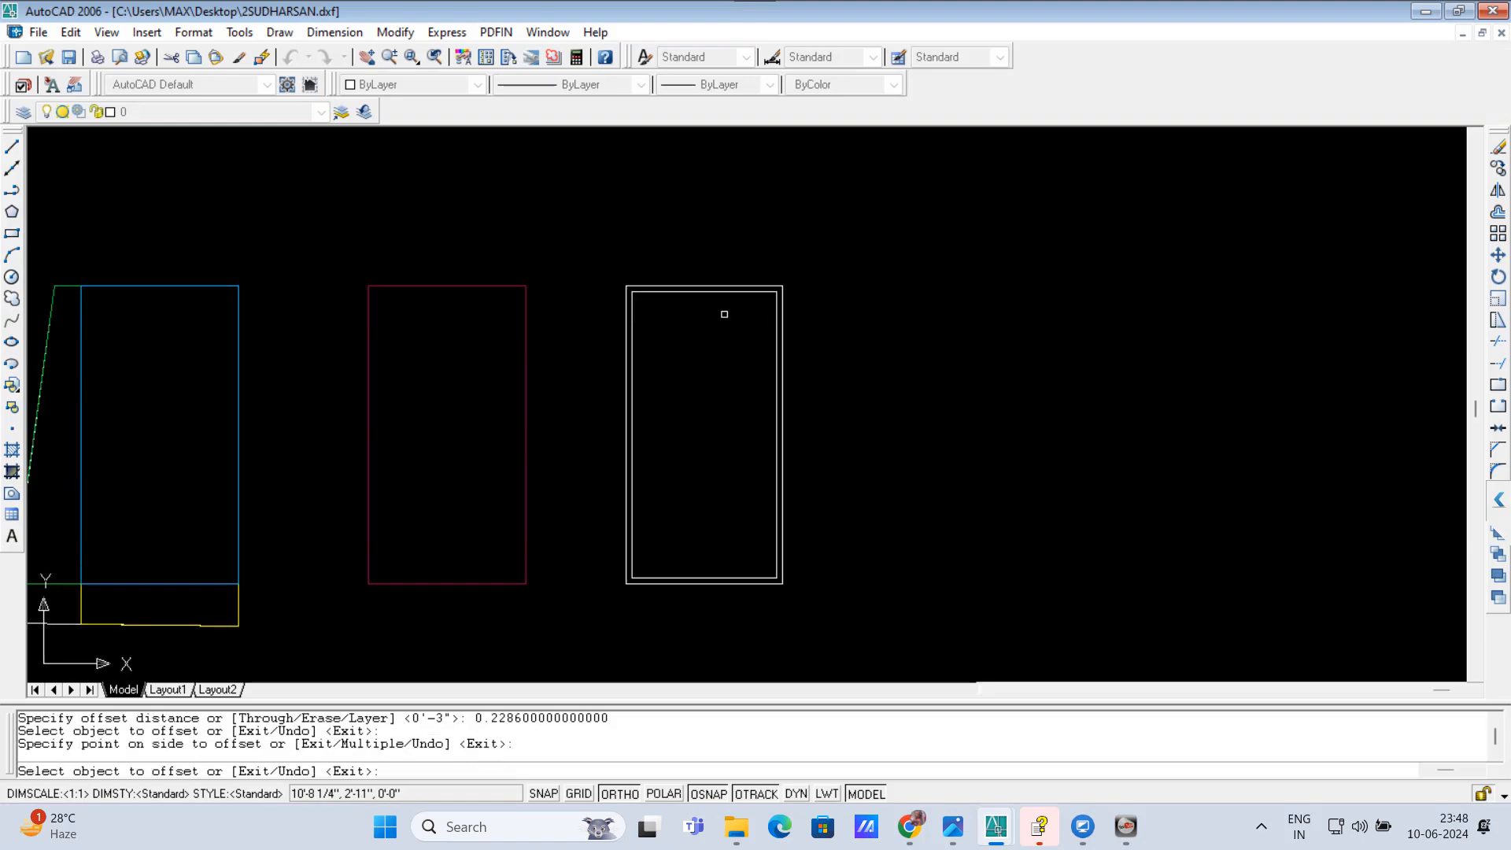
key(Return)
scroll(654, 310, up, 1)
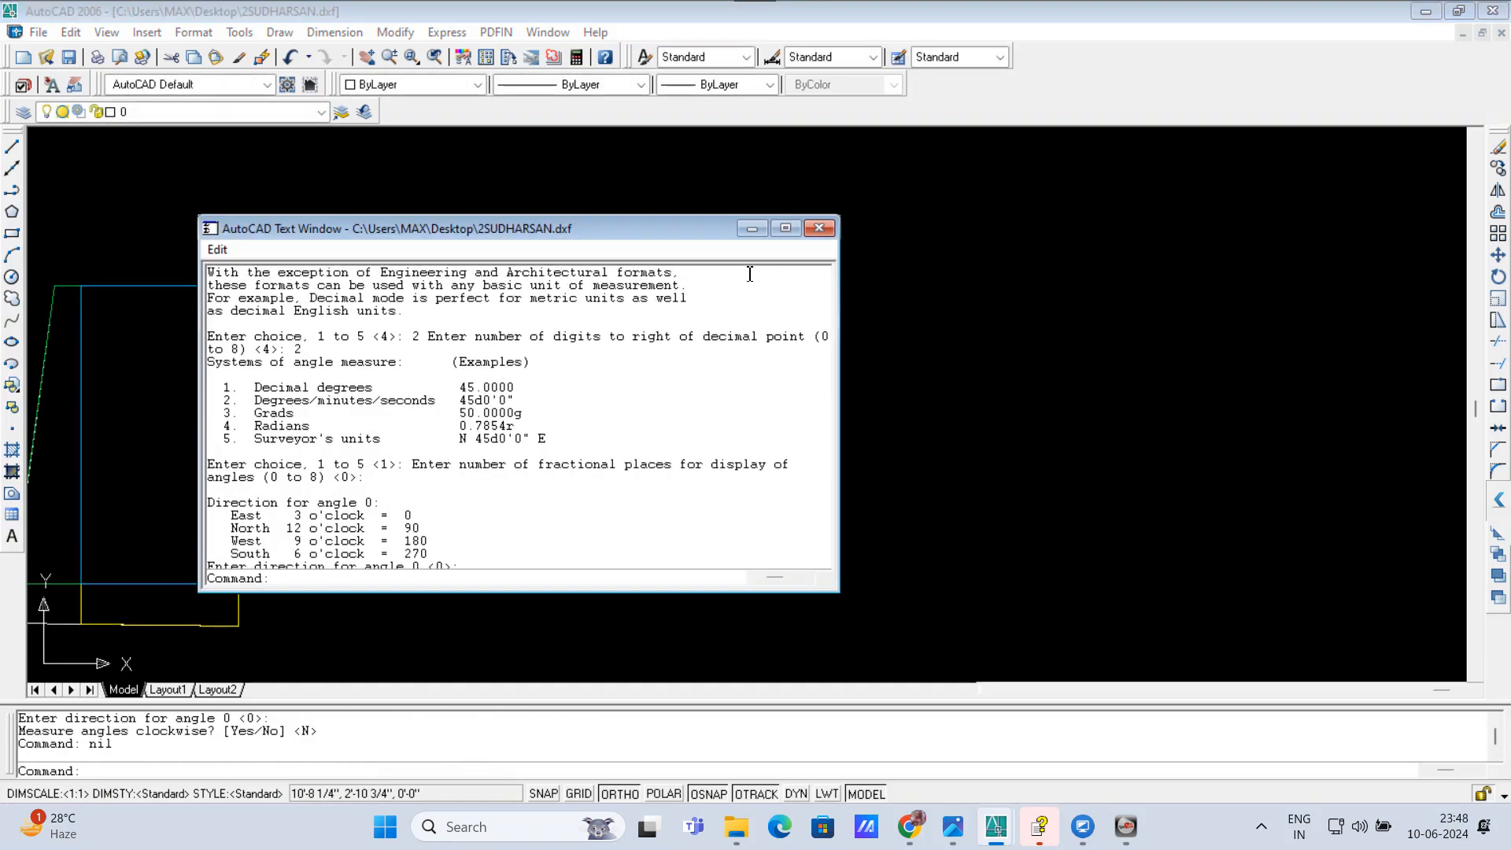
click(818, 229)
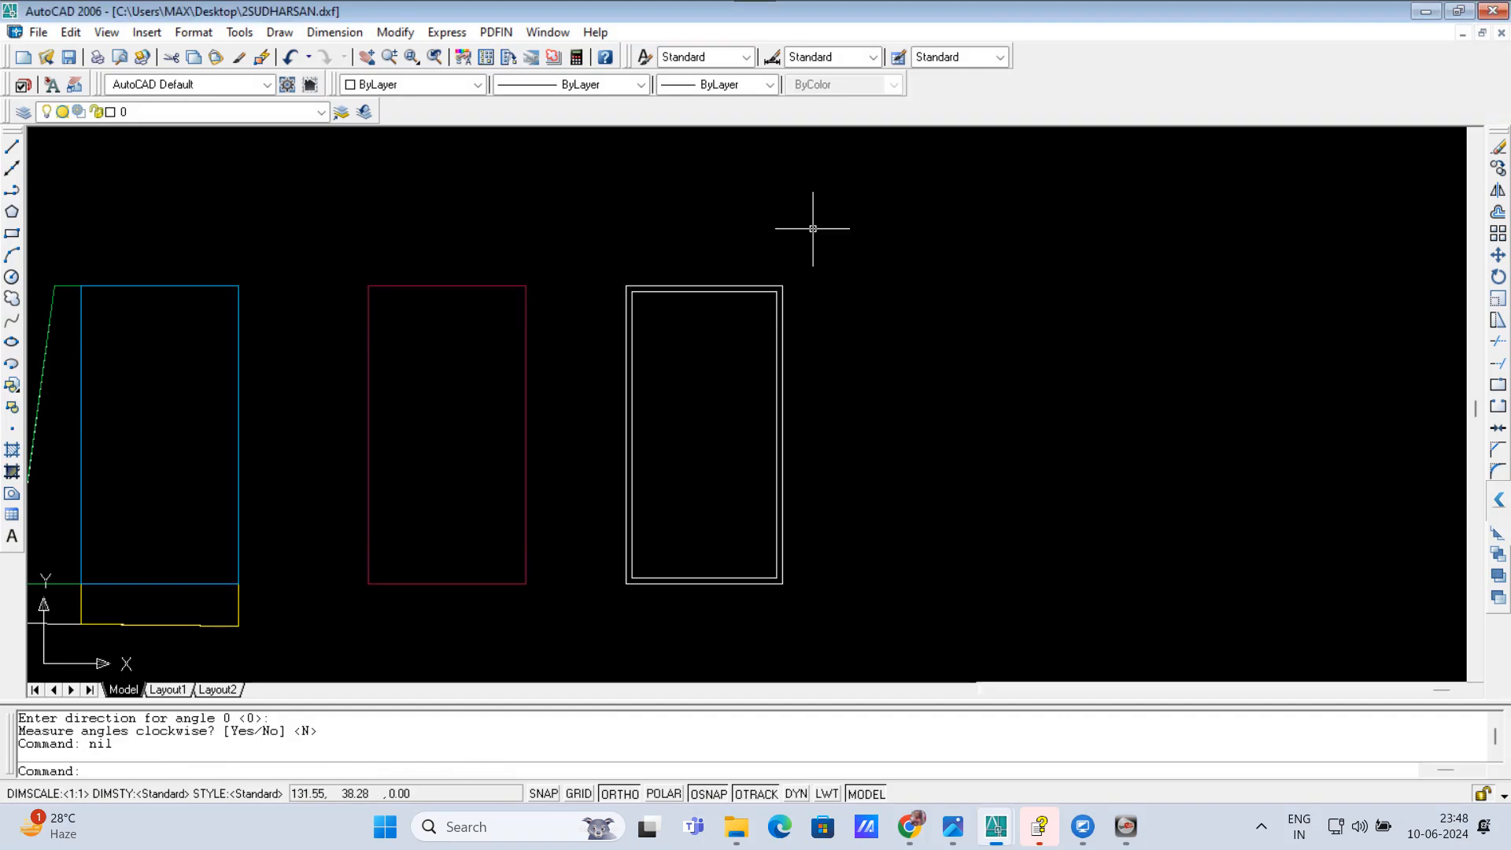
Step: Explode the inner offset rectangle into separate lines
click(689, 293)
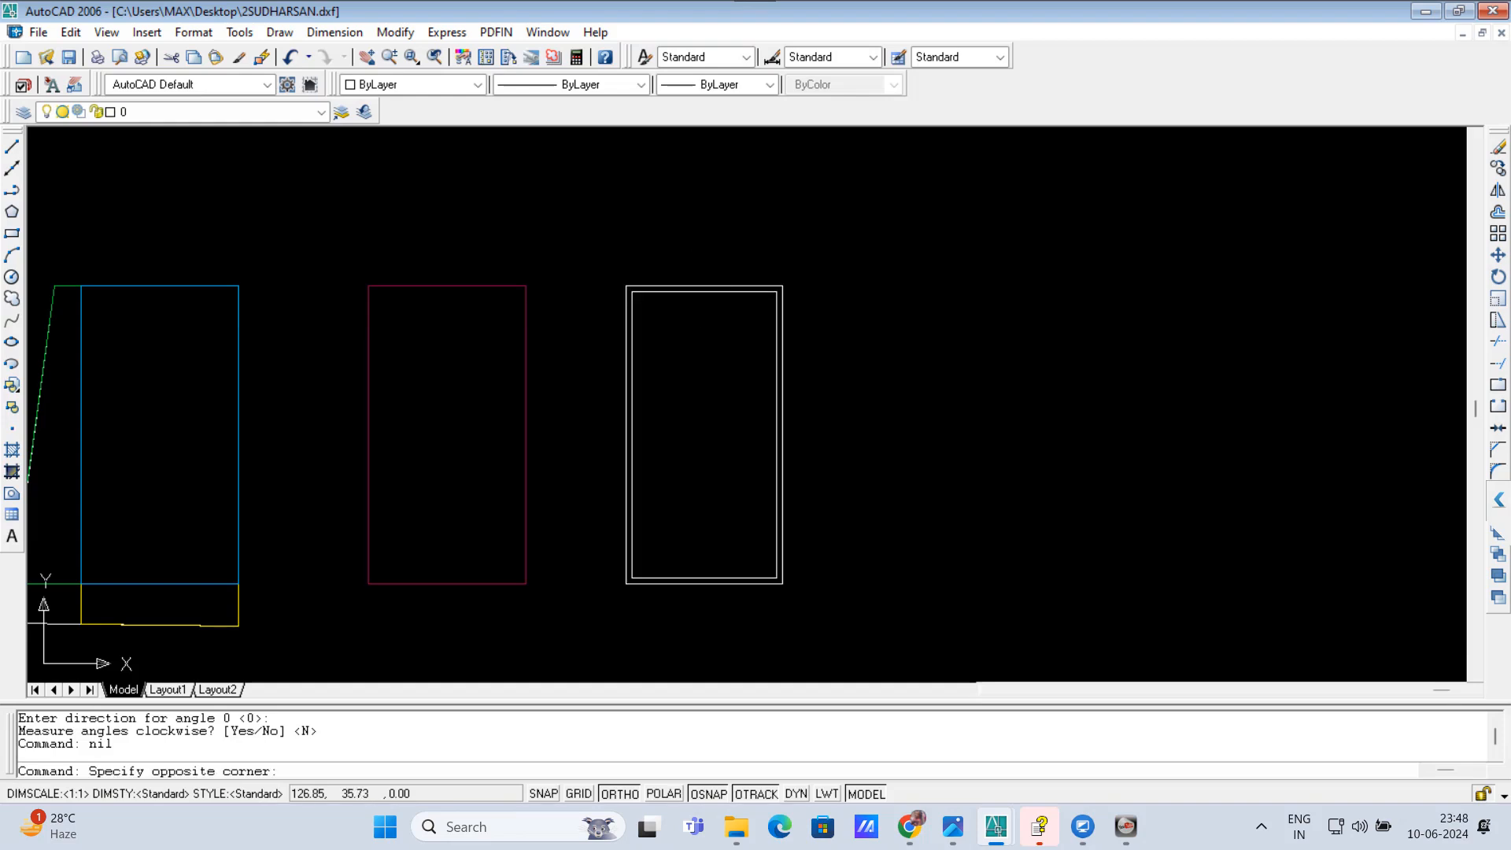
scroll(690, 294, up, 4)
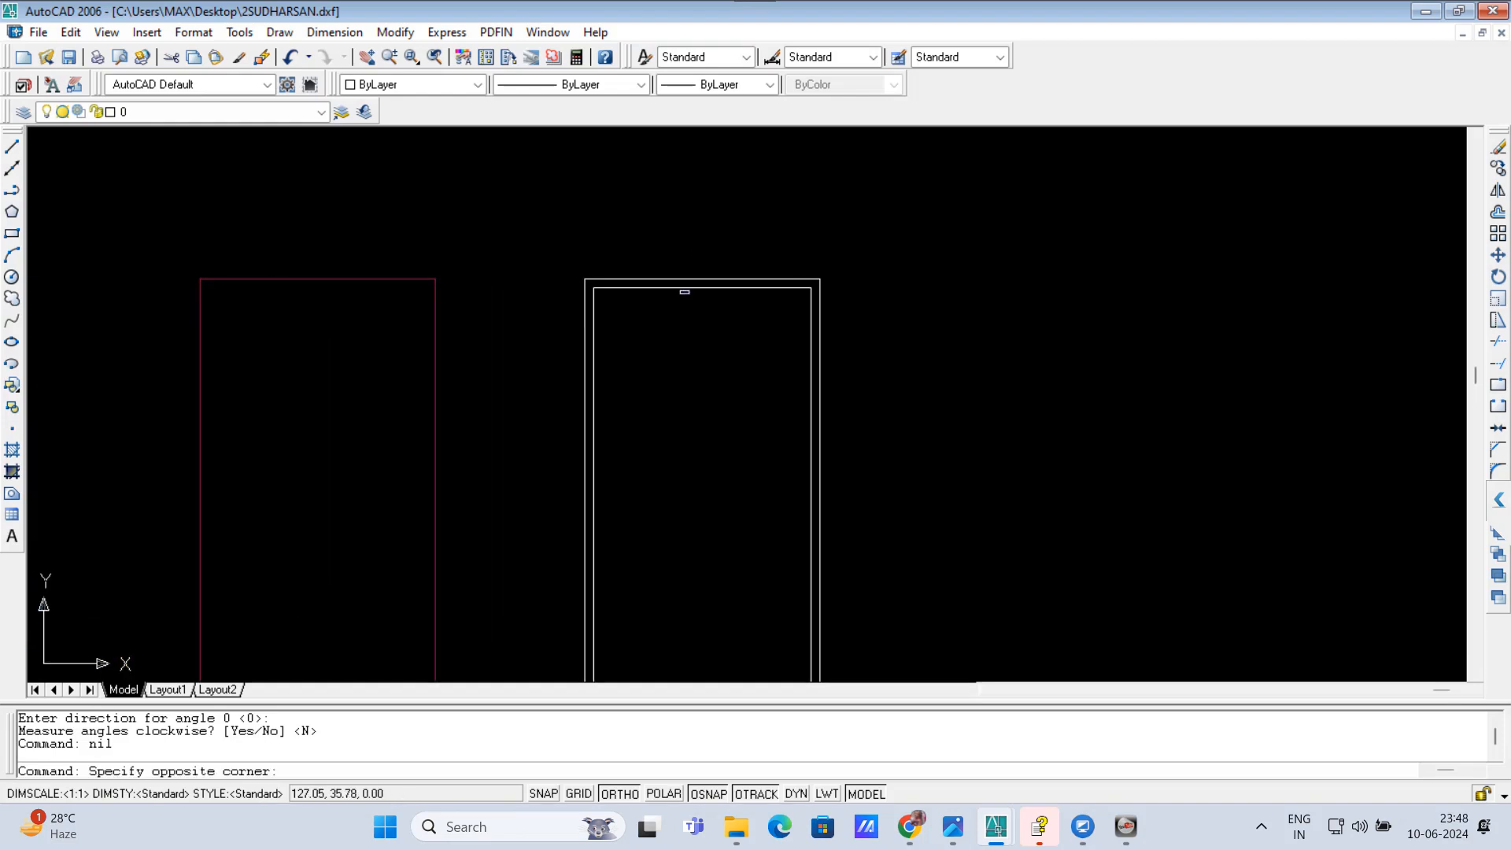
scroll(689, 294, up, 1)
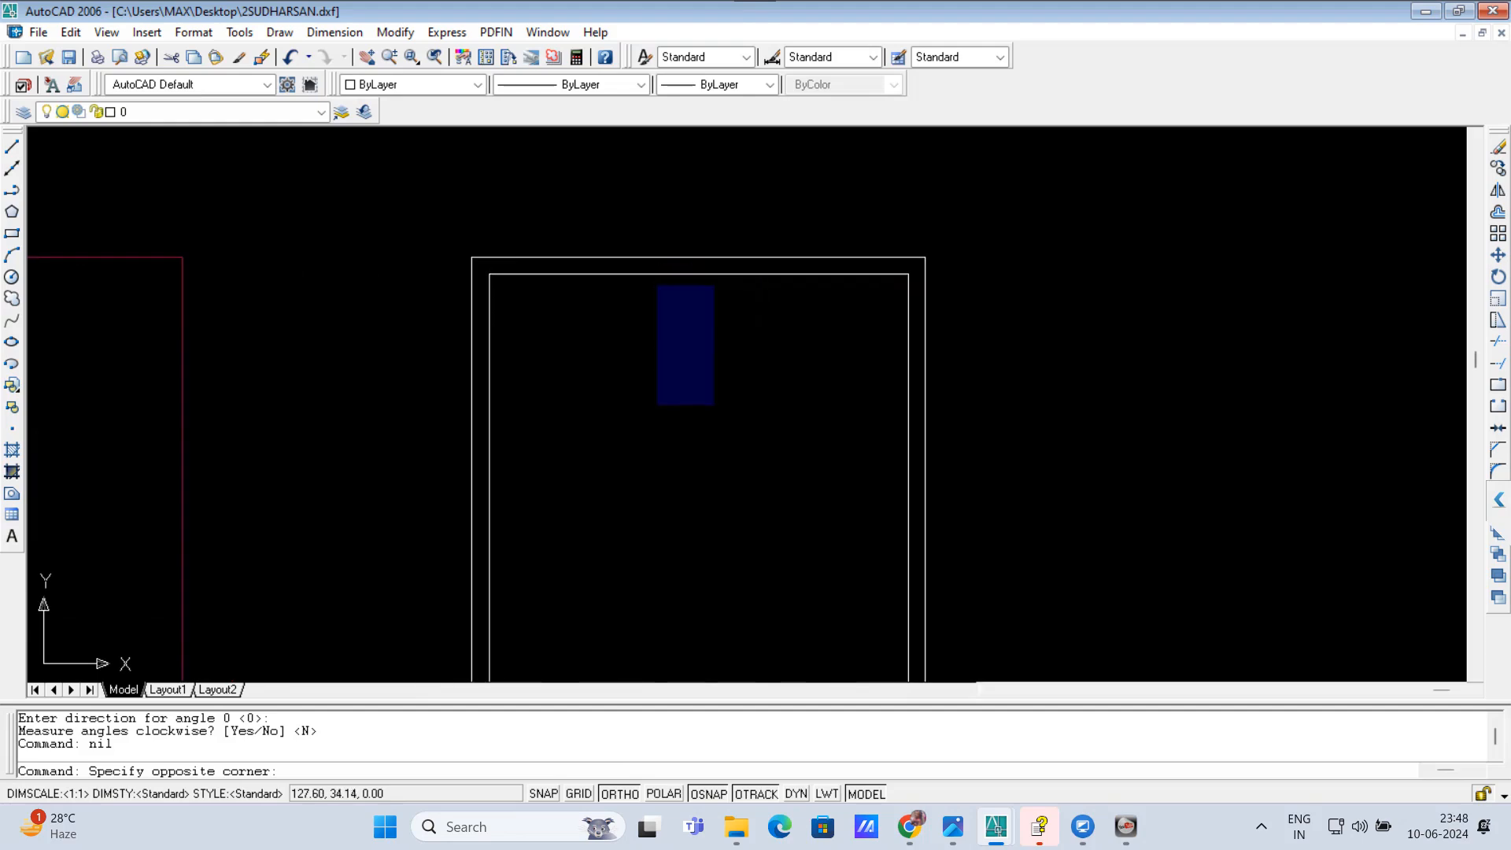
key(Escape)
key(Escape)
key(Escape)
click(690, 273)
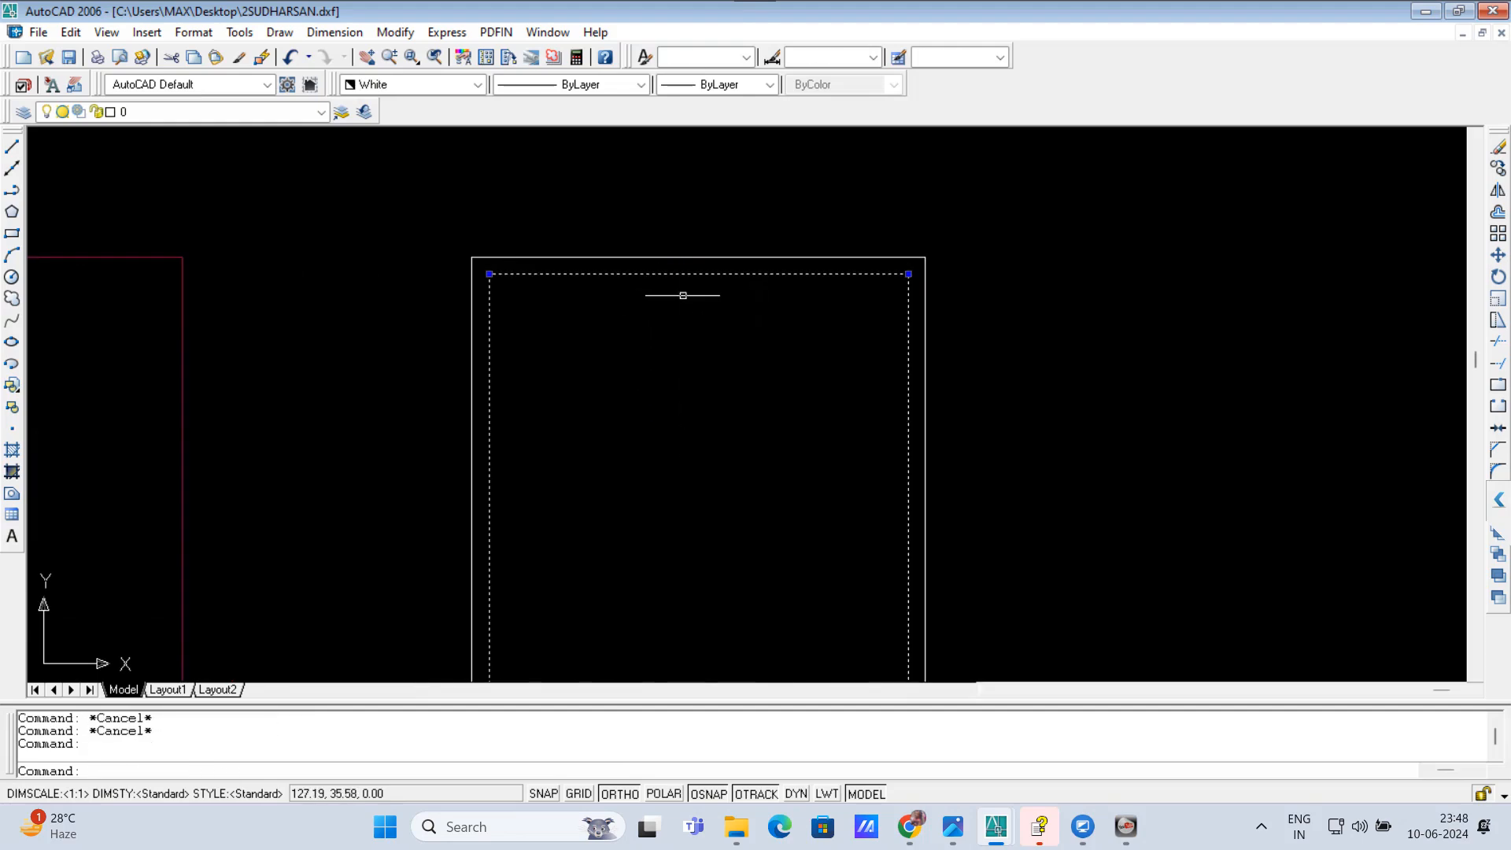
text(x)
key(Return)
scroll(679, 273, down, 4)
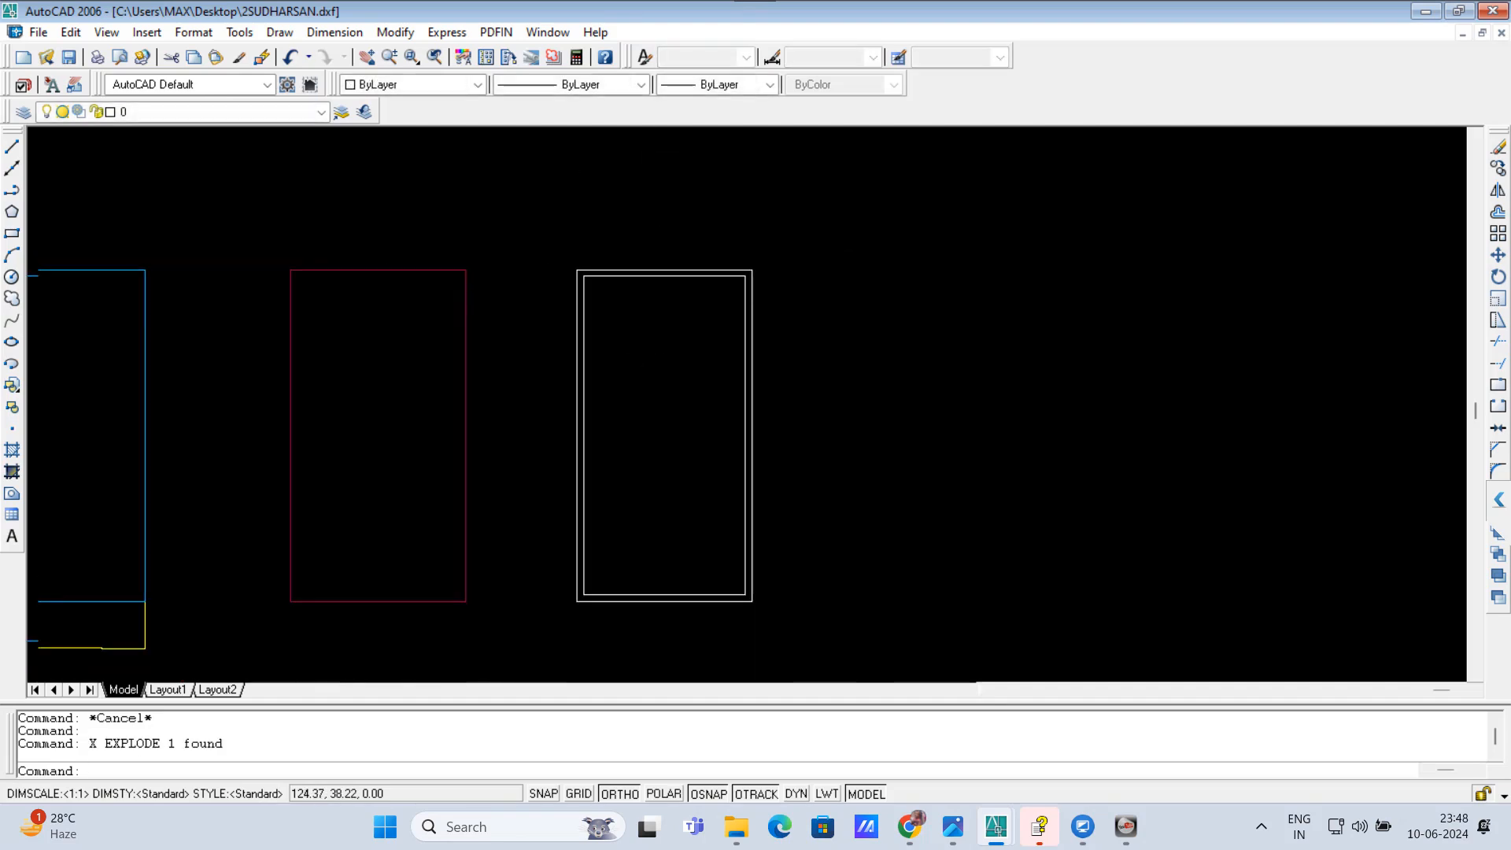
key(Escape)
key(Escape)
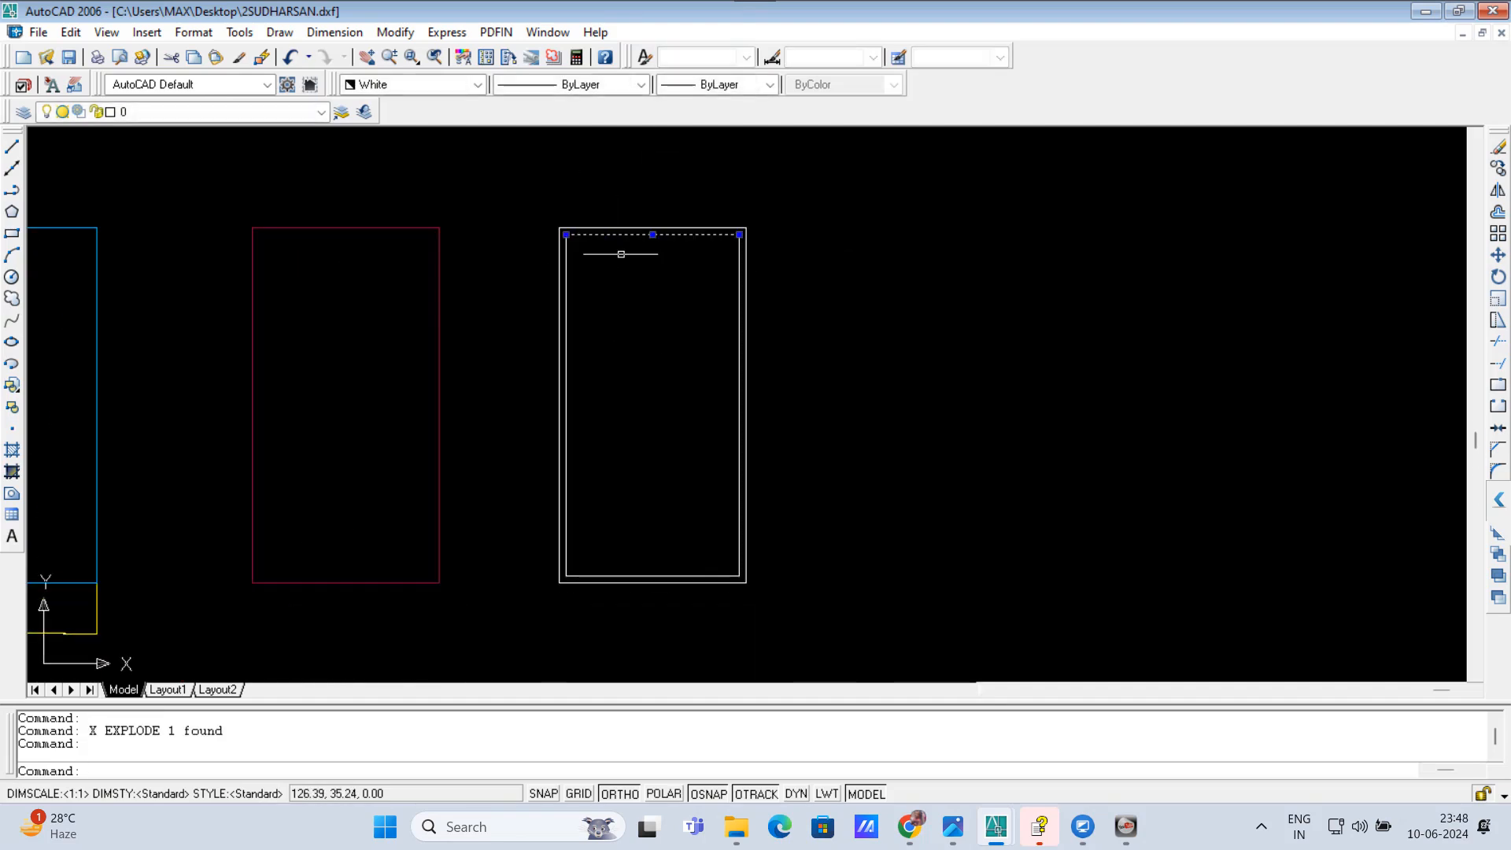
text(om)
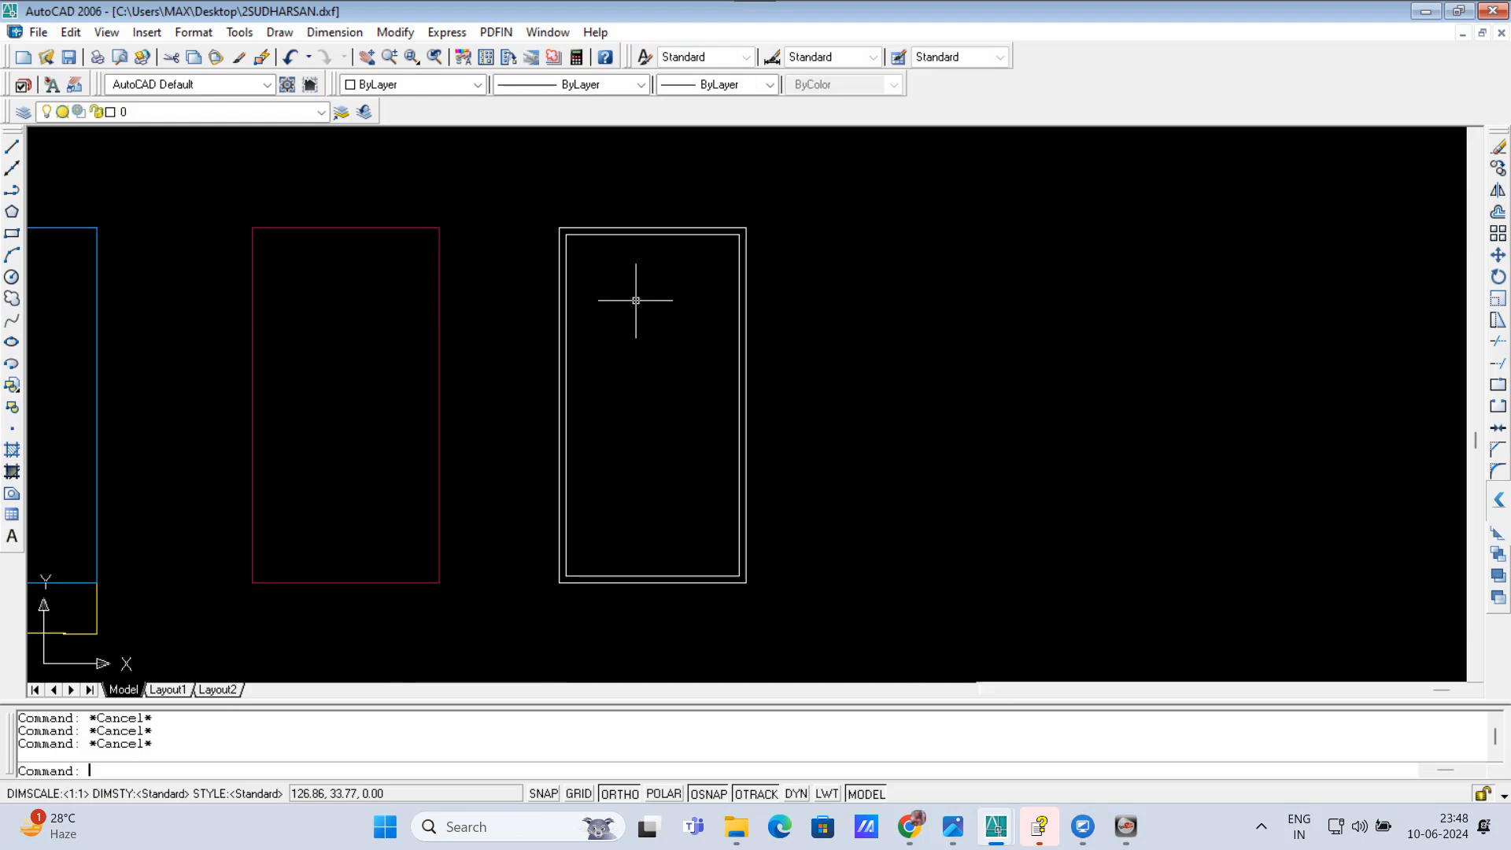
key(Return)
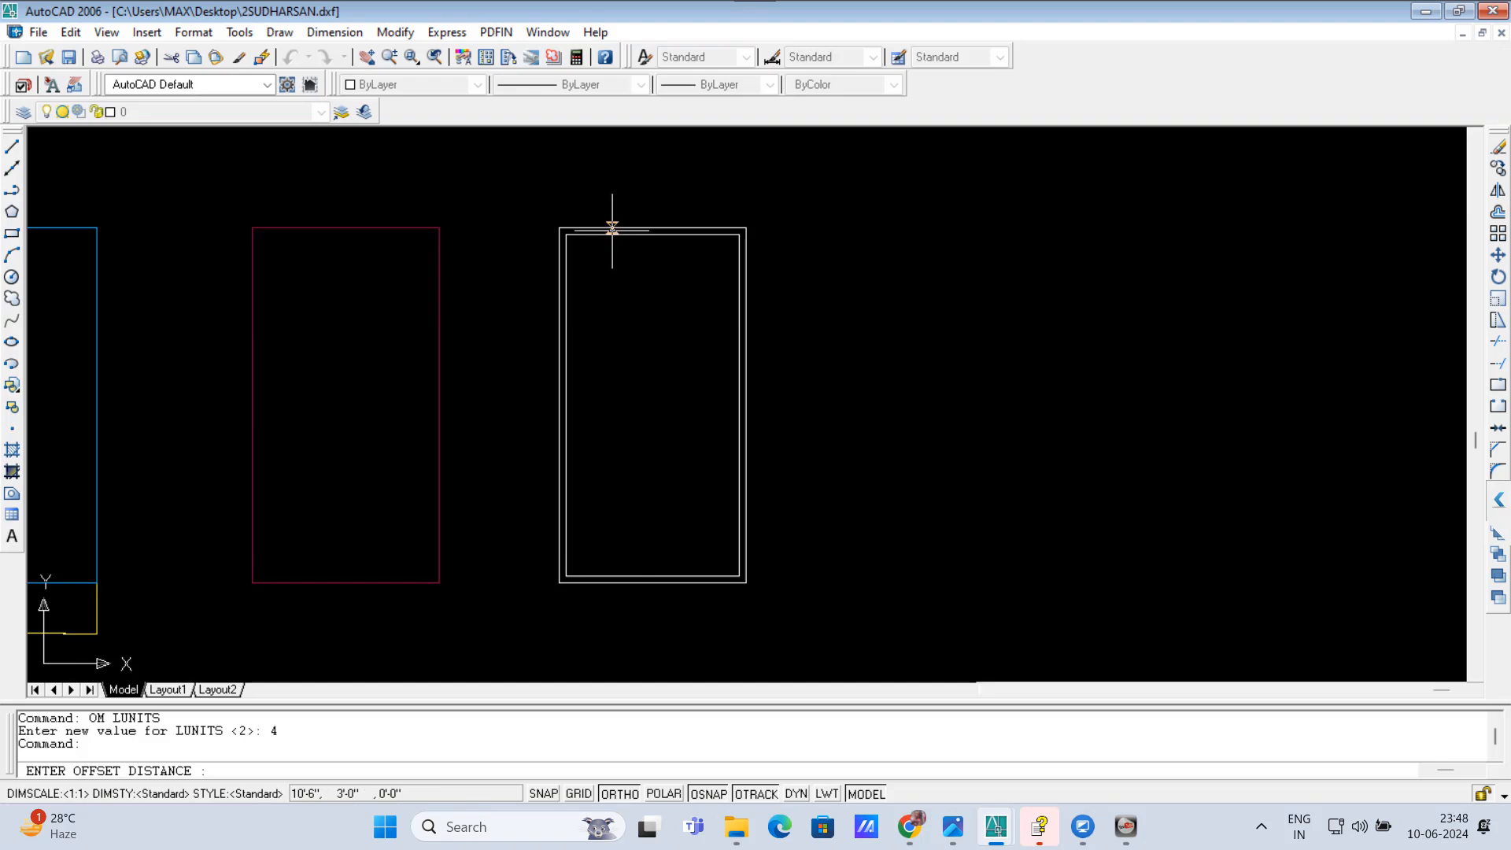
key(Escape)
scroll(626, 236, up, 2)
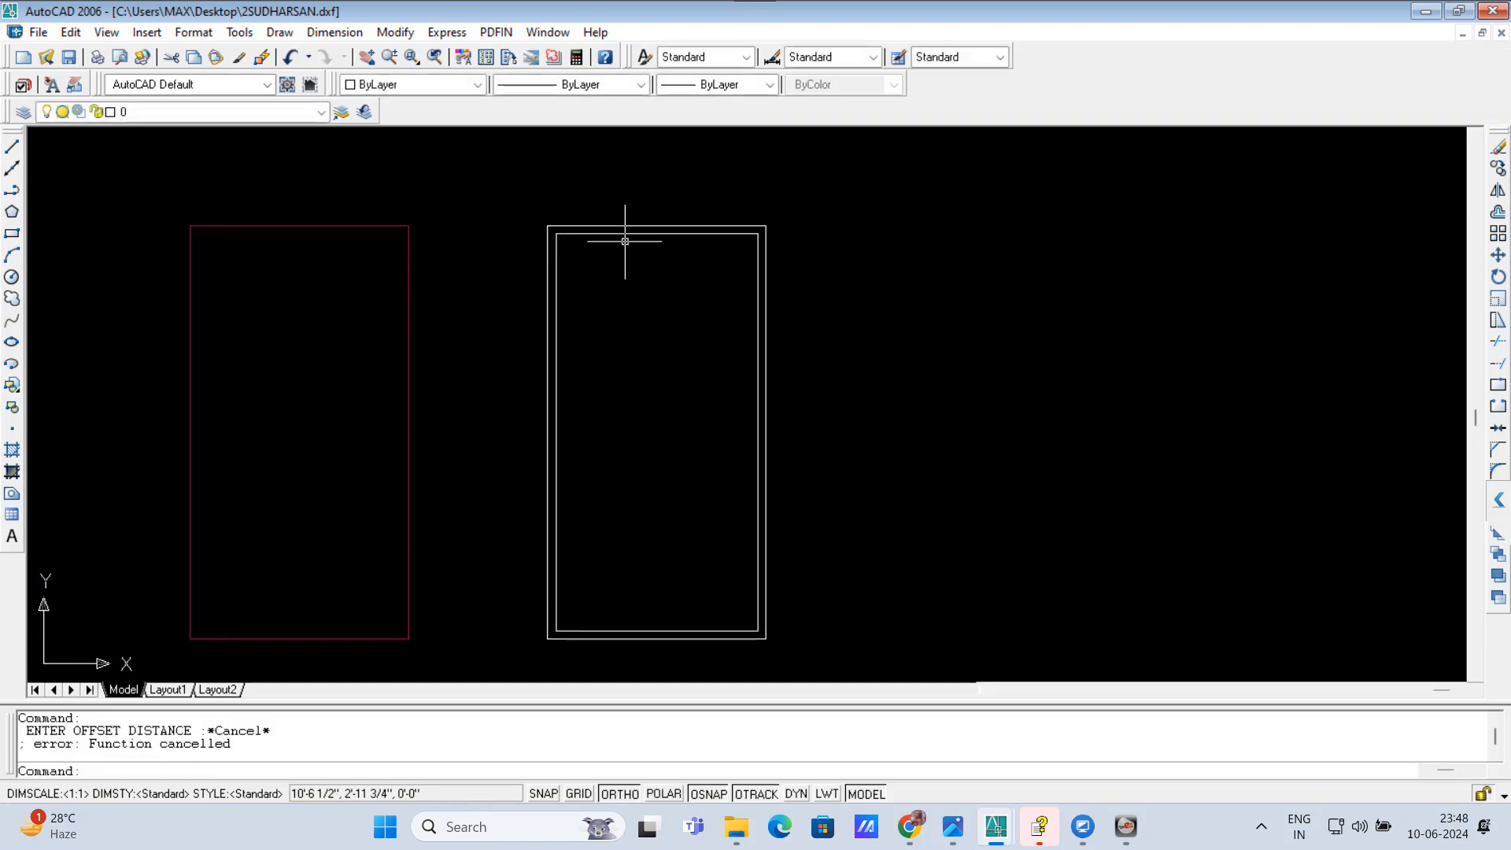
scroll(590, 280, up, 1)
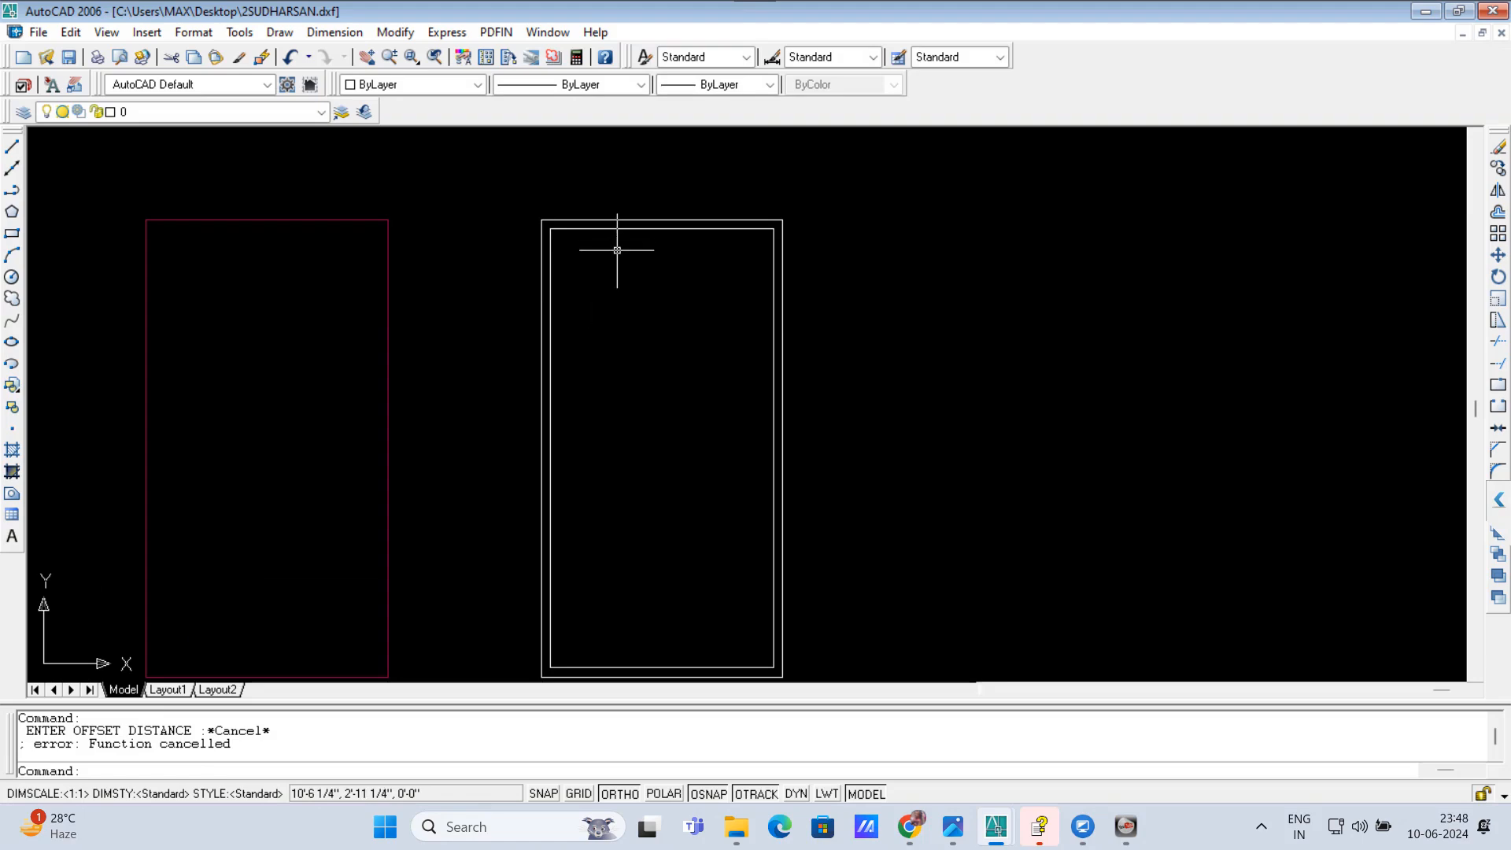
text(OM)
key(Return)
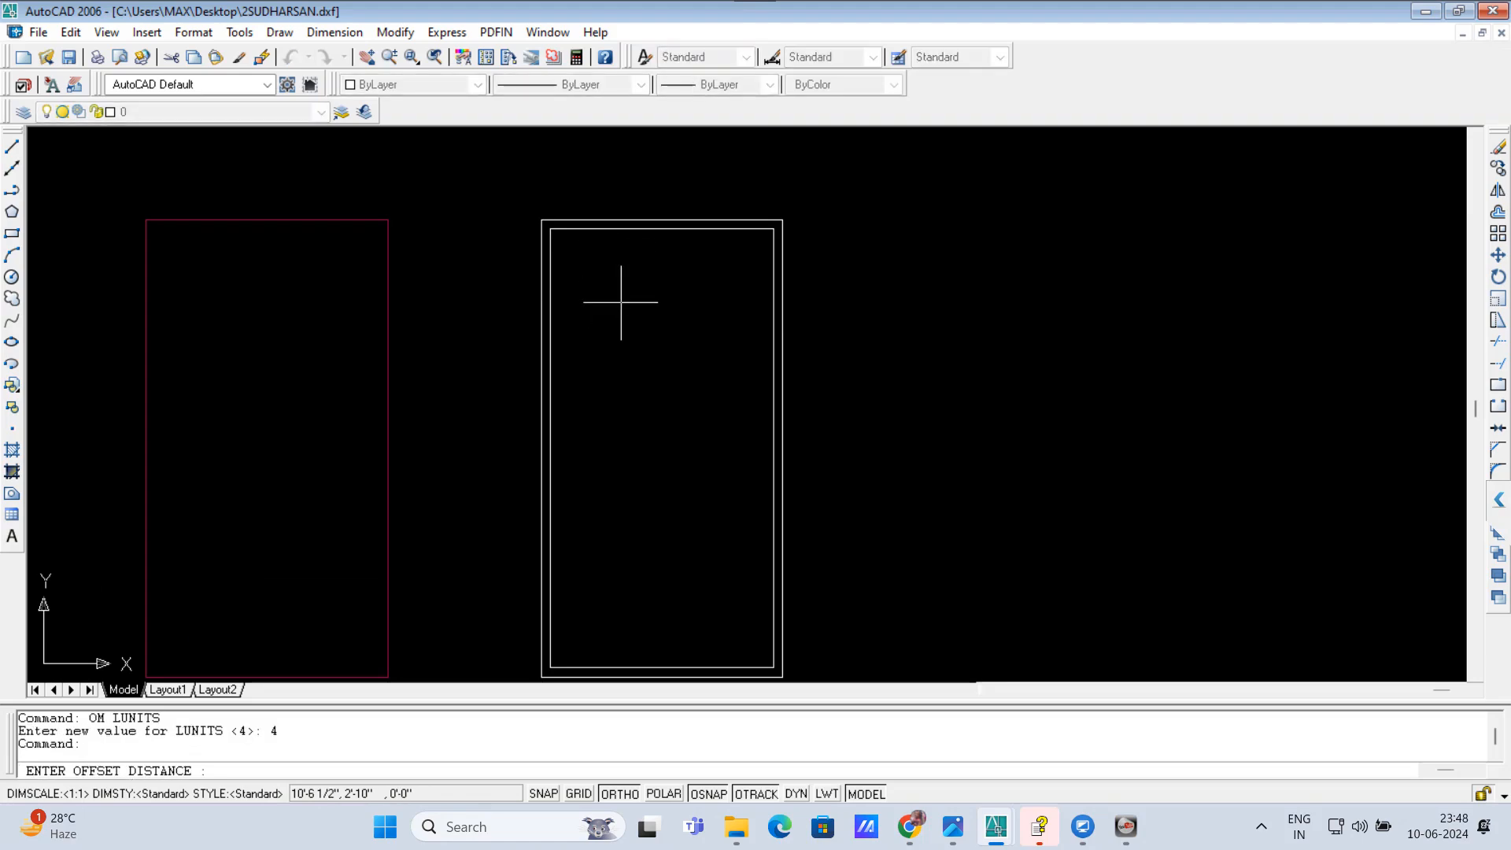
text(0)
text(3)
key(Return)
key(Escape)
key(Escape)
key(Escape)
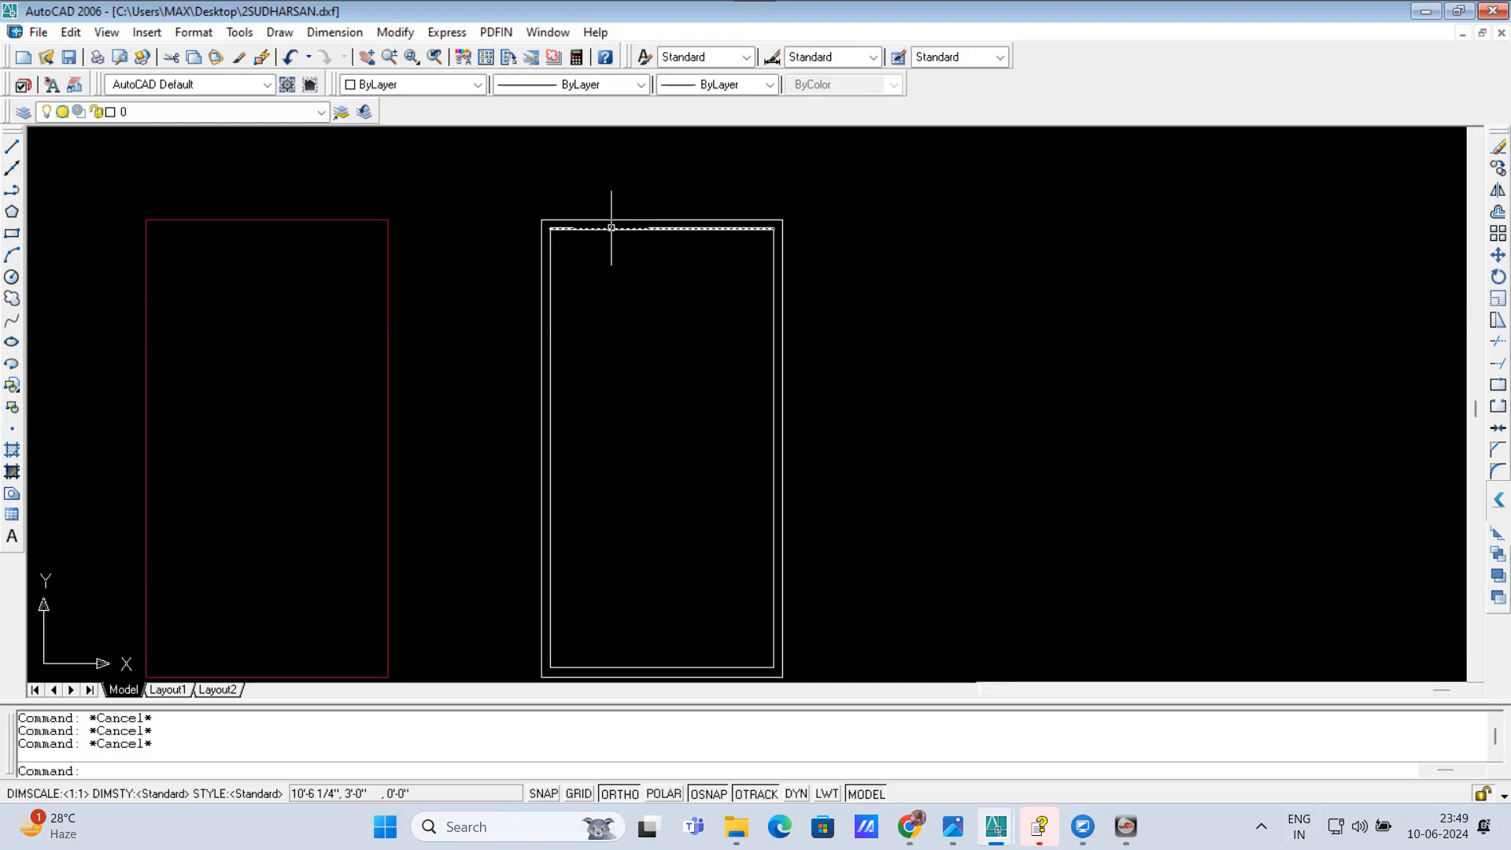
Step: Offset the inner top wall line 10' downward into the plan with the OM command
text(OM)
key(Return)
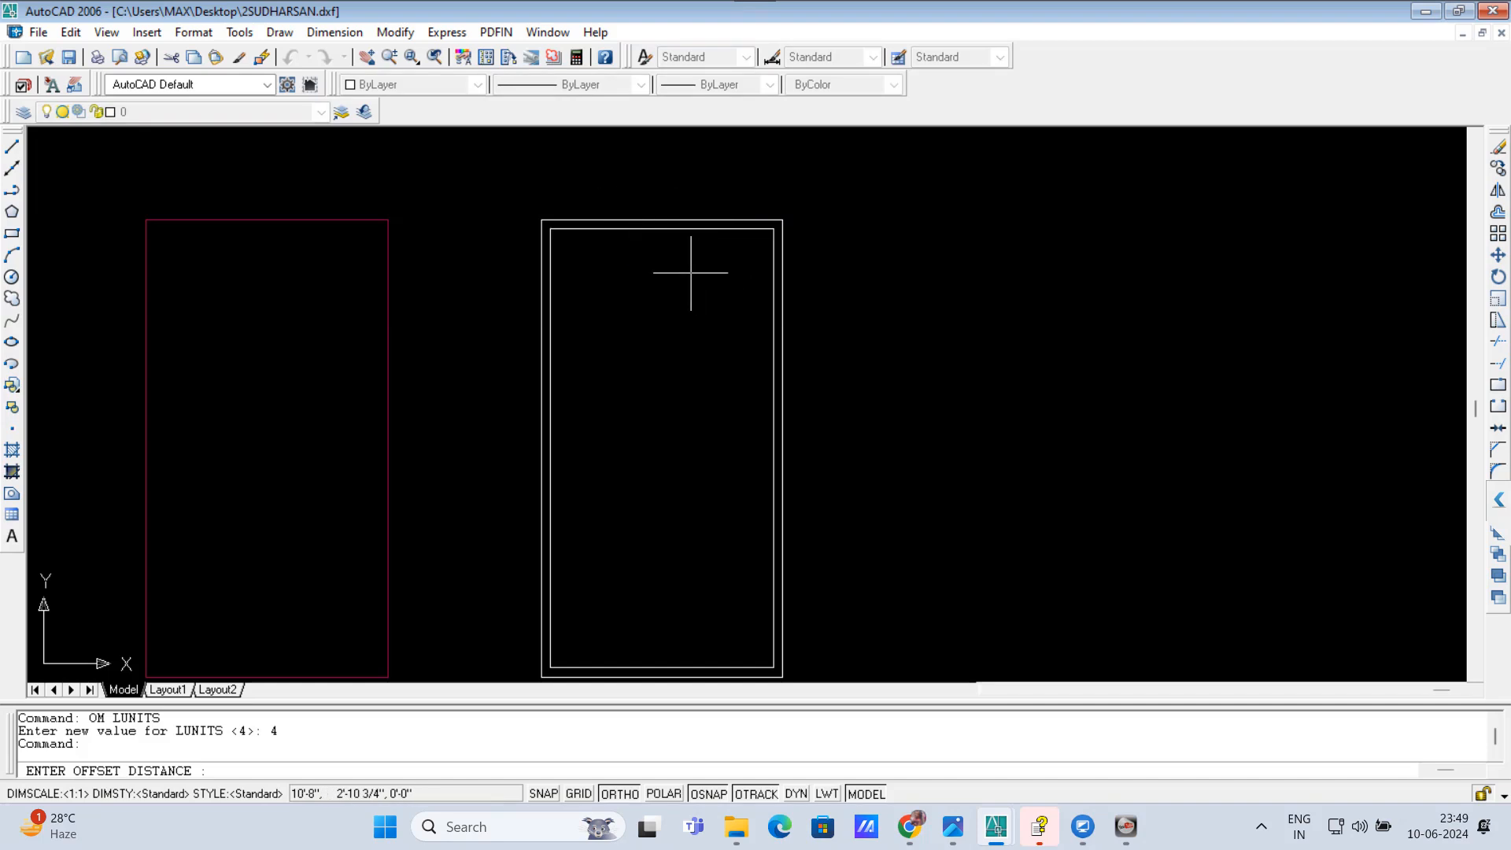
text(10')
key(Return)
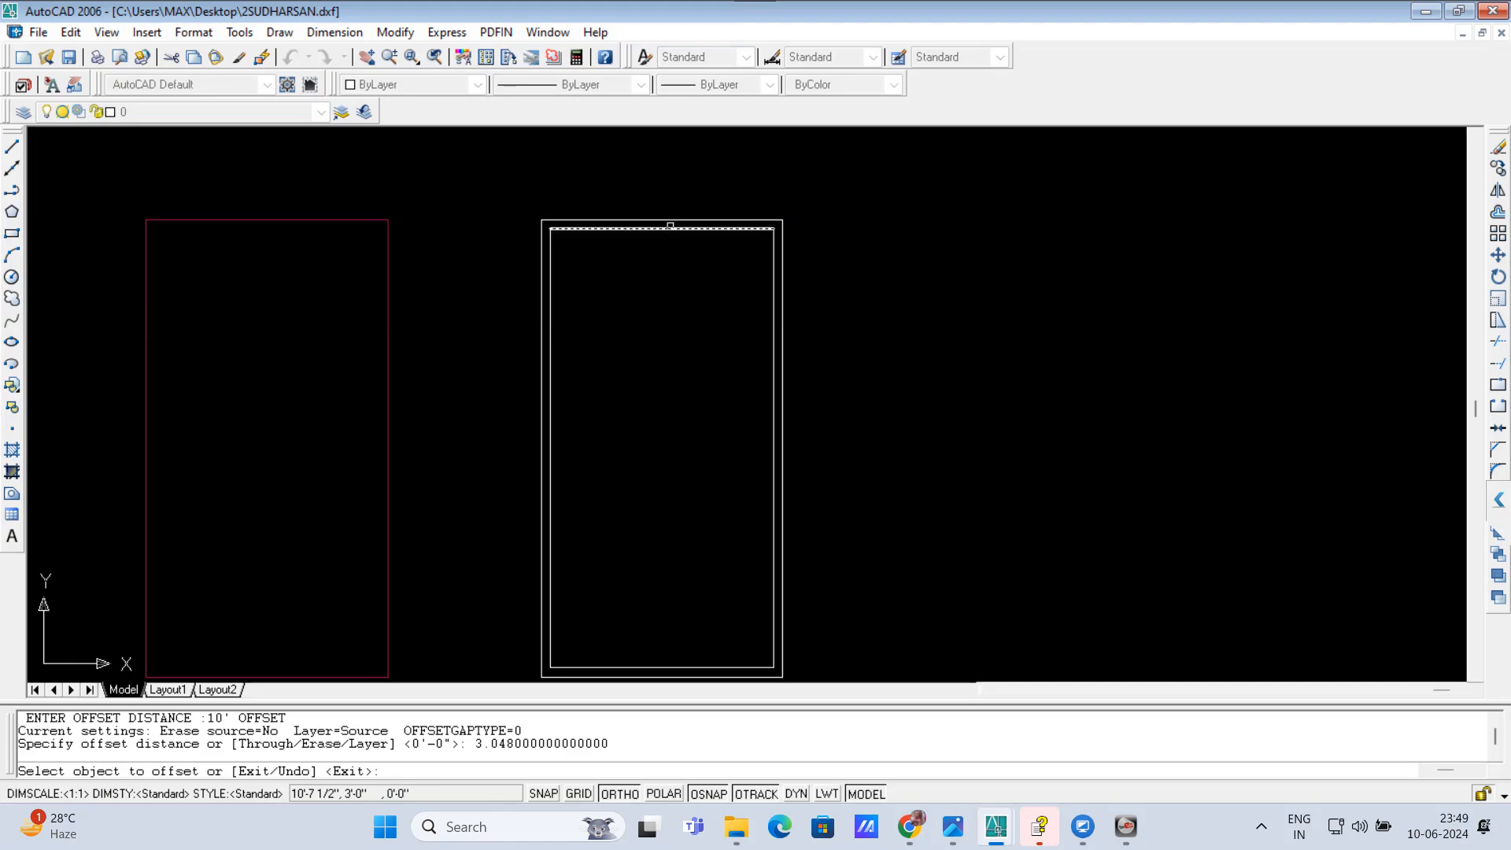
click(668, 229)
click(651, 355)
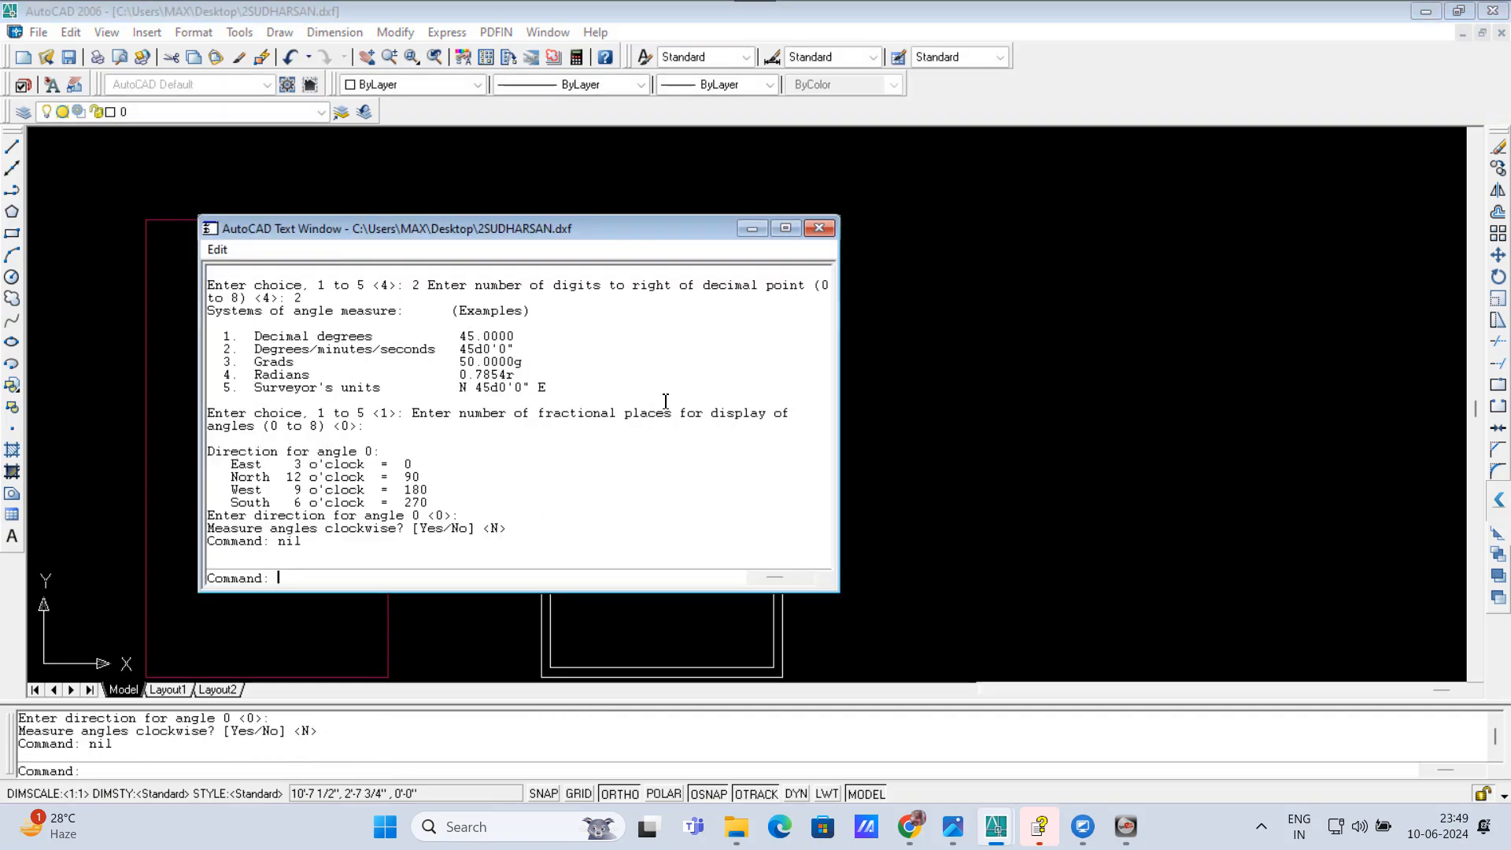
Step: Offset the new horizontal line 9 inches downward with OM to form the first cross wall's thickness
text(om)
key(Return)
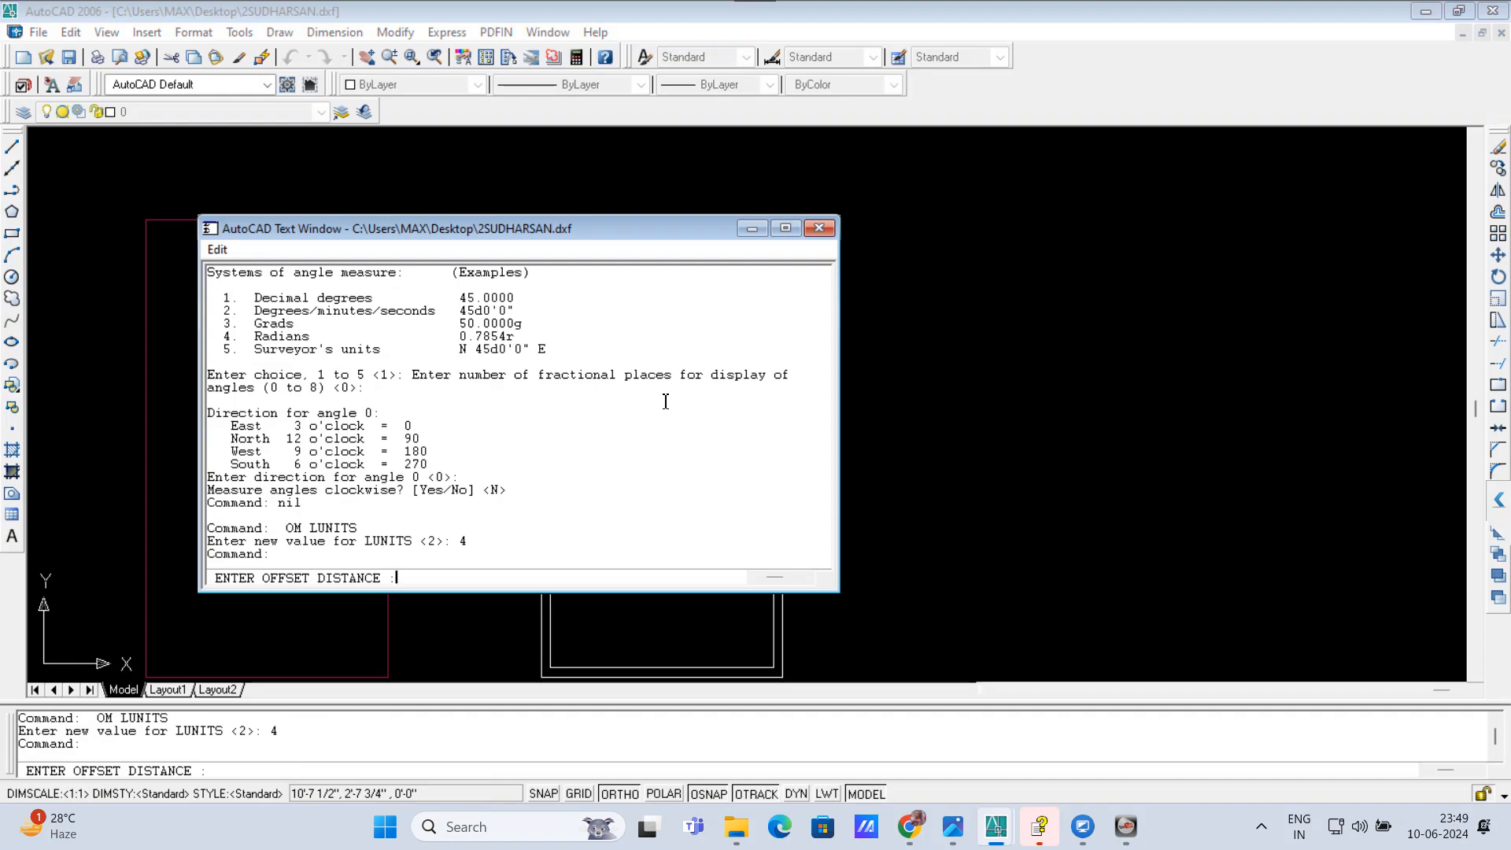
click(753, 230)
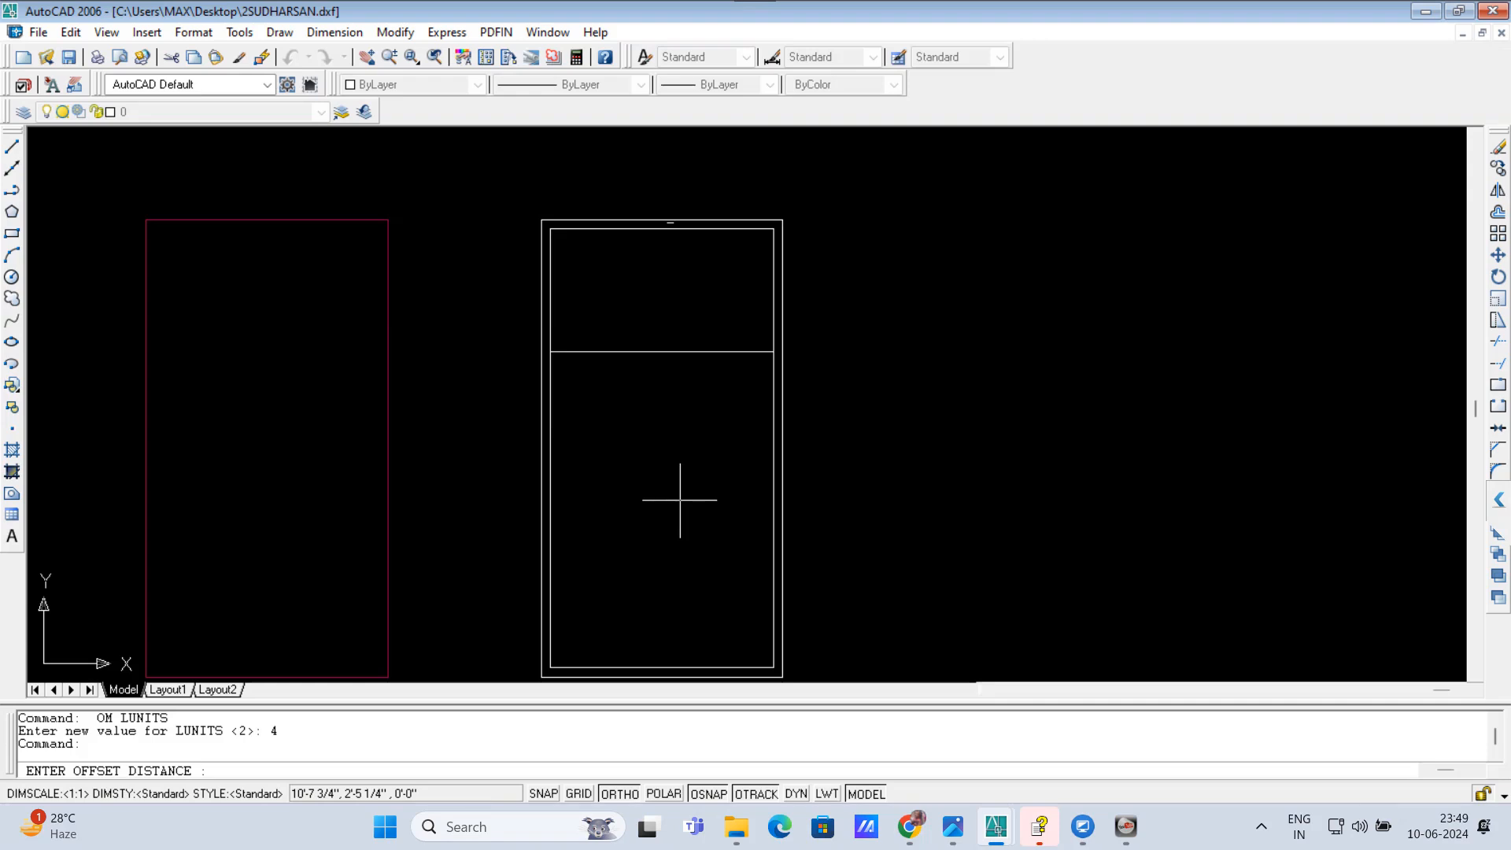
text(9)
key(Return)
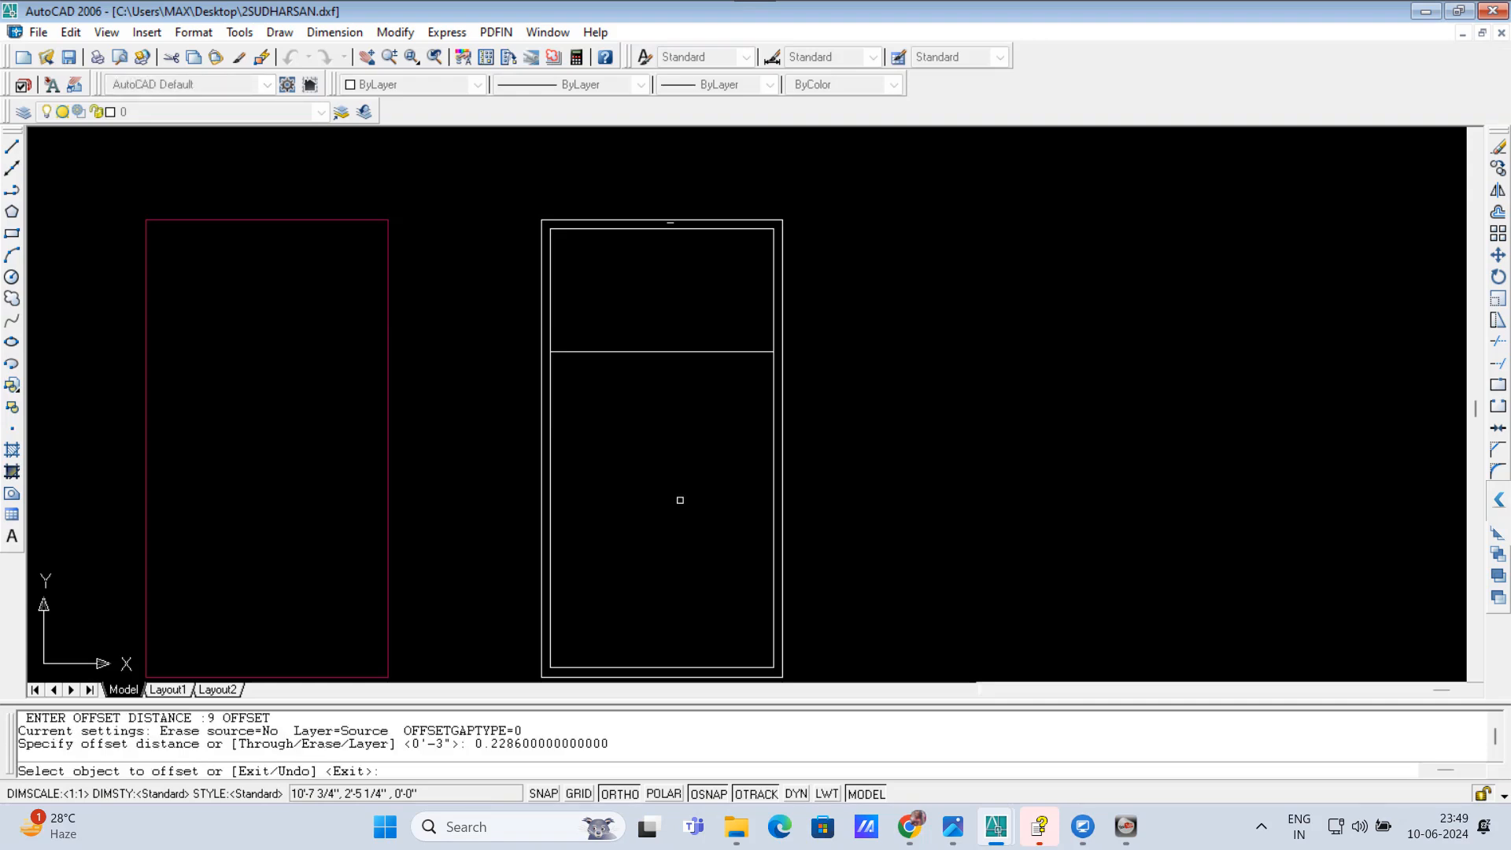
click(651, 351)
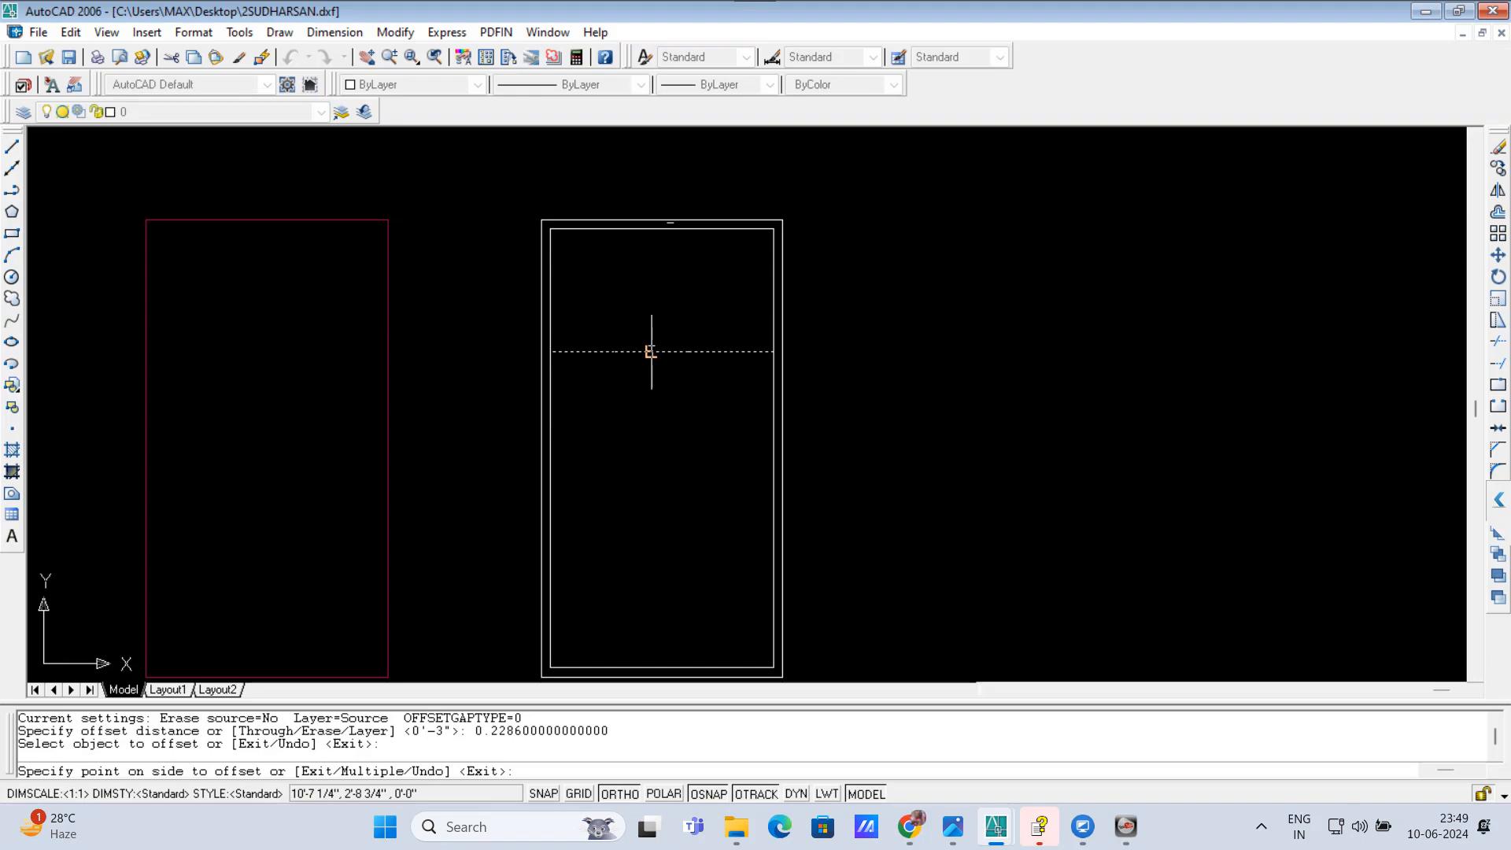
click(643, 404)
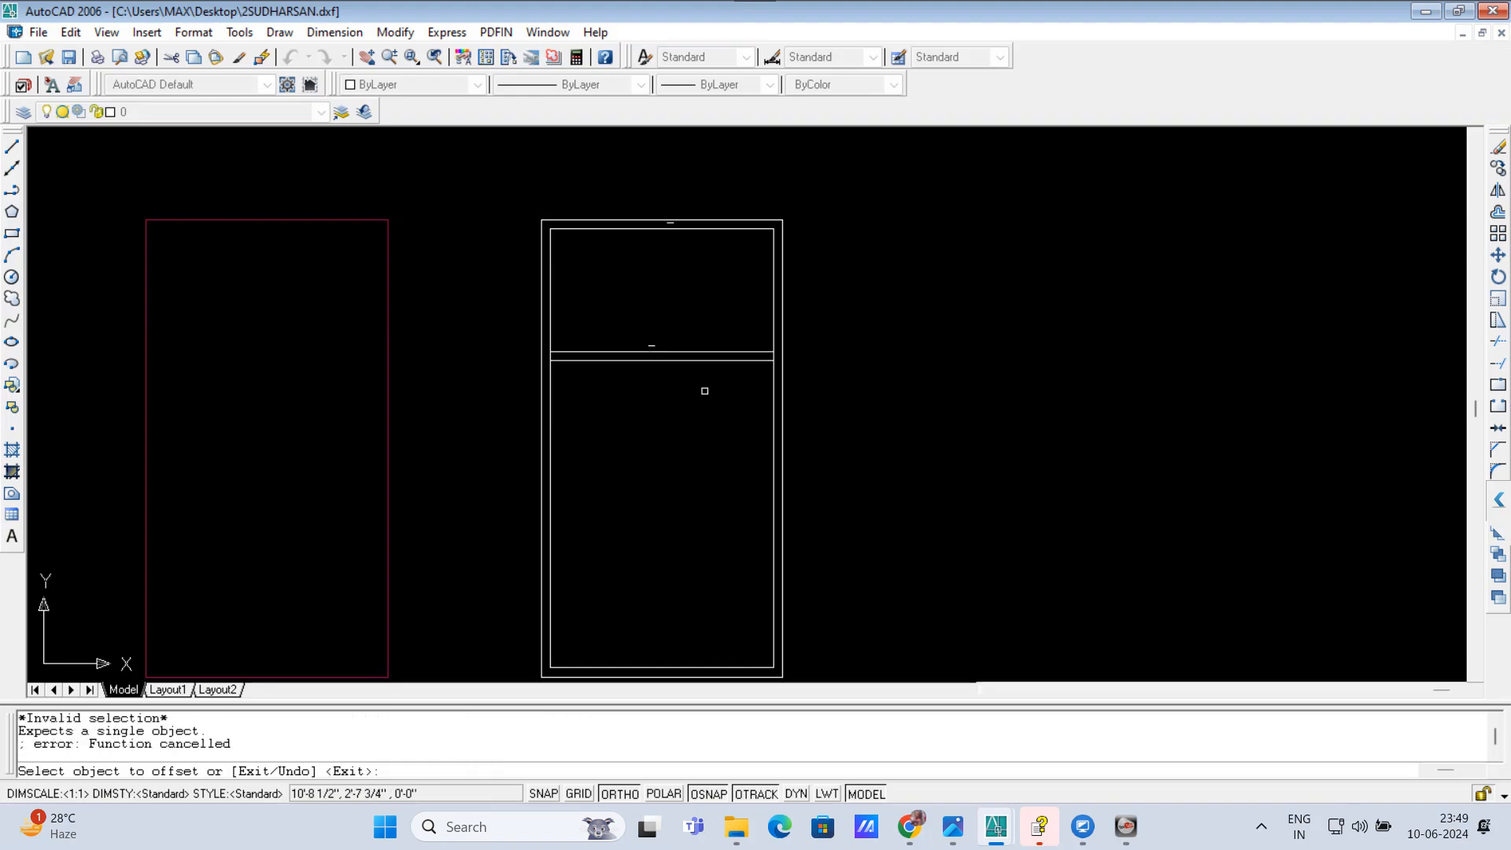
key(Return)
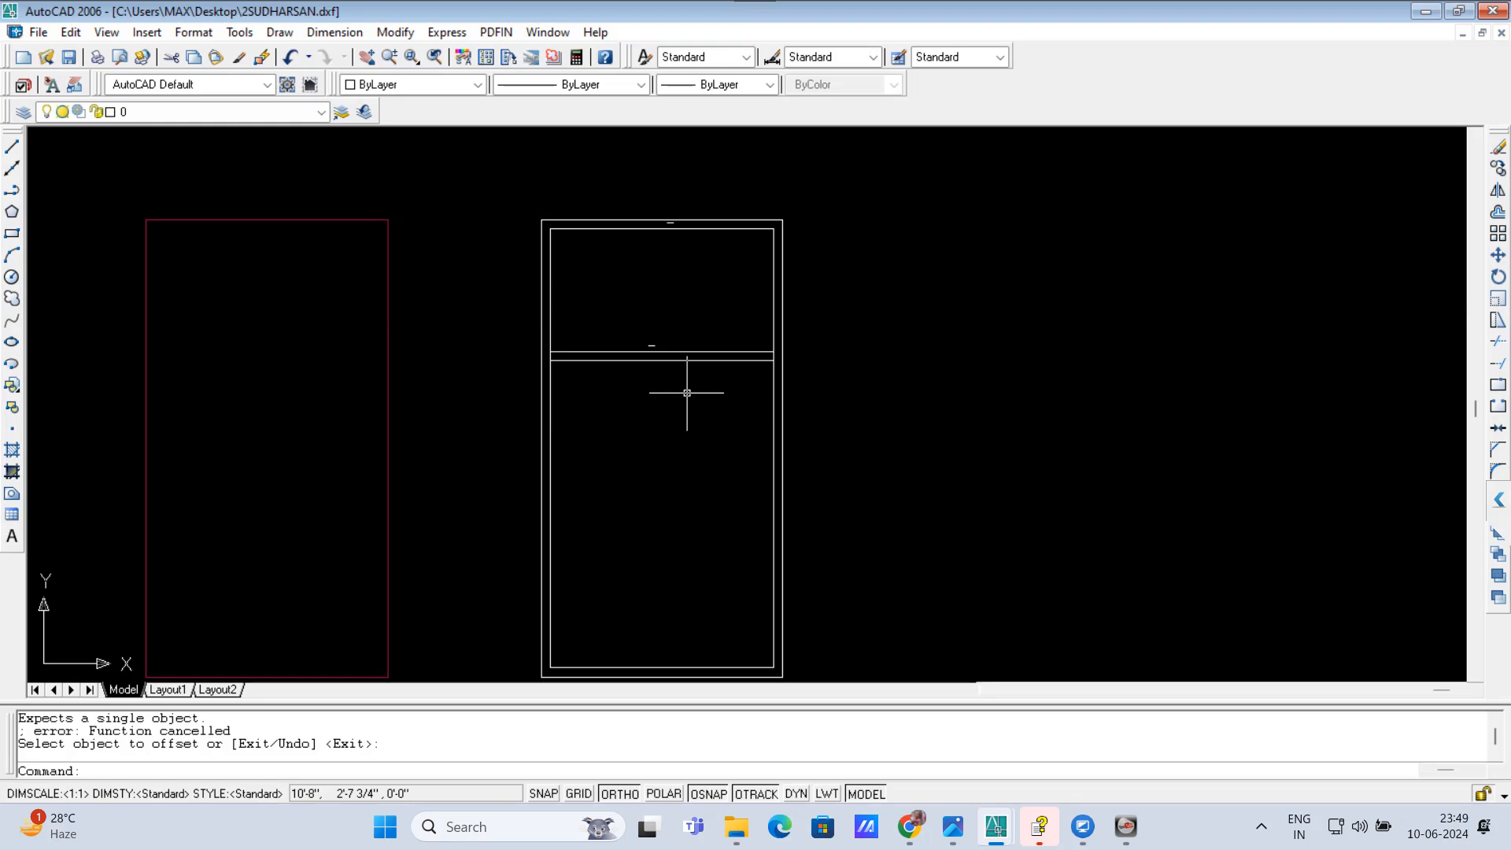
Step: Offset the lower line of the first cross wall 10' downward with OM
text(om)
key(Return)
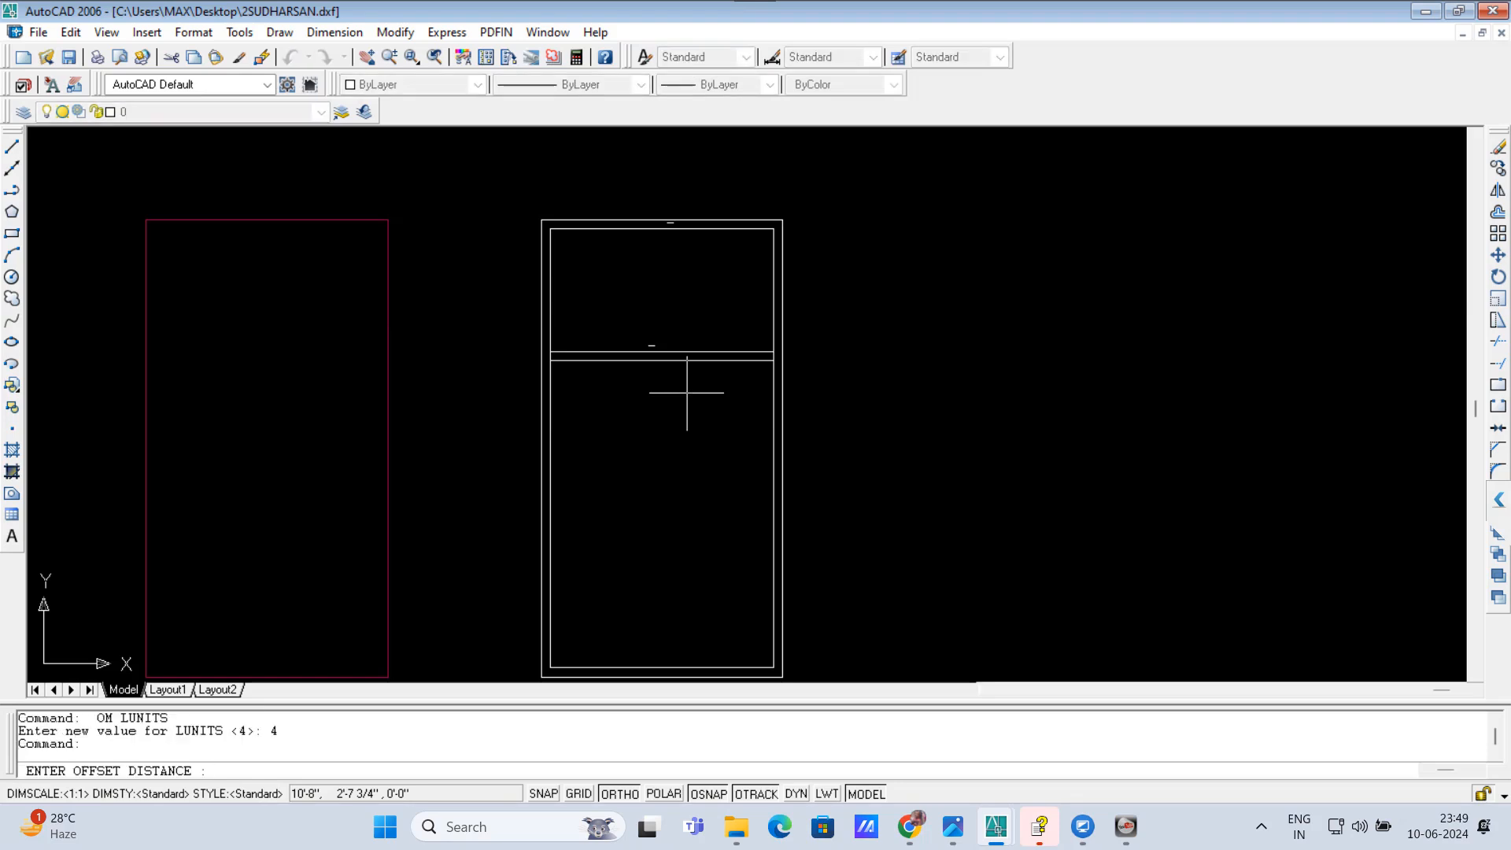
text(10')
key(Return)
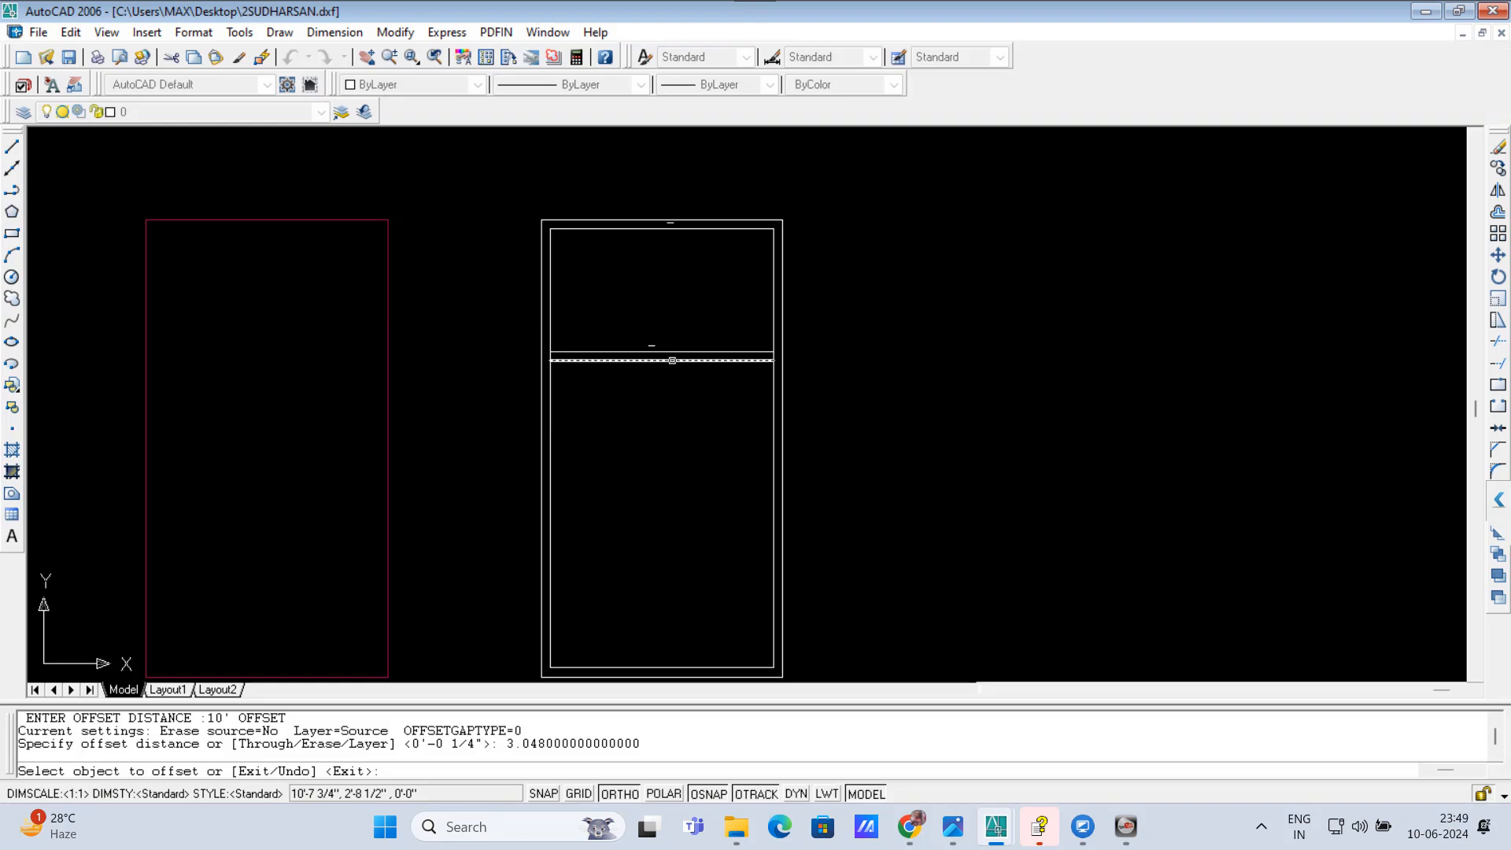
click(673, 360)
click(663, 501)
key(Return)
Step: Offset the lowest interior horizontal line 9 inches downward with OM to form the second cross wall
text(om)
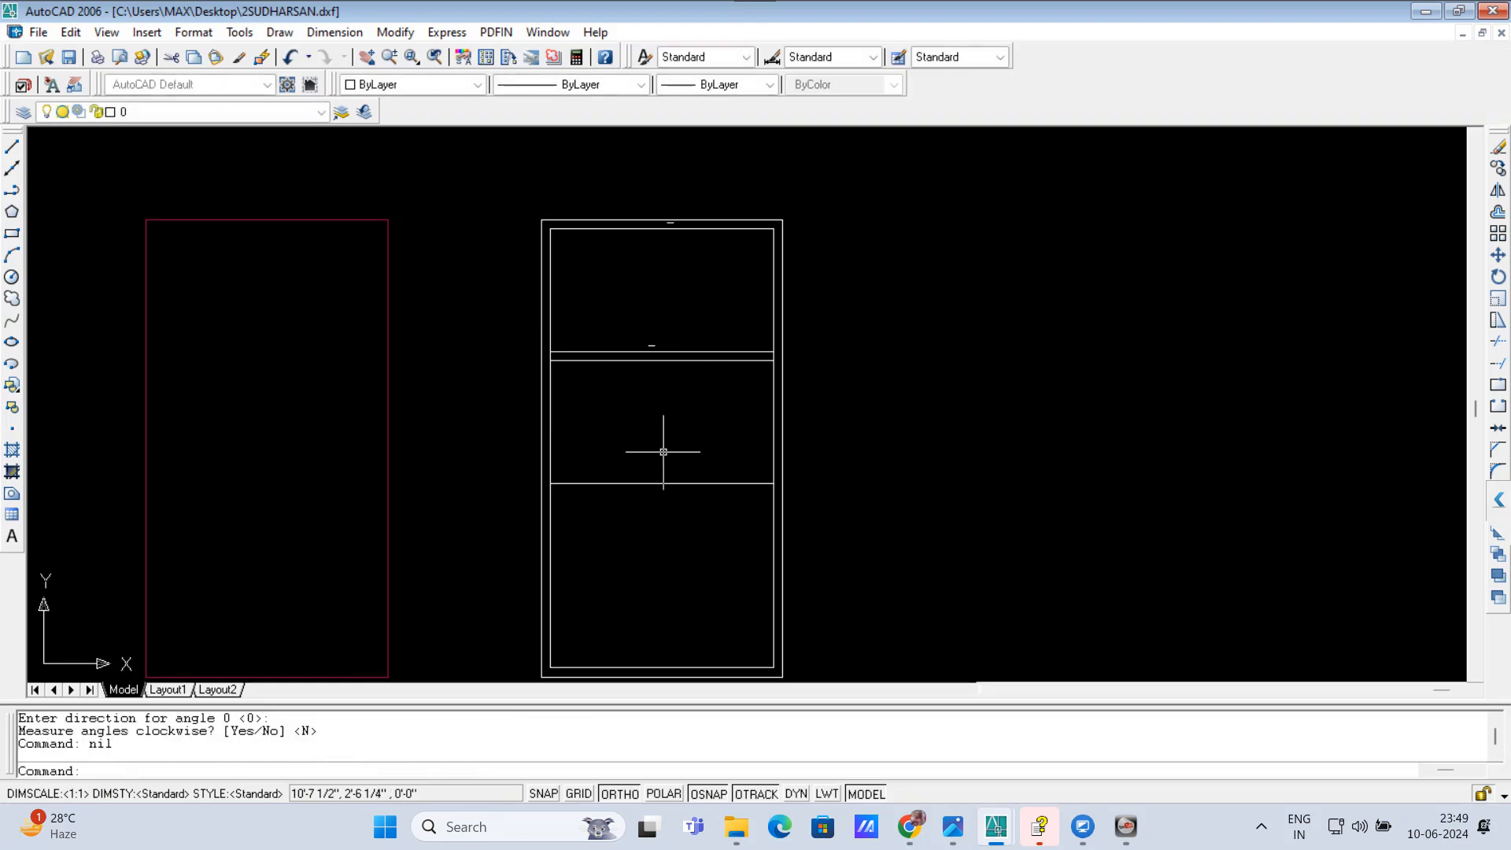
key(Return)
text(9)
key(Return)
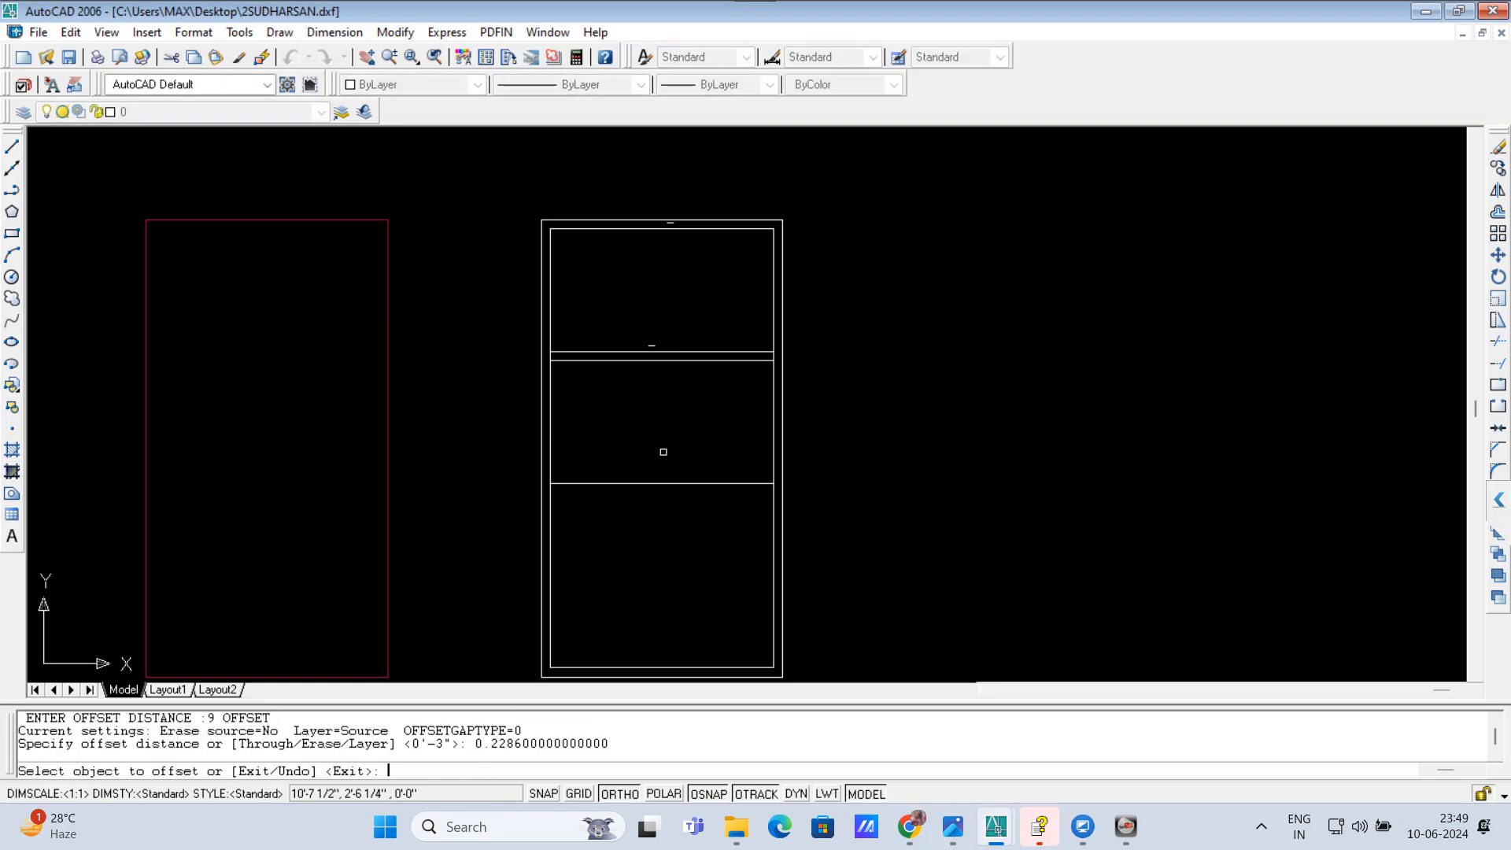
click(659, 484)
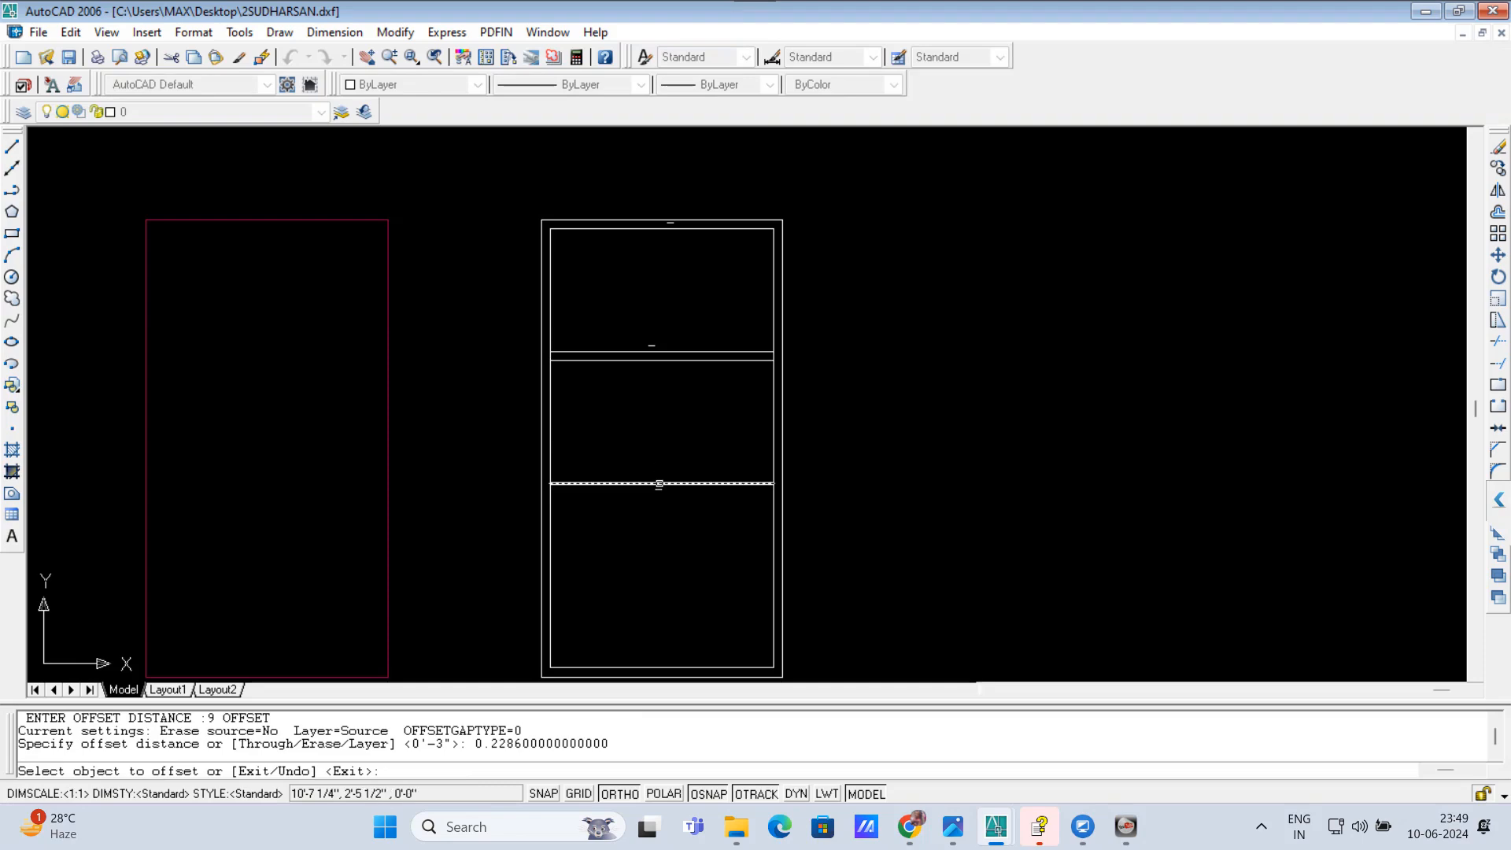
click(658, 537)
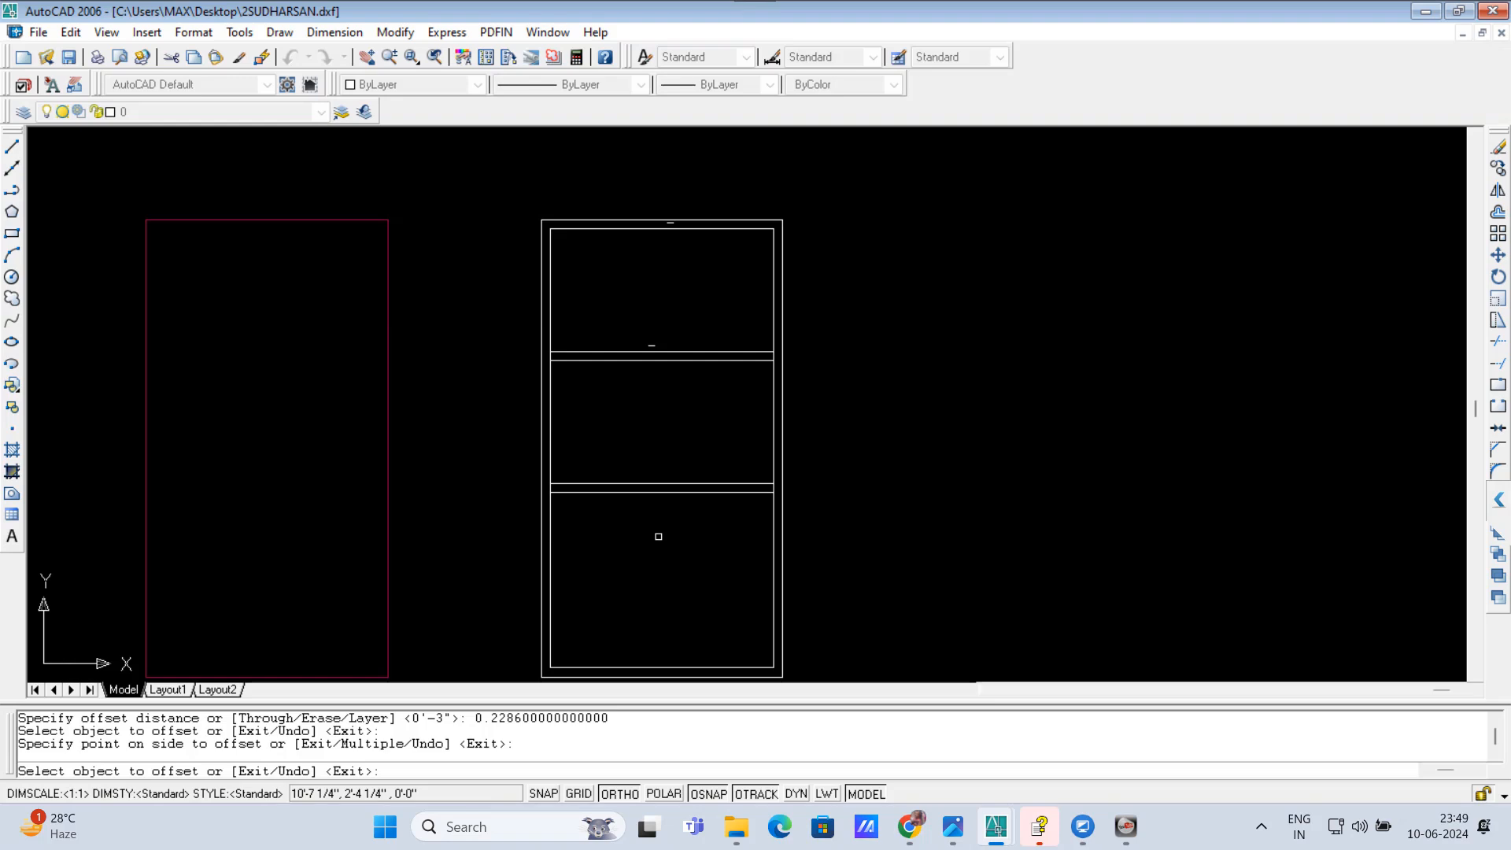
key(Return)
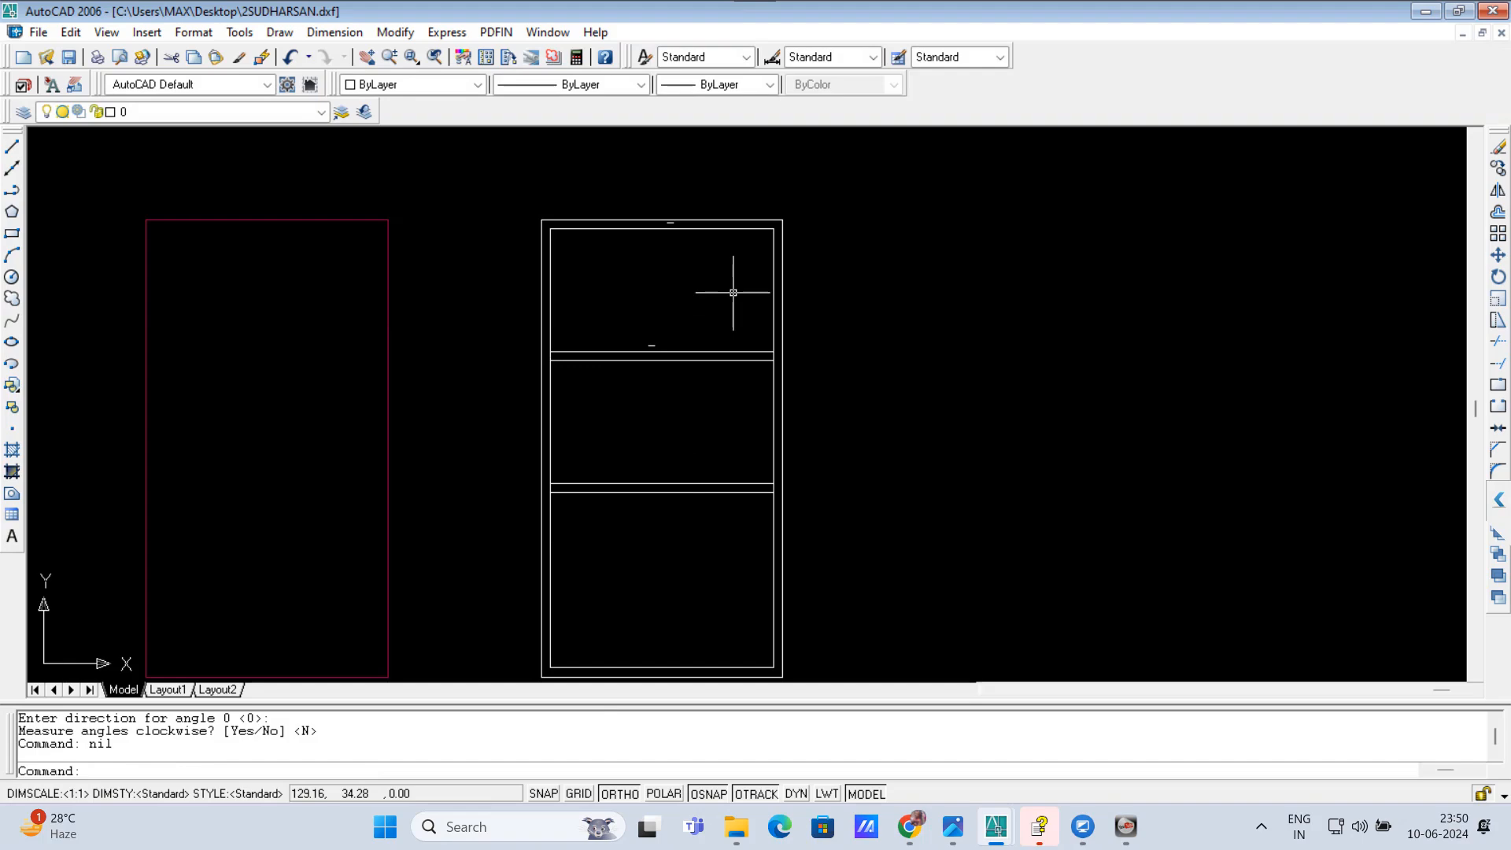
Step: Offset the inner line of the right outer wall 4' to the left with OM
text(om)
key(Return)
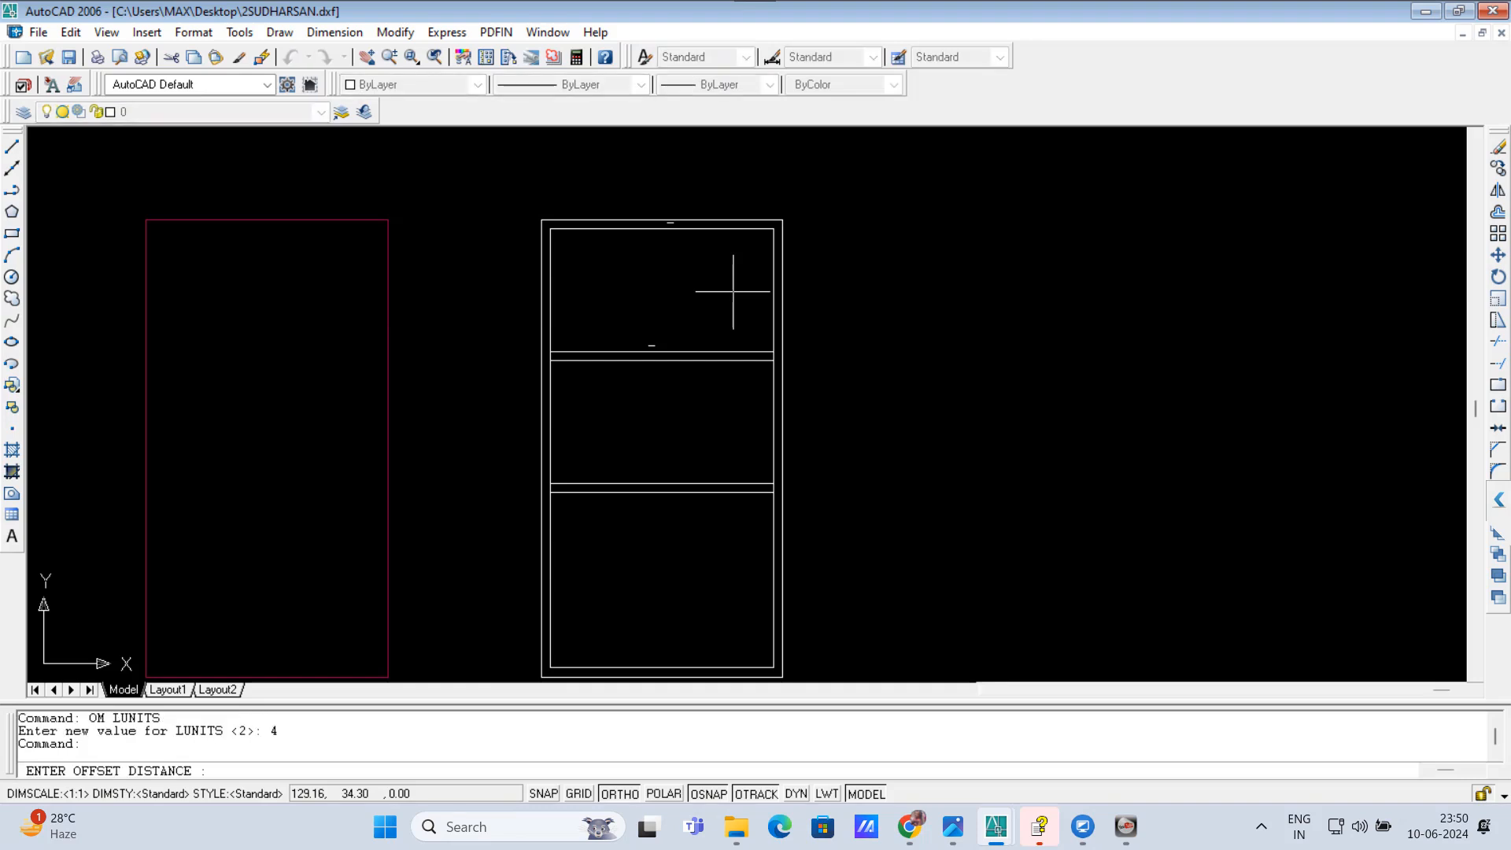
text(4')
key(Return)
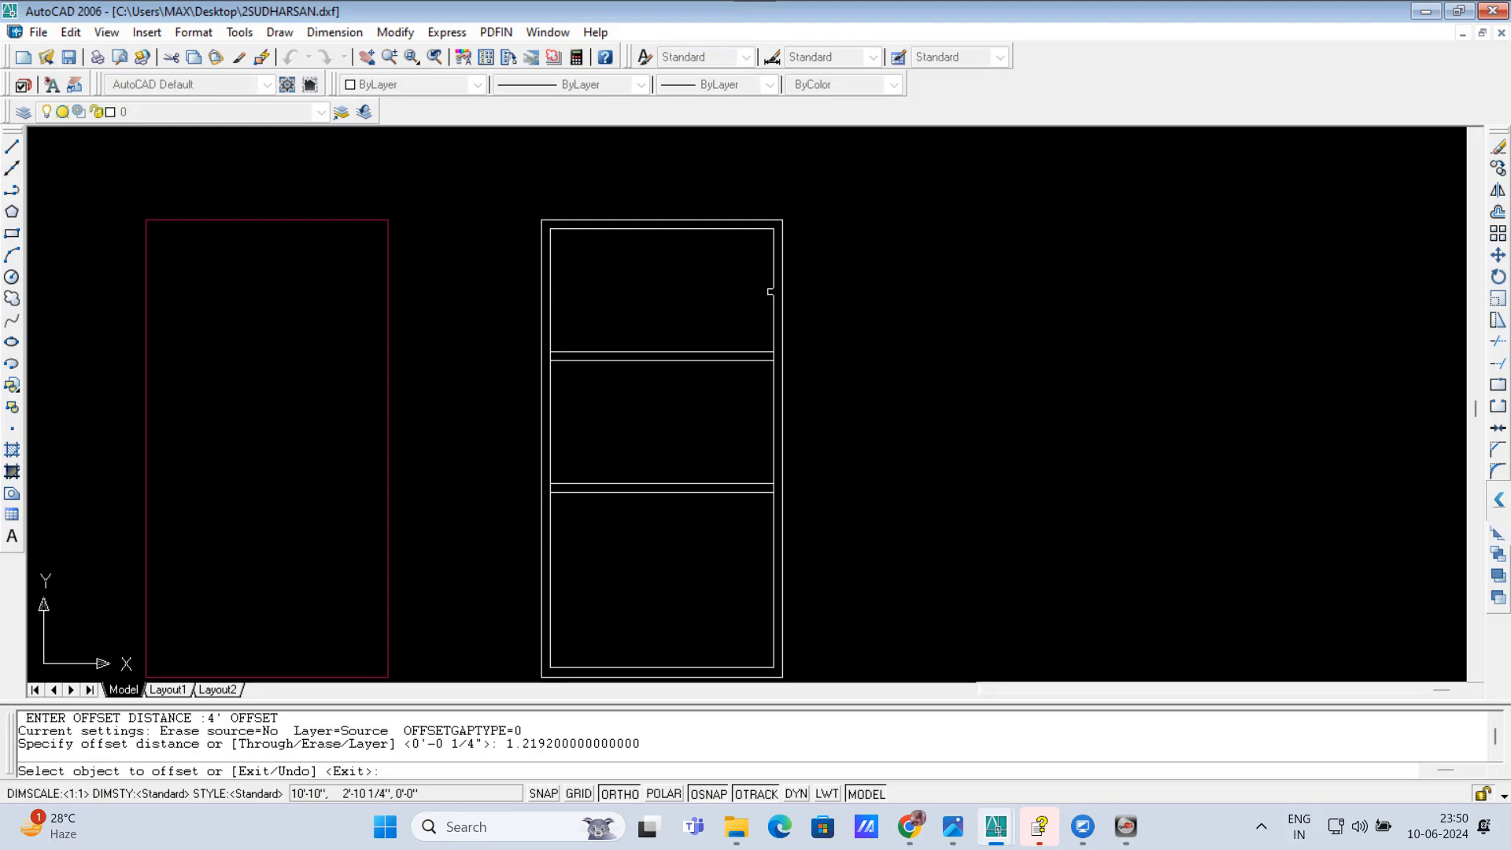
click(771, 292)
click(689, 288)
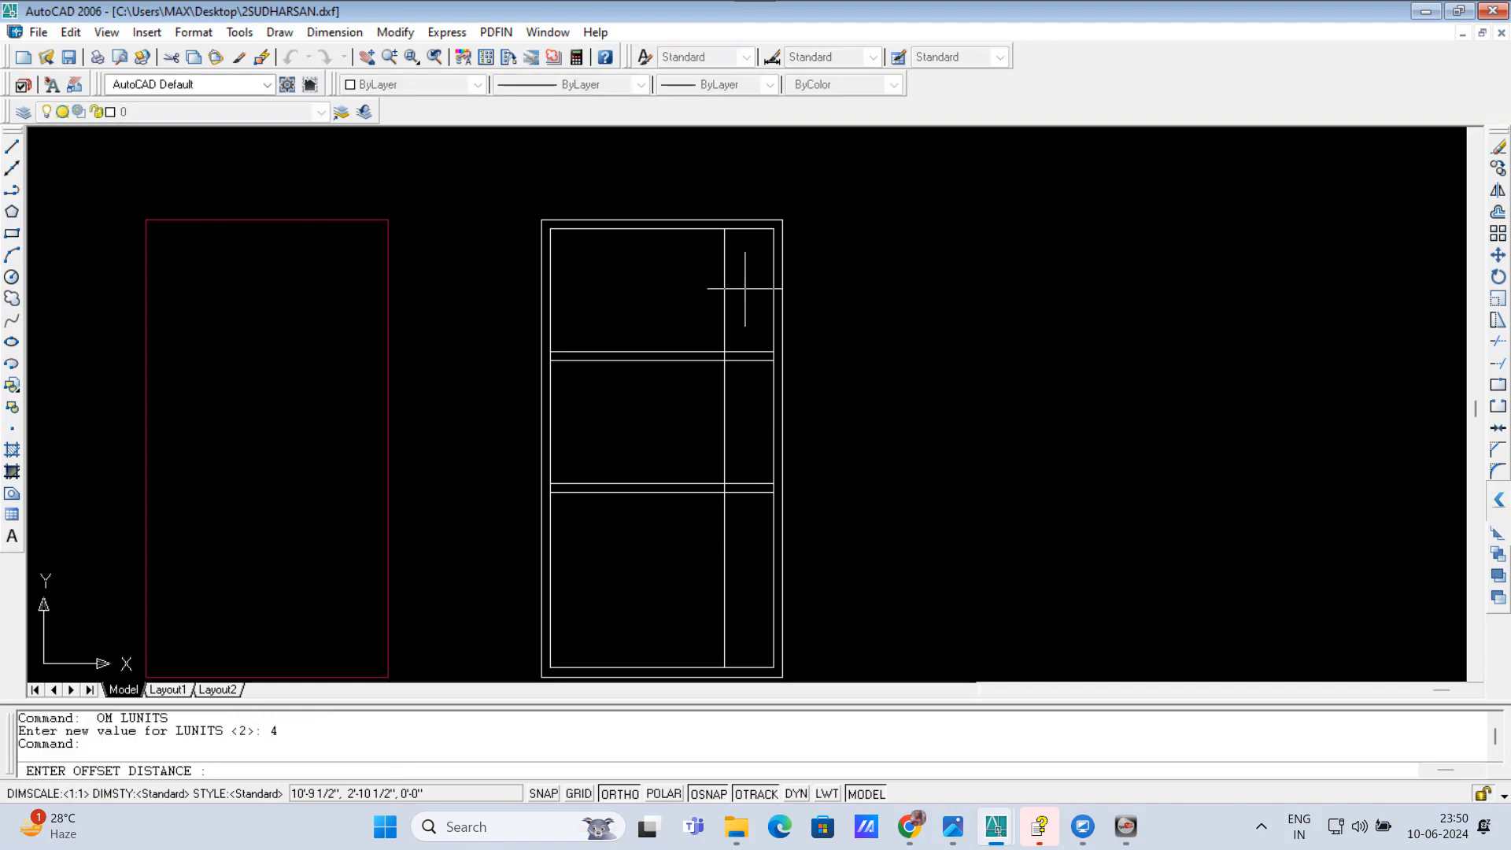
Step: Offset the new vertical line 9 inches to the left with OM to form the vertical wall's thickness
text(9)
key(Return)
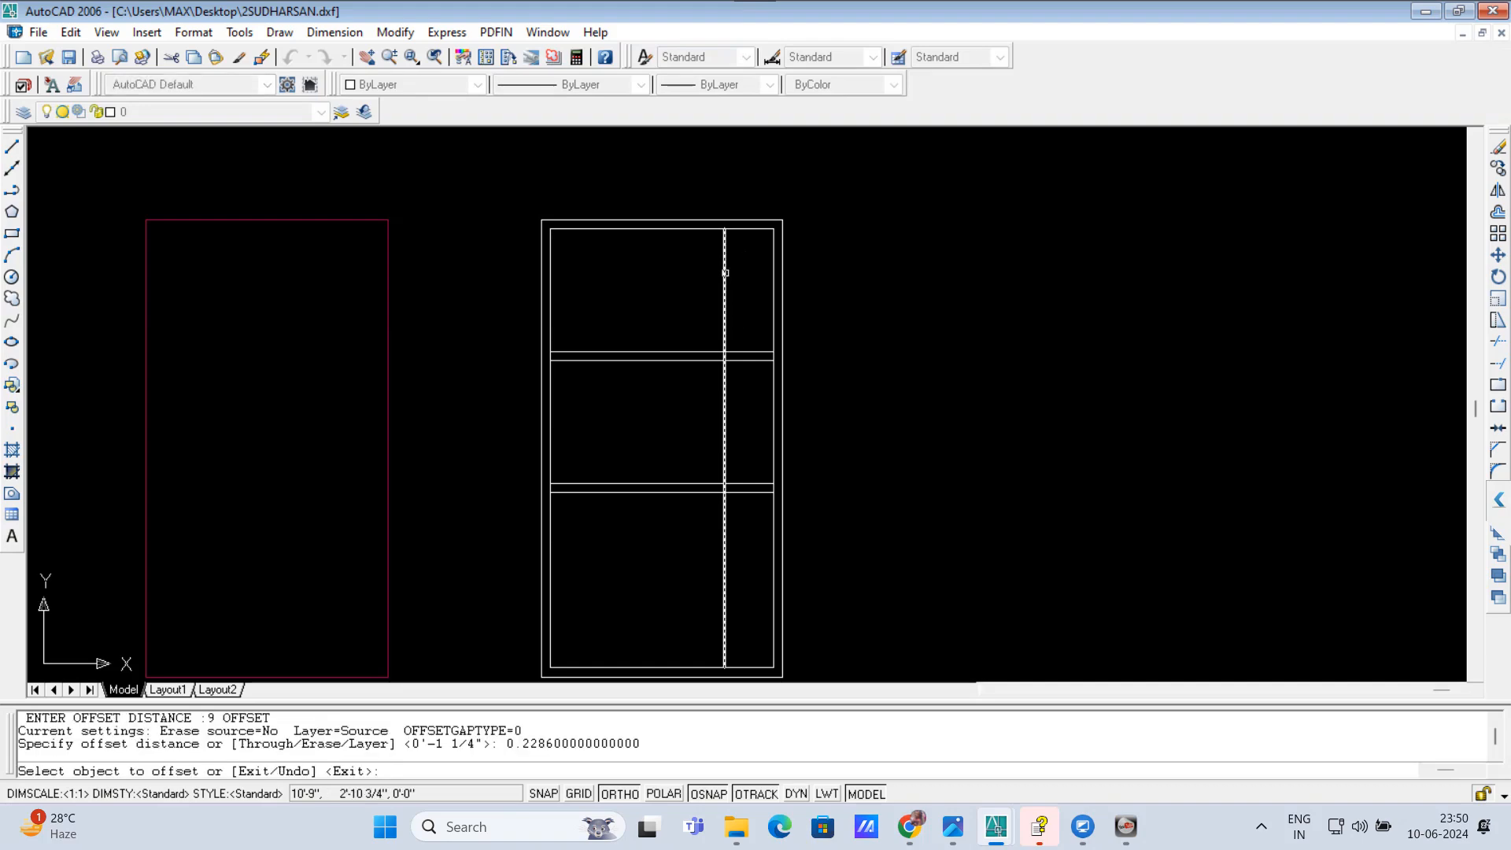
click(725, 274)
click(705, 270)
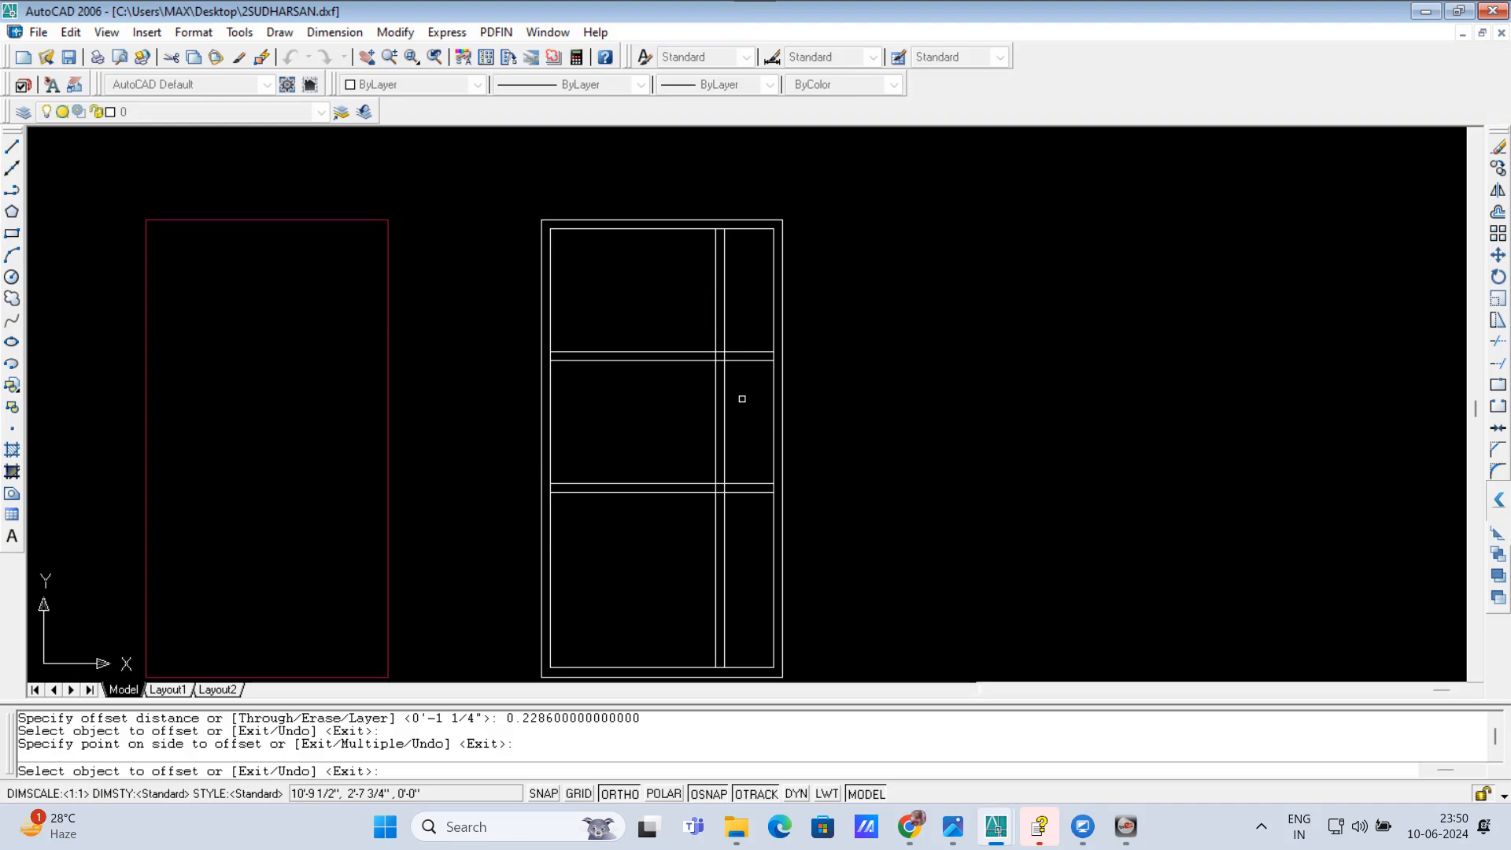
key(Return)
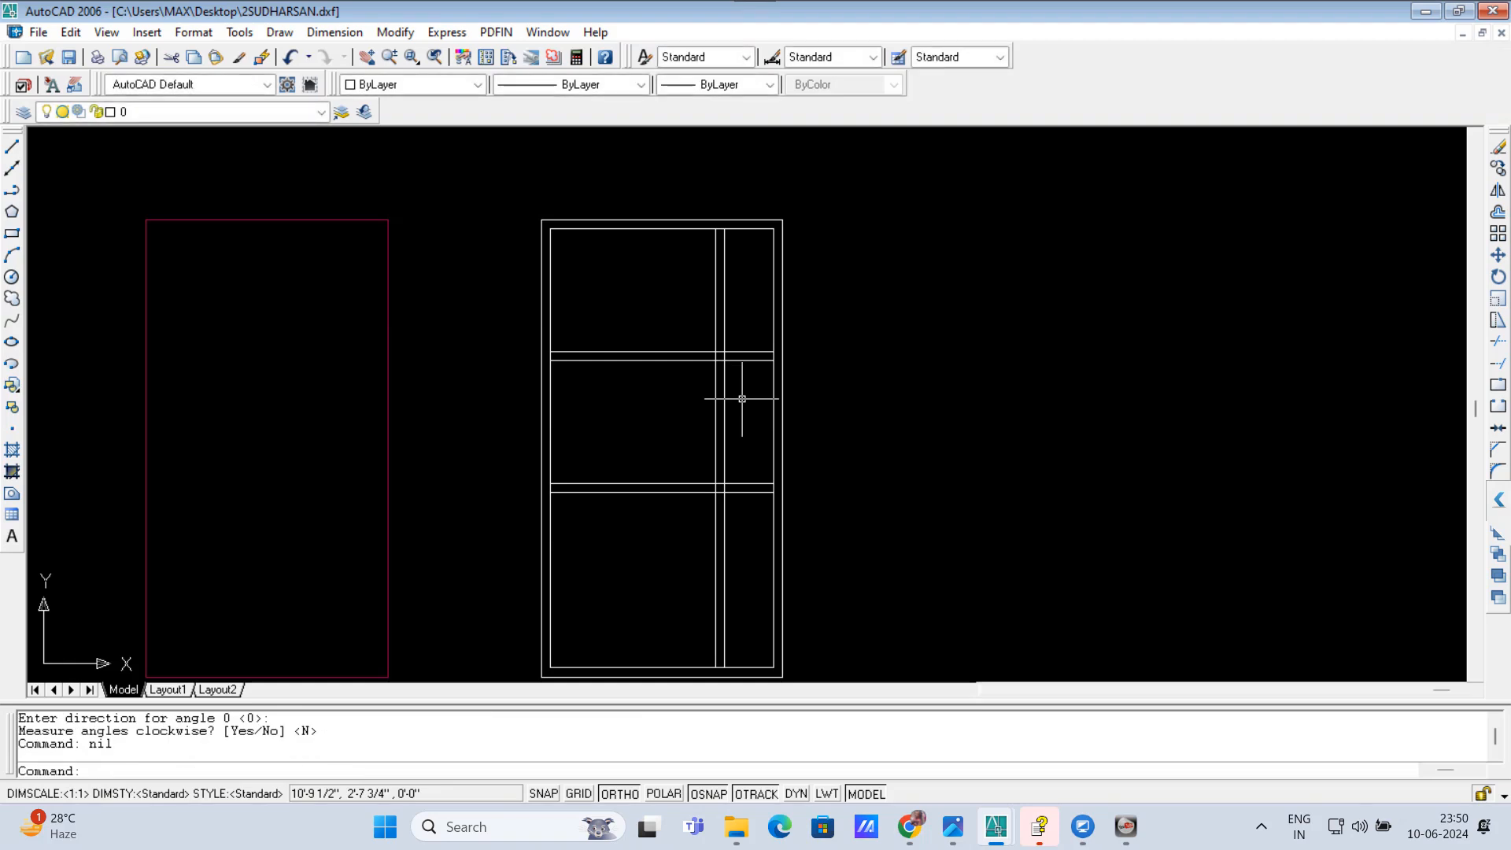
Step: Trim away both vertical wall lines between the two horizontal cross walls, using all objects as cutting edges
text(T)
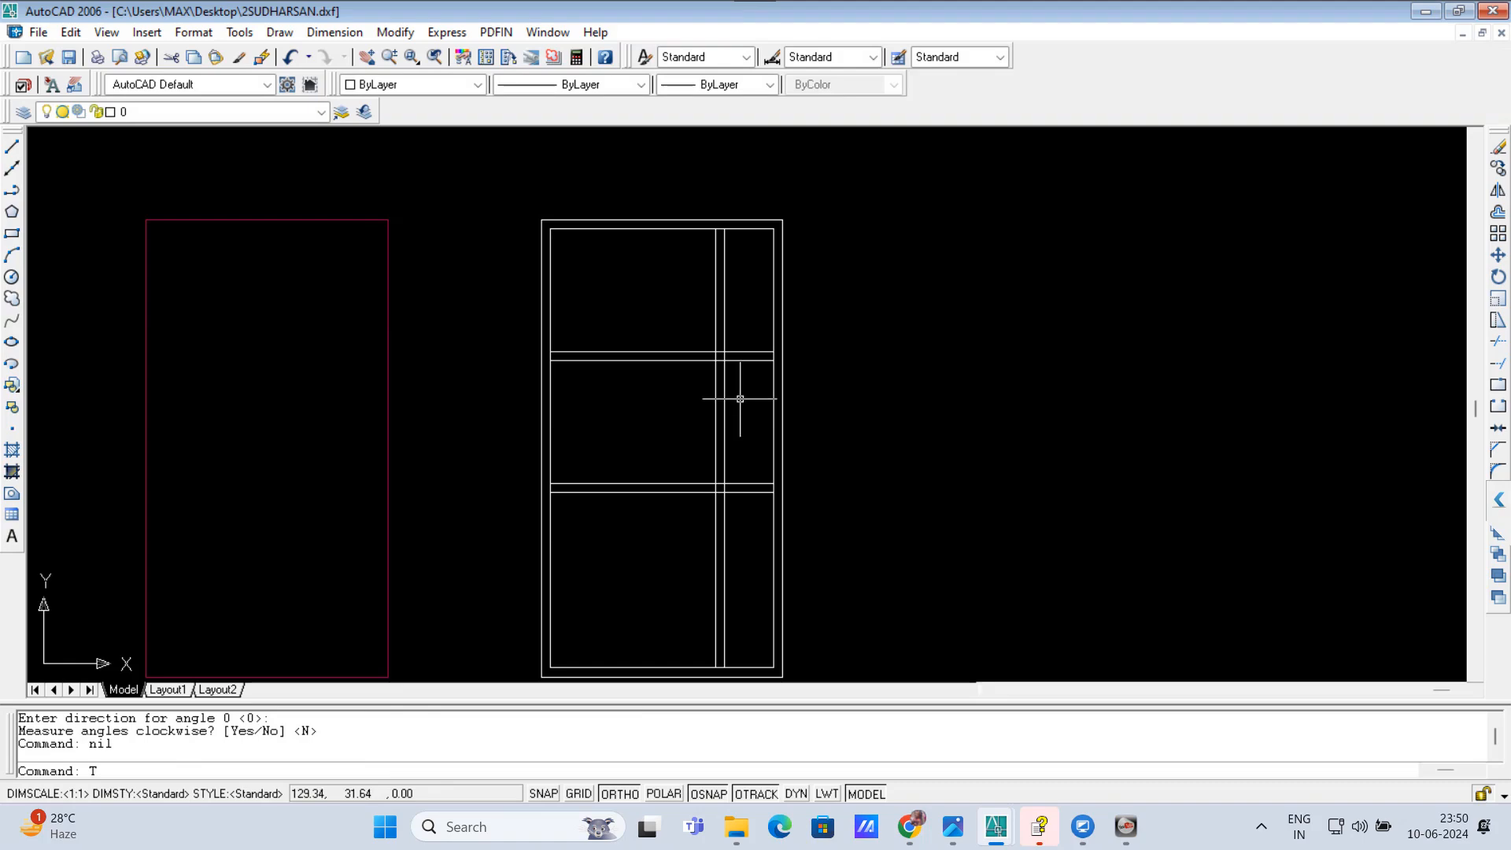
text(R)
key(Return)
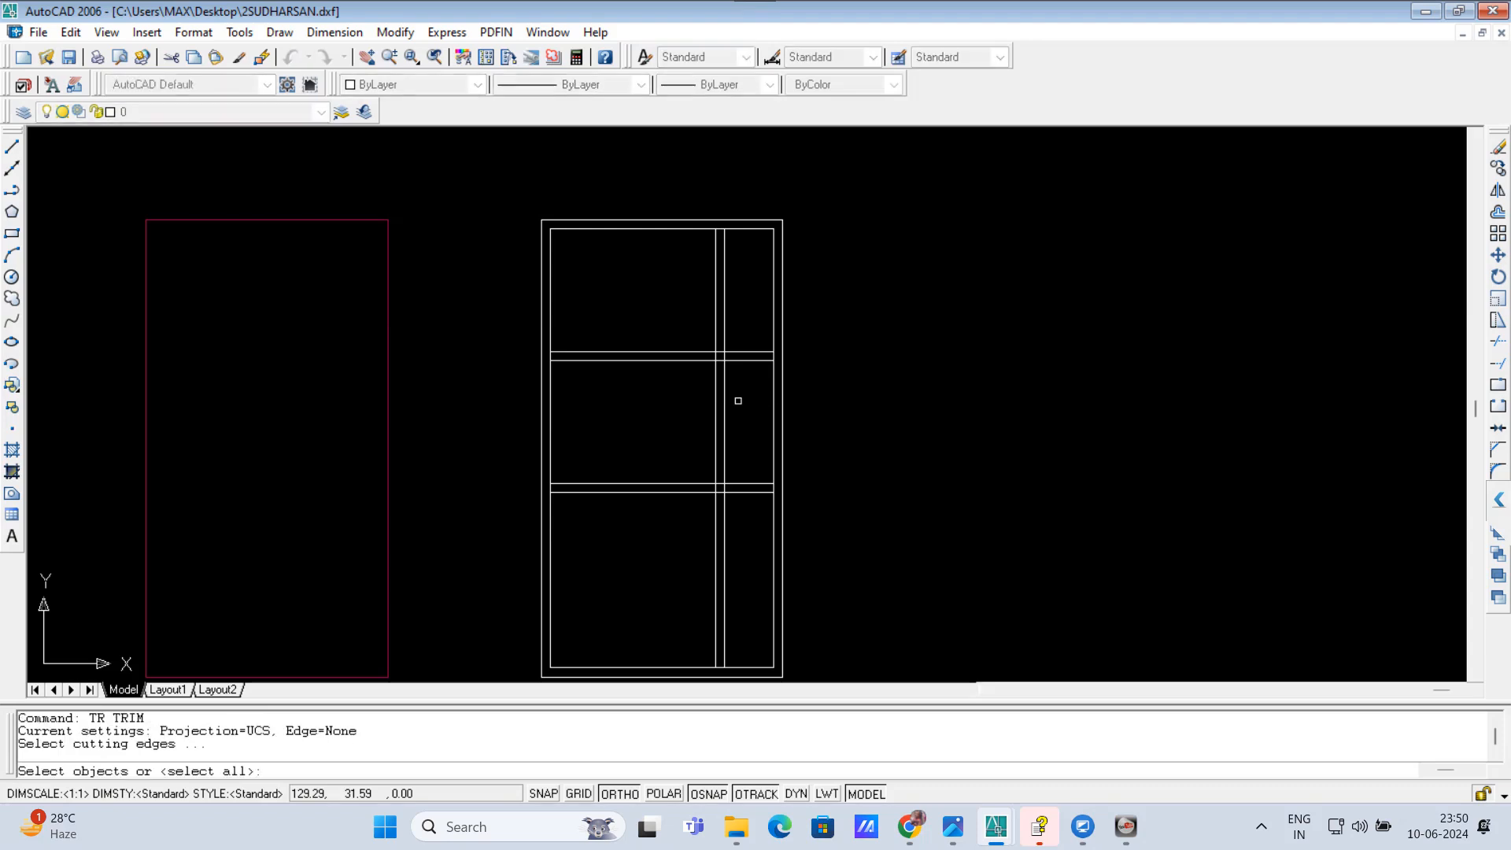
key(Return)
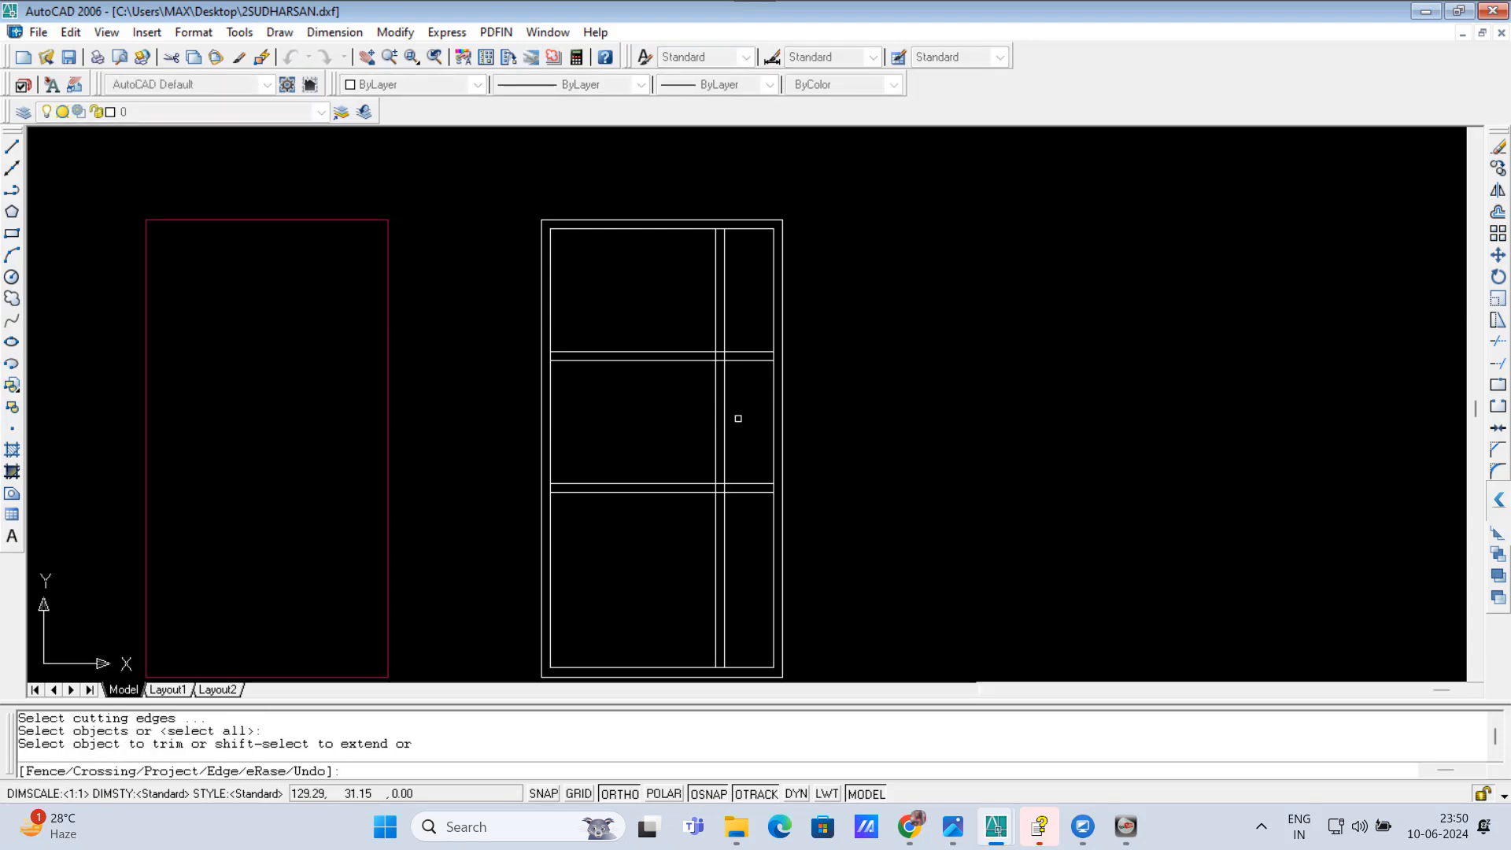
click(739, 423)
click(671, 395)
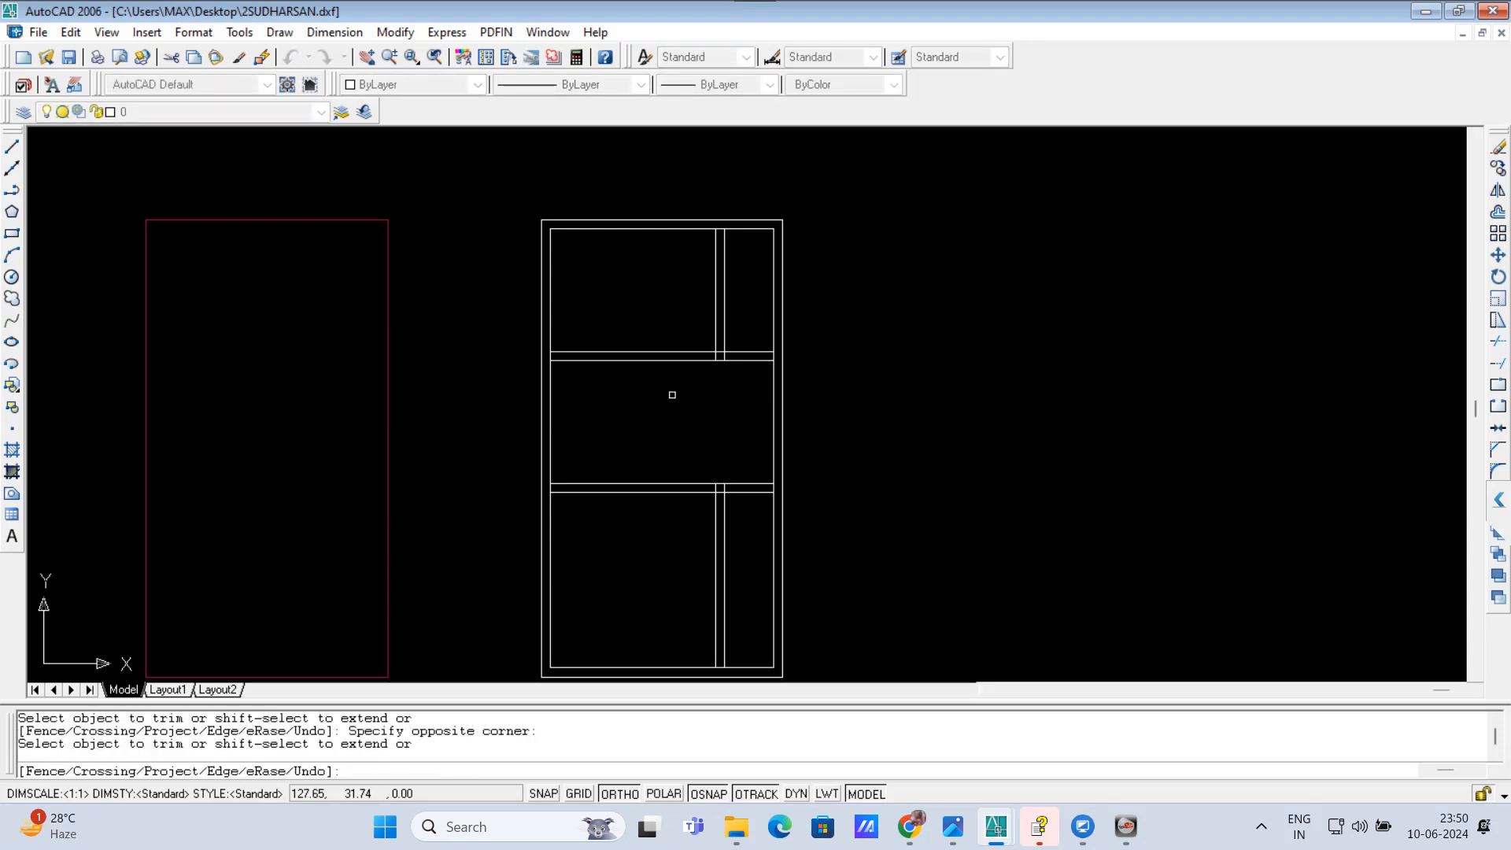
Step: Erase the two remaining vertical wall lines in the bottom room
key(Return)
click(750, 578)
click(692, 550)
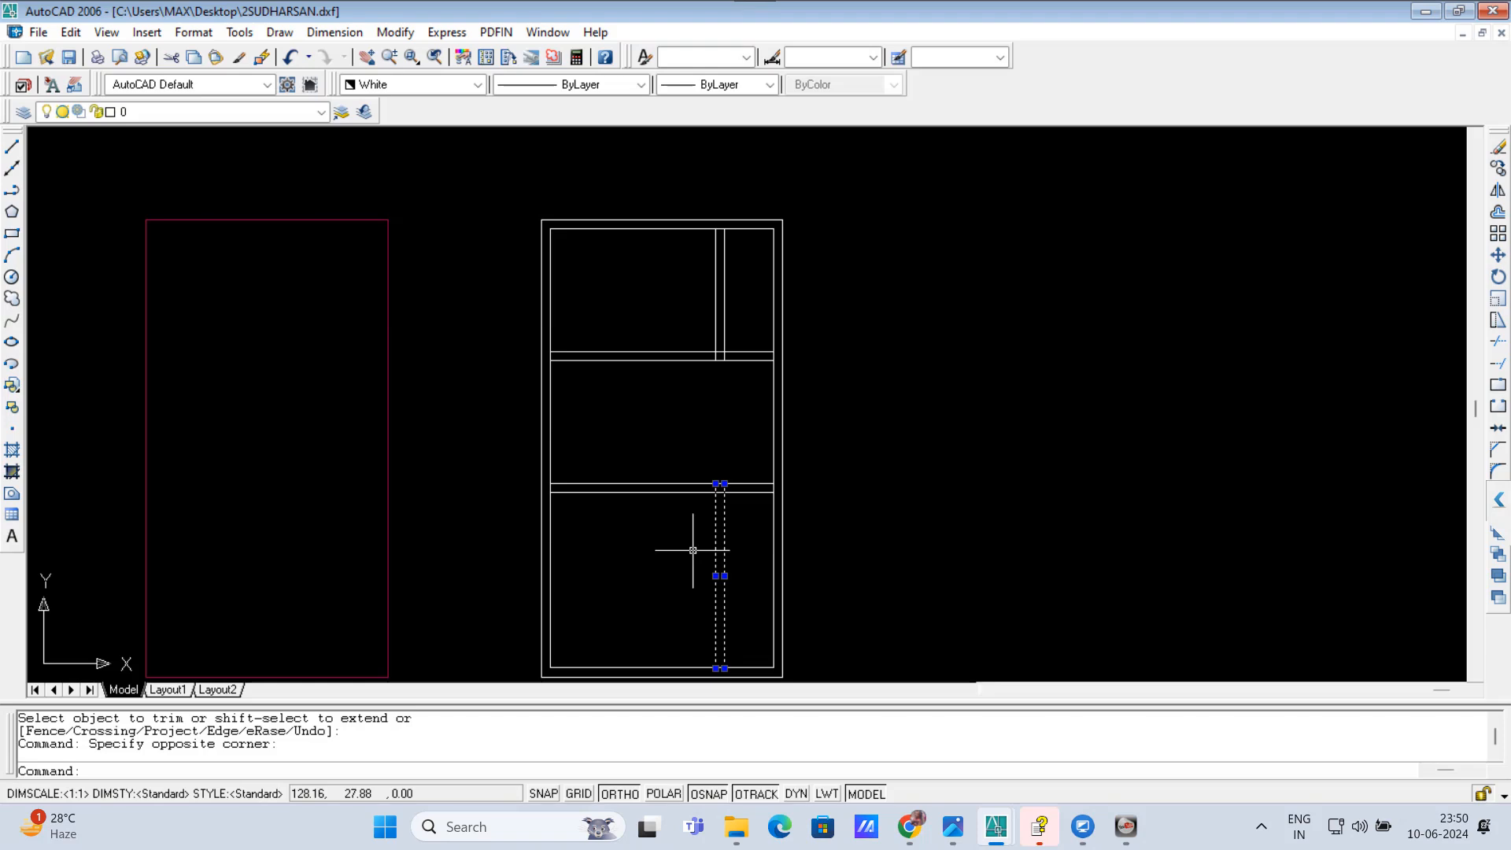
key(Delete)
Step: Offset the inner line of the left outer wall 8' to the right with OM
text(om)
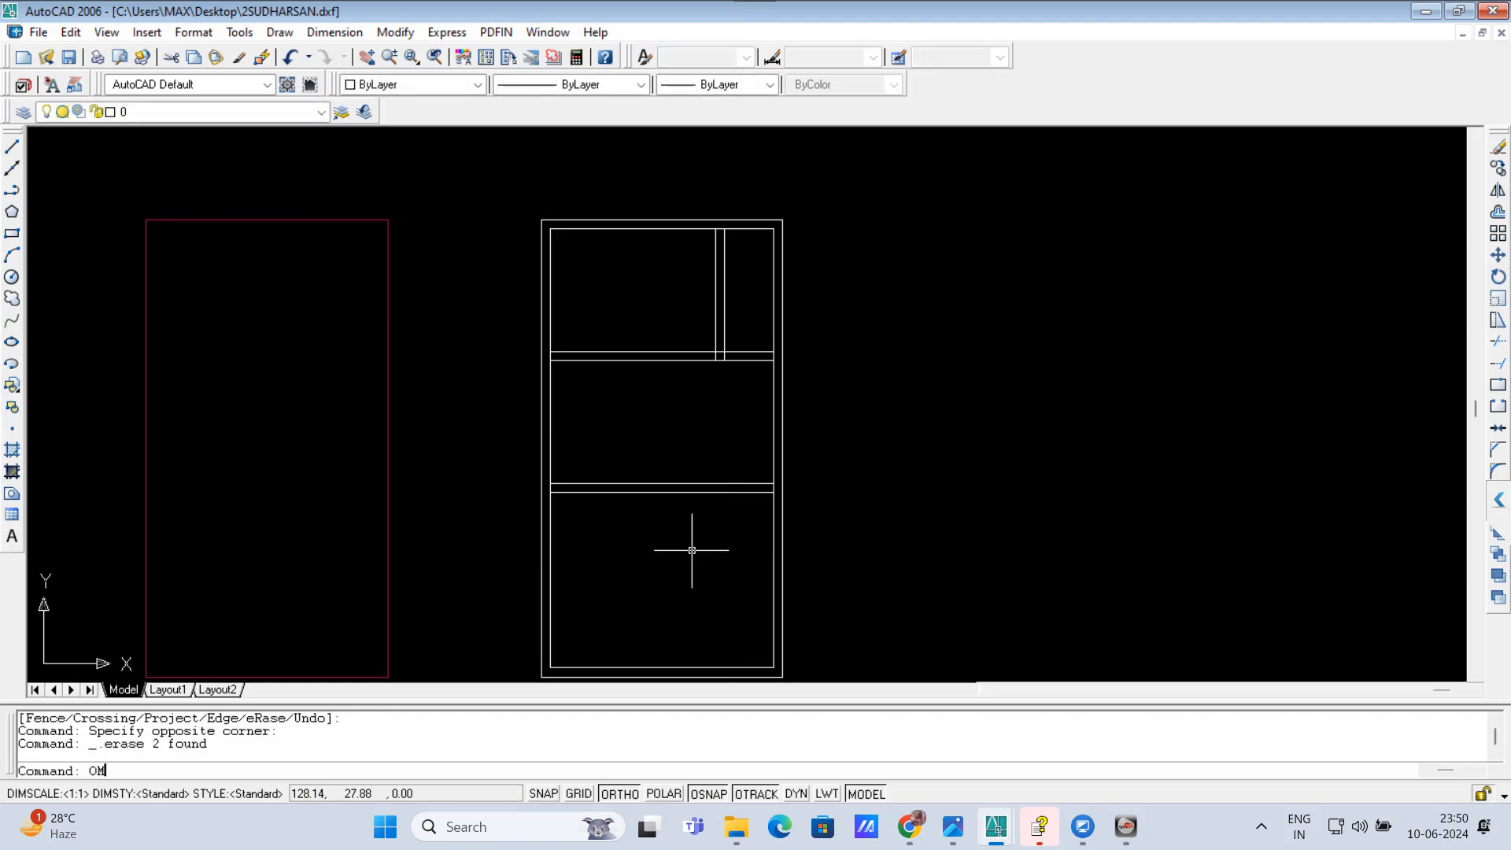
key(Return)
text(8')
key(Return)
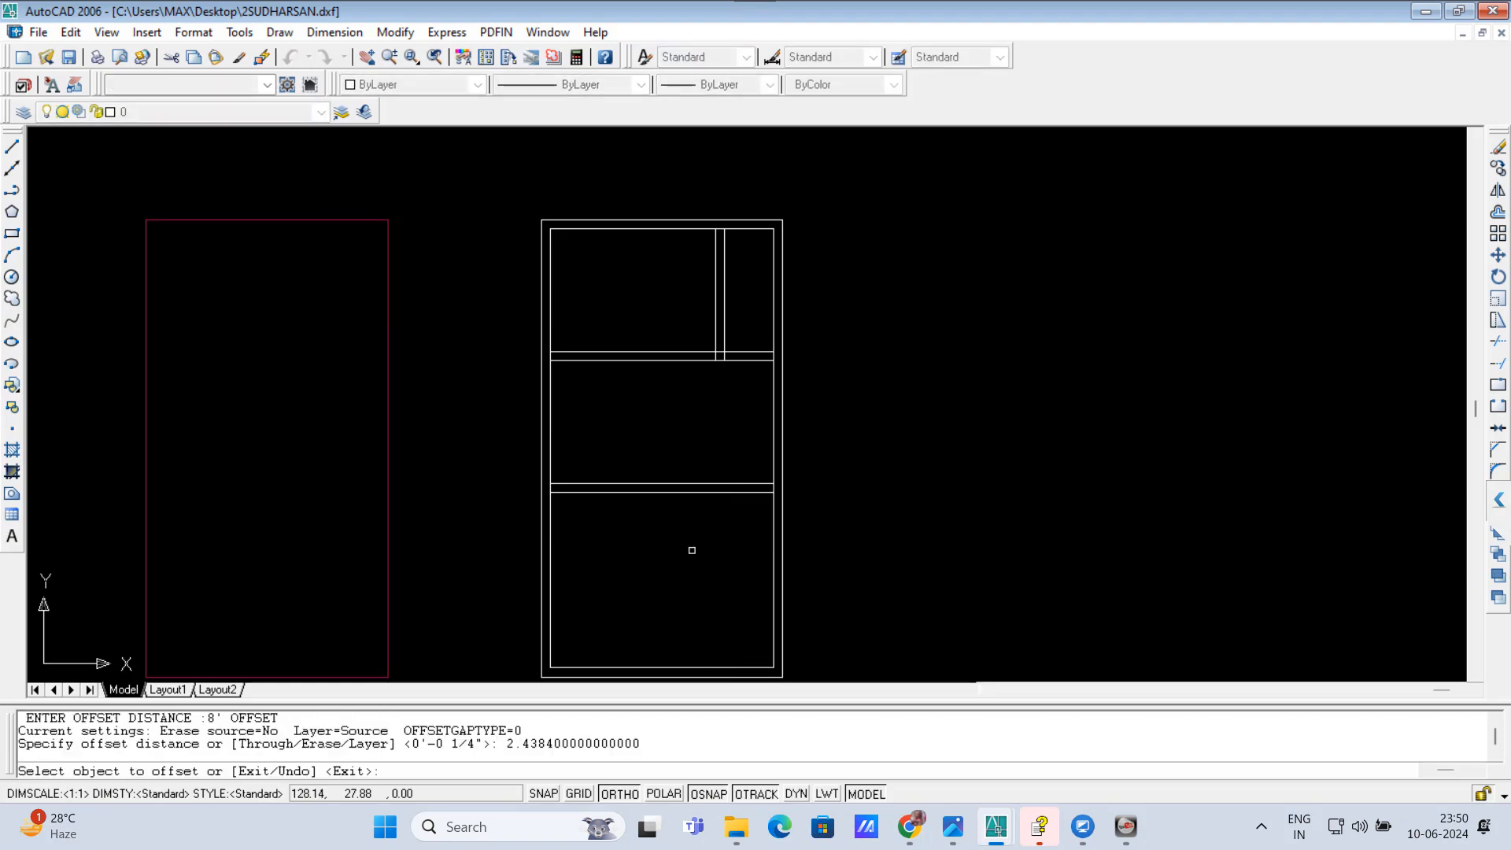
click(553, 413)
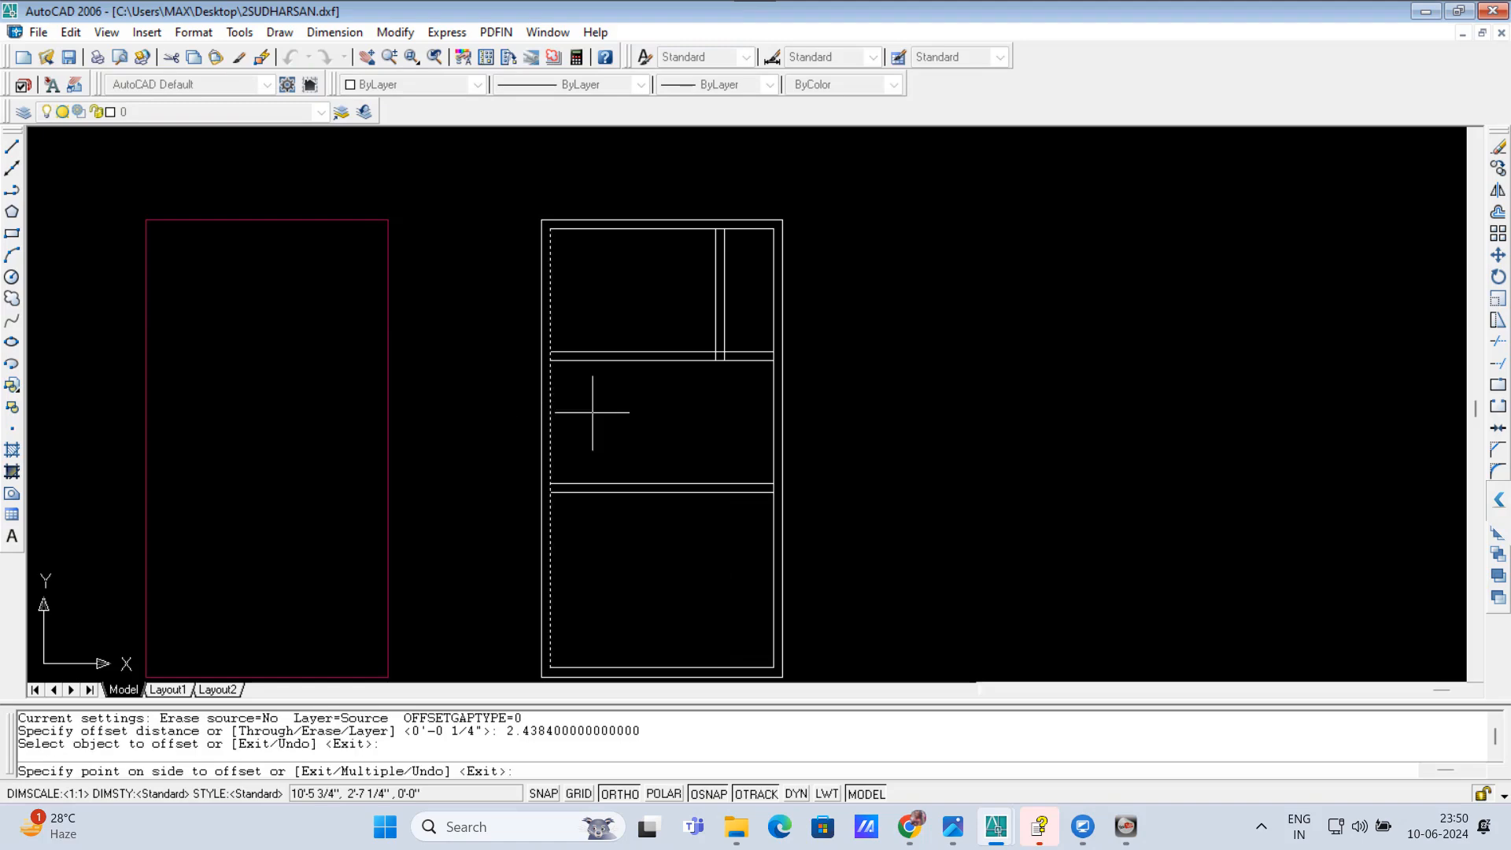
click(618, 410)
key(Return)
key(Return)
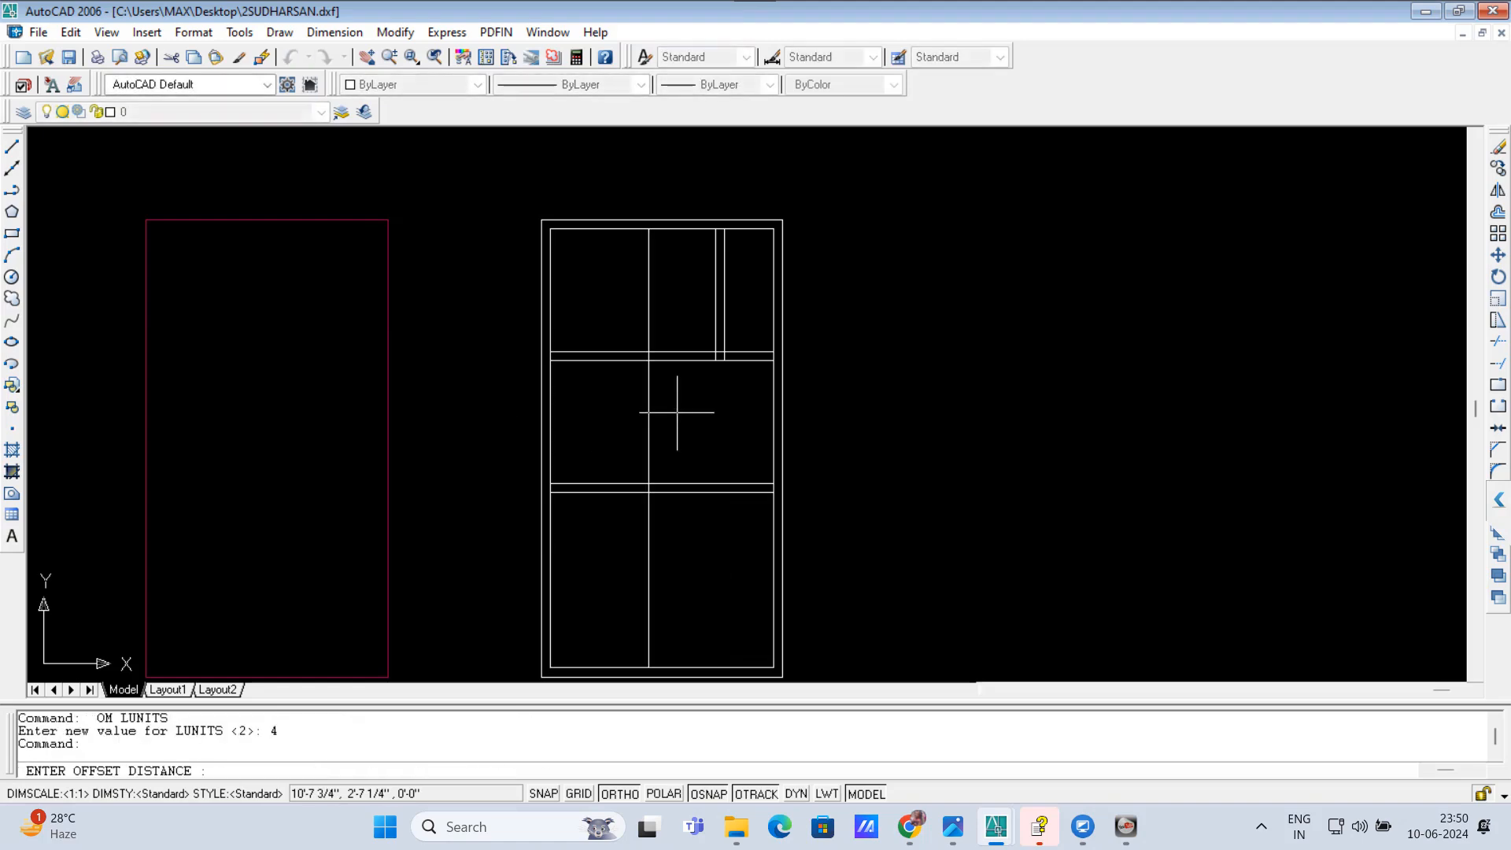
Step: Offset the new full-height vertical line 4.5 inches to the right with OM to form a thin partition wall
text(4.5)
key(Return)
click(649, 412)
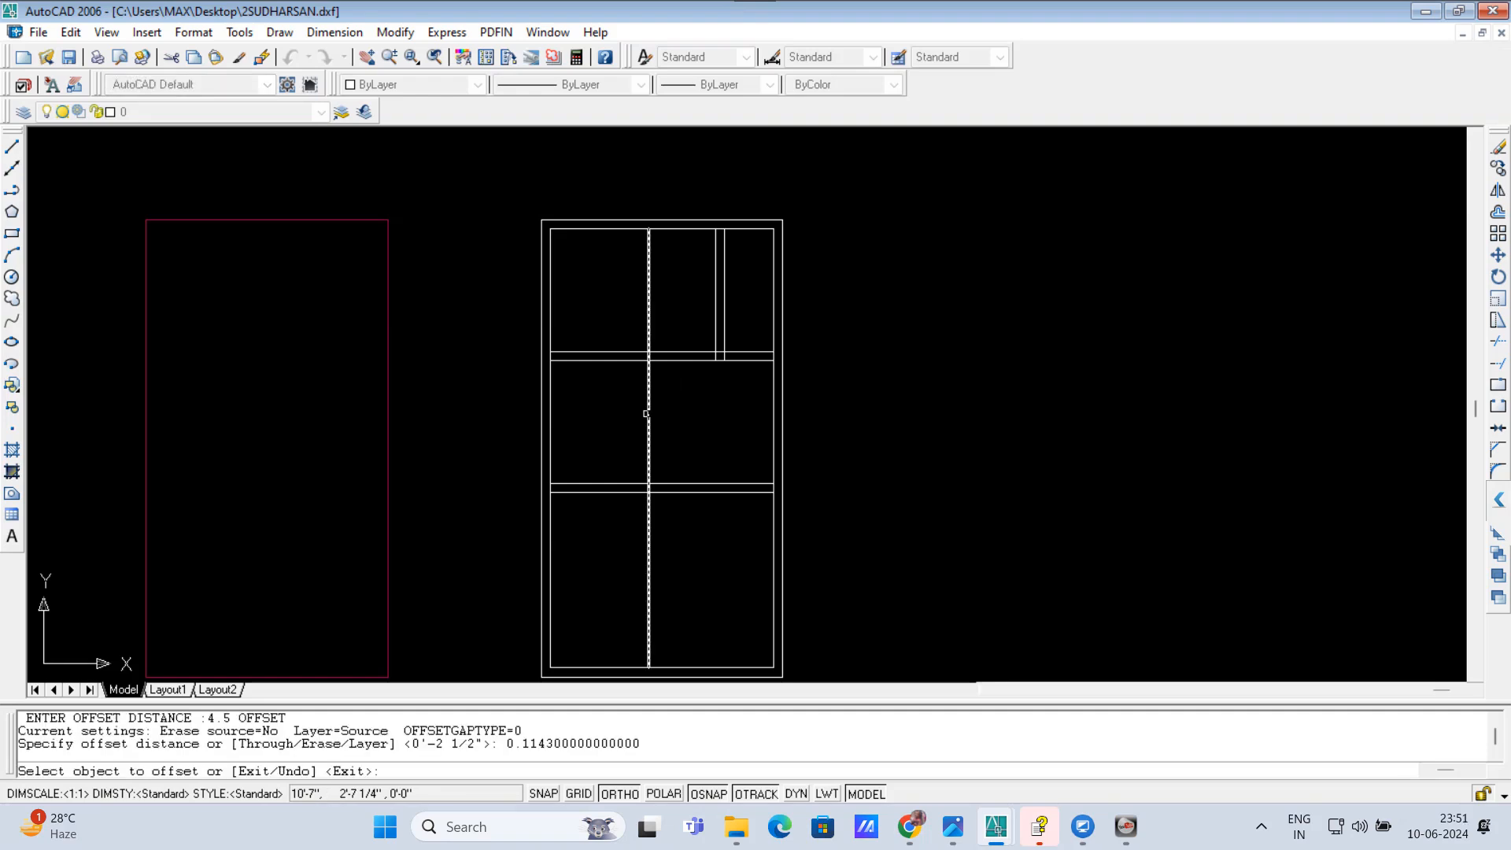
click(694, 416)
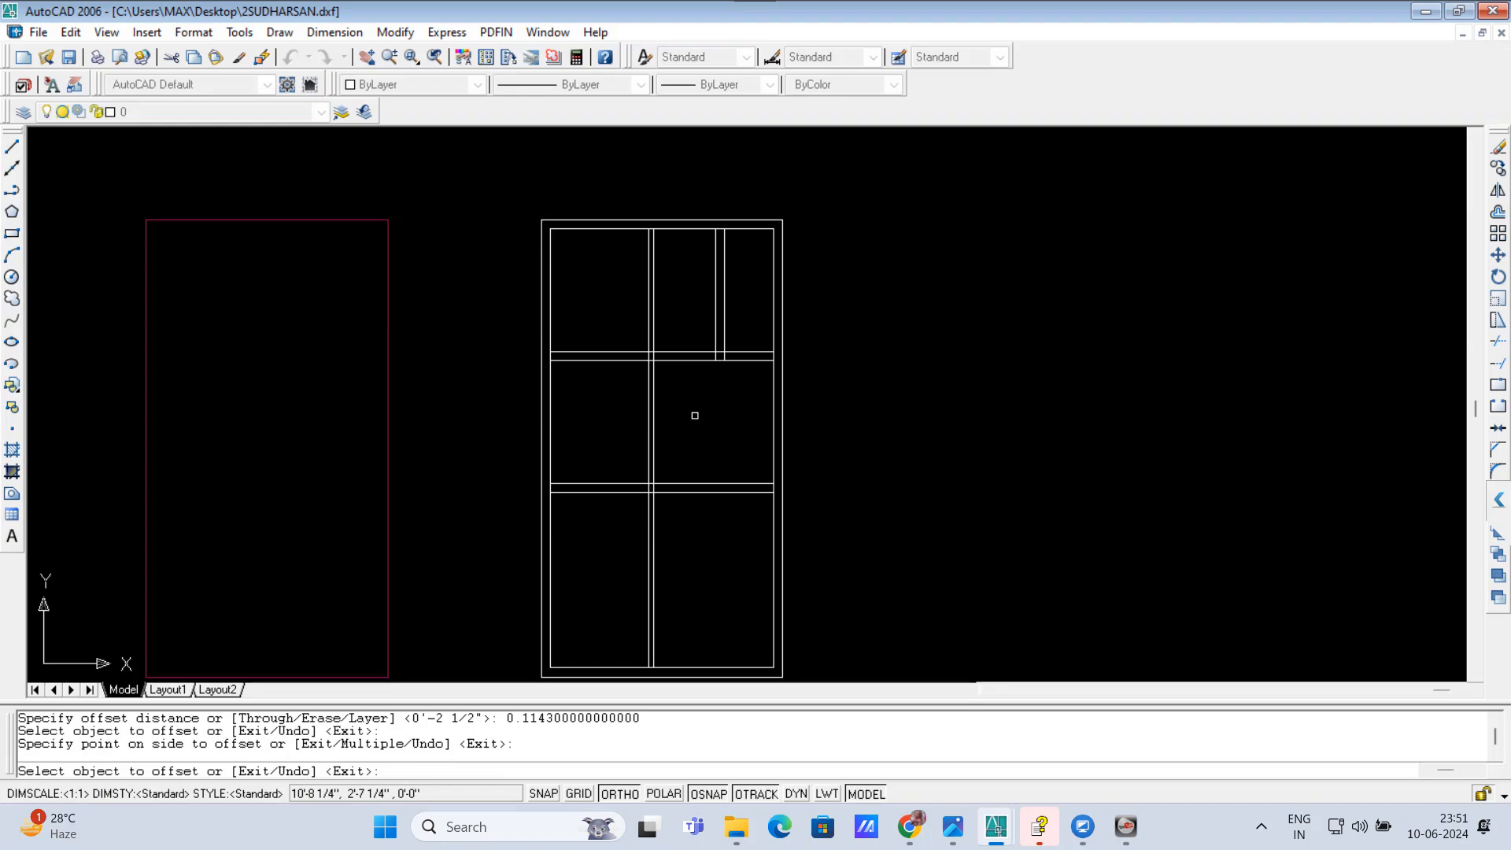
key(Return)
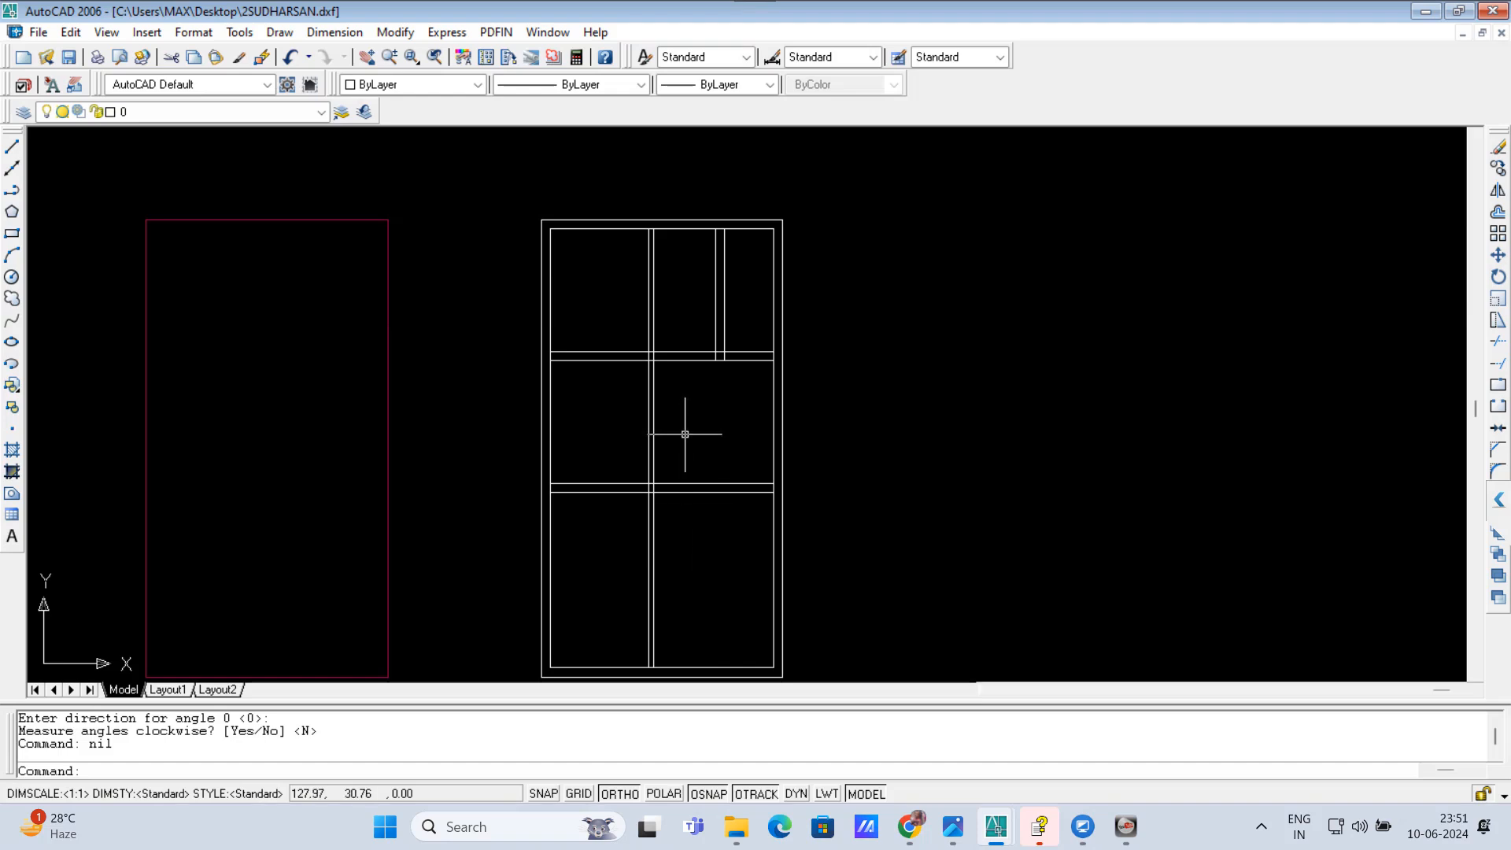
scroll(710, 266, up, 1)
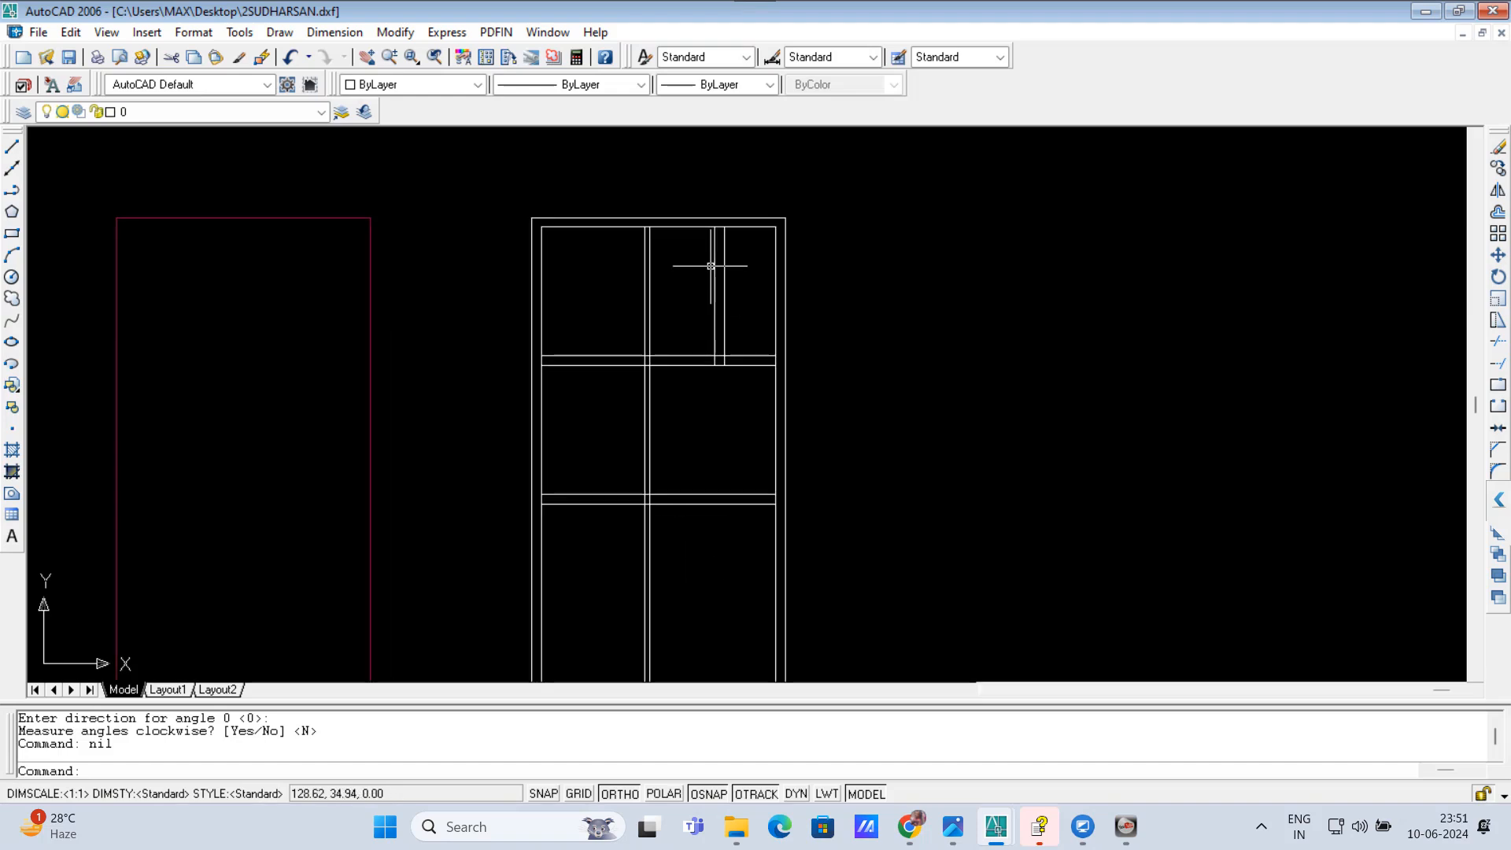
Step: Erase the two short vertical partition lines in the upper right room
scroll(710, 266, up, 1)
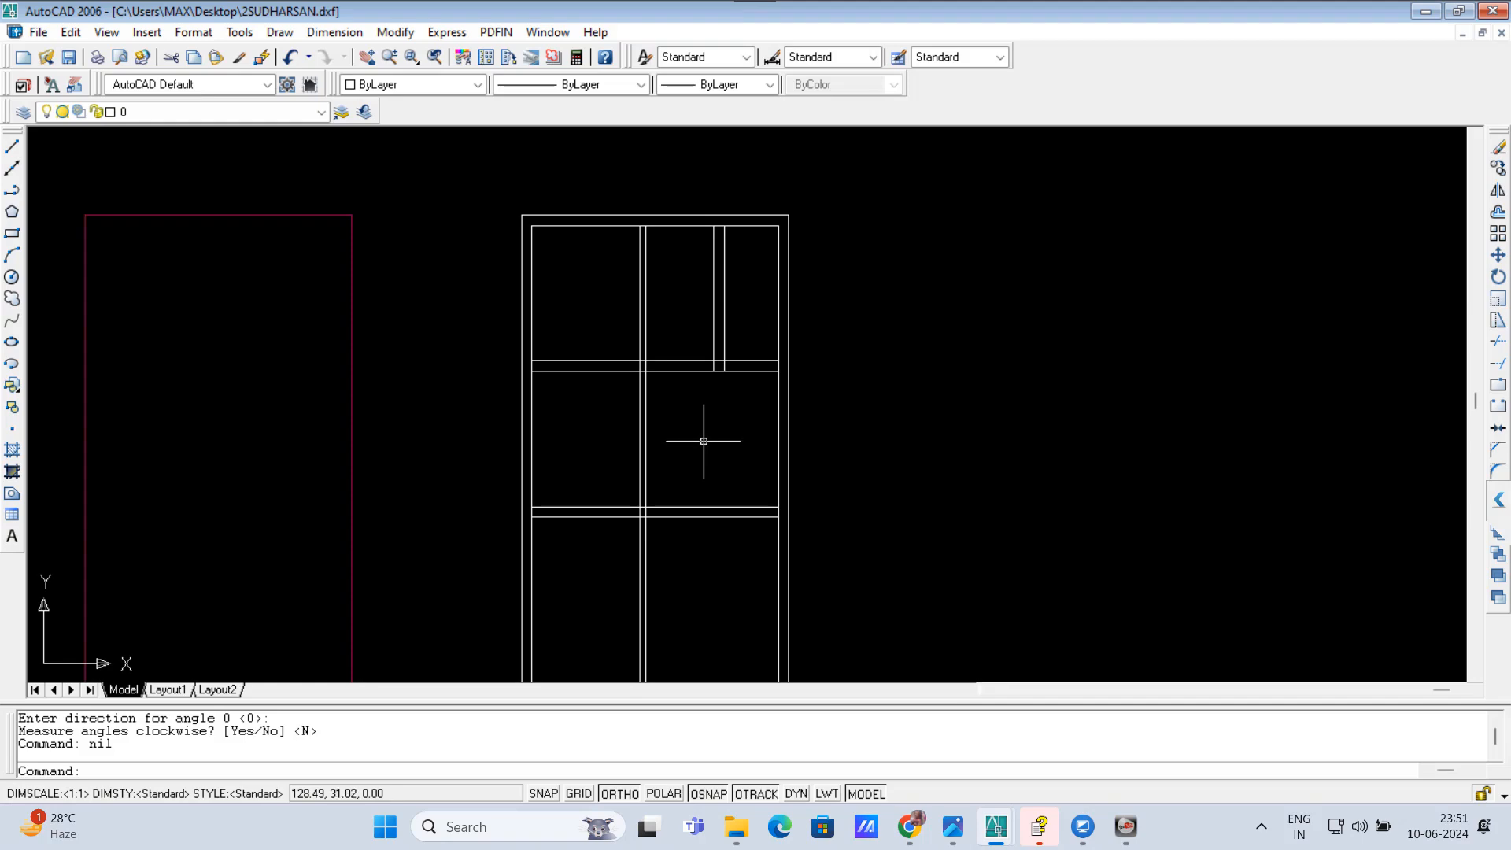
key(Escape)
click(749, 310)
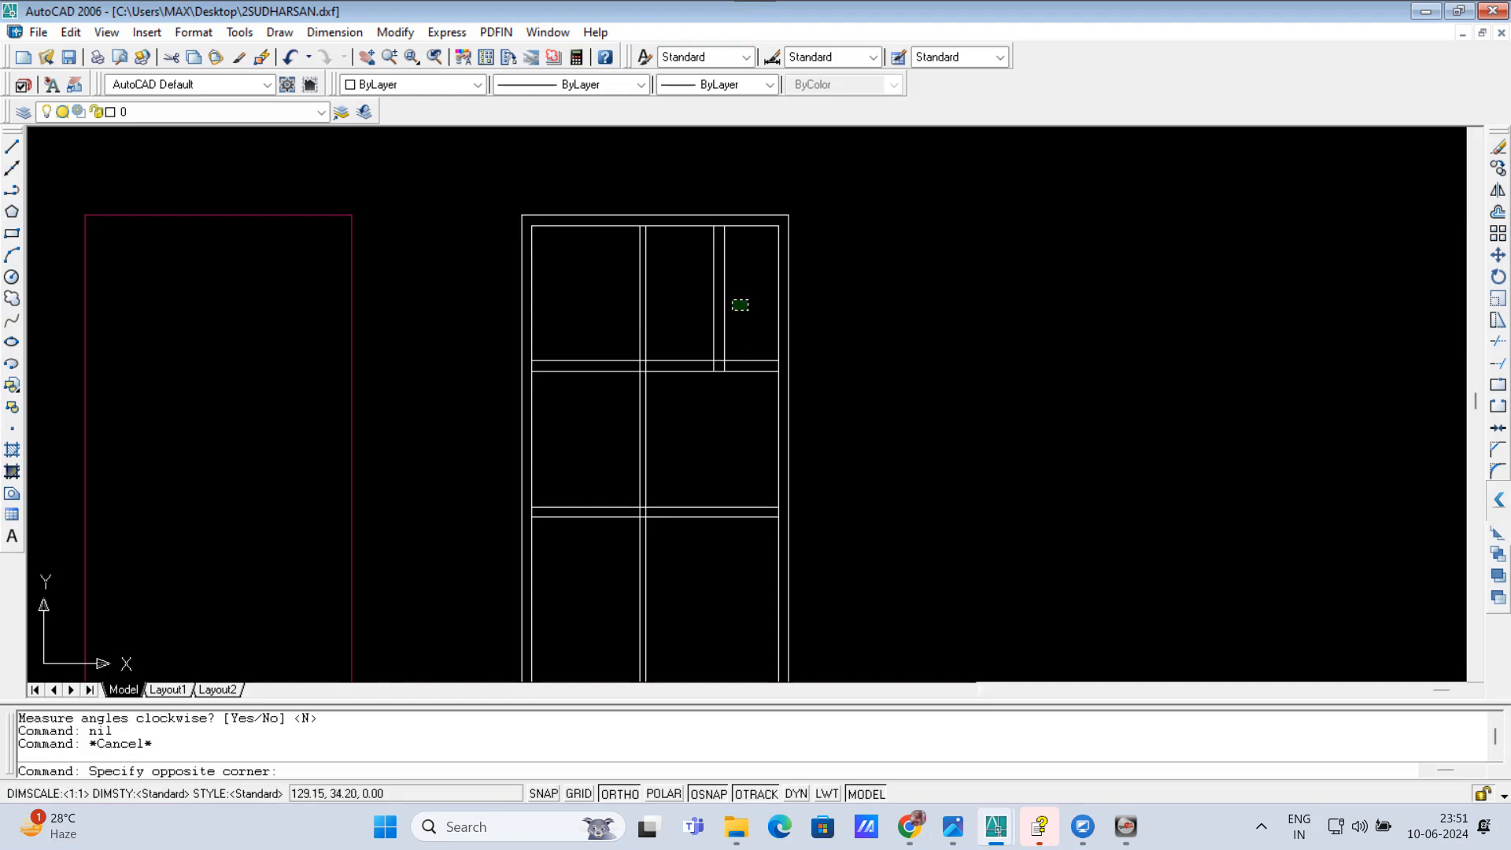
click(703, 289)
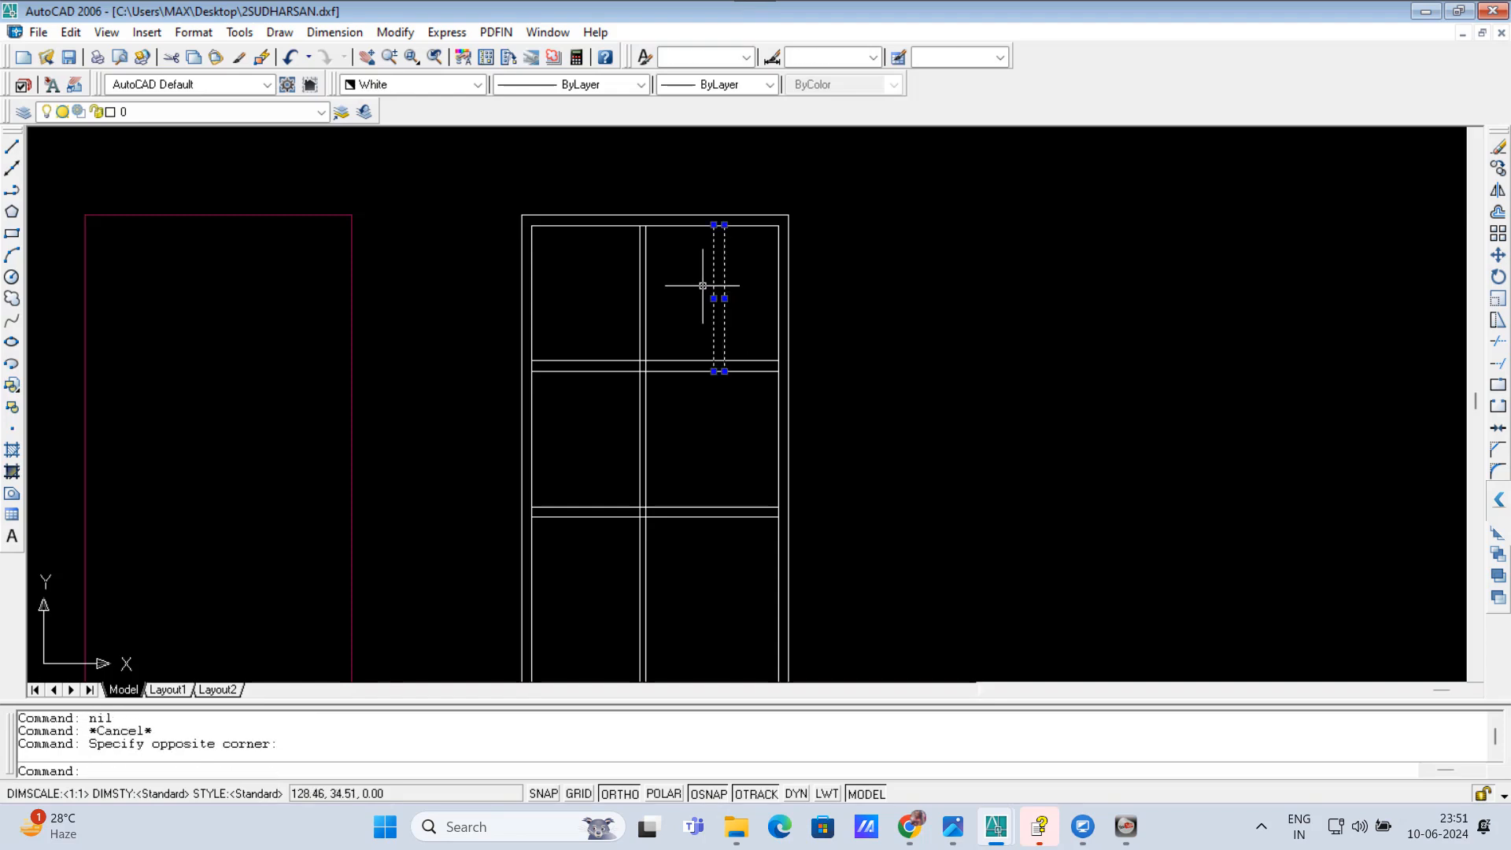
key(Delete)
text(L)
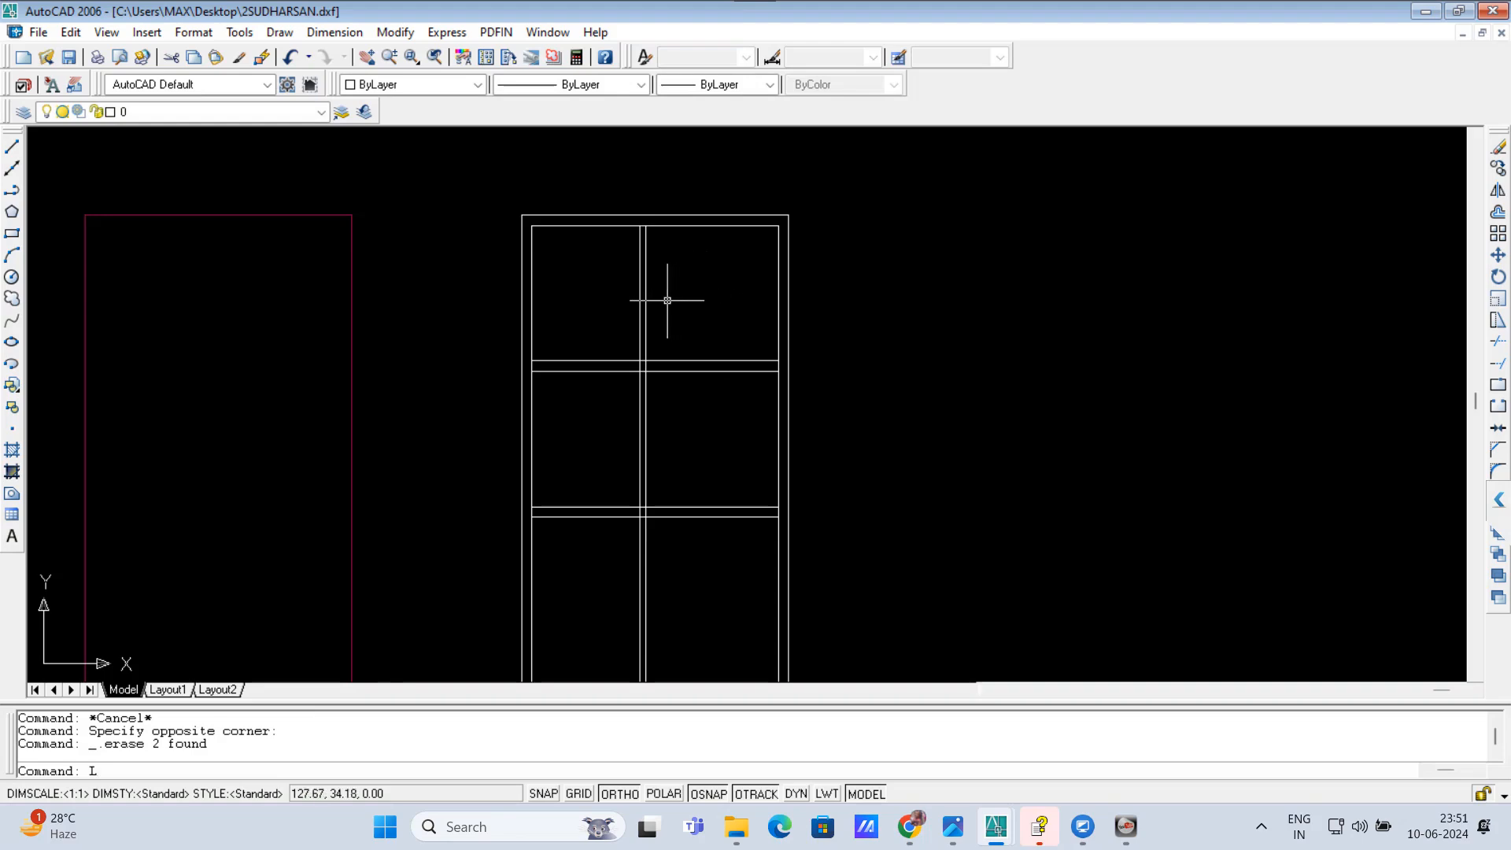
key(Escape)
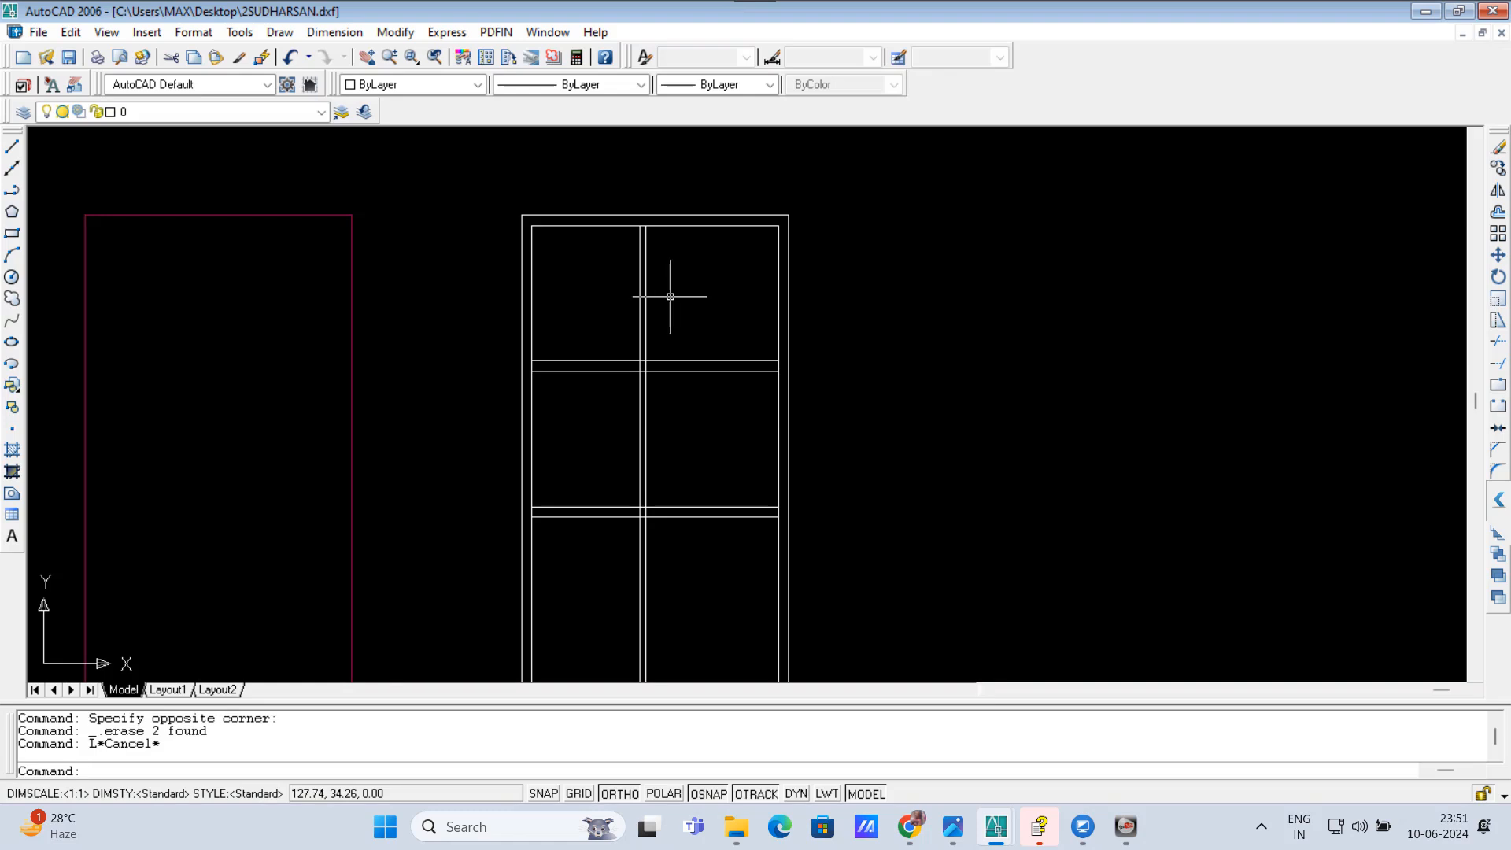
Step: Offset the inner line of the top outer wall 4' downward with OM
text(OM)
key(Return)
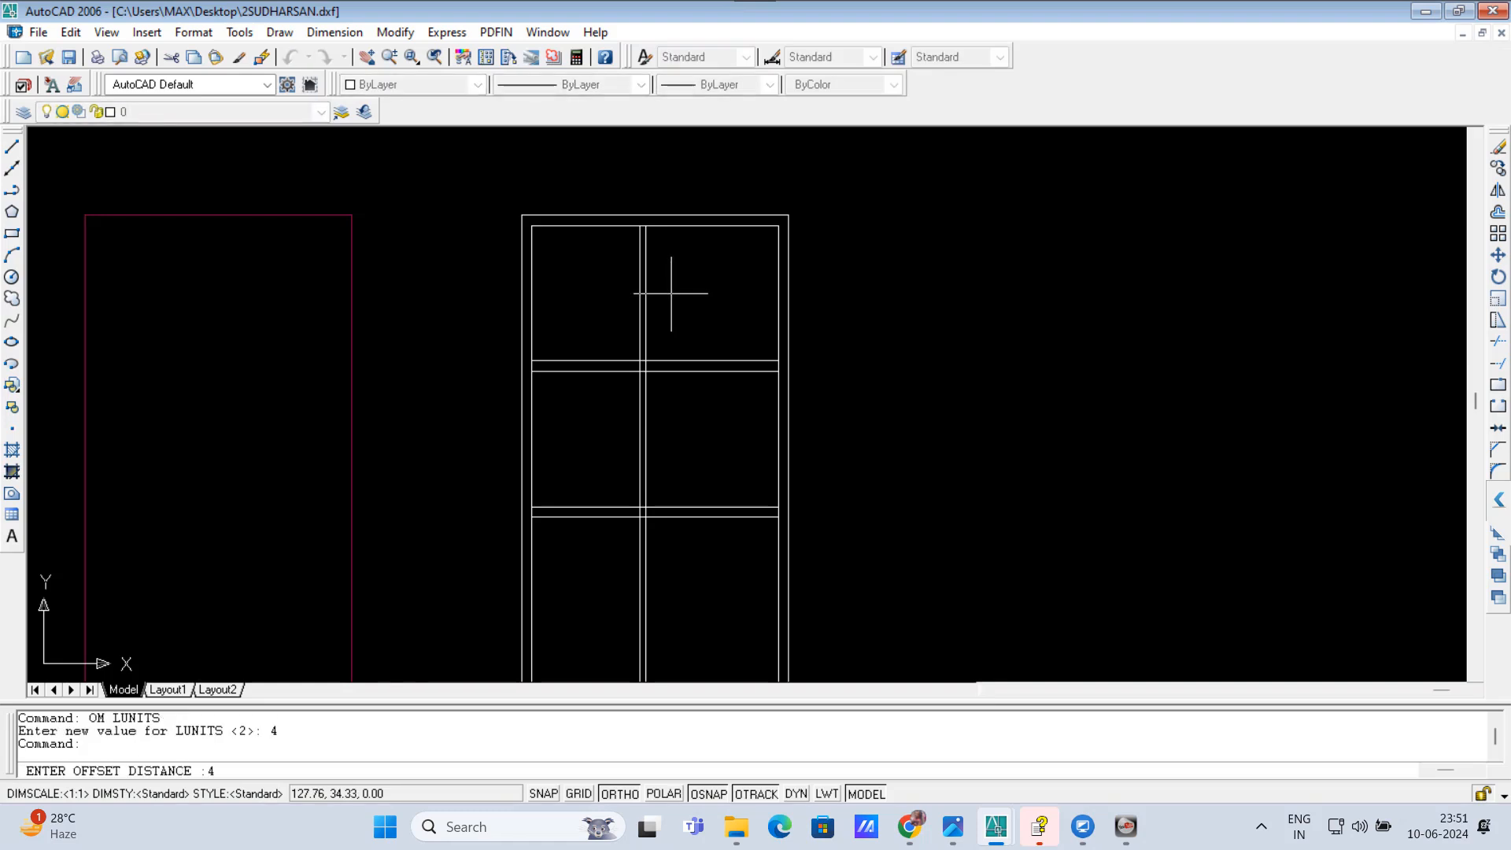
text(4')
key(Return)
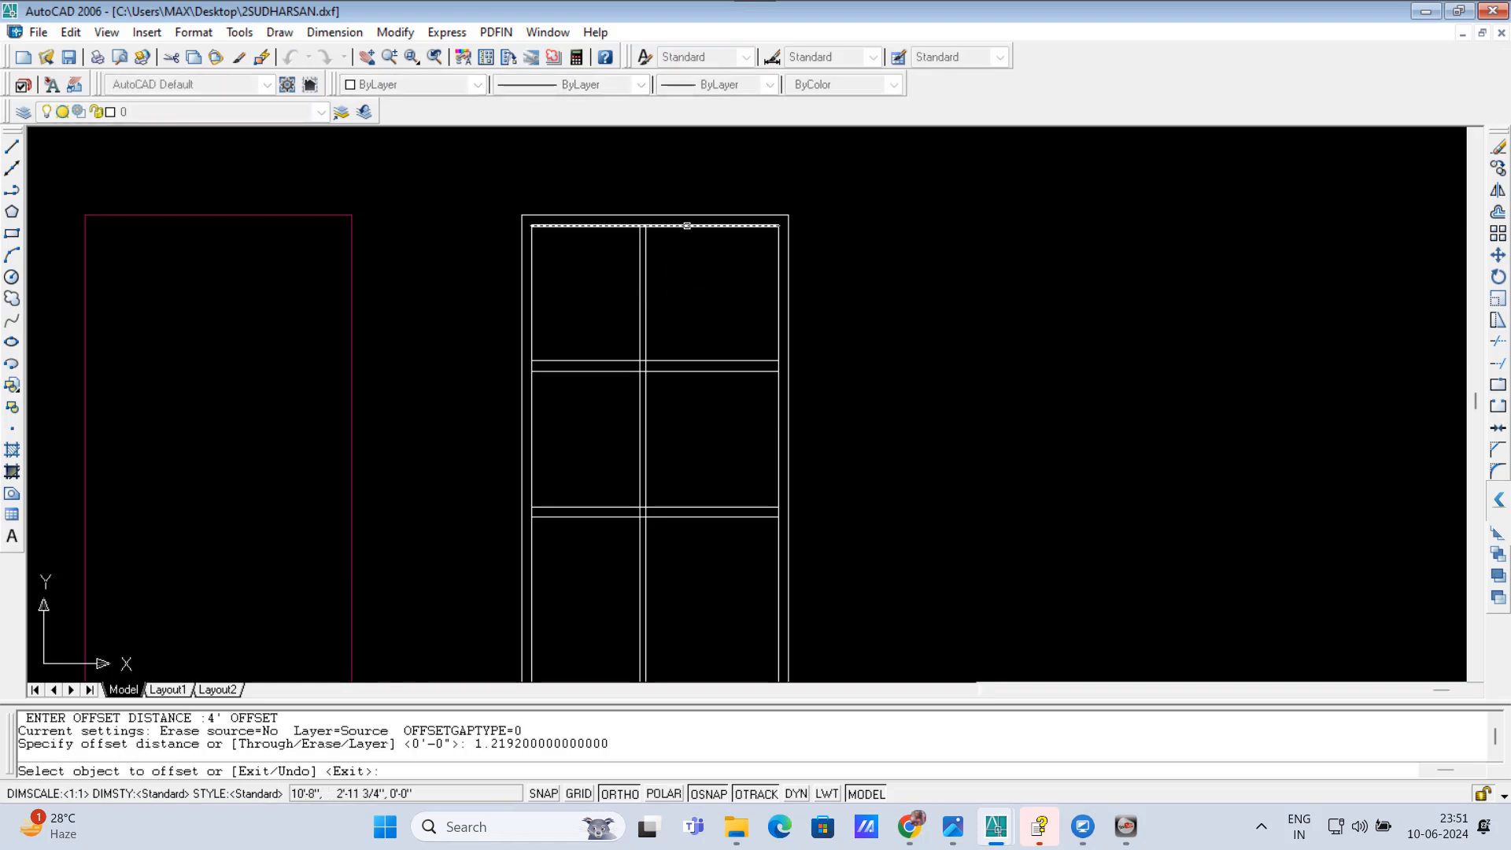
click(684, 226)
click(691, 292)
key(Return)
key(Return)
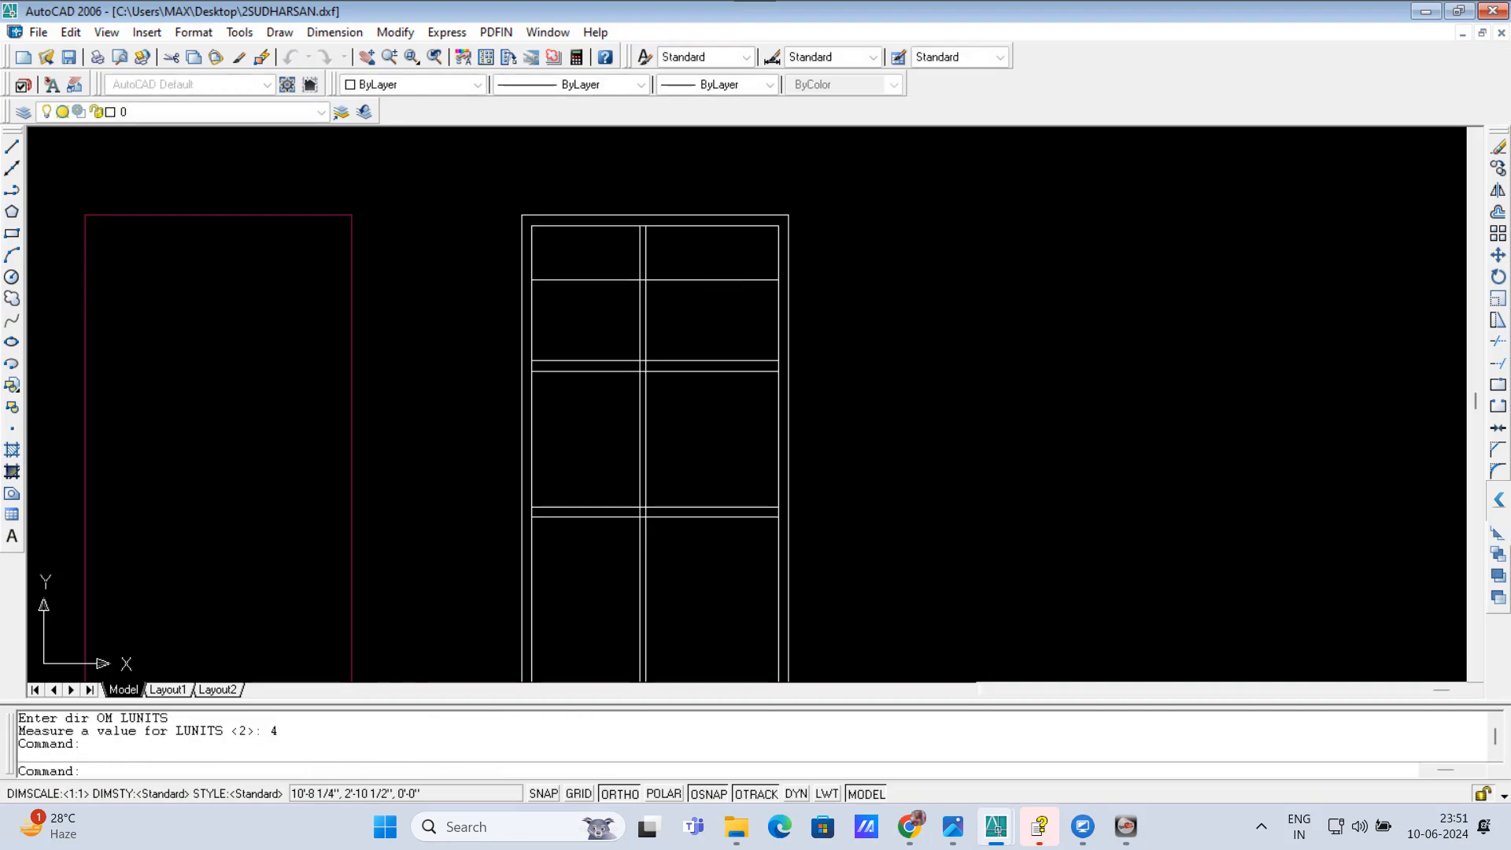
Step: Offset the new horizontal line 4.5 inches downward with OM to form a thin partition wall
text(4)
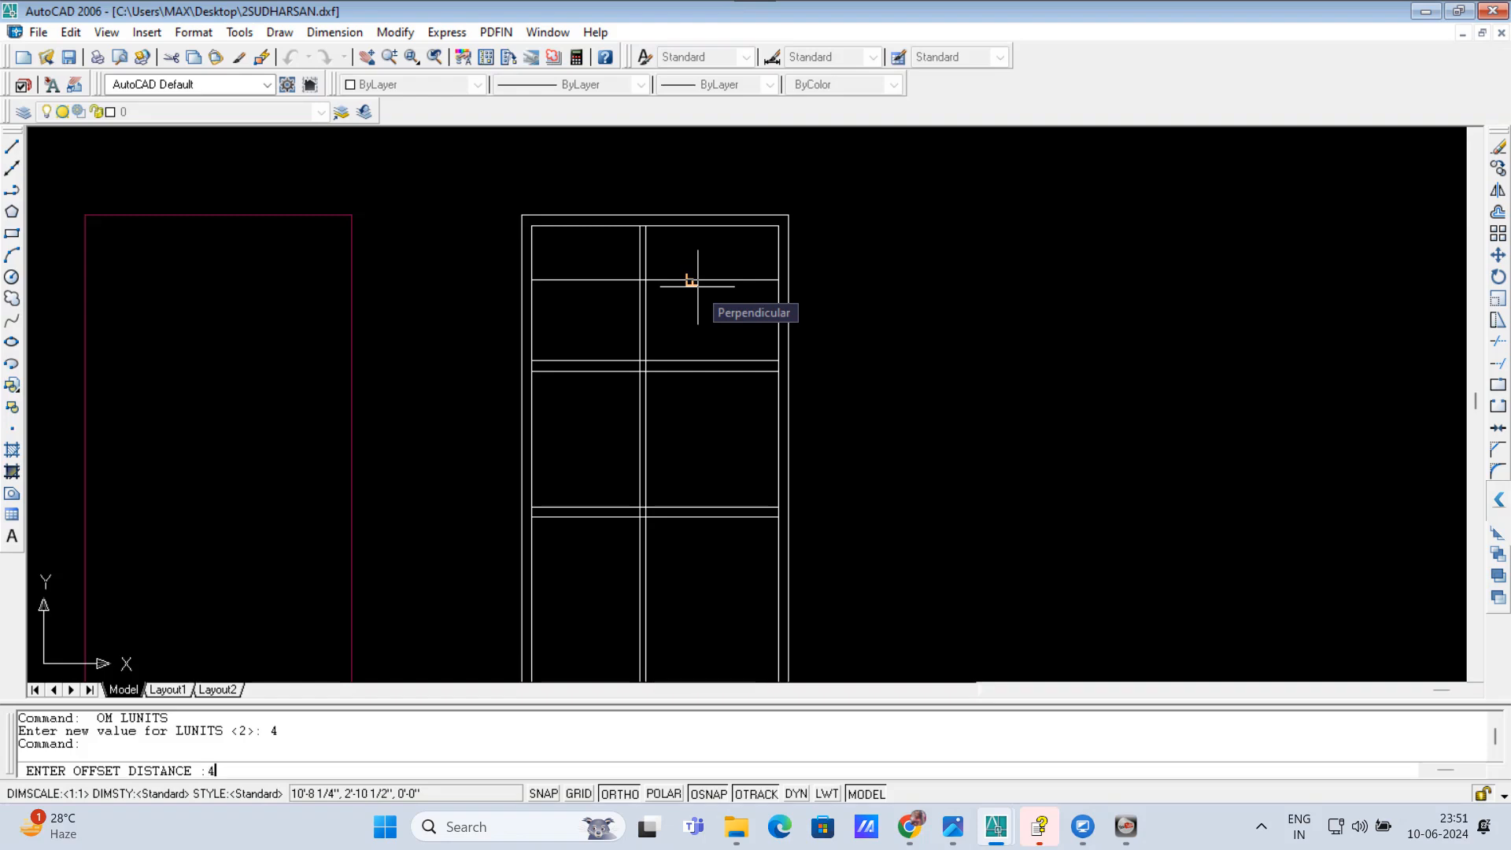
text(.5)
key(Return)
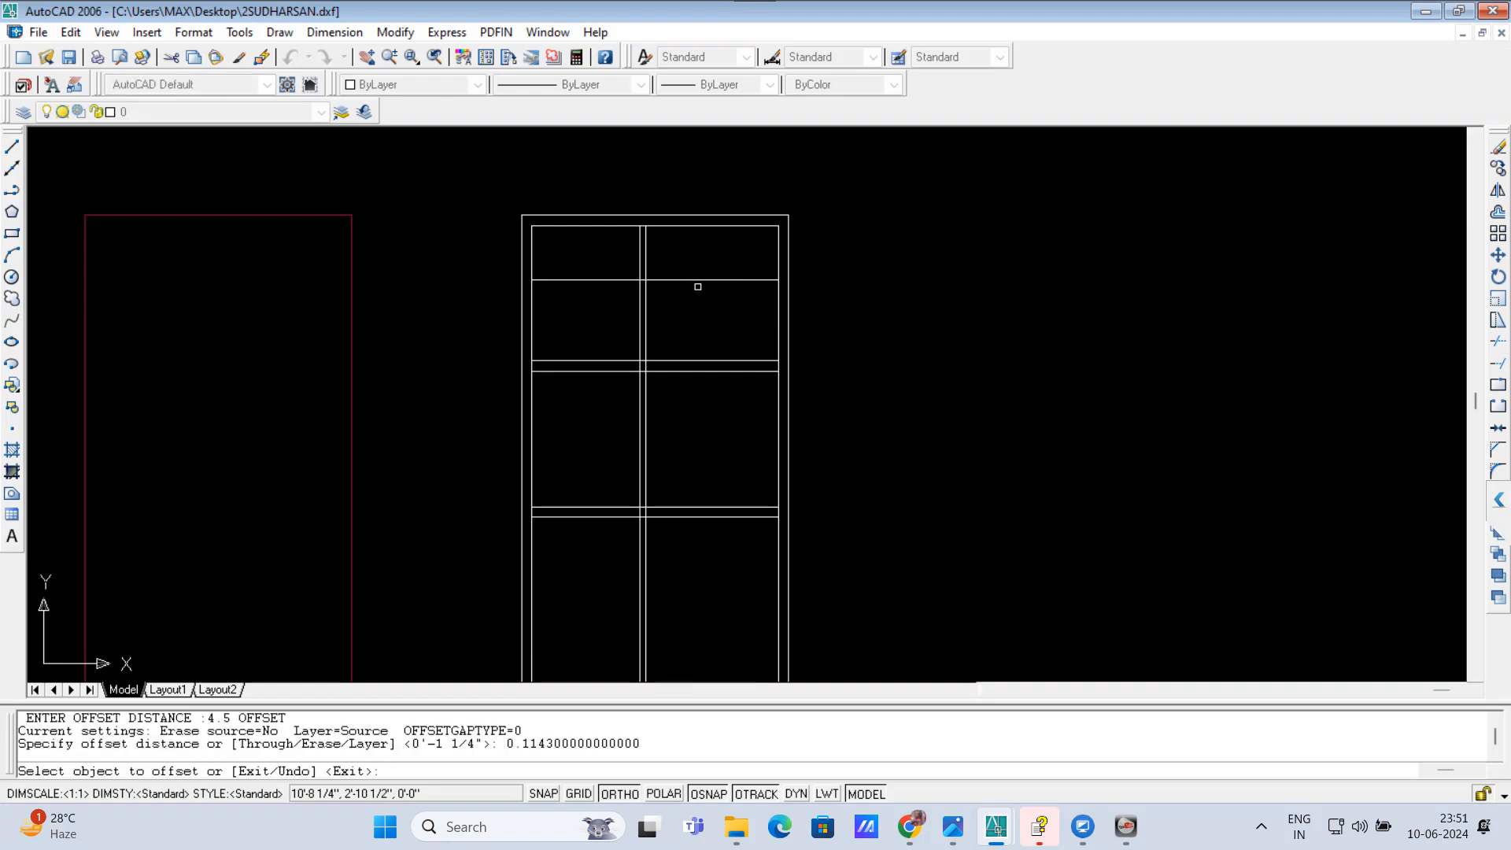
click(698, 281)
click(706, 324)
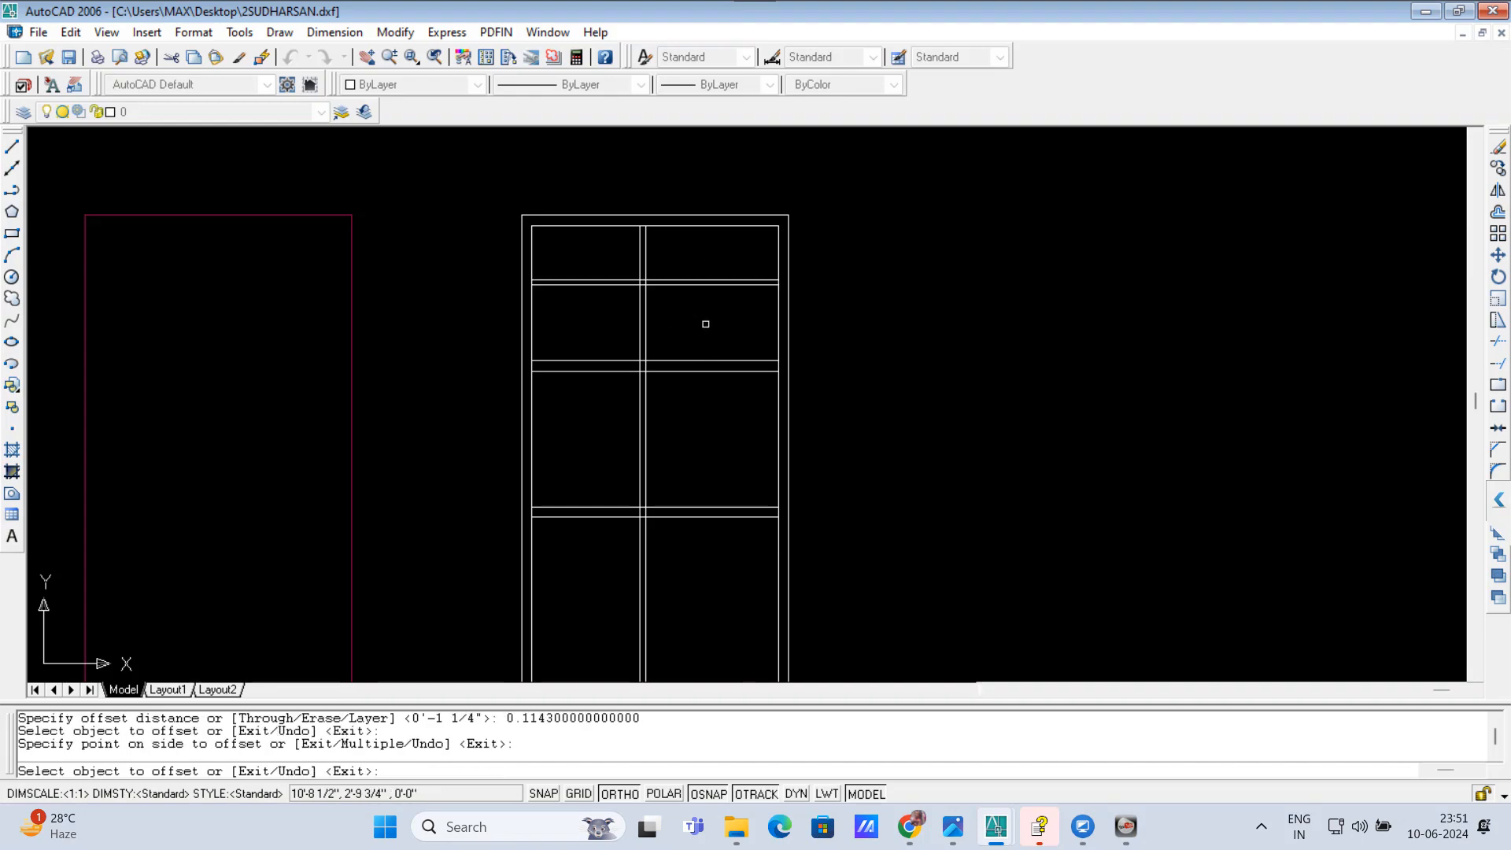
key(Return)
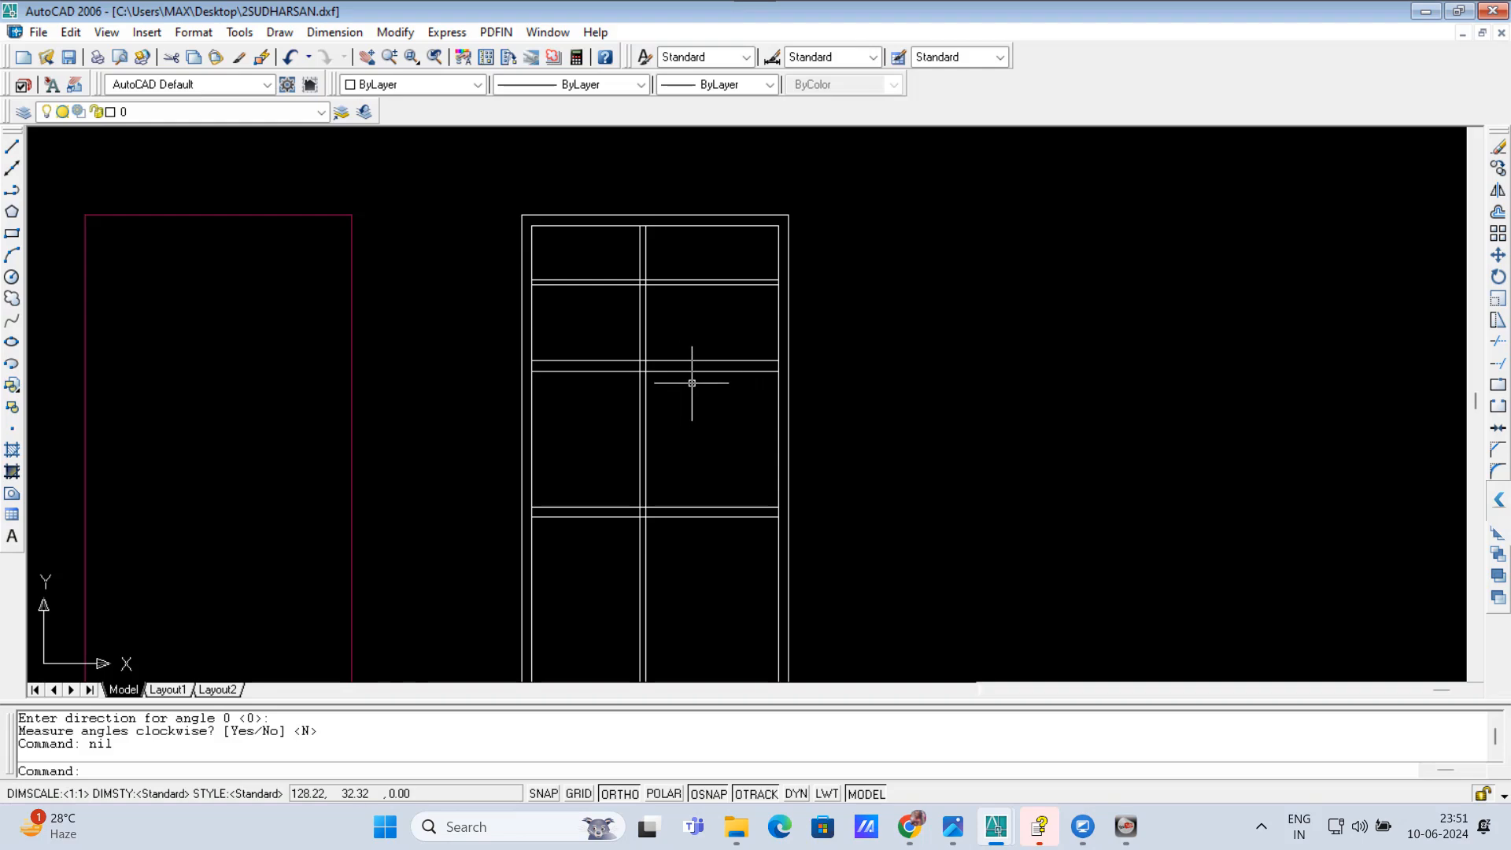
Step: Trim away the upper cross wall right of the vertical partition and the thin horizontal partition left of it, using all objects as cutting edges
text(tr)
key(Return)
key(Return)
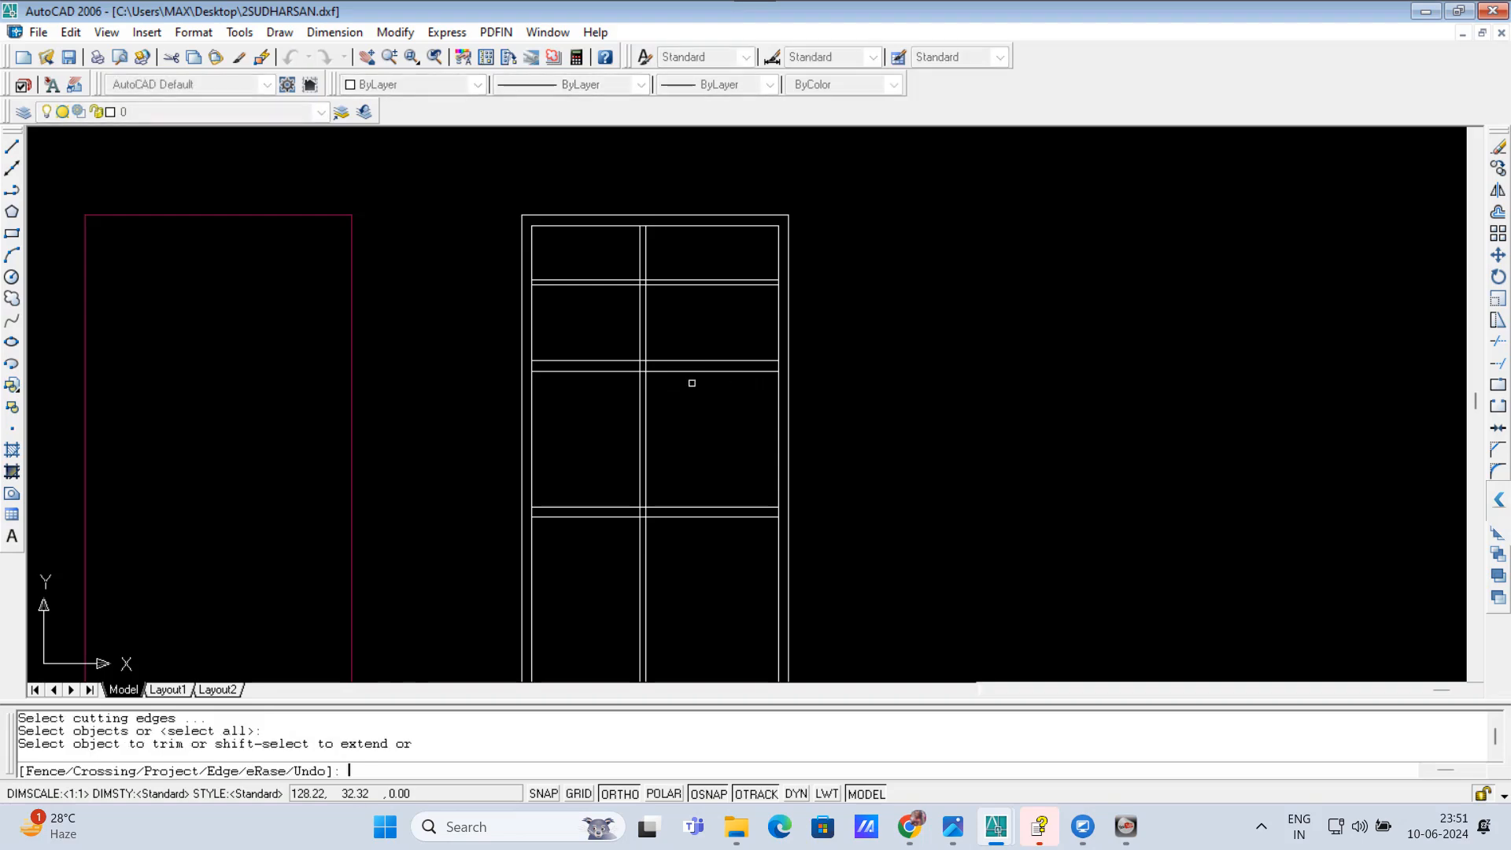
click(692, 383)
click(685, 349)
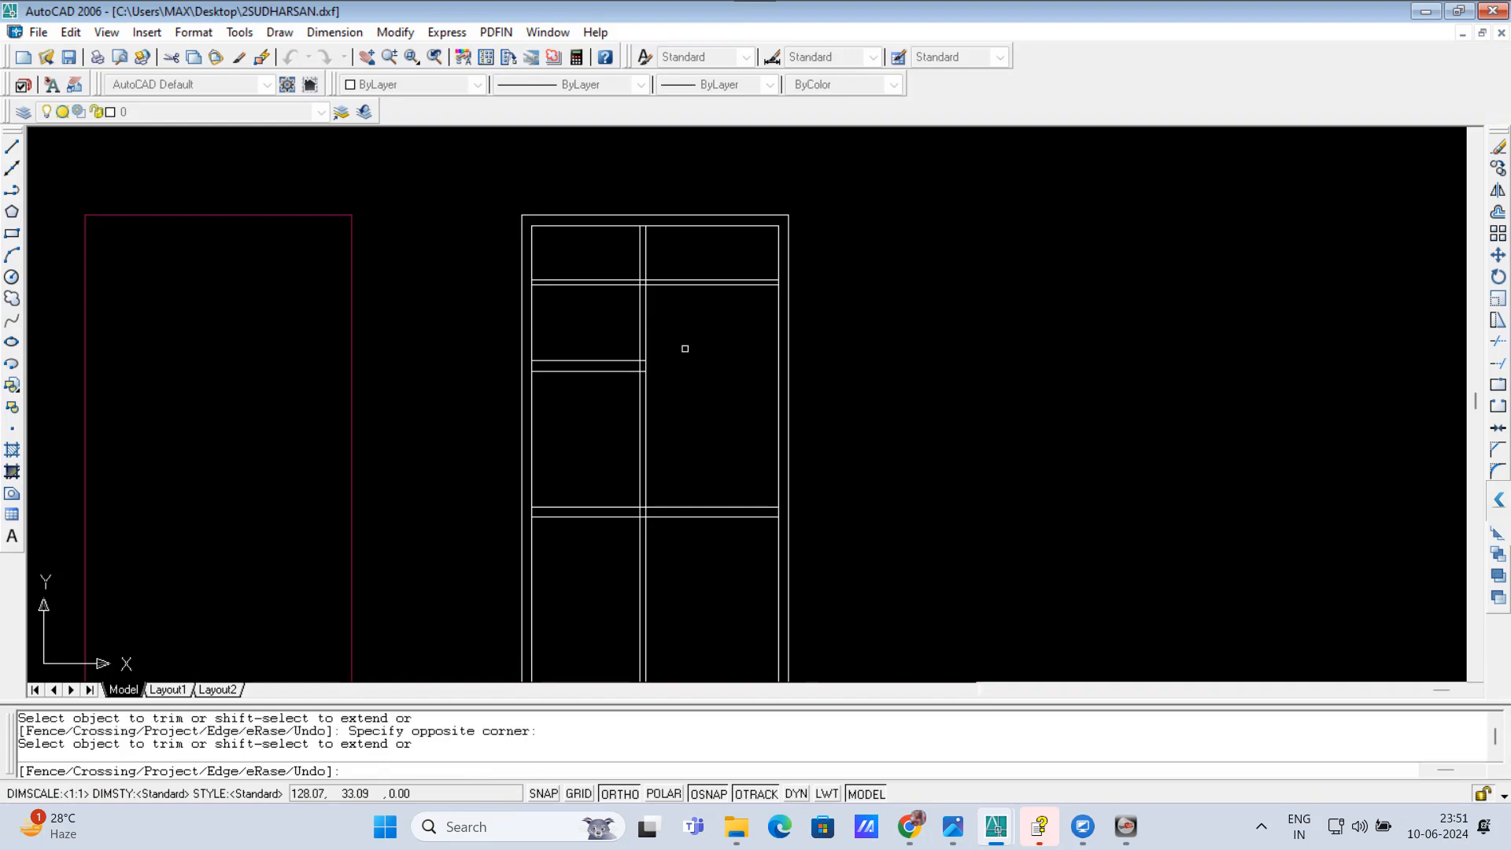
click(602, 323)
click(584, 269)
Step: Trim both vertical partition lines out of the bottom room below the lower cross wall
scroll(629, 293, down, 2)
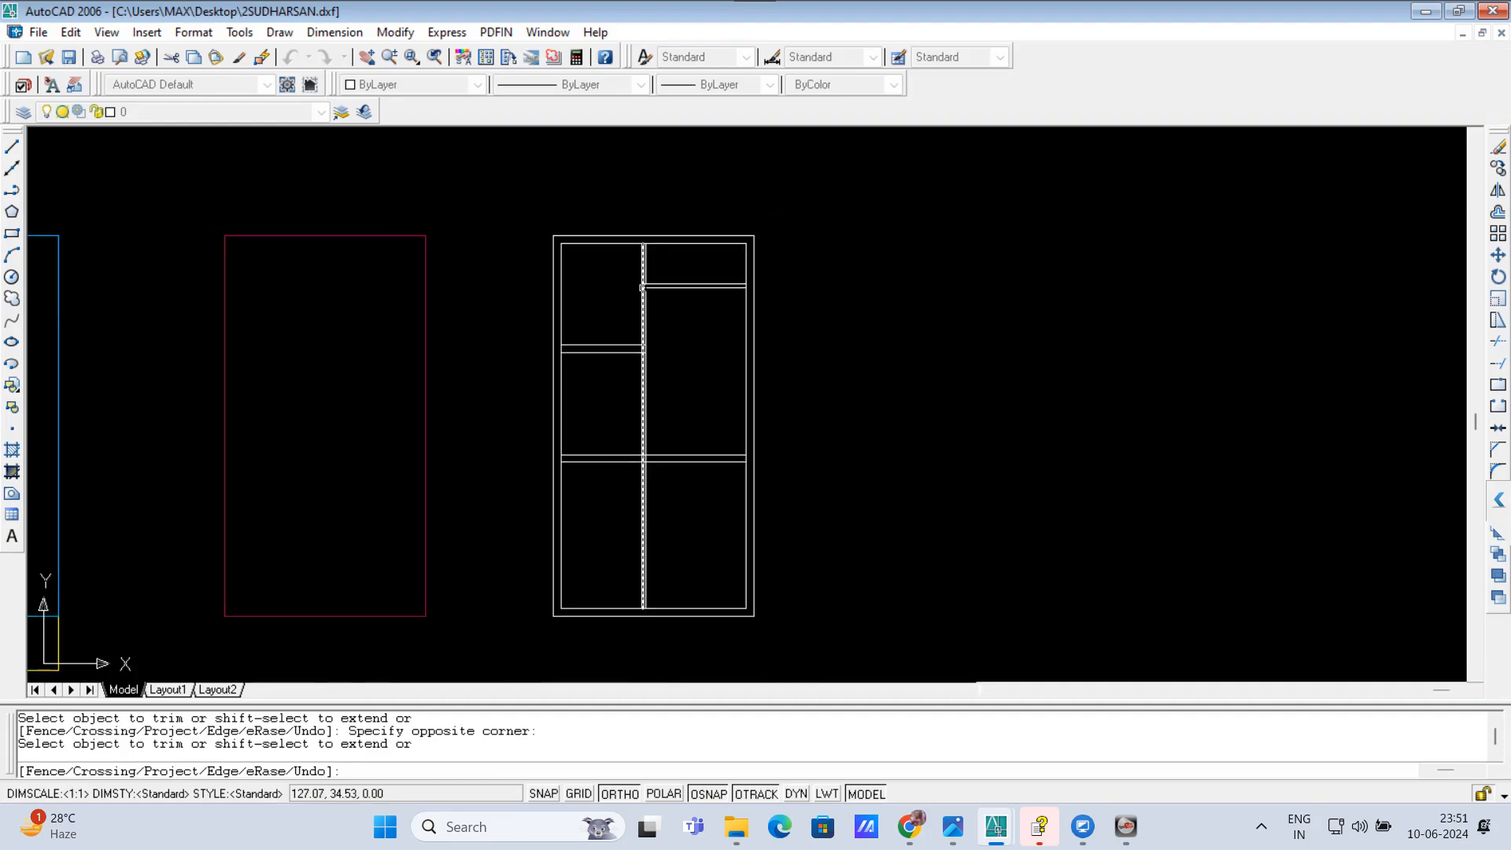
click(699, 527)
click(628, 504)
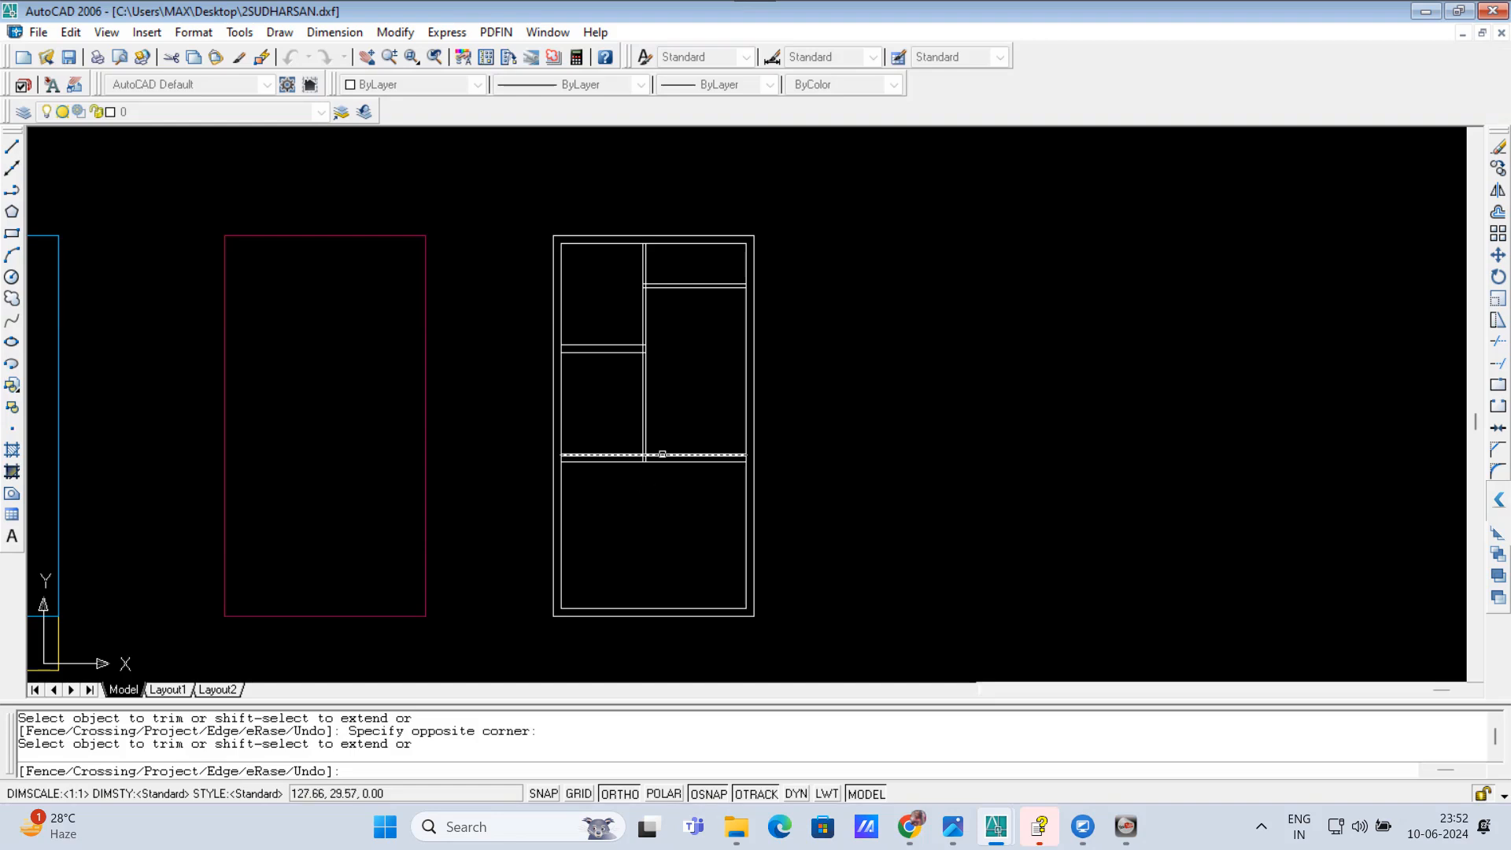
Step: Examine the trimmed wall layout of the whole floor plan, including the bottom room, and end the Trim command
scroll(661, 303, up, 3)
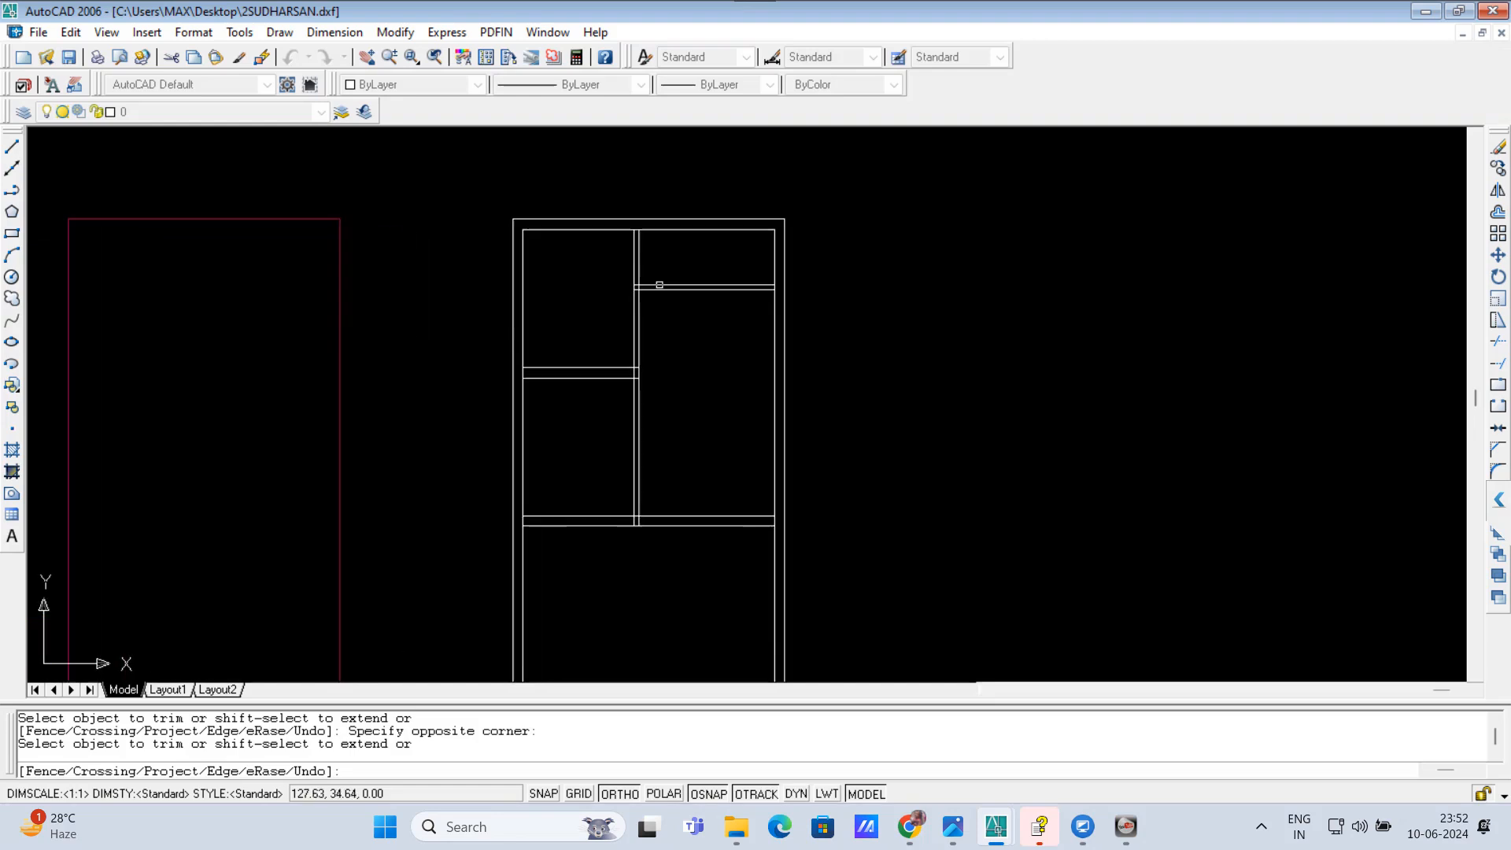
scroll(668, 306, up, 3)
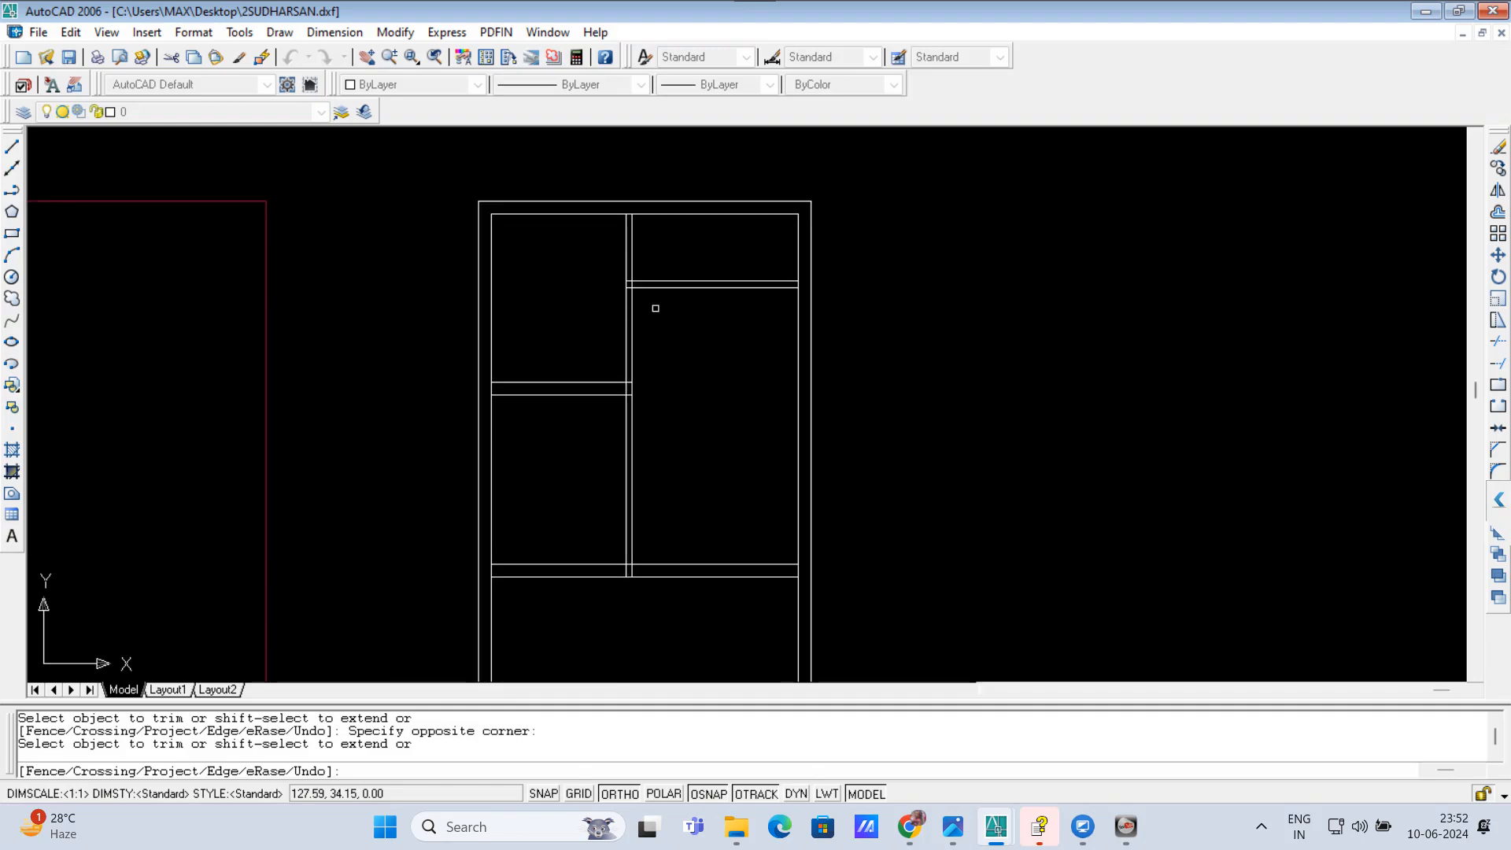
scroll(689, 348, down, 1)
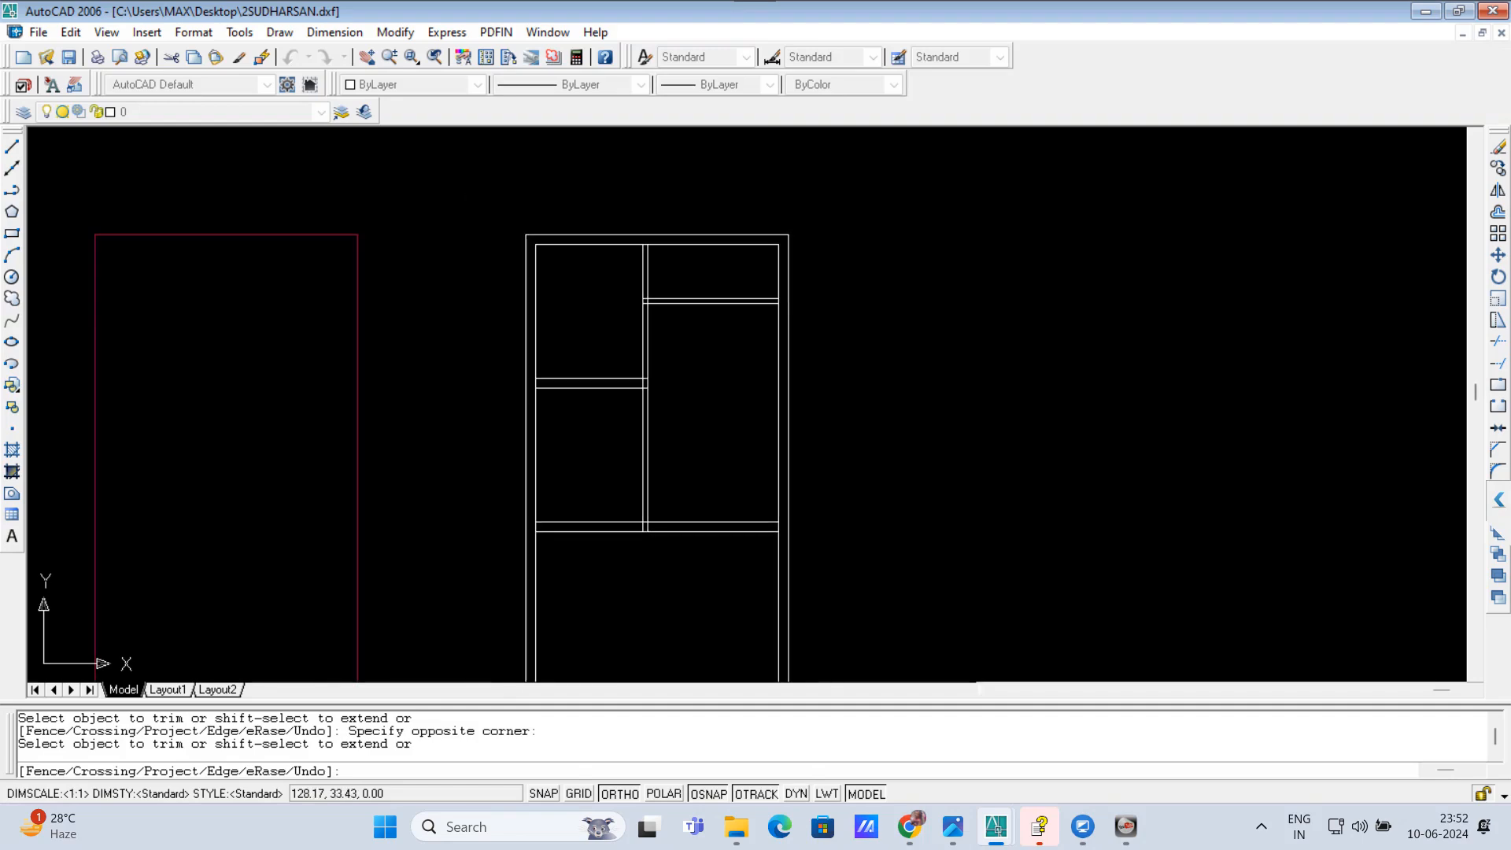
middle_drag(664, 600, 657, 446)
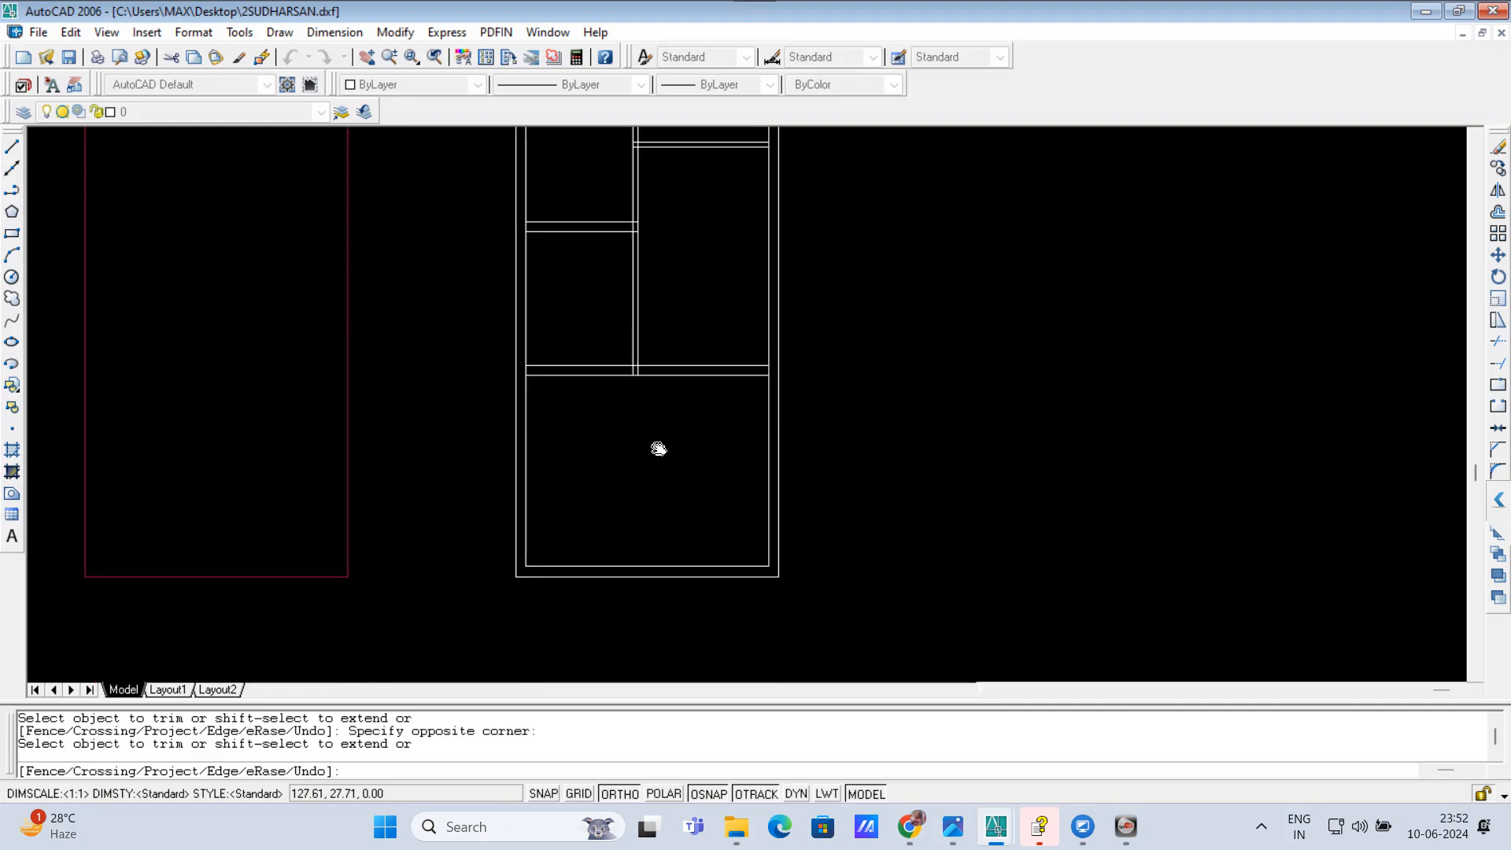
scroll(645, 450, up, 2)
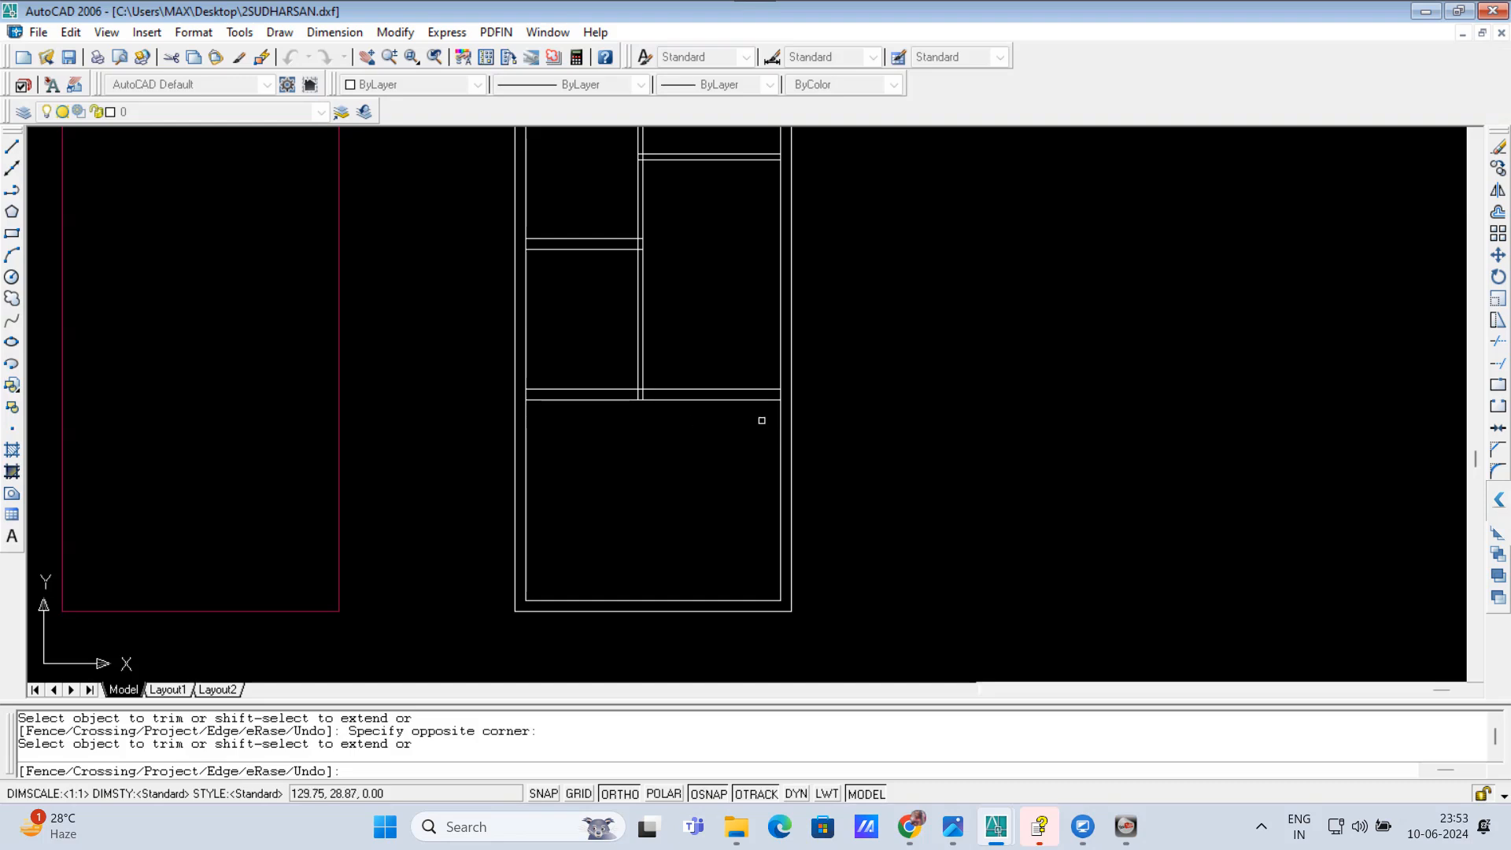
scroll(759, 422, down, 1)
scroll(655, 486, up, 1)
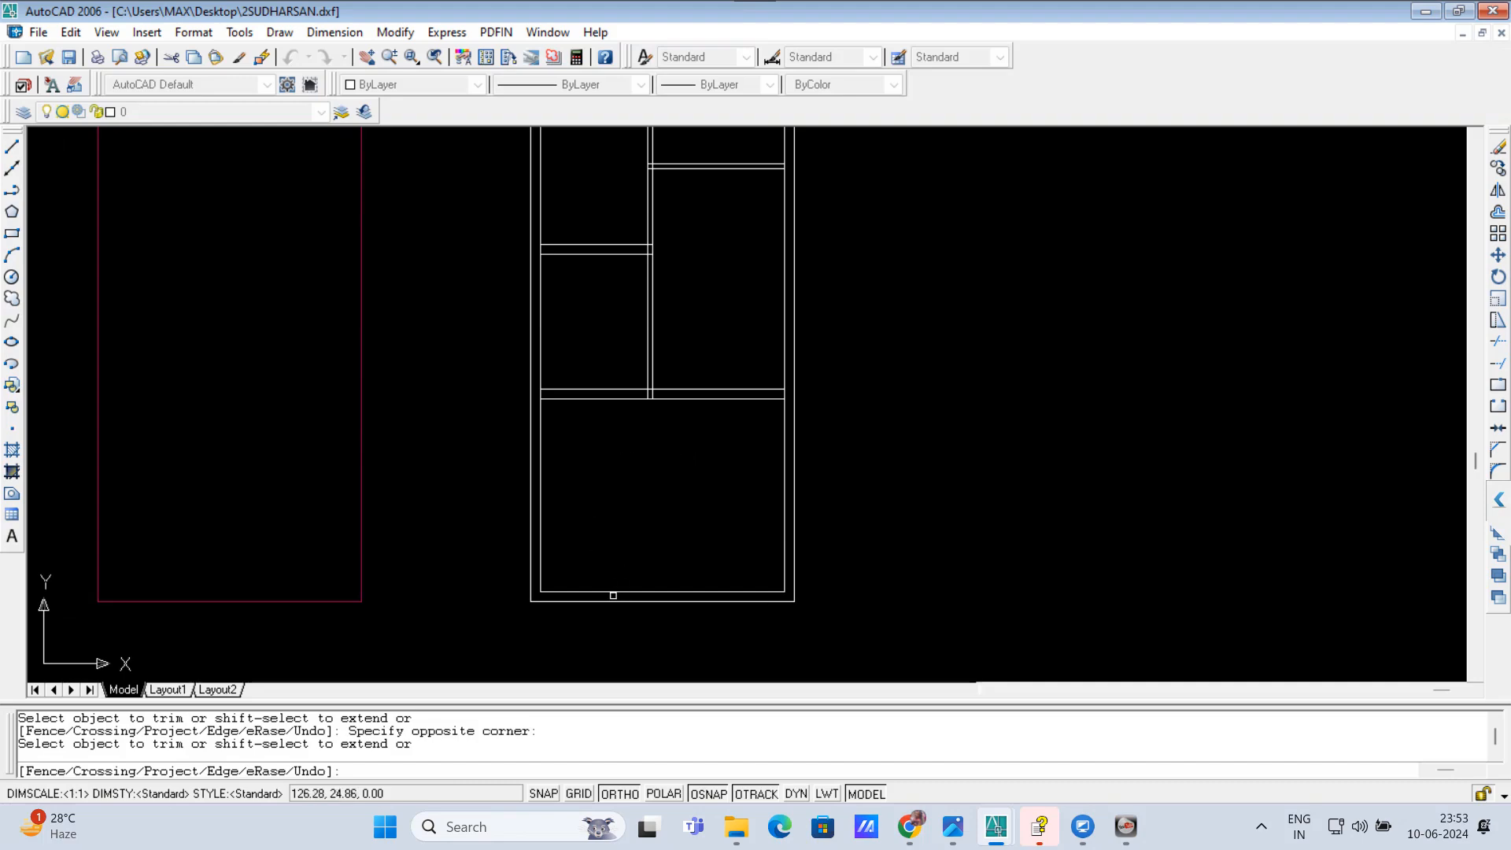
scroll(633, 510, down, 1)
scroll(651, 557, down, 1)
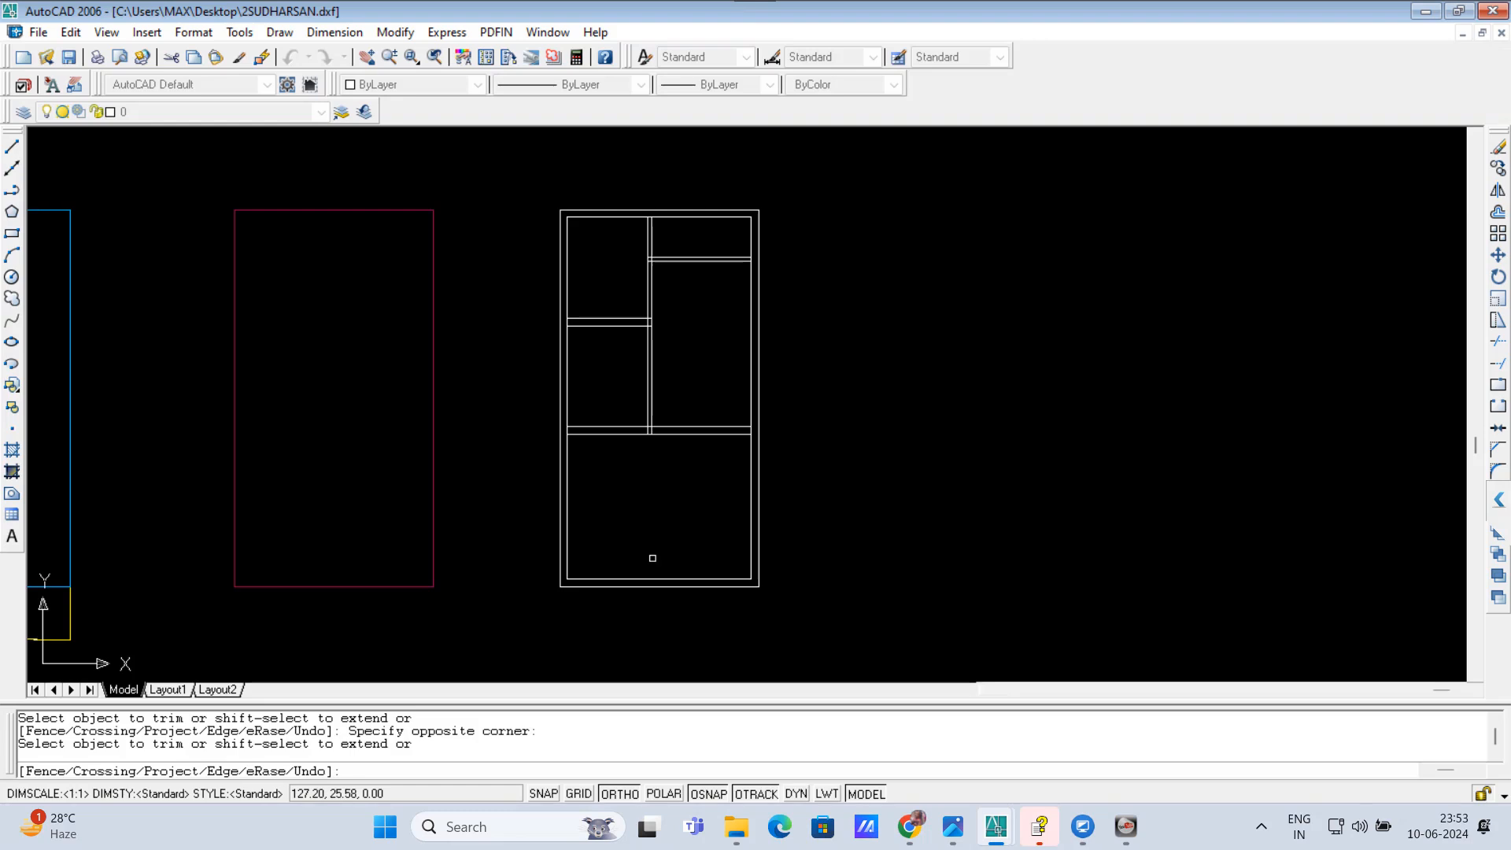
scroll(689, 513, up, 1)
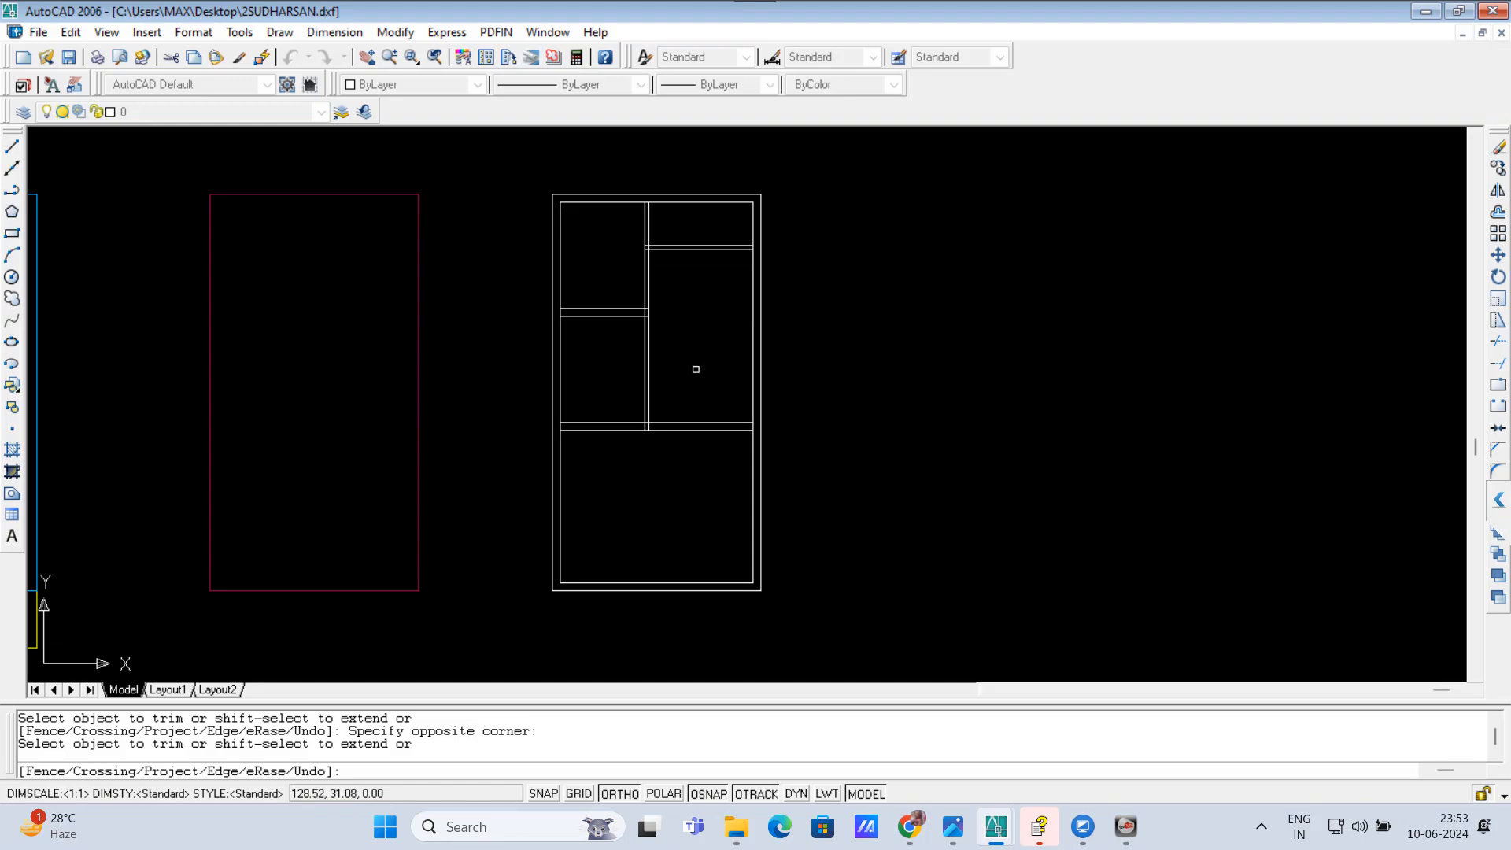
scroll(701, 334, up, 2)
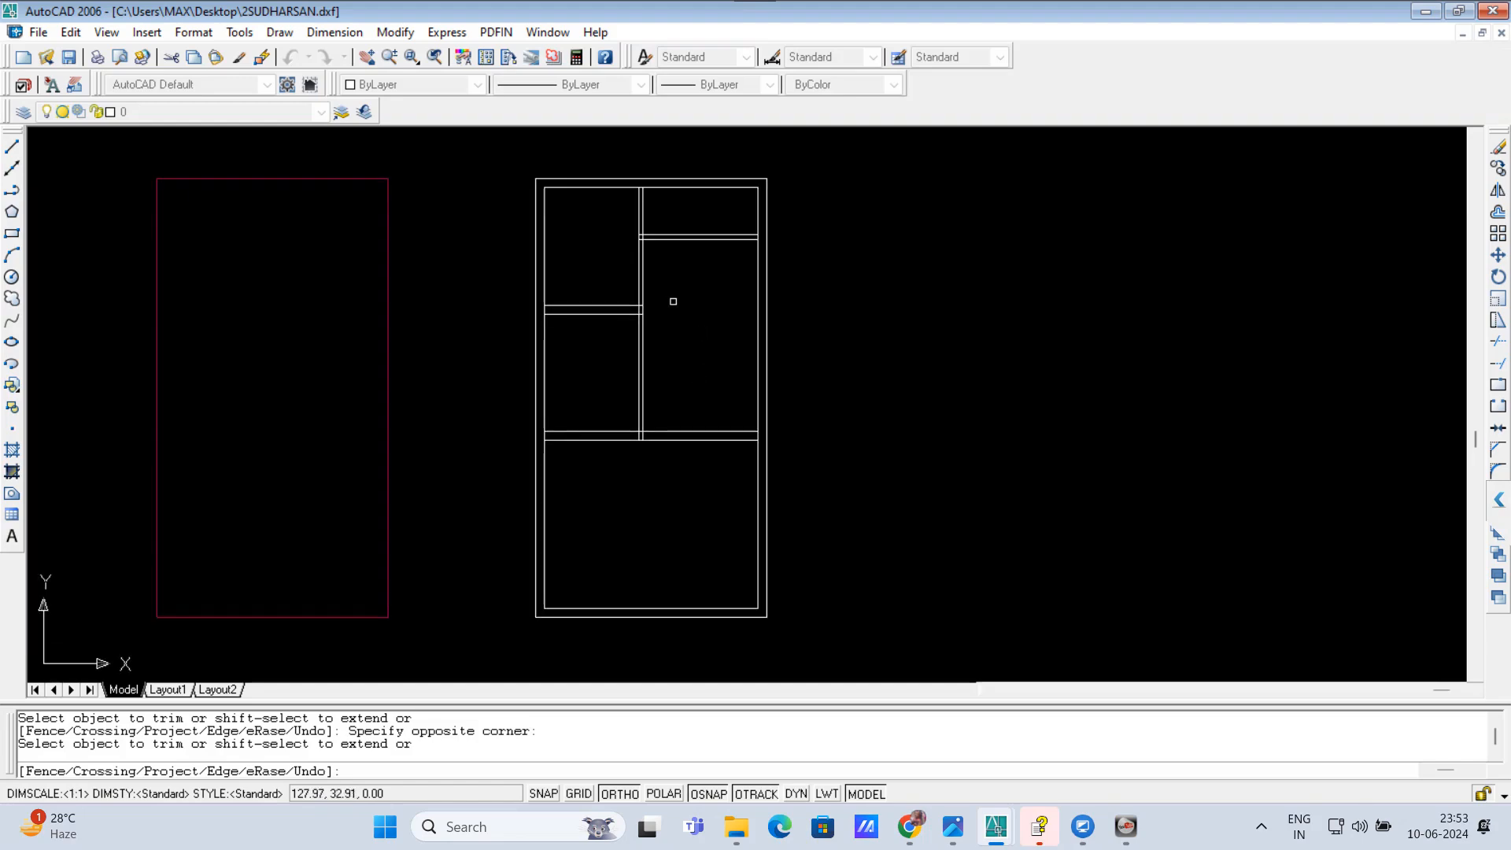
key(Escape)
key(Escape)
key(Escape)
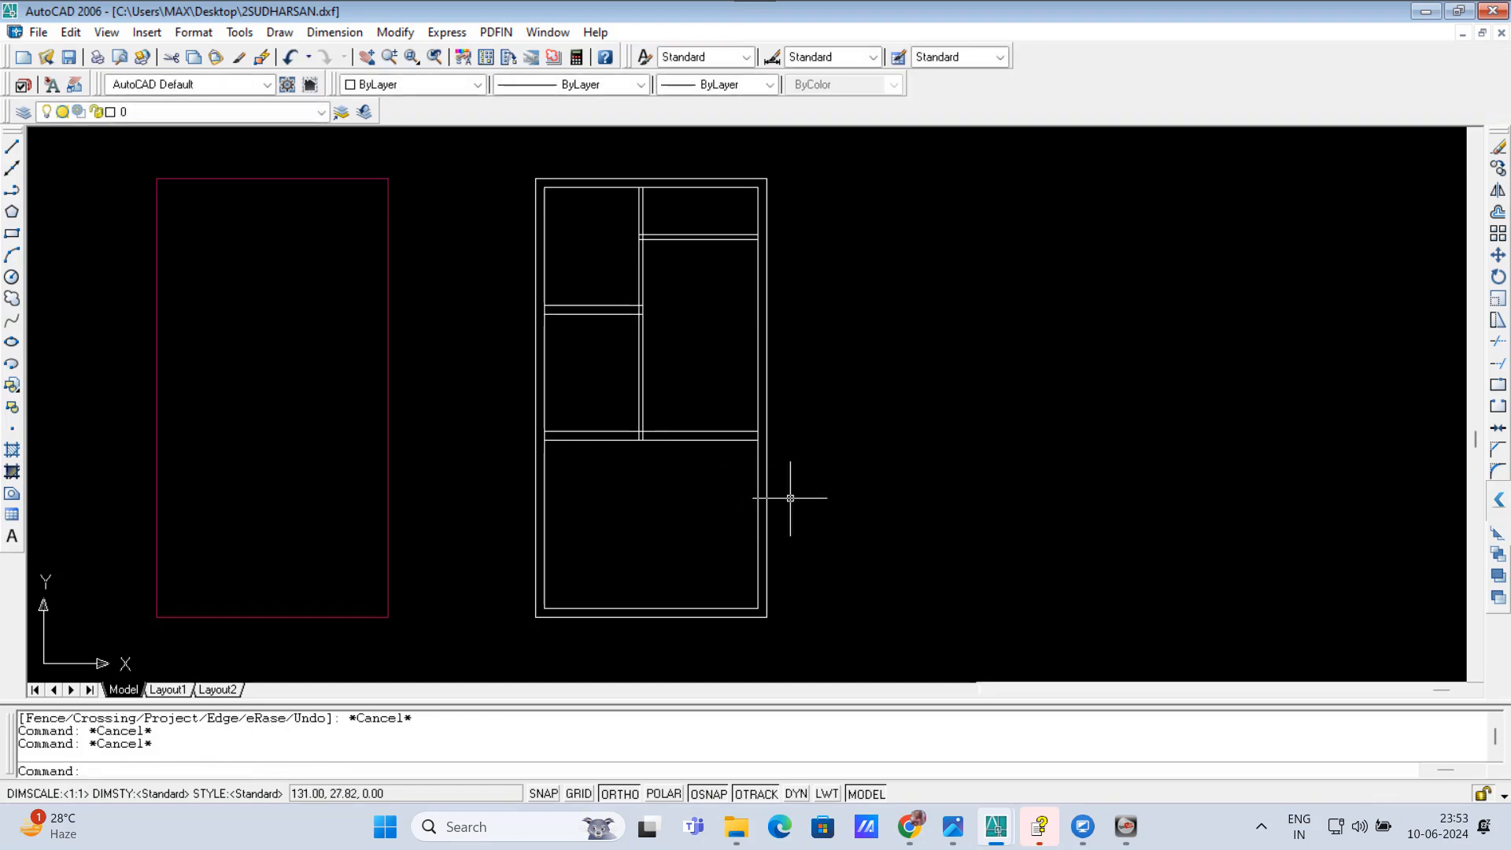
Step: Stretch the full-width lower cross wall and the foot of the vertical partition downward into the bottom room
text(s)
key(Return)
click(903, 539)
click(513, 365)
key(Return)
click(955, 435)
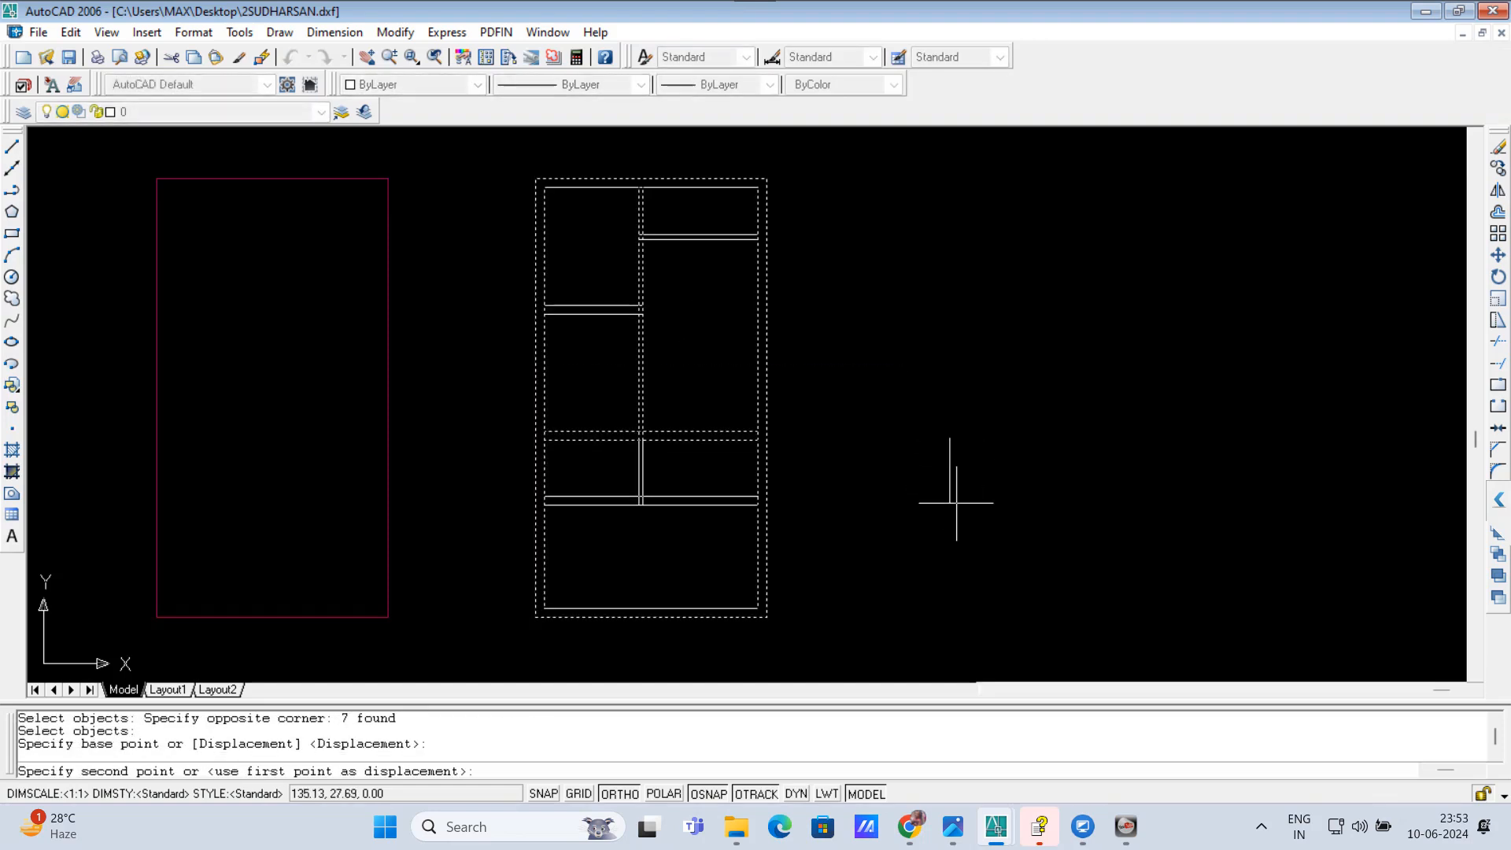
click(956, 503)
Step: Stretch the left cross wall between the two left rooms slightly downward
key(Return)
click(855, 386)
click(502, 257)
key(Return)
click(864, 363)
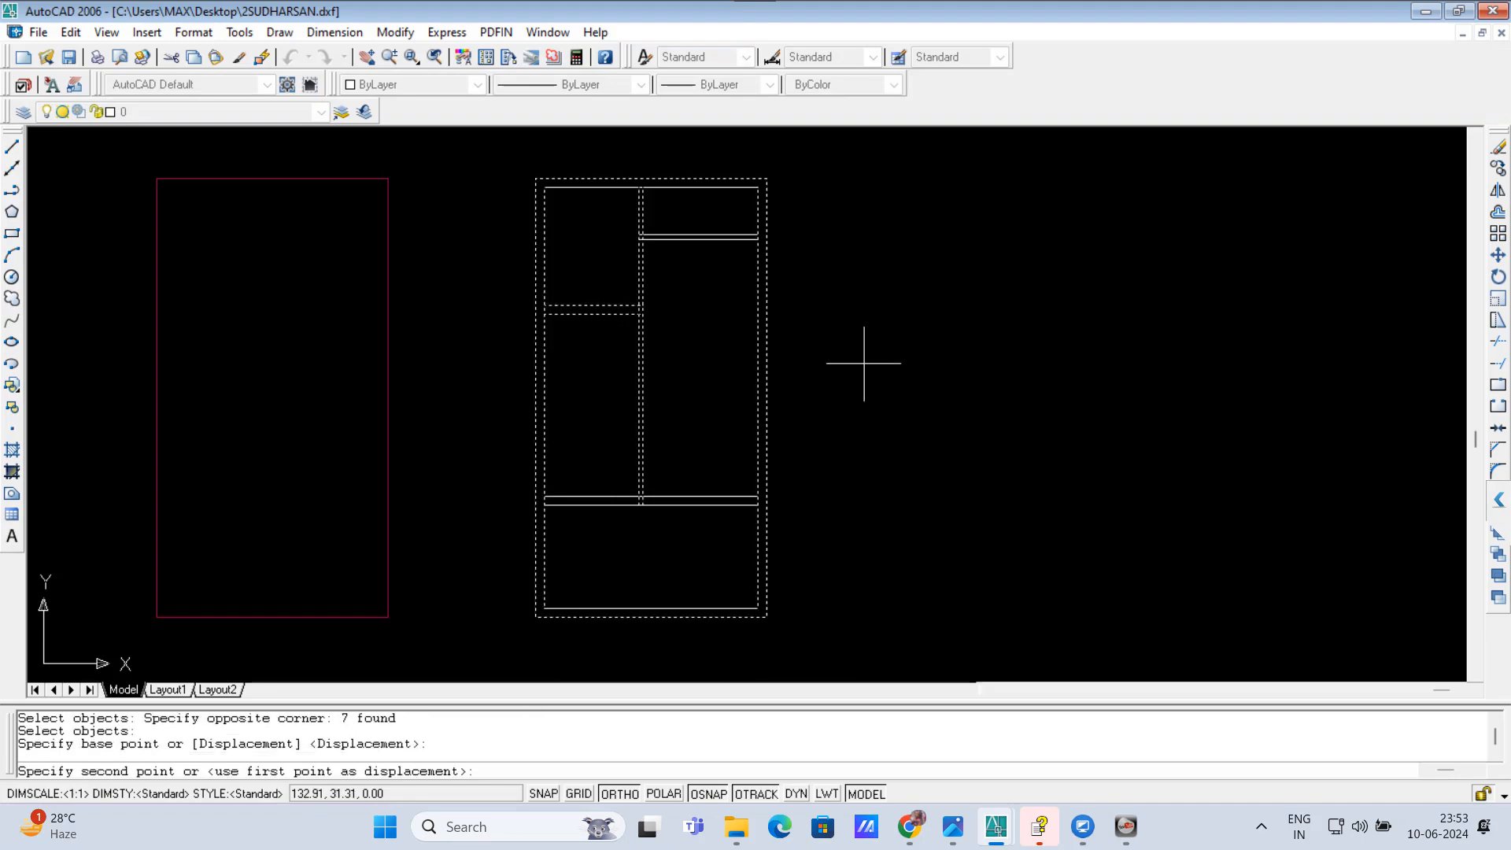
click(870, 397)
key(Return)
click(827, 271)
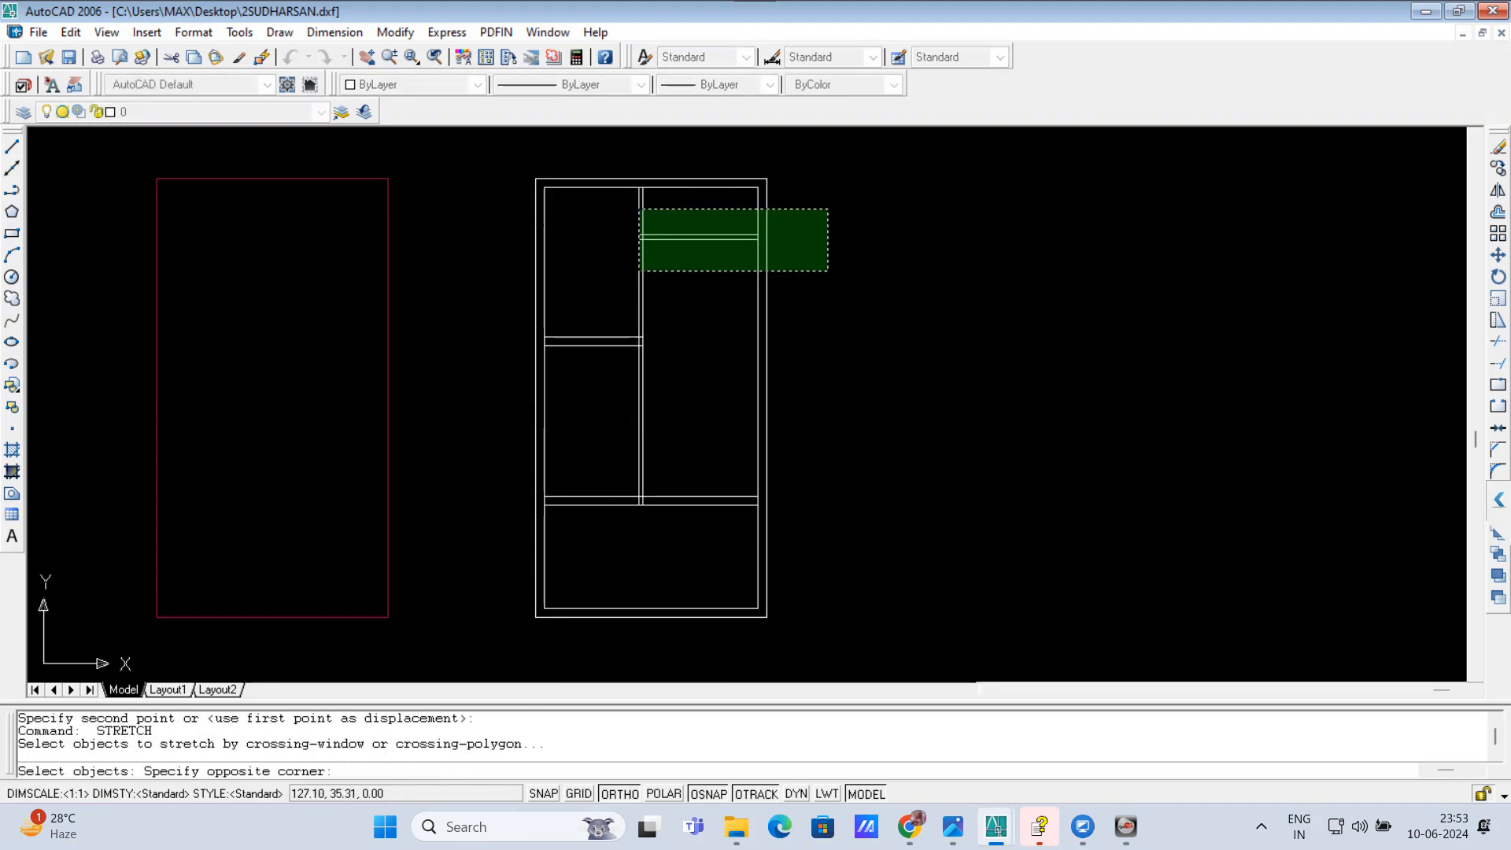
key(Escape)
key(Escape)
key(Escape)
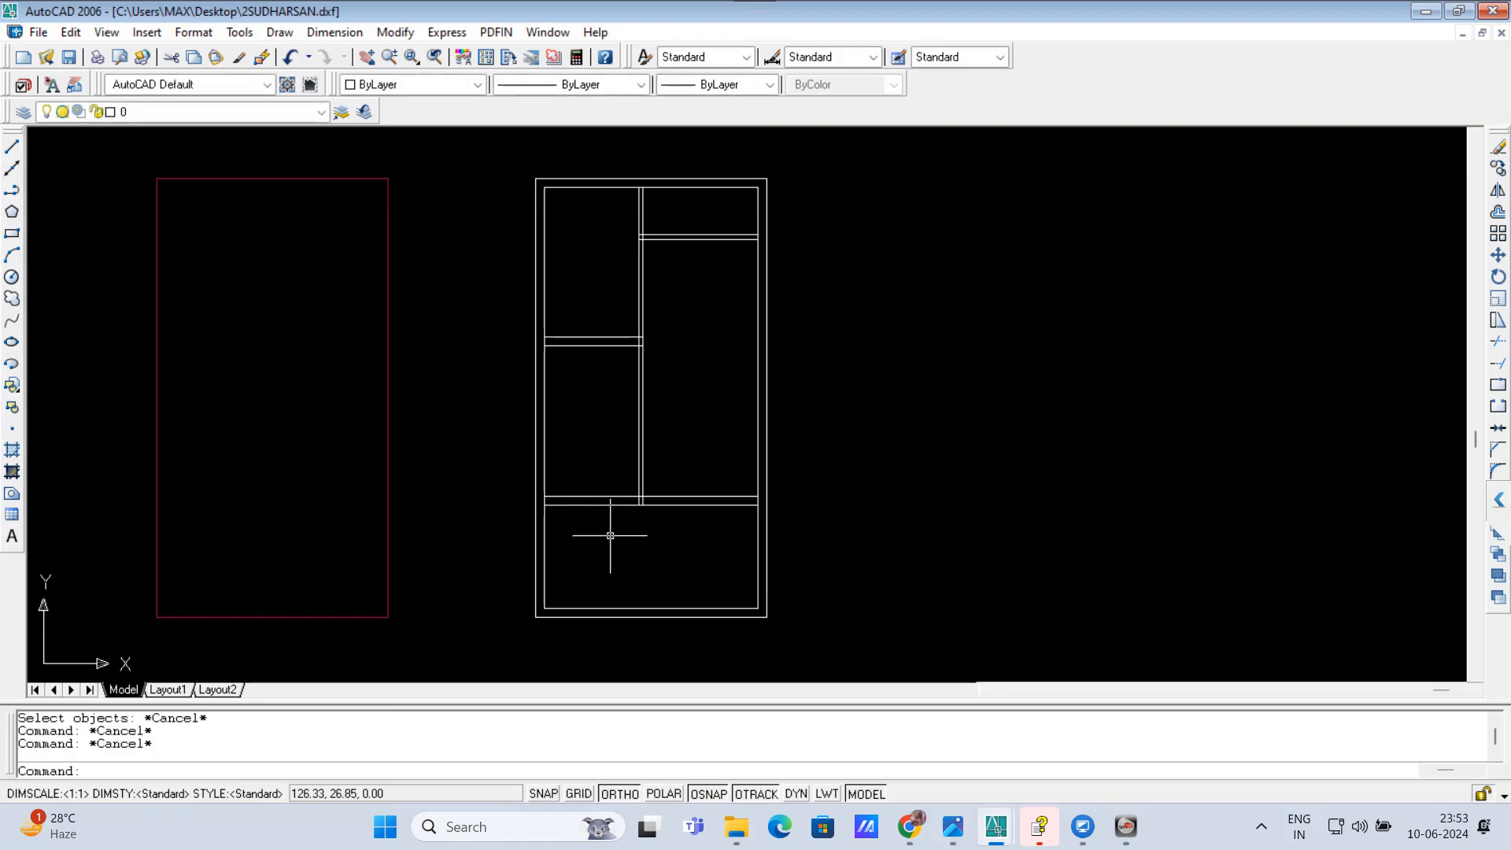
Step: Undo the stretches of the lower cross wall and the left cross wall
key(ctrl+z)
key(ctrl+z)
key(ctrl+z)
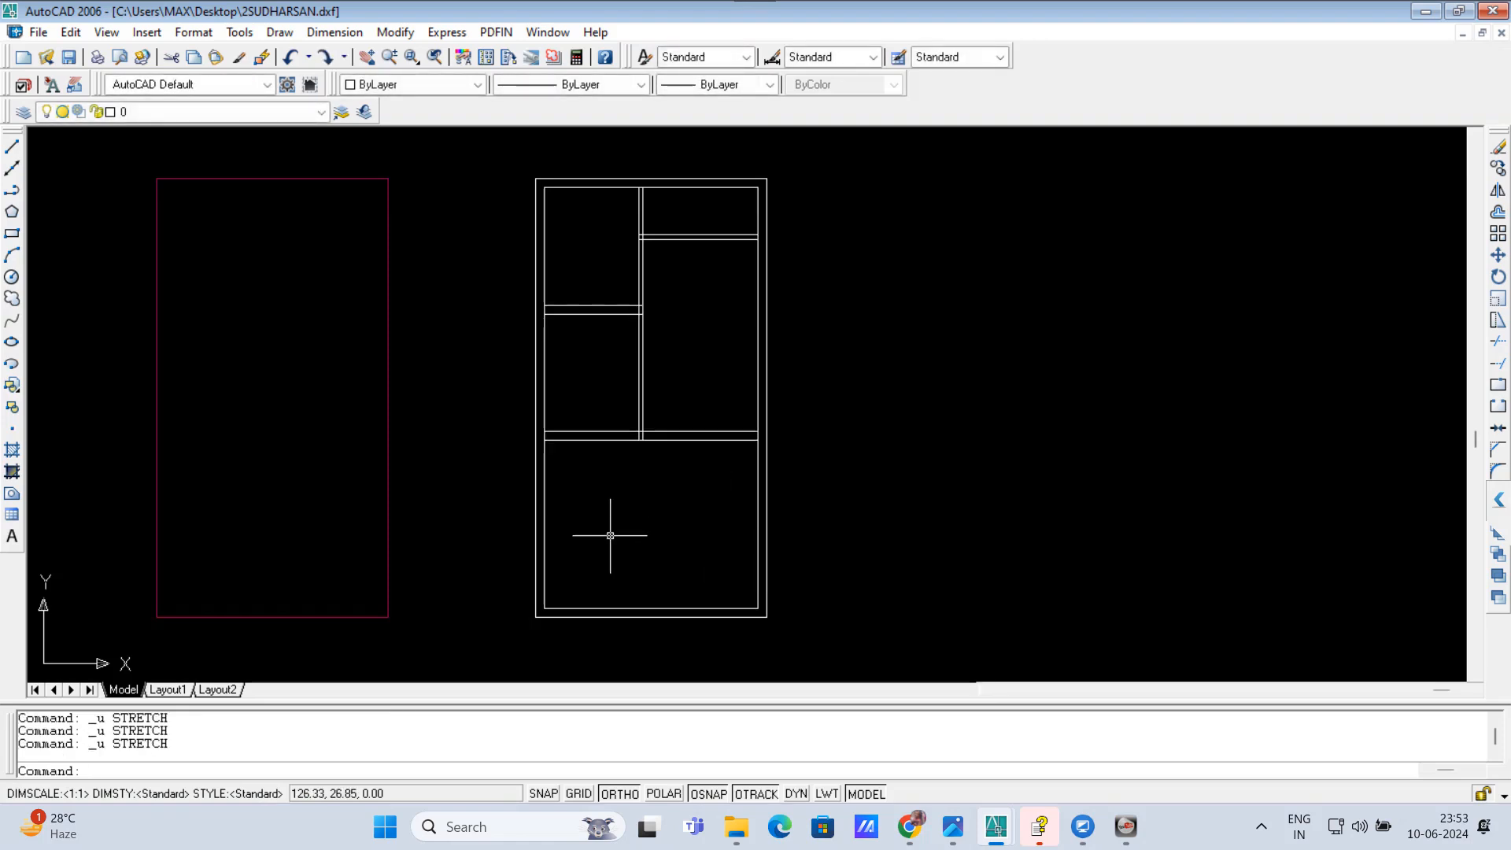
Step: Run the RRR command to open the floor layer and room parameters dialog for the floor plan
scroll(679, 457, up, 1)
scroll(678, 434, down, 4)
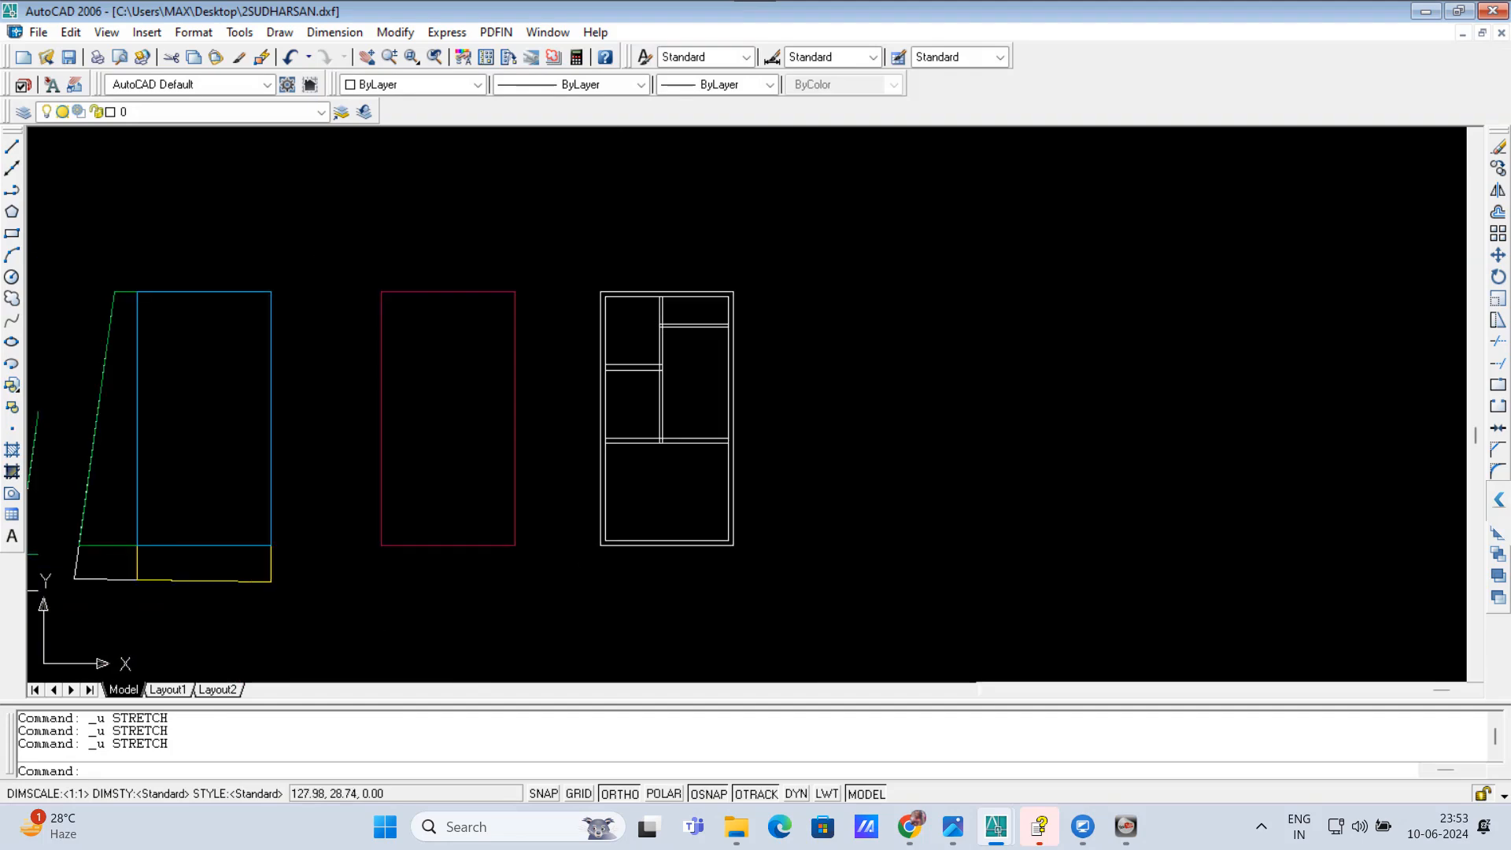
scroll(675, 441, up, 2)
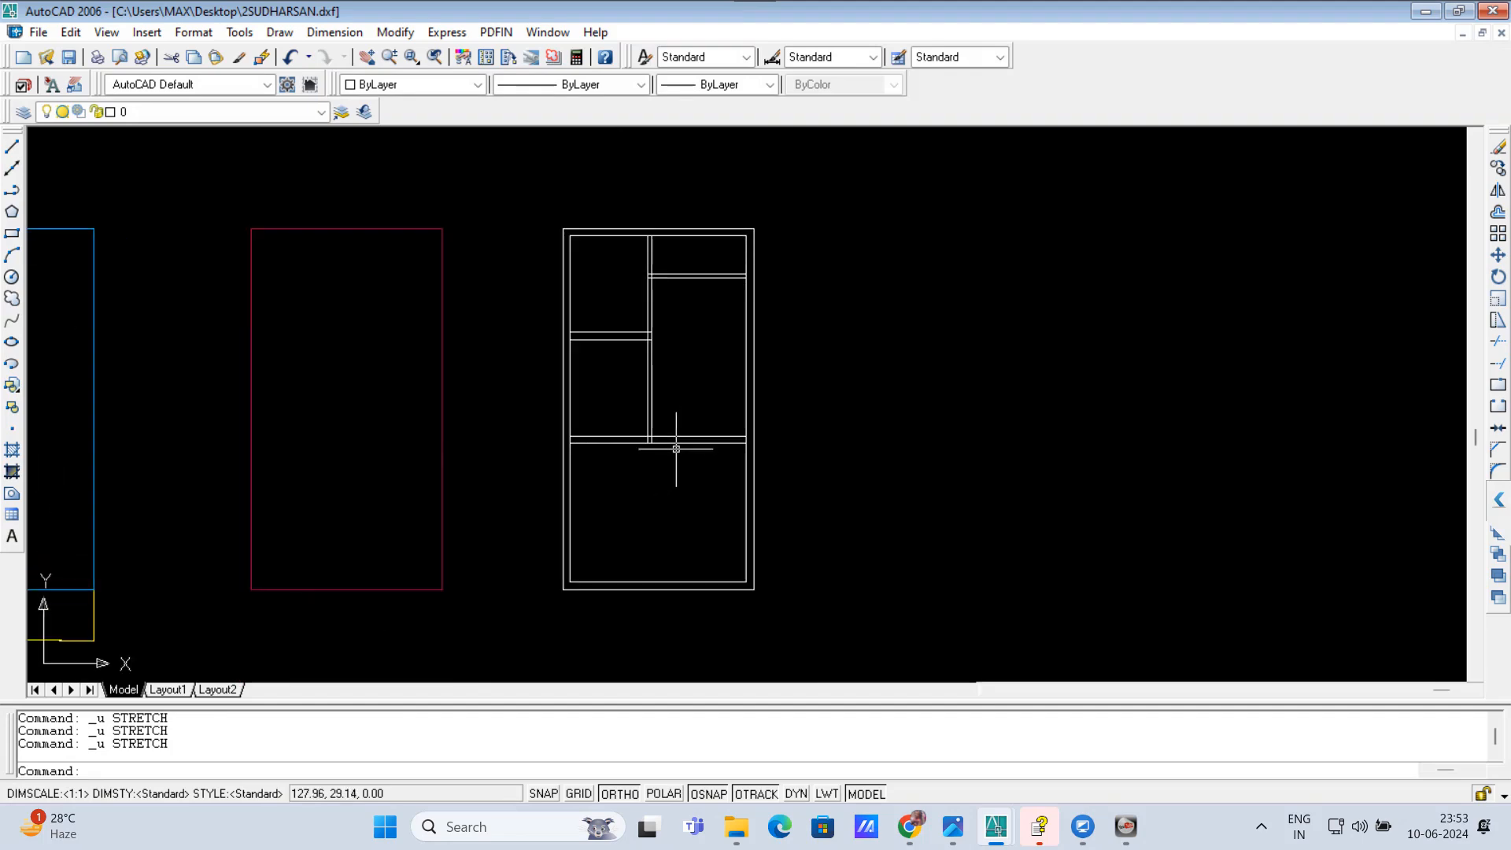
scroll(676, 449, up, 2)
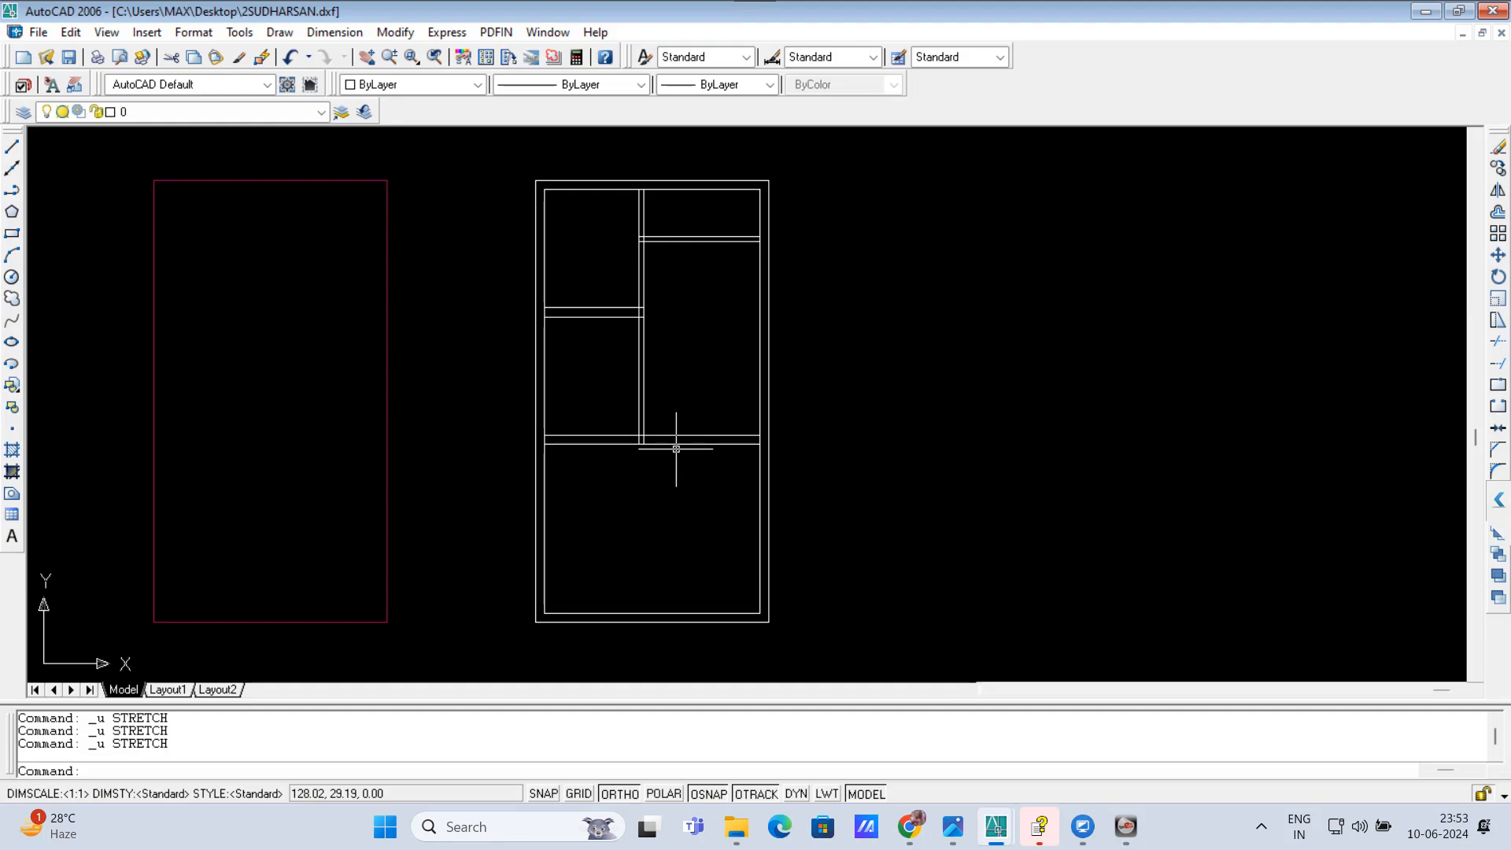
text(RRR)
key(Return)
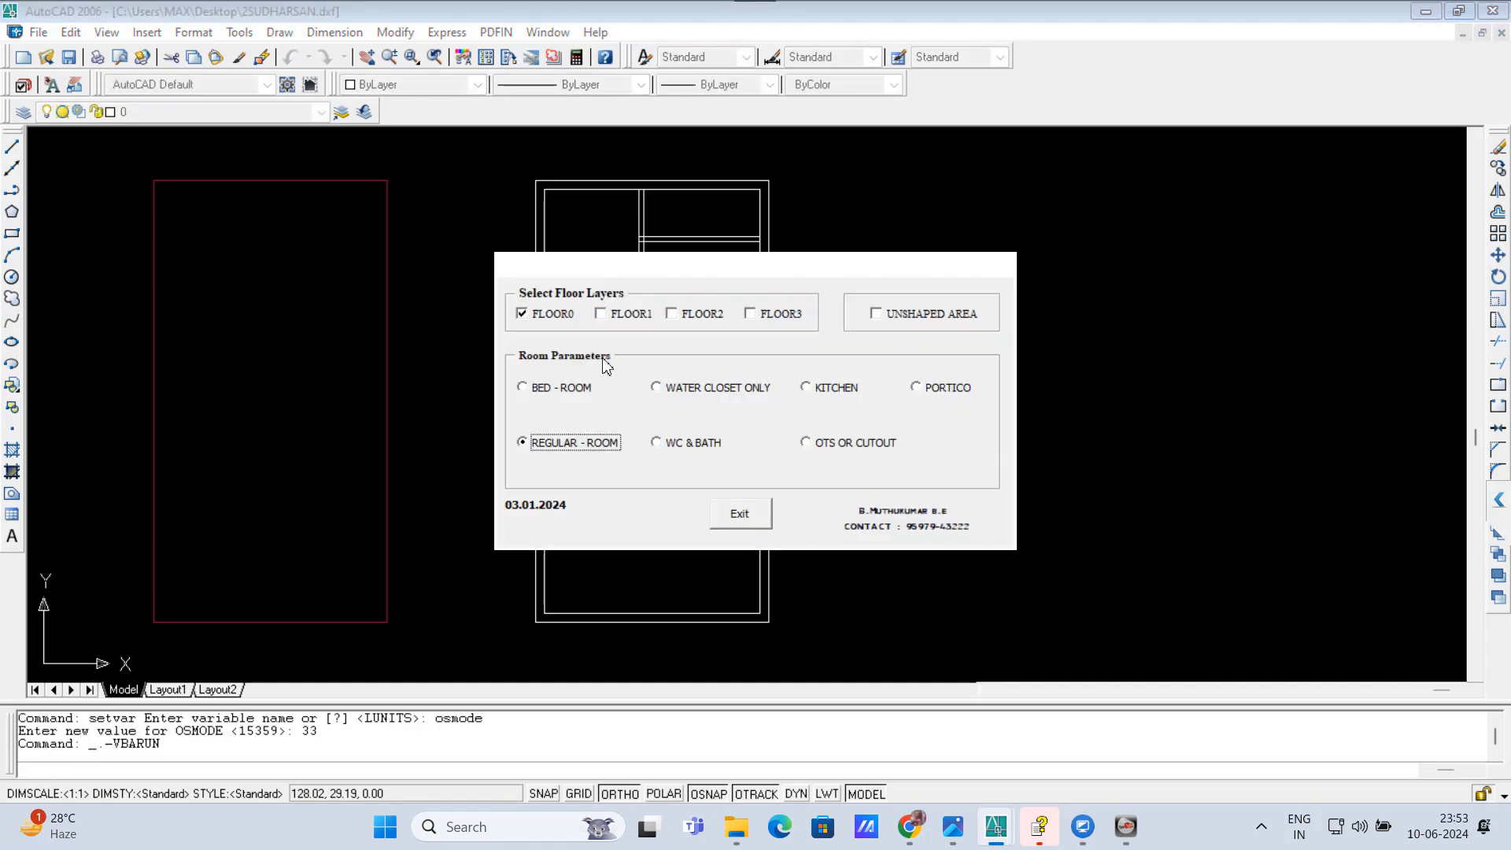
click(561, 311)
click(534, 322)
click(807, 389)
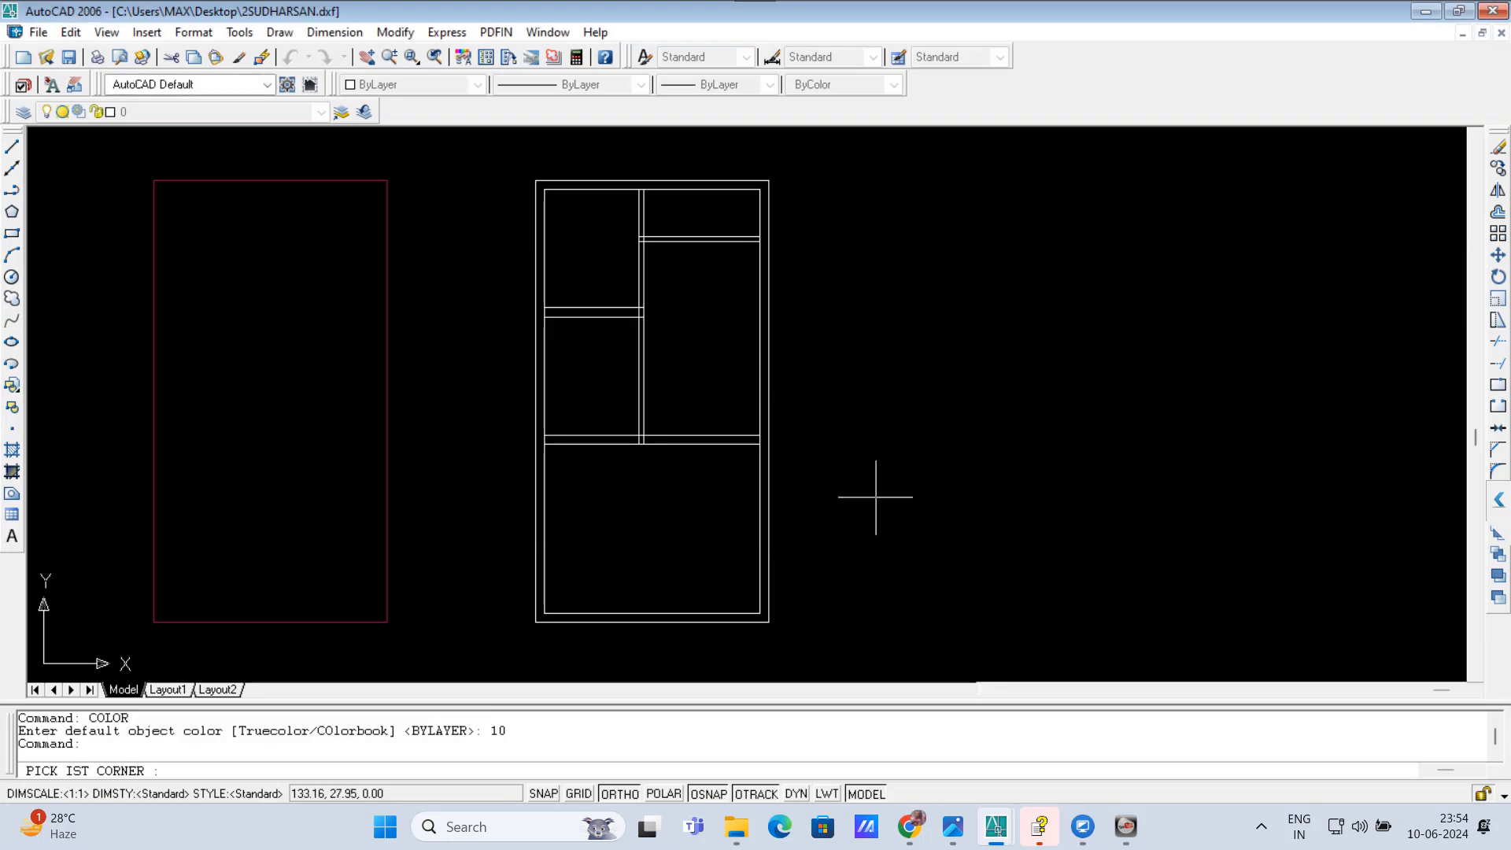
key(Escape)
key(Escape)
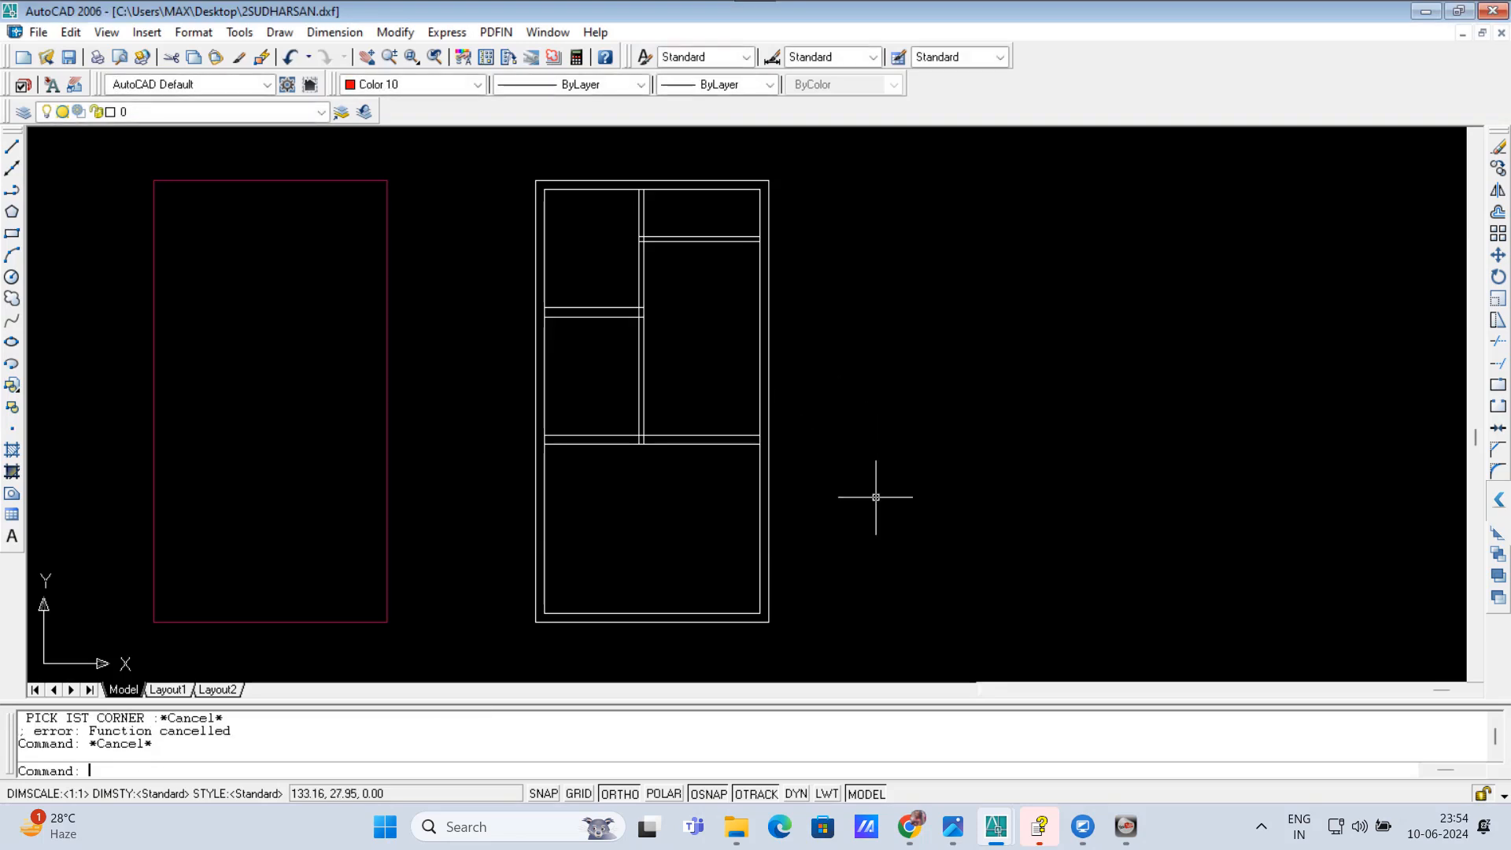
text(A)
key(Escape)
text(R)
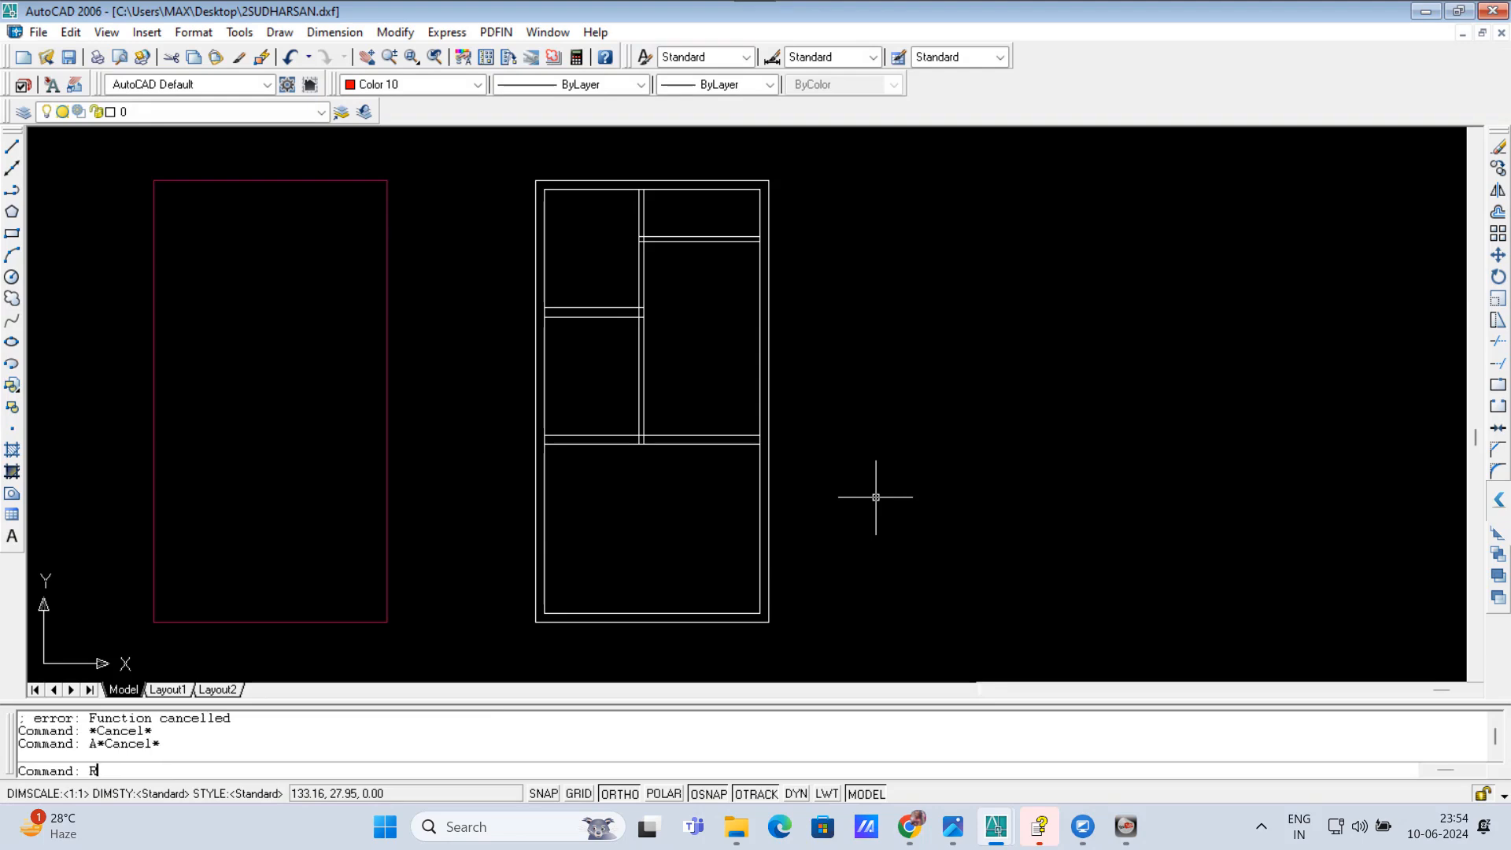
text(RR)
key(Return)
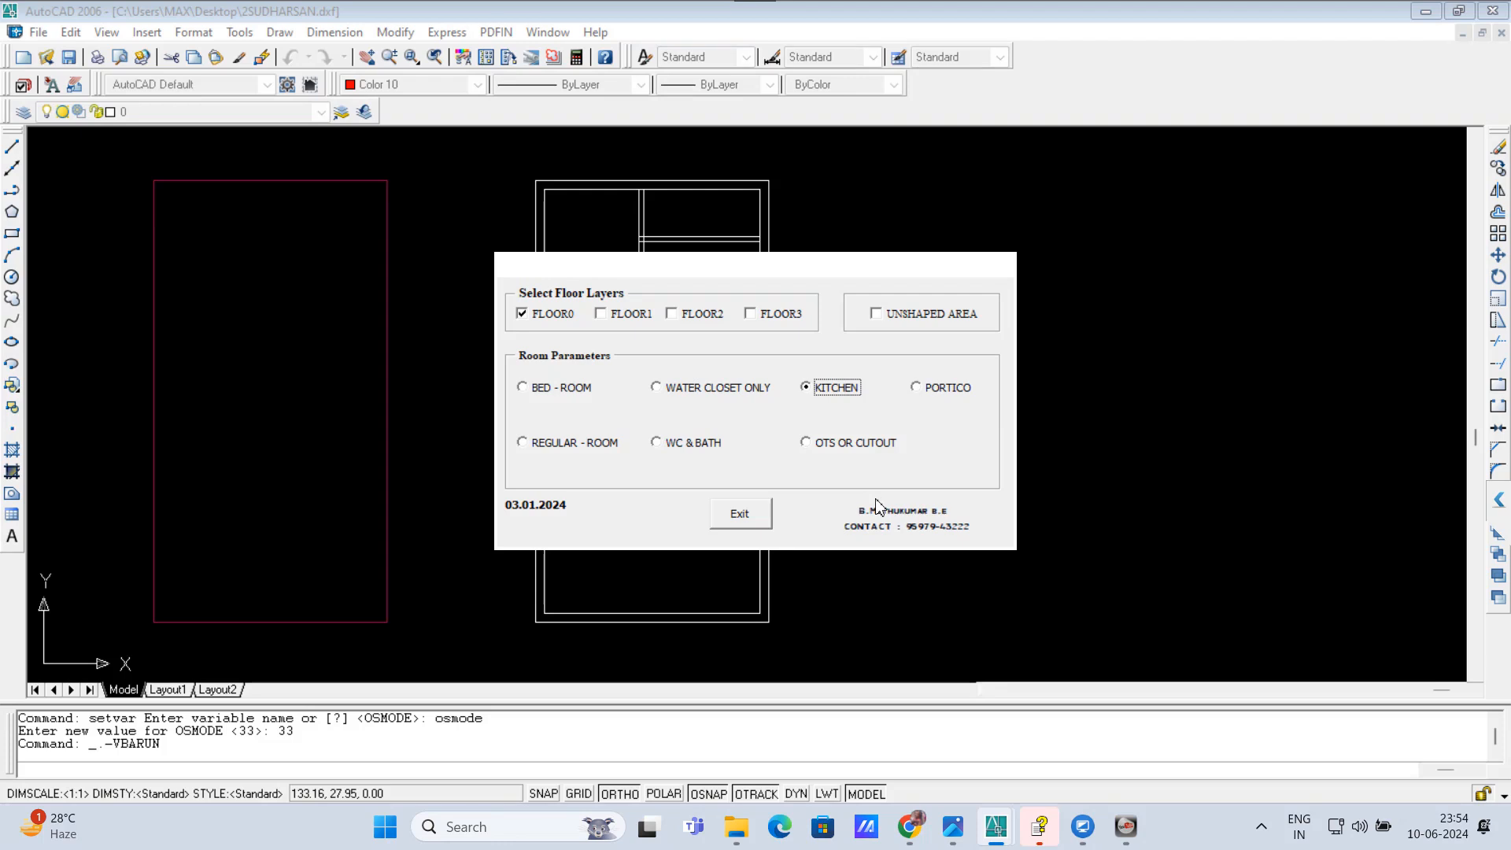
click(538, 321)
click(820, 391)
click(549, 317)
click(746, 518)
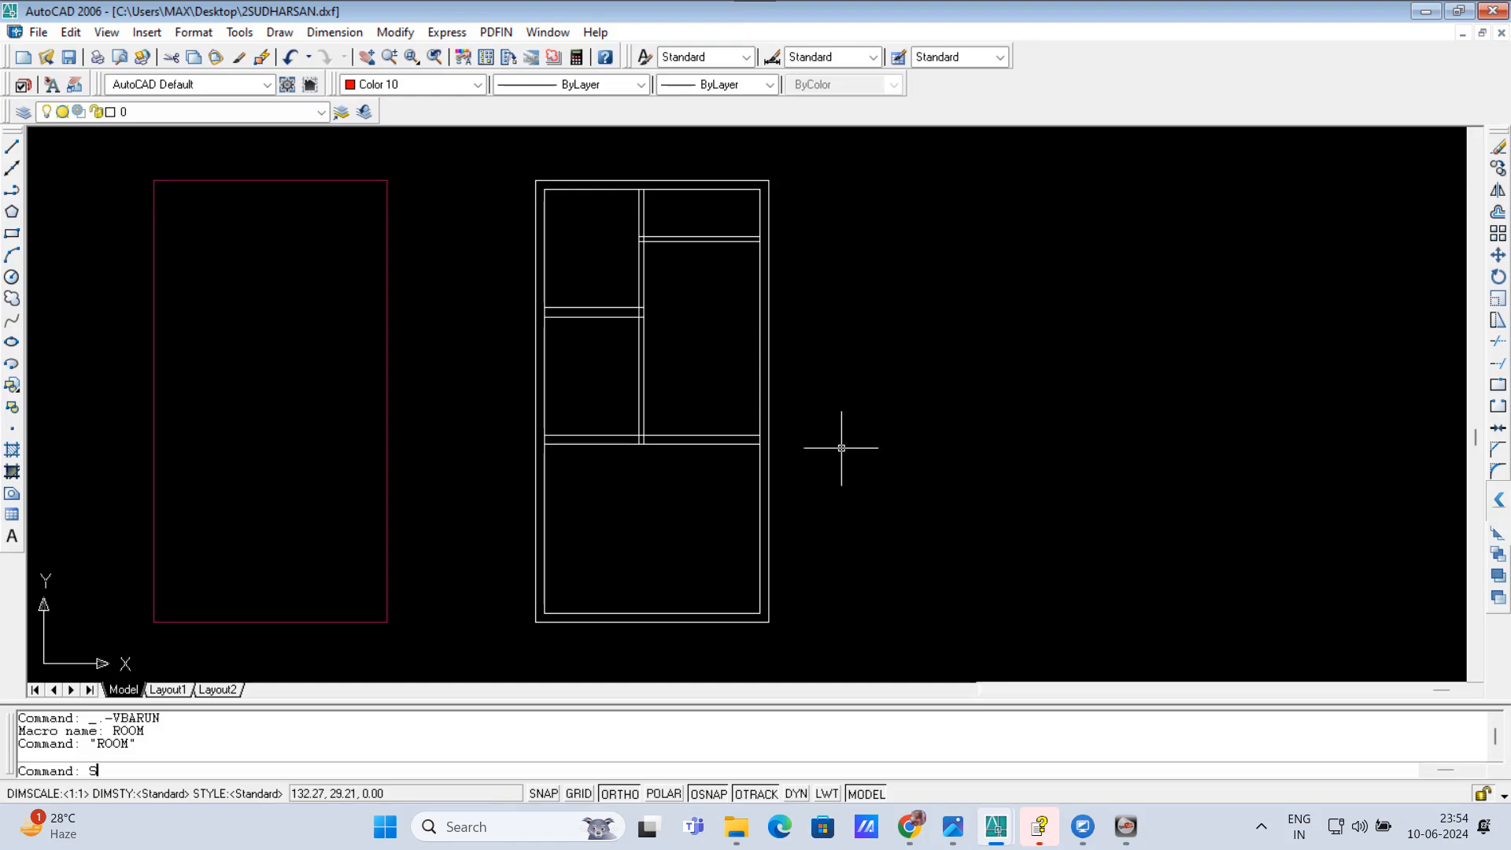
Step: Stretch the full-width lower cross wall and the foot of the vertical partition downward, shortening the bottom room
text(s)
key(Return)
click(821, 484)
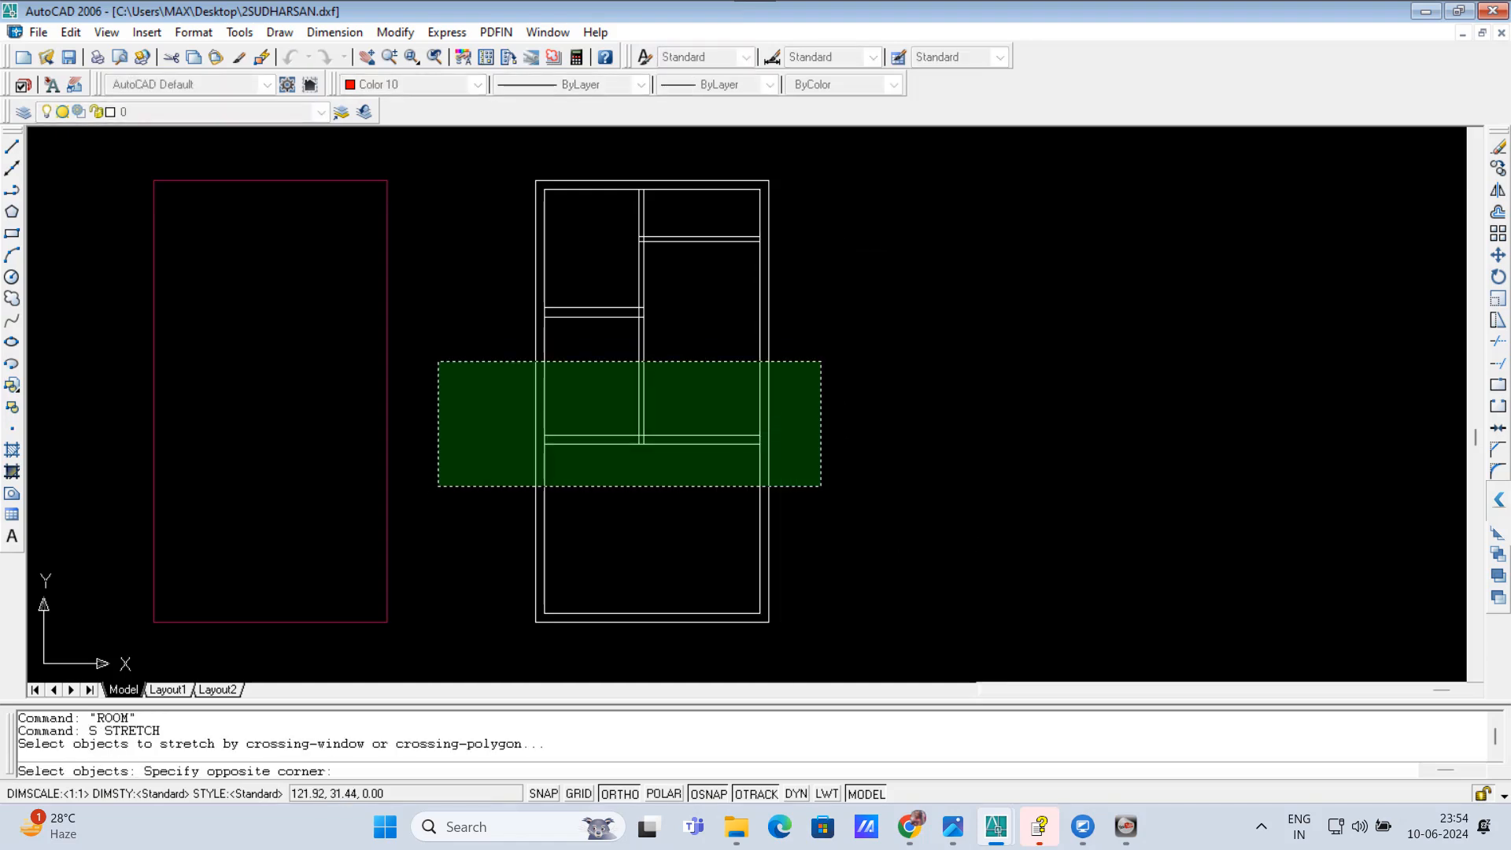
click(435, 362)
key(Return)
click(470, 402)
click(470, 440)
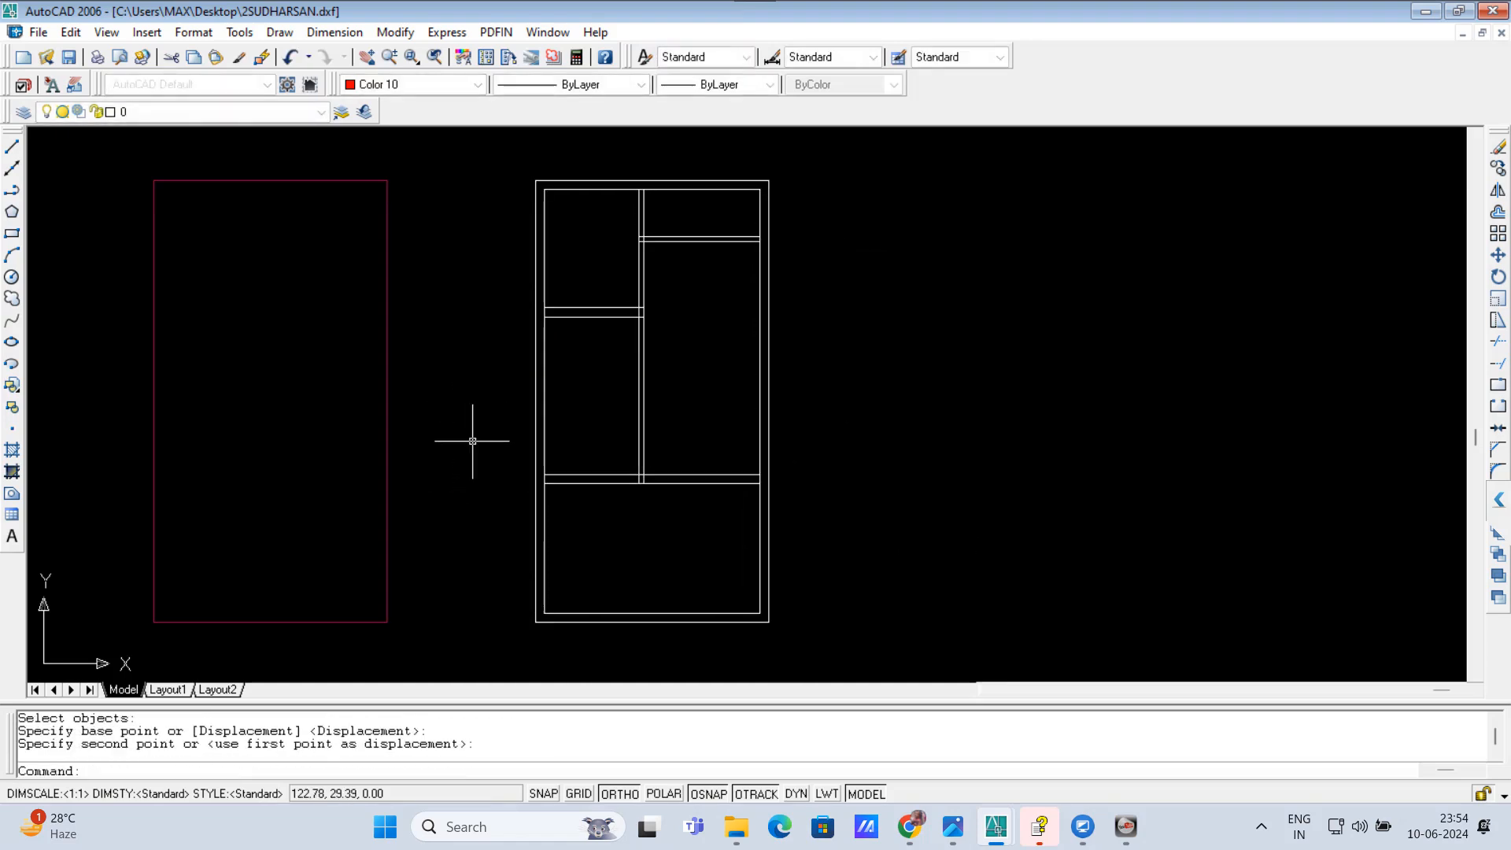
Step: Stretch the cross wall between the two left rooms slightly downward
key(Return)
click(685, 360)
click(512, 279)
key(Return)
click(501, 313)
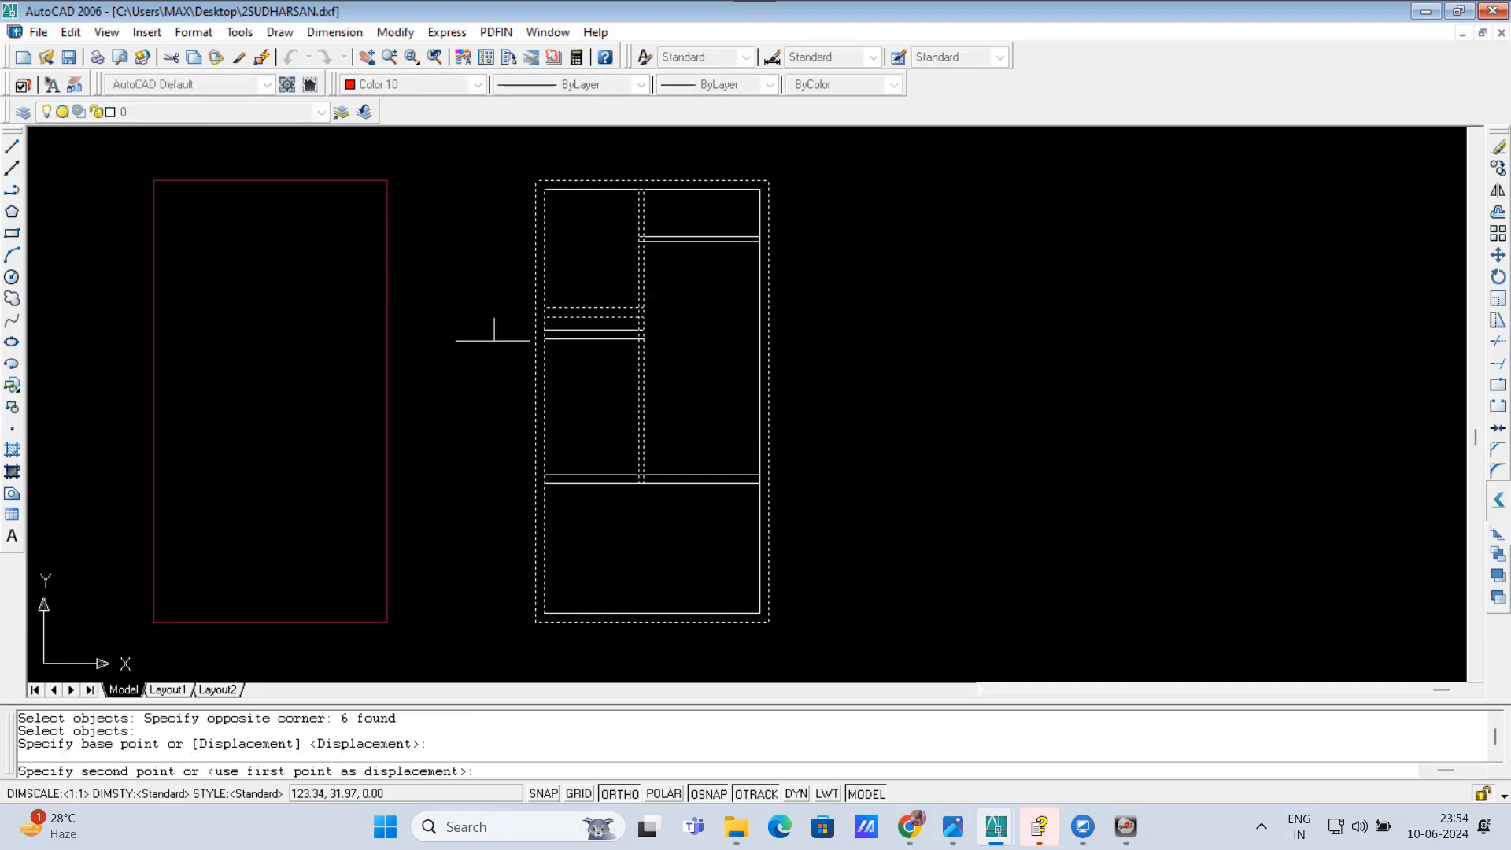
click(497, 339)
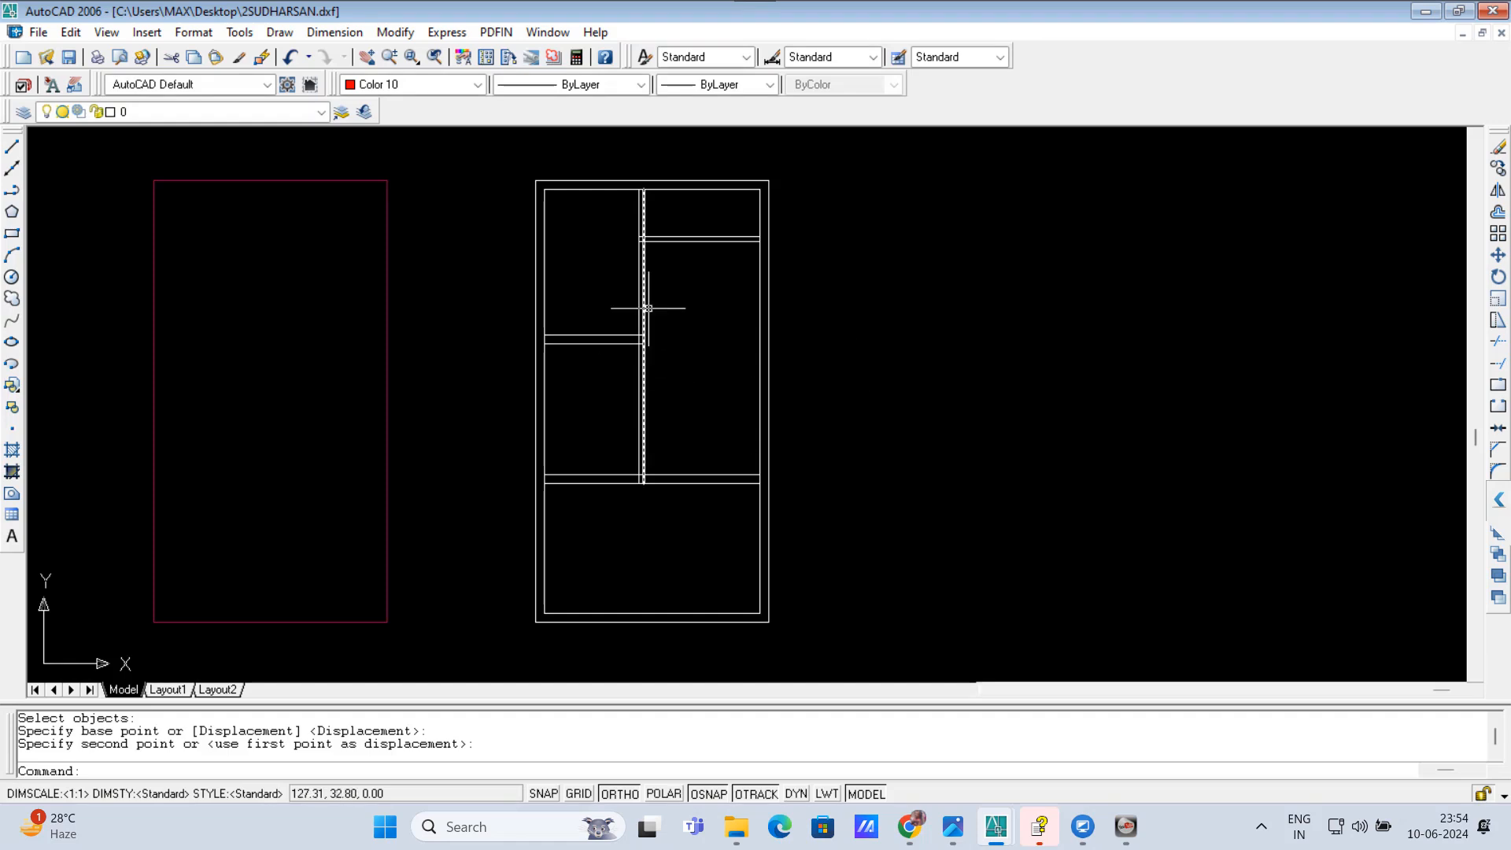
key(Return)
click(821, 276)
click(612, 231)
key(Escape)
key(Escape)
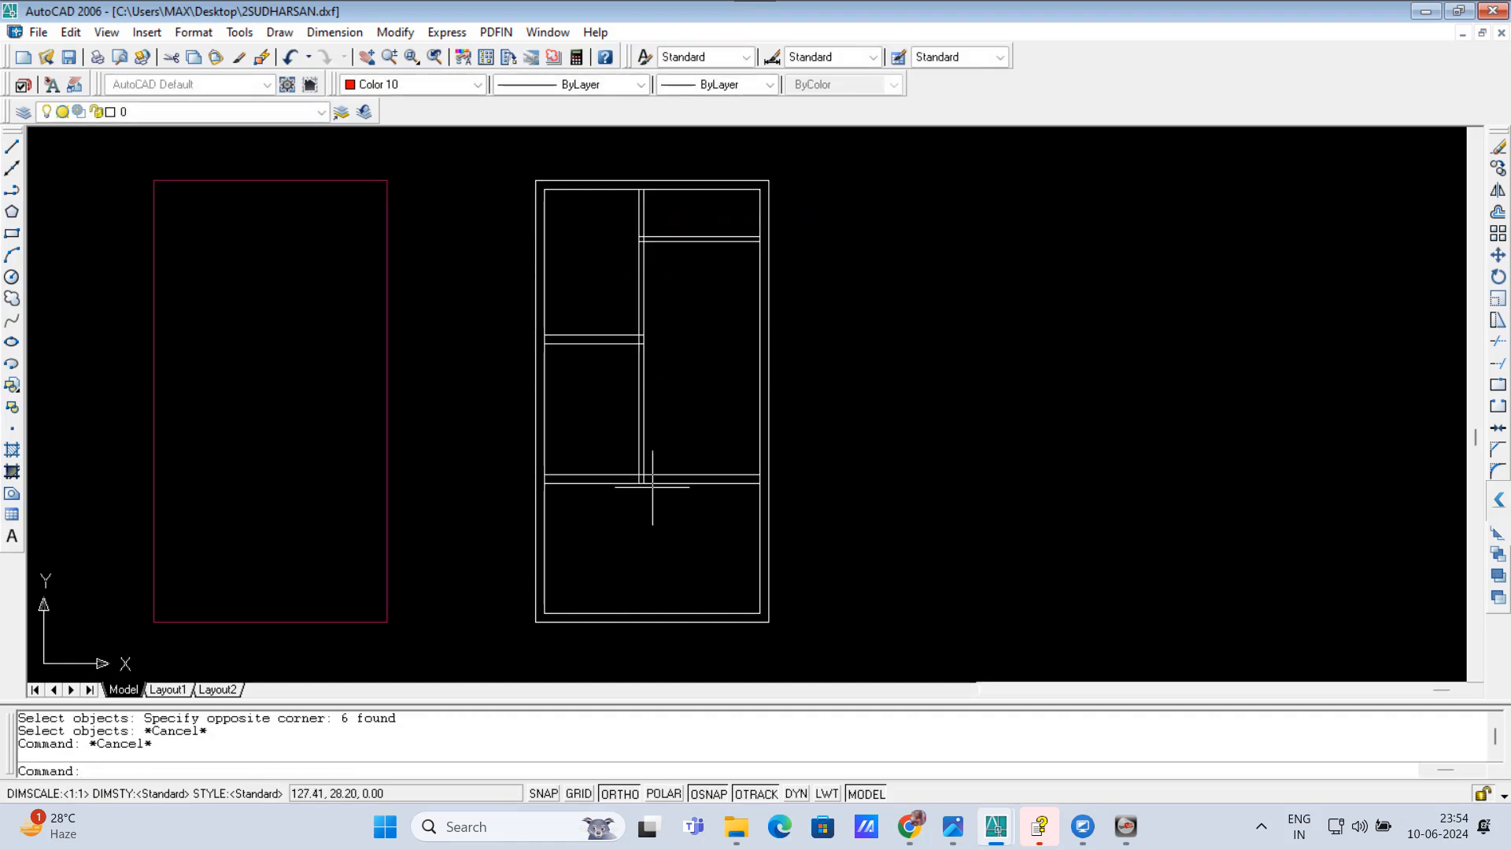
key(Return)
click(663, 526)
click(599, 164)
key(Escape)
scroll(696, 370, down, 5)
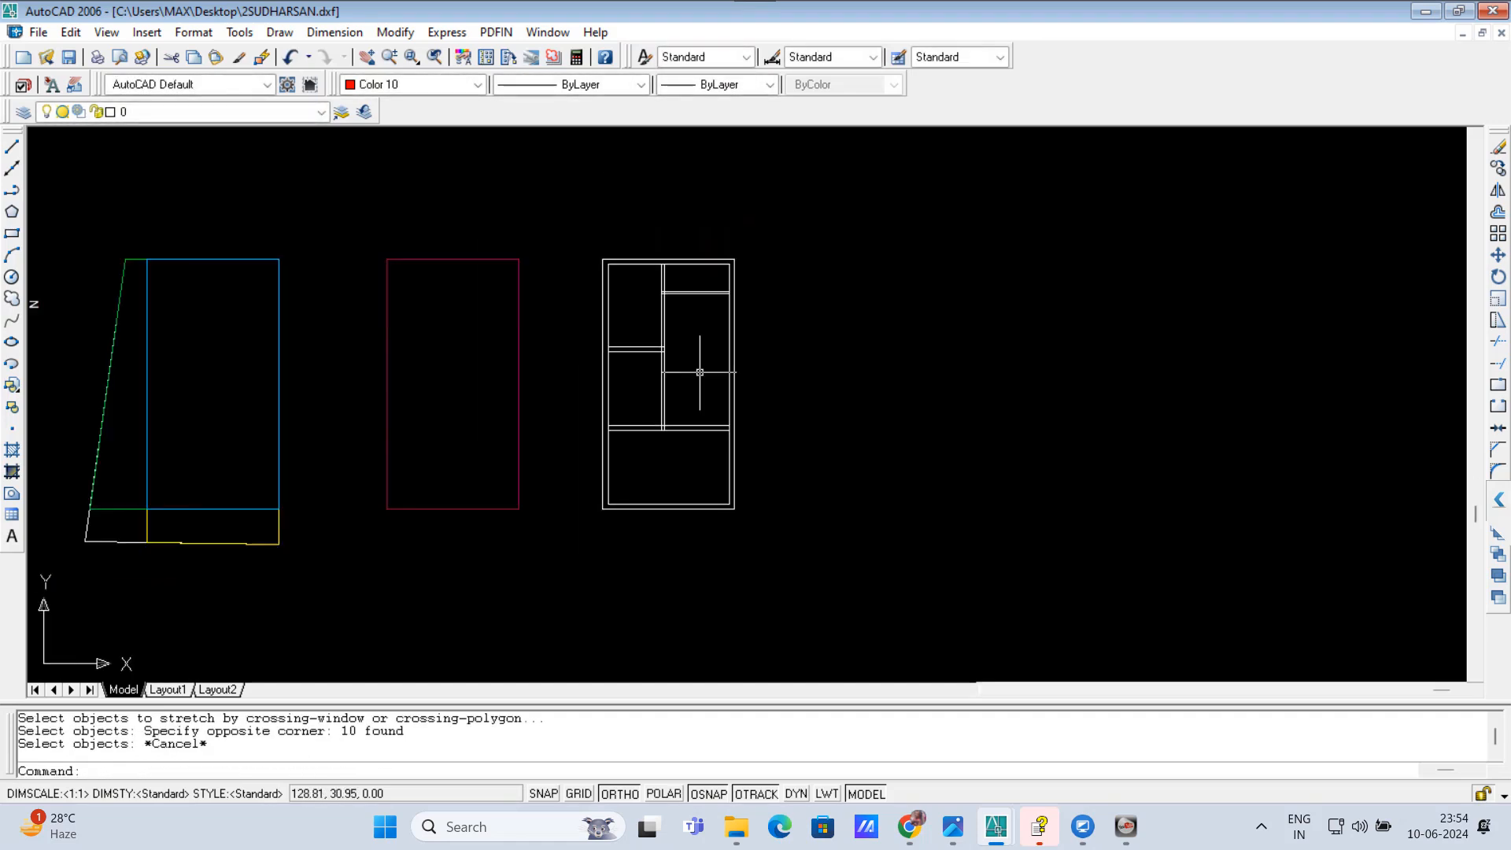
scroll(687, 366, up, 3)
scroll(687, 365, up, 1)
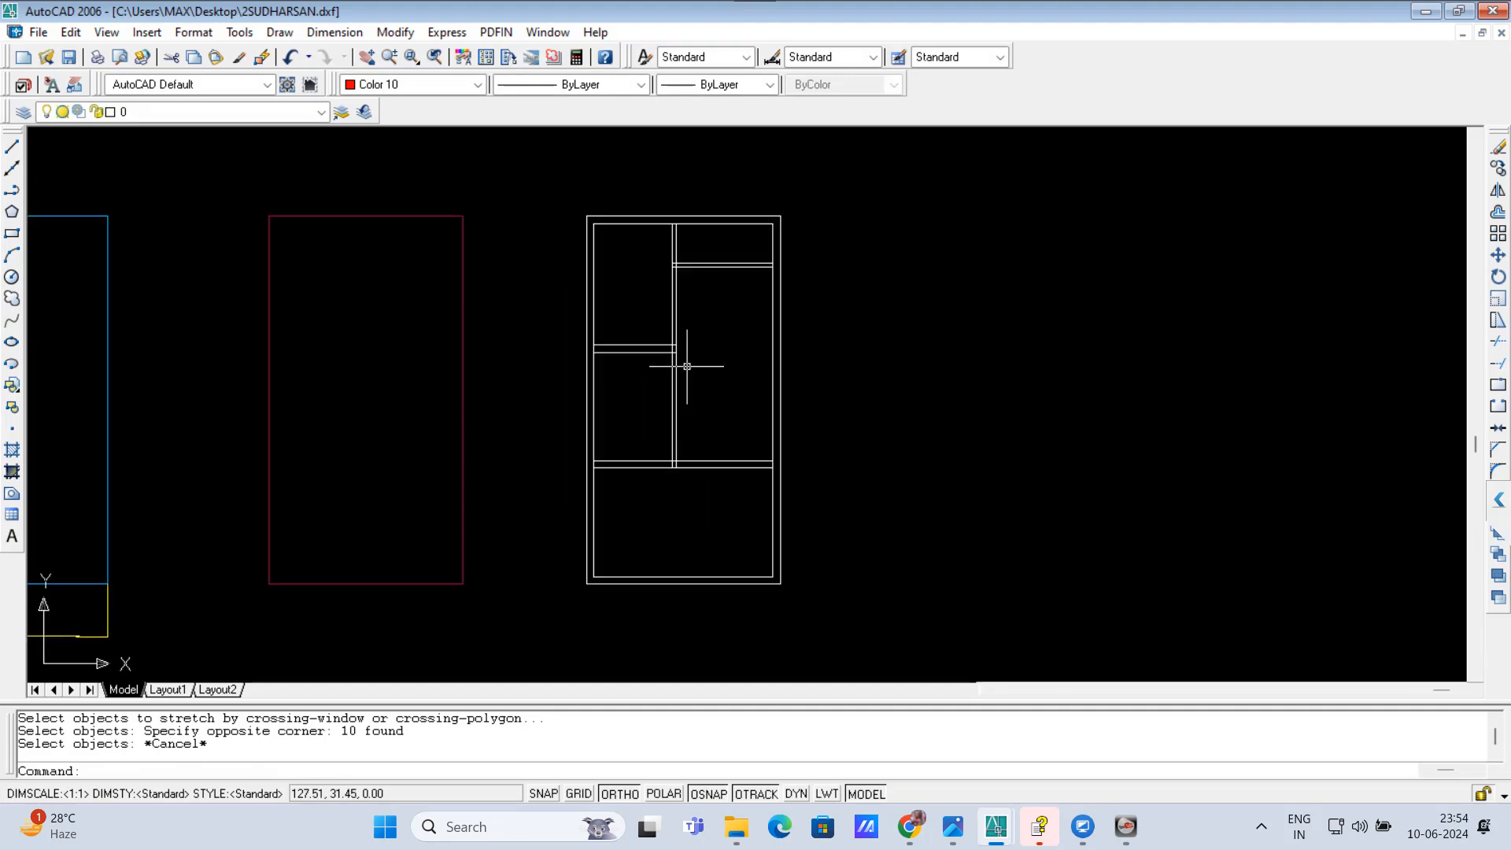
click(672, 408)
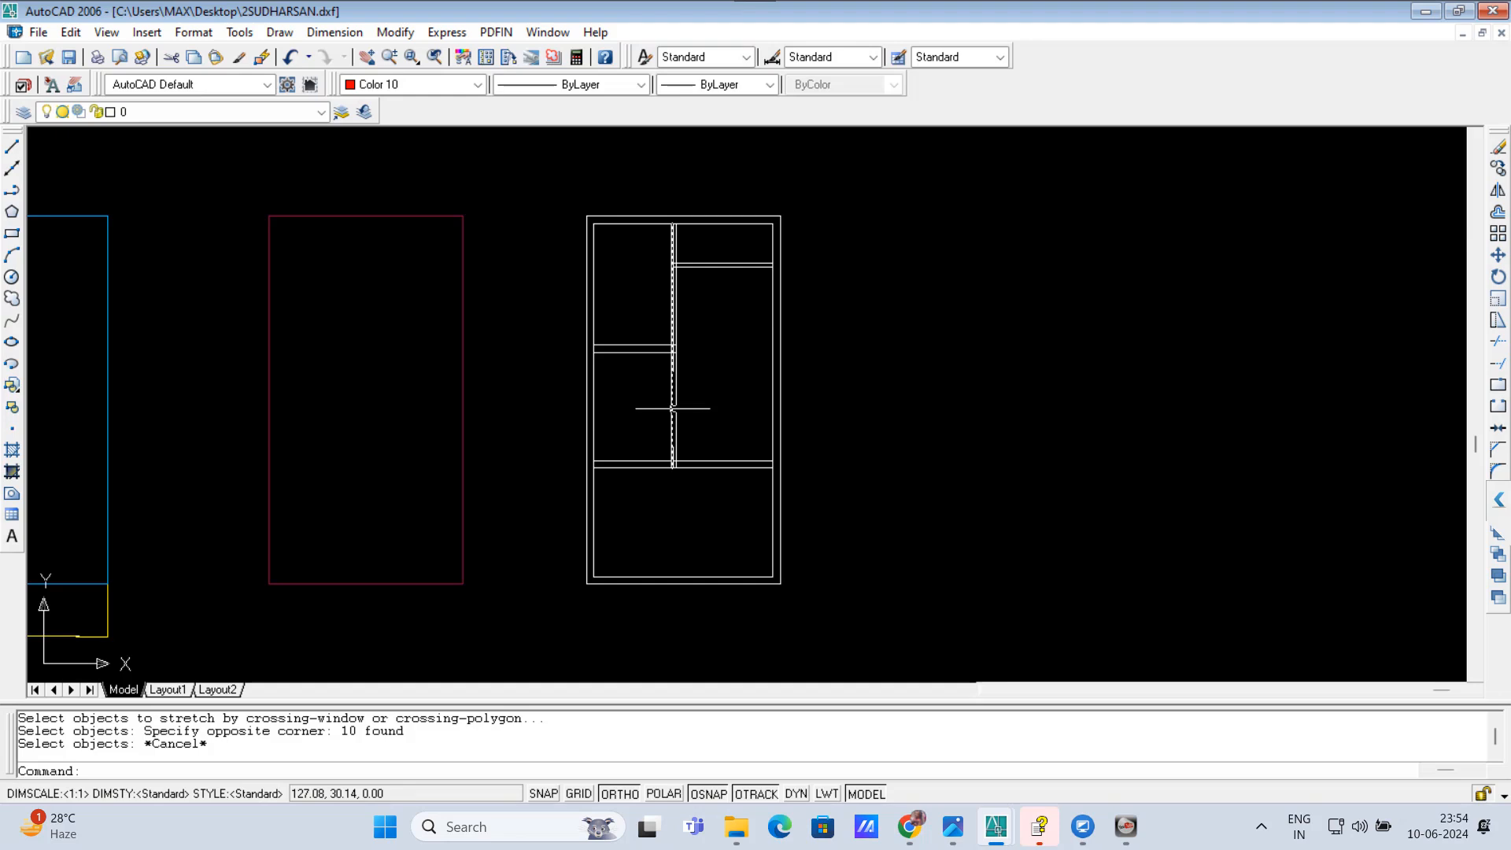
key(Escape)
key(Escape)
text(s)
key(Return)
click(689, 502)
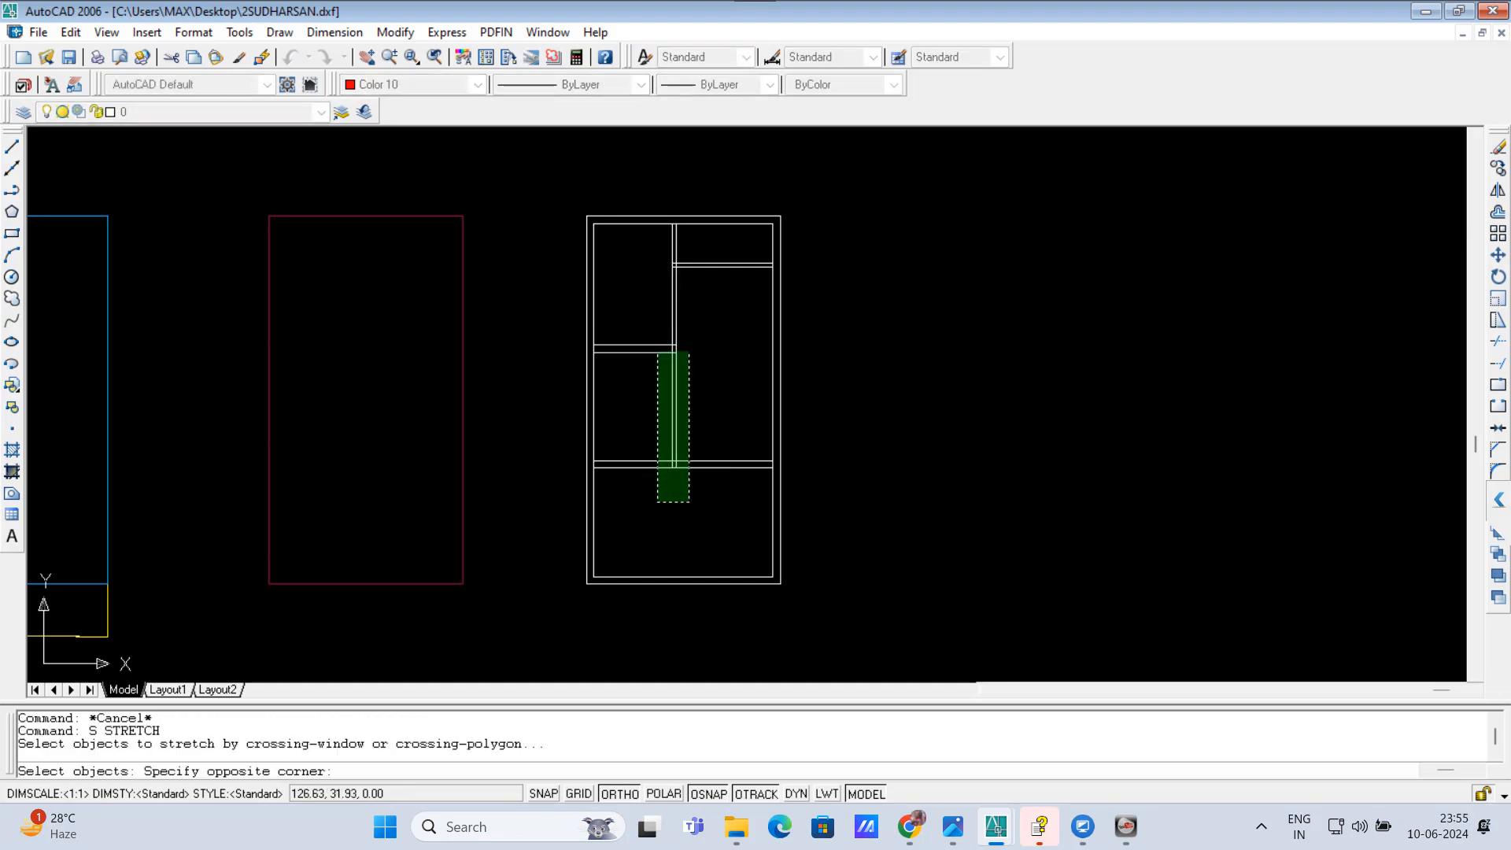
click(642, 249)
key(Return)
click(698, 315)
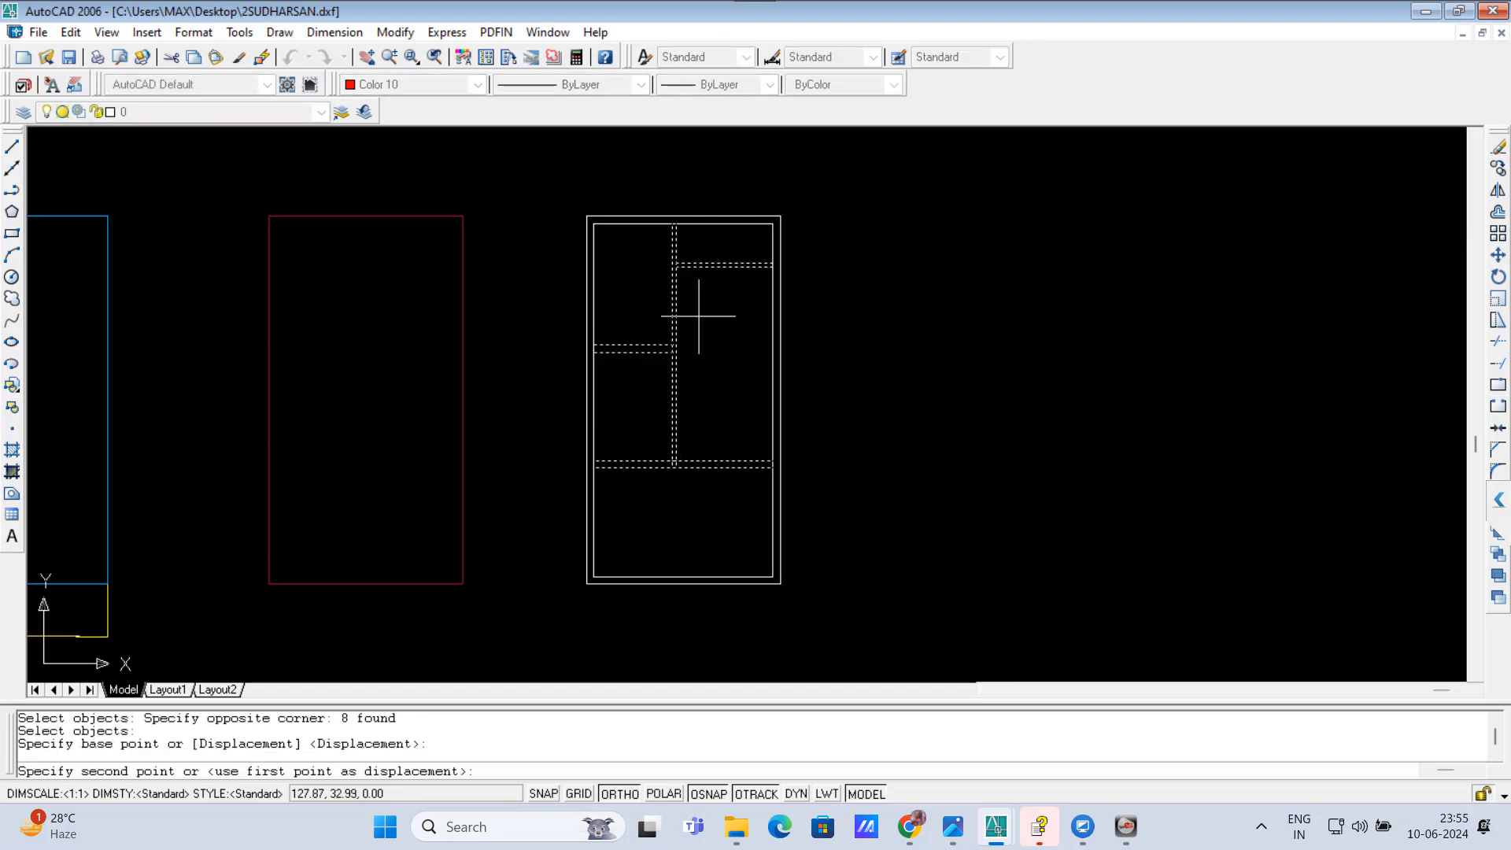
key(Escape)
Step: Stretch the whole vertical partition, with the cross-wall ends that meet it, slightly to the right
key(Return)
click(698, 504)
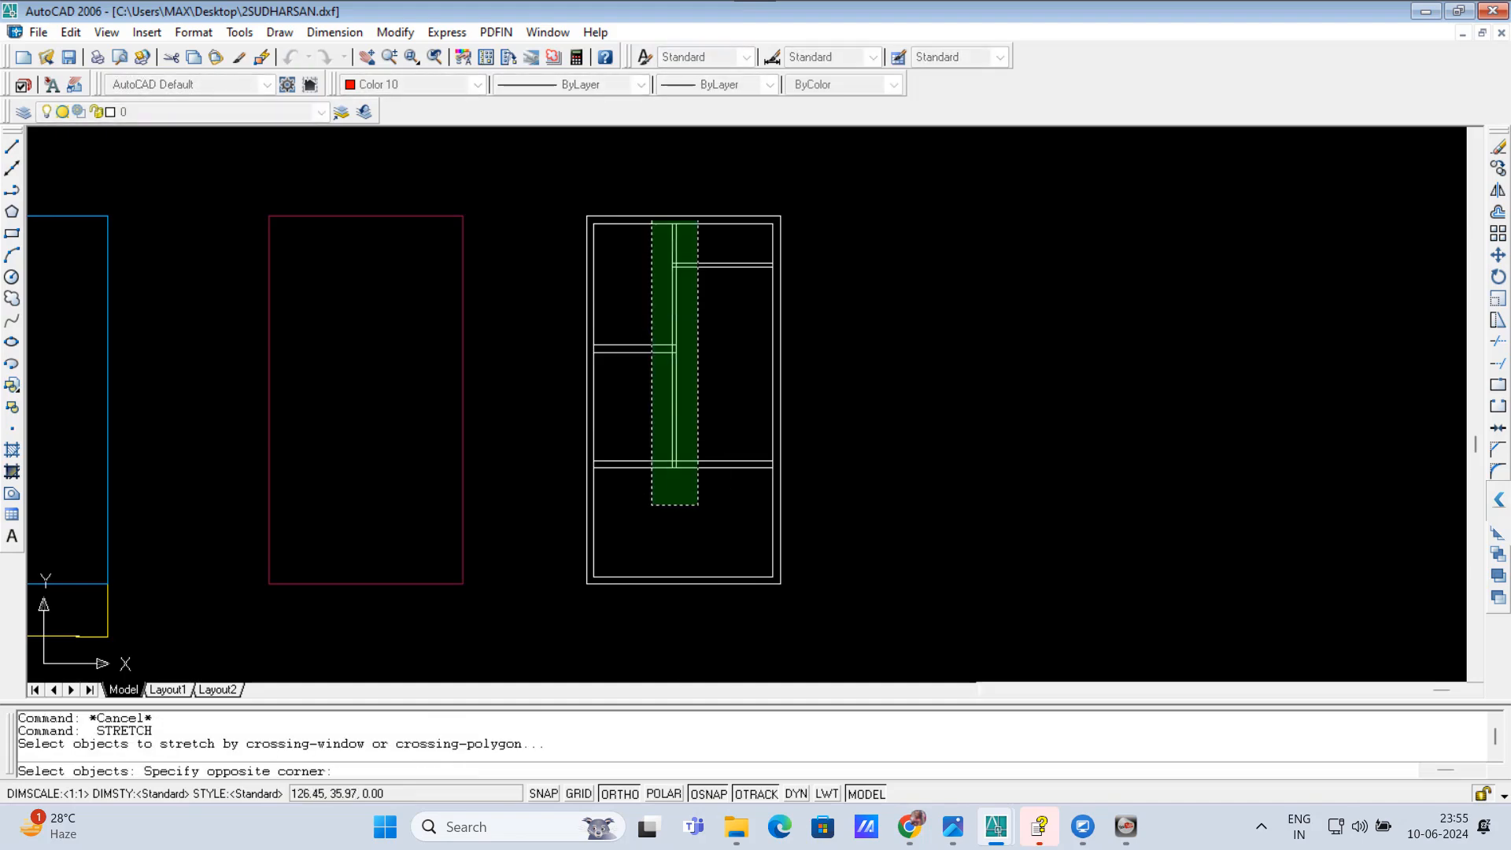
click(651, 221)
key(Return)
click(680, 346)
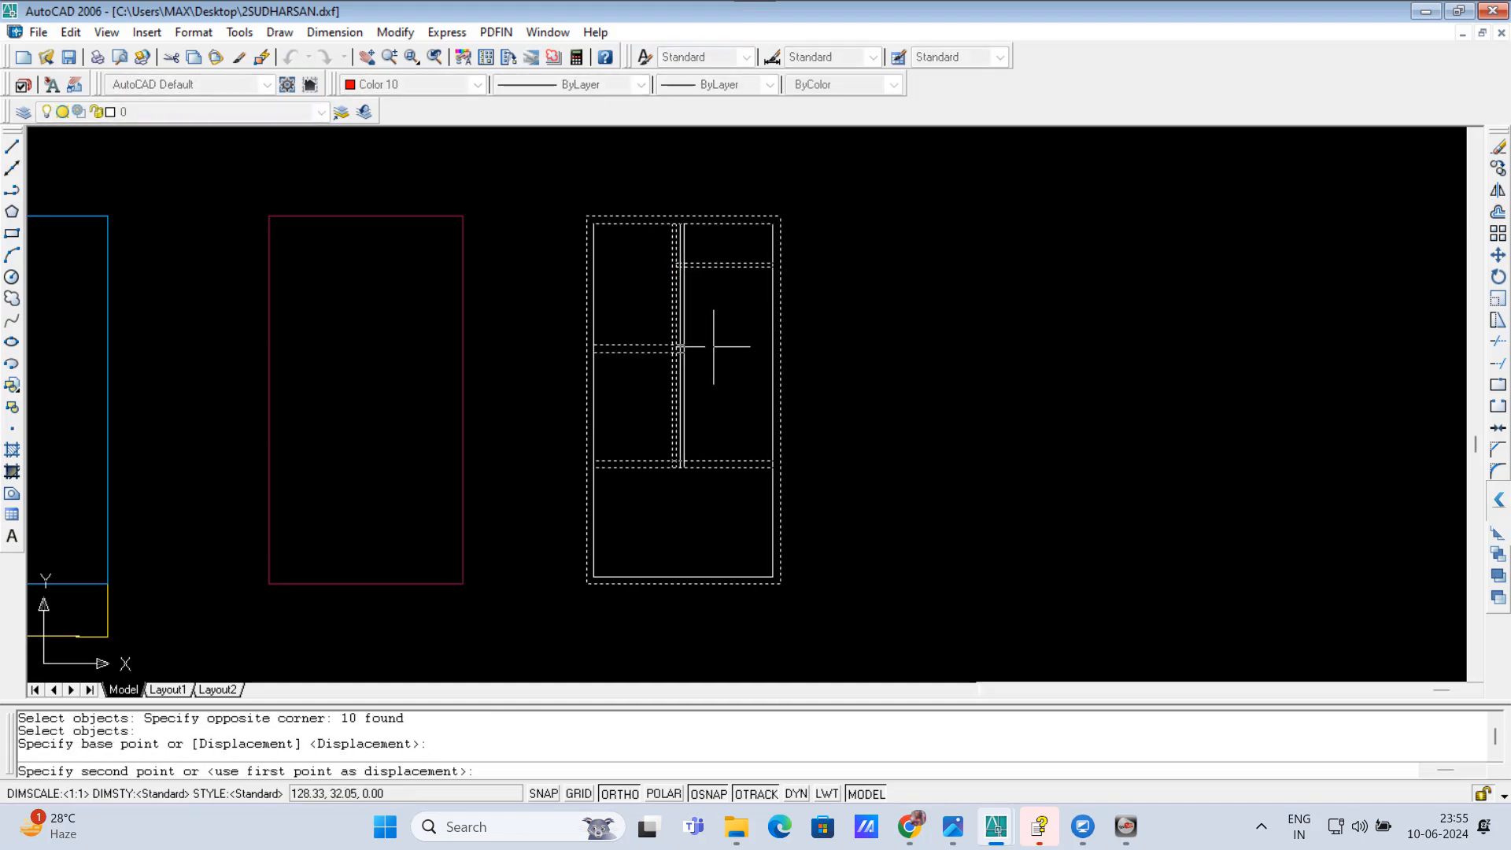
click(715, 346)
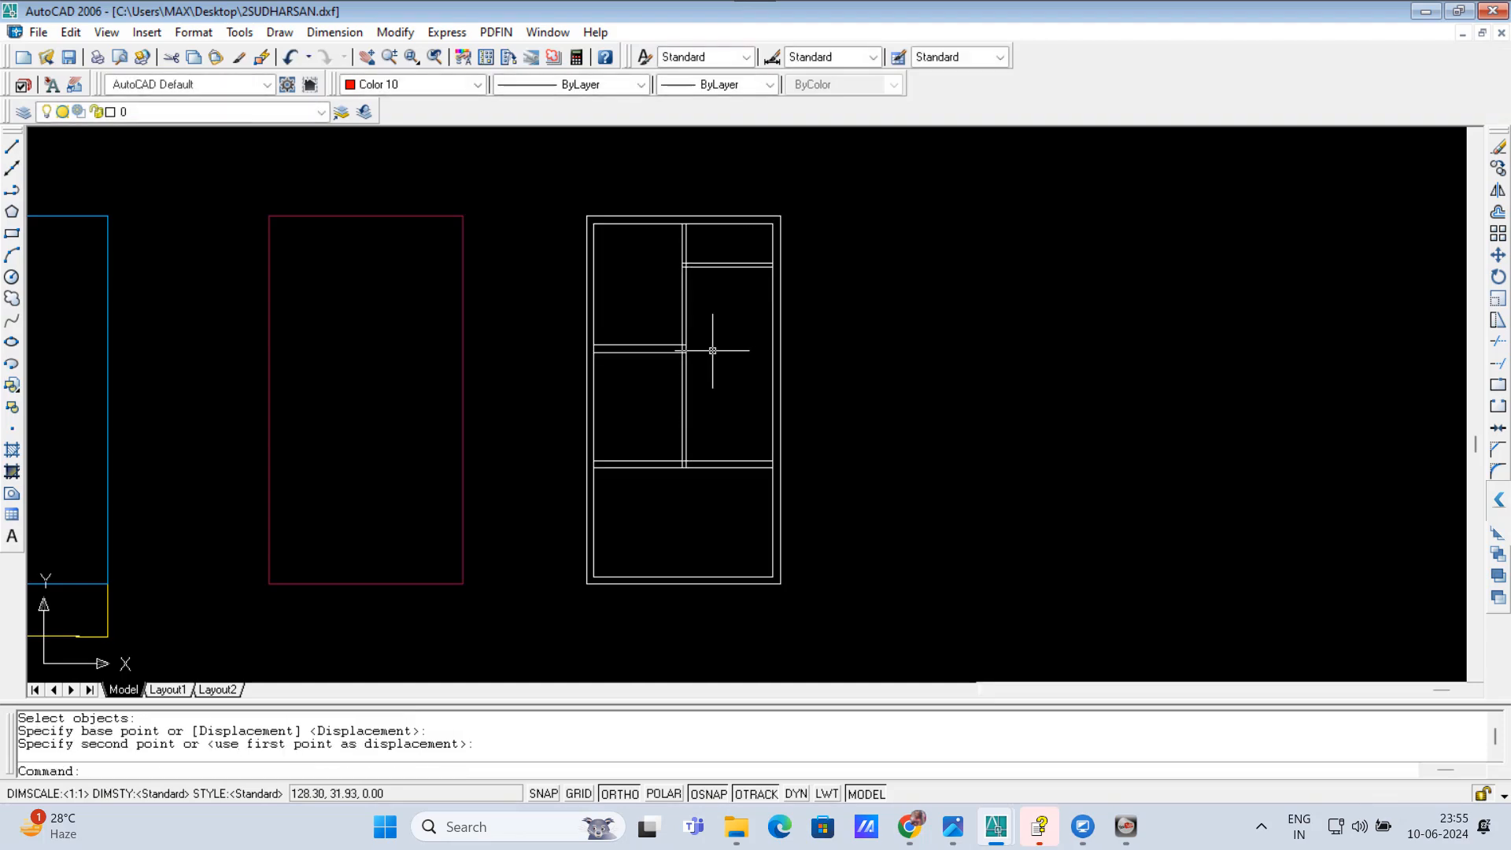
Step: Stretch the full-width lower cross wall and the partition's foot a little further down
scroll(711, 346, down, 1)
scroll(736, 450, up, 2)
key(Return)
click(863, 516)
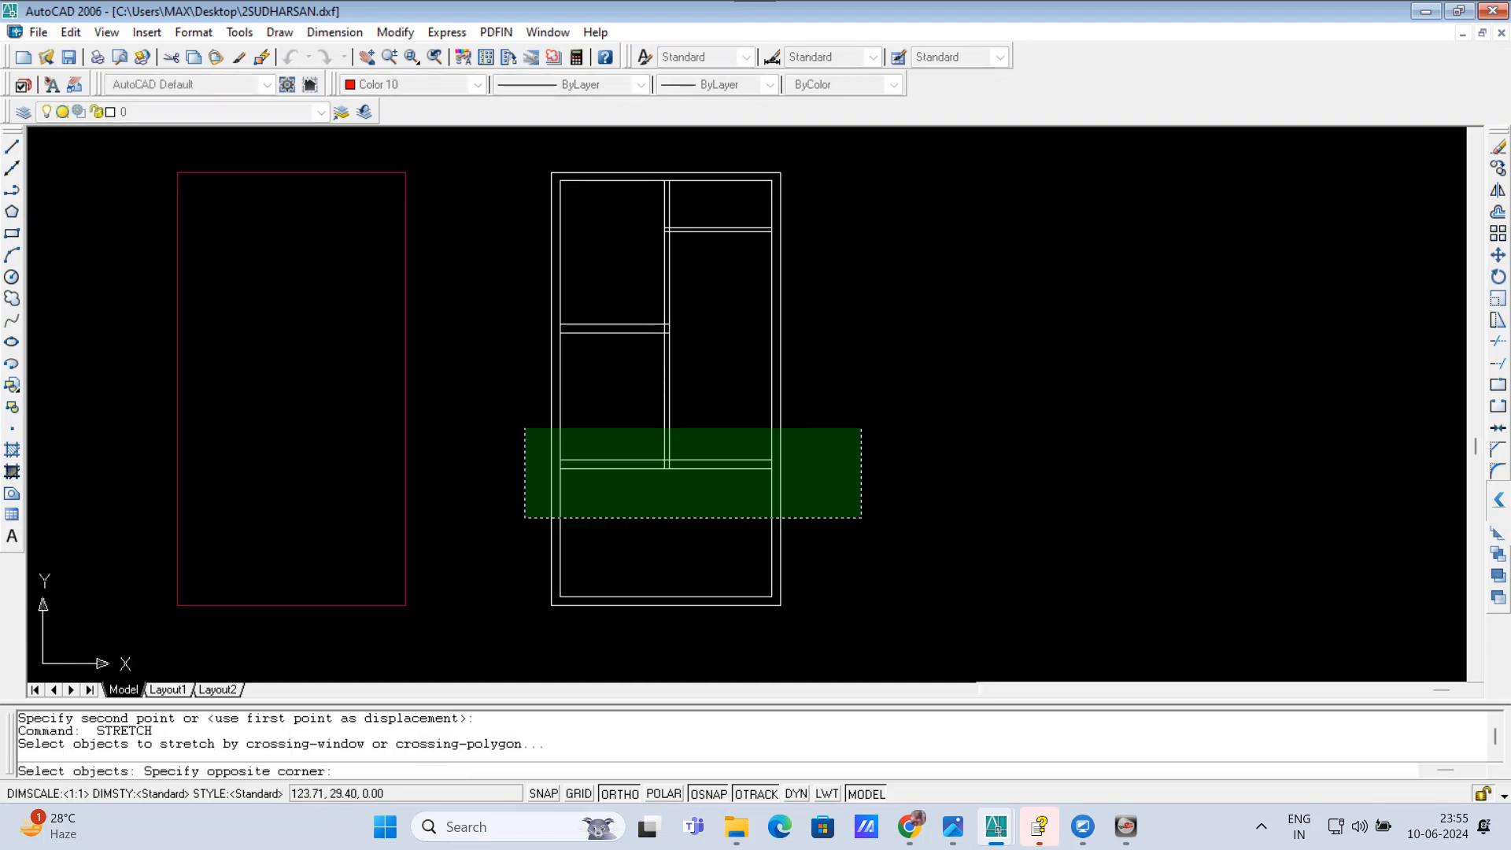
click(476, 408)
key(Return)
click(486, 394)
click(488, 417)
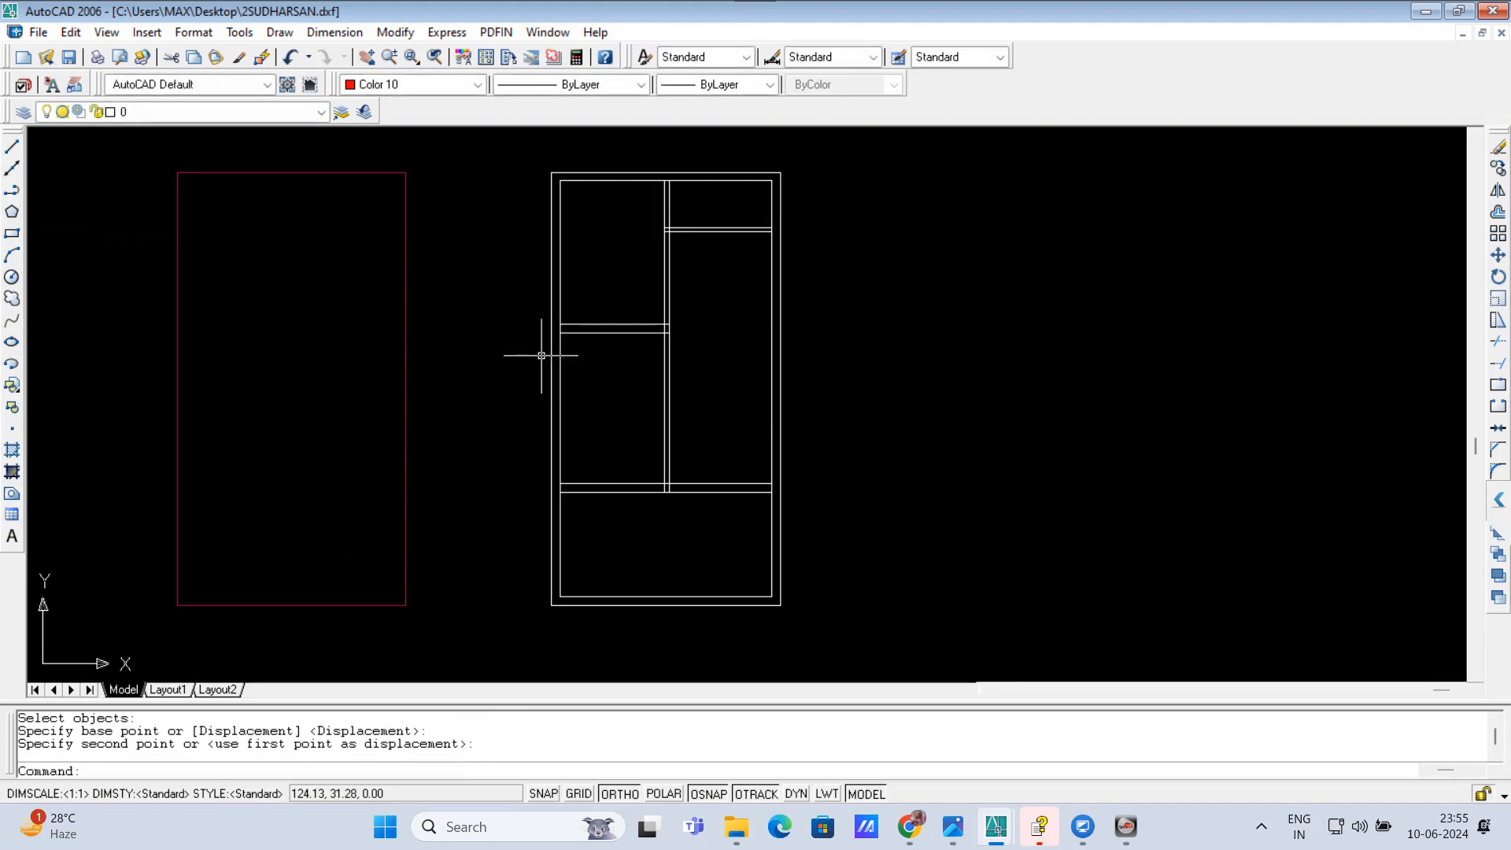
Step: Move the two lines of the left cross wall upward to enlarge the lower left room
click(642, 370)
click(614, 311)
text(M)
key(Return)
click(942, 418)
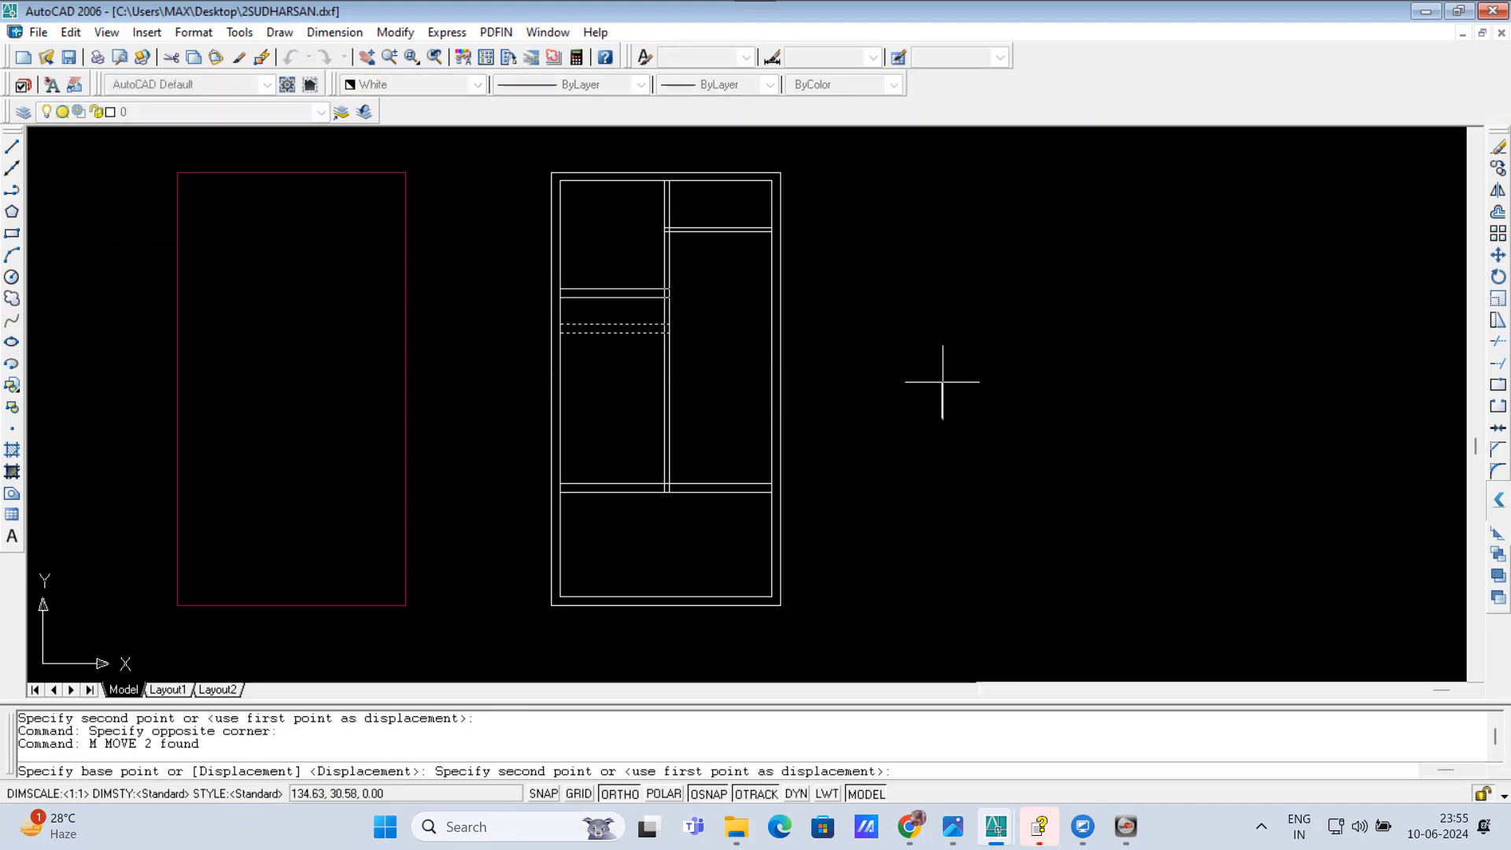
click(940, 384)
scroll(698, 385, down, 1)
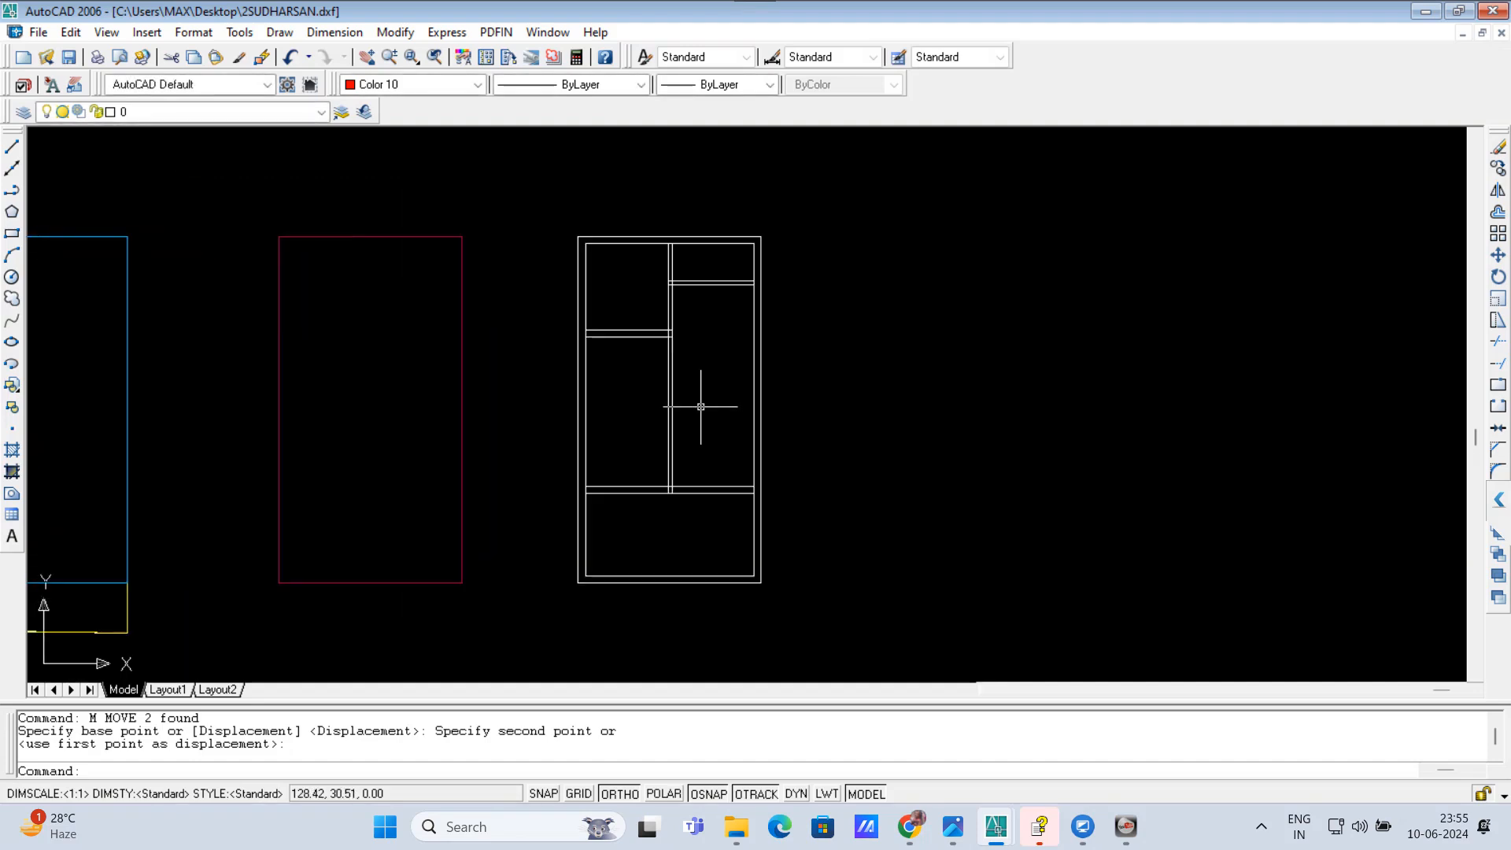
scroll(701, 404, up, 2)
scroll(551, 442, down, 2)
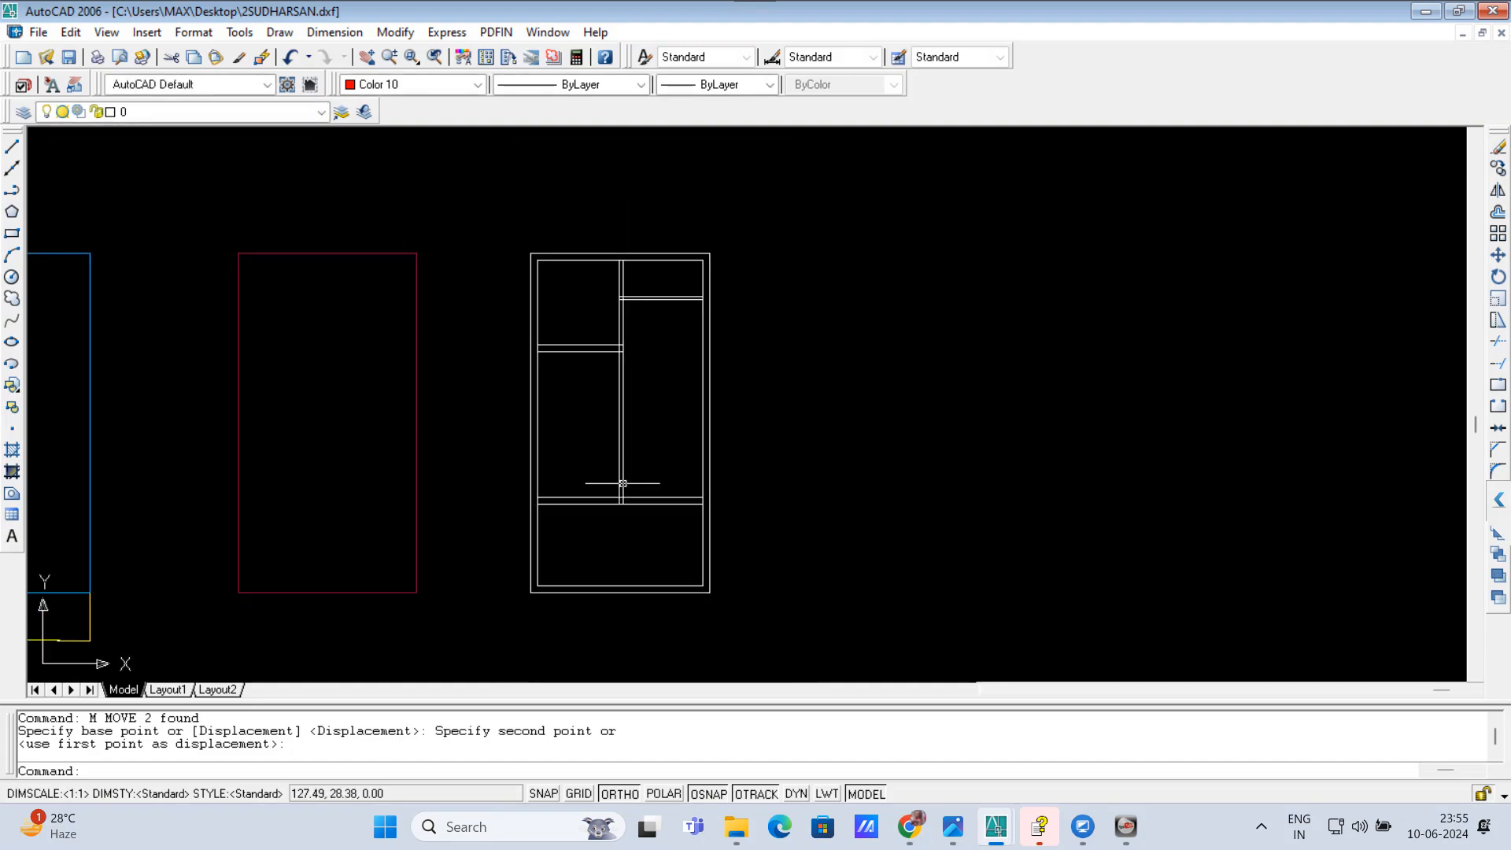
scroll(621, 482, up, 2)
scroll(634, 523, down, 2)
scroll(630, 377, up, 1)
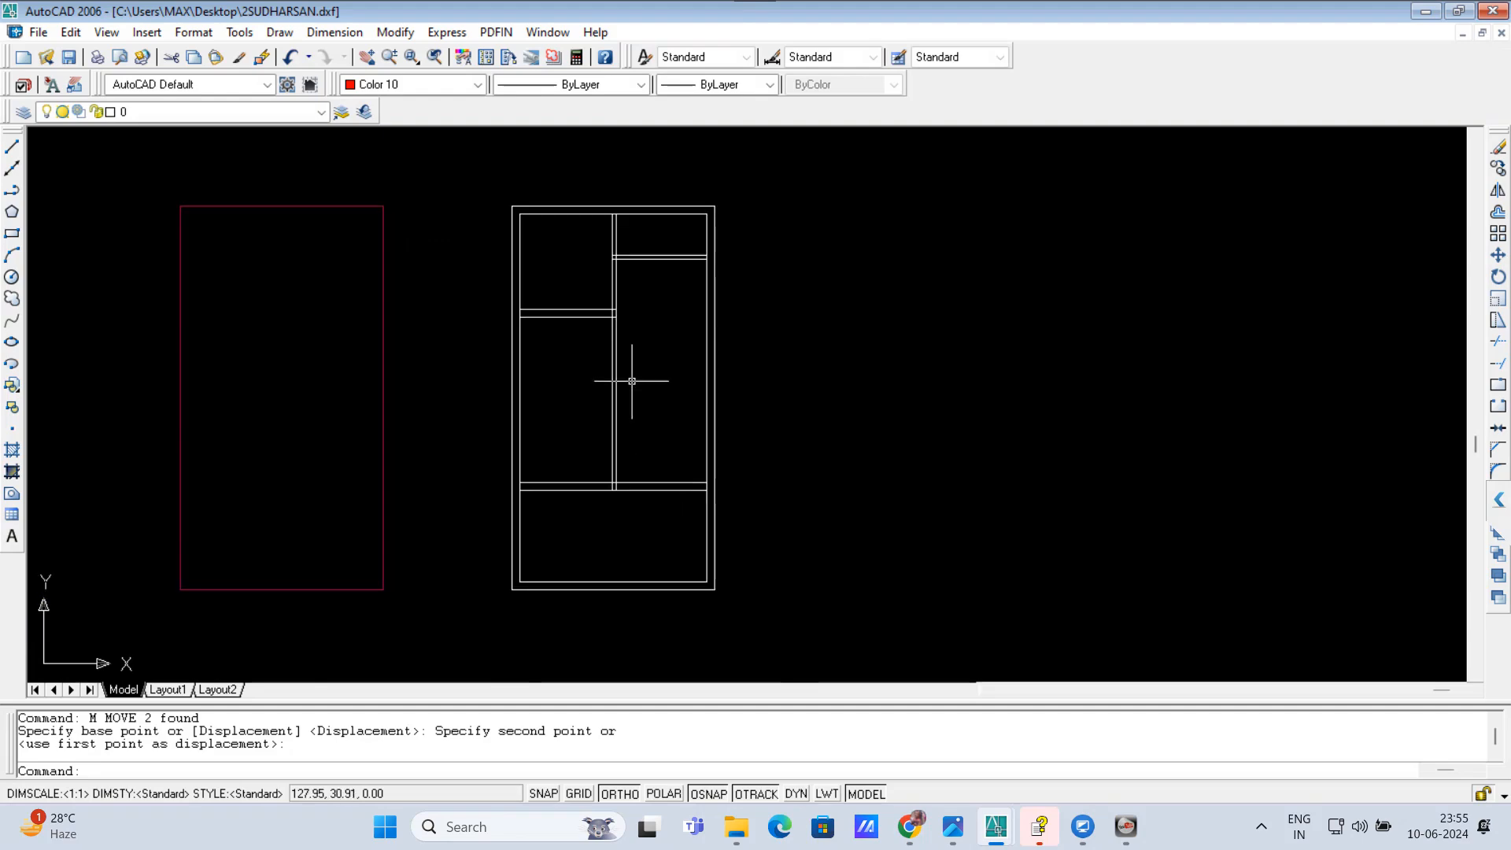
scroll(624, 297, down, 1)
key(Escape)
key(Escape)
key(Escape)
scroll(692, 337, up, 2)
text(s)
key(Return)
click(833, 347)
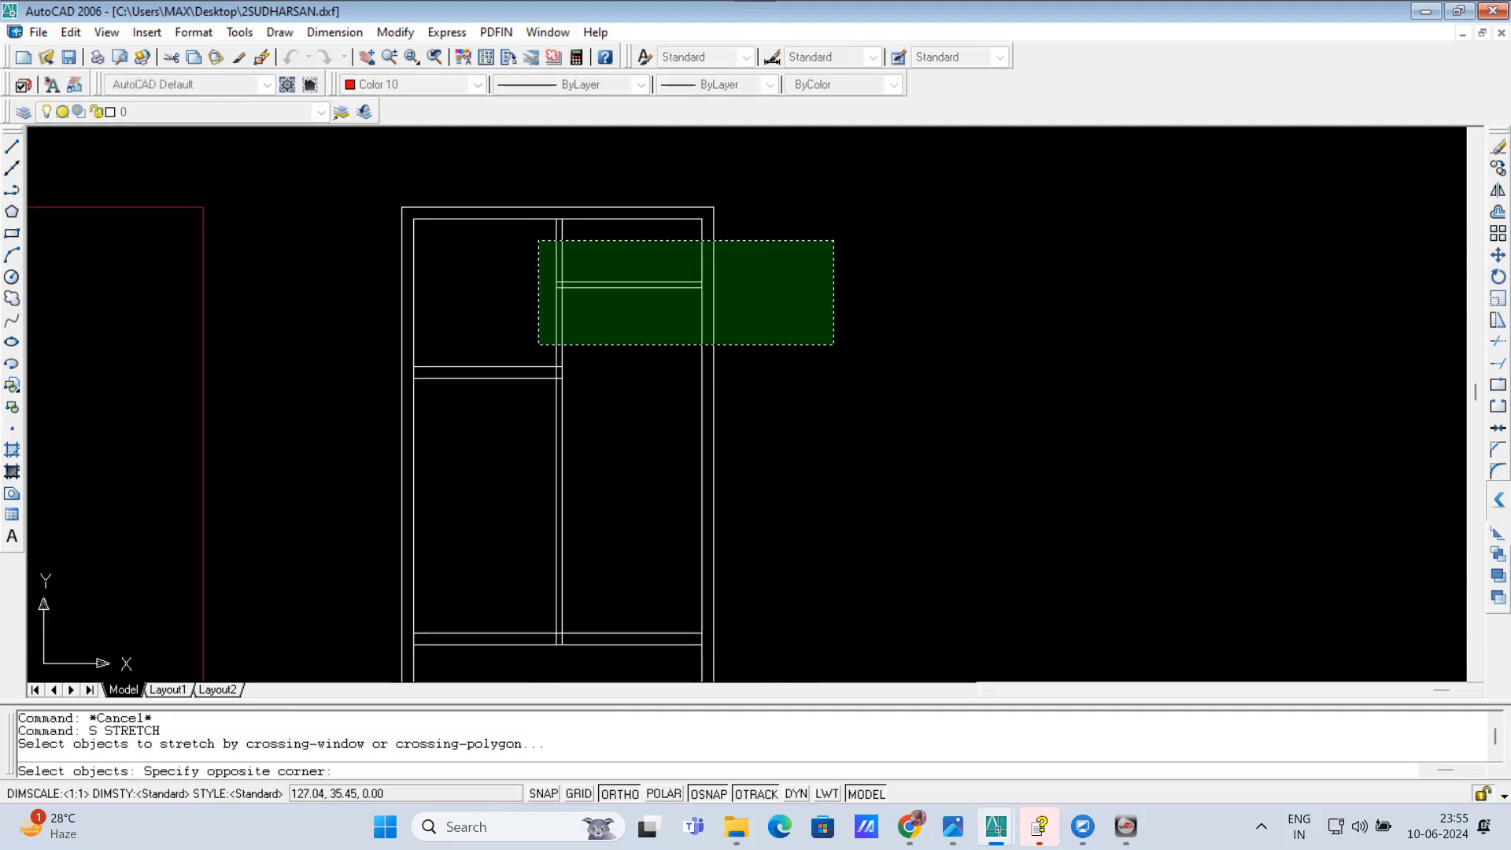
click(539, 236)
key(Return)
click(856, 347)
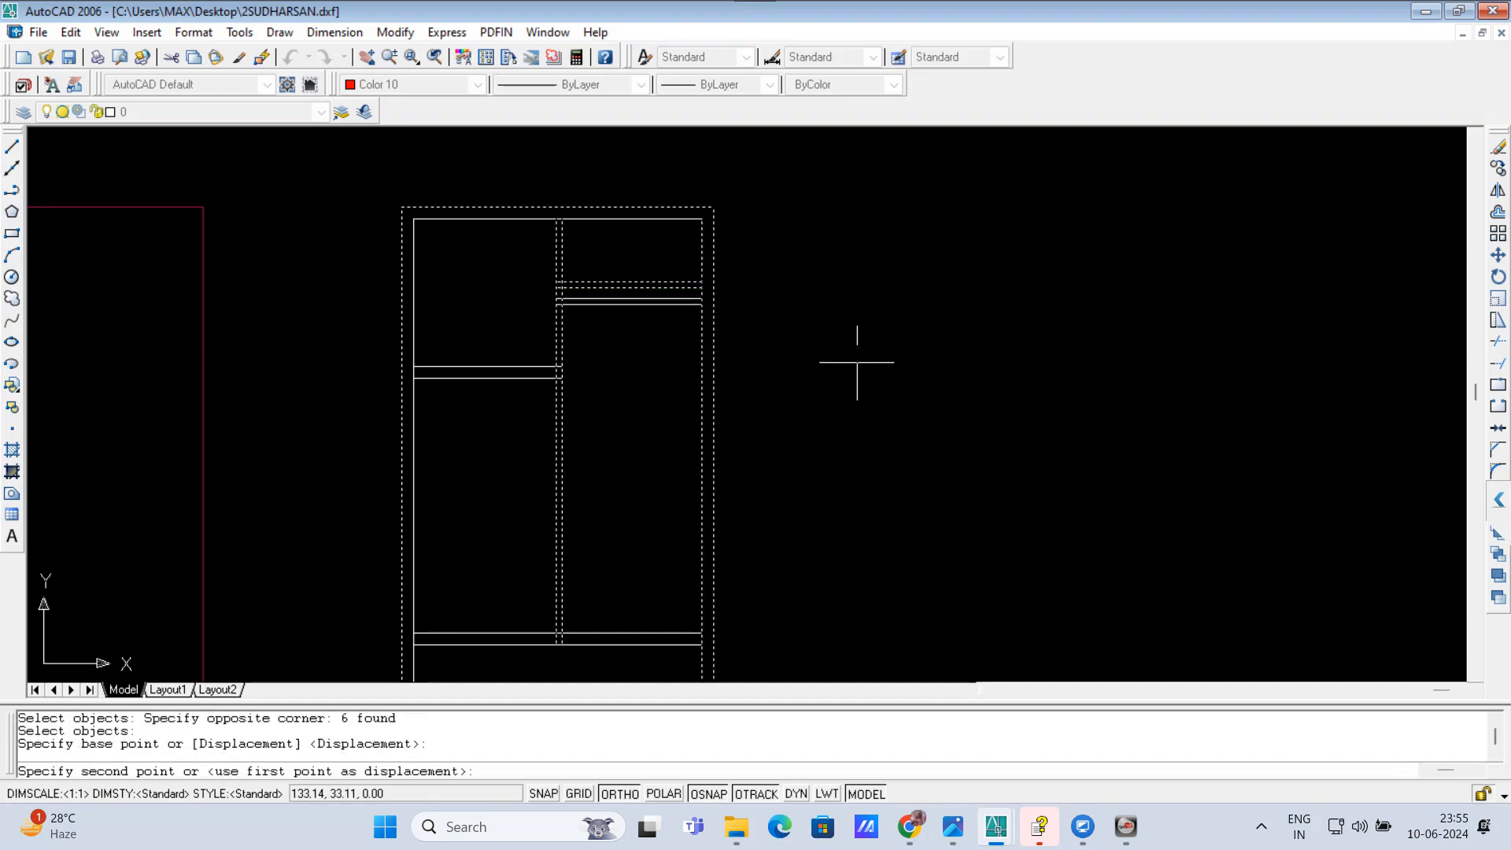
key(Escape)
key(Escape)
scroll(693, 244, down, 1)
scroll(634, 422, up, 1)
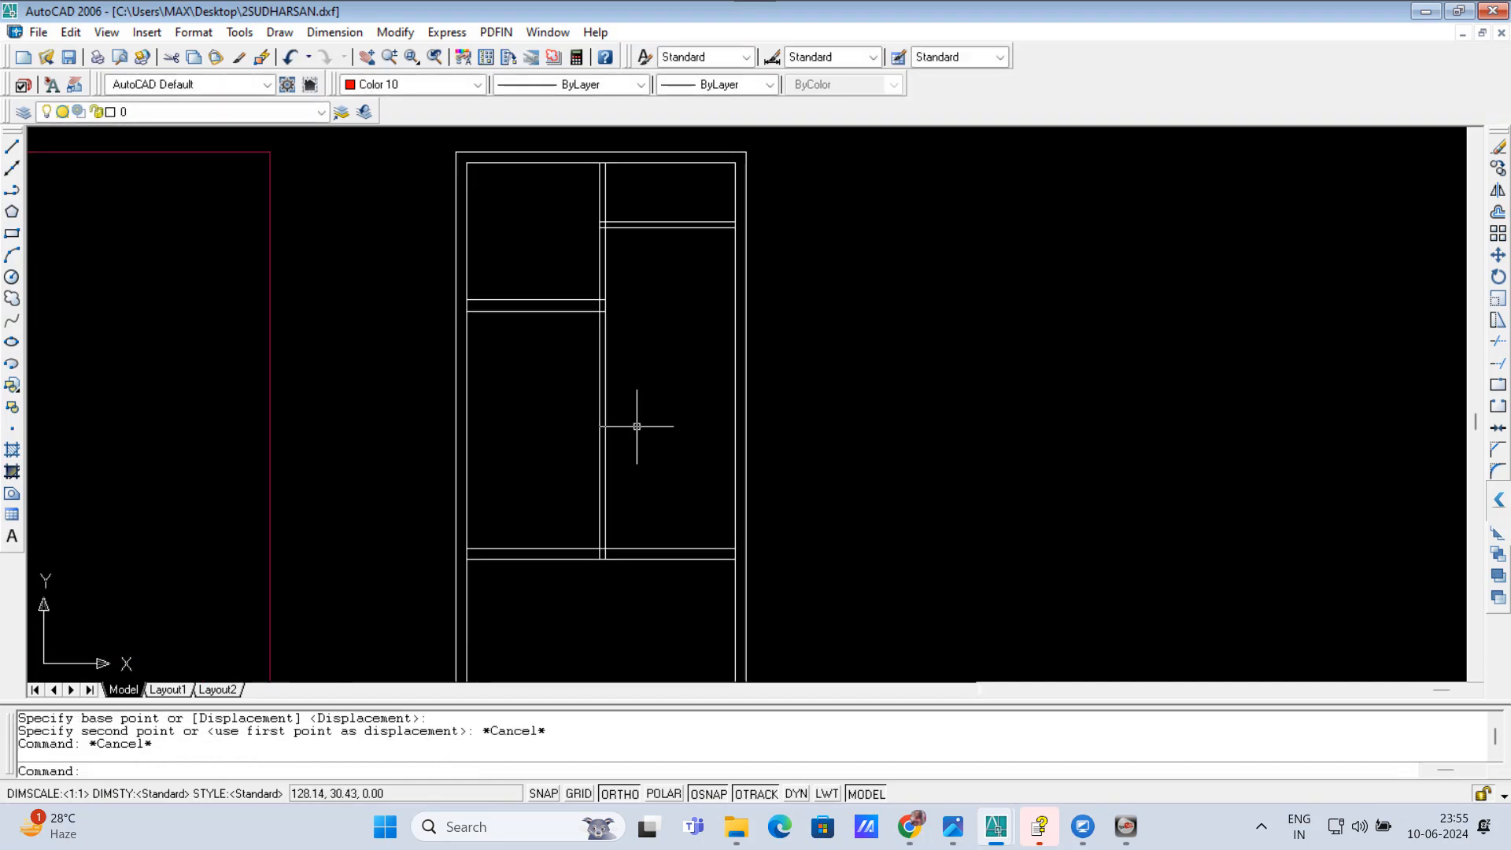
scroll(627, 482, down, 1)
scroll(628, 483, up, 1)
scroll(628, 483, down, 1)
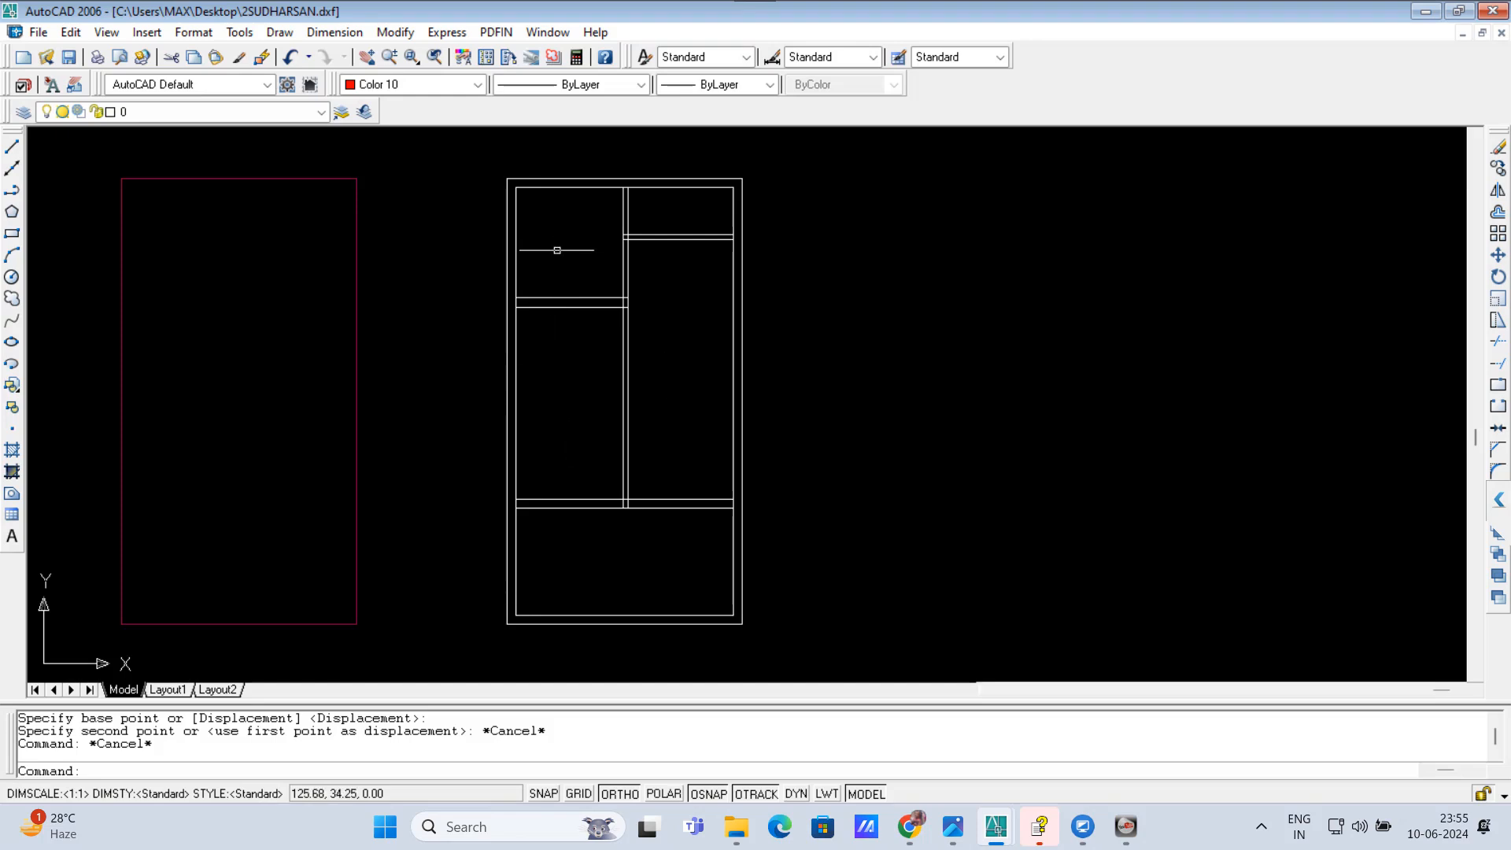
Step: Stretch the left cross wall downward so the upper left room becomes deeper than before
text(S)
key(Return)
click(663, 359)
click(474, 276)
key(Return)
click(469, 290)
click(465, 338)
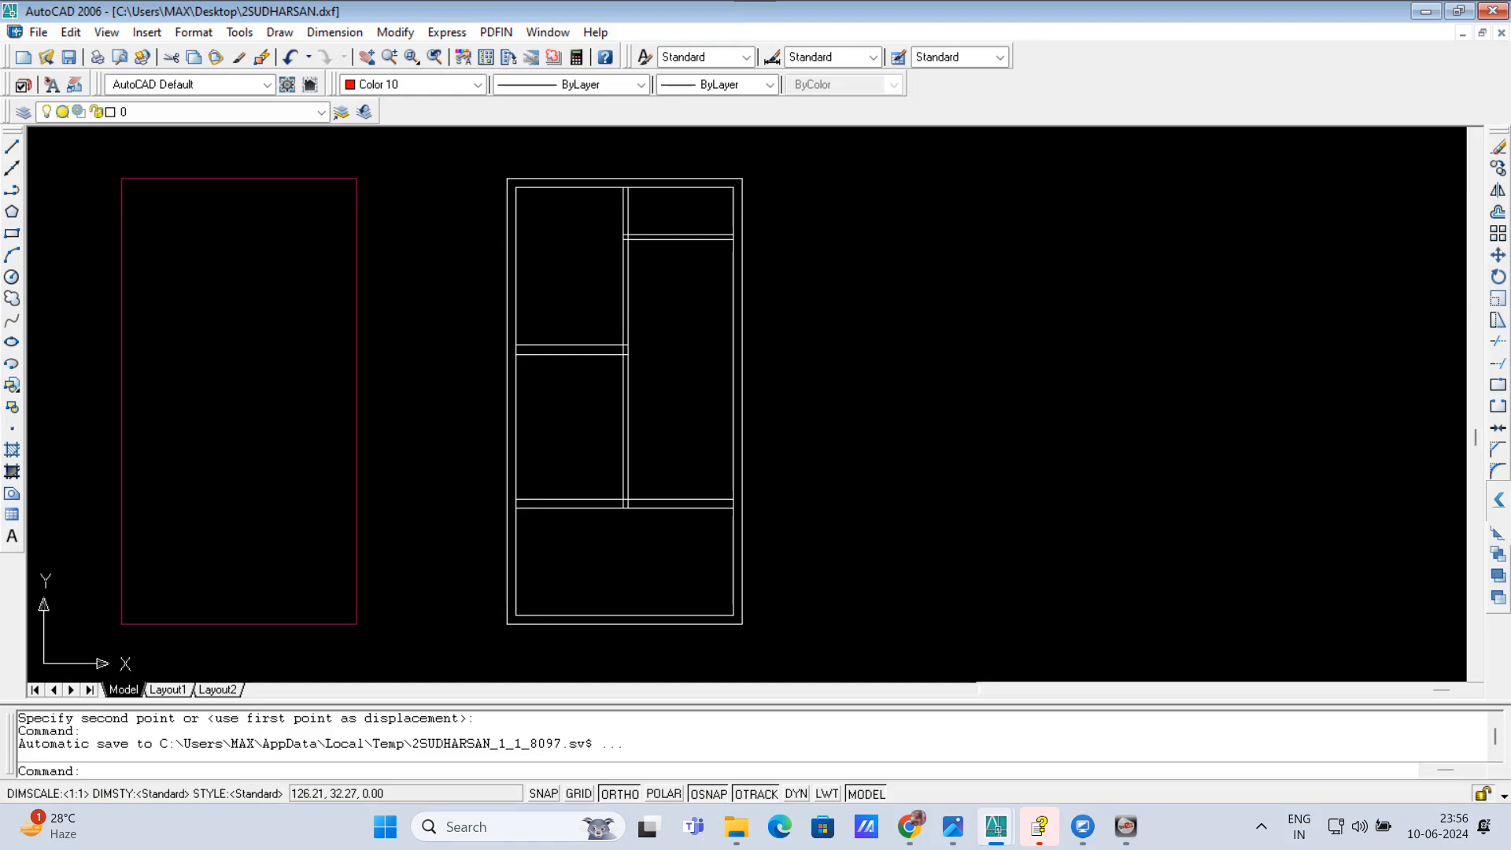
Step: Run the RRR command and choose the FLOOR0 layer with the KITCHEN room parameter
text(WP)
key(BackSpace)
key(BackSpace)
text(RRR)
key(Return)
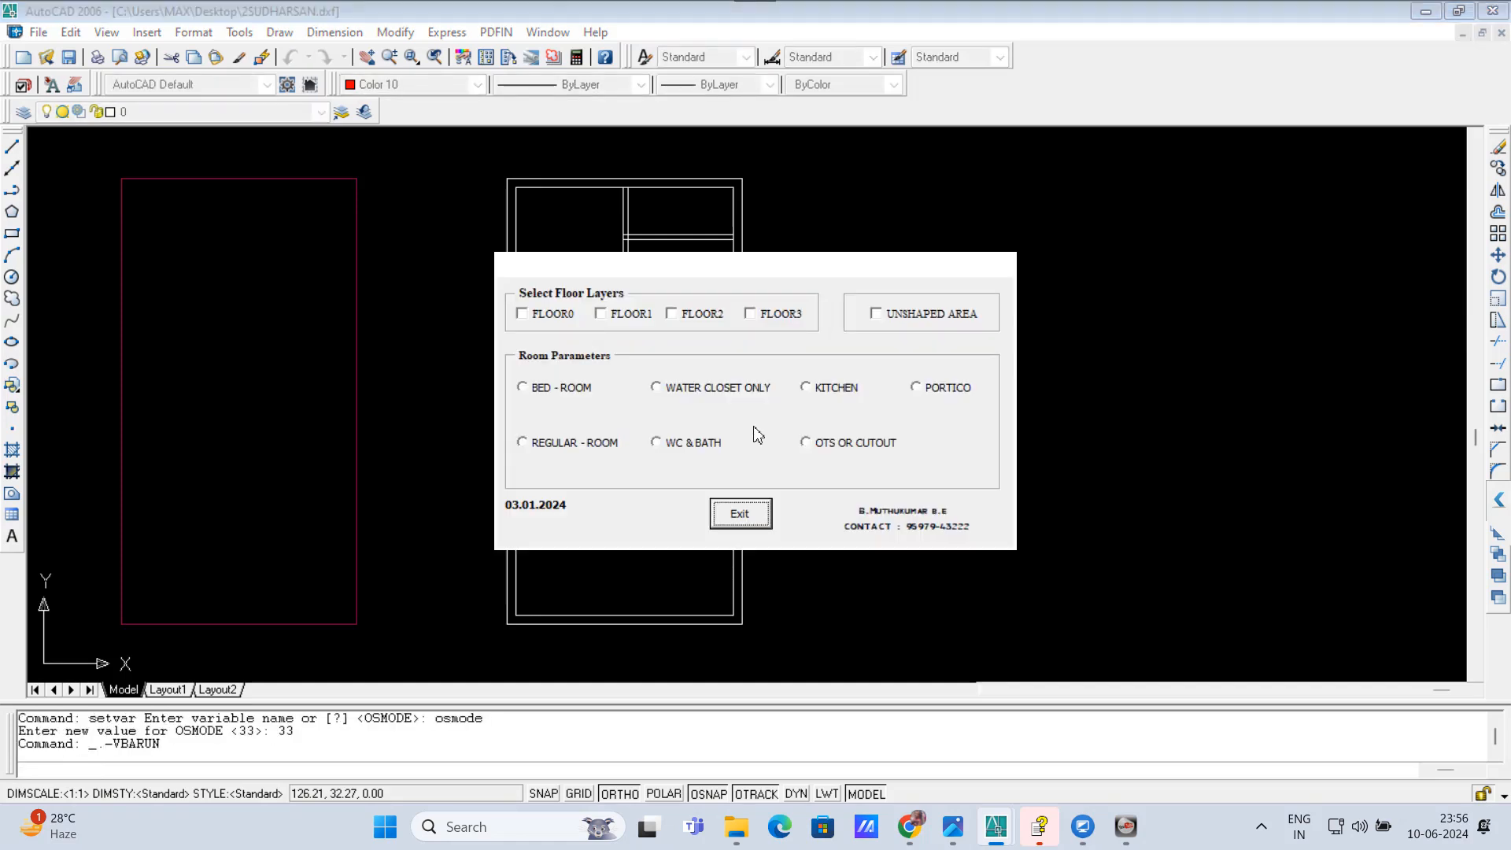
click(527, 321)
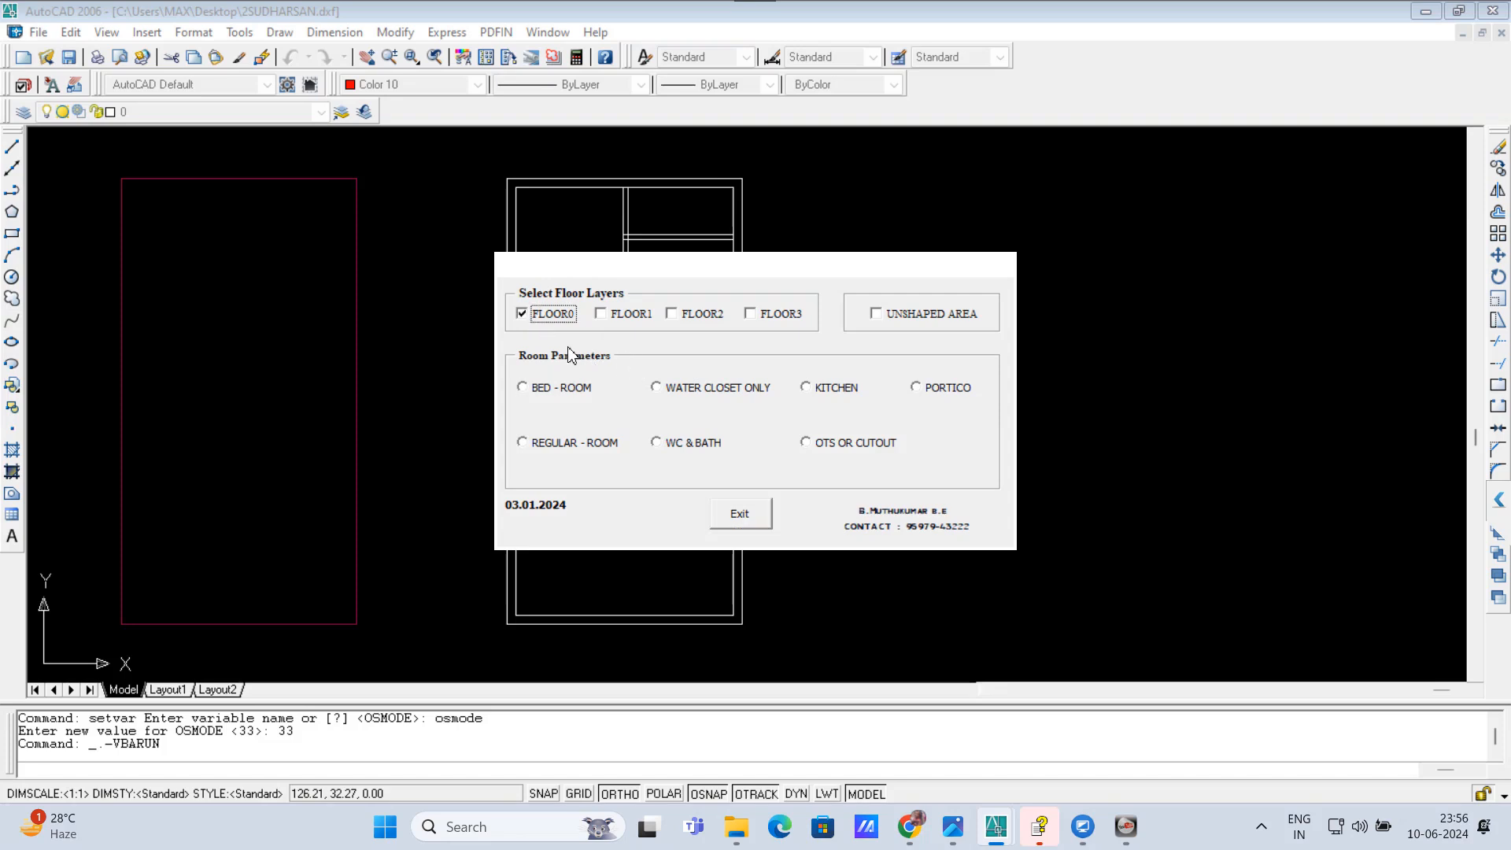
click(806, 388)
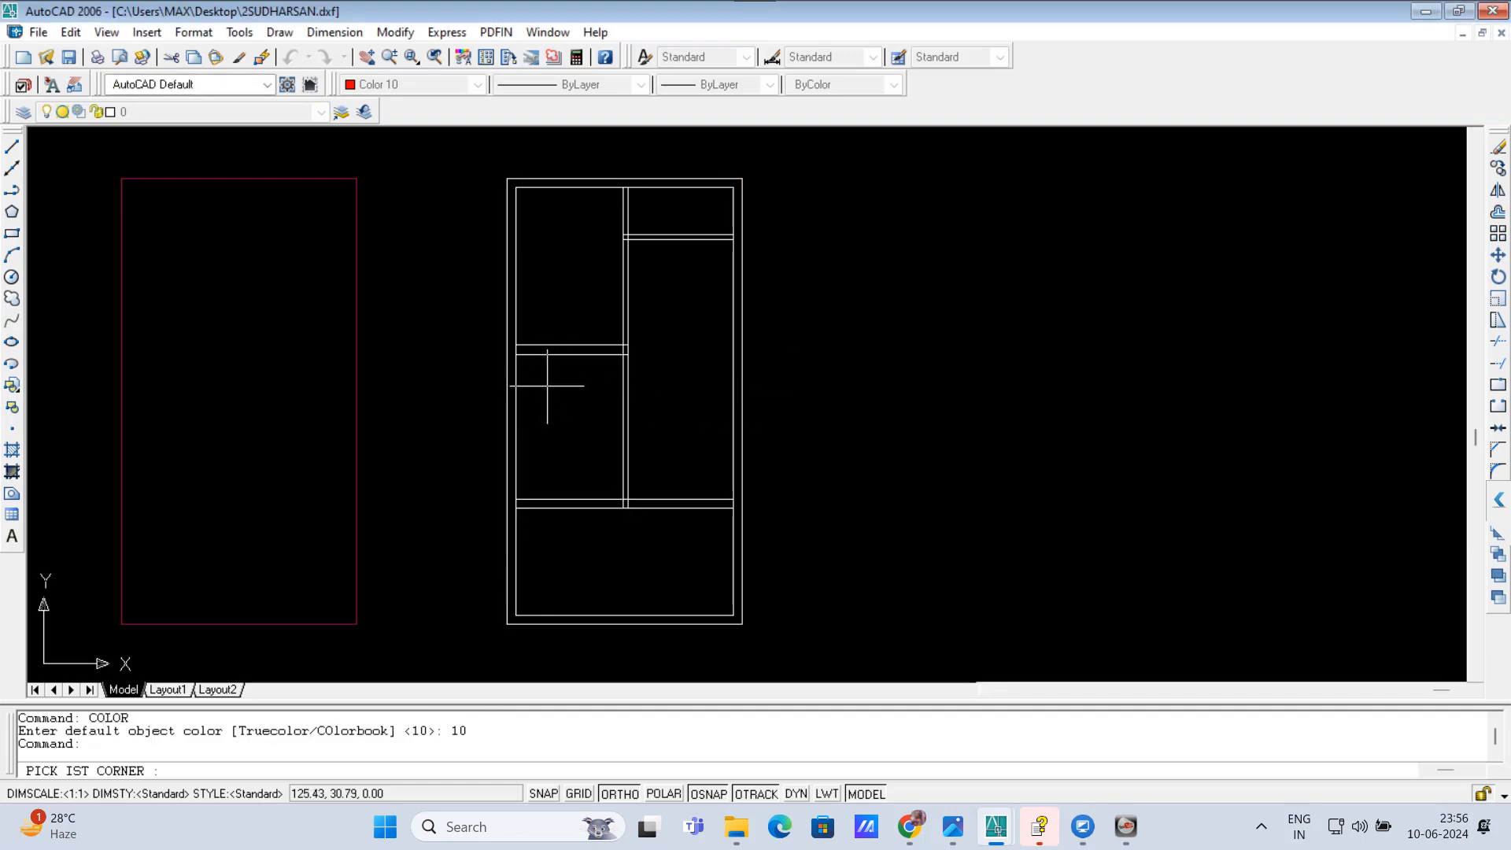
Step: Define the kitchen area by picking opposite inner corners of the room below the left cross wall
click(516, 354)
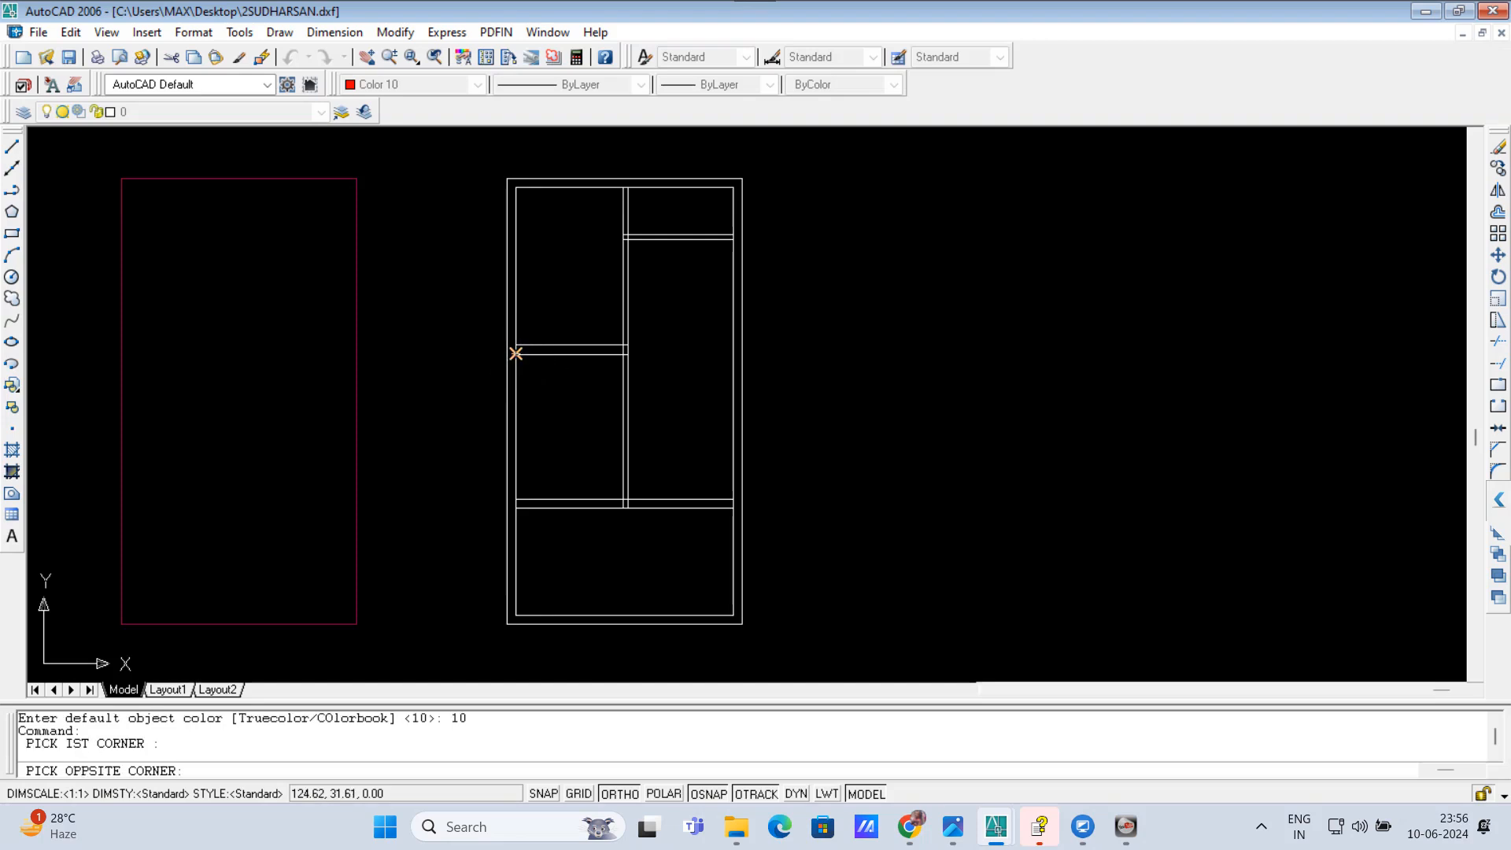
scroll(624, 499, up, 3)
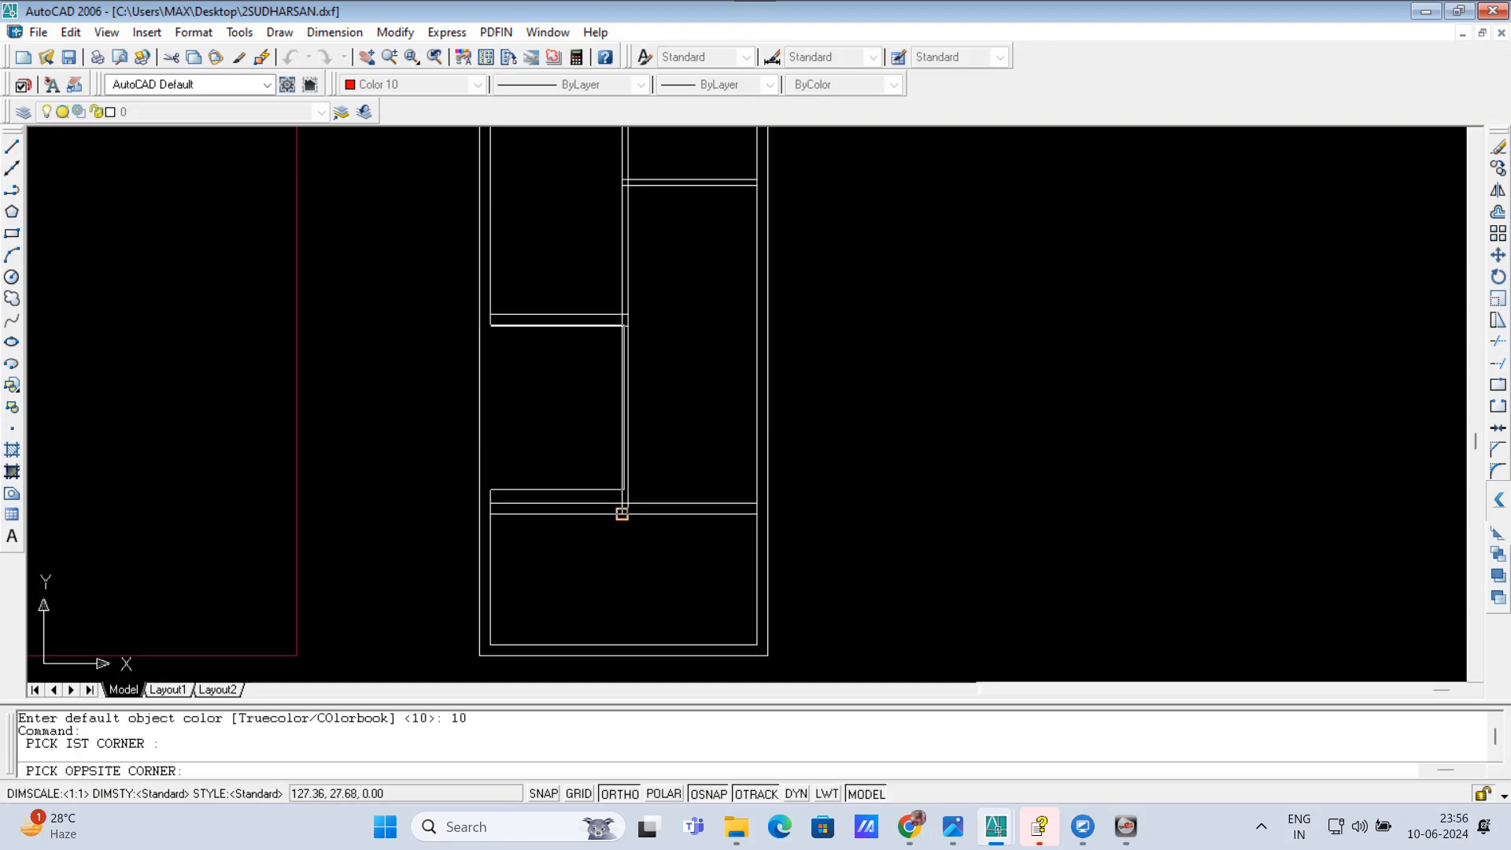
click(621, 503)
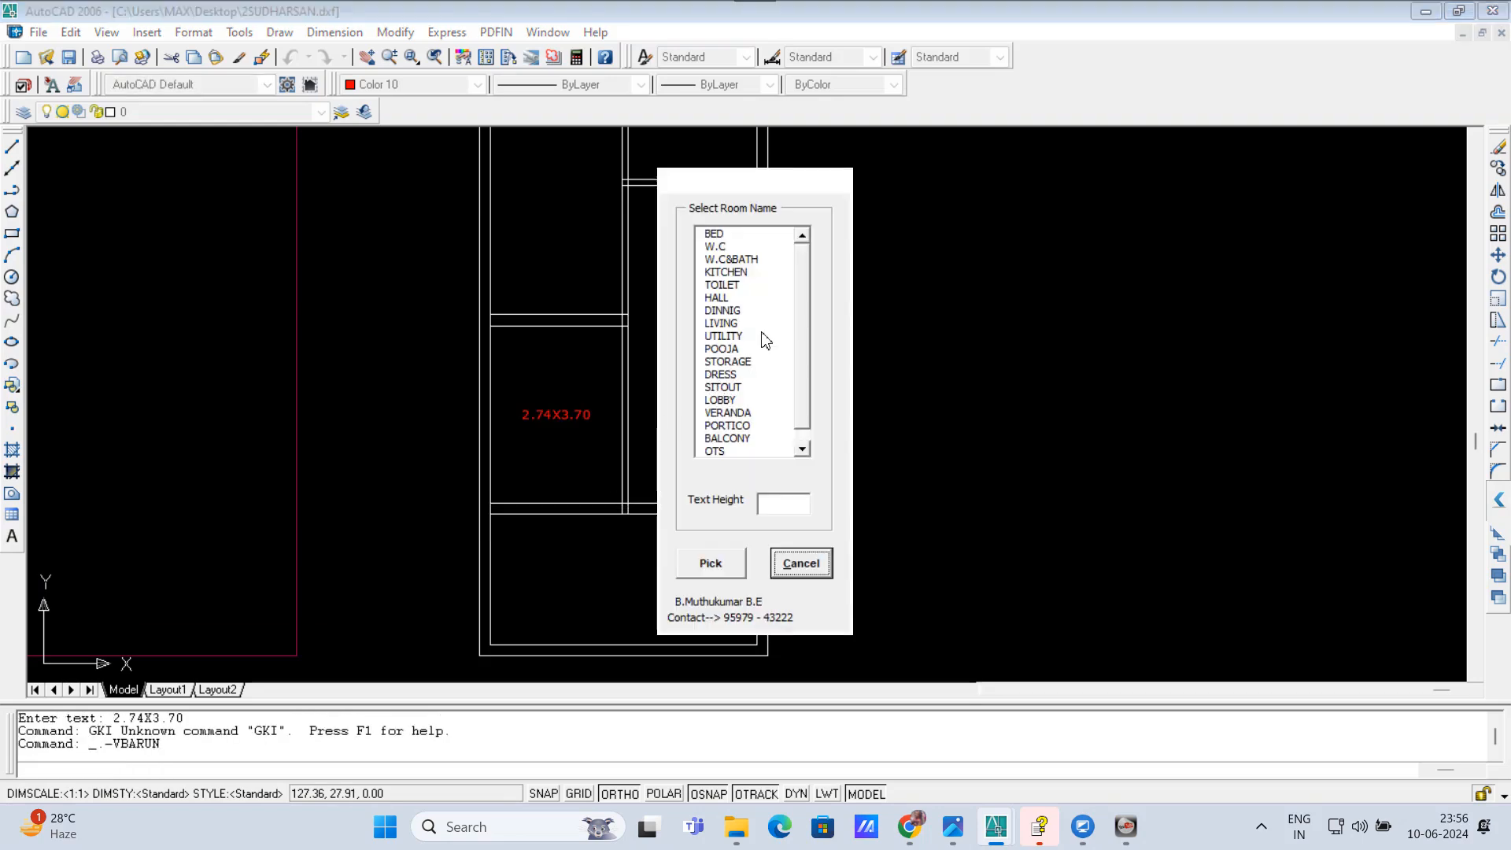
Step: Assign the room name KITCHEN to the newly defined kitchen area
click(731, 273)
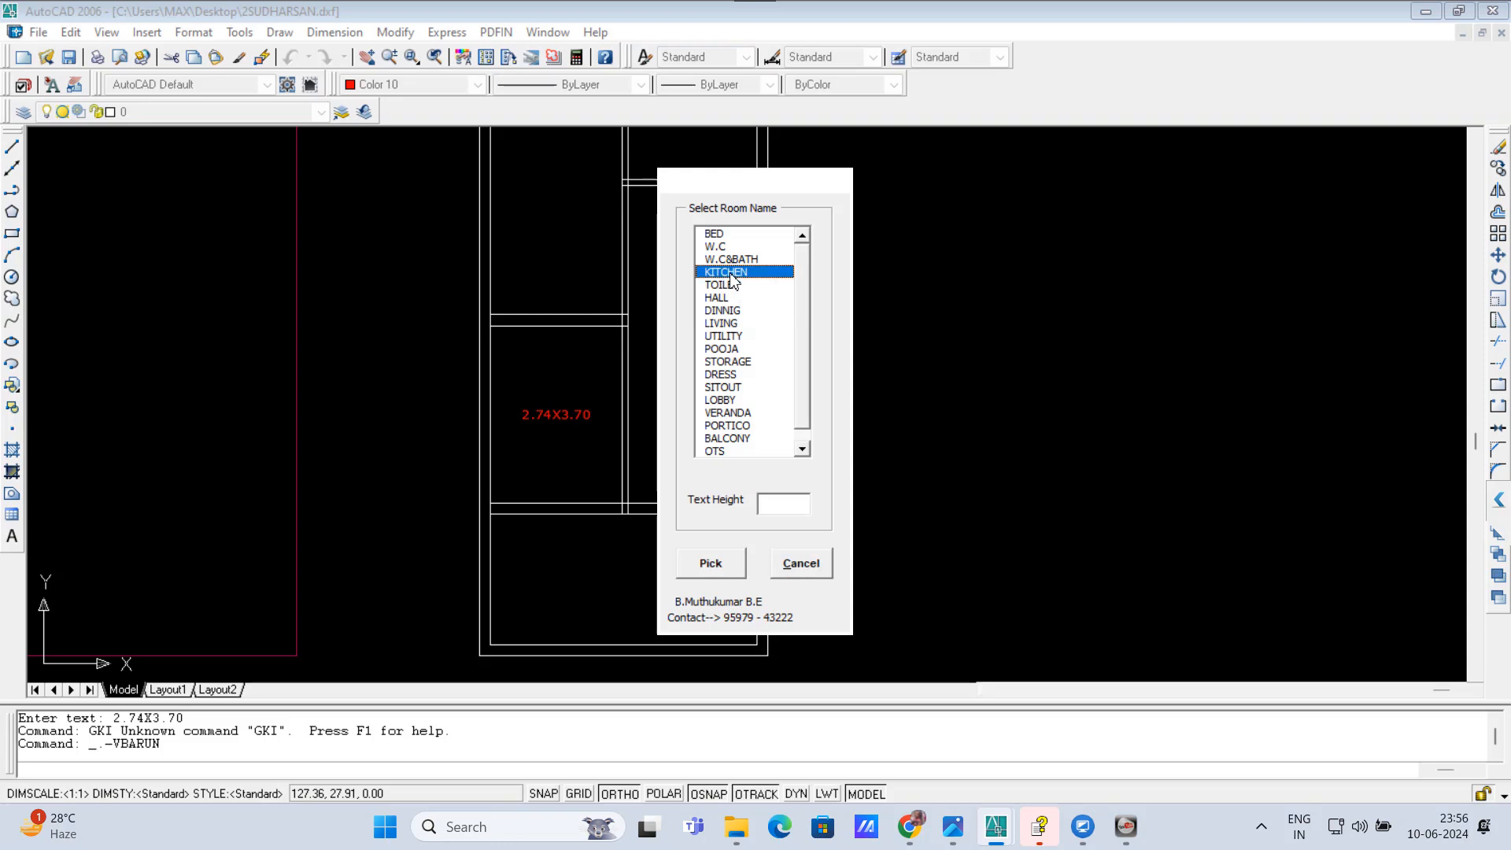
click(720, 565)
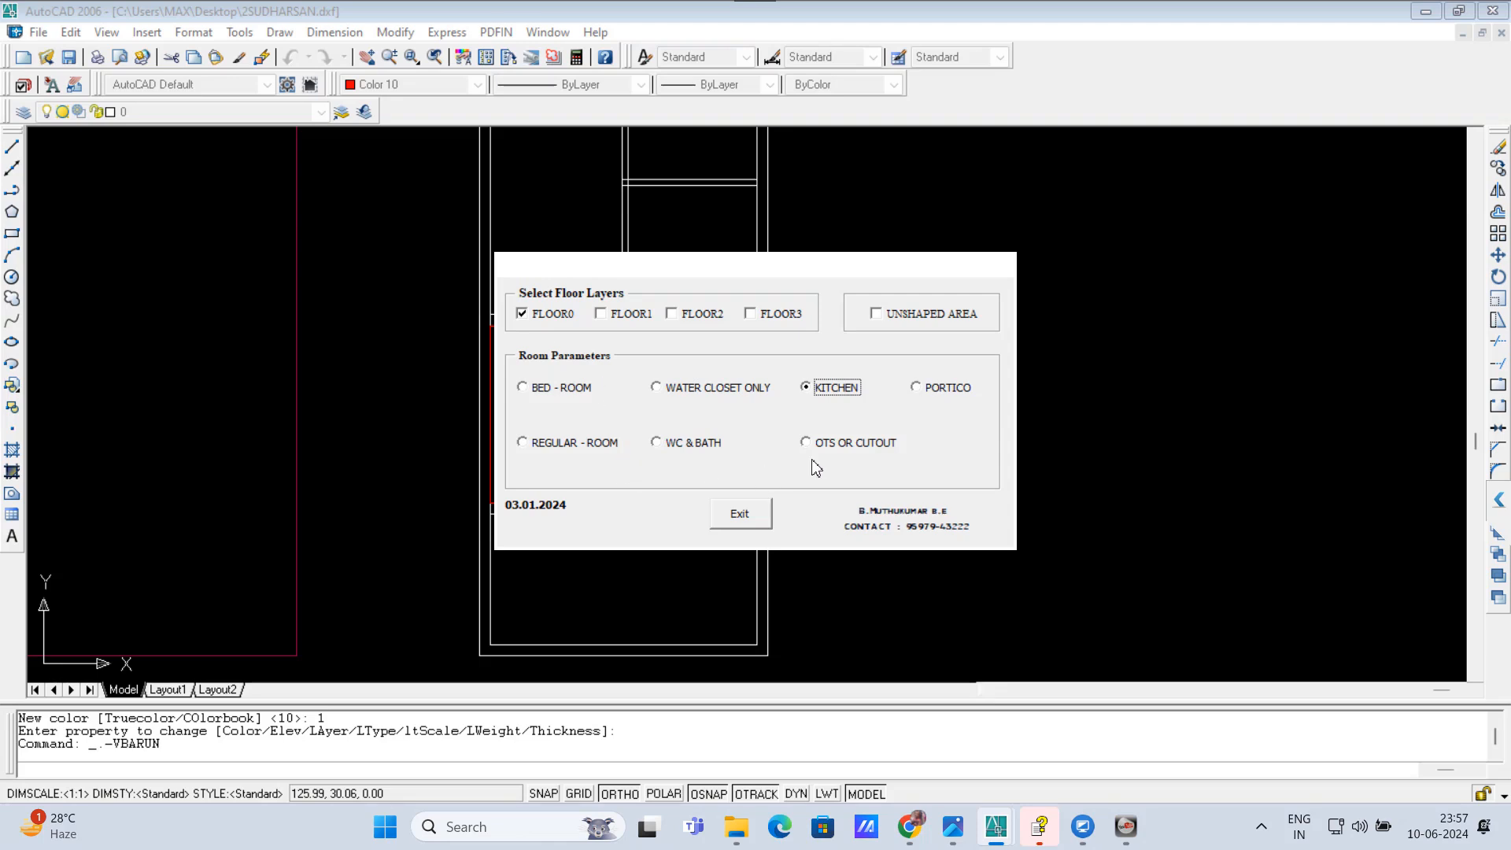
Step: Define the upper right room as a WC & BATH area by its opposite inner corners and name it W.C&BATH
click(660, 445)
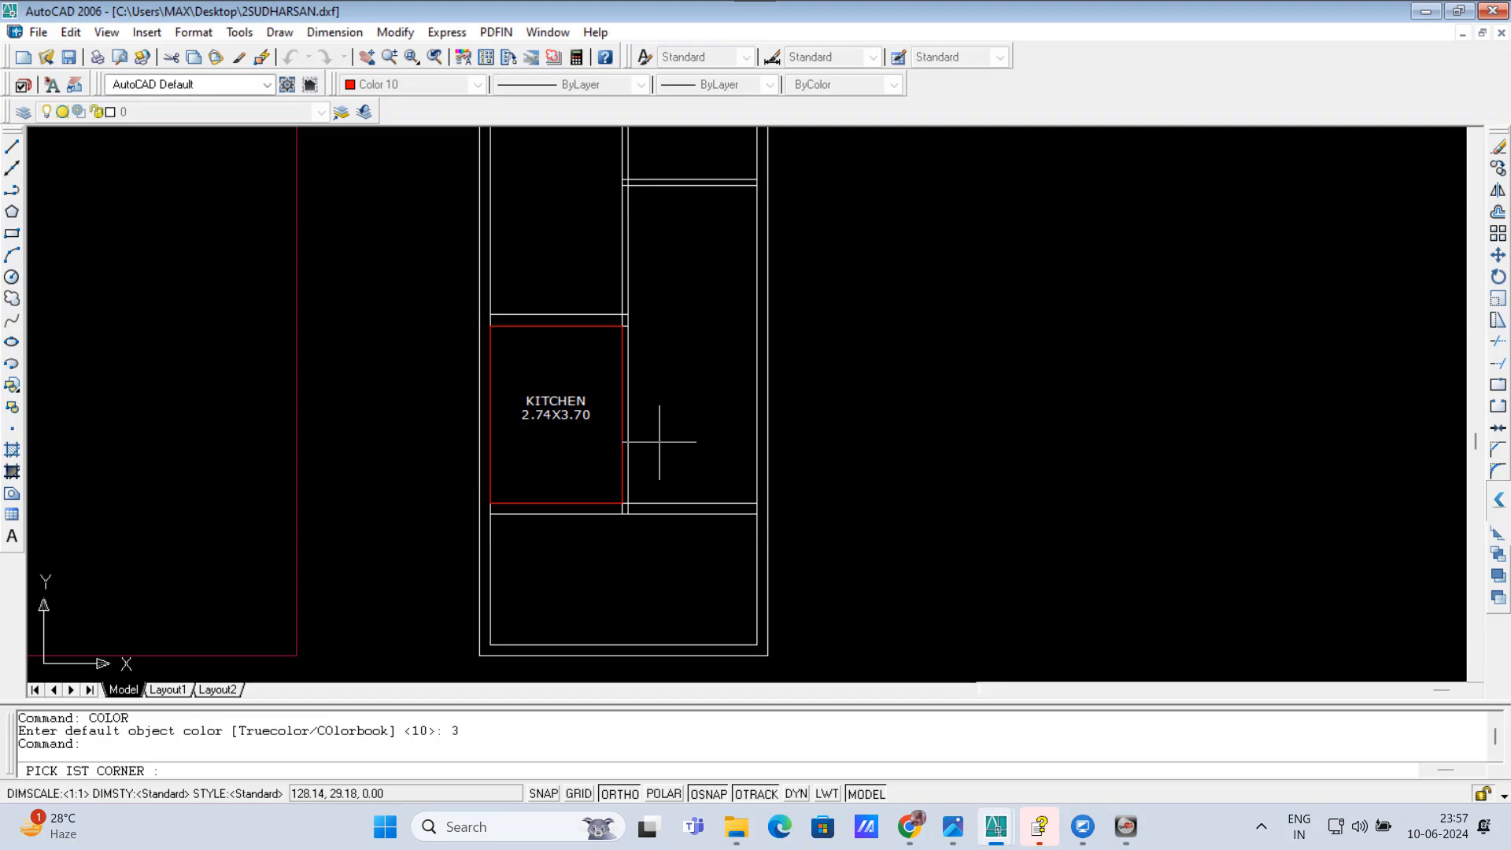
scroll(669, 472, down, 1)
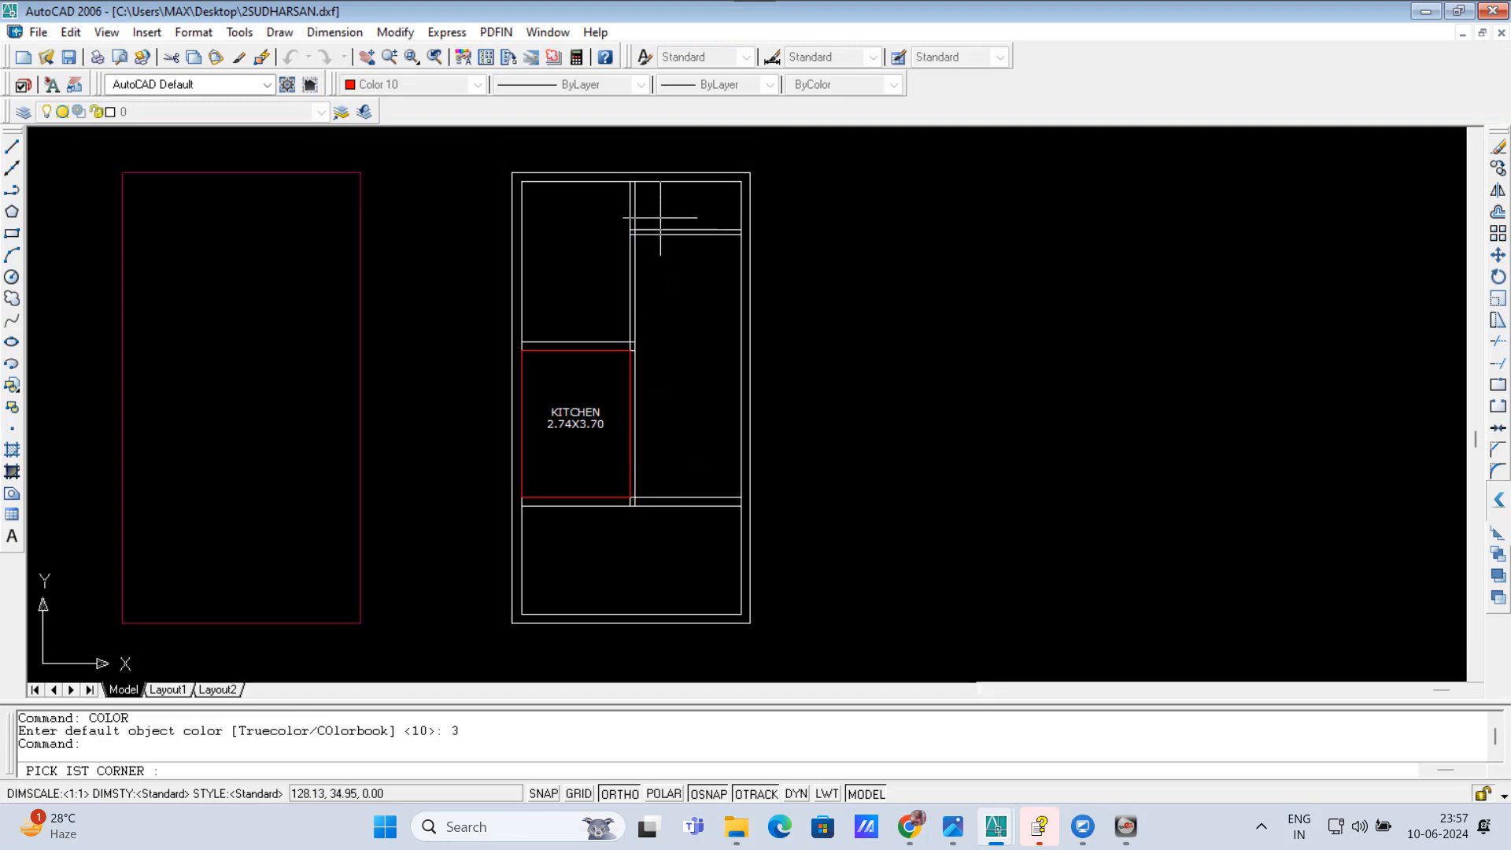
scroll(665, 185, up, 2)
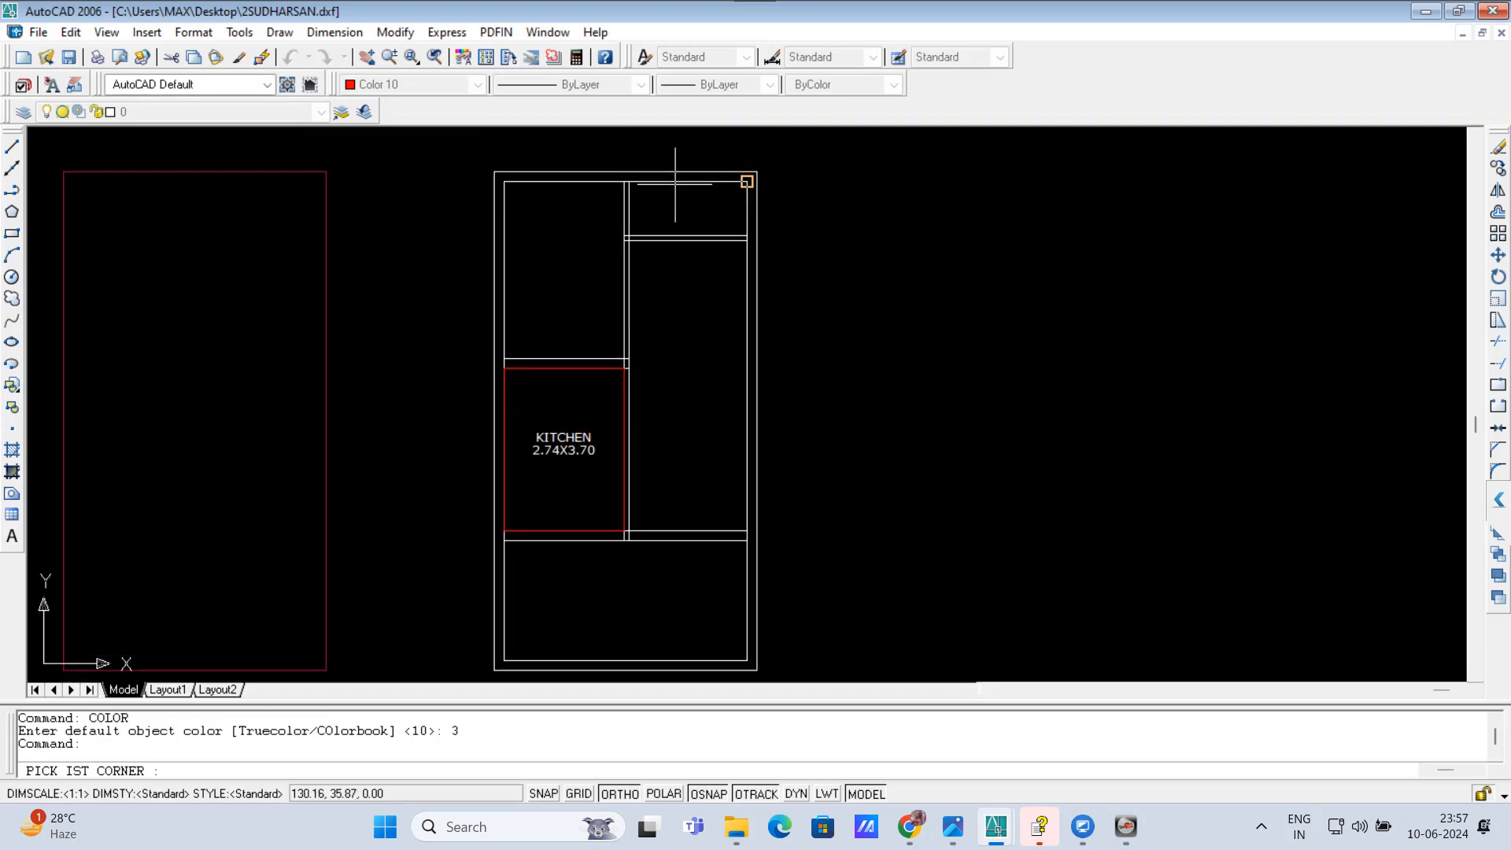
click(623, 182)
click(752, 240)
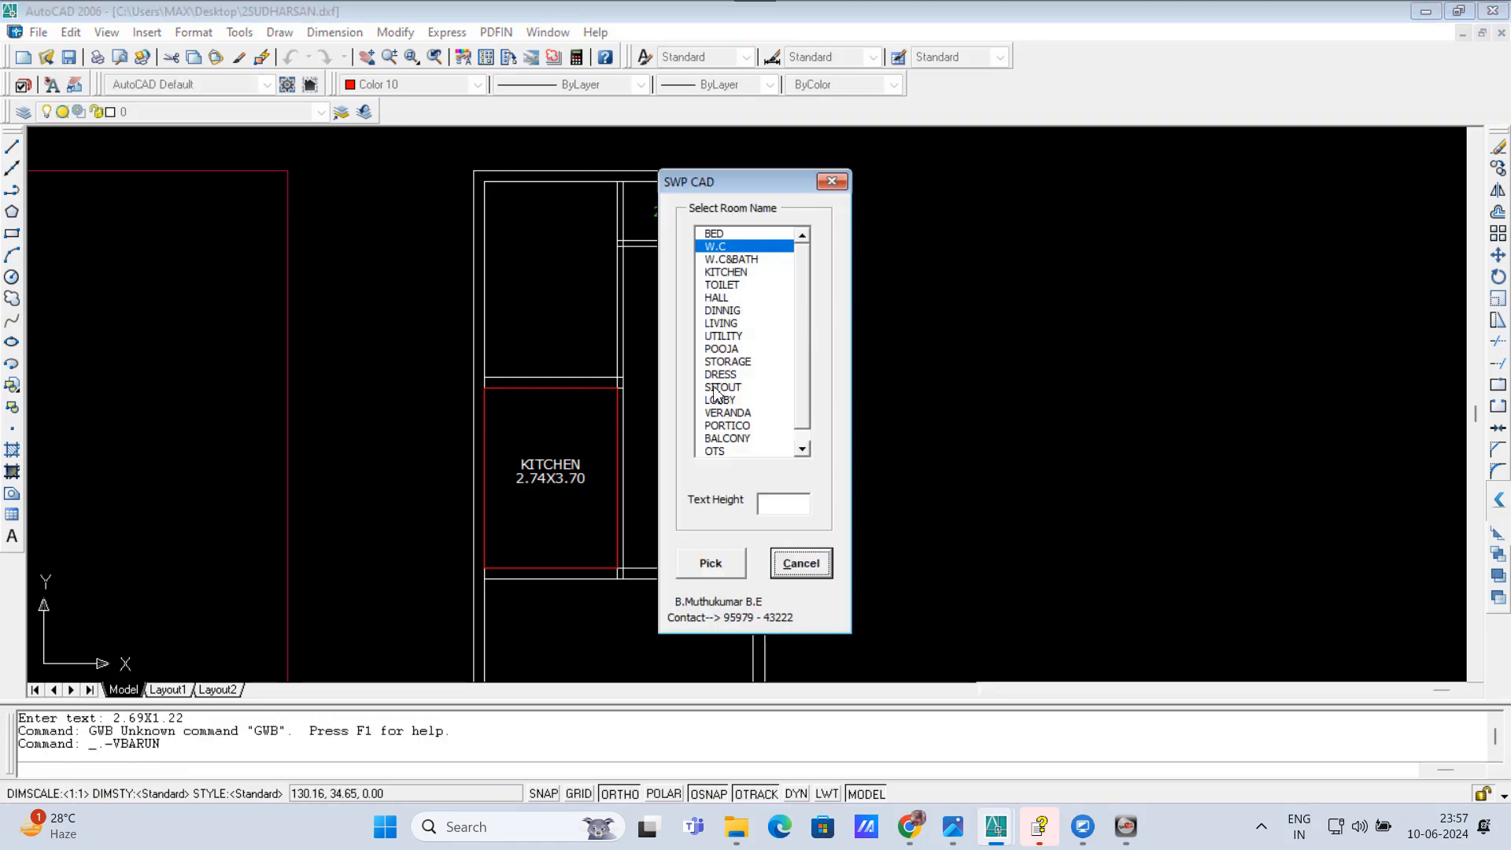
click(738, 261)
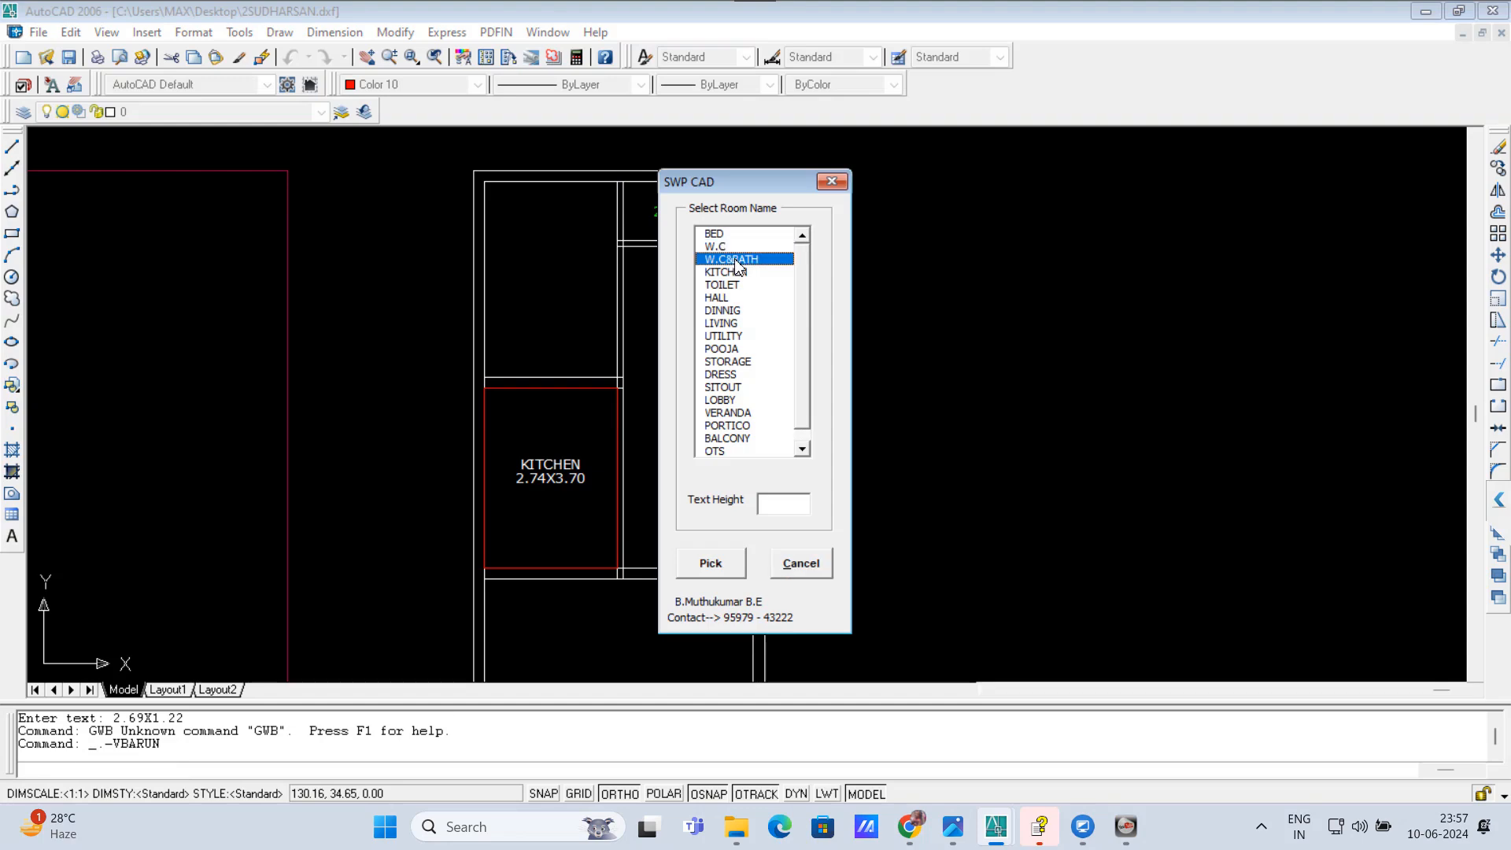
click(728, 564)
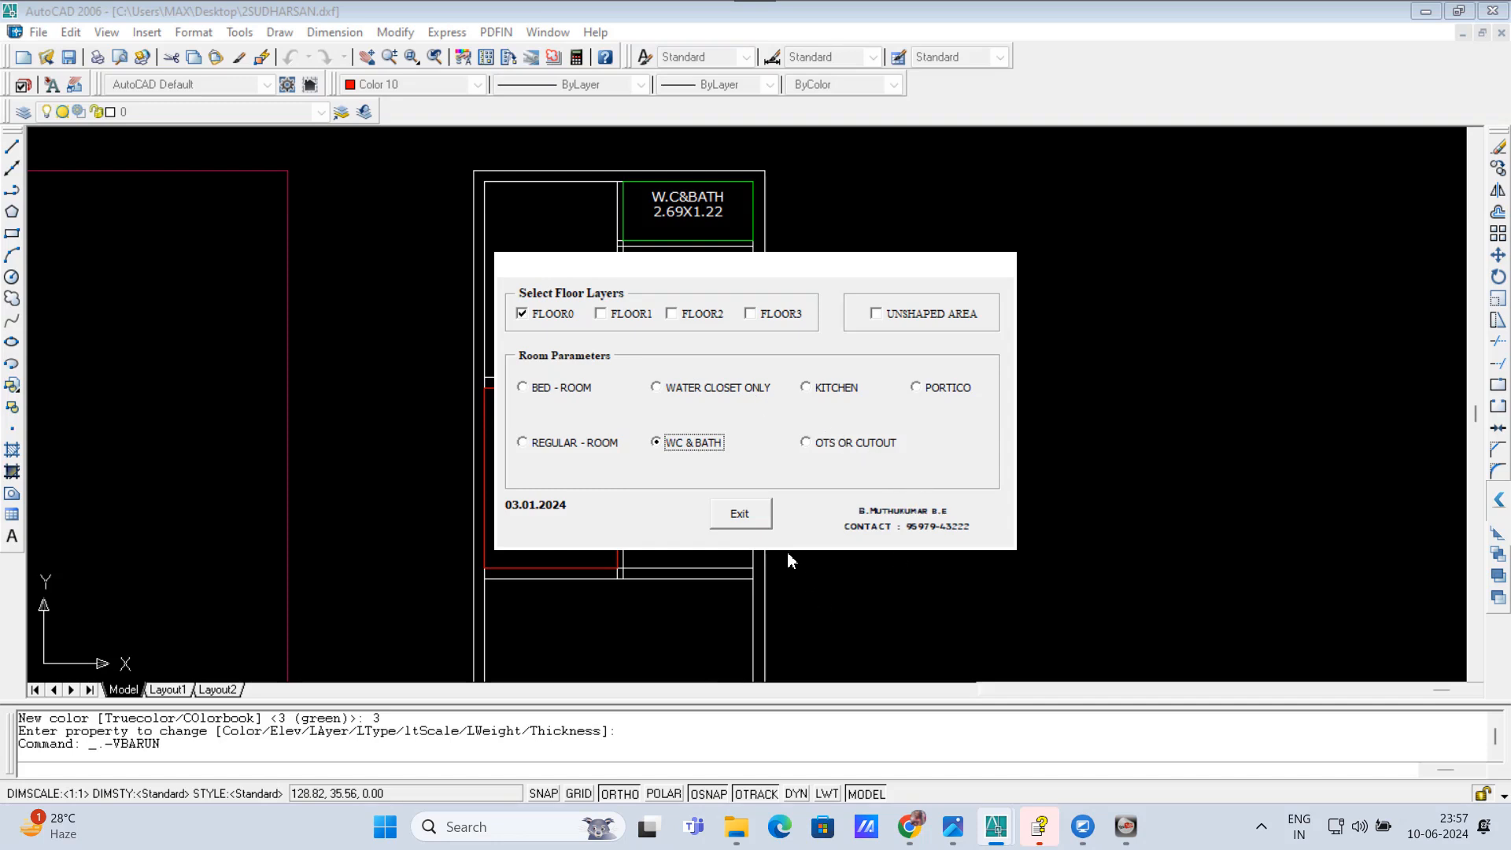
Step: Start two regular rooms, define the first by opposite inner corners of the upper left room, and name it BED
click(523, 443)
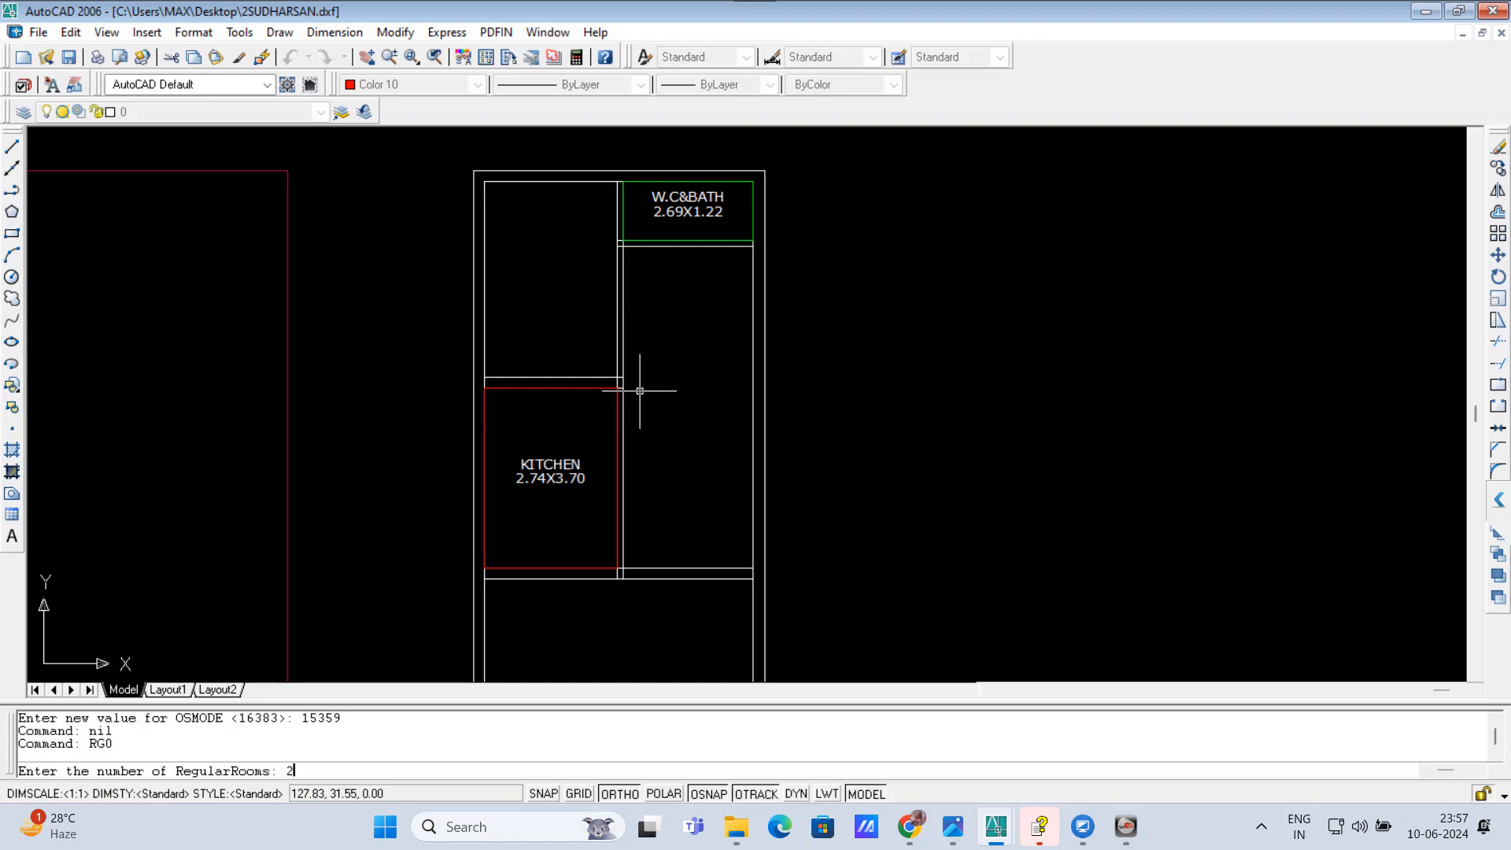
key(Return)
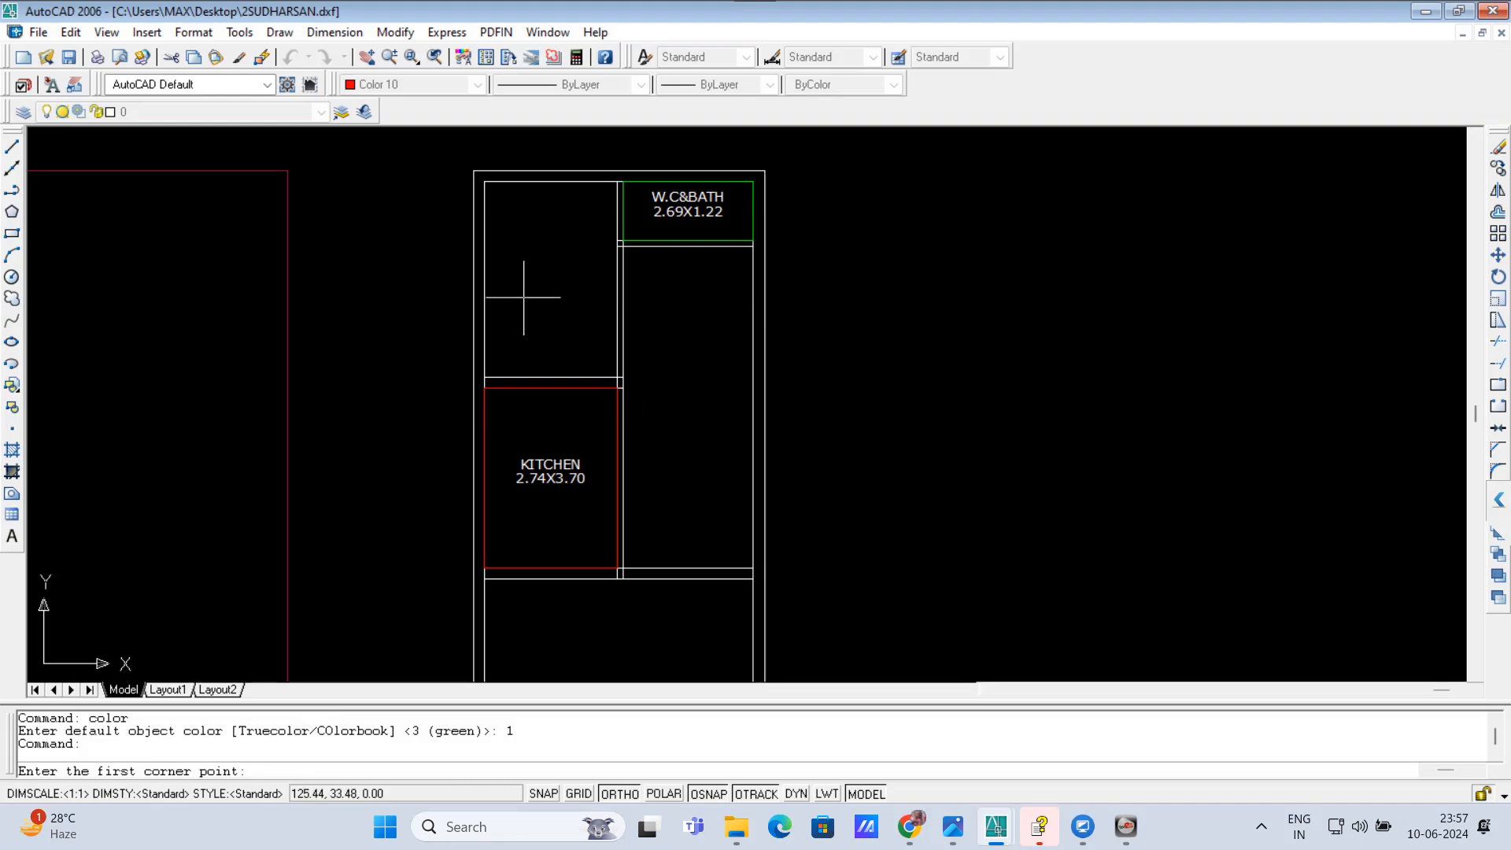
click(484, 181)
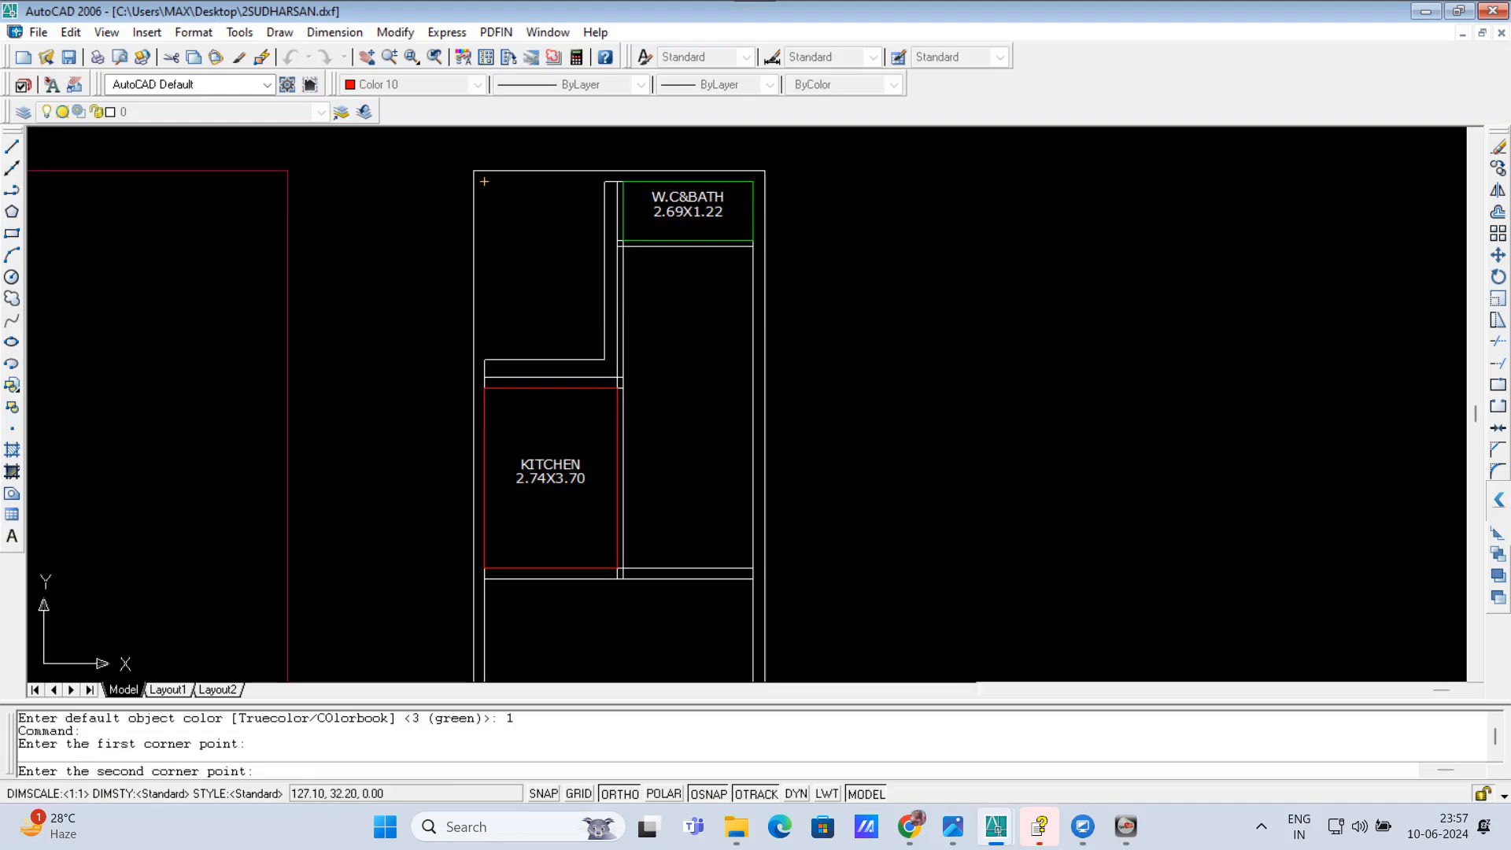
click(617, 378)
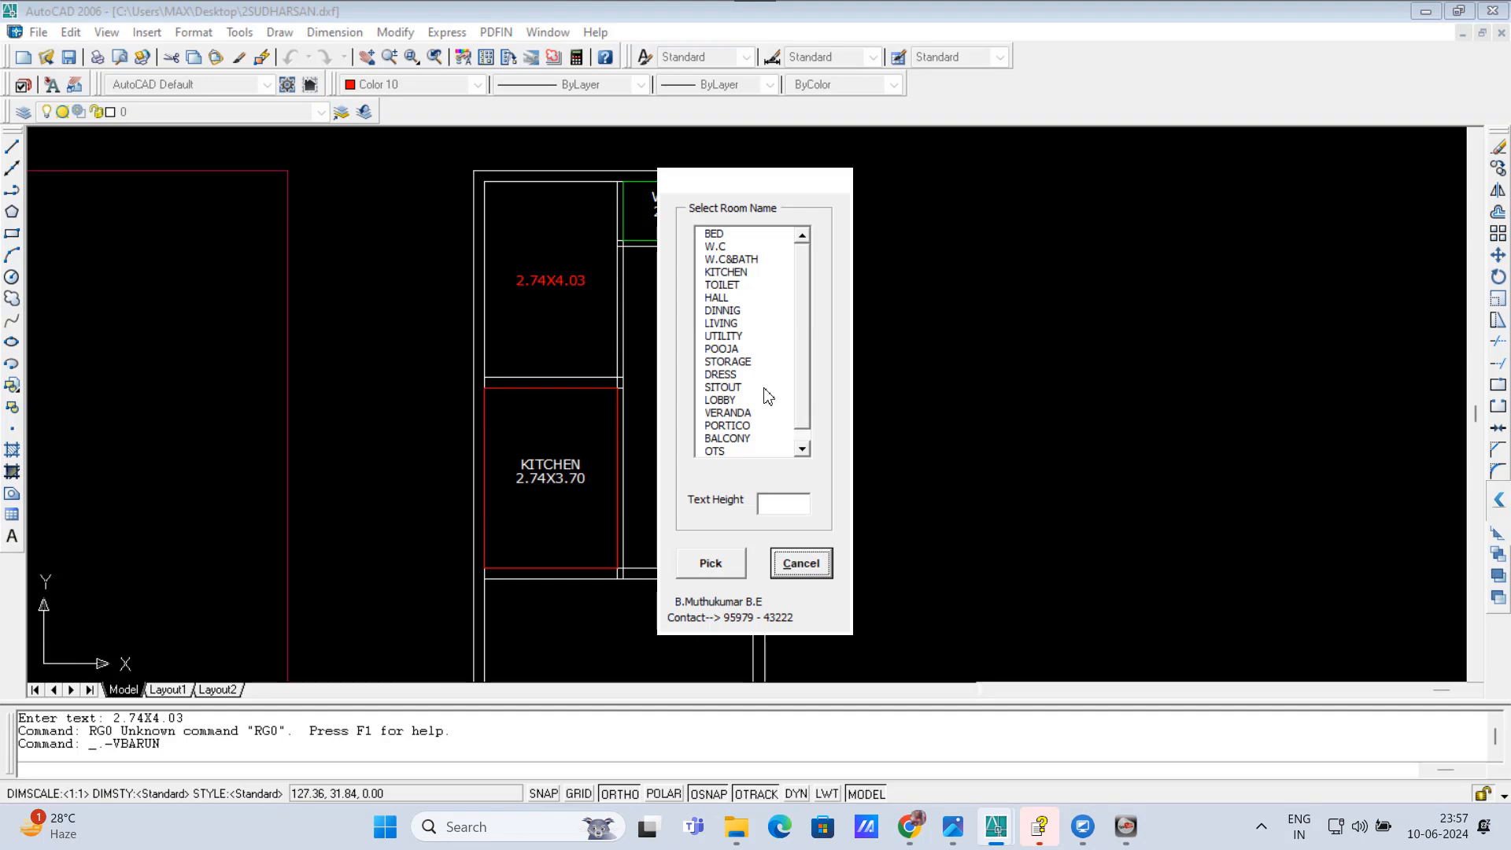
click(717, 234)
click(710, 562)
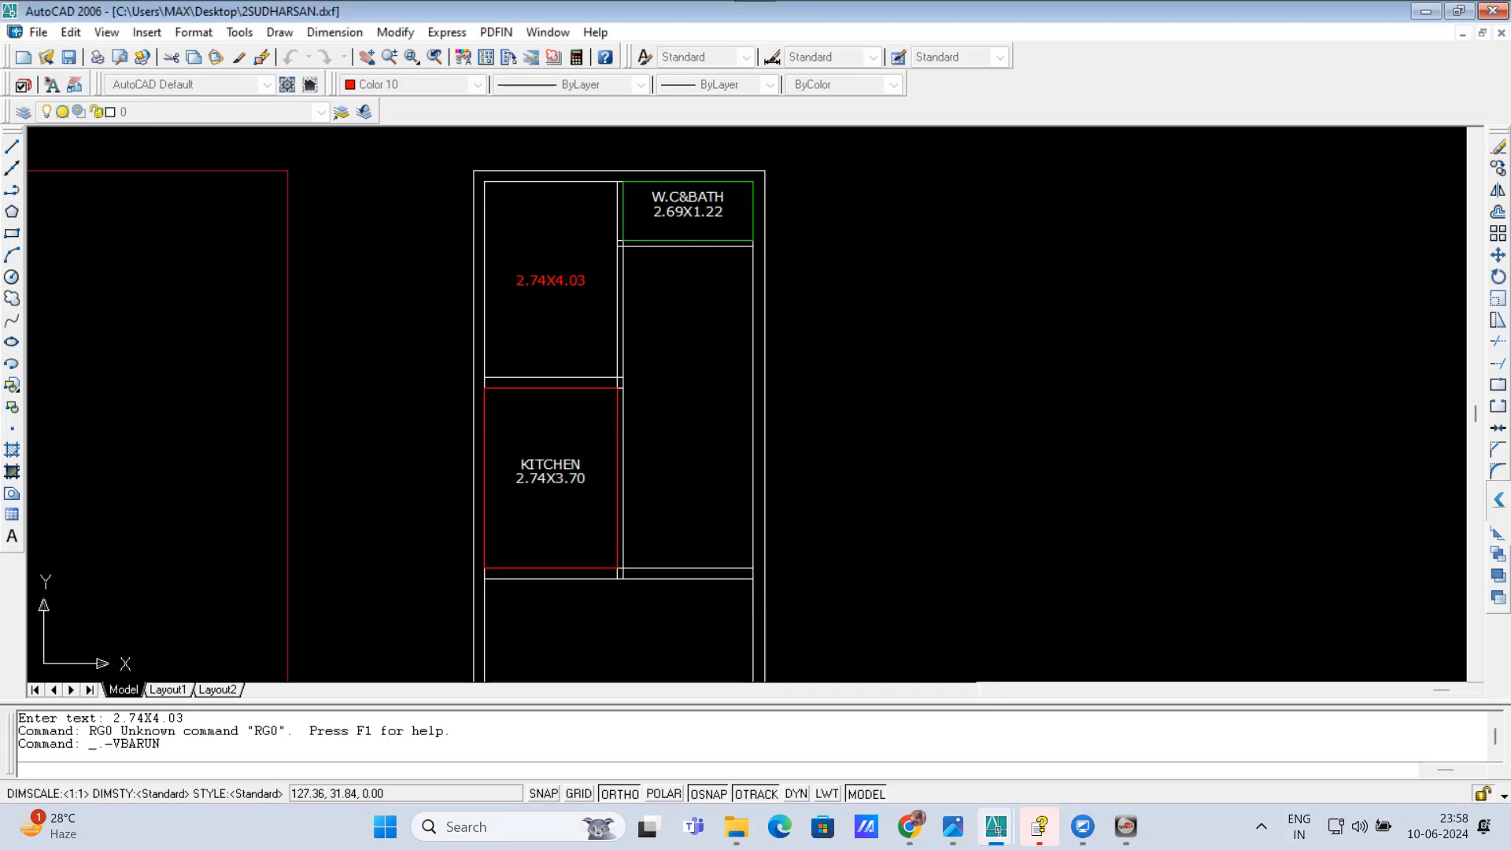
Step: Define the second regular room by opposite inner corners of the space below the W.C&BATH and name it HALL
click(622, 246)
click(752, 572)
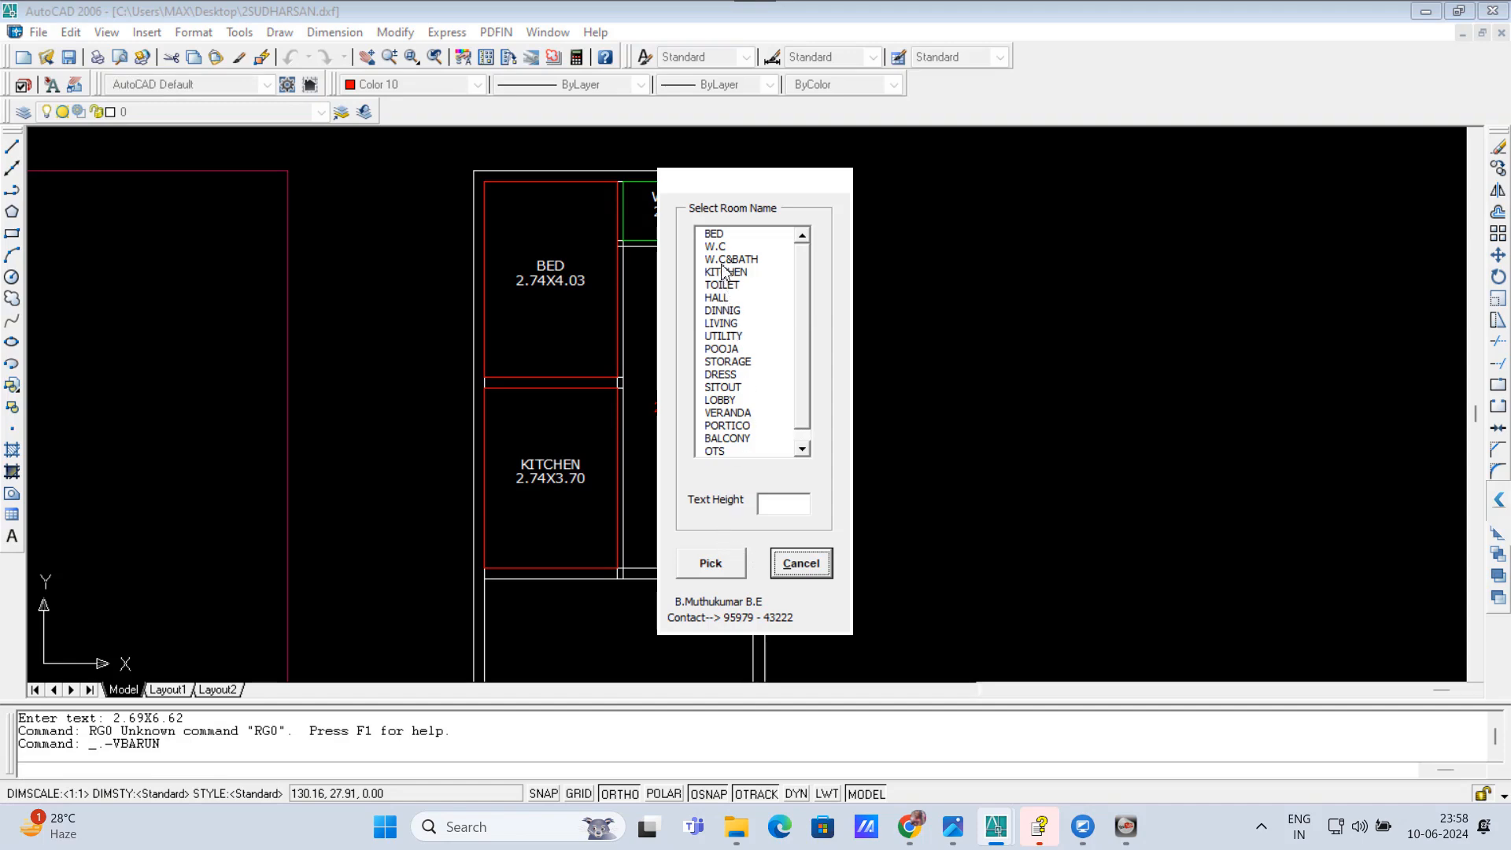
click(718, 297)
click(712, 563)
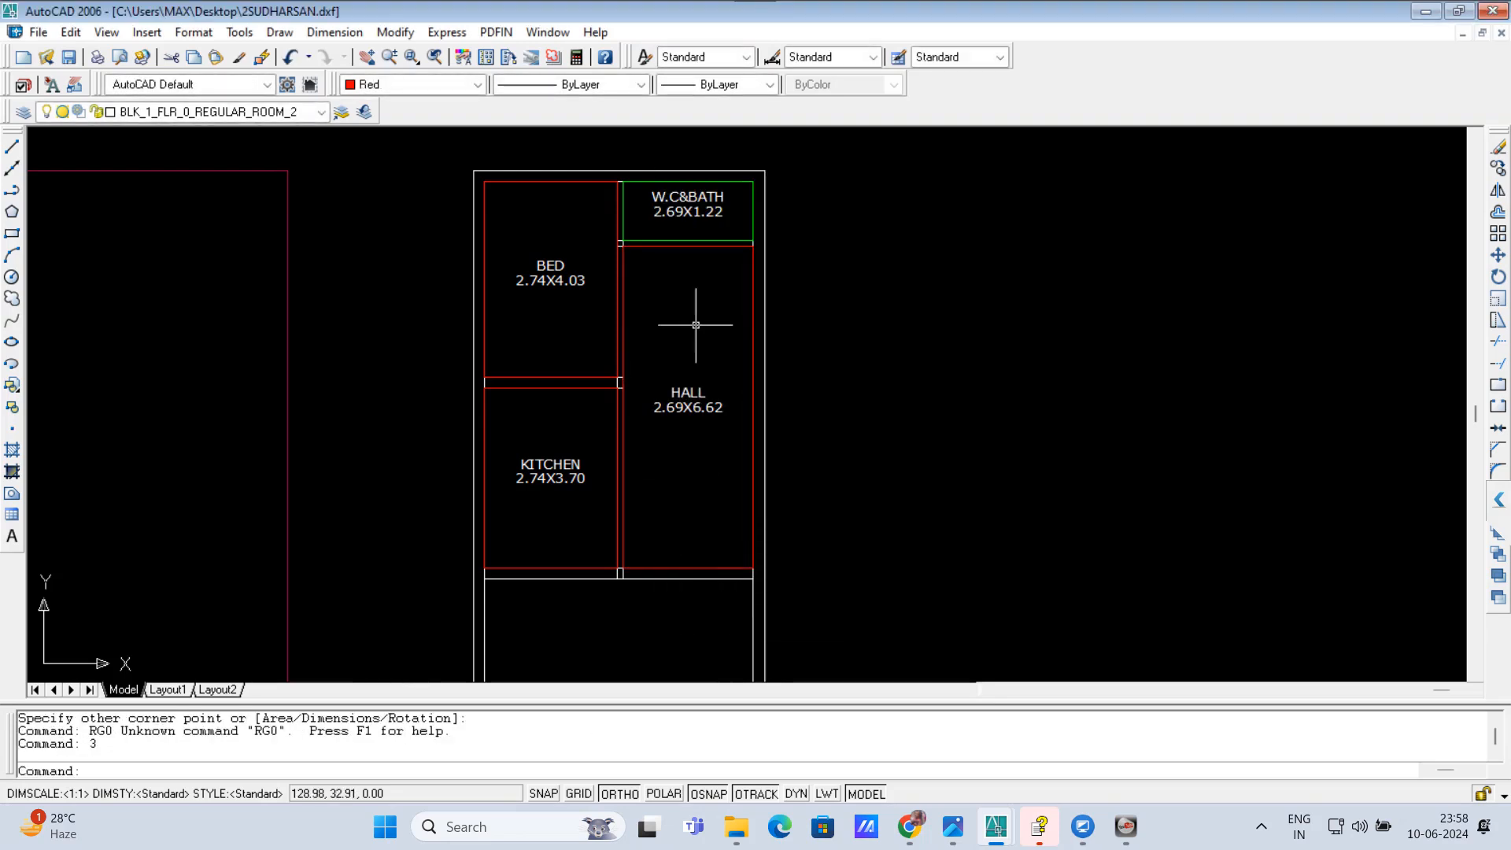
Step: Reopen the room definition dialog and choose REGULAR-ROOM on FLOOR0 with 1 as the number of regular rooms
scroll(582, 409, down, 3)
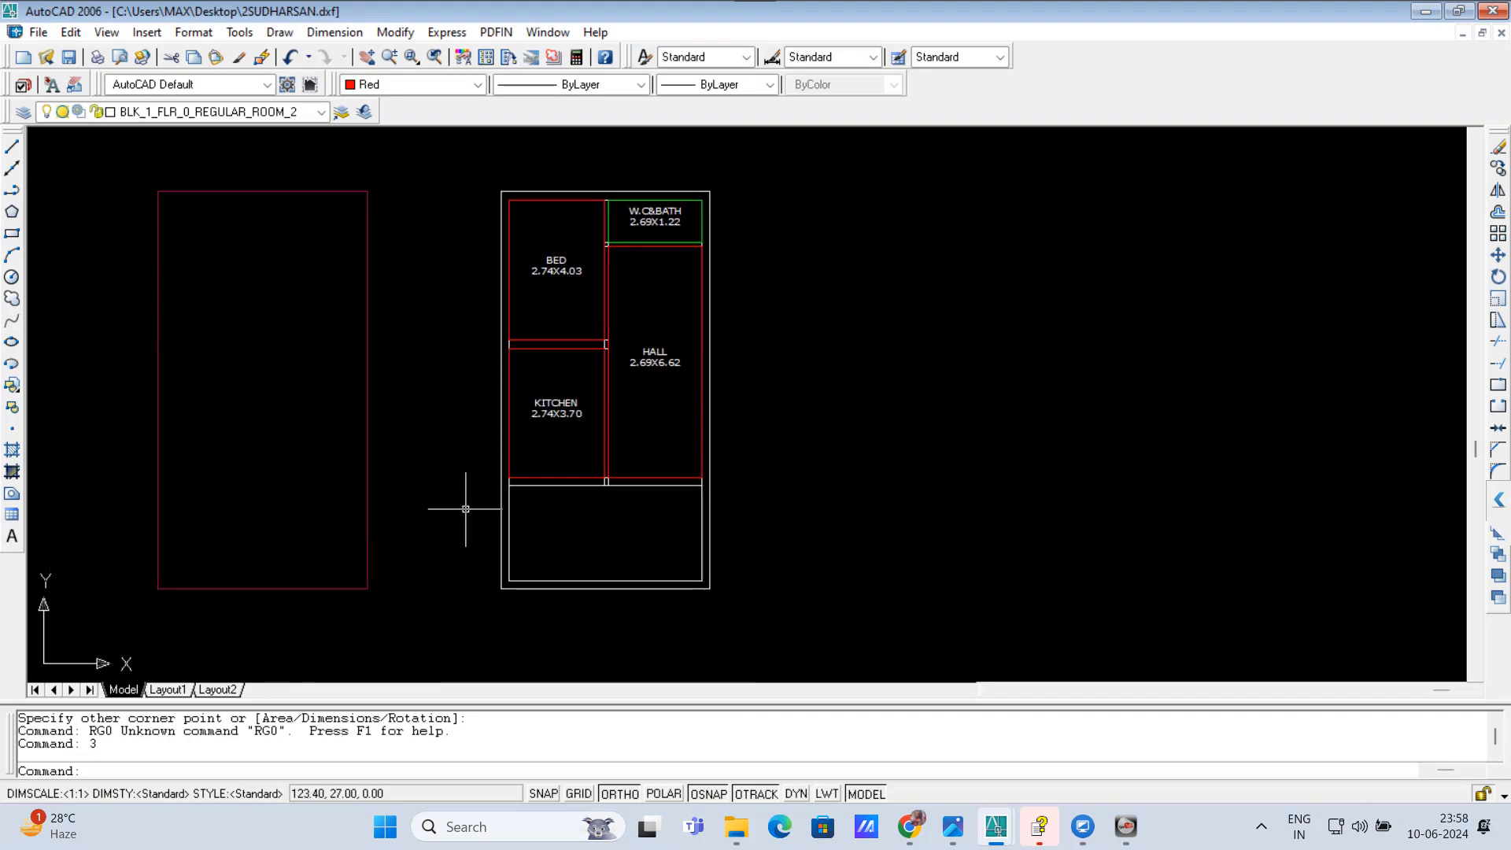
scroll(522, 634, up, 5)
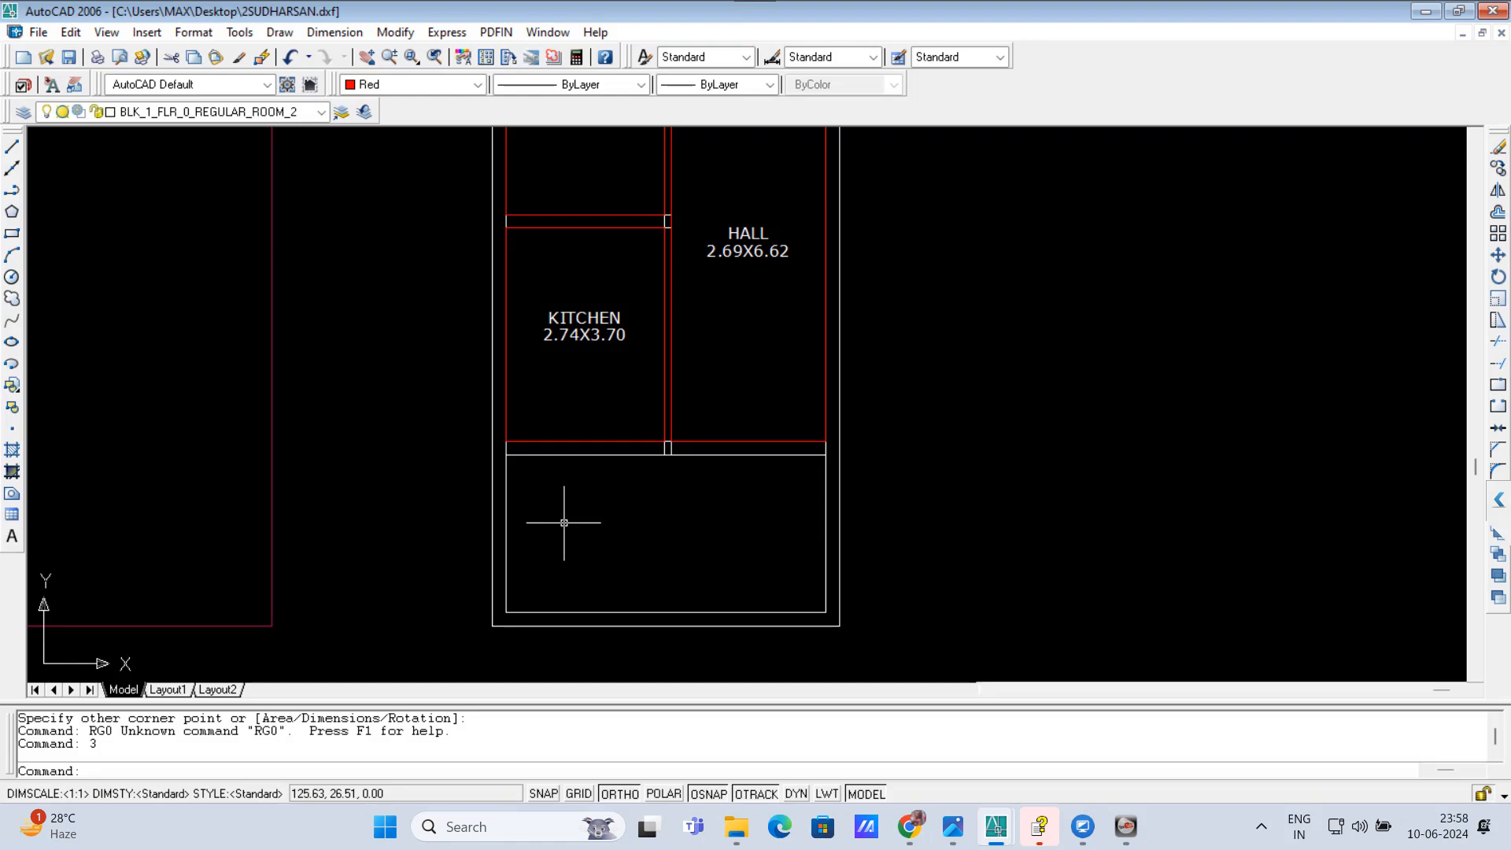
scroll(583, 497, down, 2)
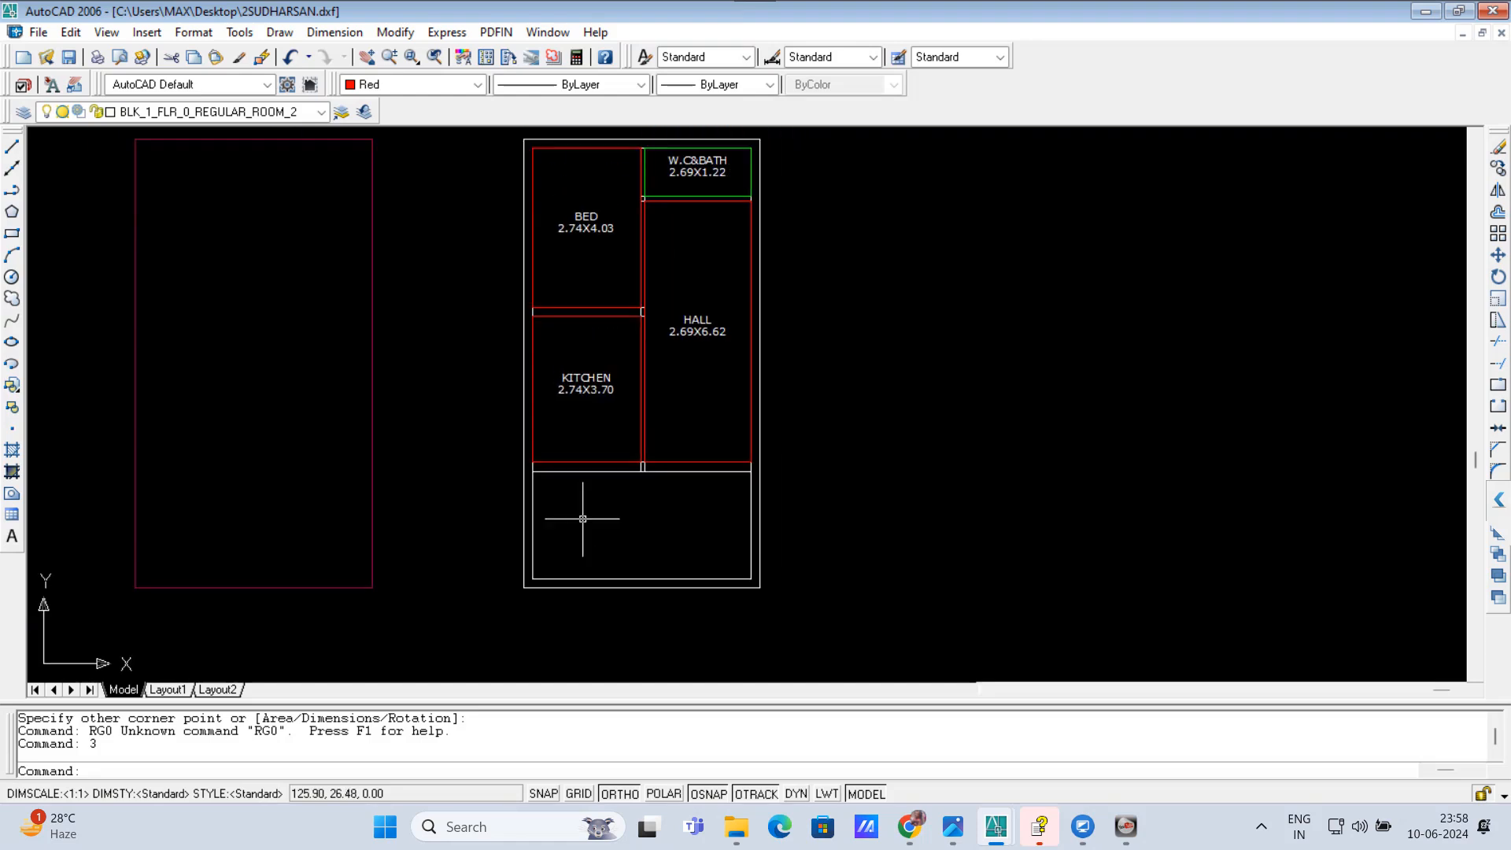
scroll(582, 519, up, 1)
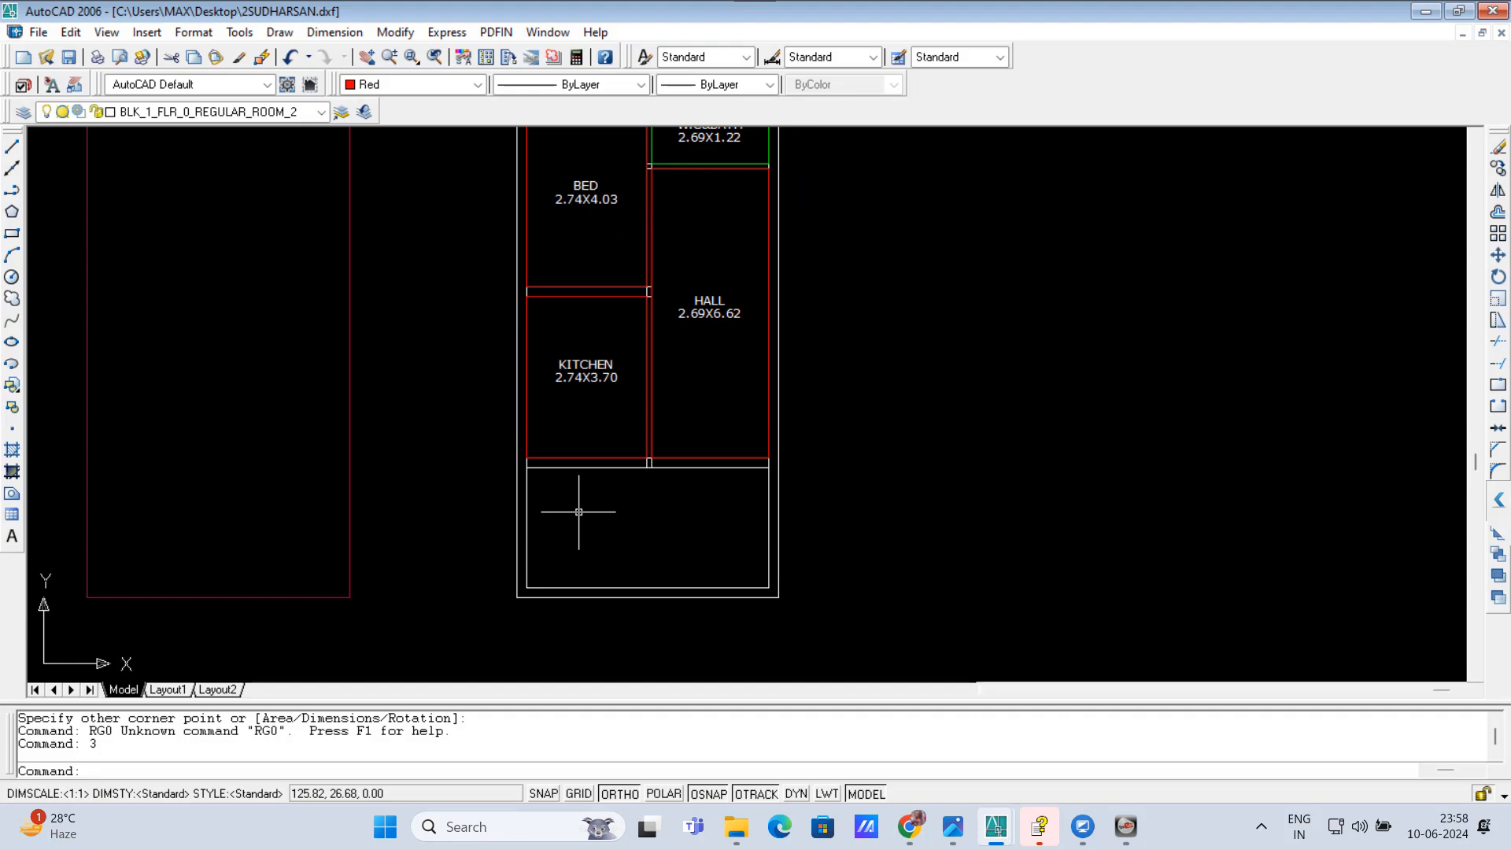
text(units)
key(Return)
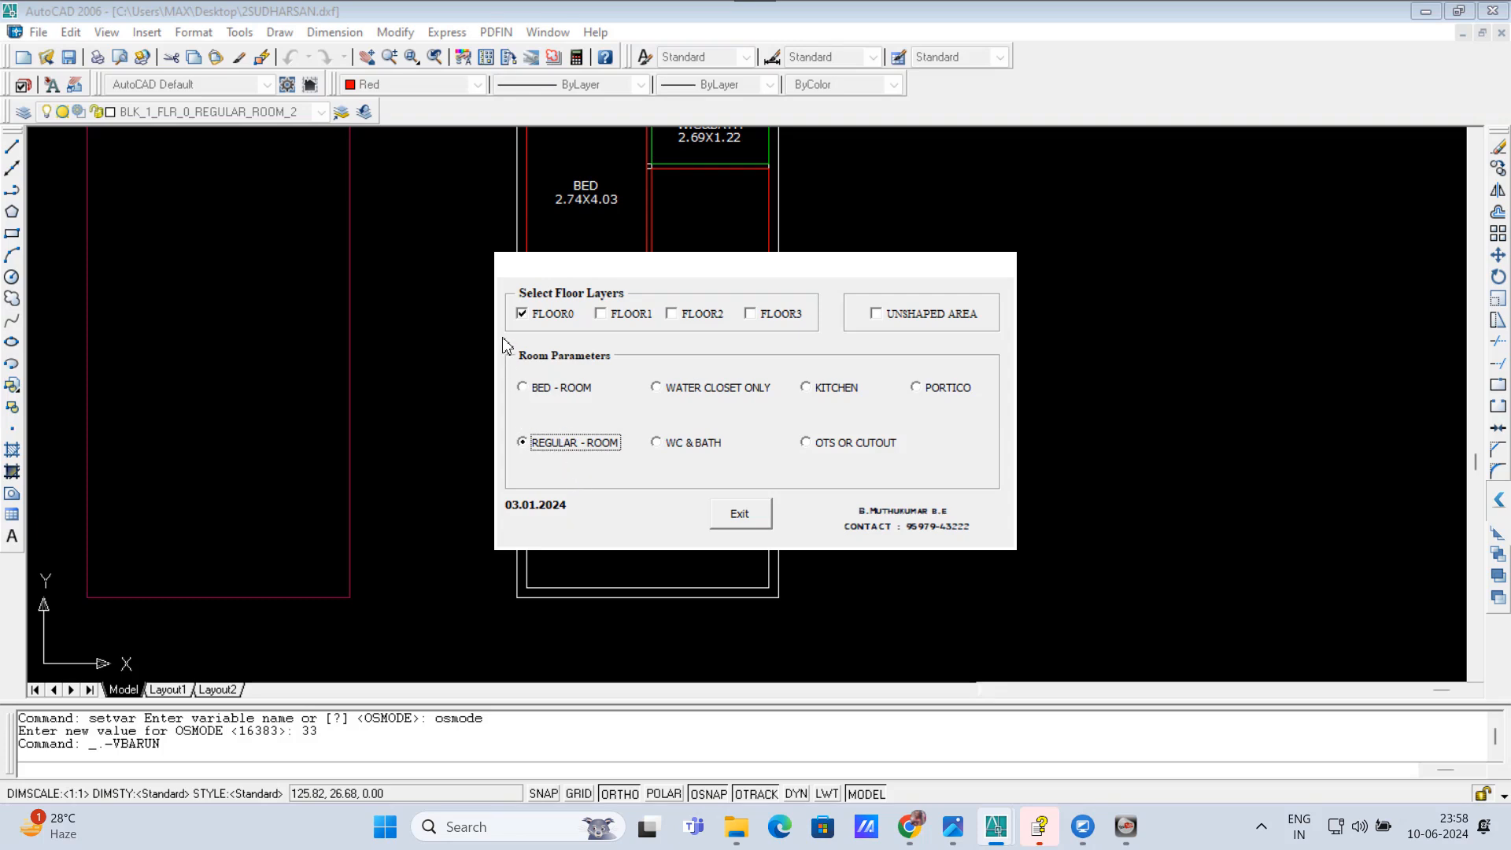
click(549, 443)
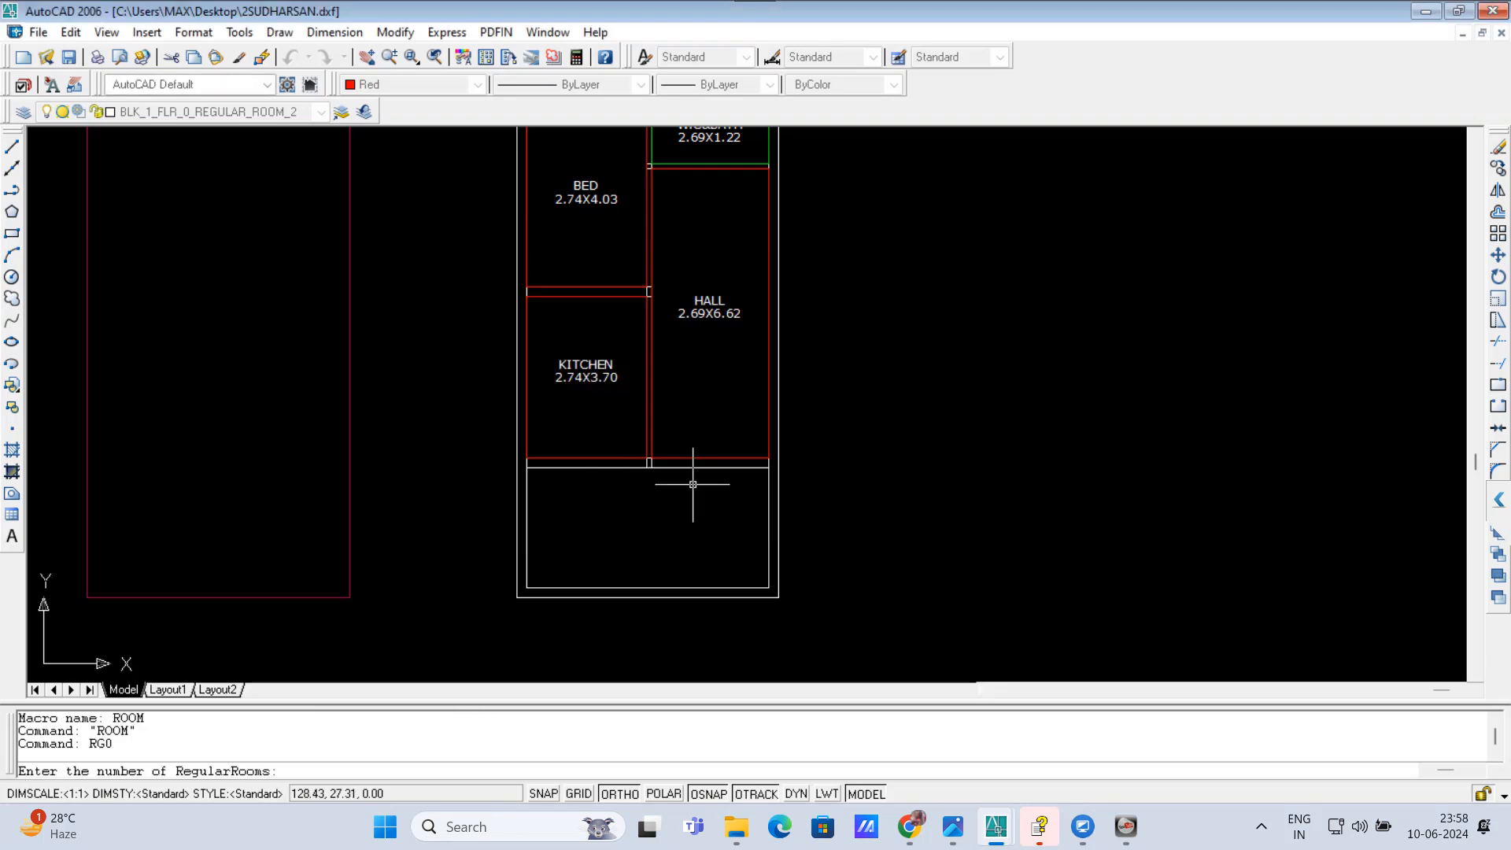
text(1)
key(Return)
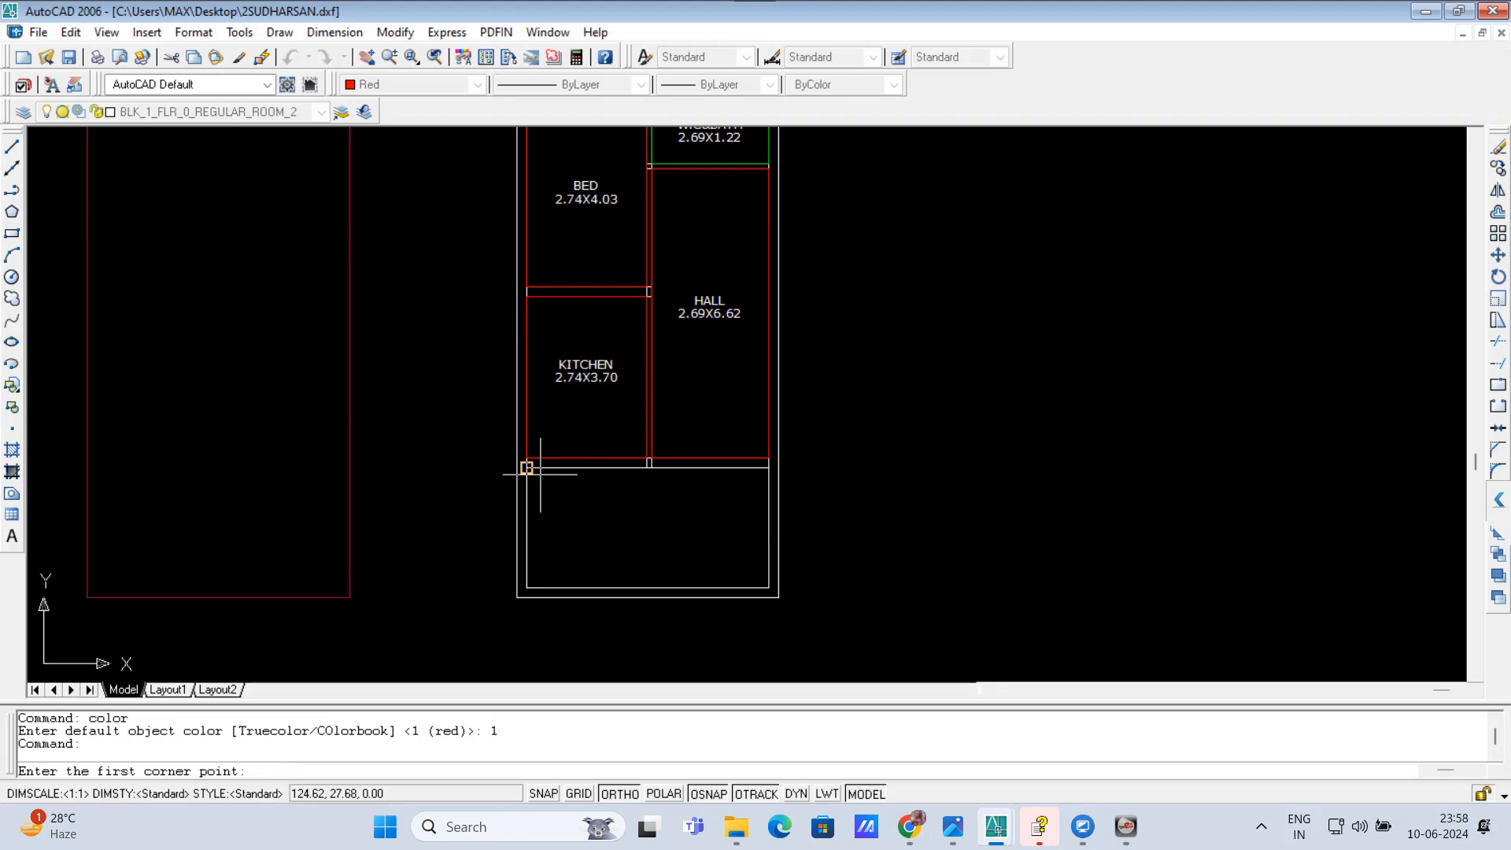
Step: Define the full-width front room by its opposite inner corners, name it PORTICO, and end the room command
click(526, 467)
click(767, 587)
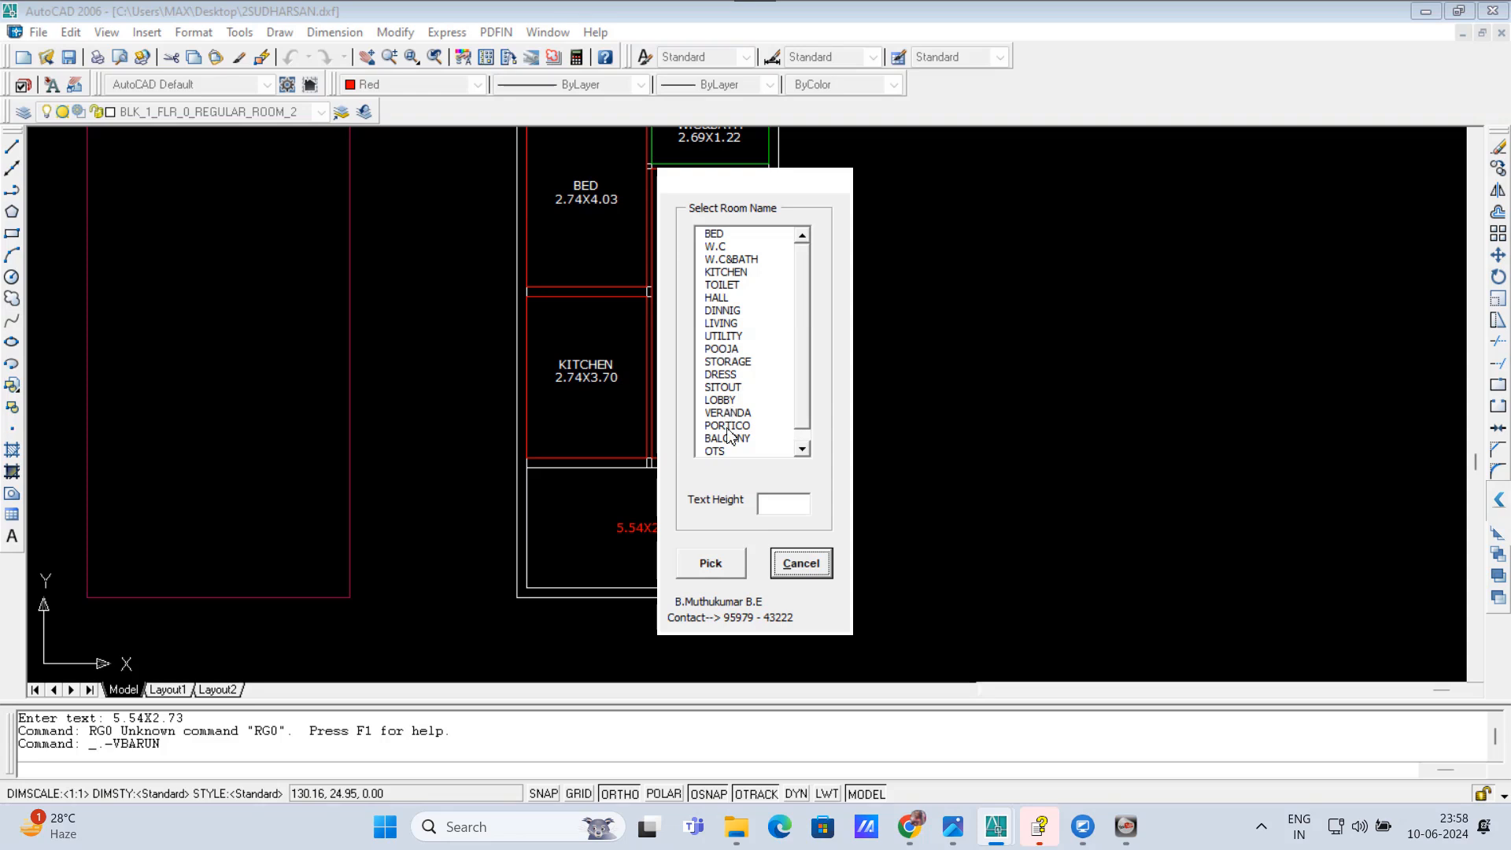
click(727, 426)
click(711, 563)
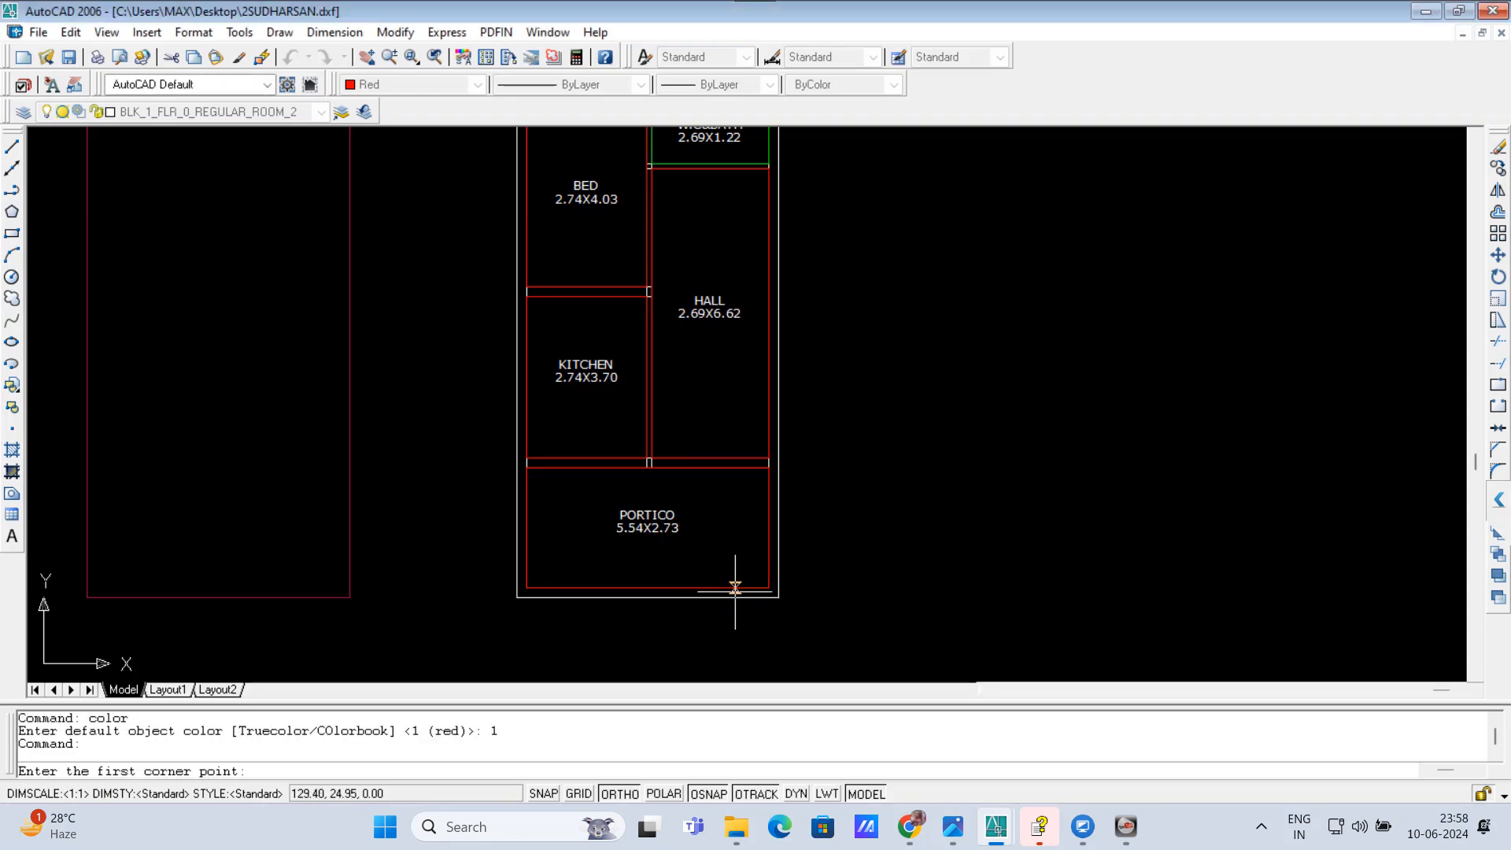
key(Escape)
key(Escape)
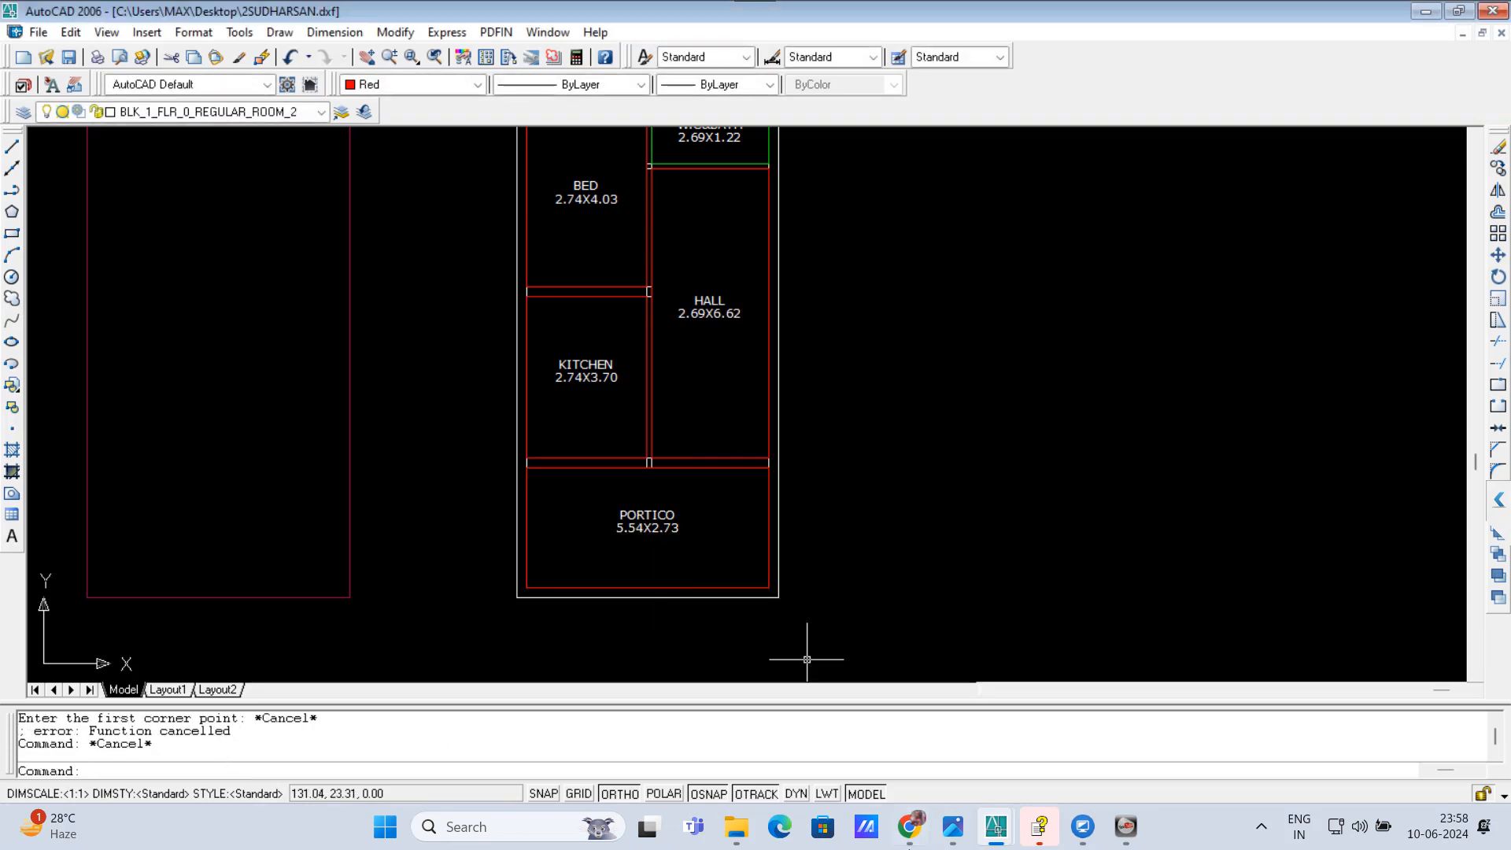
Step: Change the portico's red outline to layer 0 and the colour white
scroll(661, 621, up, 3)
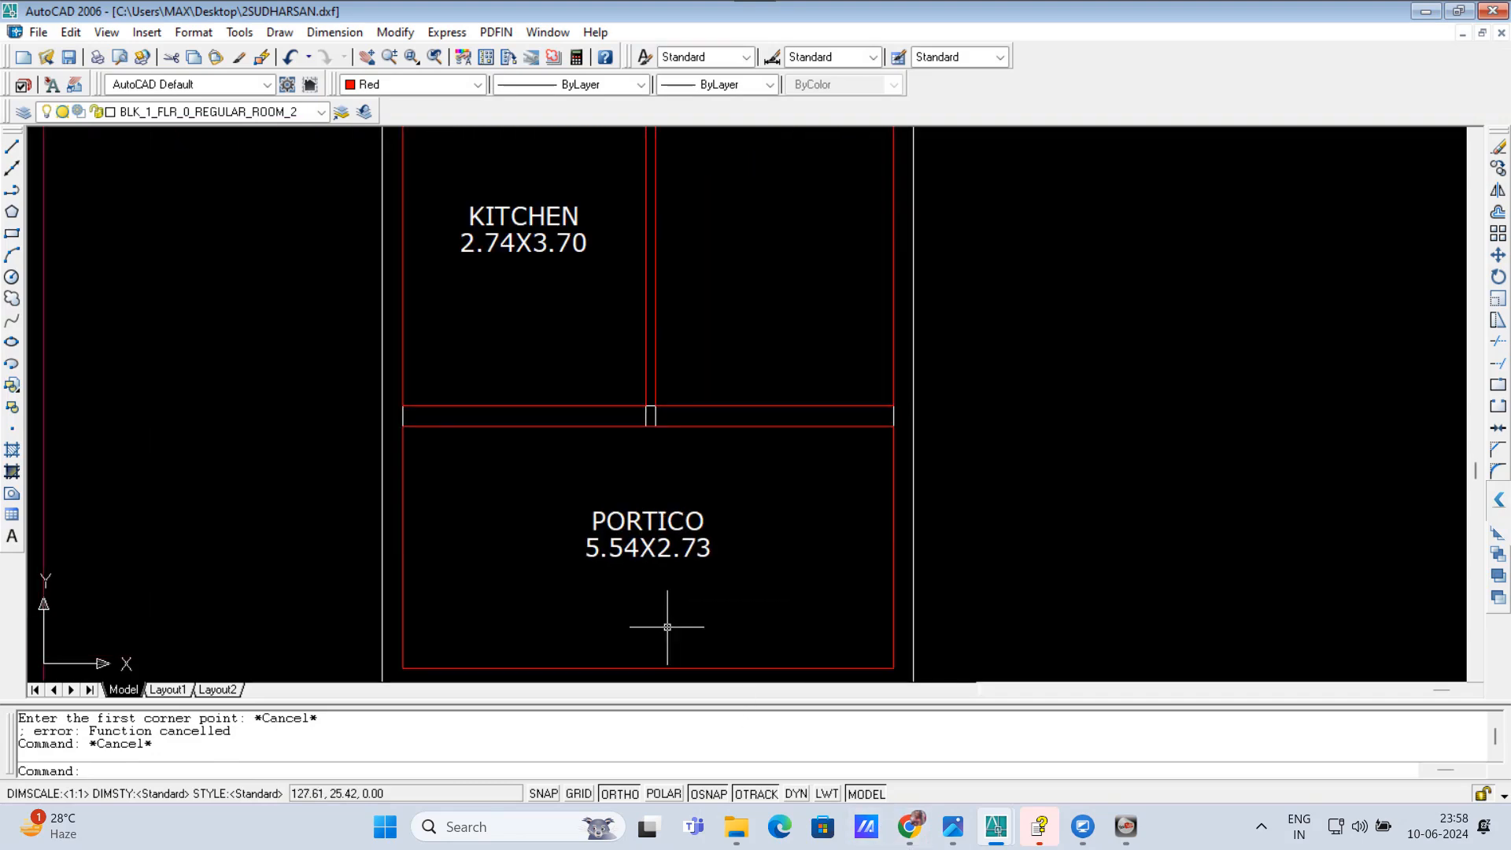
click(667, 668)
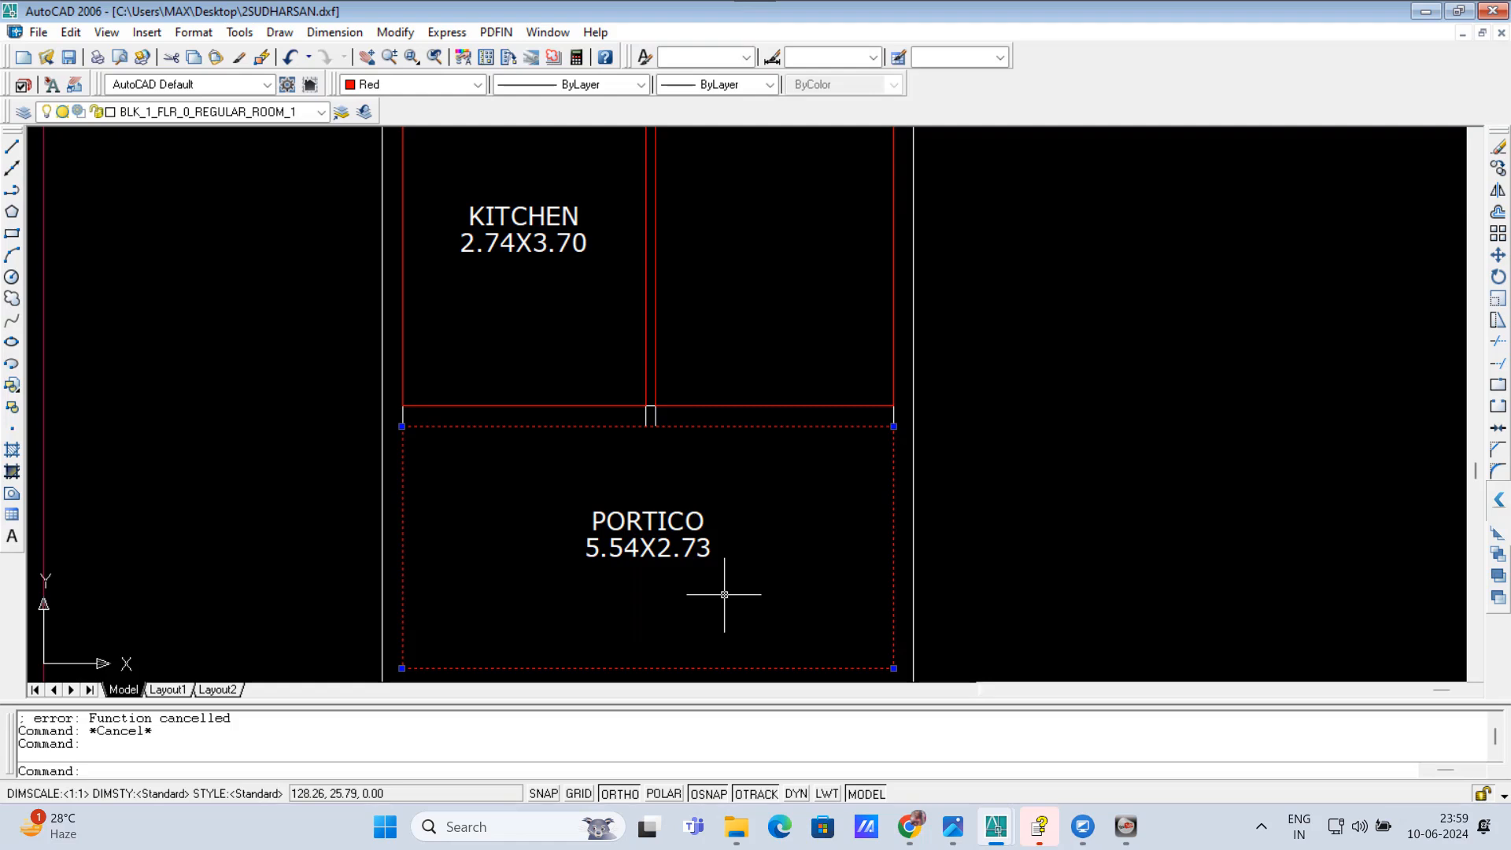
text(0)
key(Return)
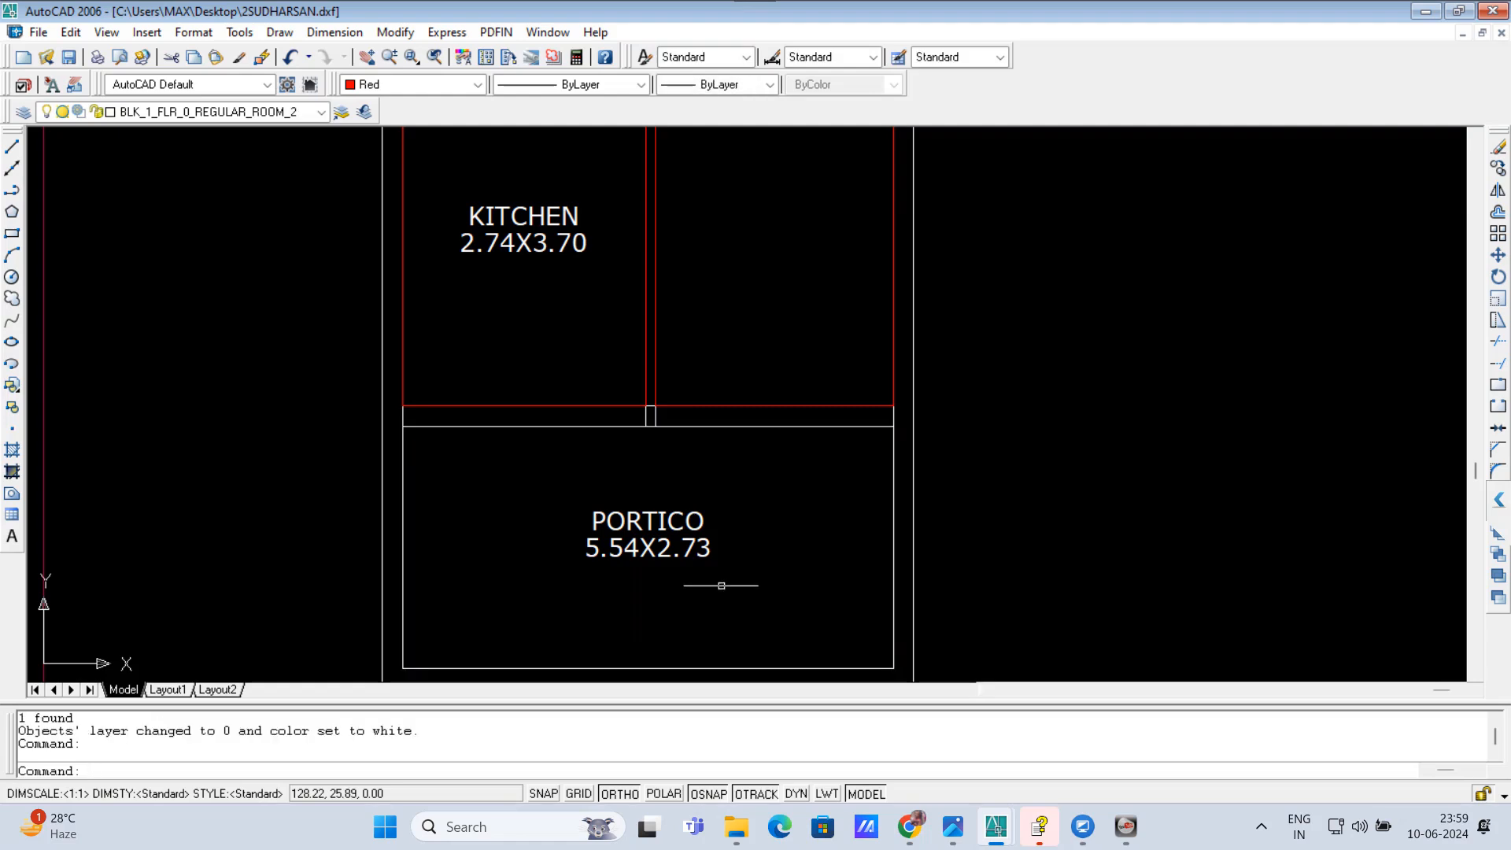
Step: Run REGV on the BED room's outline and place its light ventilation rectangle starting from the left outer wall
scroll(719, 583, down, 2)
scroll(488, 337, down, 4)
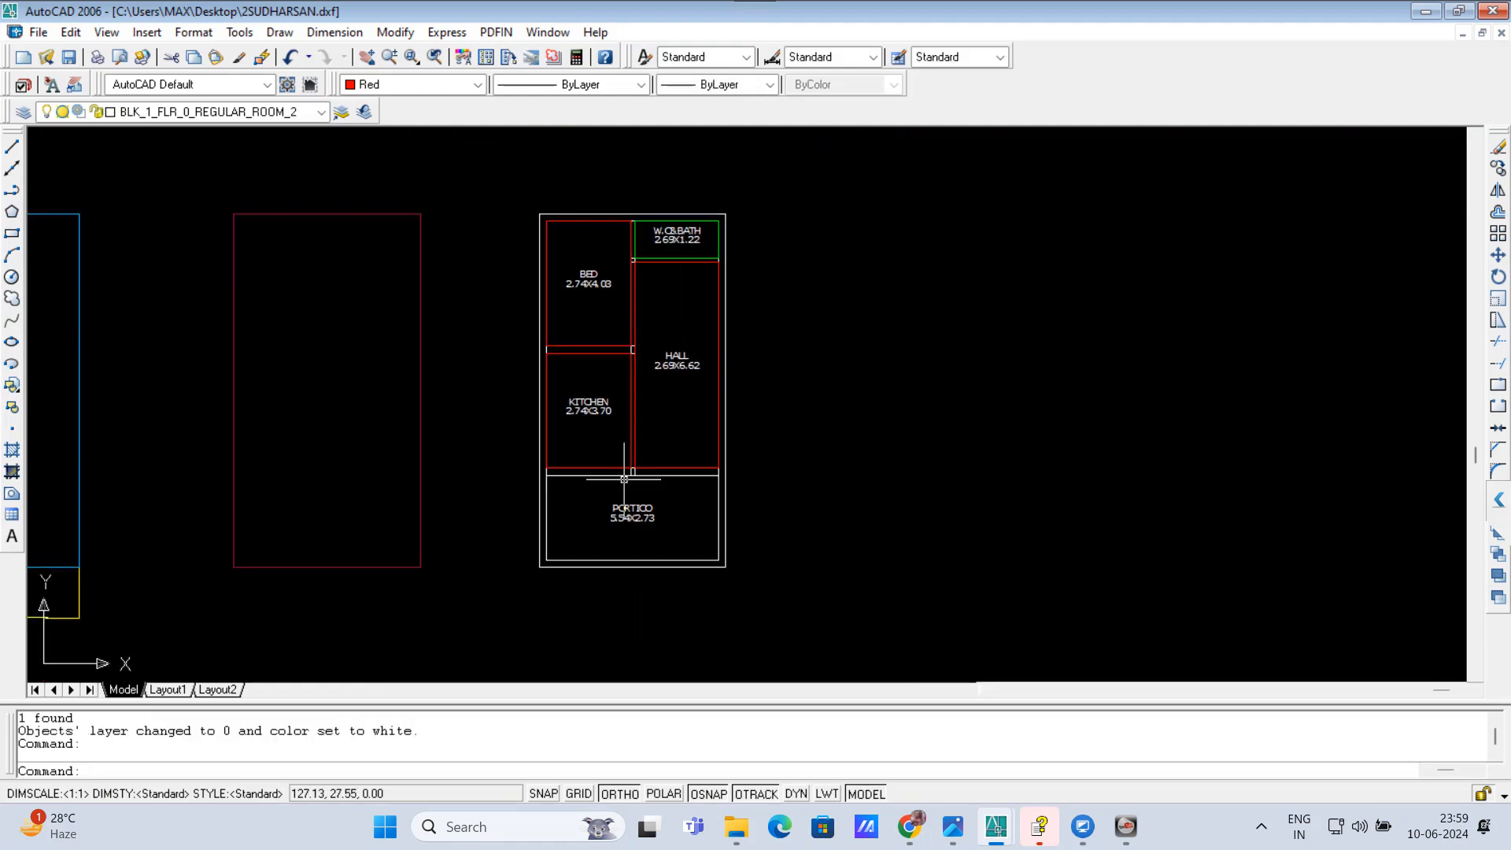
scroll(677, 577, up, 3)
scroll(637, 606, down, 2)
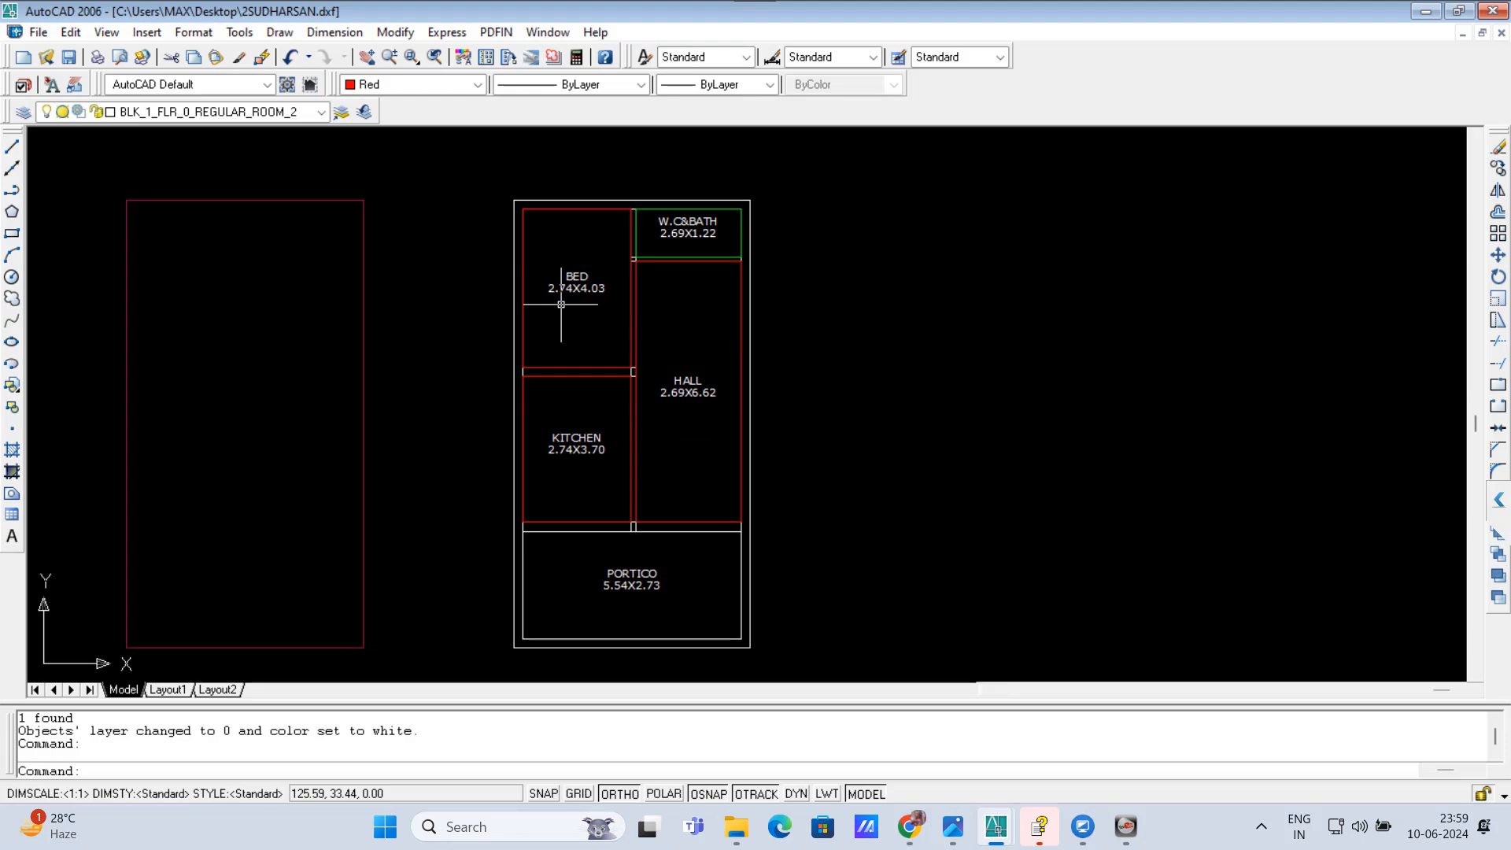
text(REGV)
key(Return)
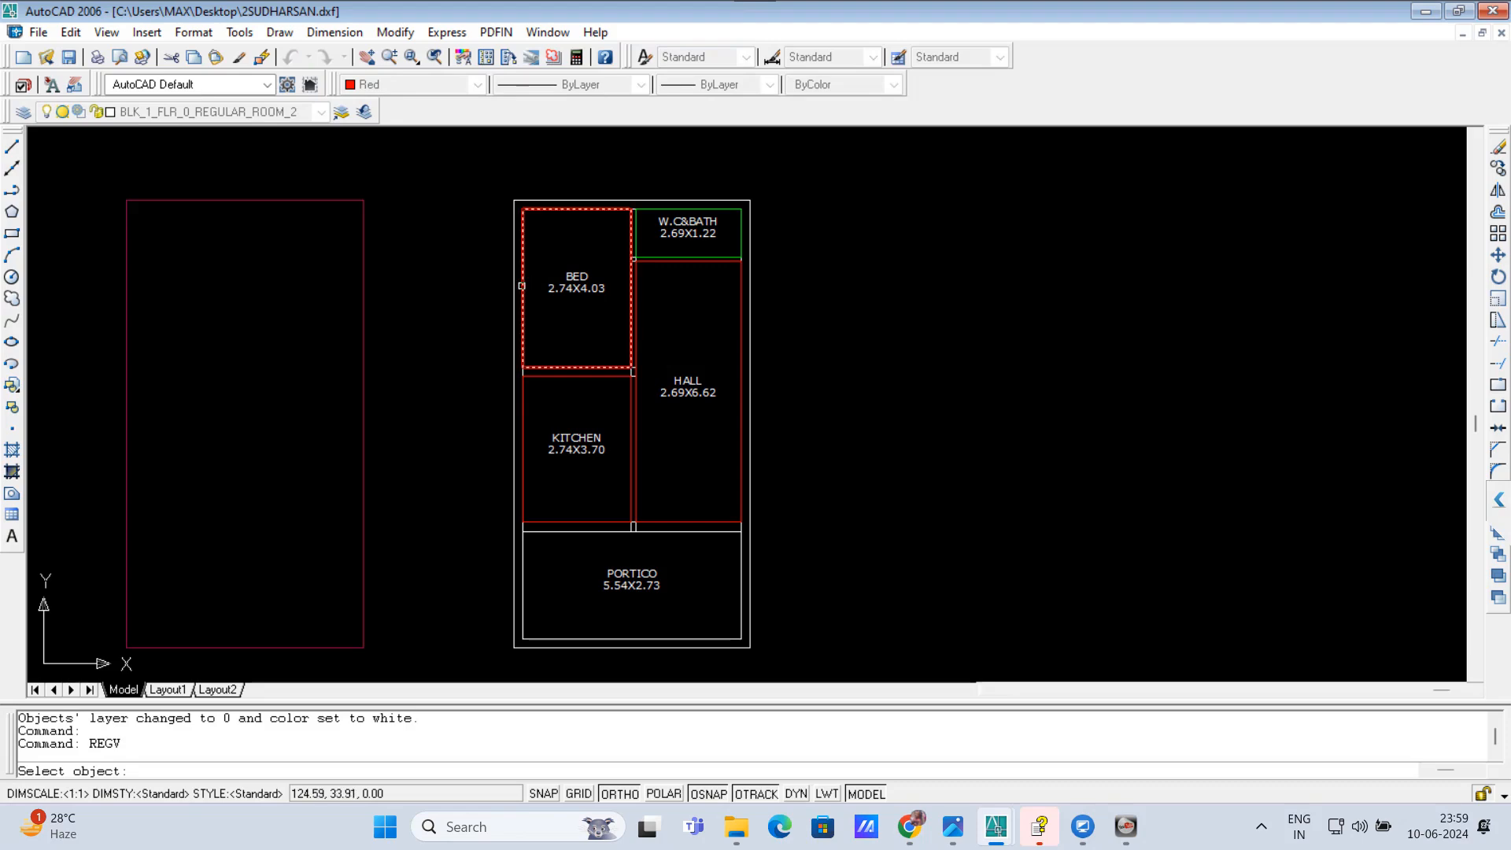
click(522, 285)
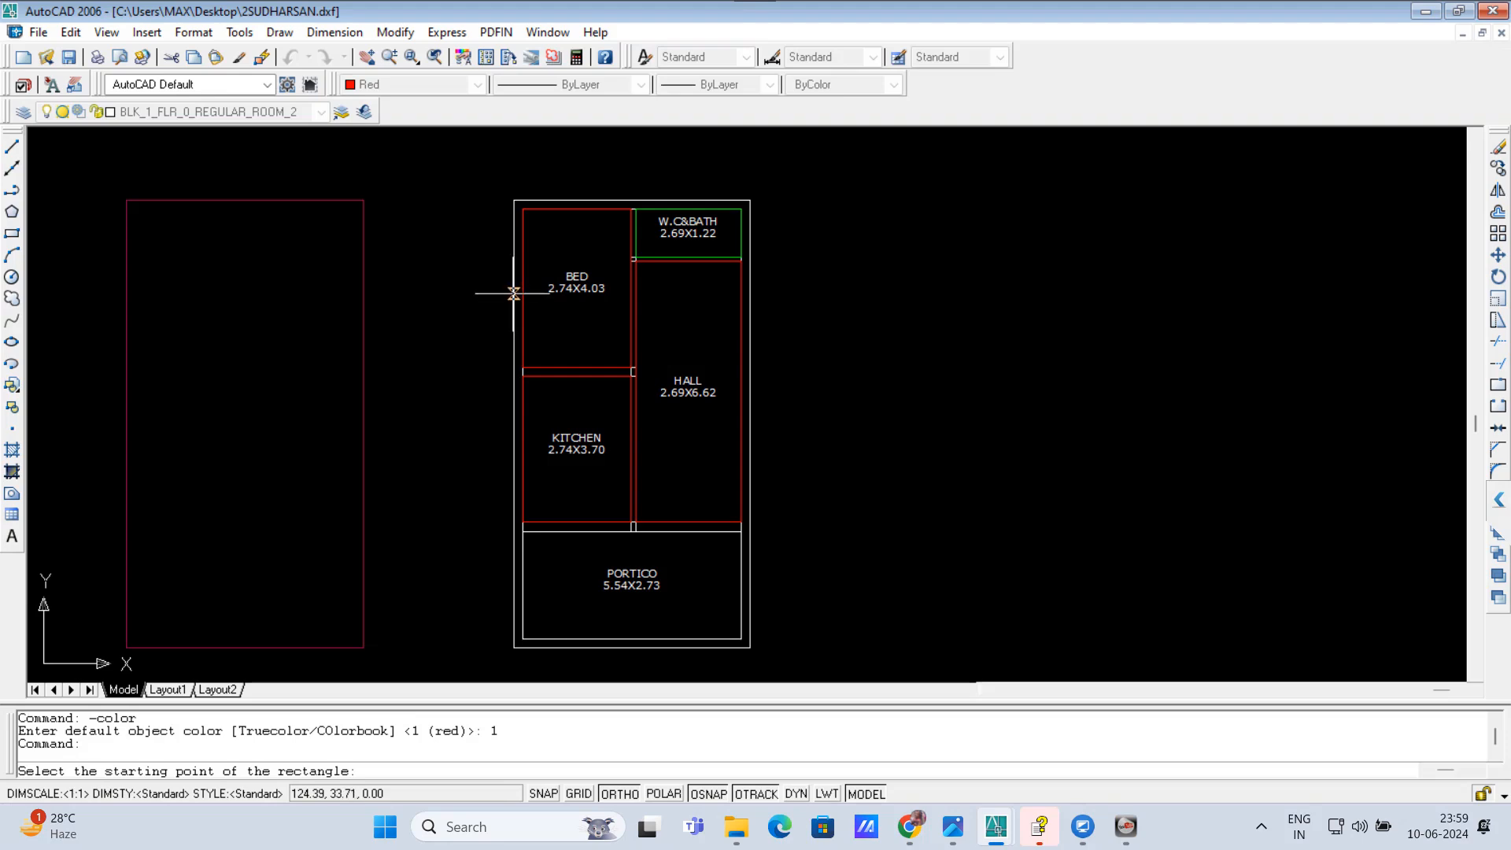
click(513, 288)
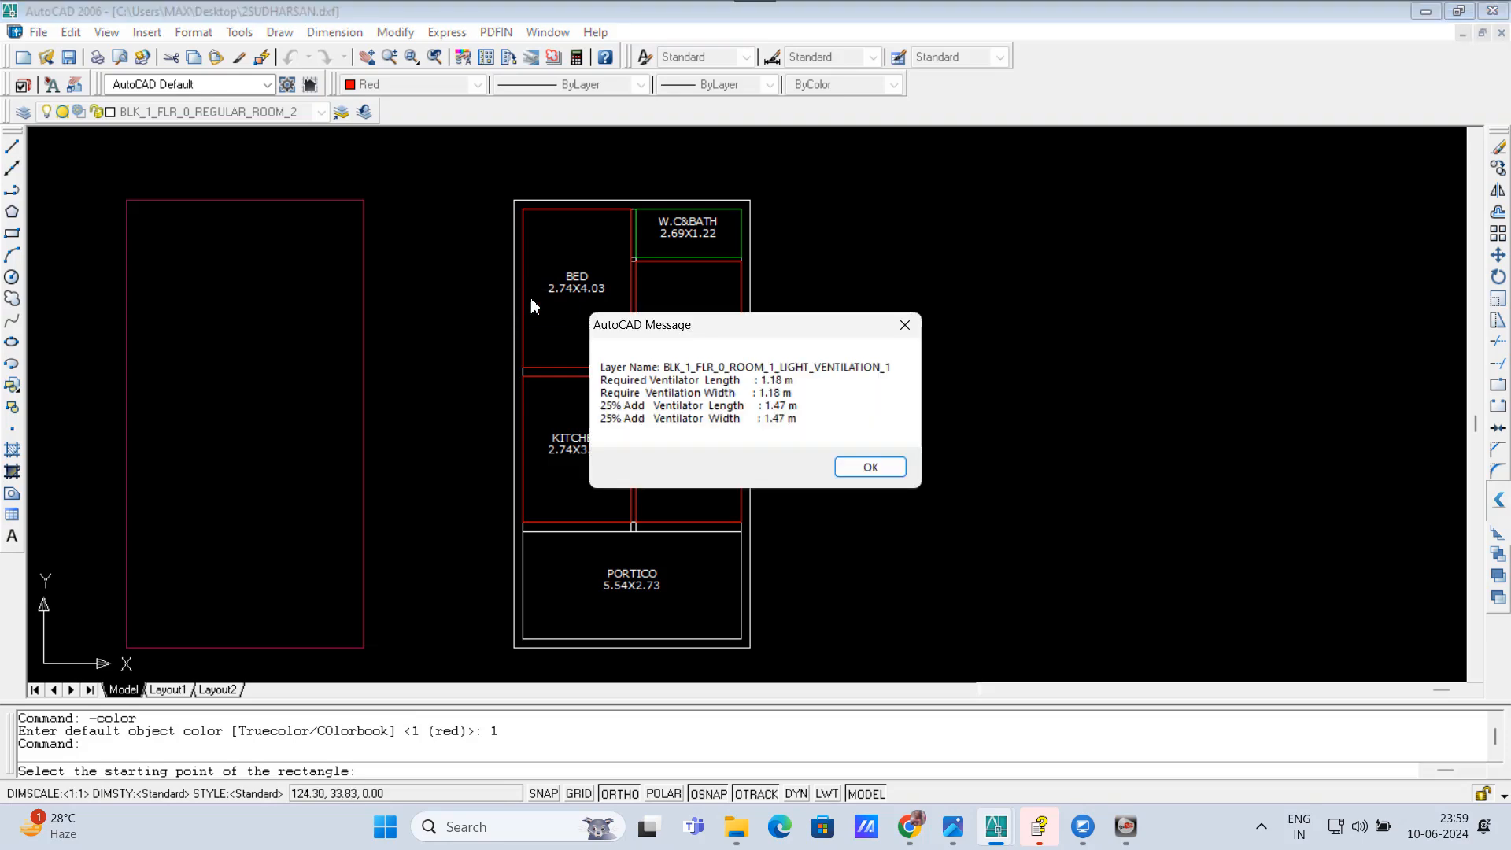
click(870, 467)
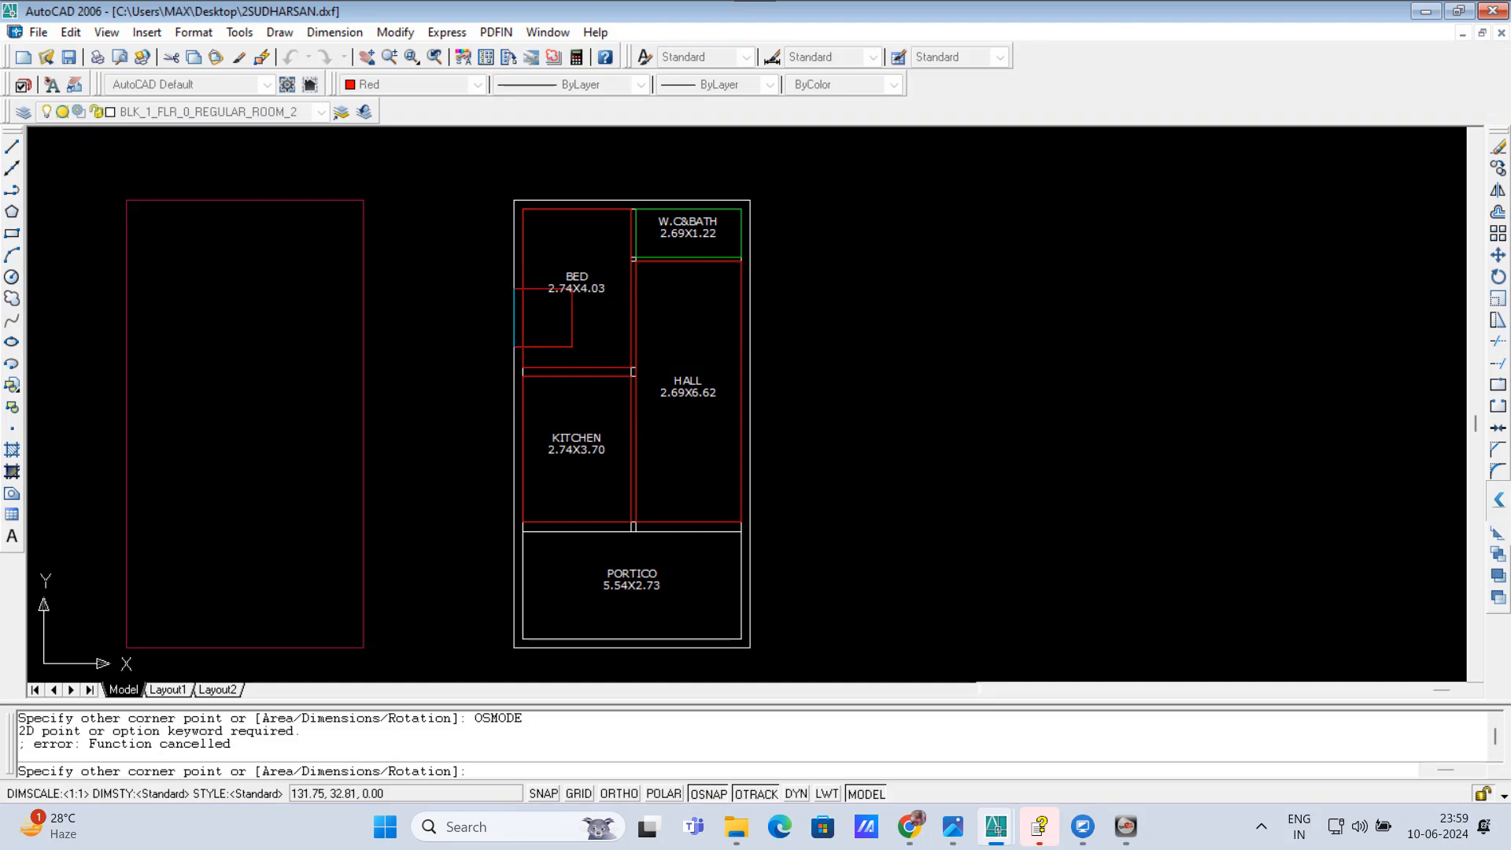
click(597, 311)
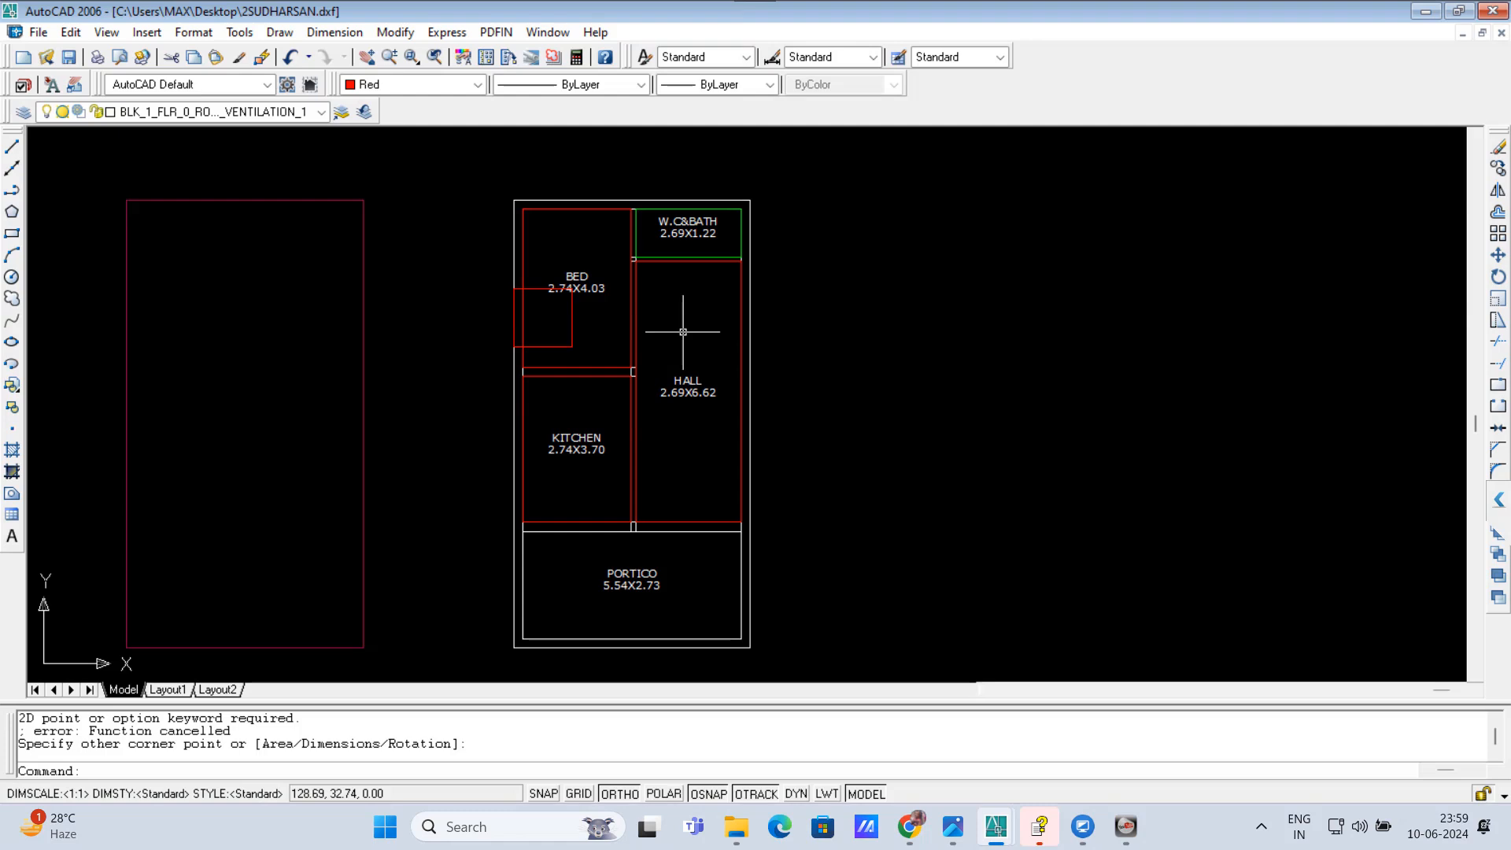
Step: Run REGV on the HALL room's outline and place its light ventilation rectangle from the portico-side wall up into the hall
text(REGV)
key(Return)
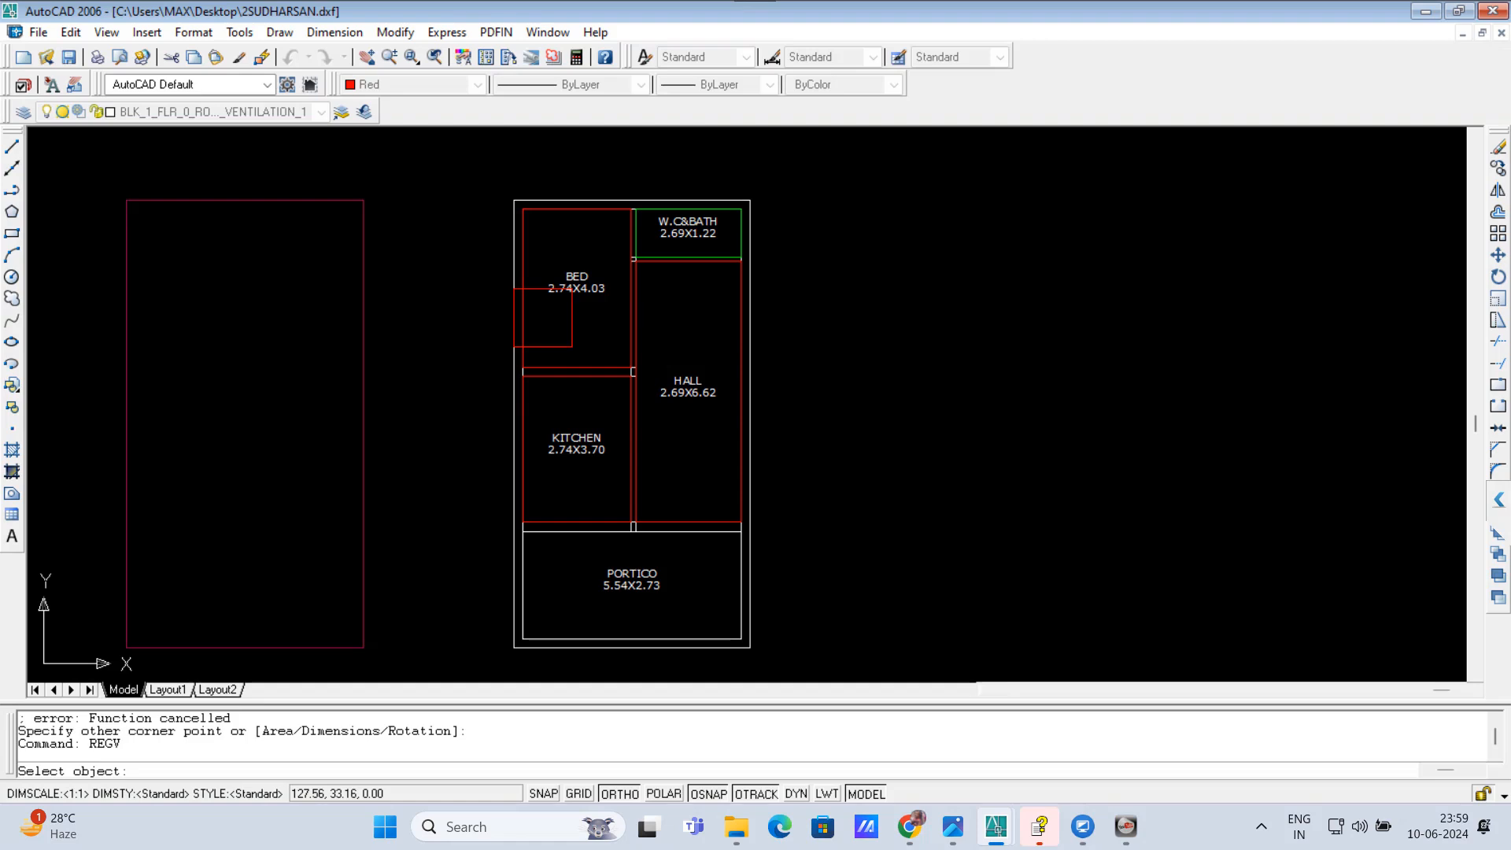
click(637, 315)
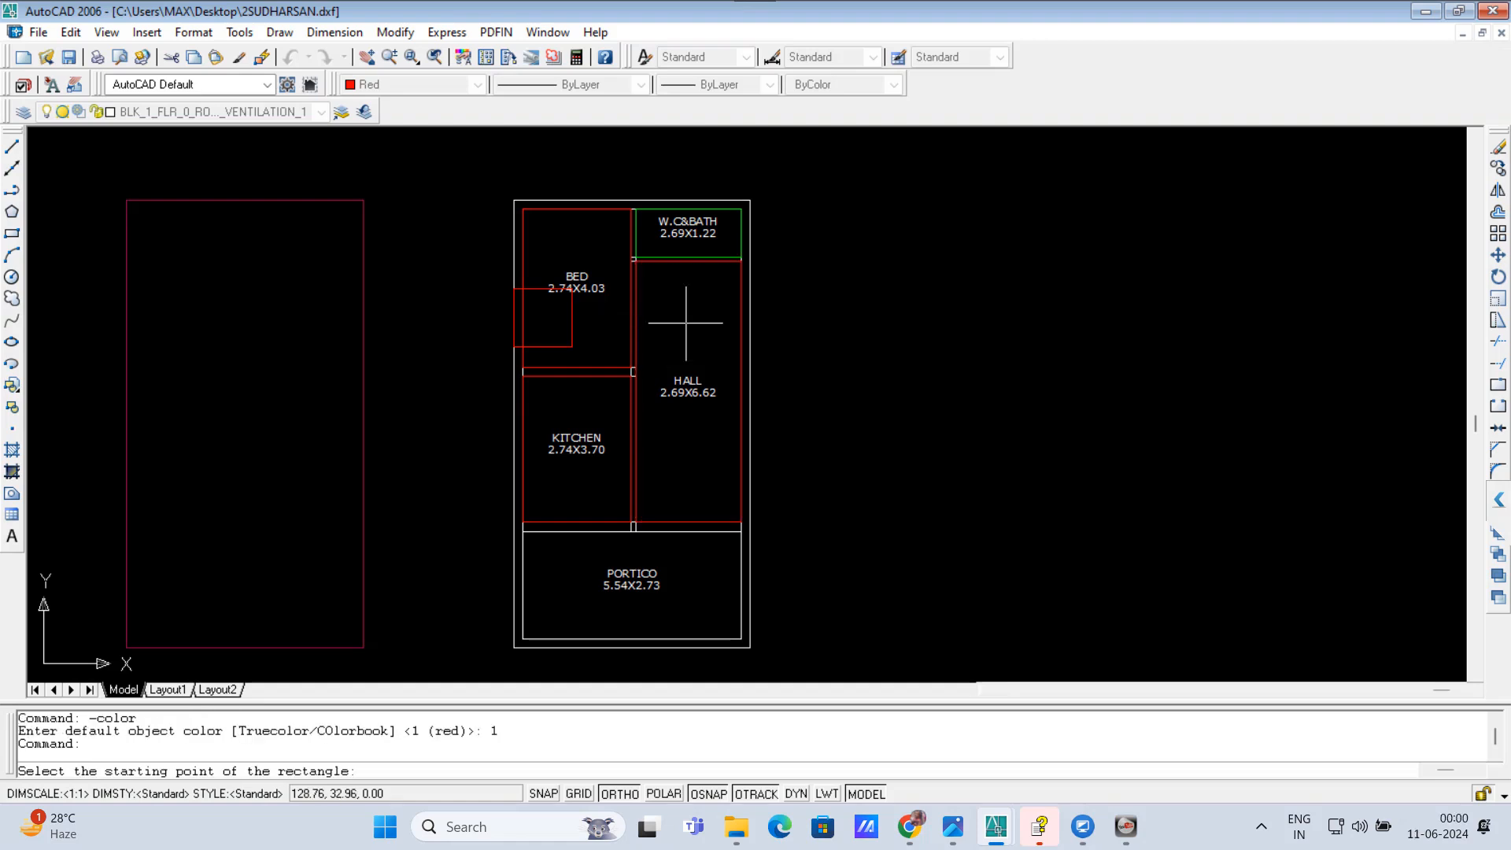
click(661, 527)
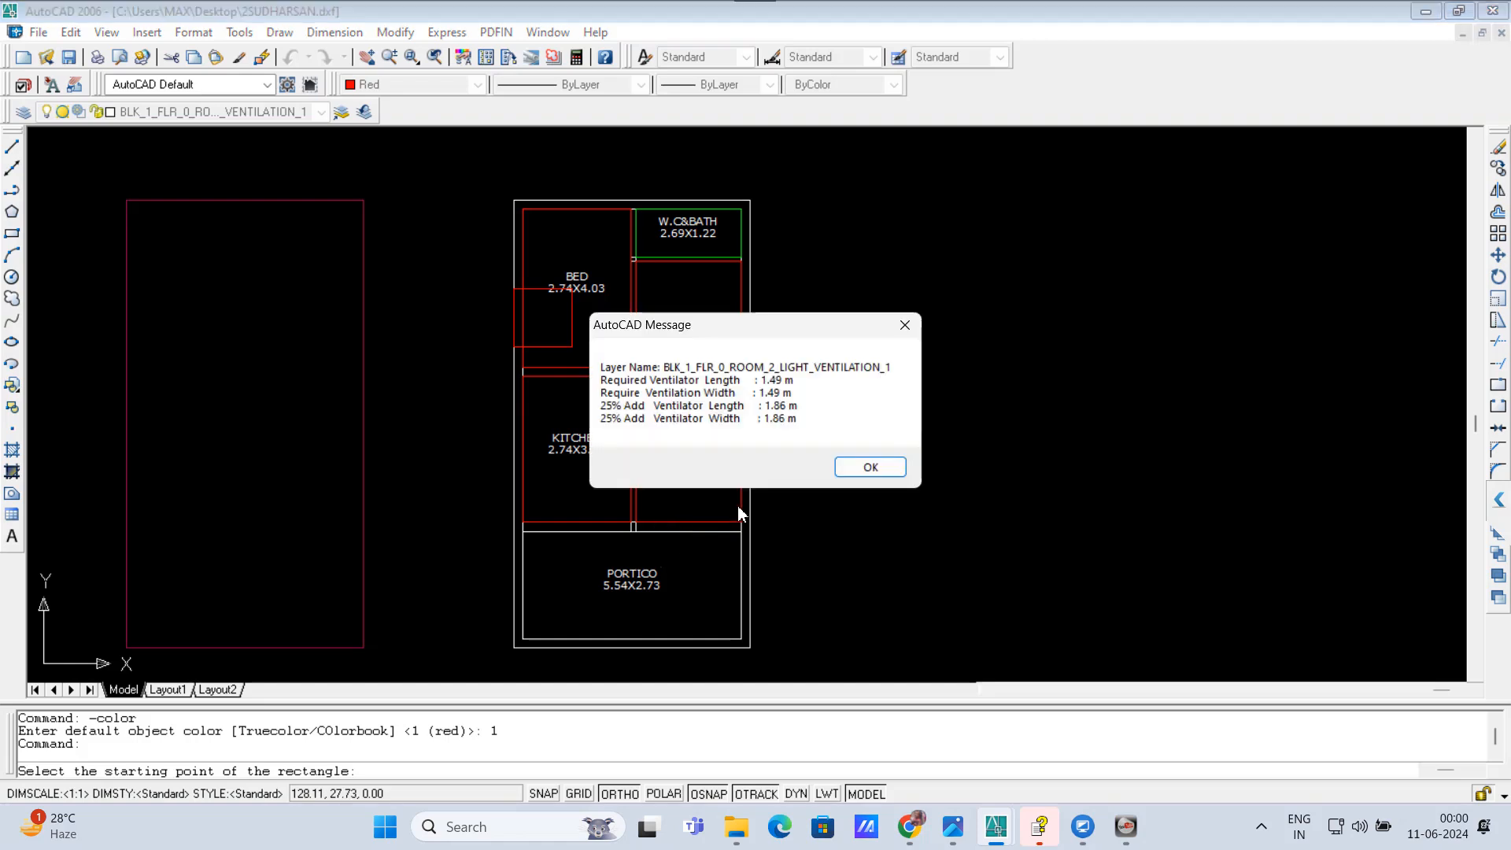
click(849, 466)
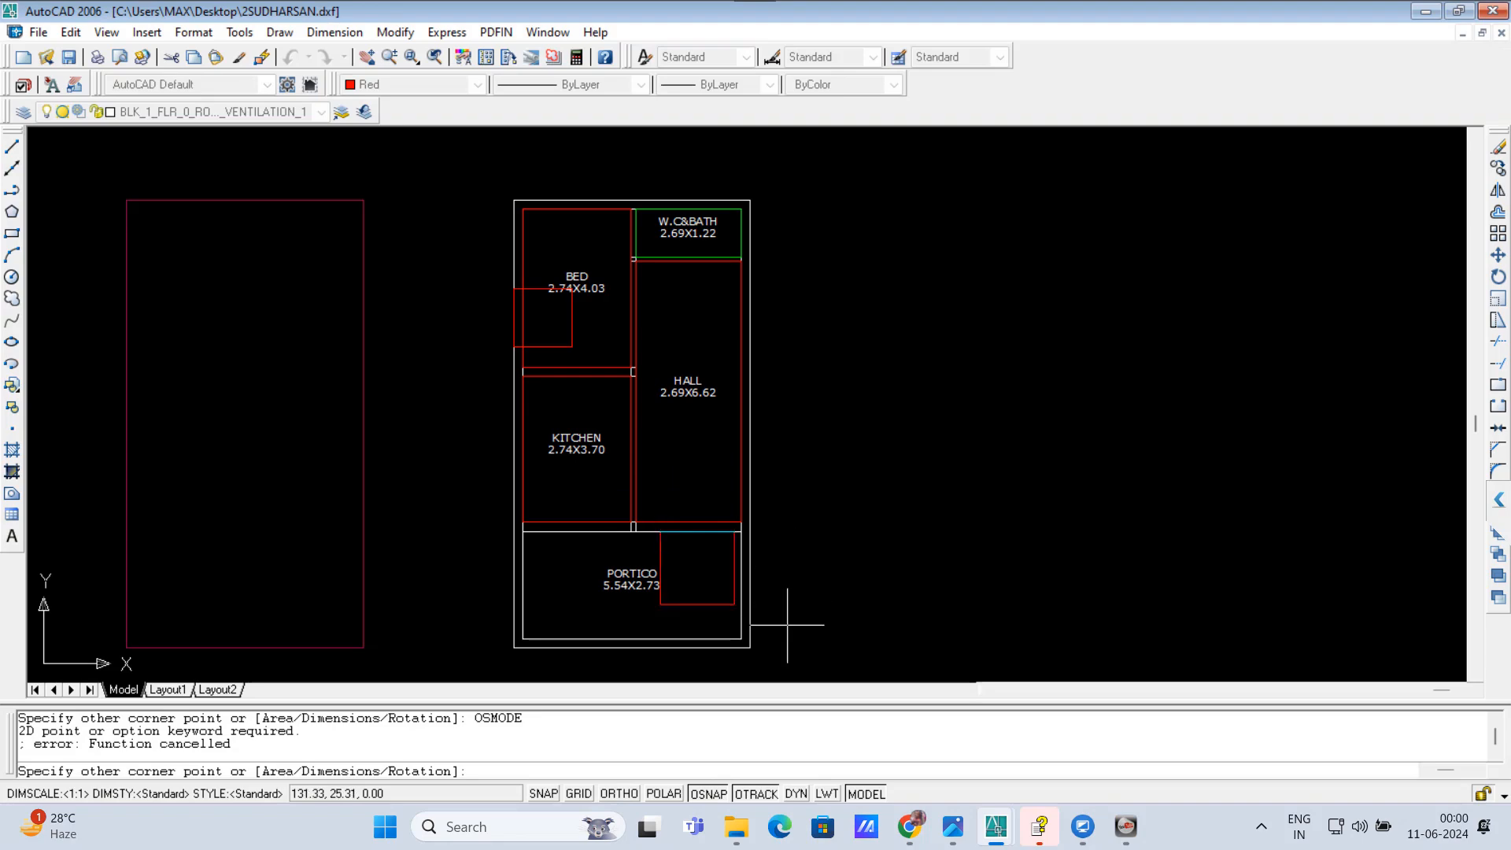
click(769, 432)
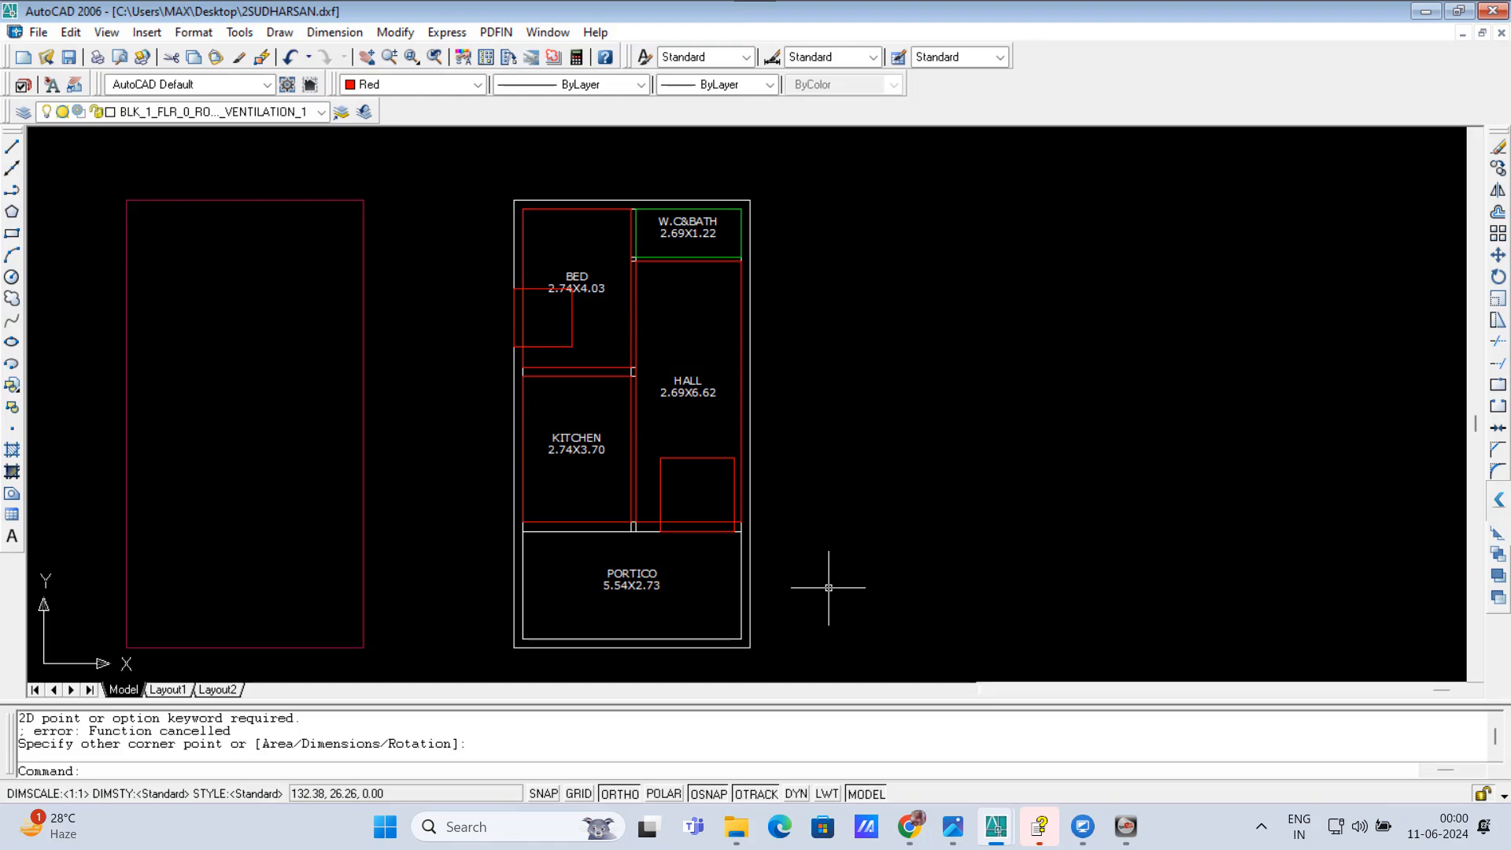
Step: Run KIV on the KITCHEN outline and place its light ventilation rectangle from the portico-side wall up into the kitchen
key(Return)
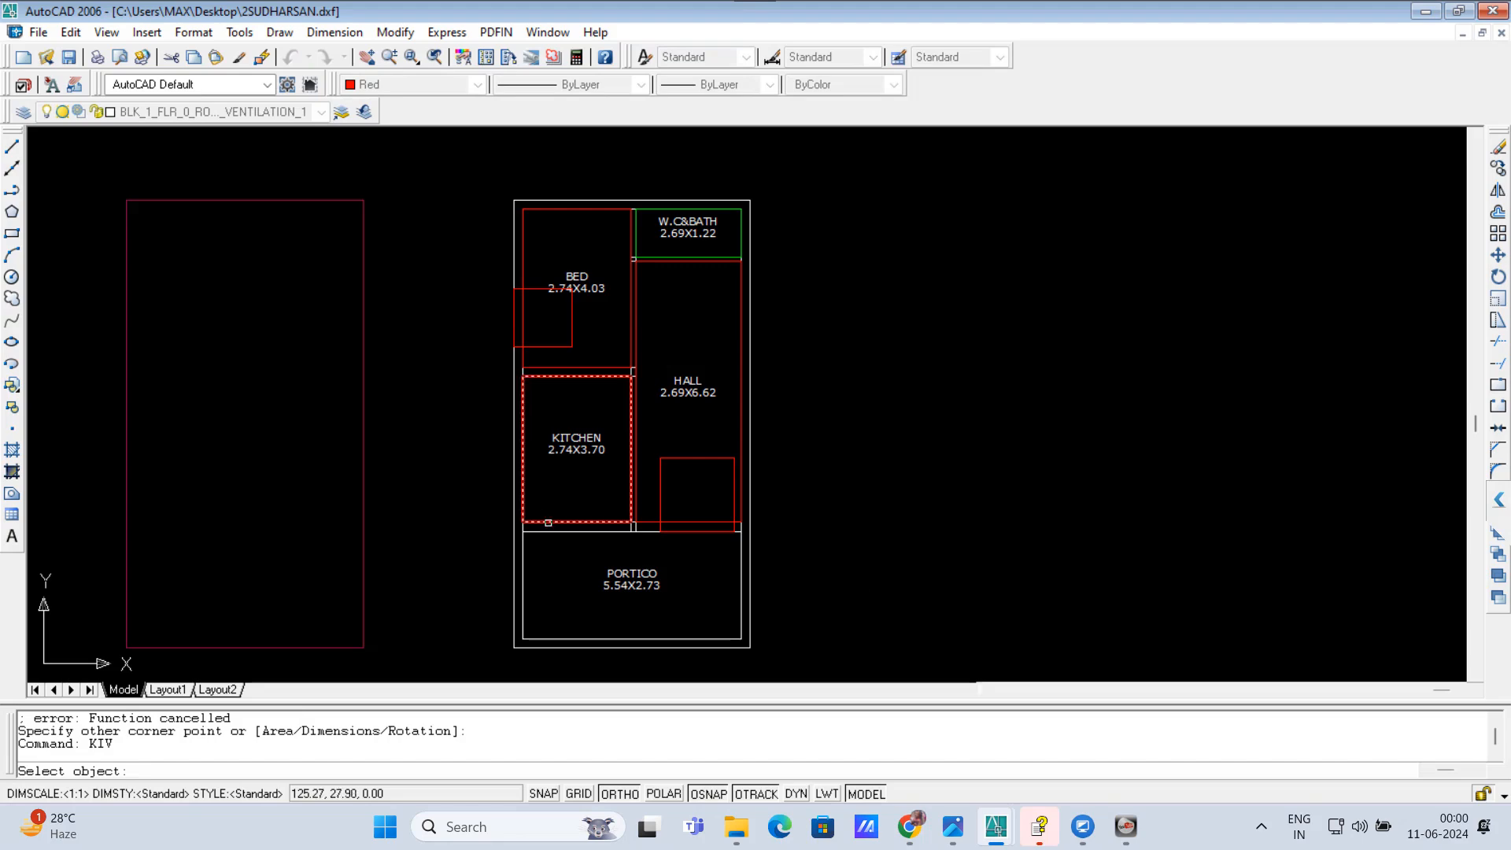
click(549, 523)
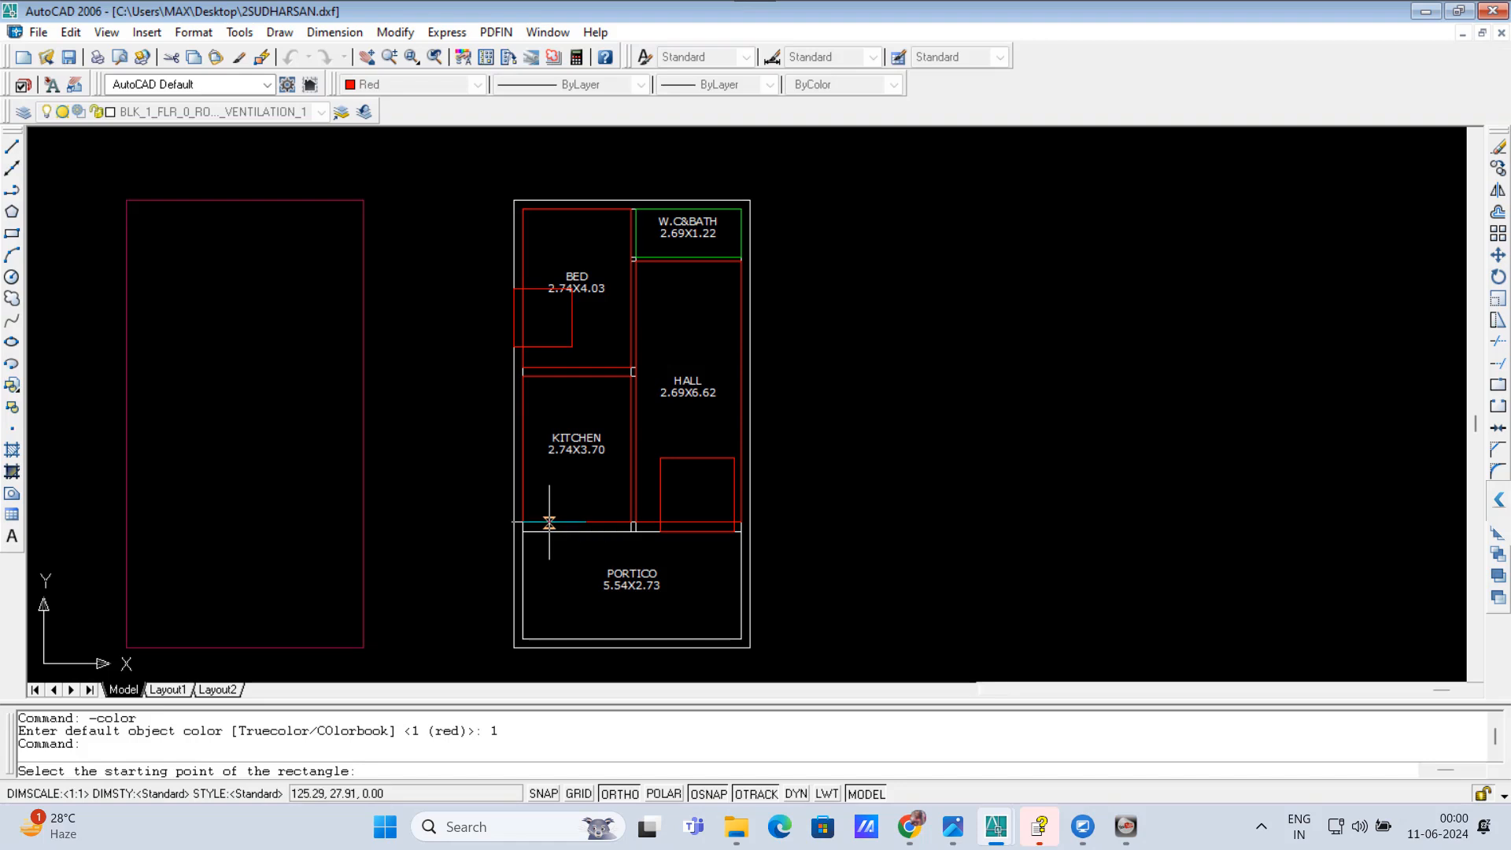
click(560, 530)
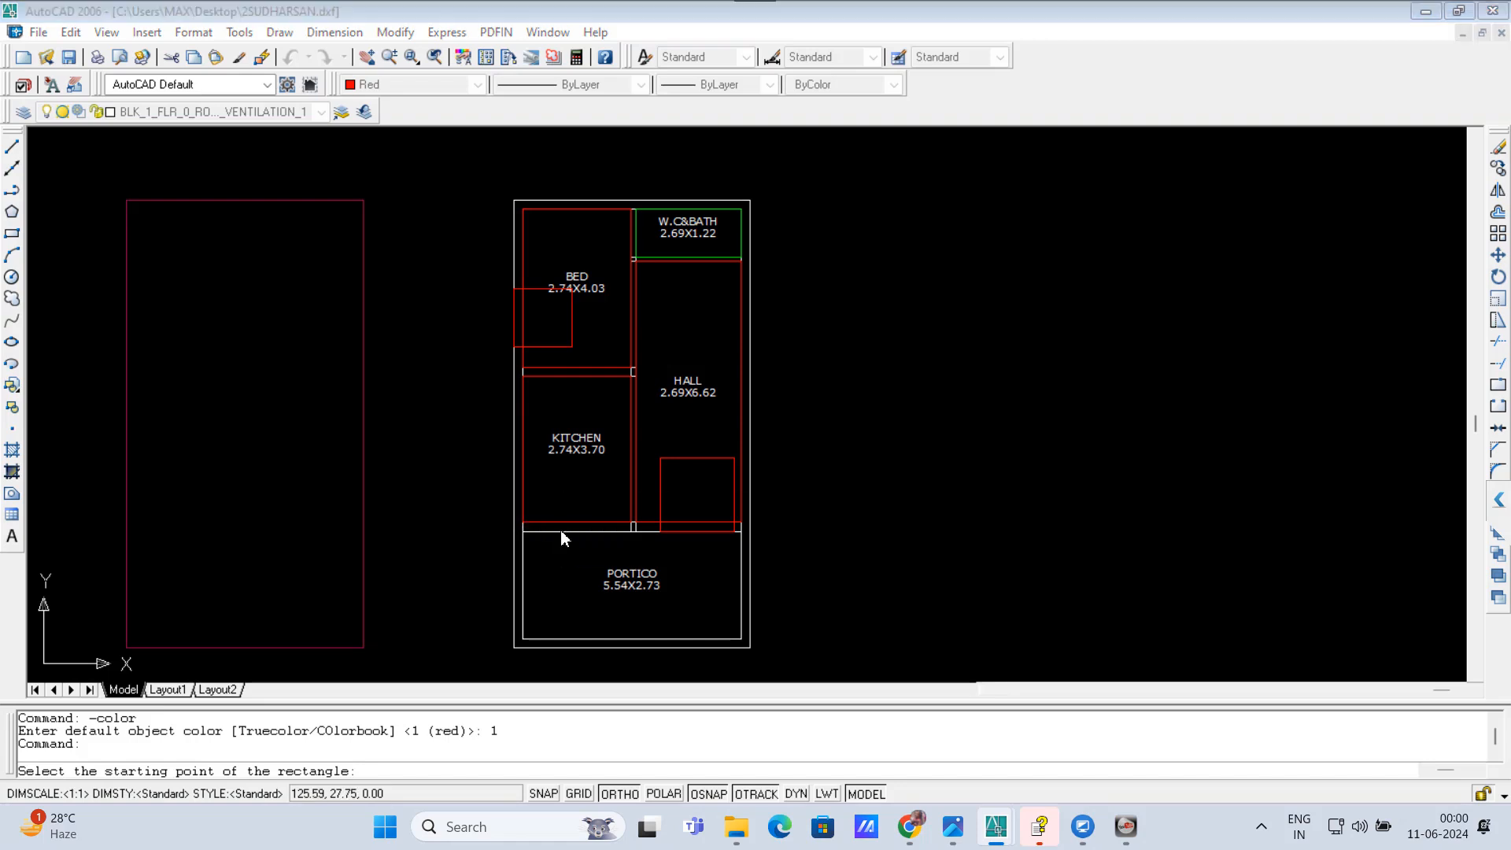
click(836, 467)
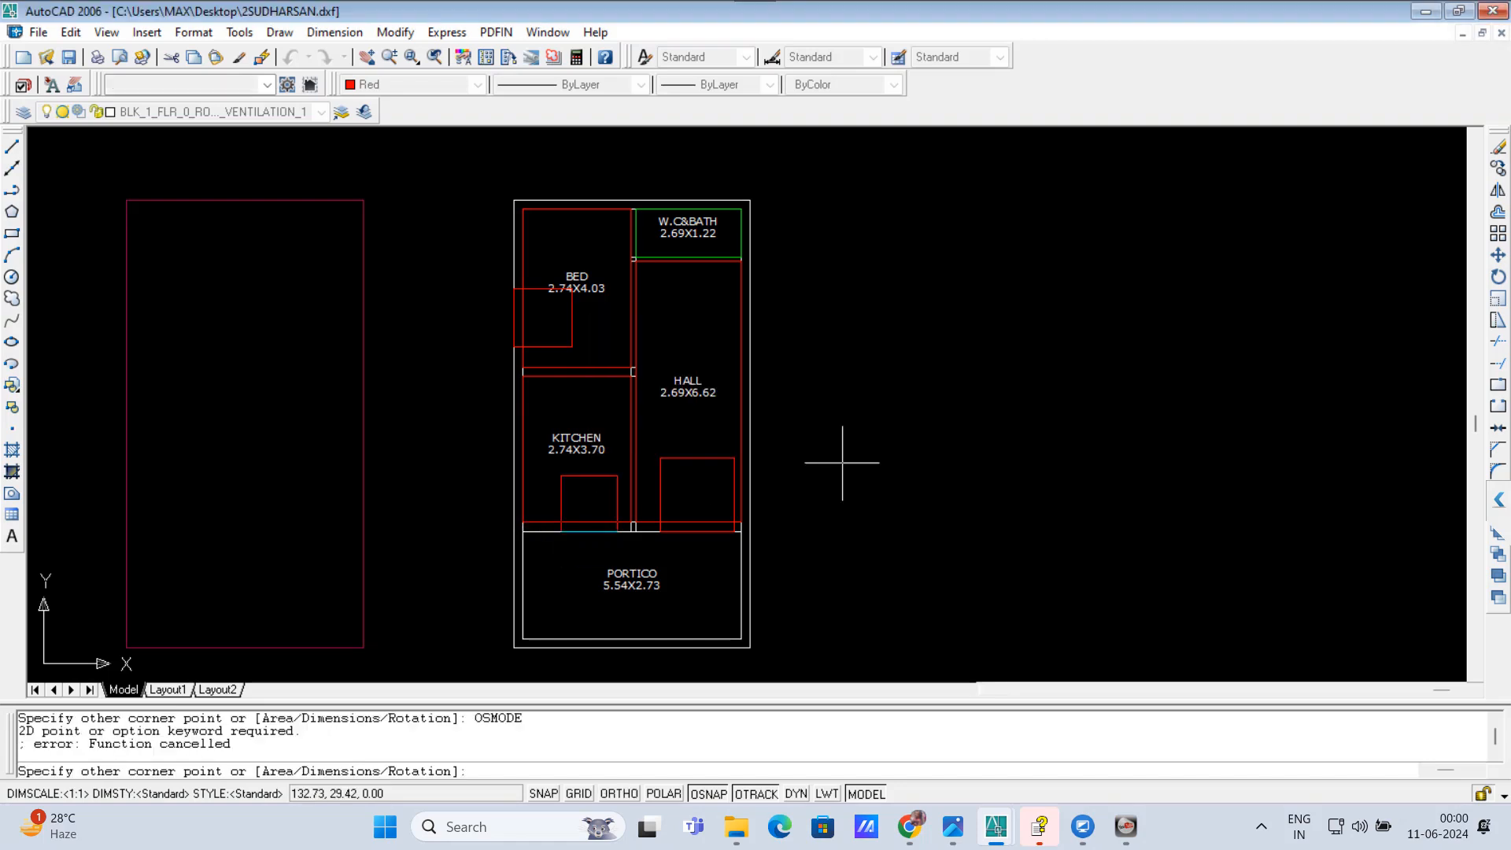
click(581, 456)
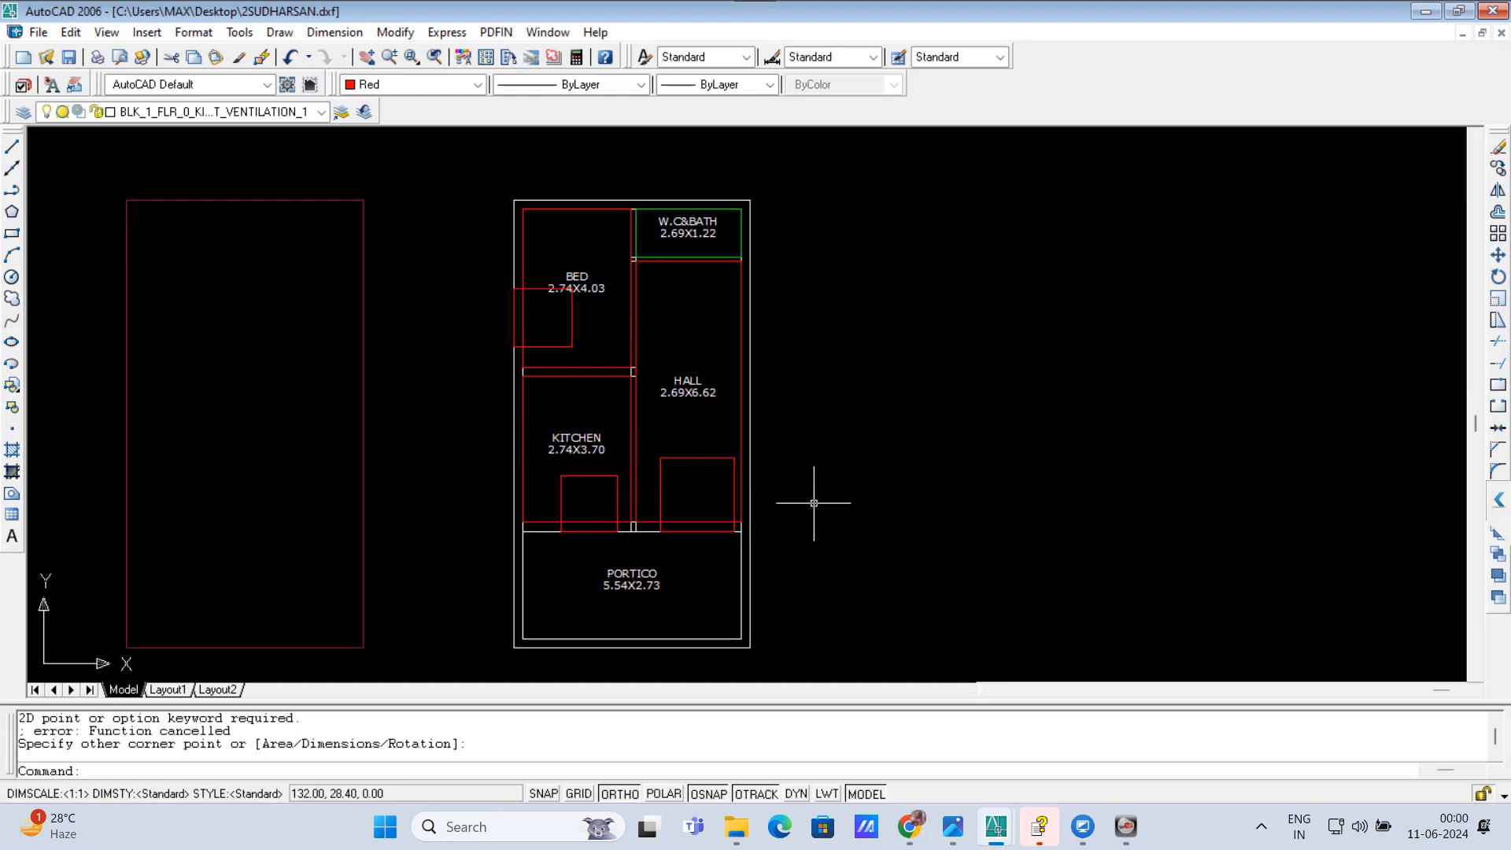
text(TOV)
key(Return)
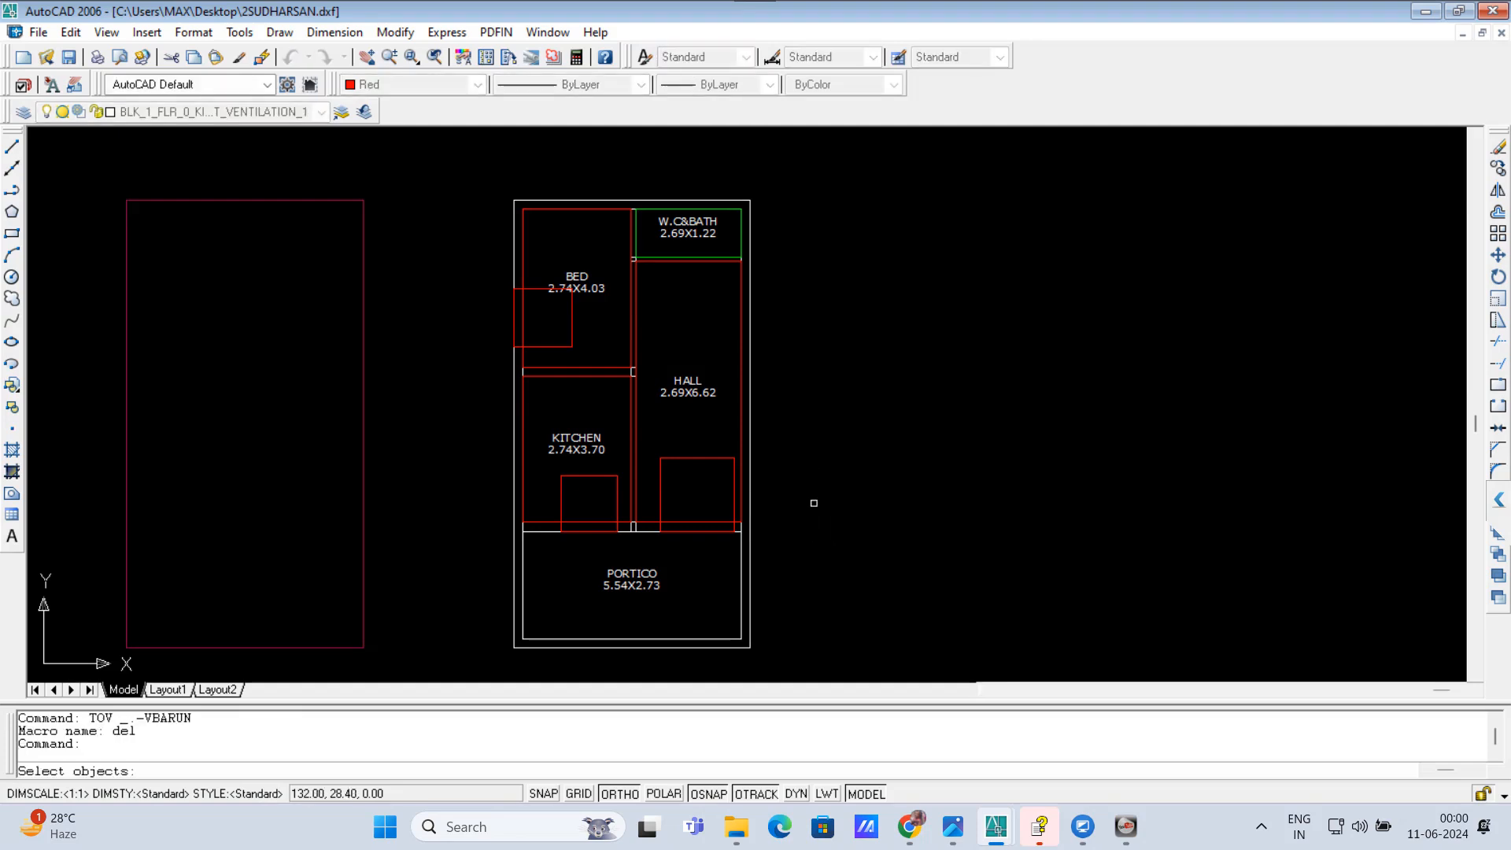
click(696, 209)
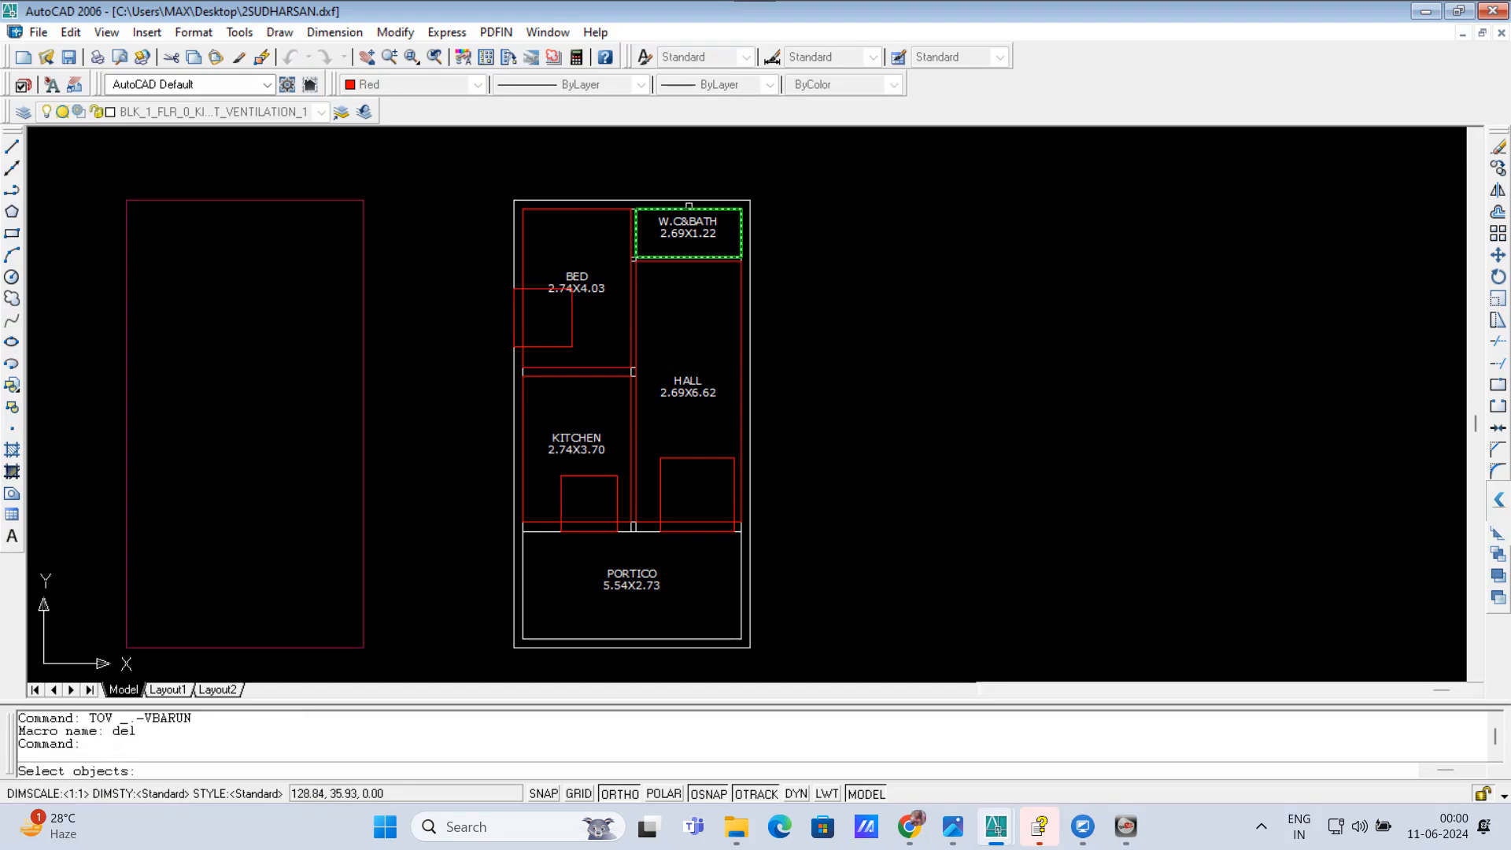
click(684, 206)
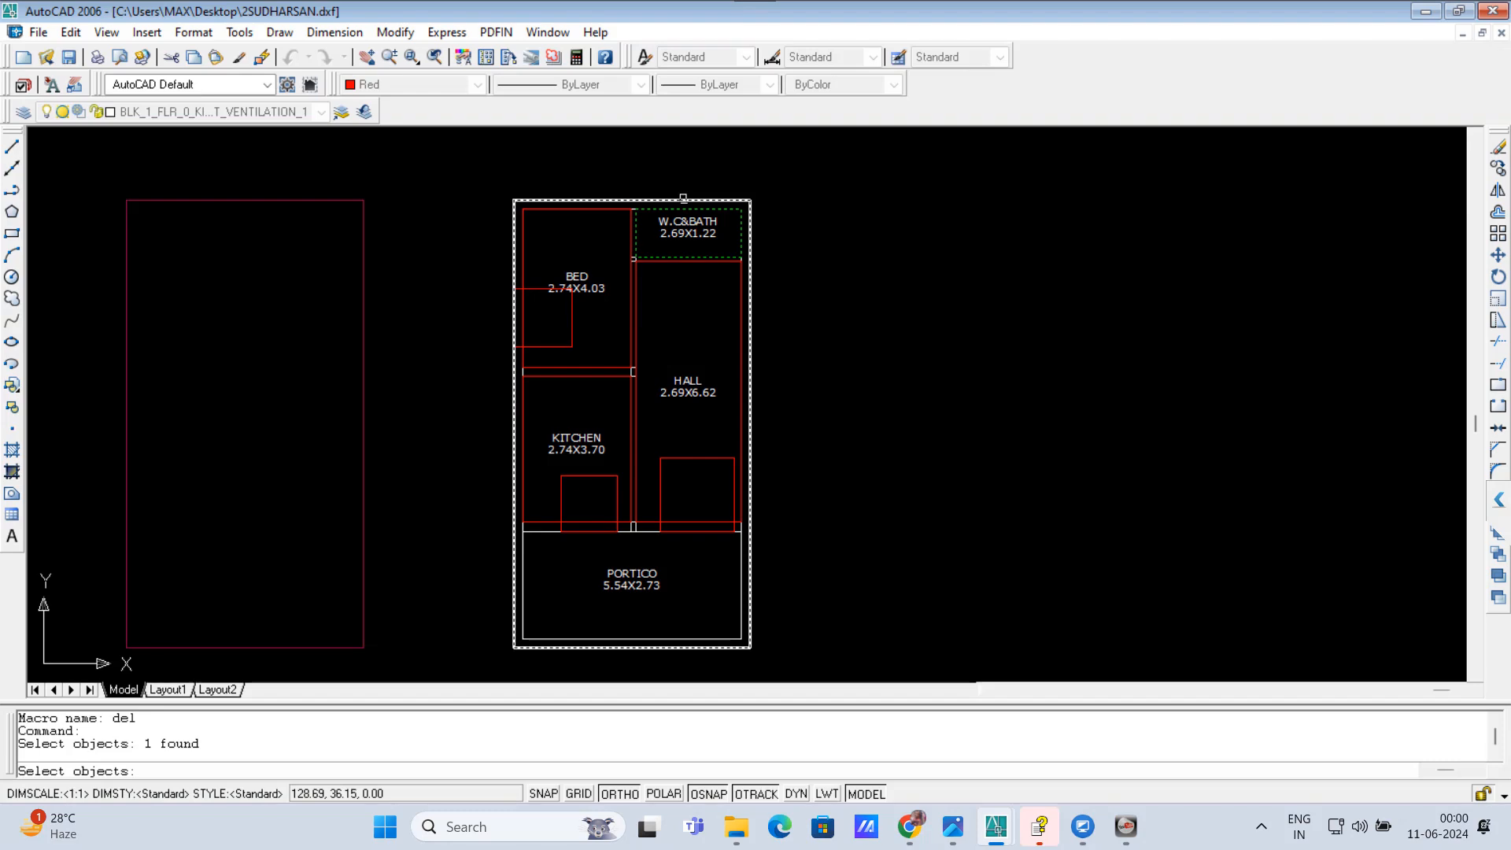
click(683, 199)
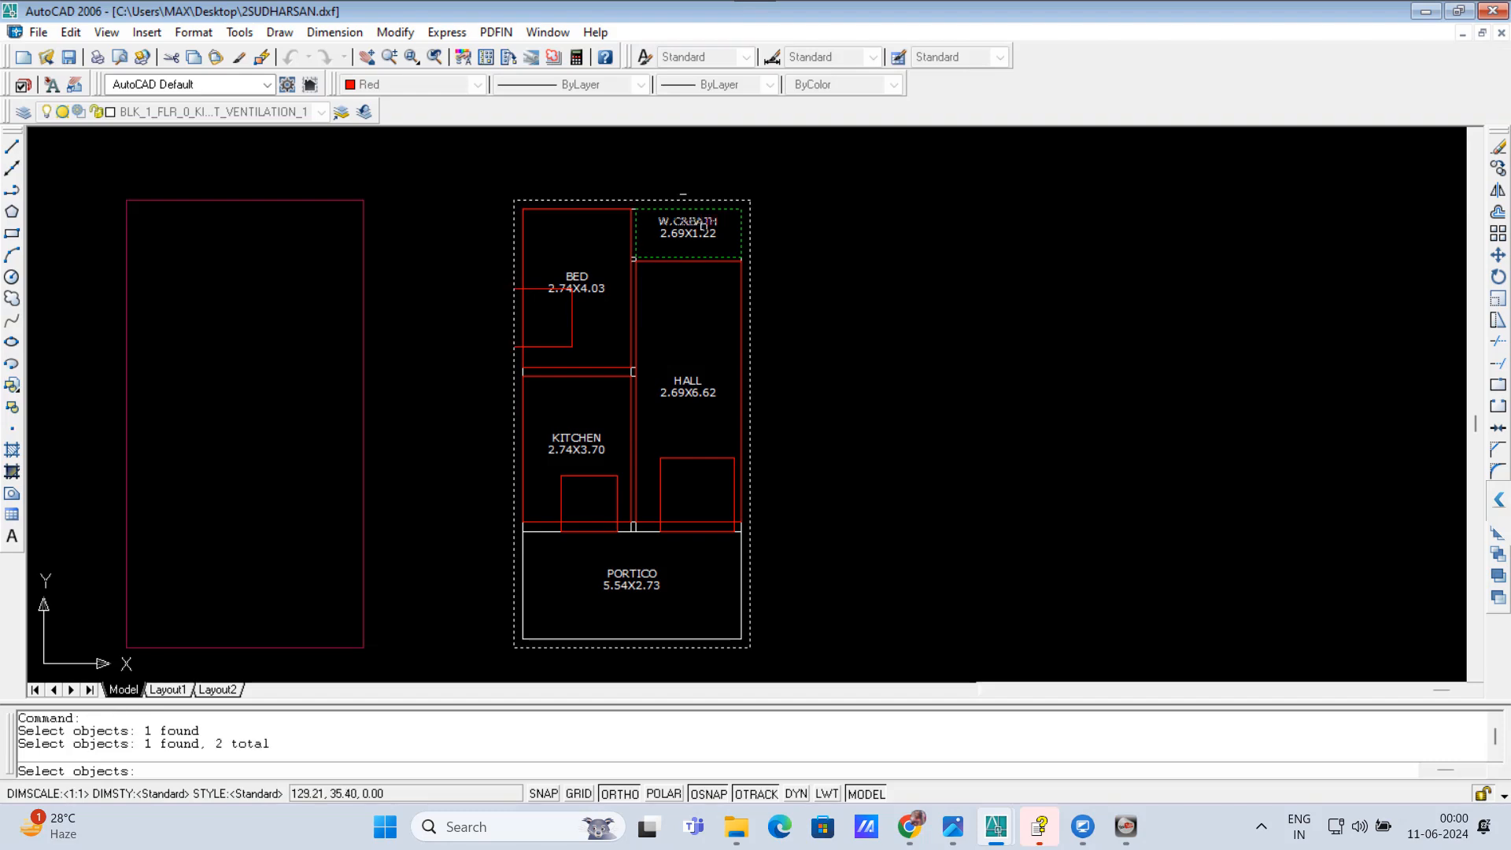
scroll(693, 196, up, 4)
key(Escape)
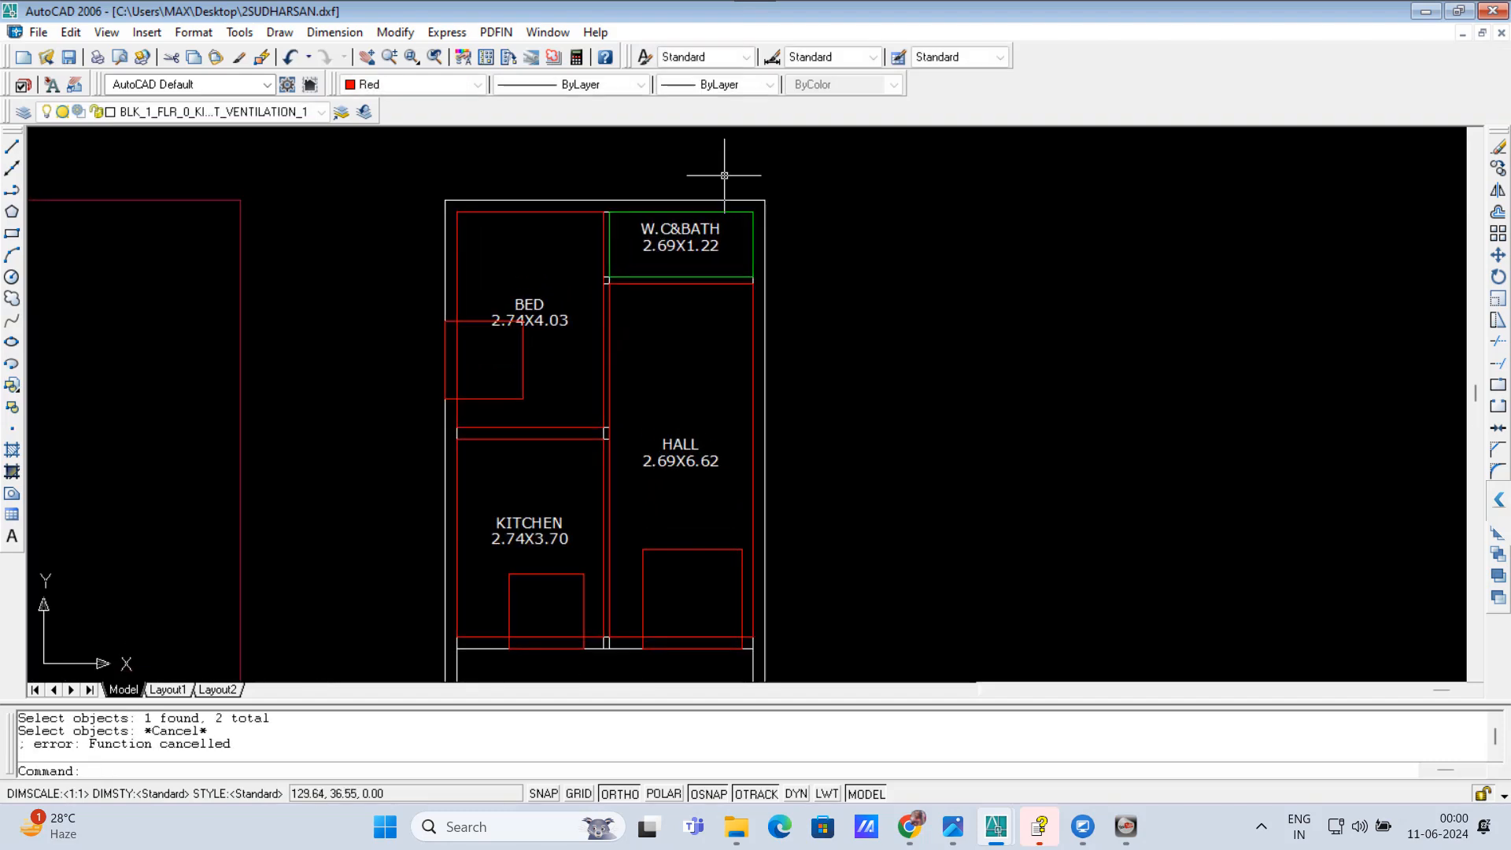
key(Escape)
key(Delete)
click(724, 208)
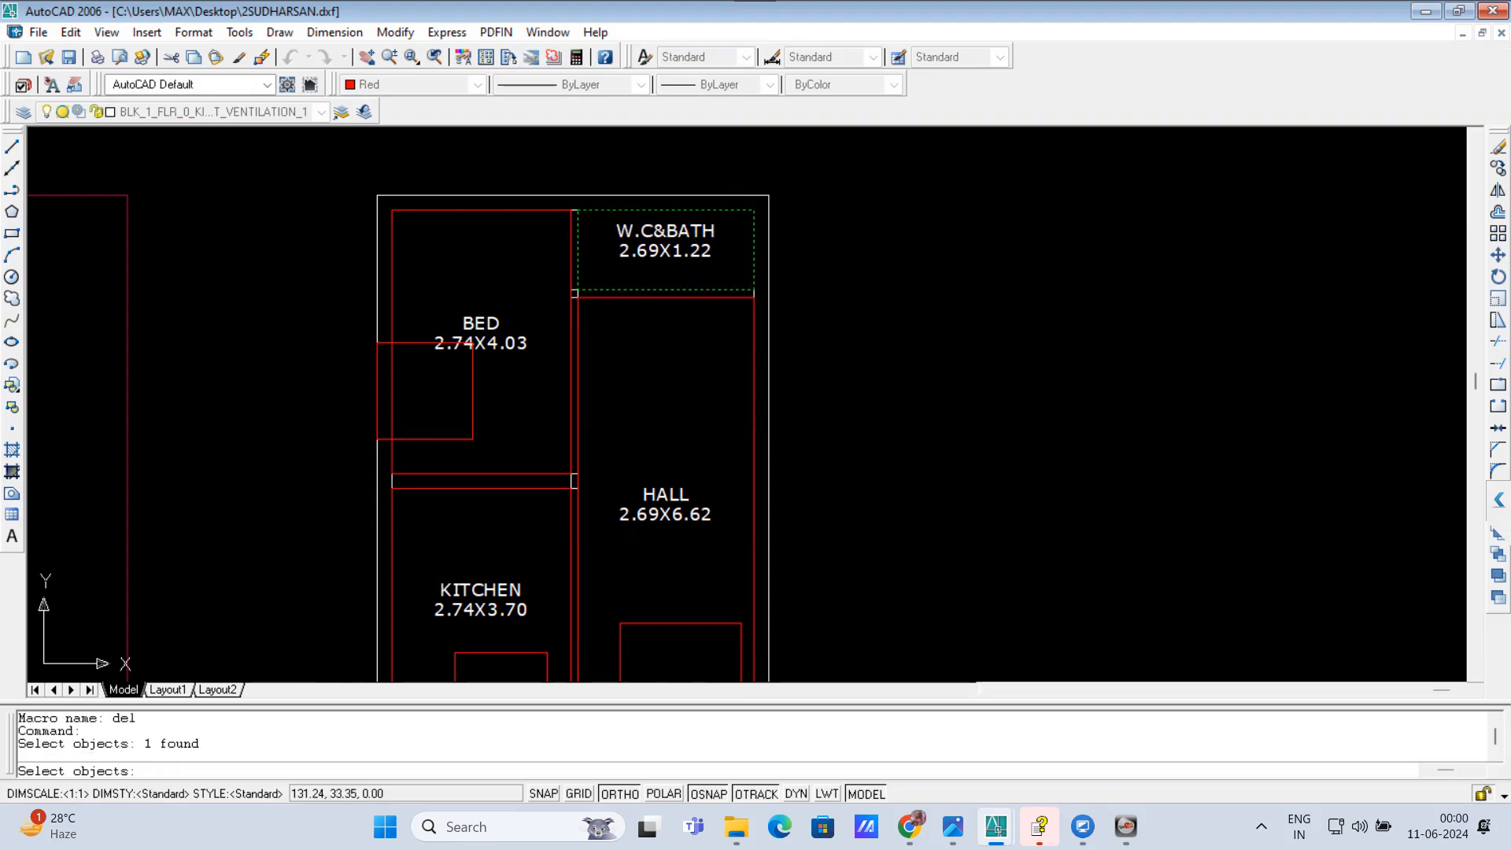
key(Escape)
key(Escape)
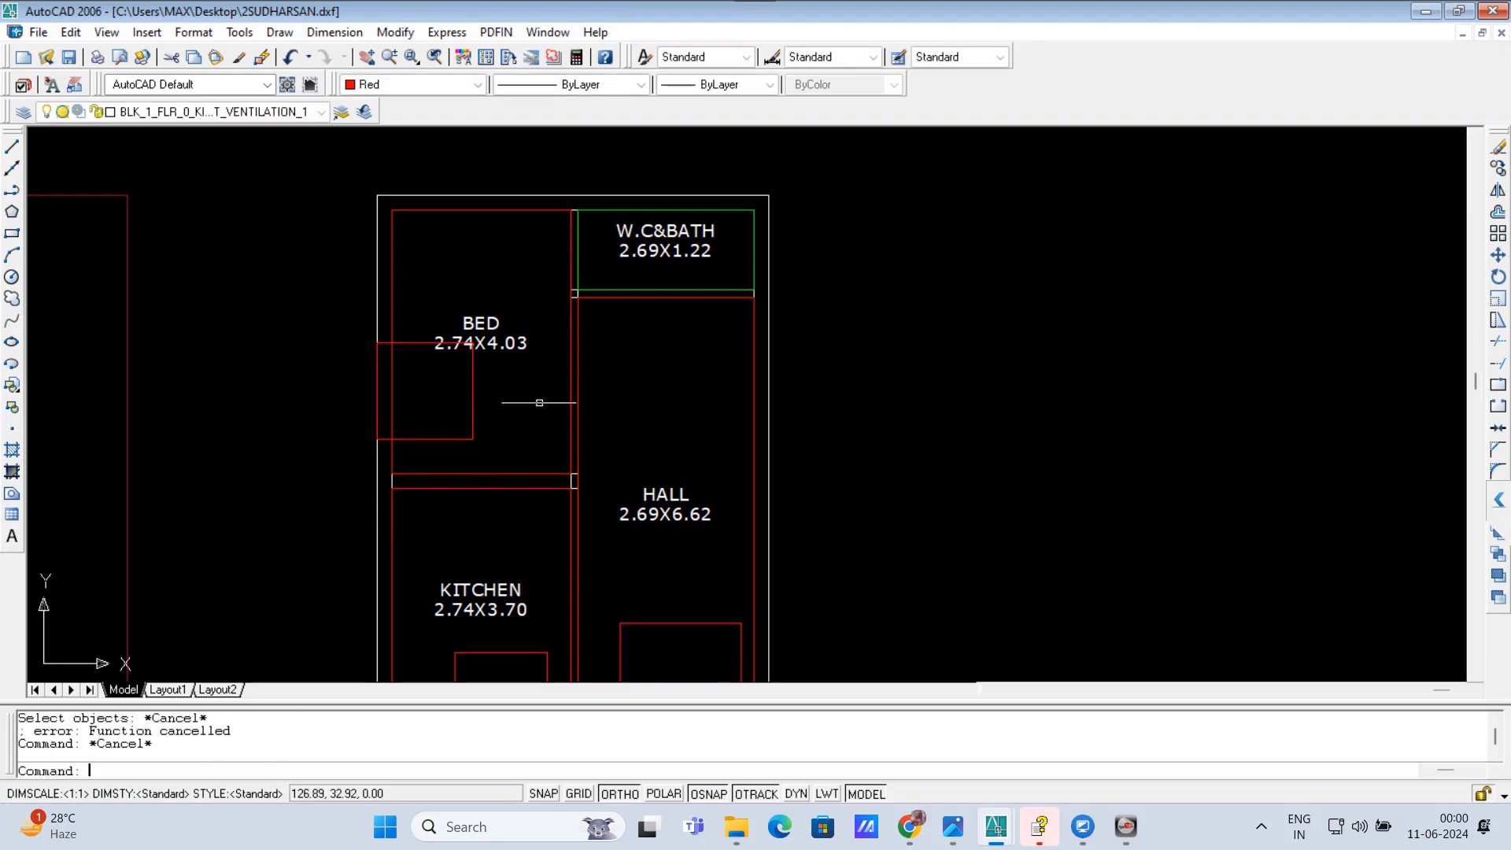
text(TO)
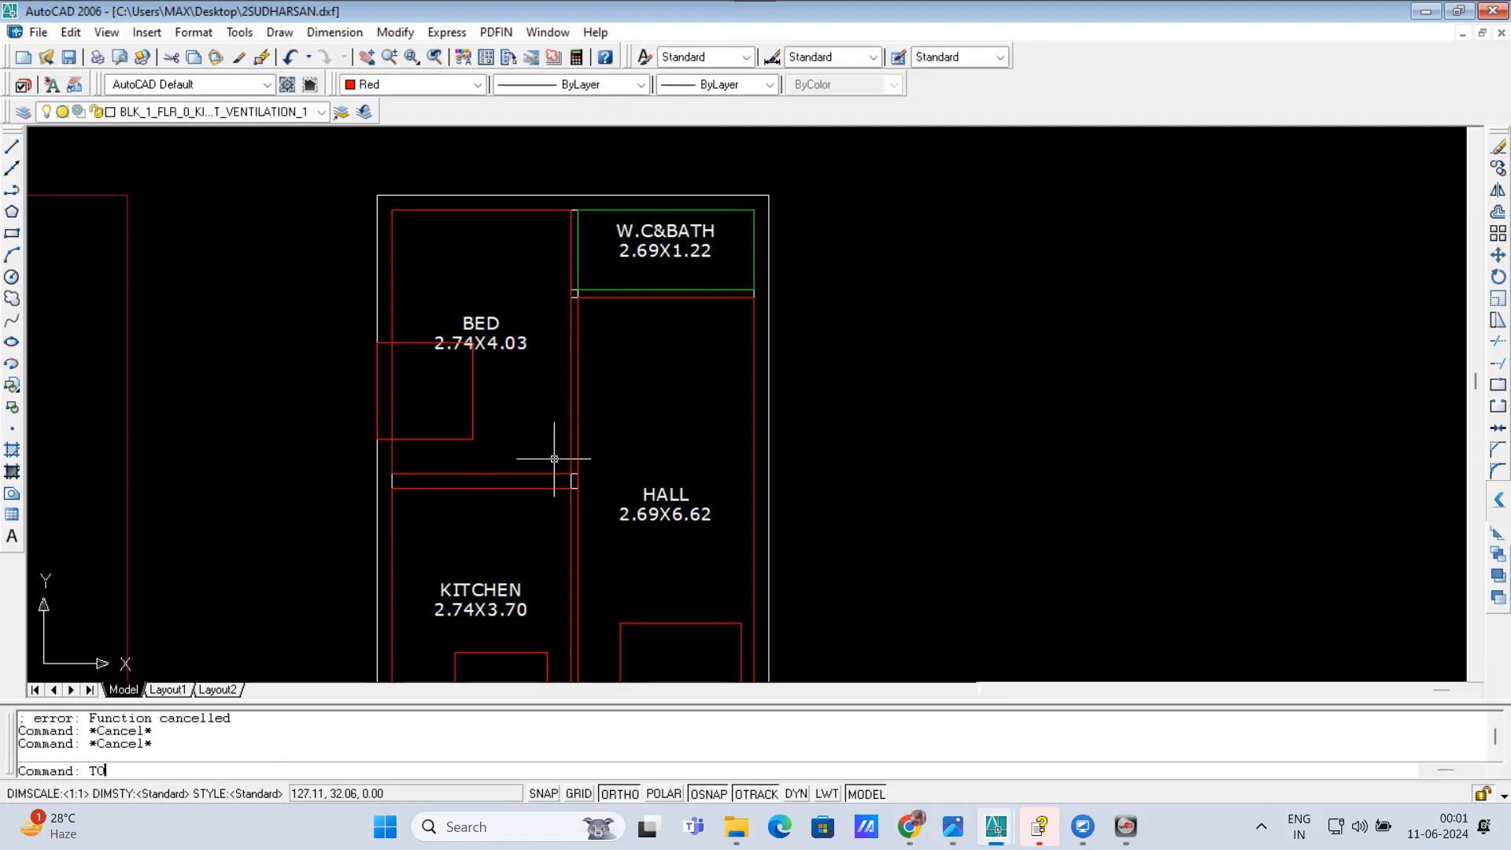
text(V)
key(Return)
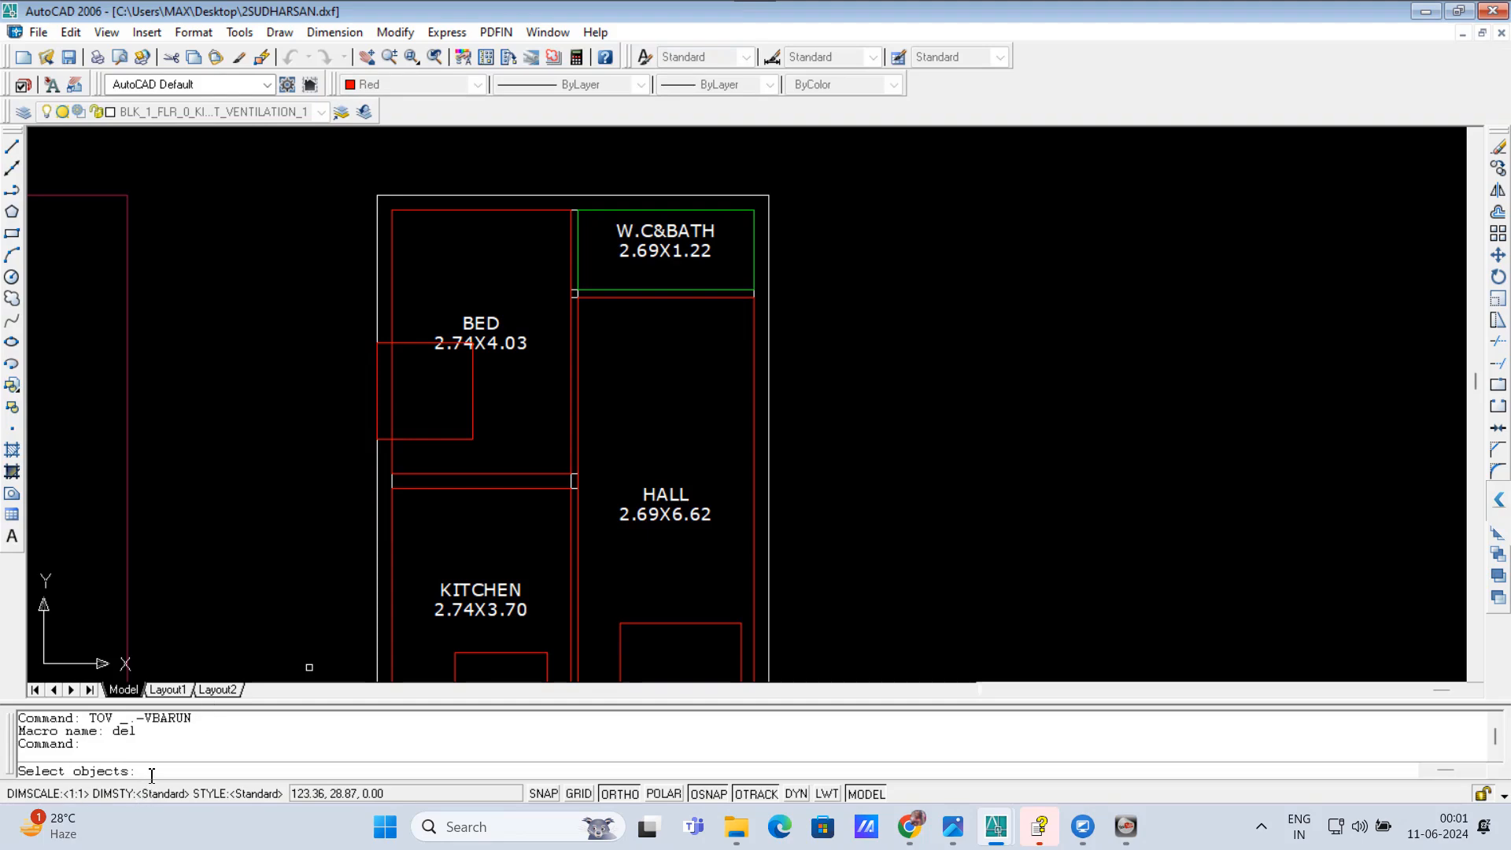
click(637, 289)
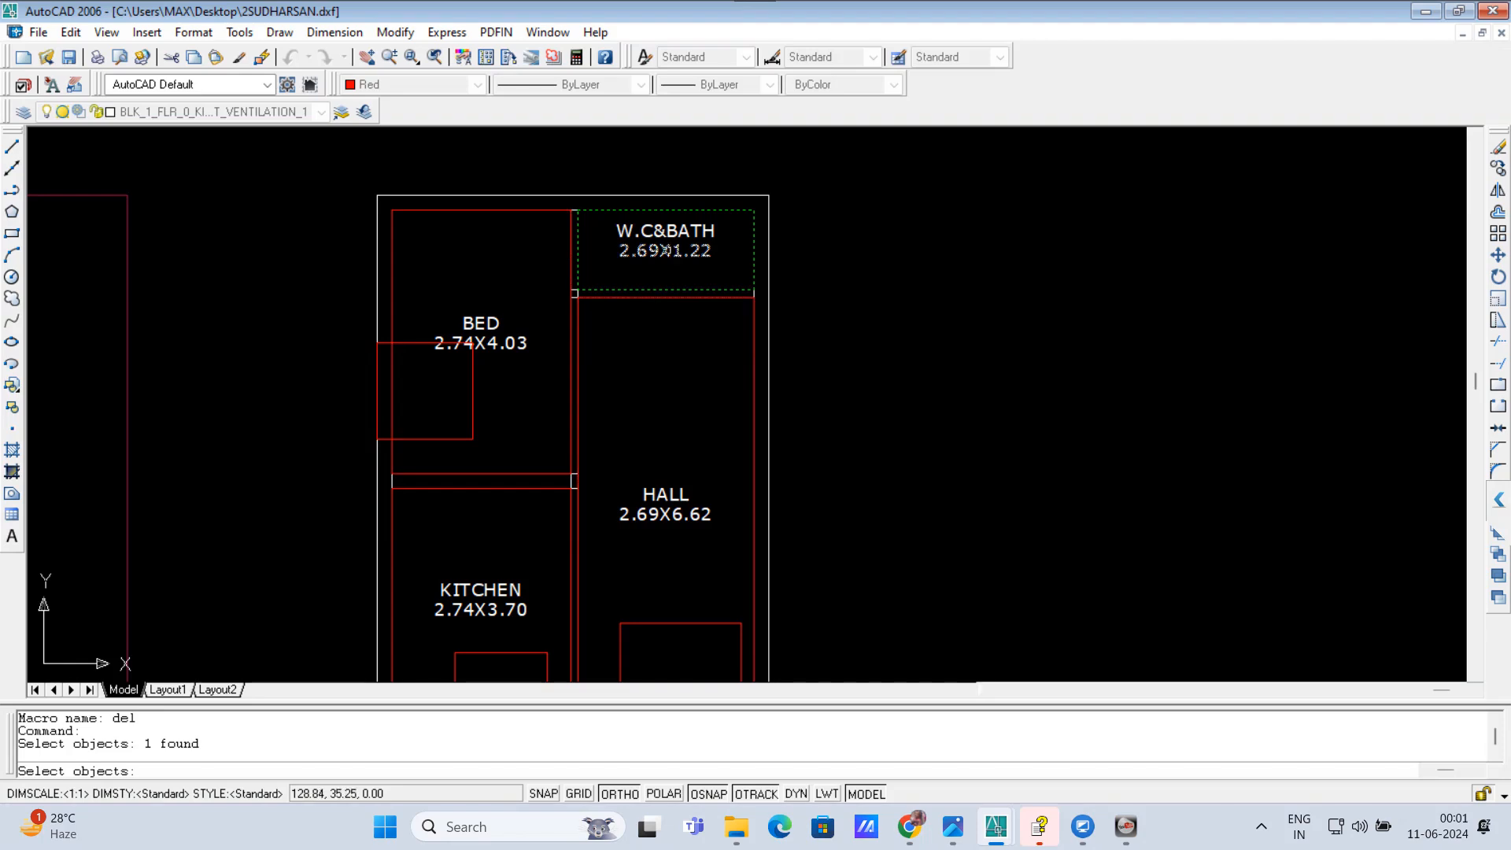
key(Escape)
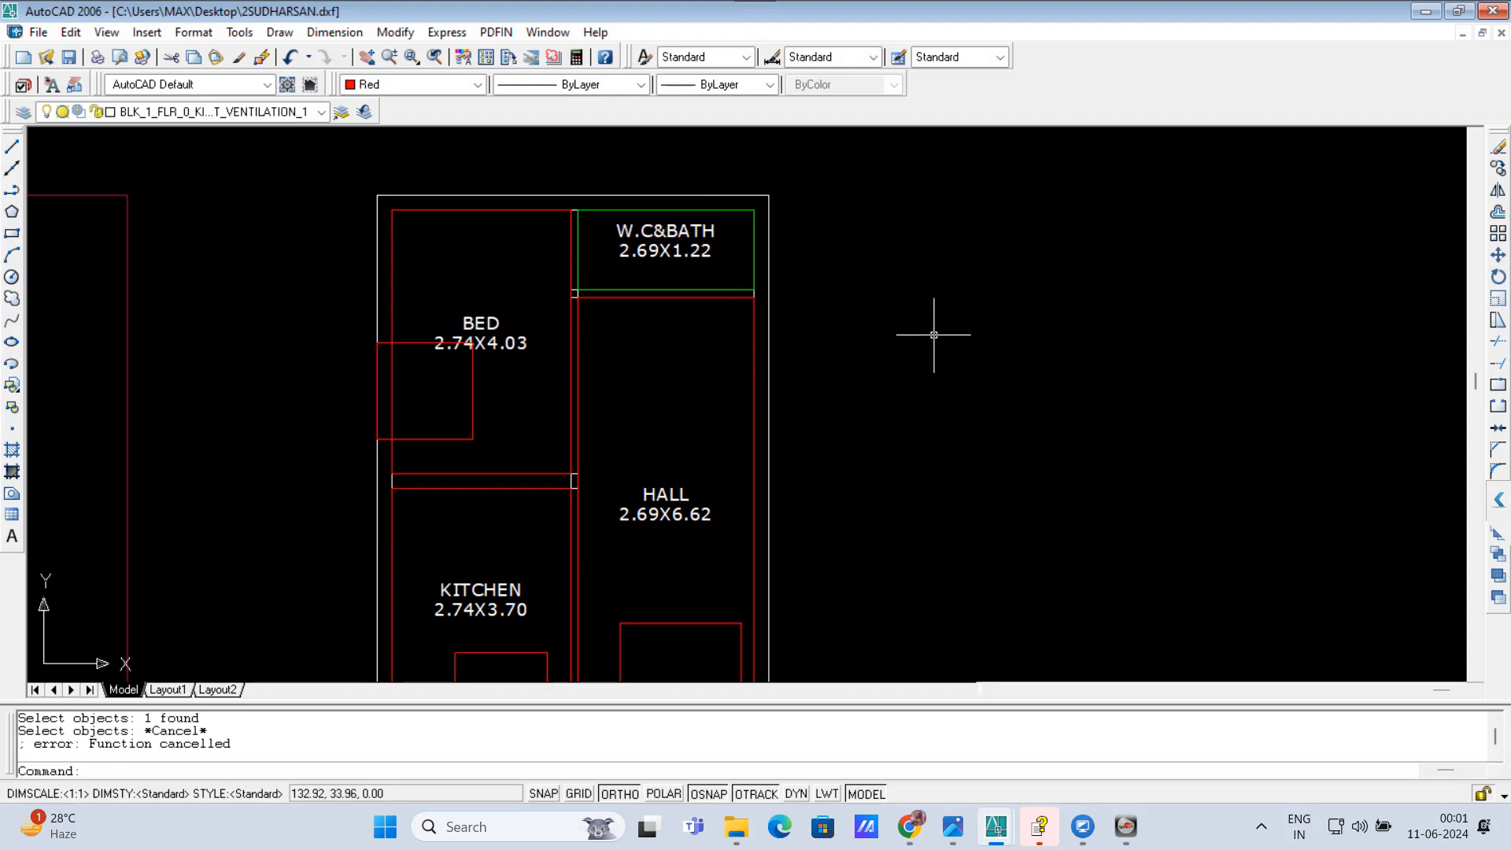
key(Escape)
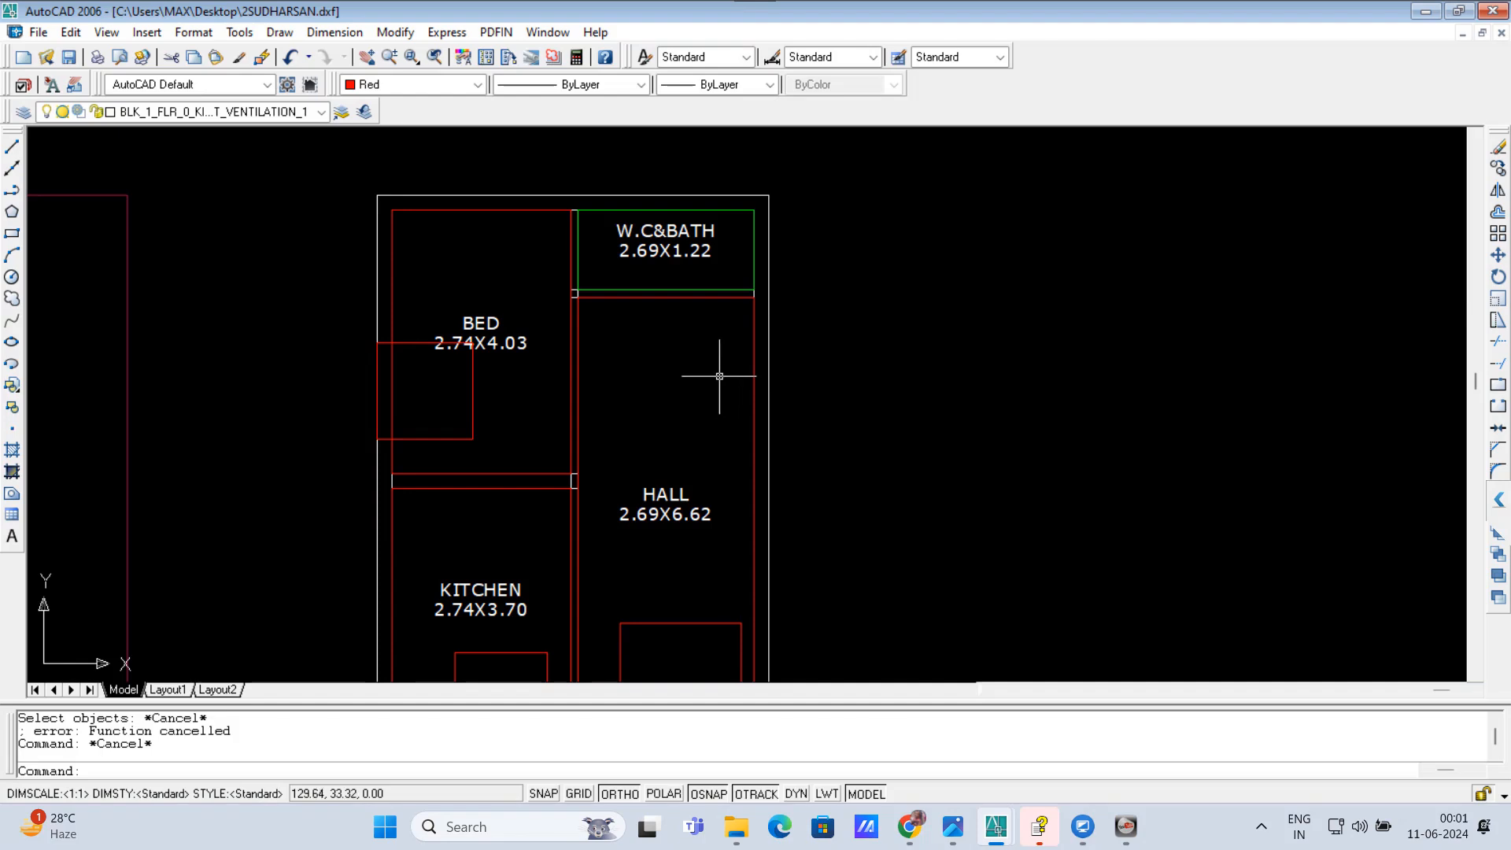
Step: Run TOV on the W.C&BATH outline and place its toilet ventilation rectangle from the rear outer wall down into the room
text(TOV)
key(Return)
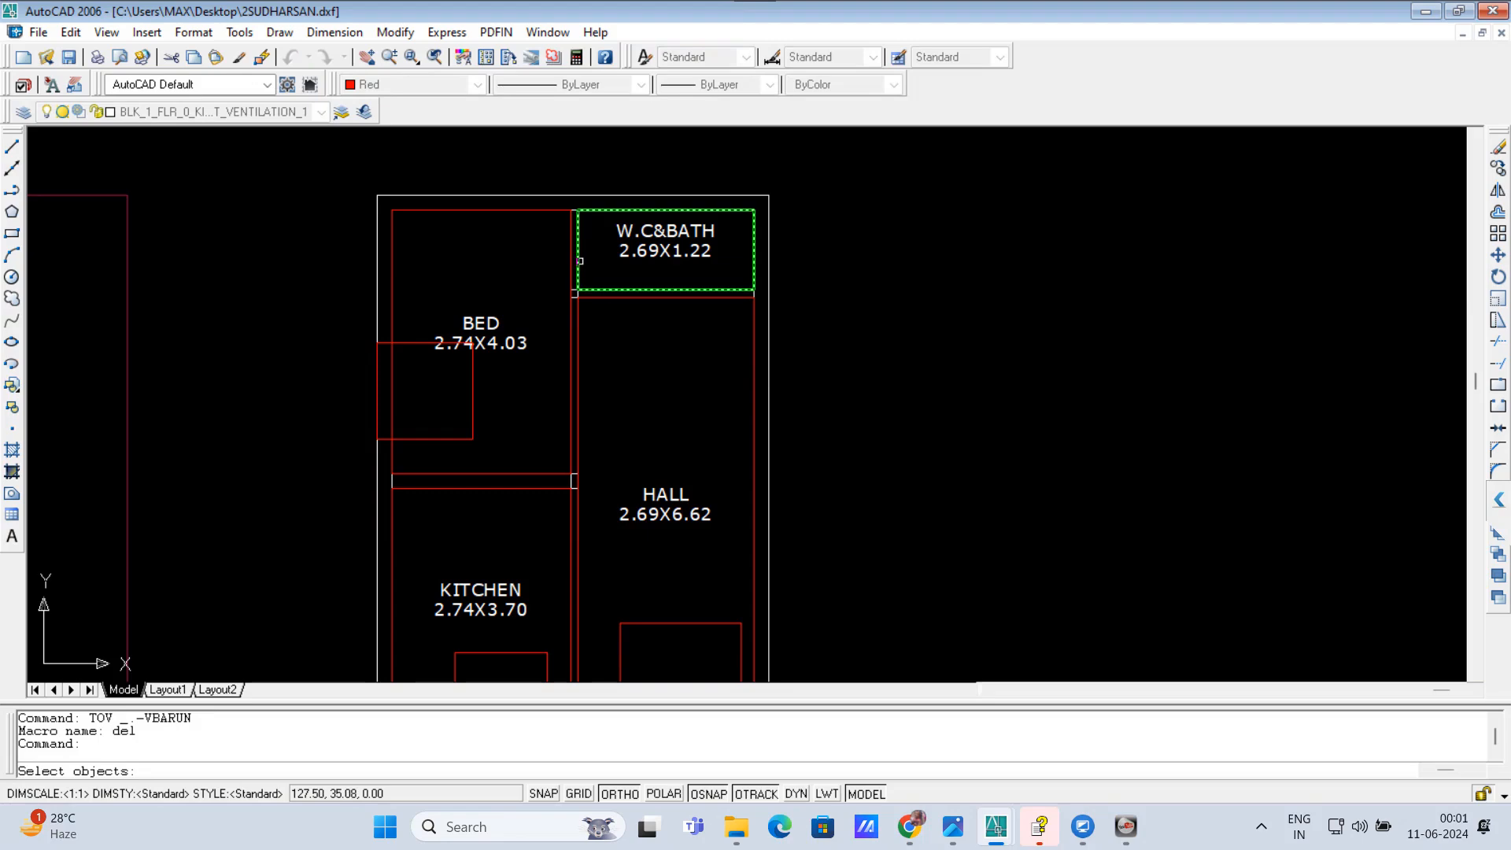
click(578, 264)
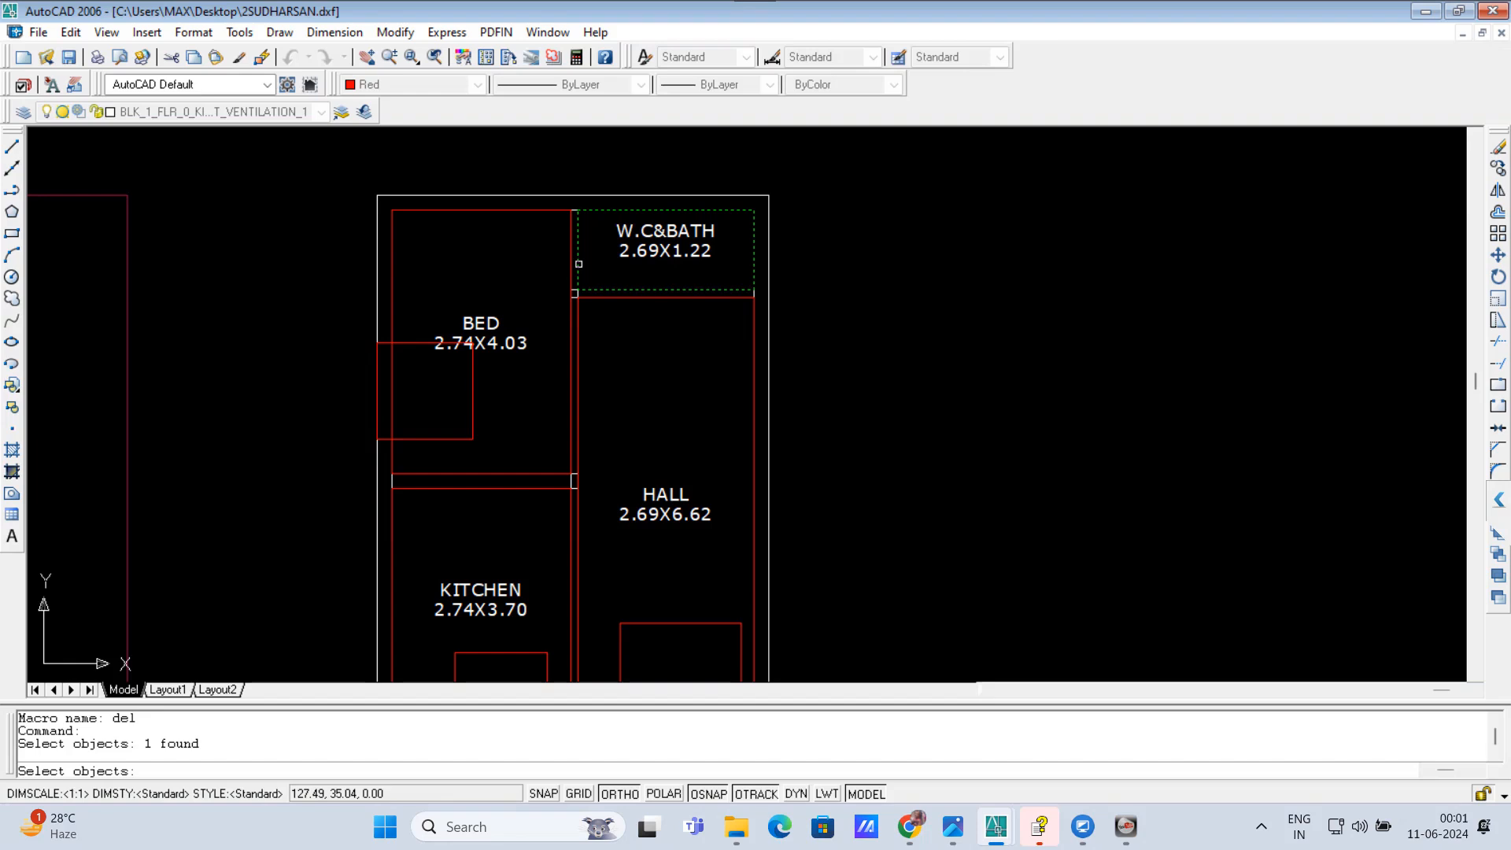
click(578, 263)
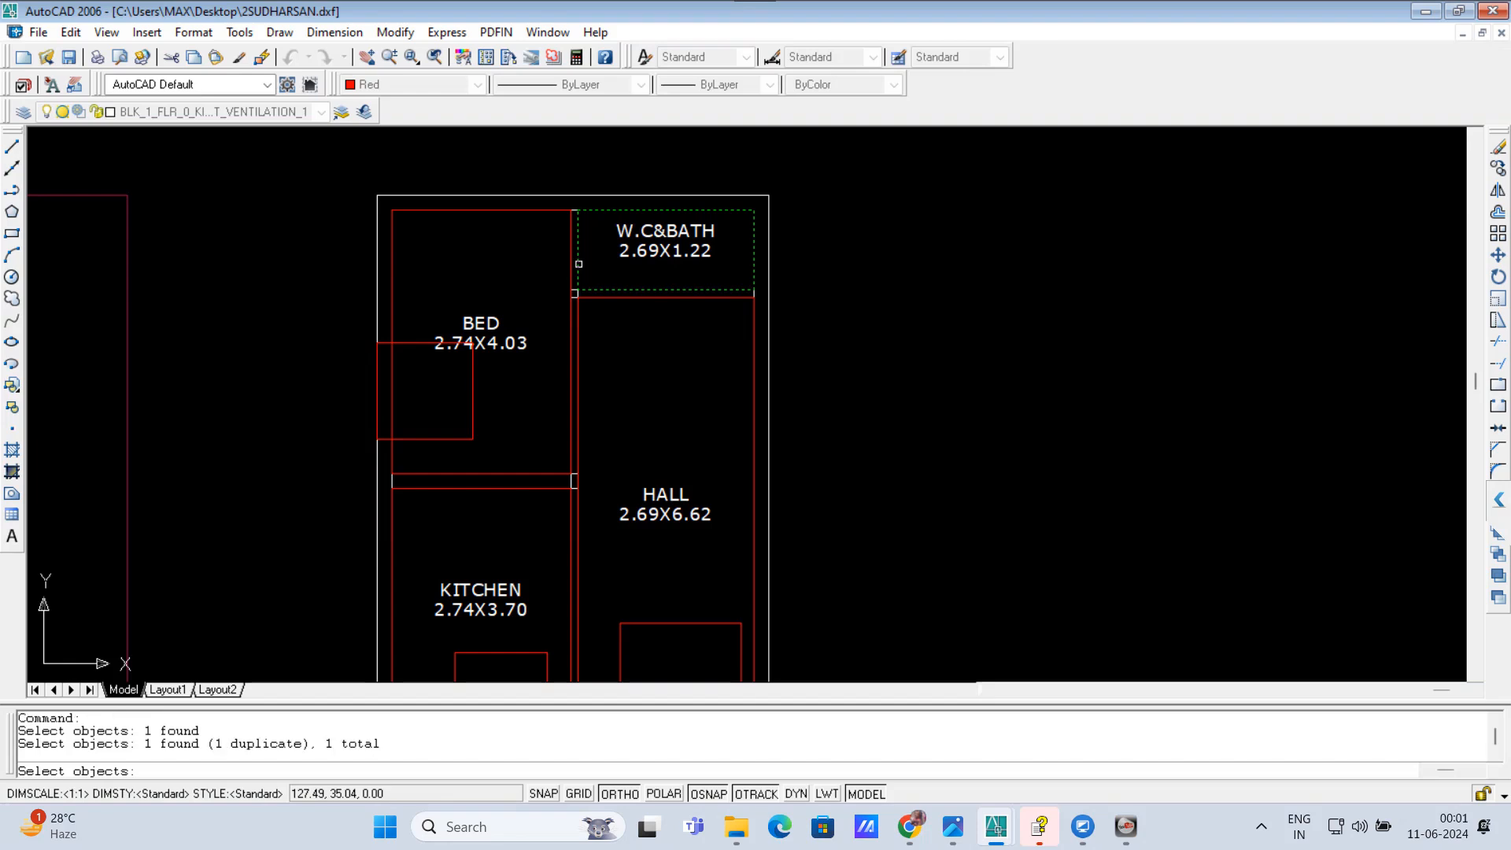
key(Return)
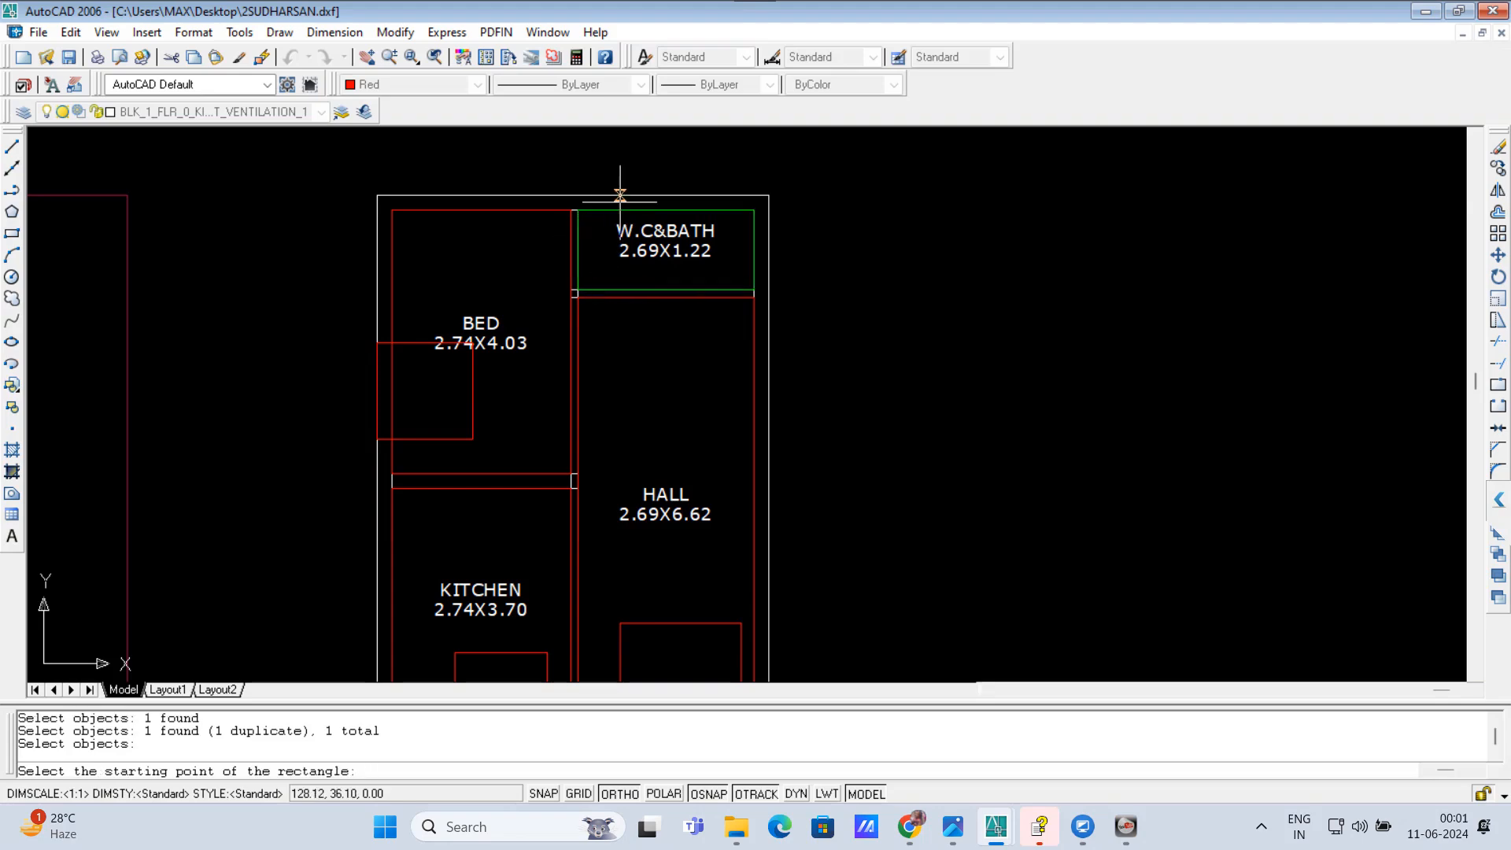
click(667, 196)
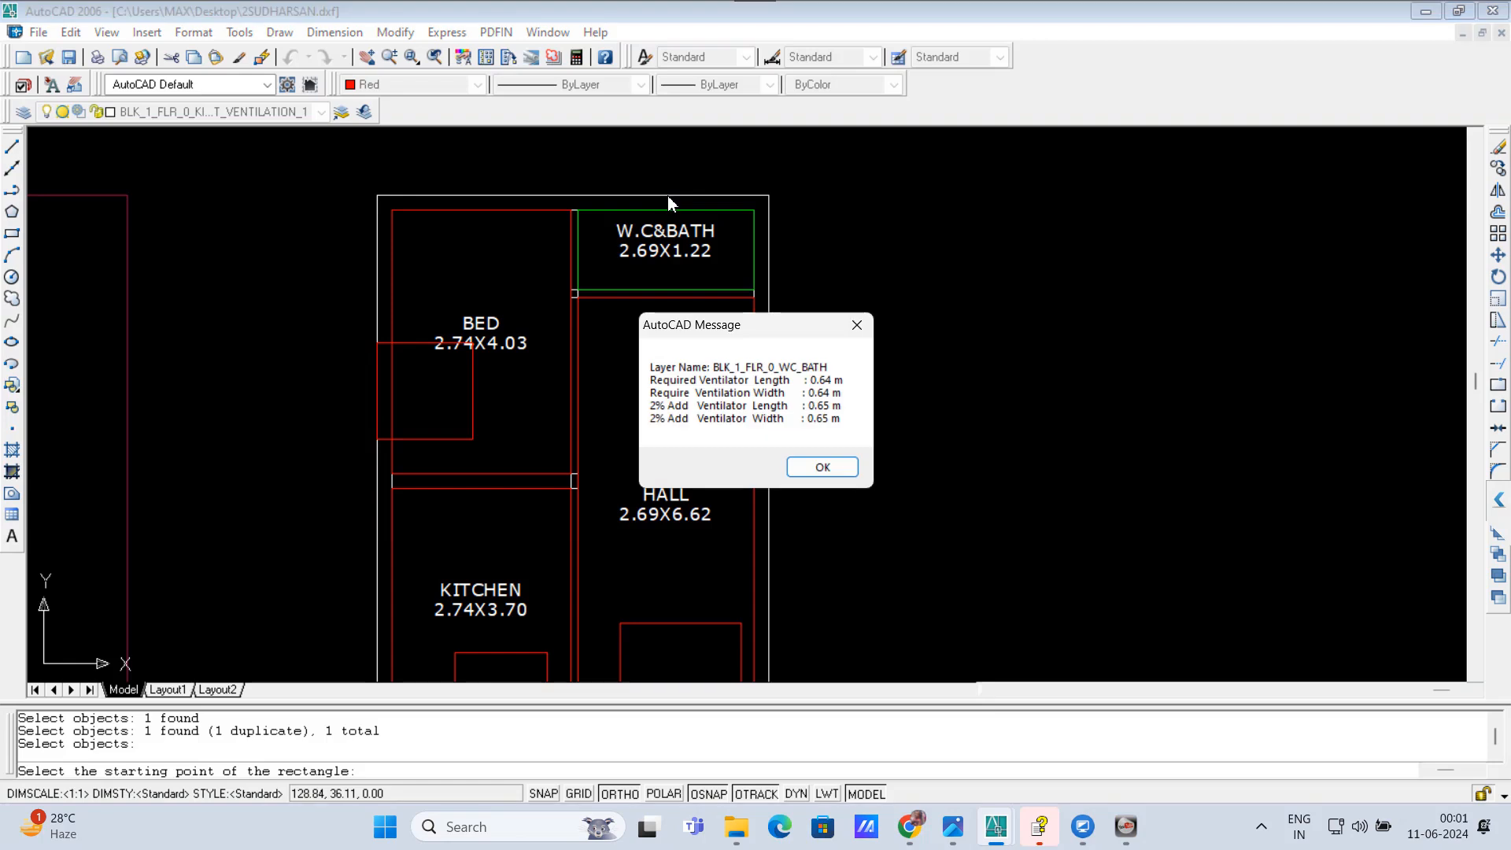
click(804, 465)
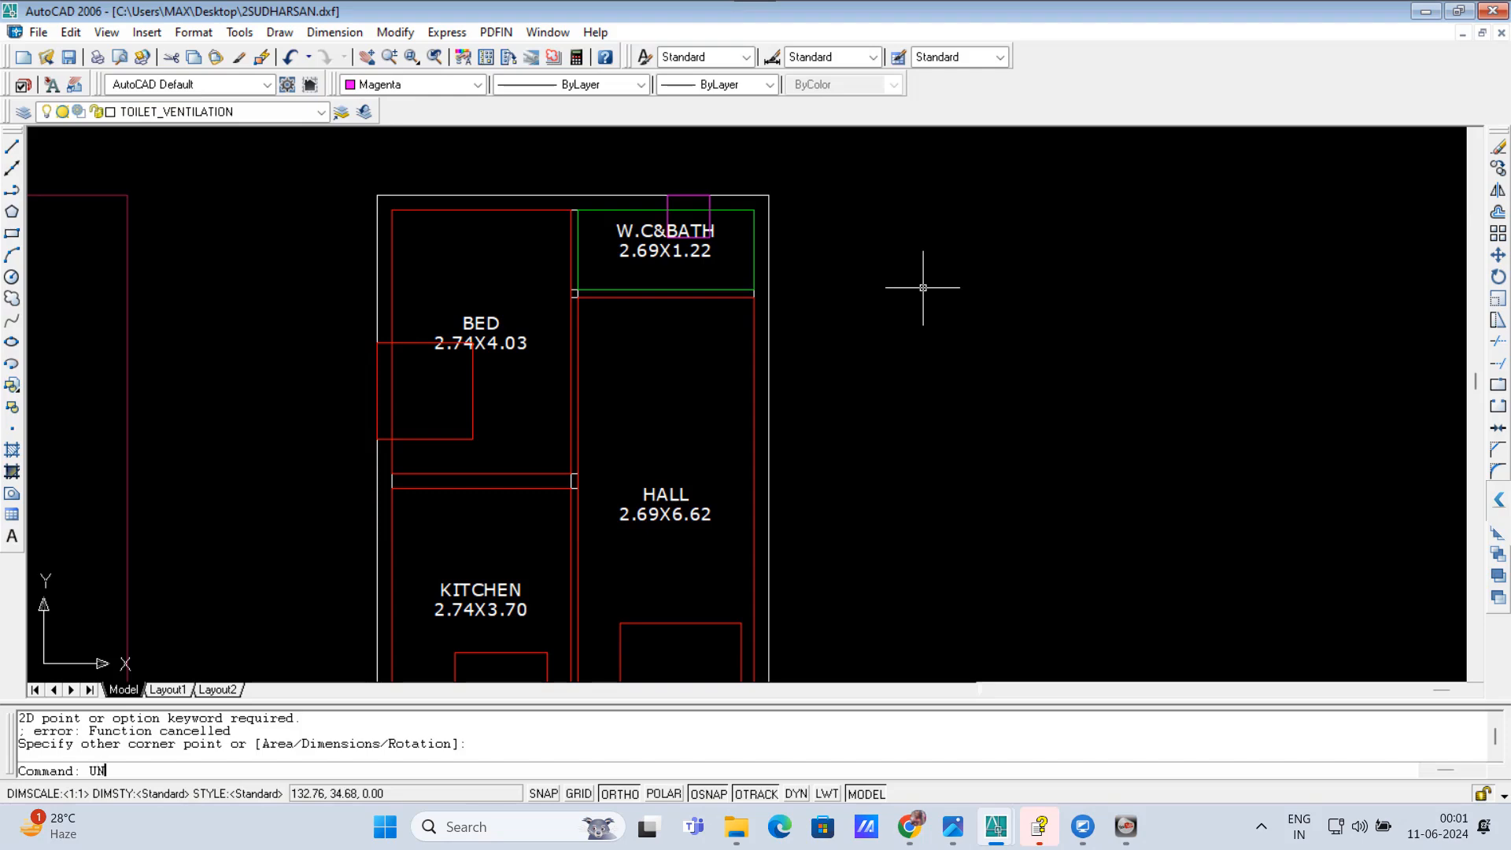
Step: Check the drawing units' length format and insertion scale with the UNITS command
key(Return)
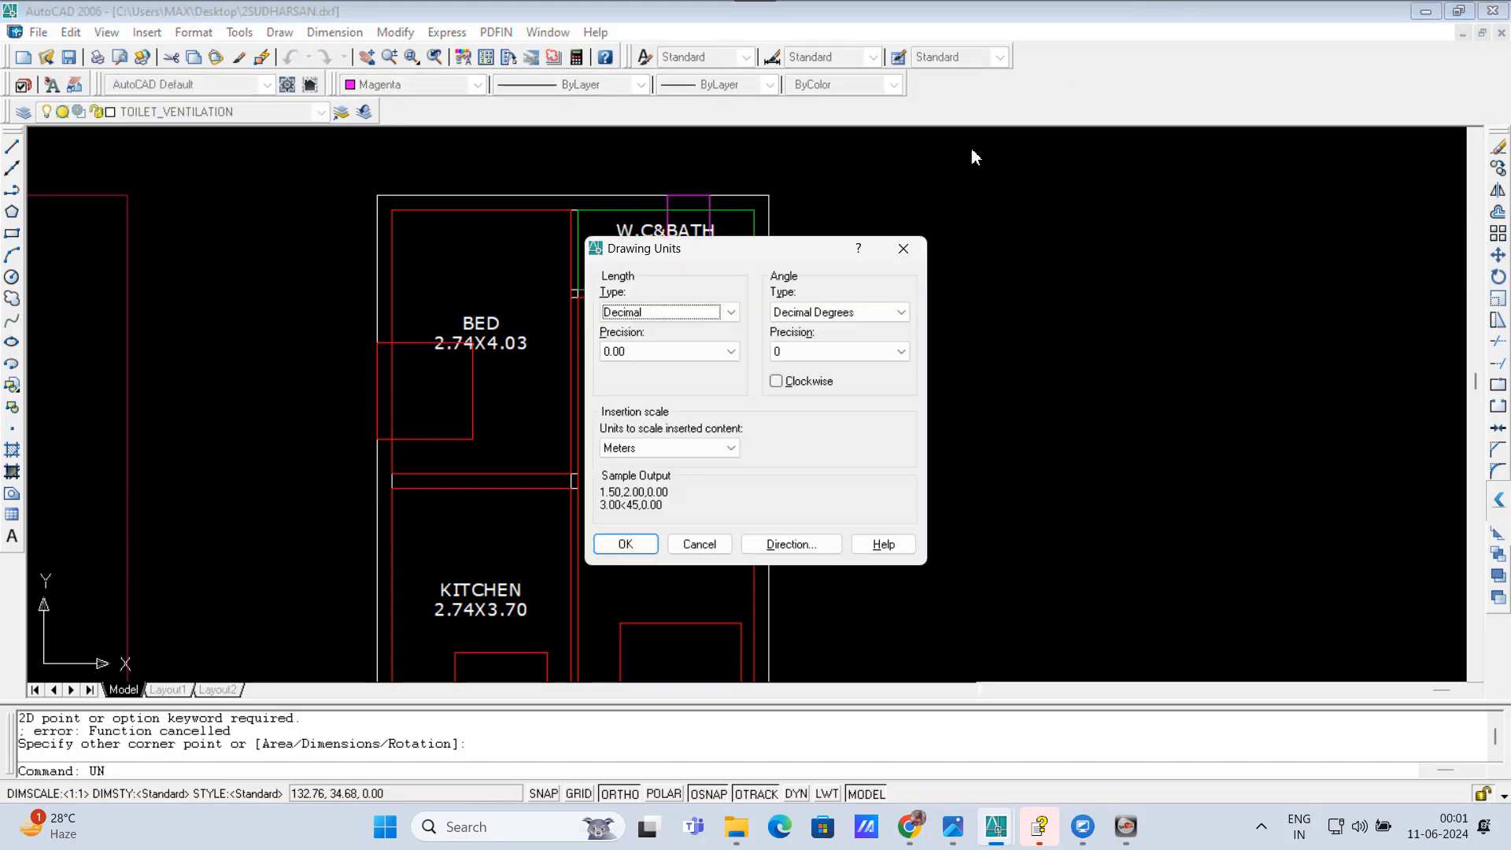
click(625, 544)
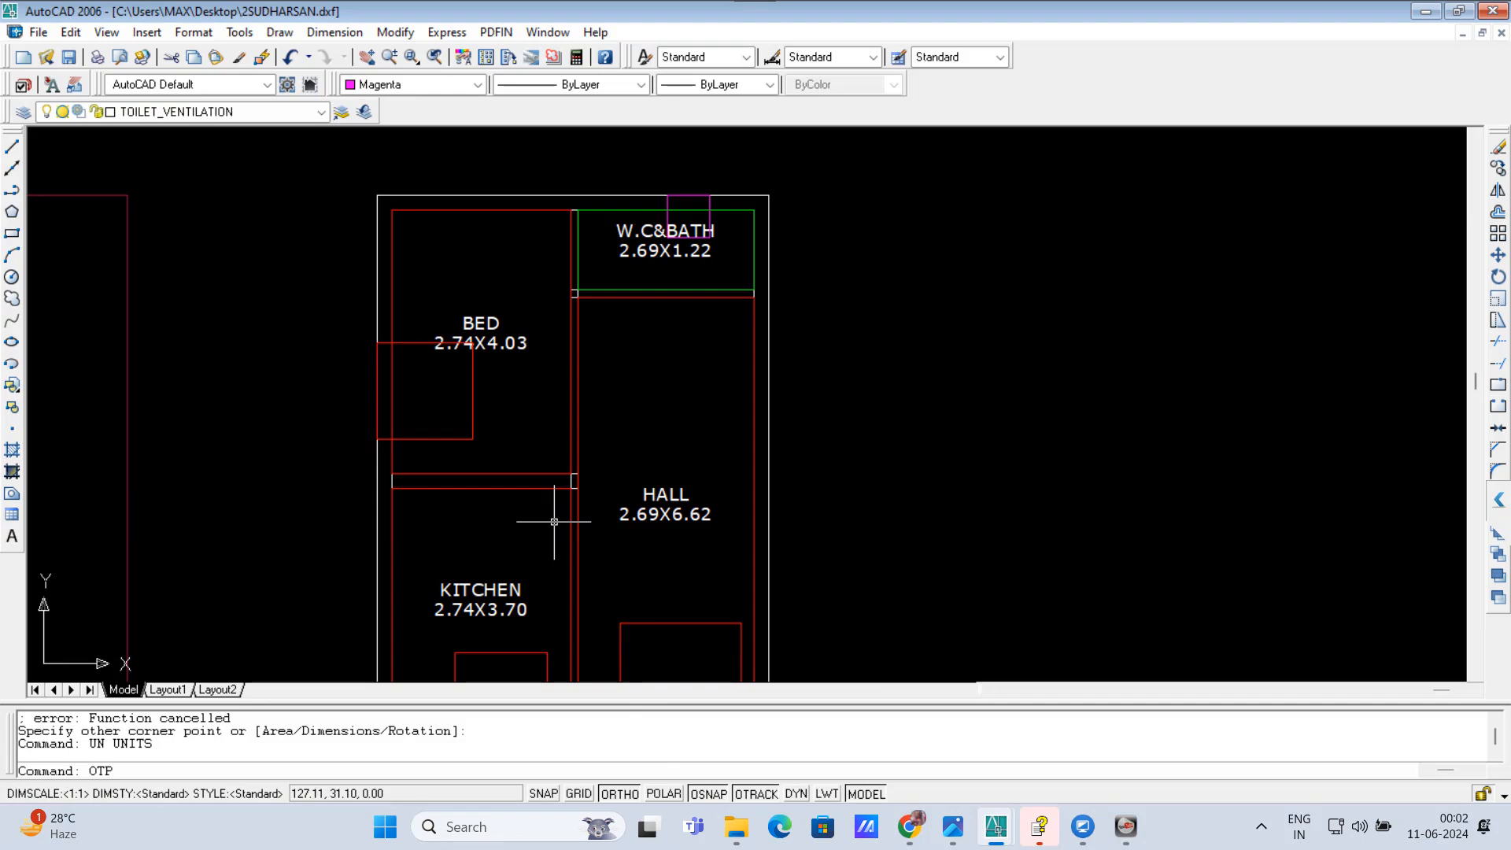
Step: Run OTP and generate the GROUND FLOOR - SECTION between the two outer corners of the rear wall, and close the dialog
key(Return)
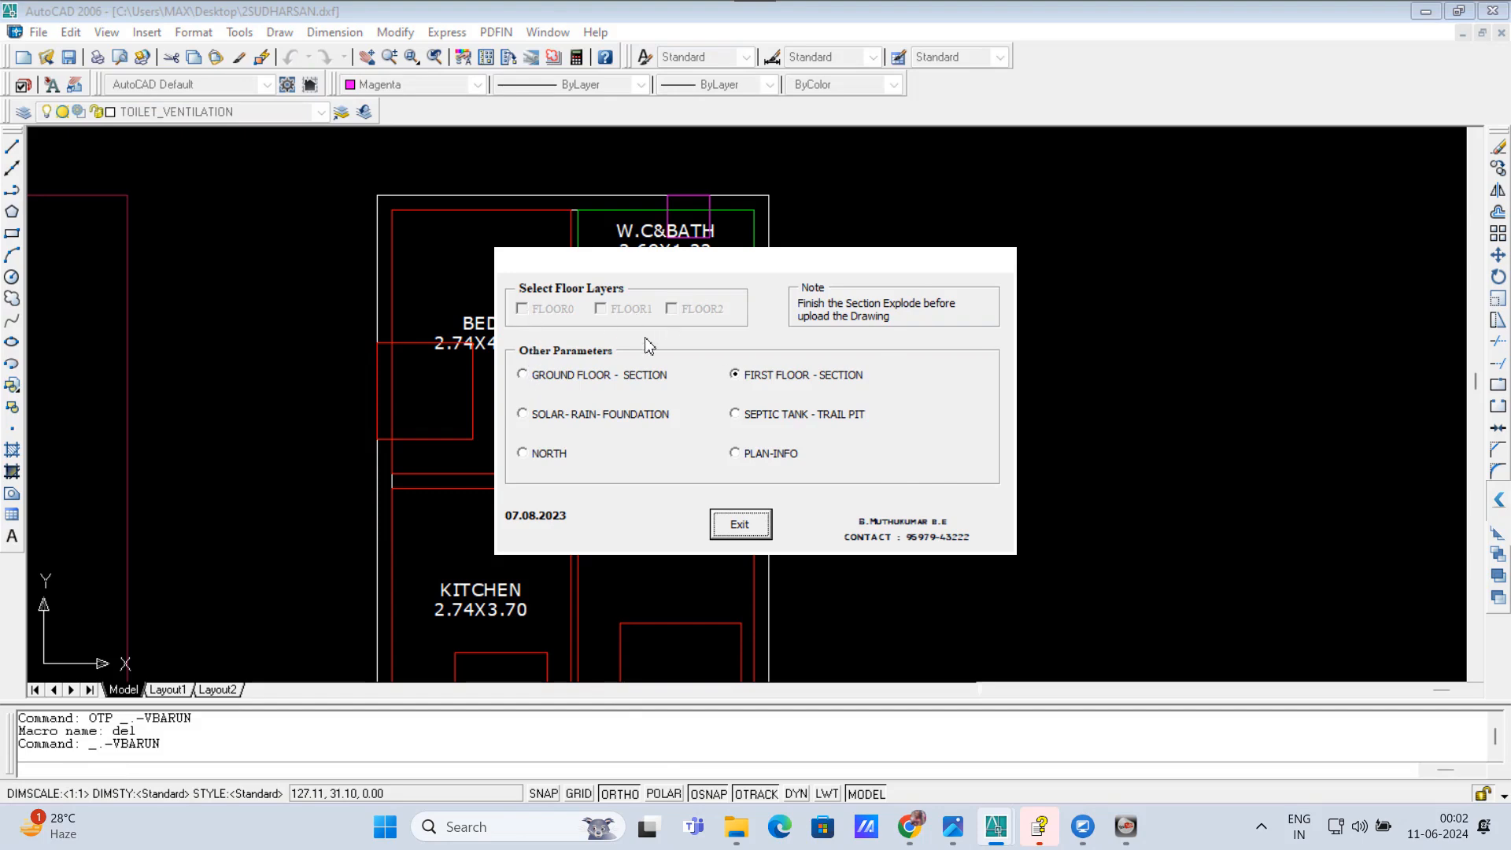
click(523, 377)
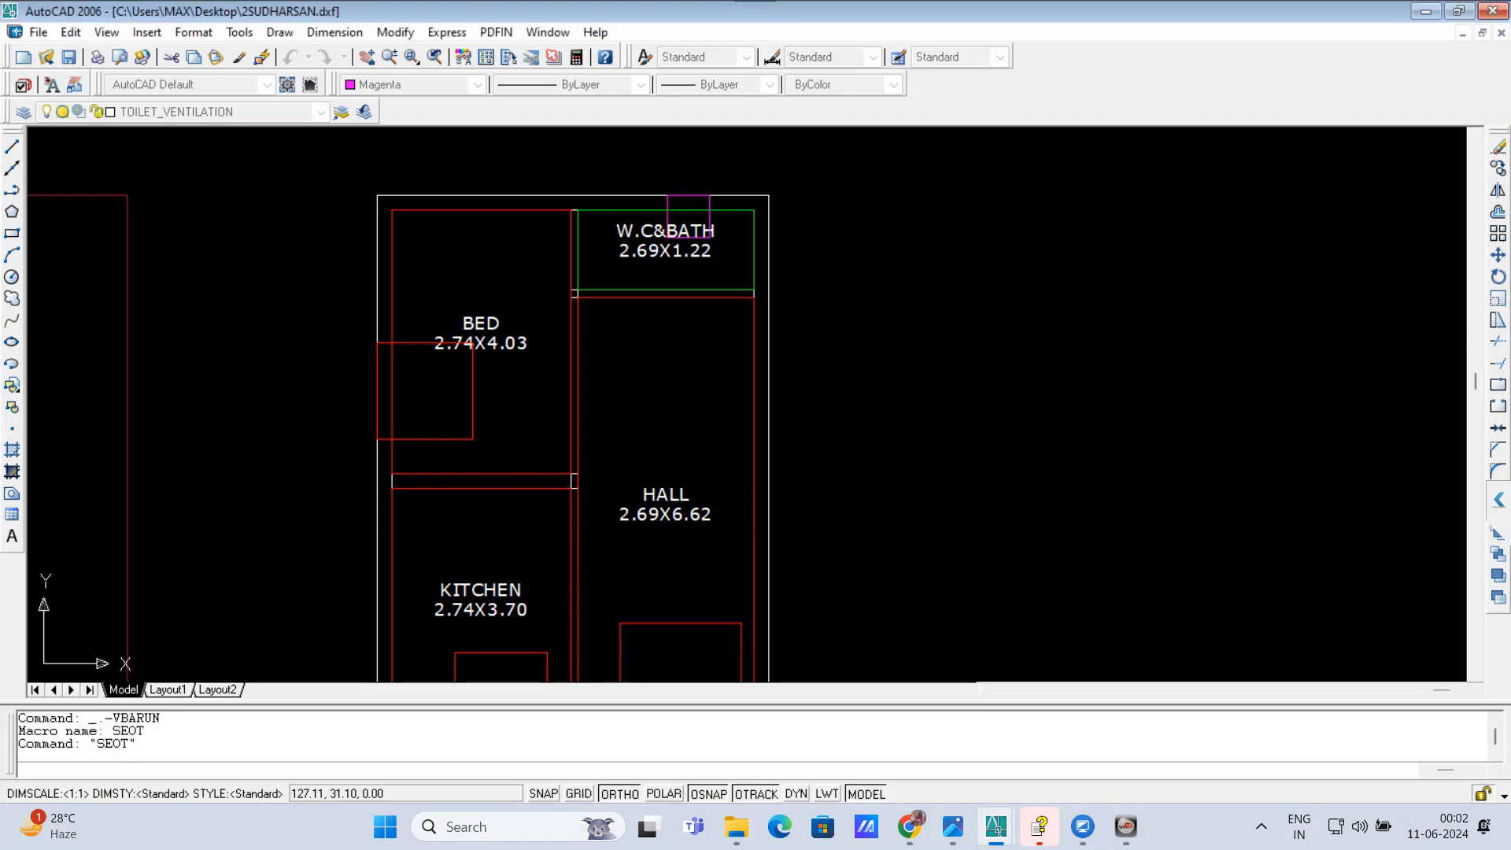
click(376, 196)
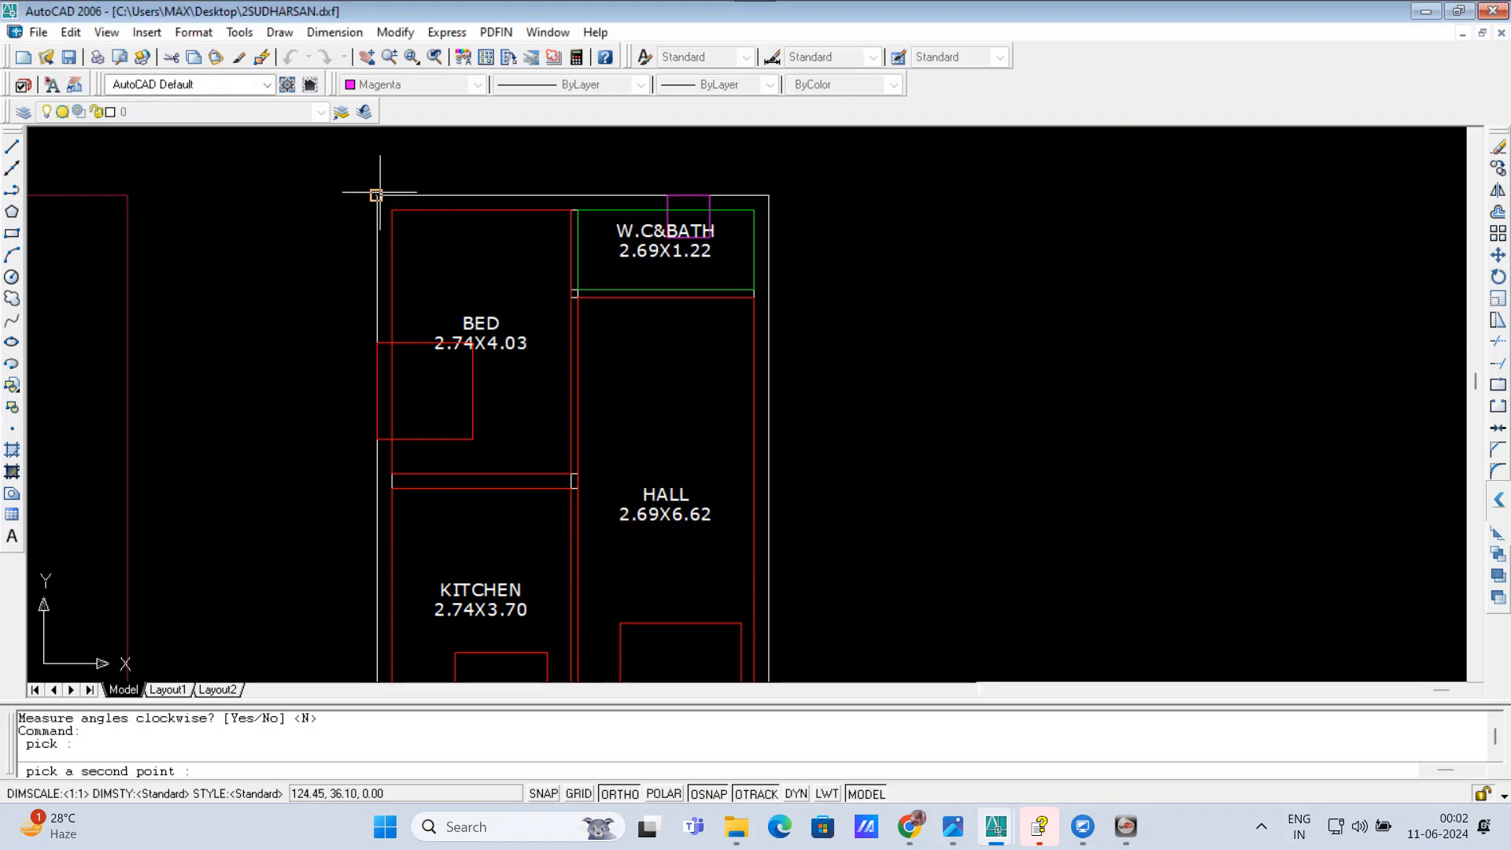
click(769, 195)
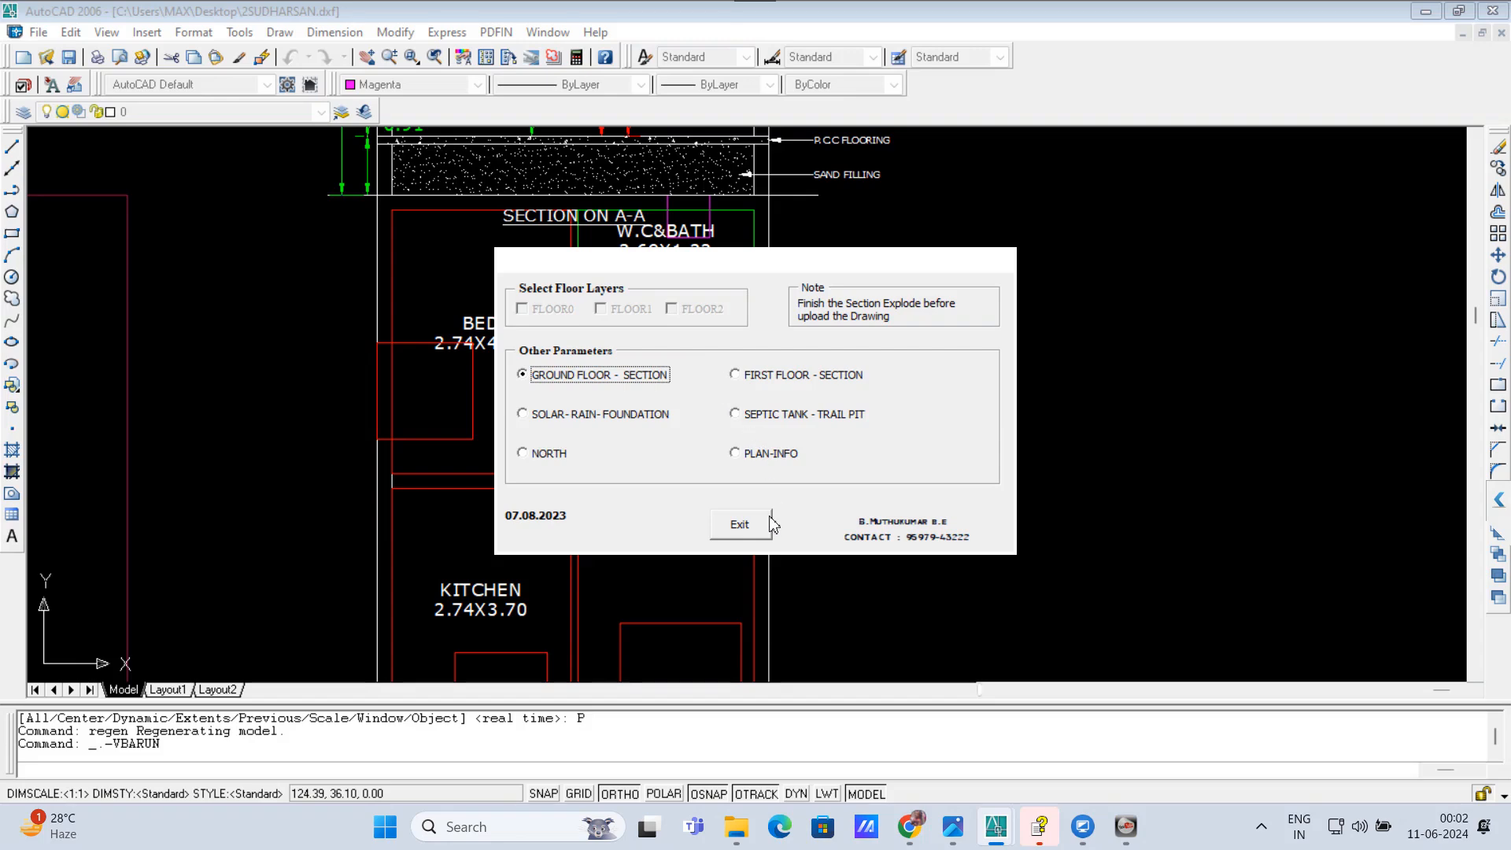
click(740, 525)
scroll(738, 538, down, 2)
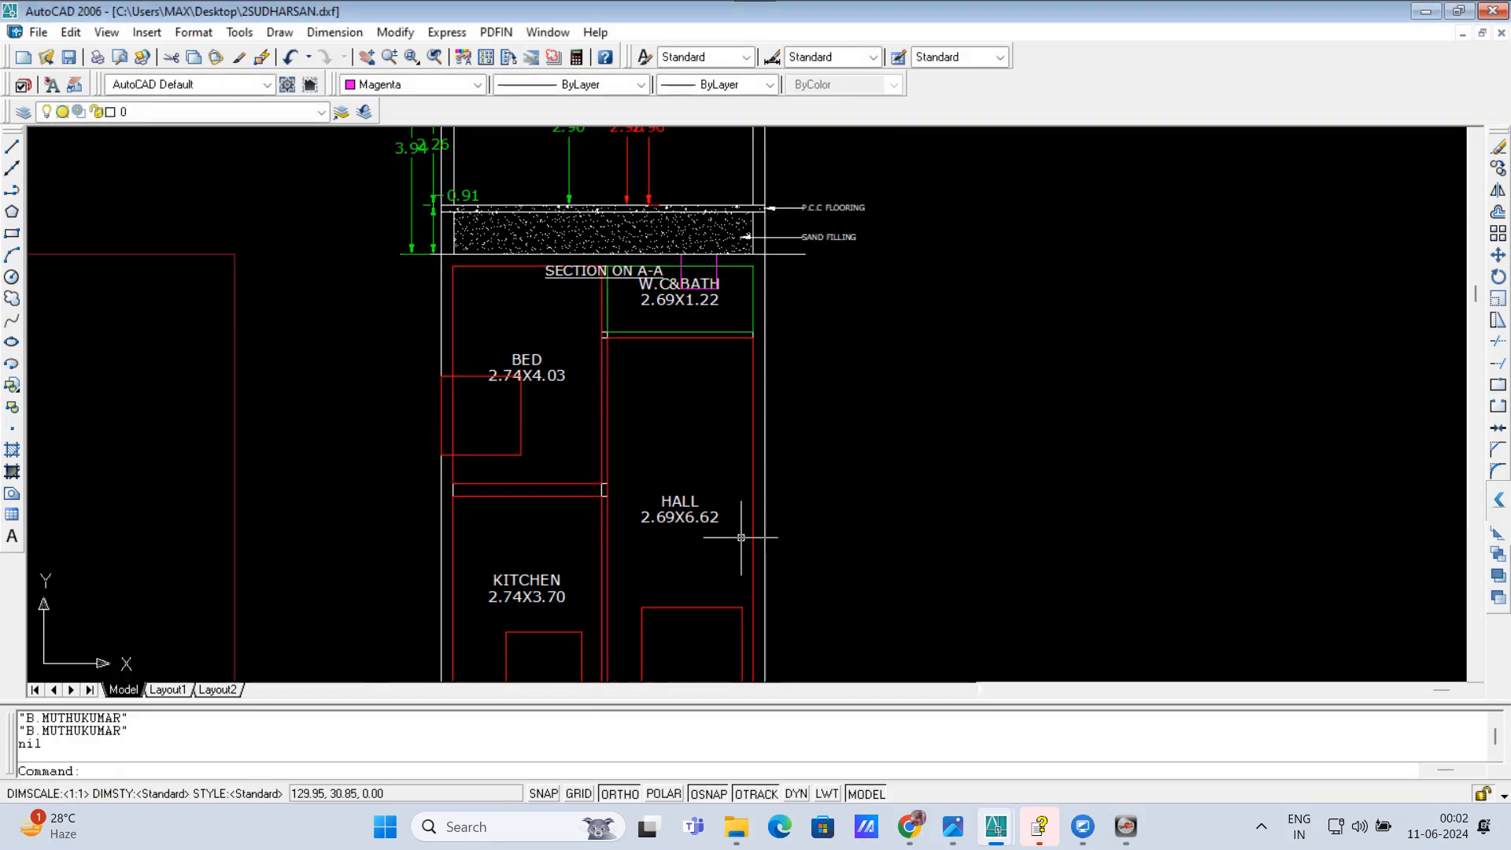
Step: Move the generated SECTION ON A-A straight up so it sits clear above the floor plan
scroll(739, 537, down, 2)
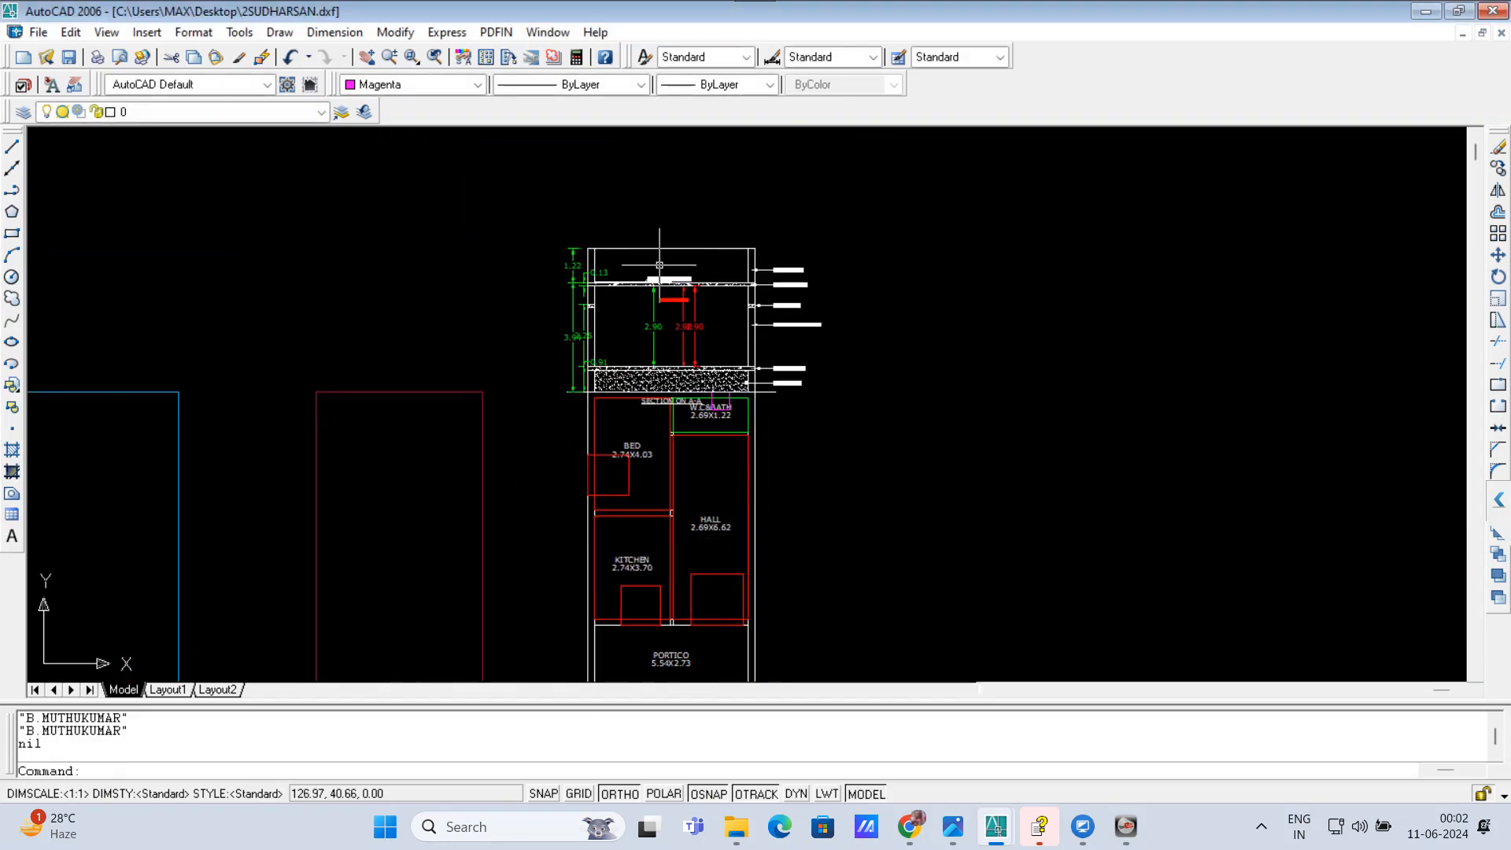
click(660, 268)
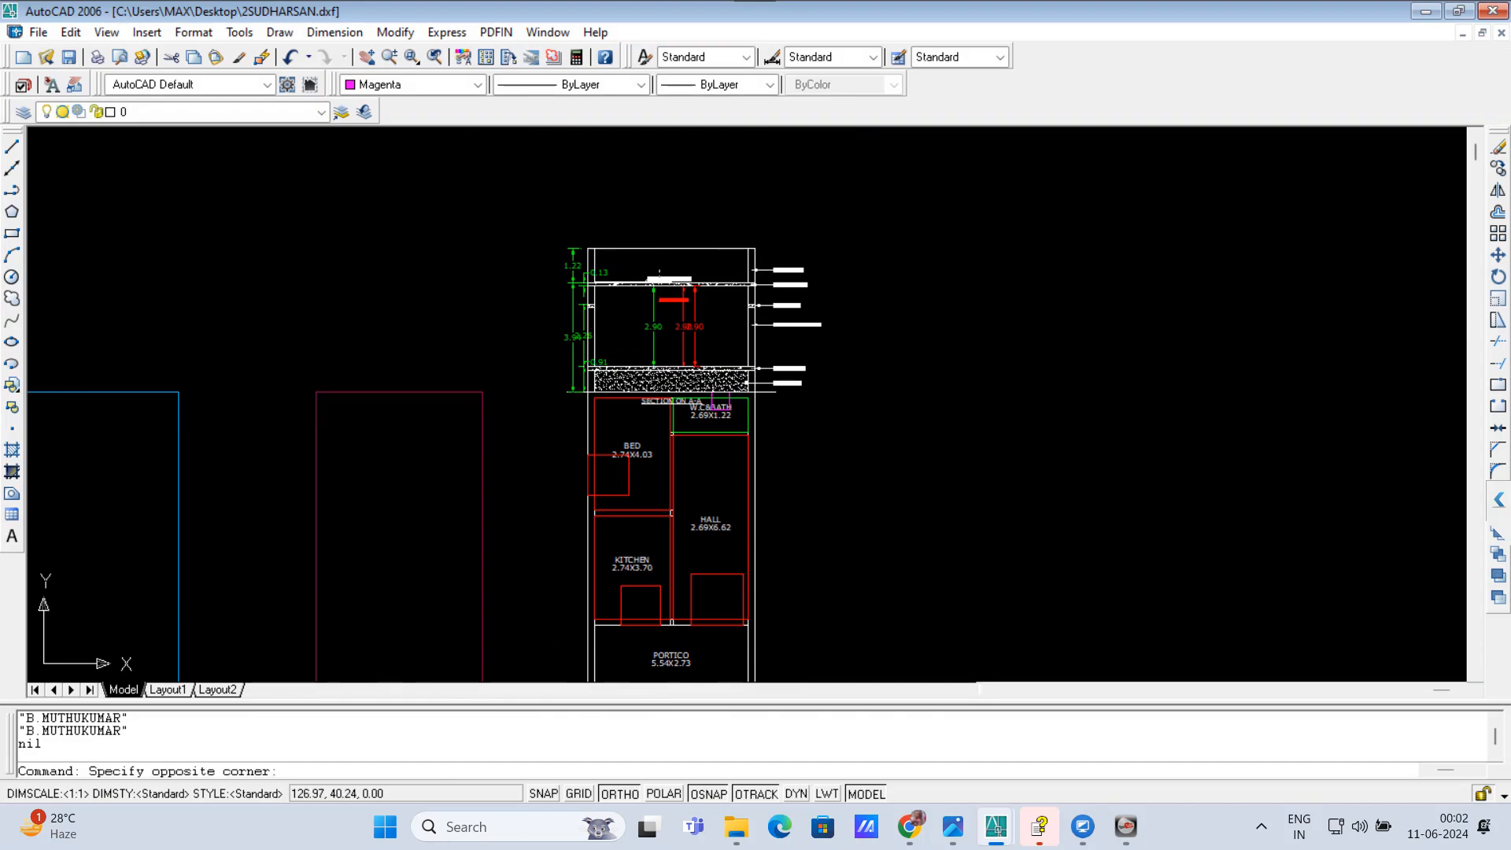
click(641, 284)
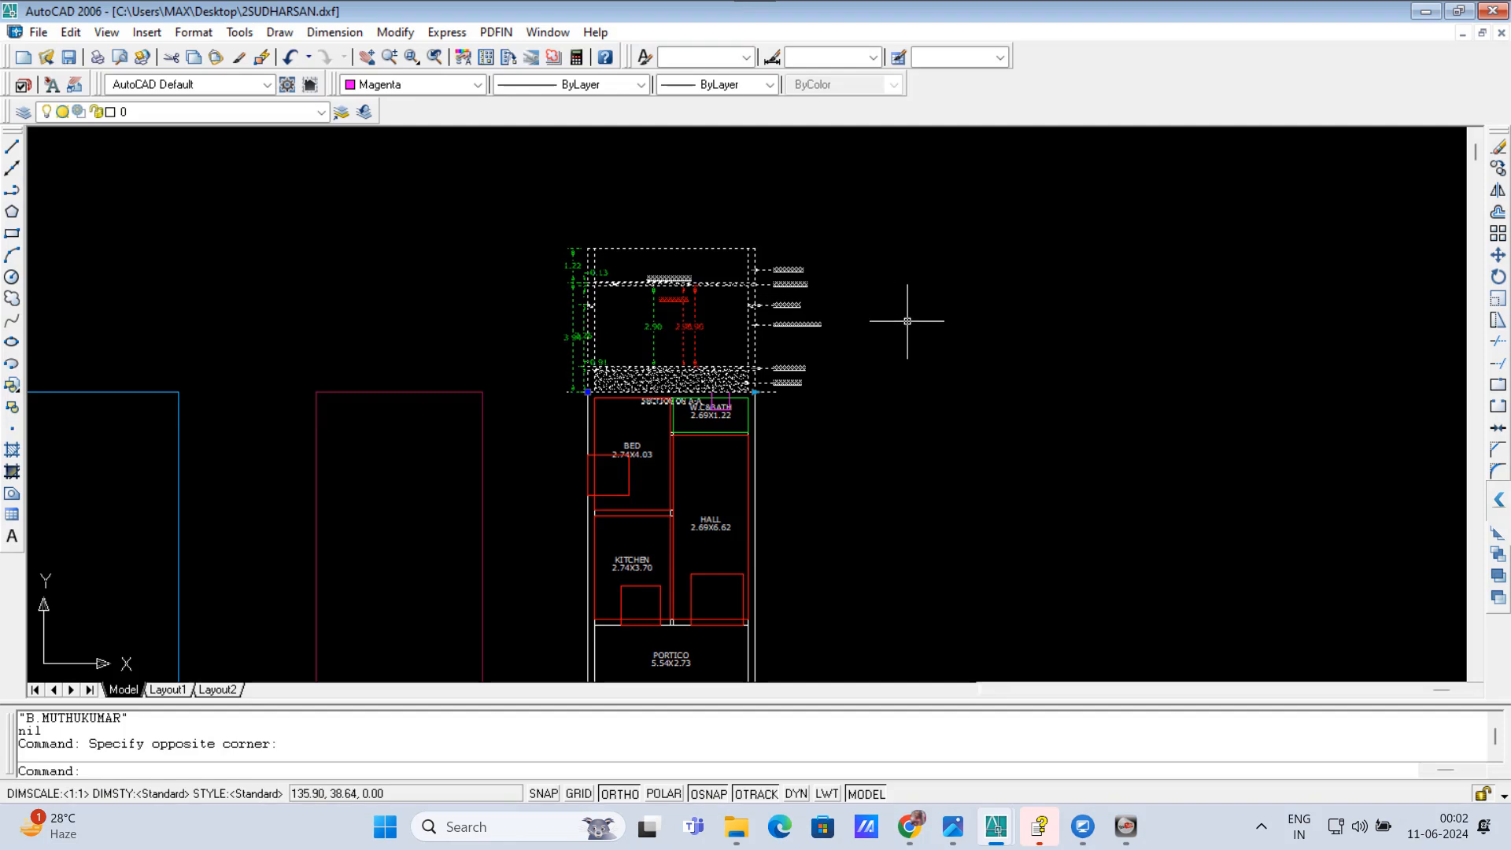
text(M)
key(Return)
click(942, 323)
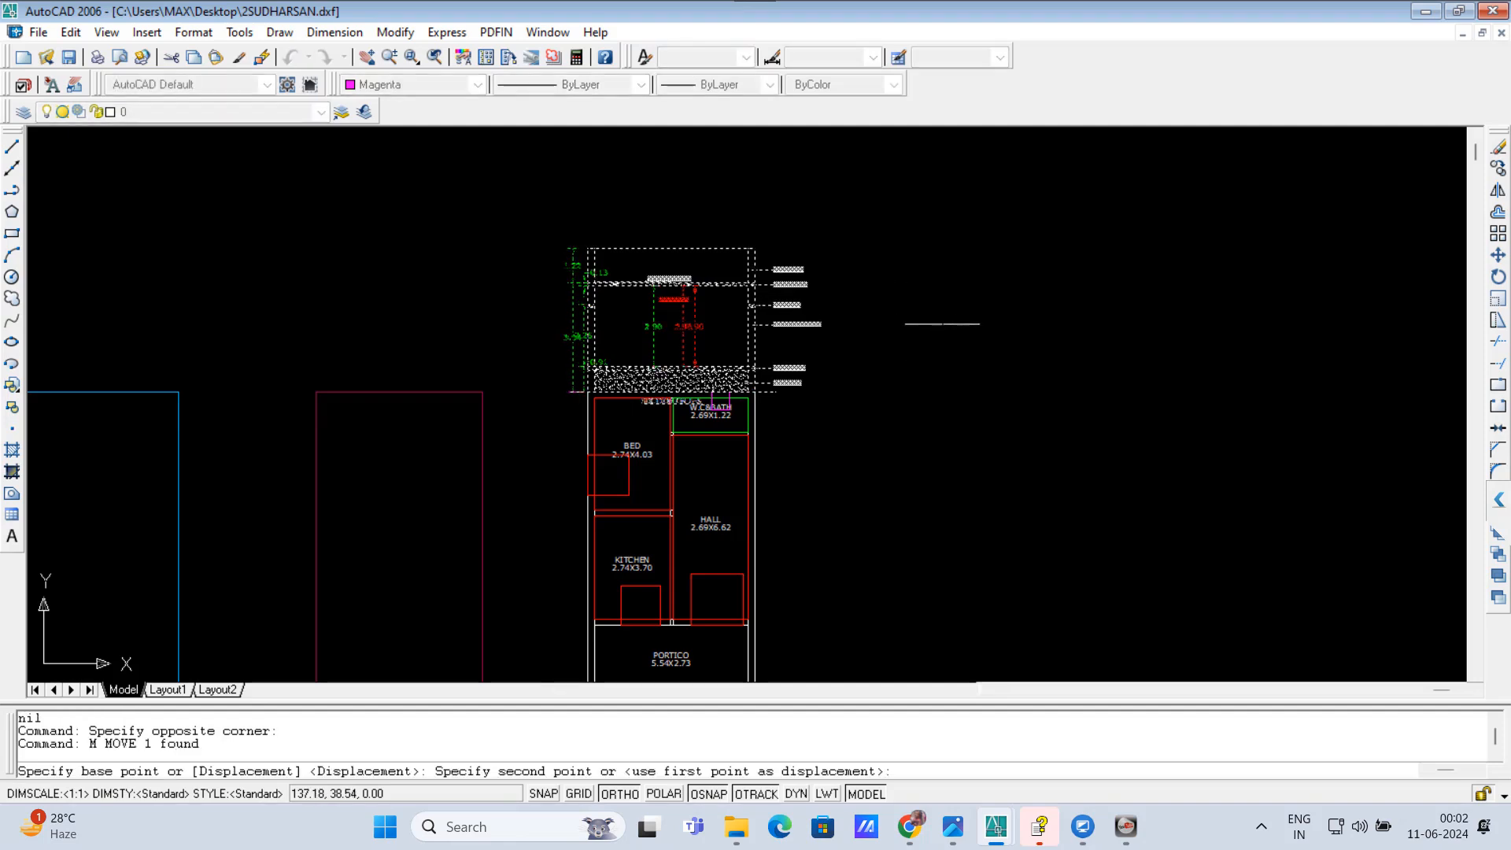
click(936, 244)
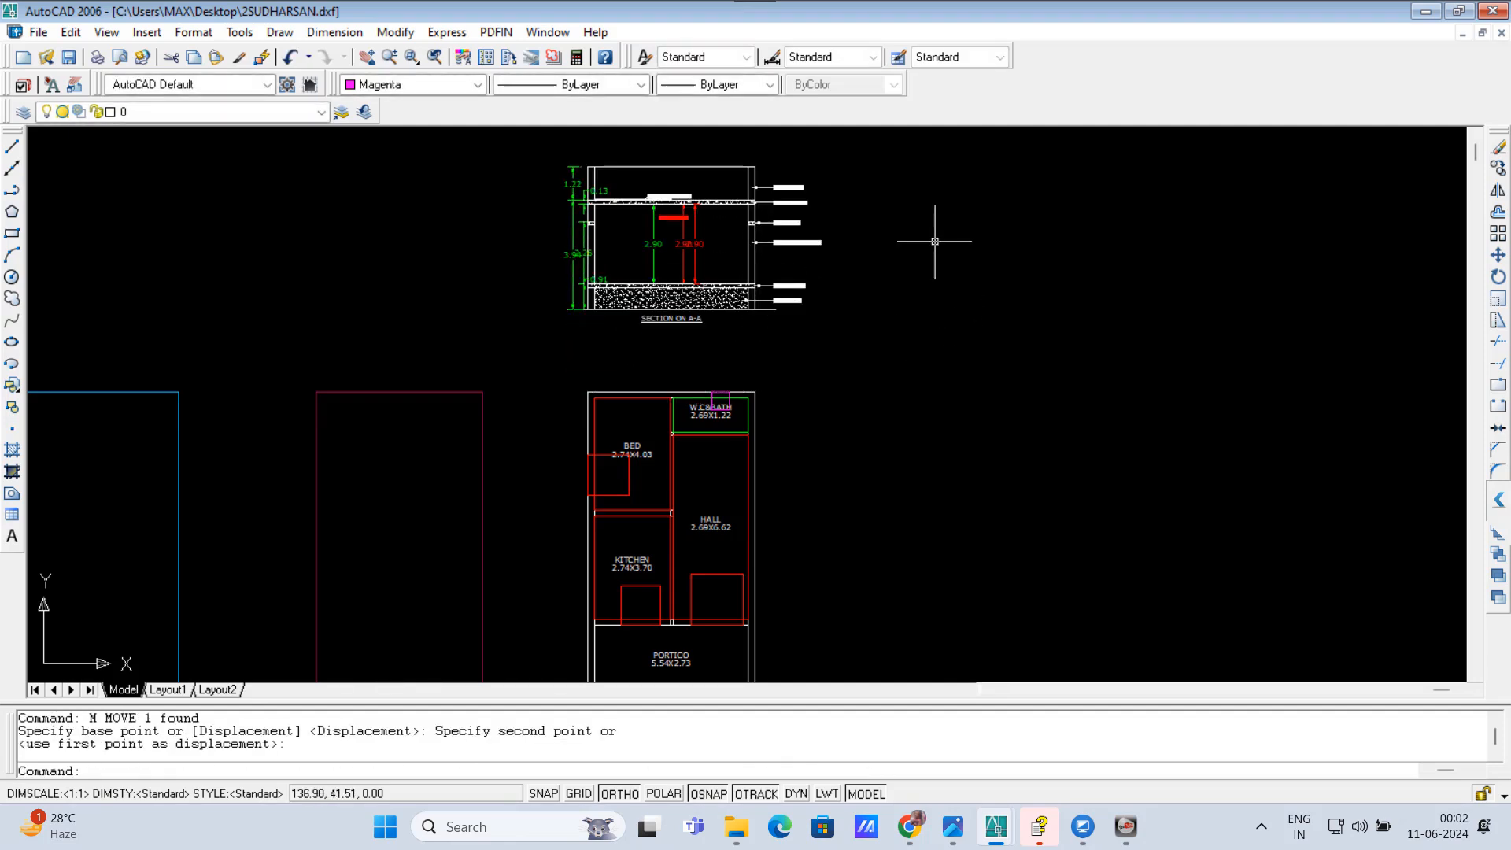
scroll(653, 163, up, 1)
scroll(653, 163, up, 2)
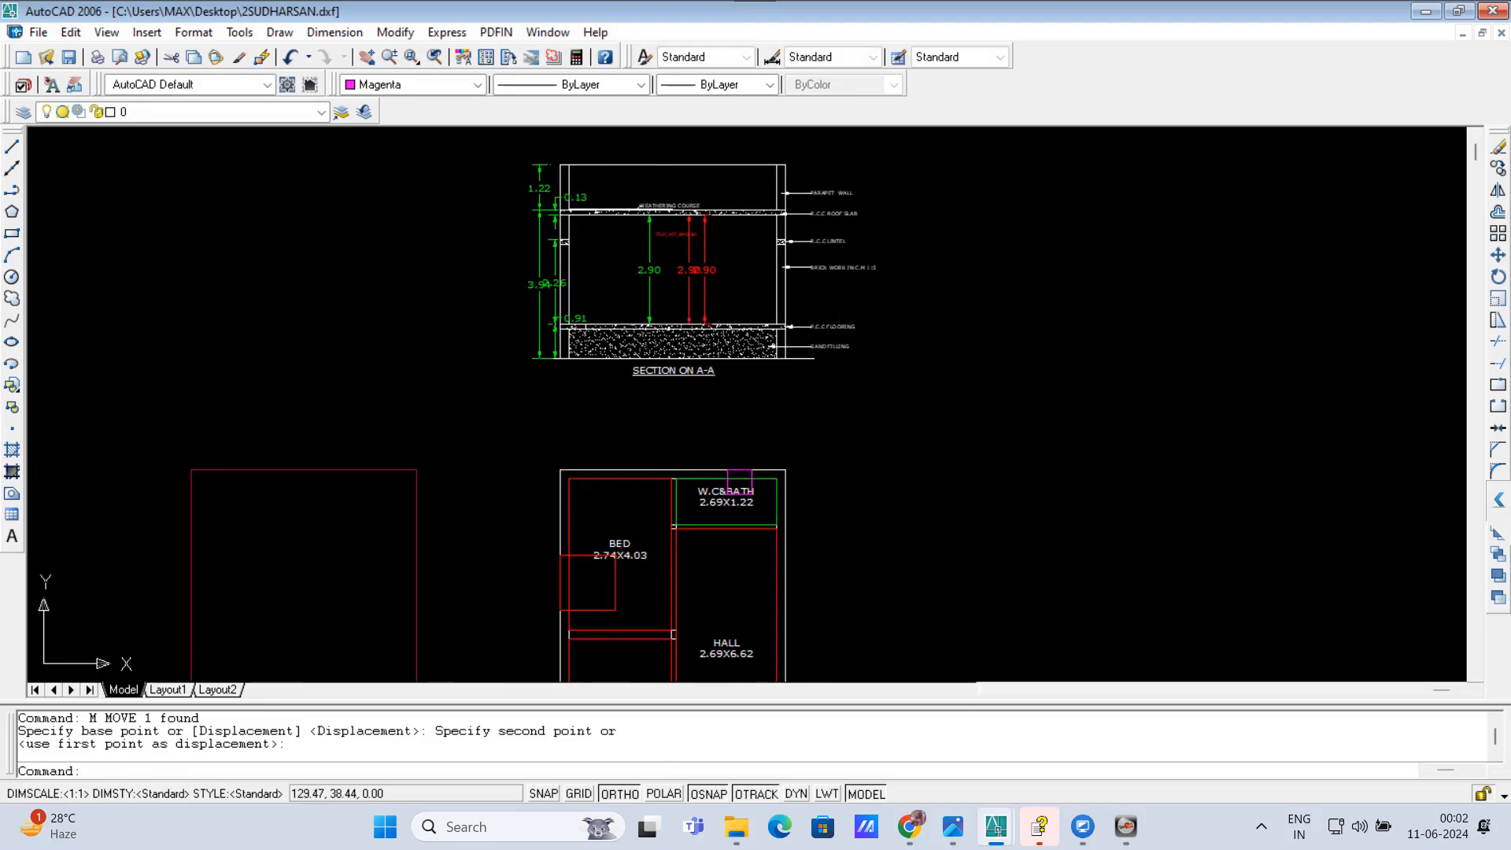
Step: Move the entire floor plan from its lower-left outer corner onto the matching corner of the magenta building outline
scroll(757, 492, down, 5)
scroll(757, 492, up, 1)
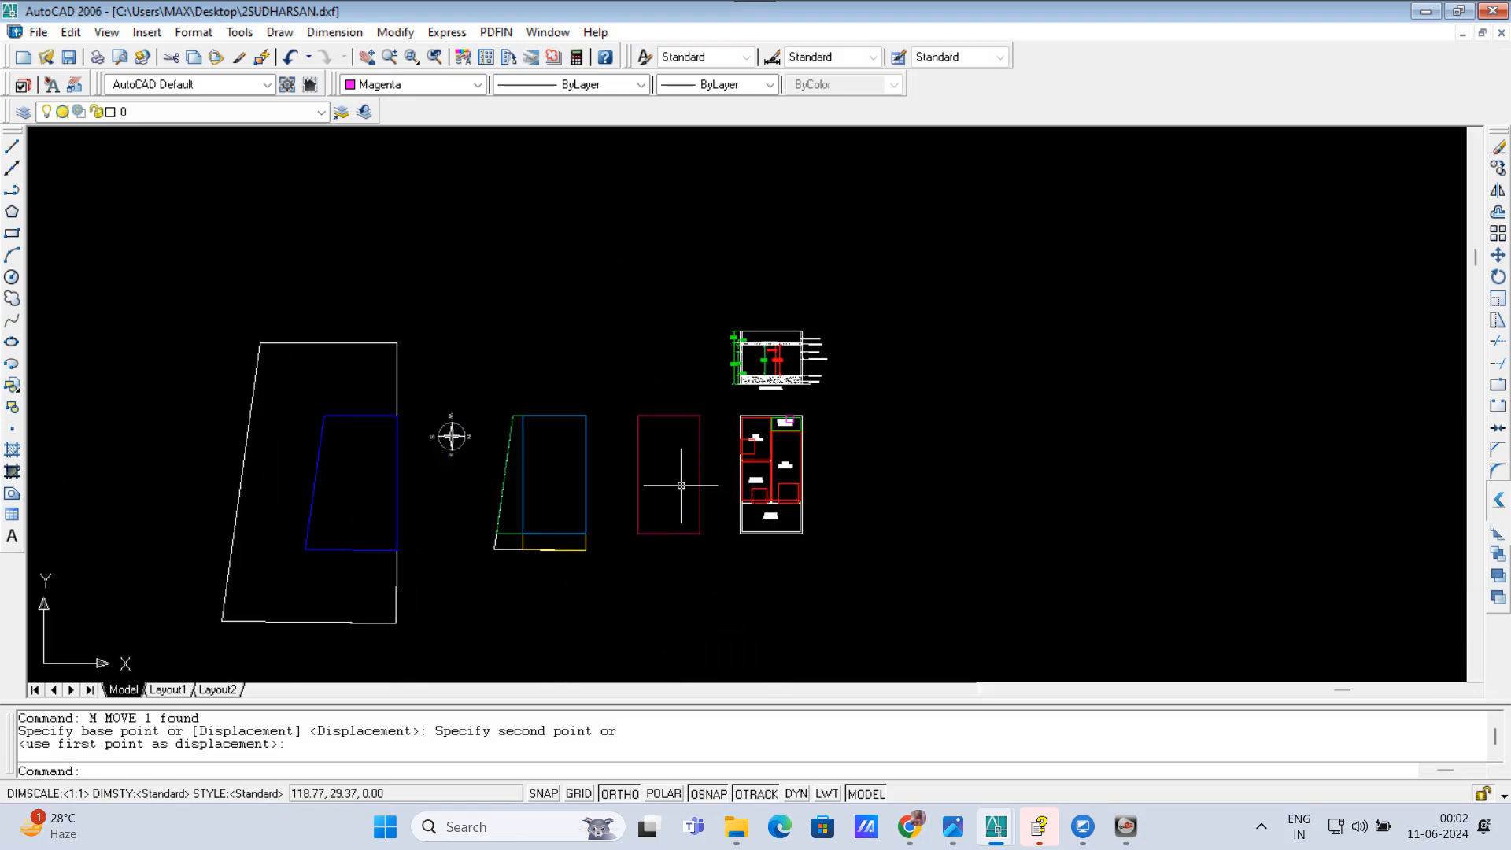
scroll(742, 540, up, 1)
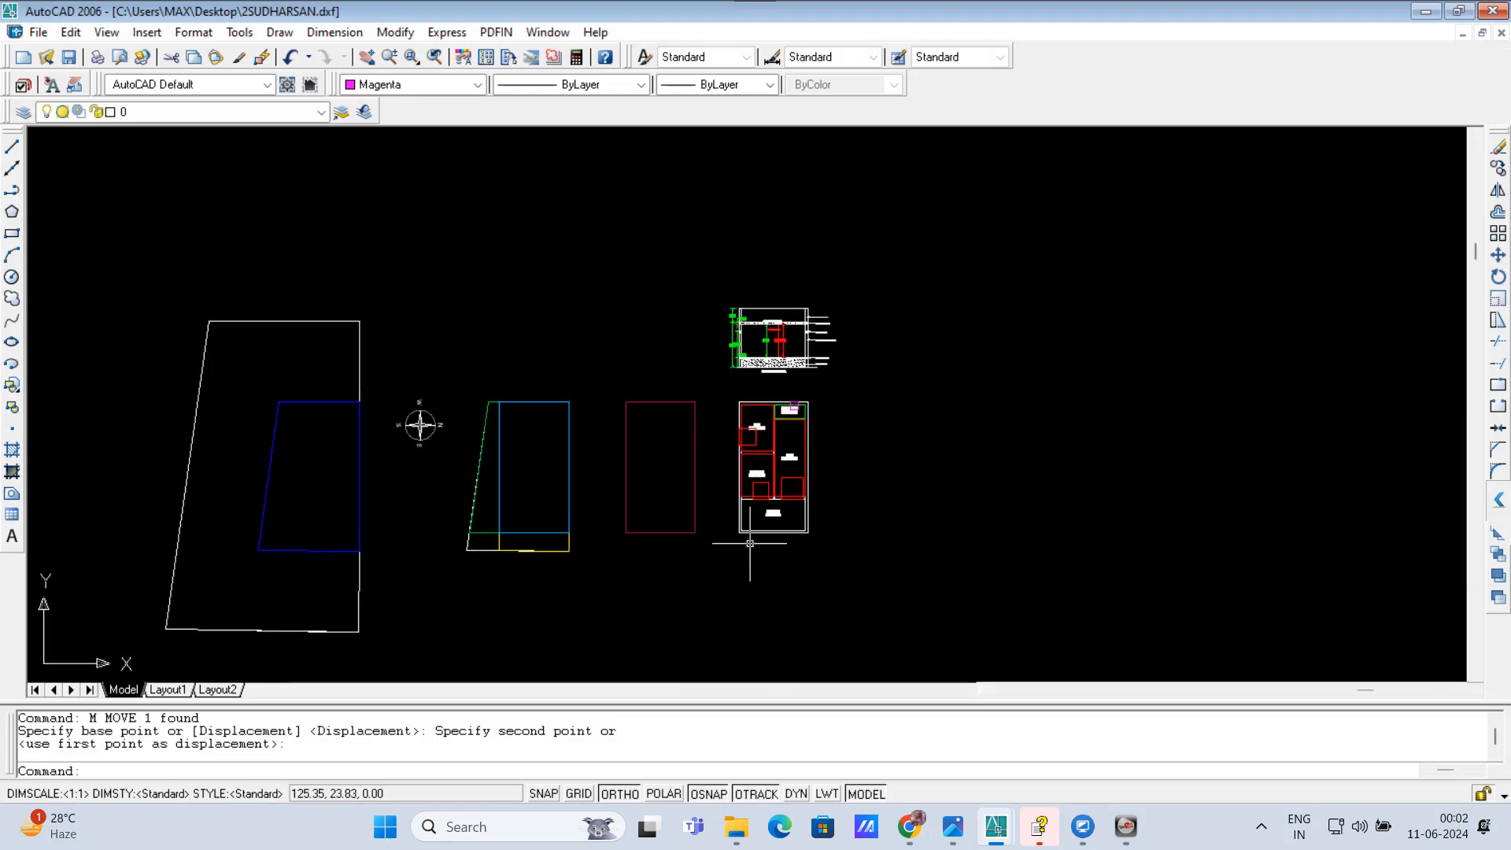
click(746, 532)
scroll(746, 533, up, 3)
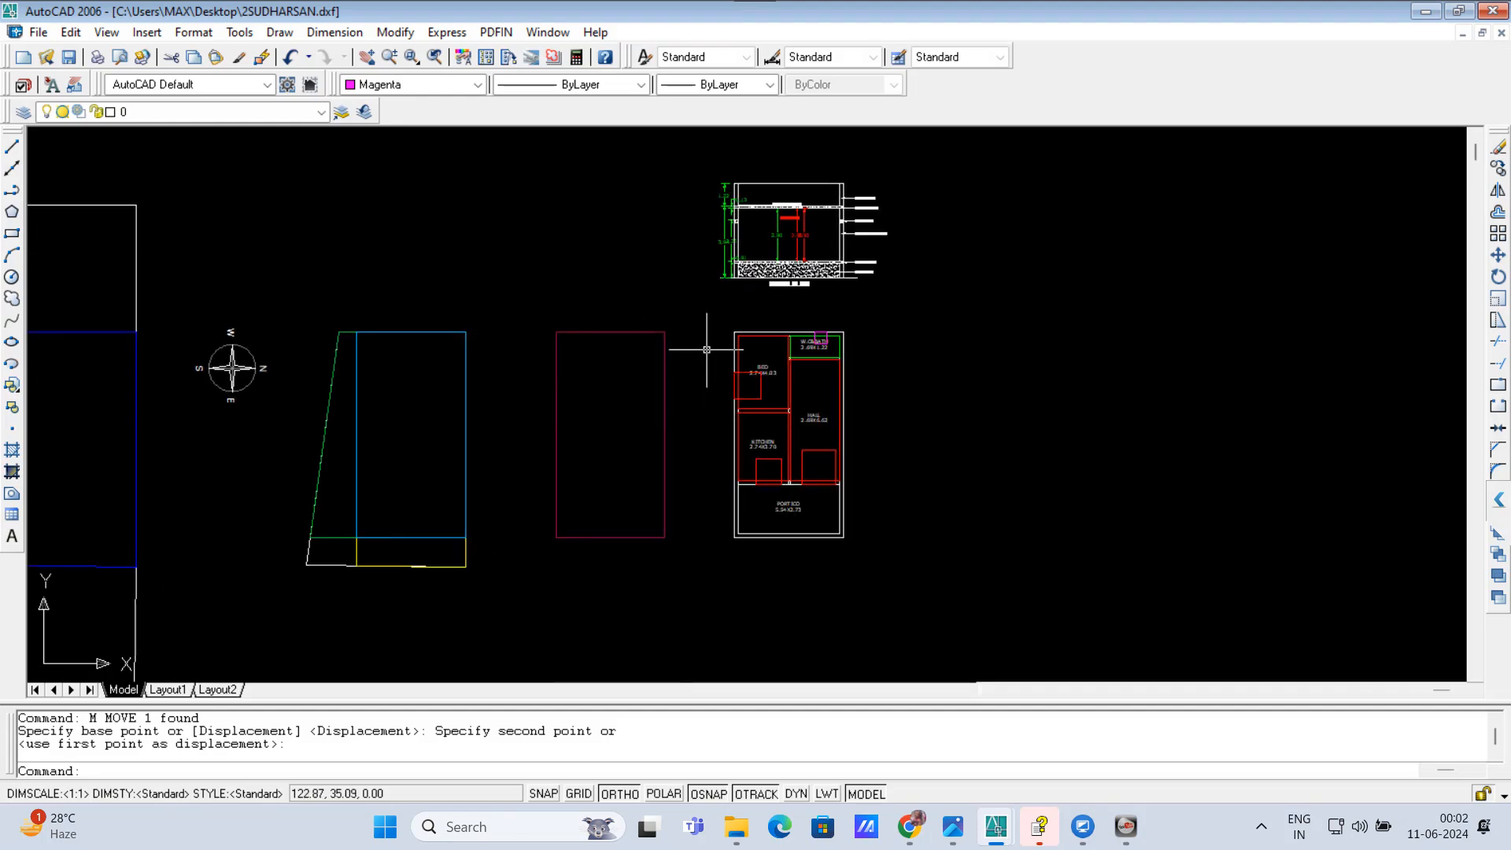
click(702, 321)
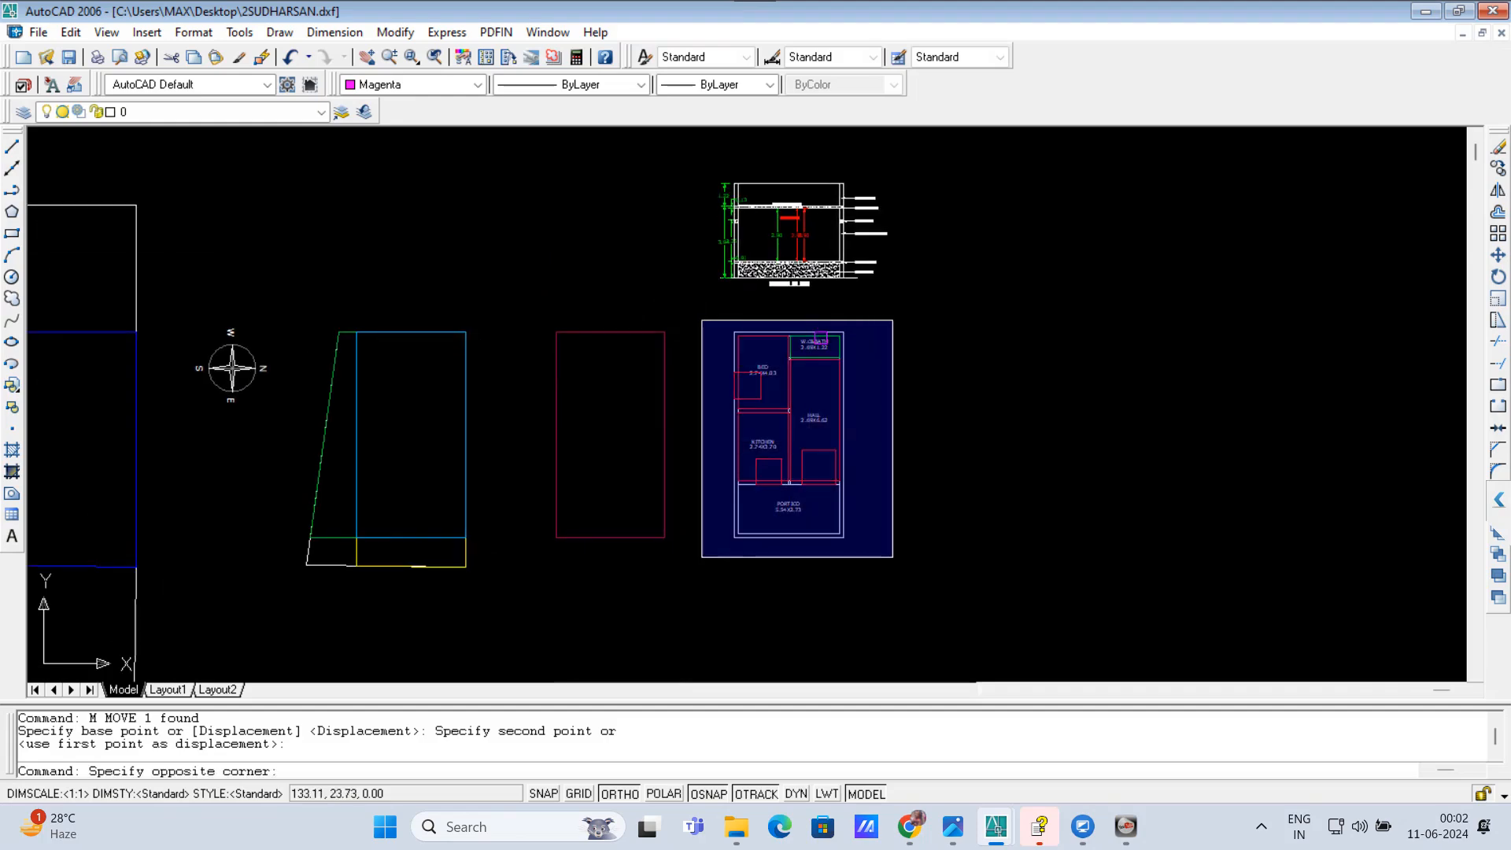
click(898, 560)
text(m)
key(Return)
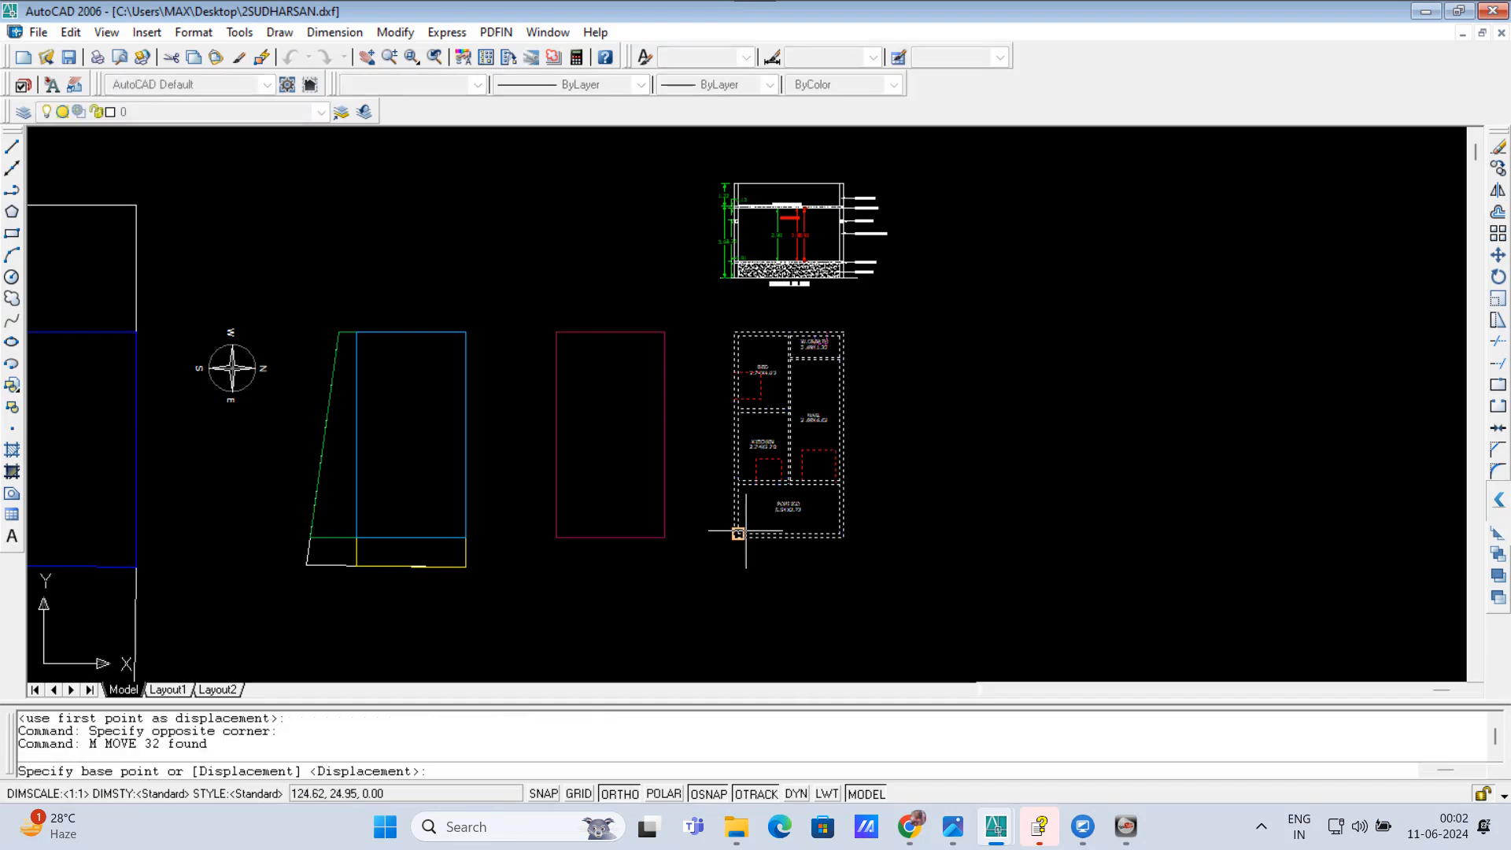
scroll(731, 536, up, 1)
click(733, 541)
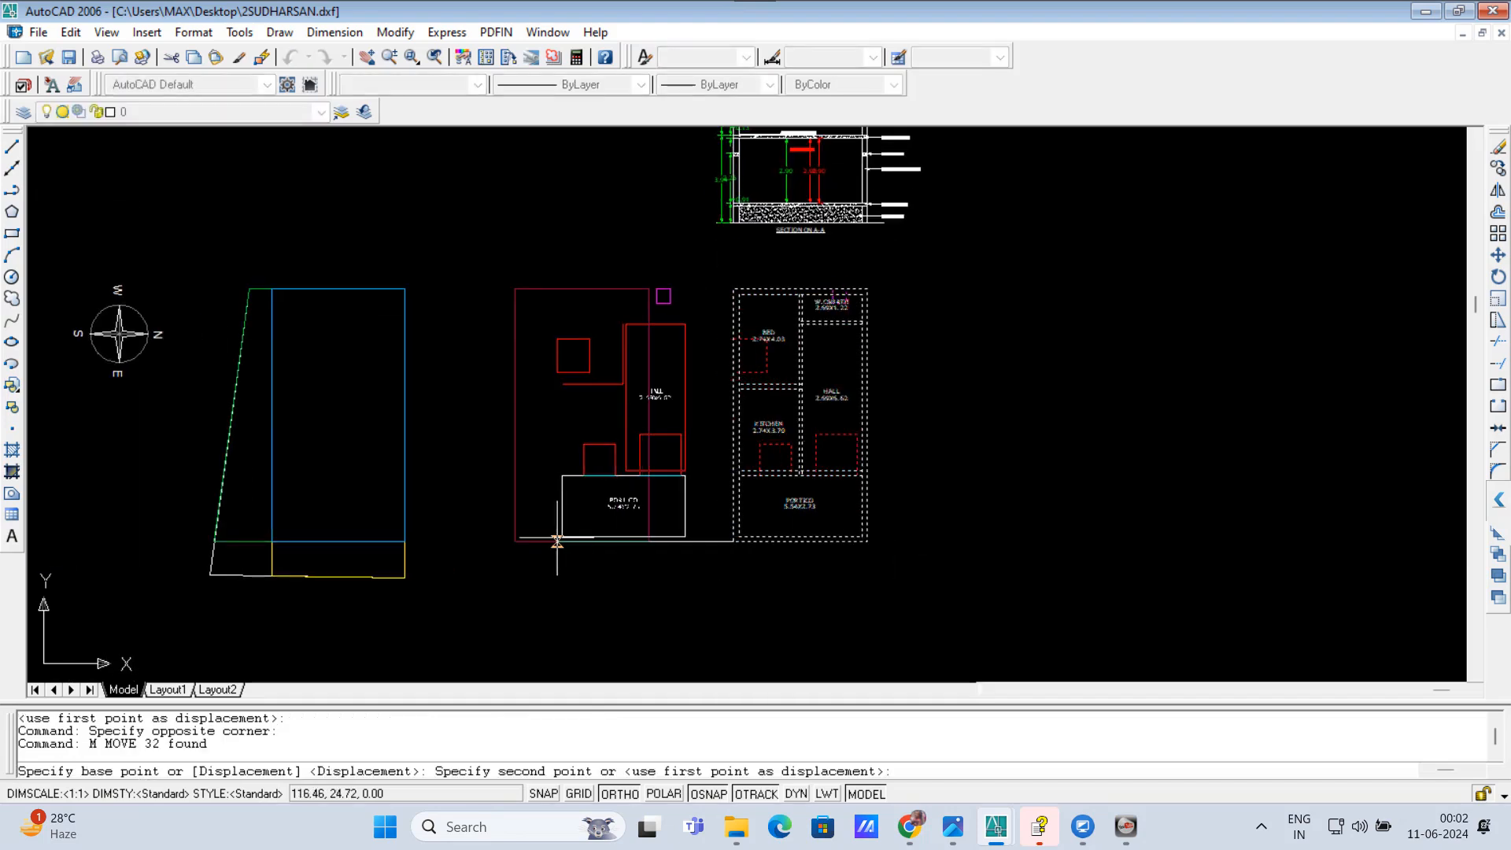
click(515, 541)
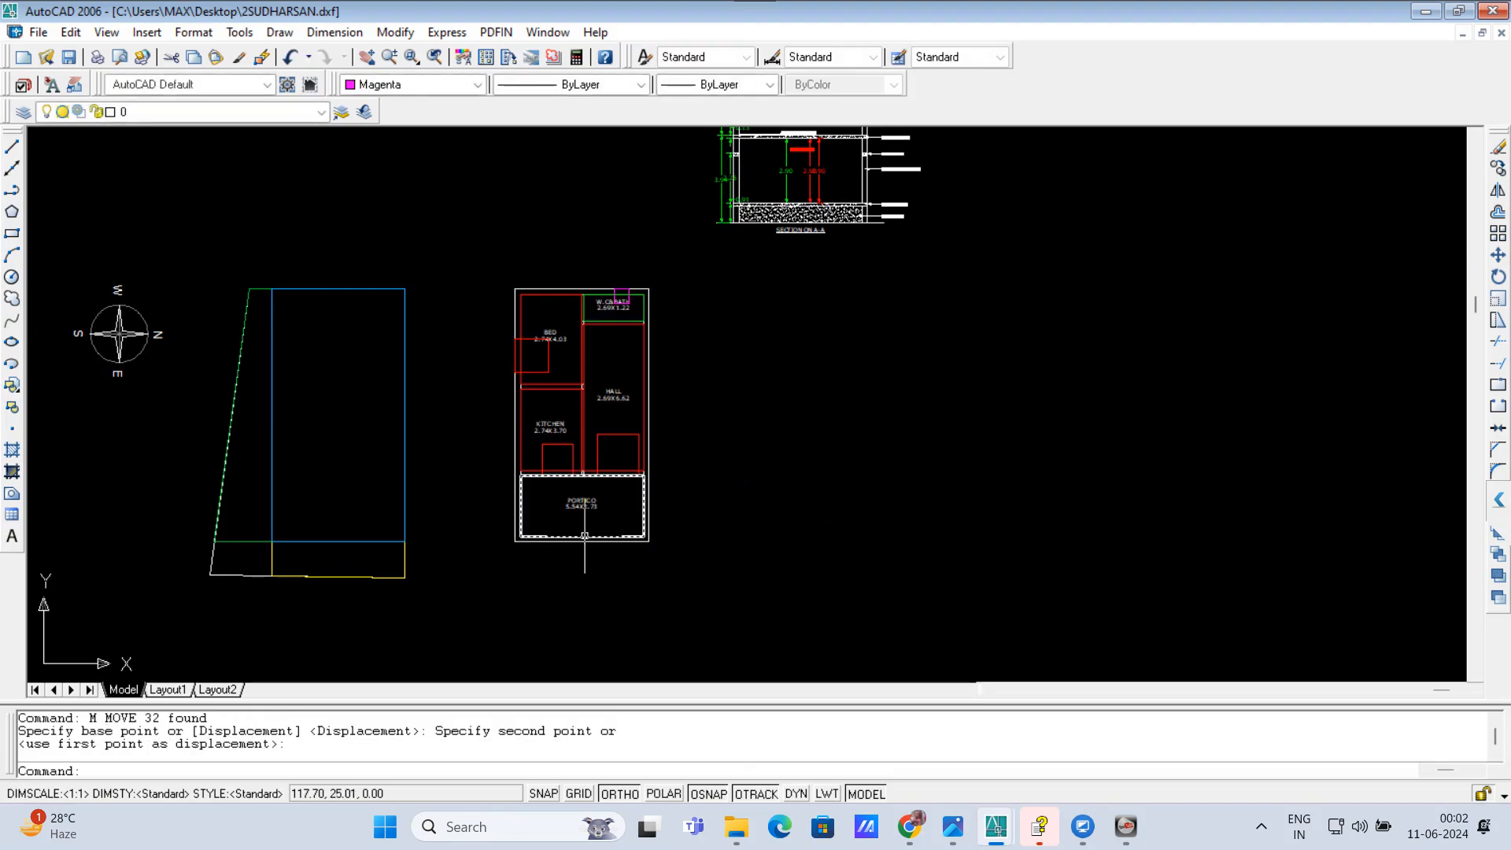
scroll(882, 400, down, 2)
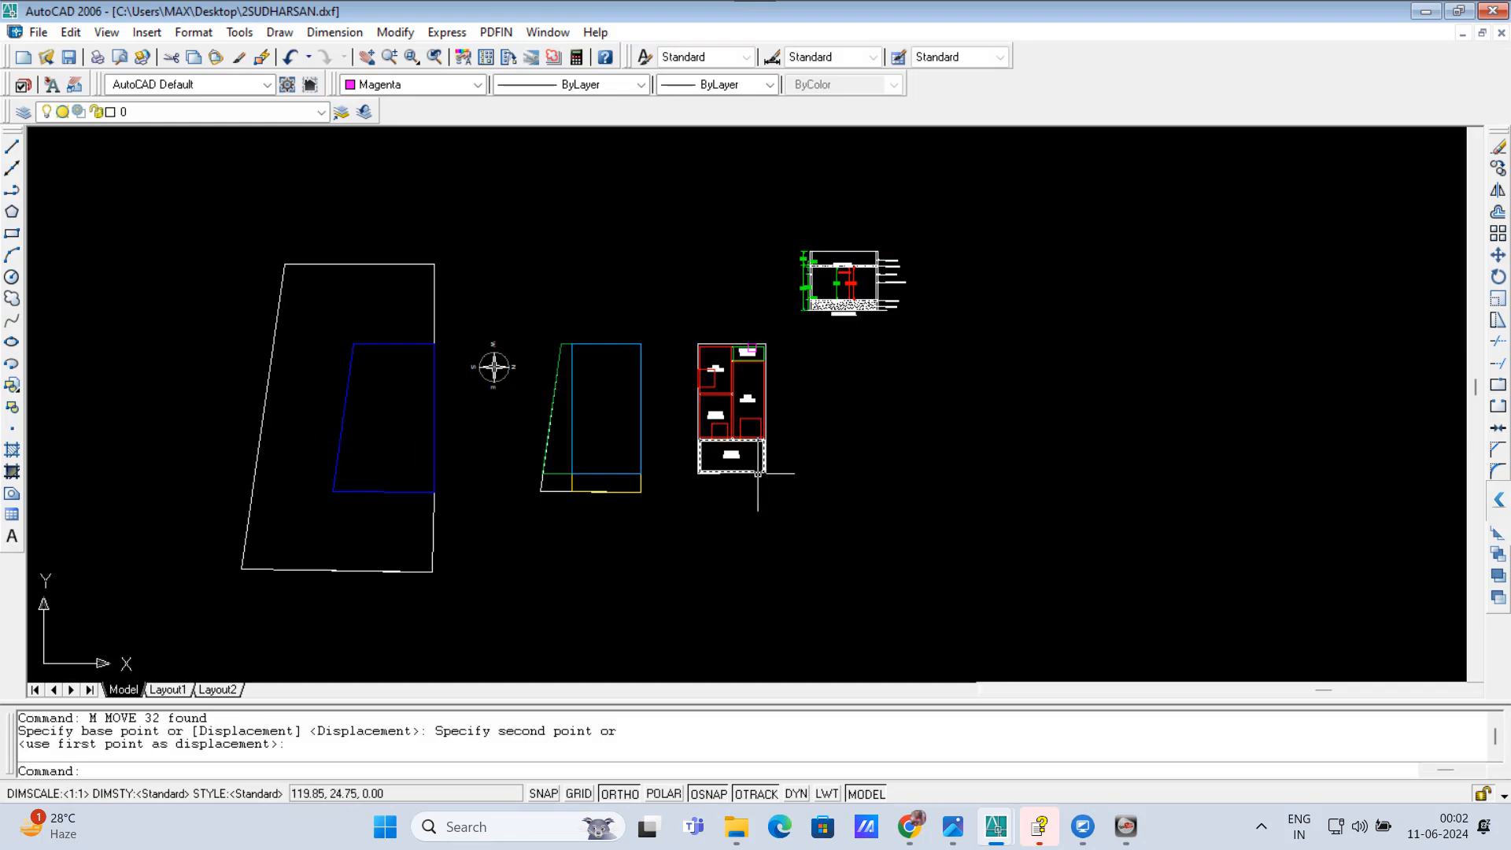
click(661, 322)
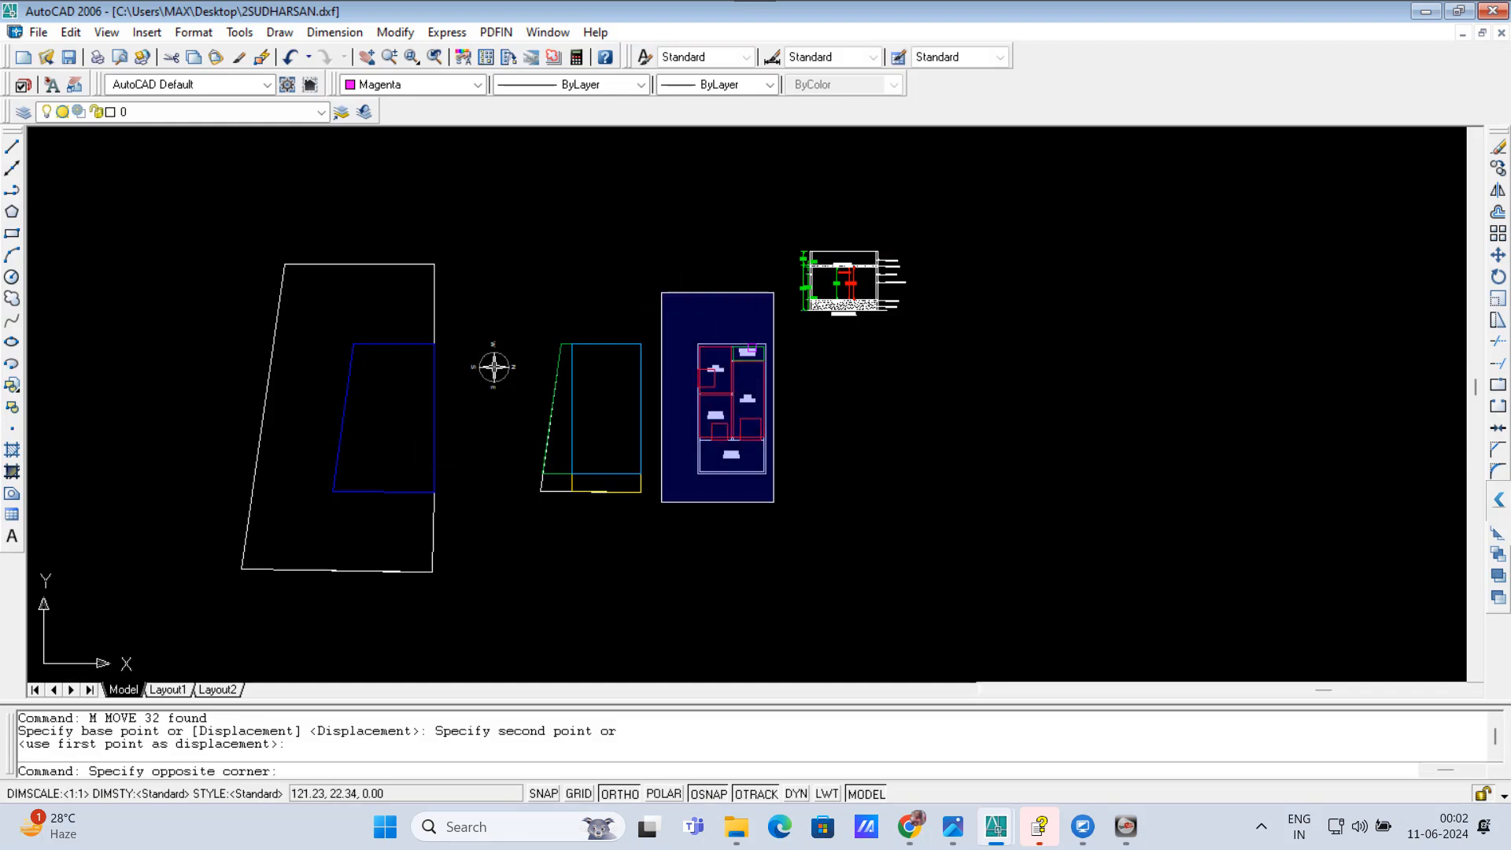
click(783, 515)
scroll(716, 440, up, 1)
scroll(710, 442, up, 3)
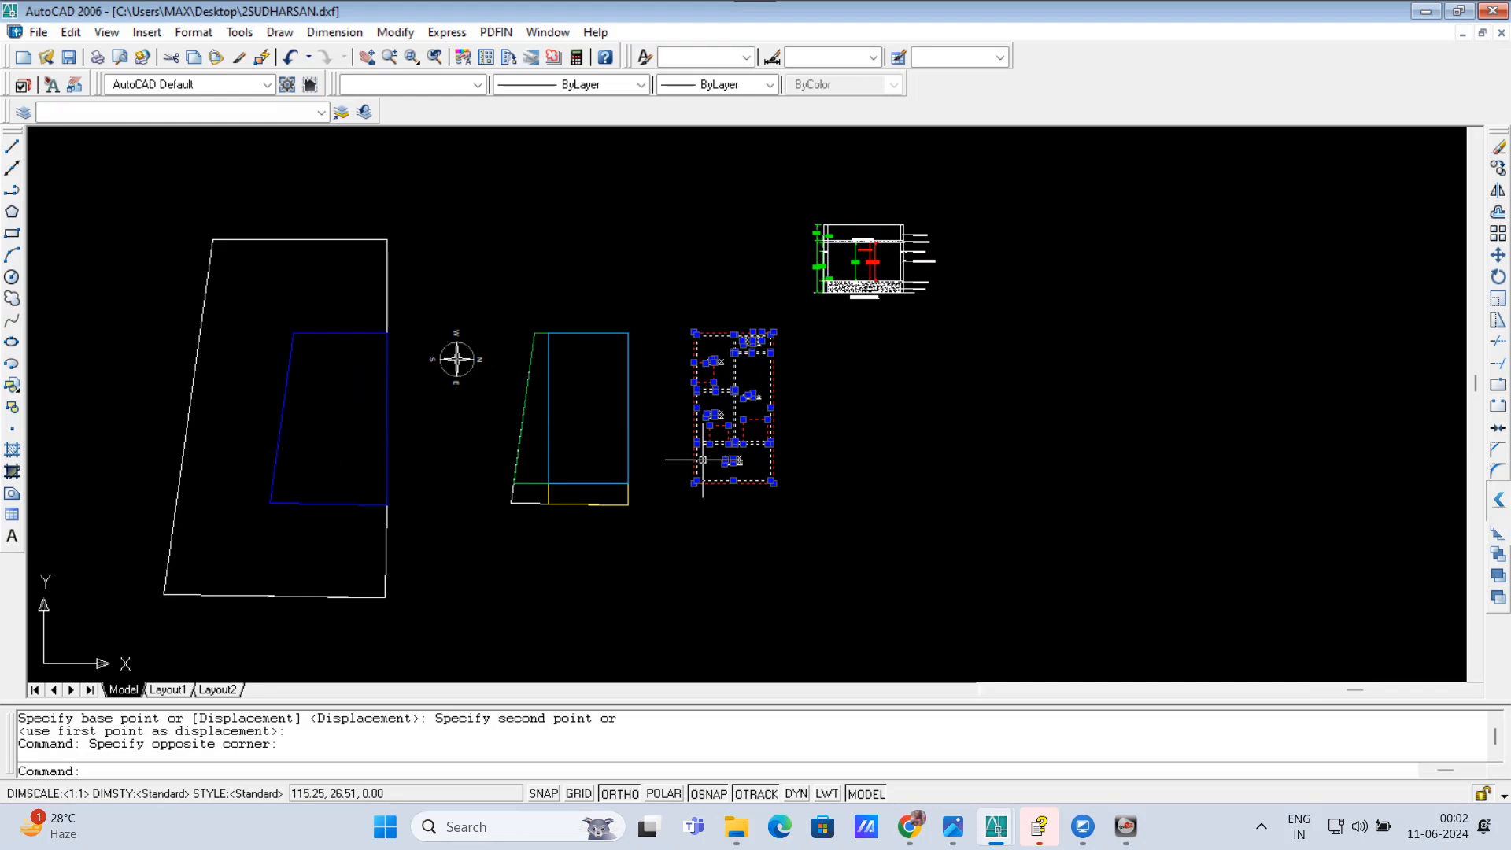
text(m)
key(Return)
scroll(701, 501, up, 2)
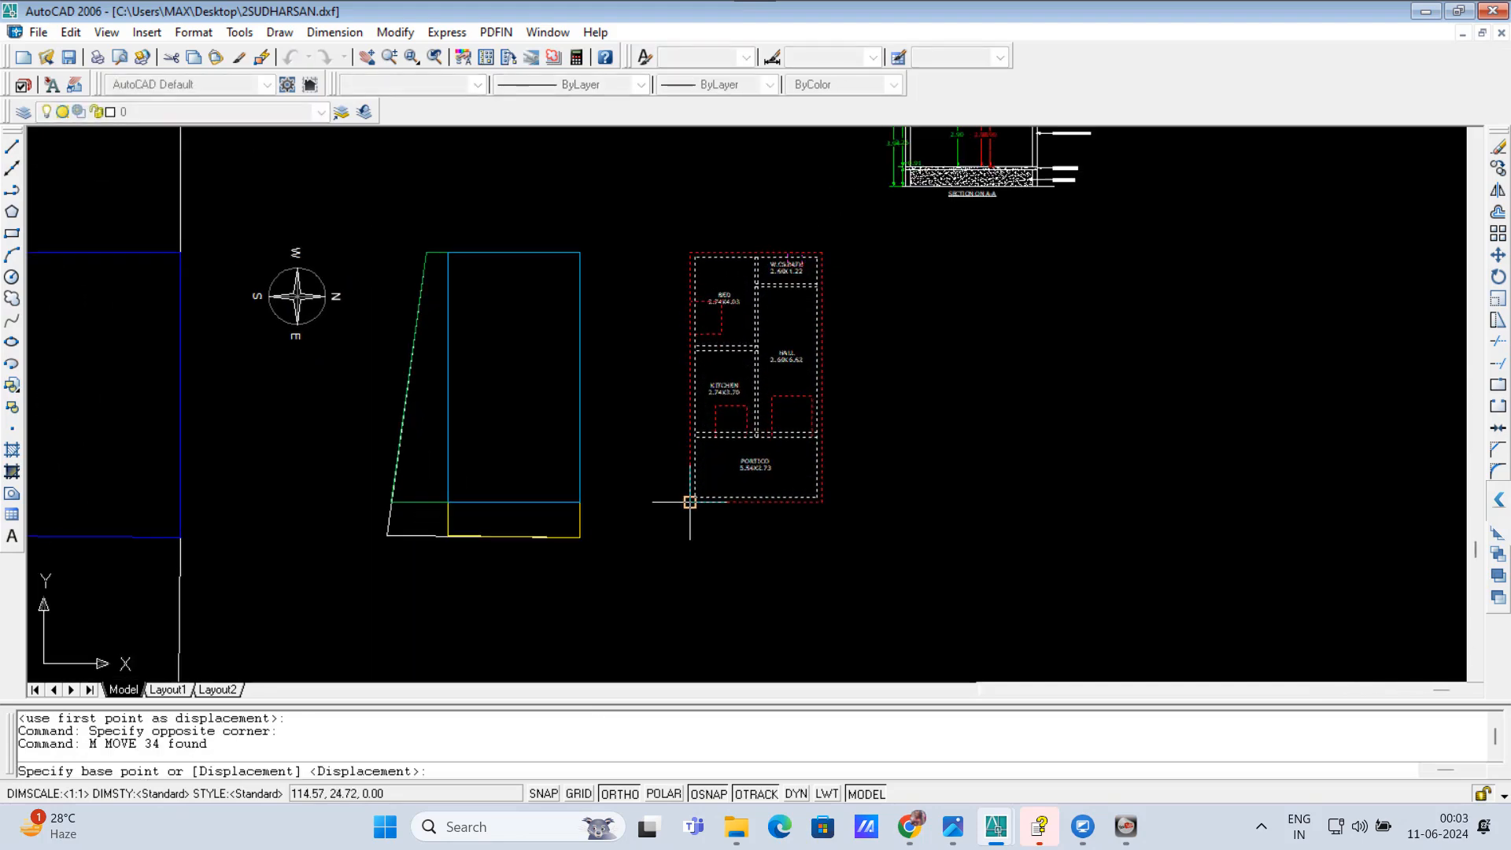
click(689, 505)
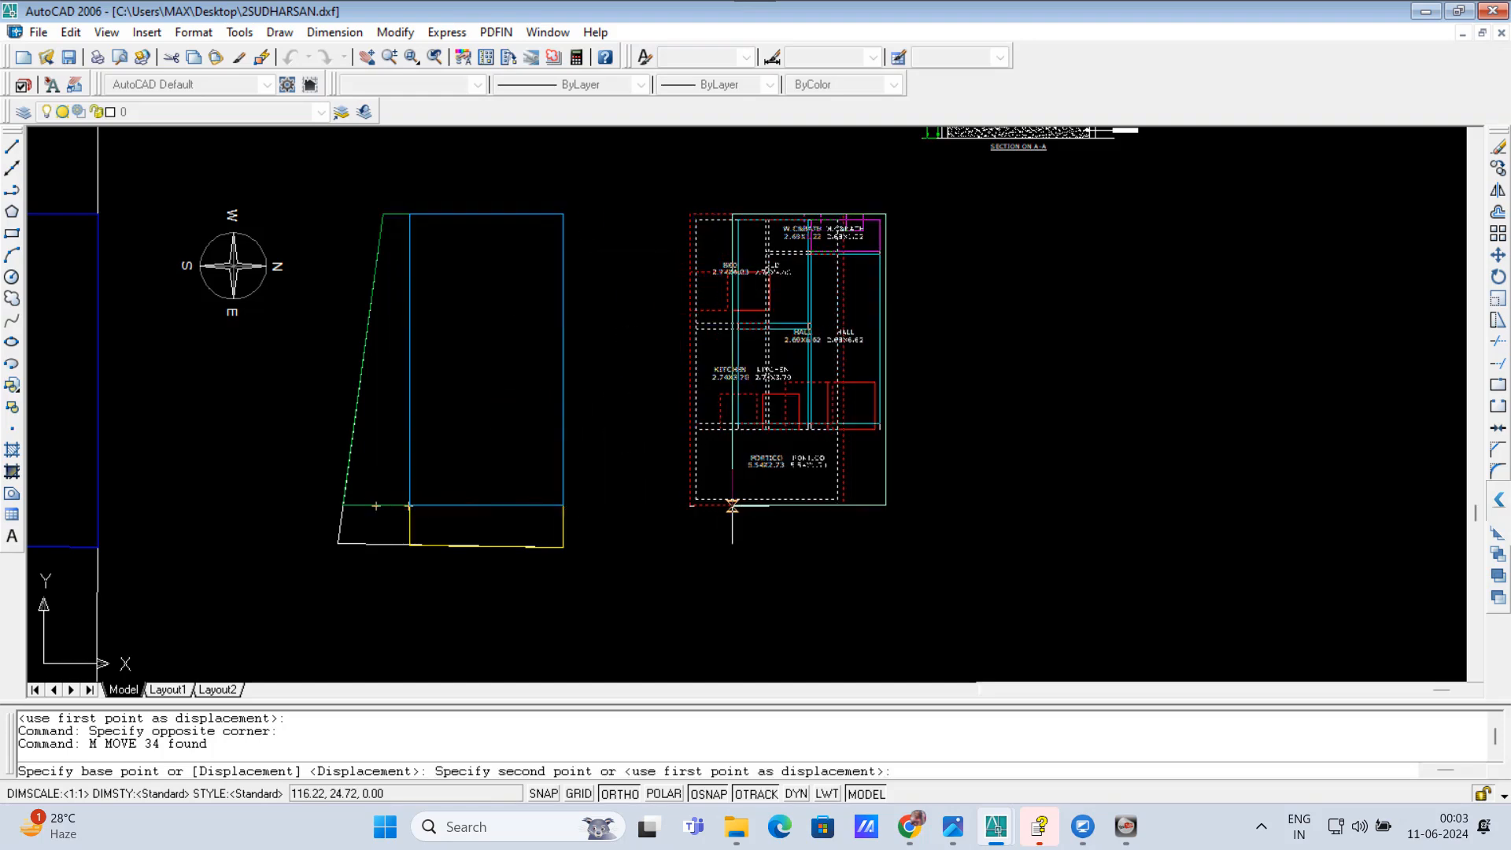
key(Escape)
key(Escape)
key(Escape)
scroll(473, 382, down, 2)
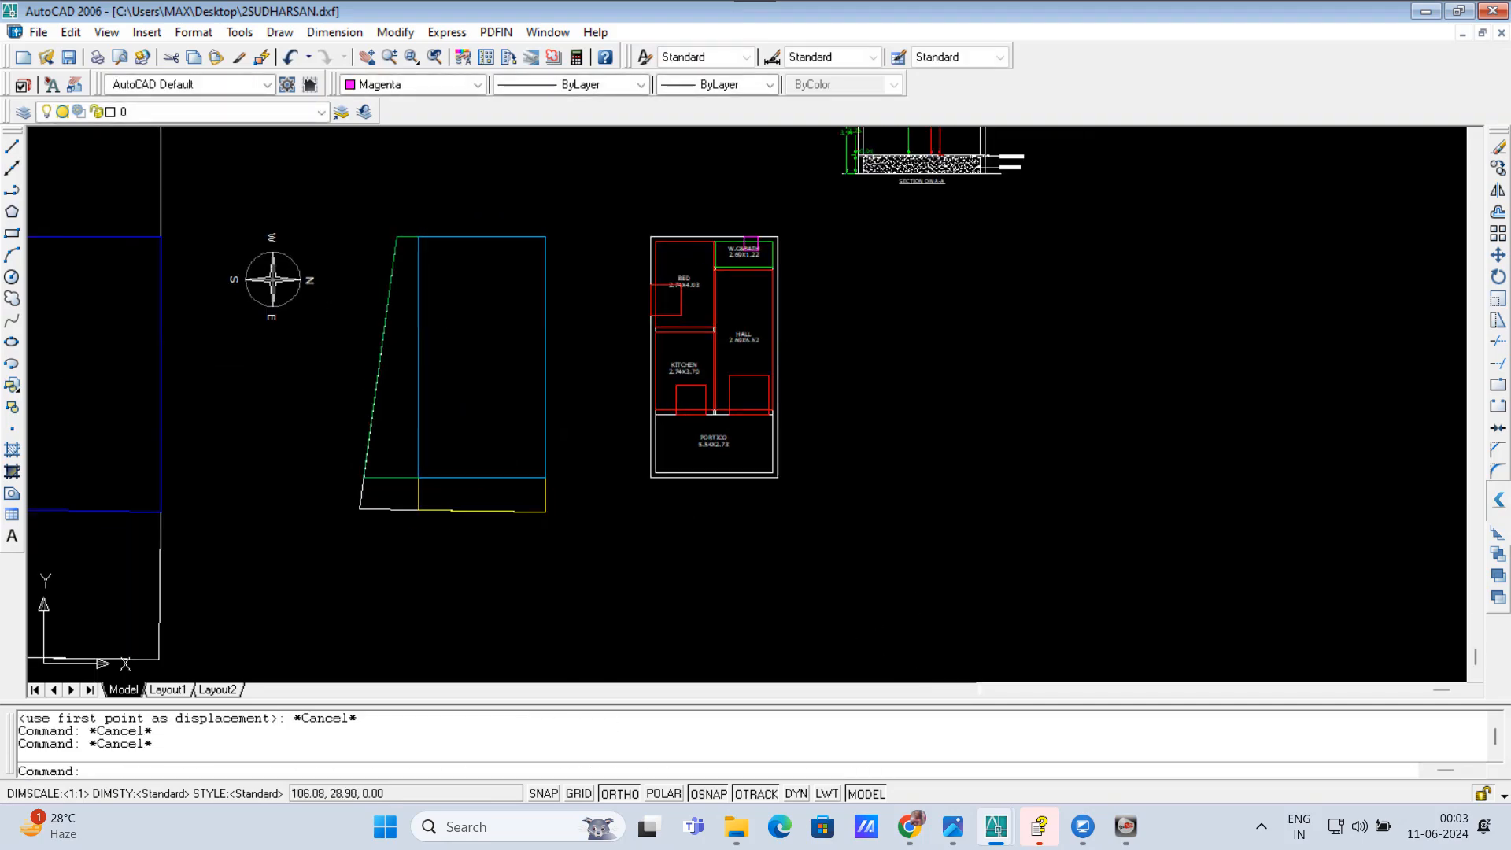
click(372, 256)
click(564, 519)
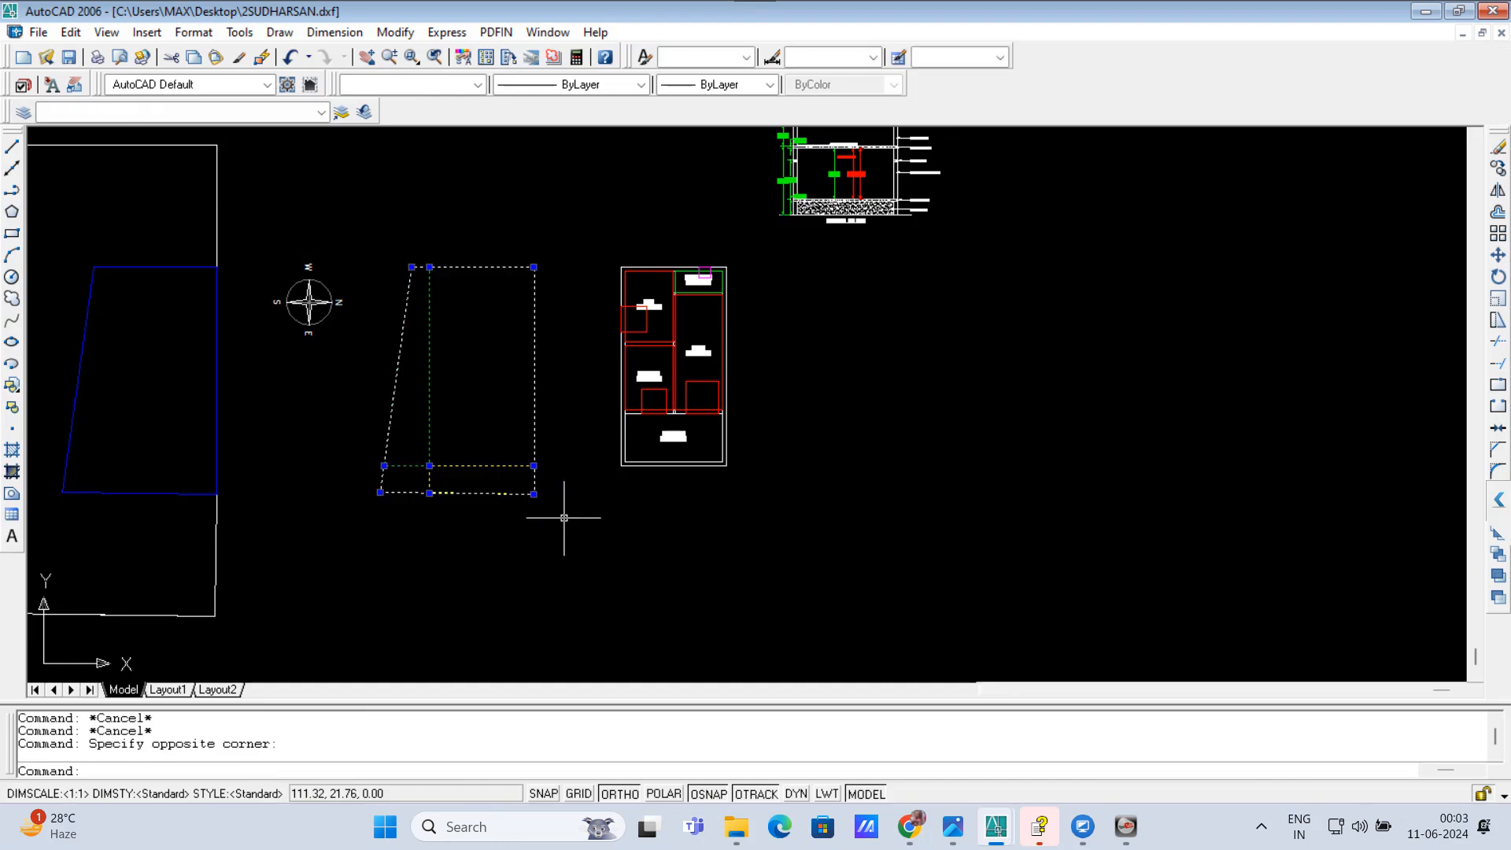
text(m)
key(Return)
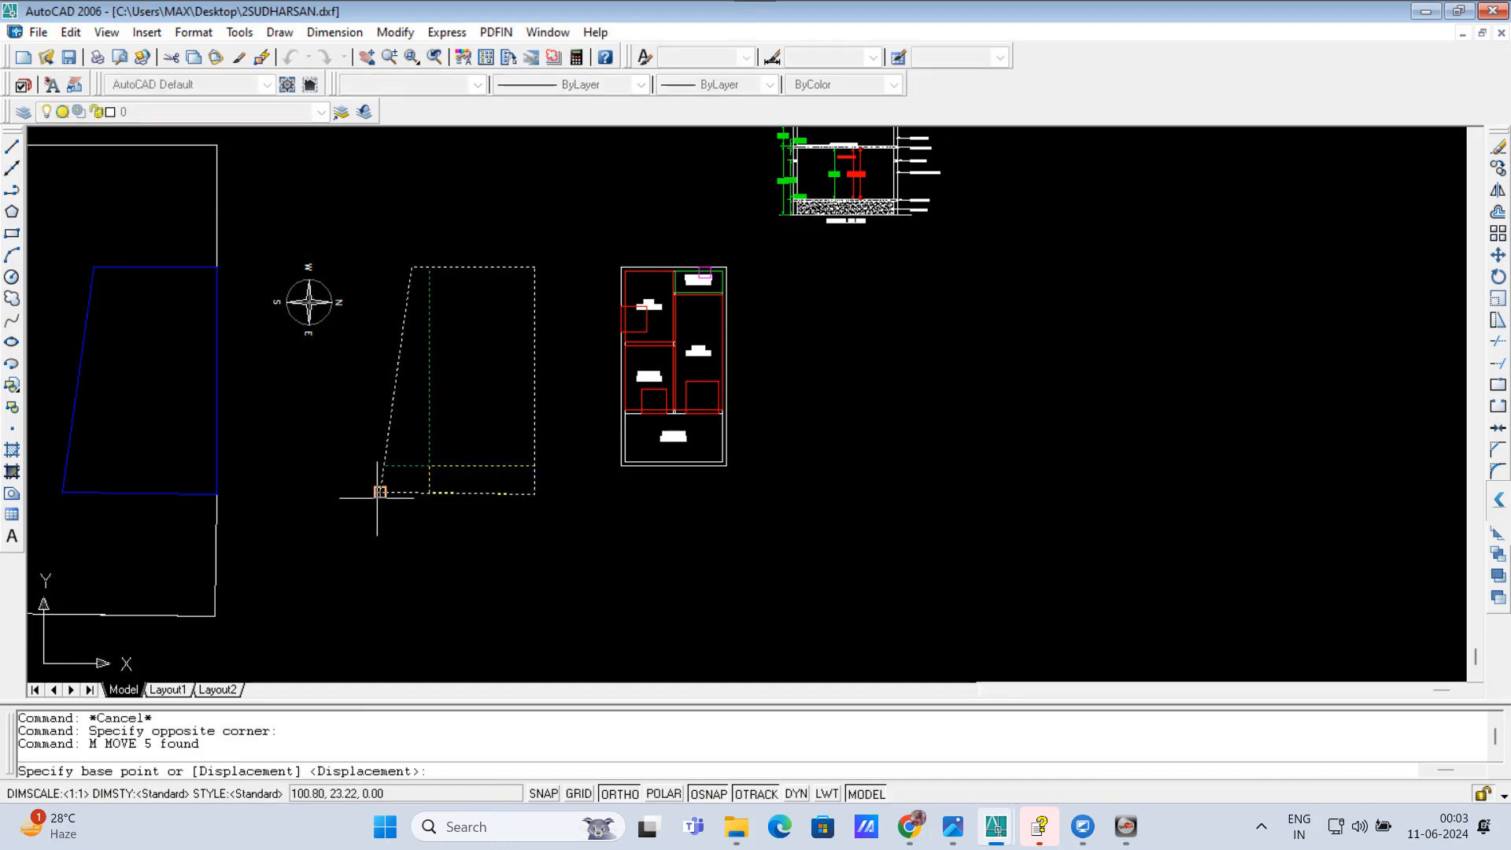
click(382, 493)
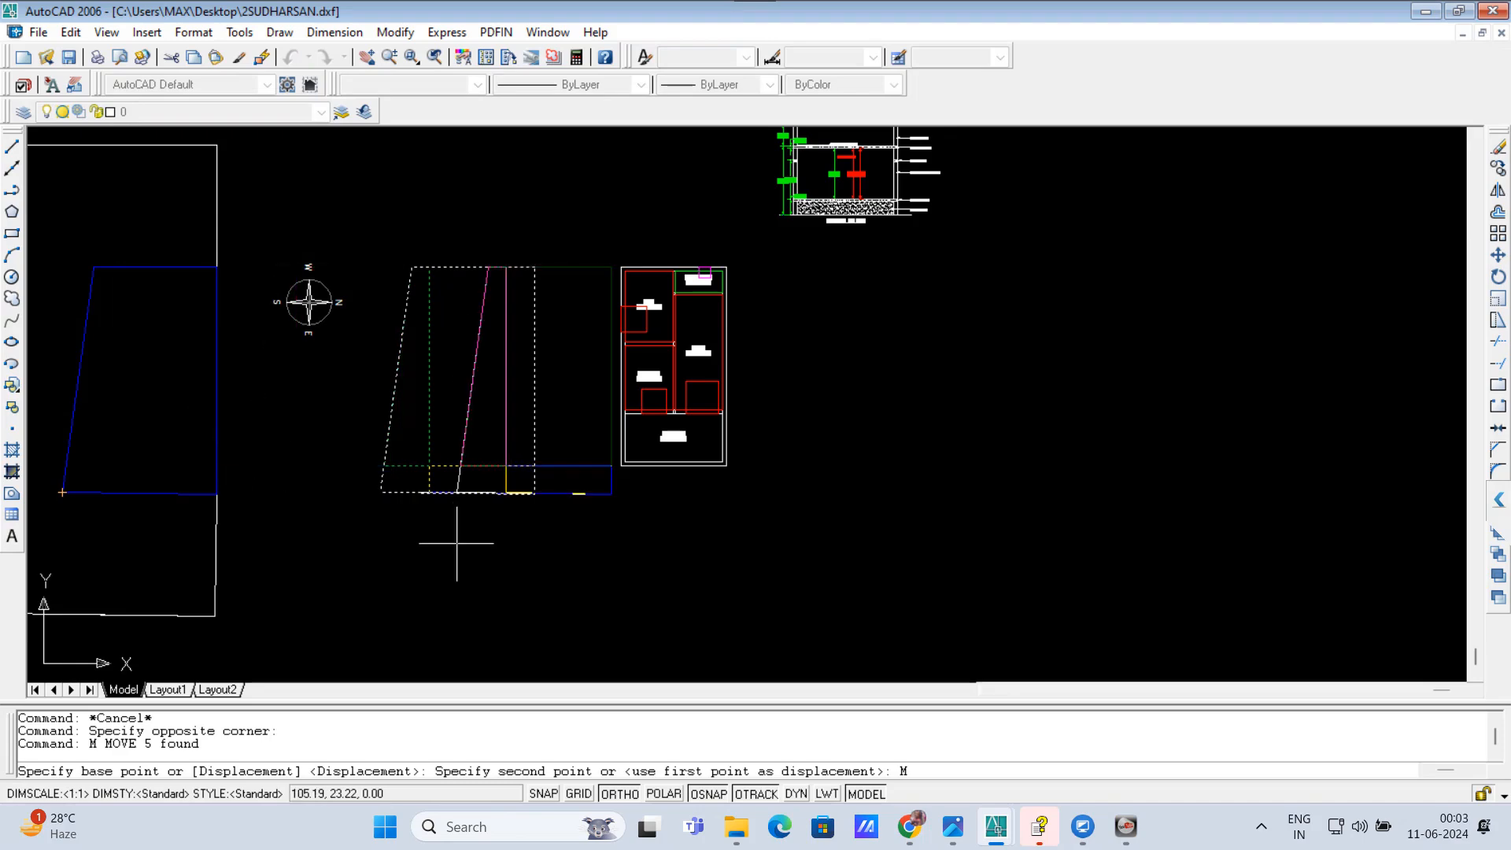
text(m)
key(Return)
key(Escape)
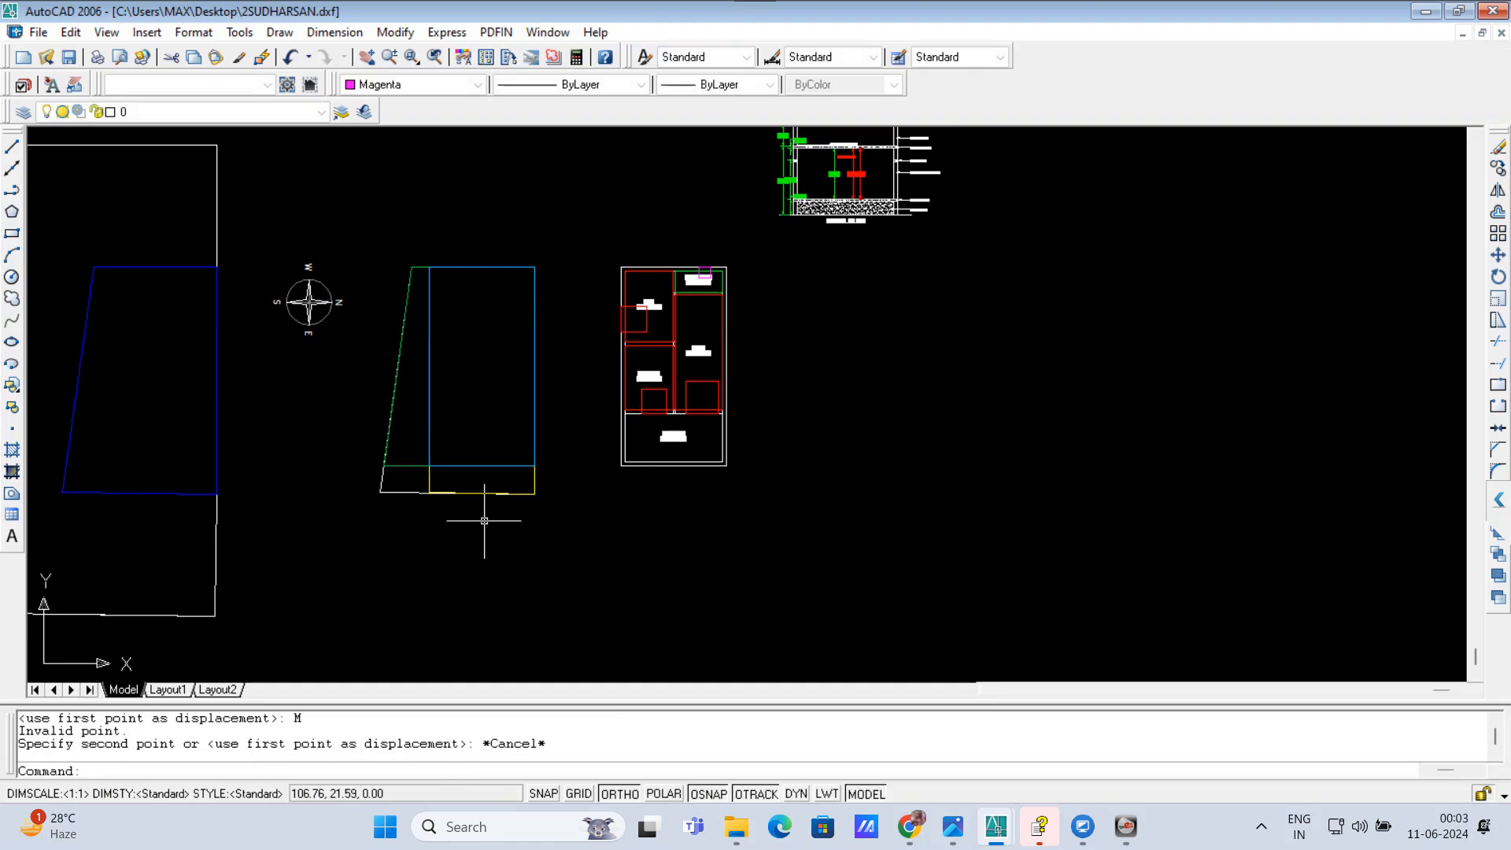
Step: Move the plot outline with its setback areas onto the blue plot in the site boundary, matching their lower-left corners
click(559, 540)
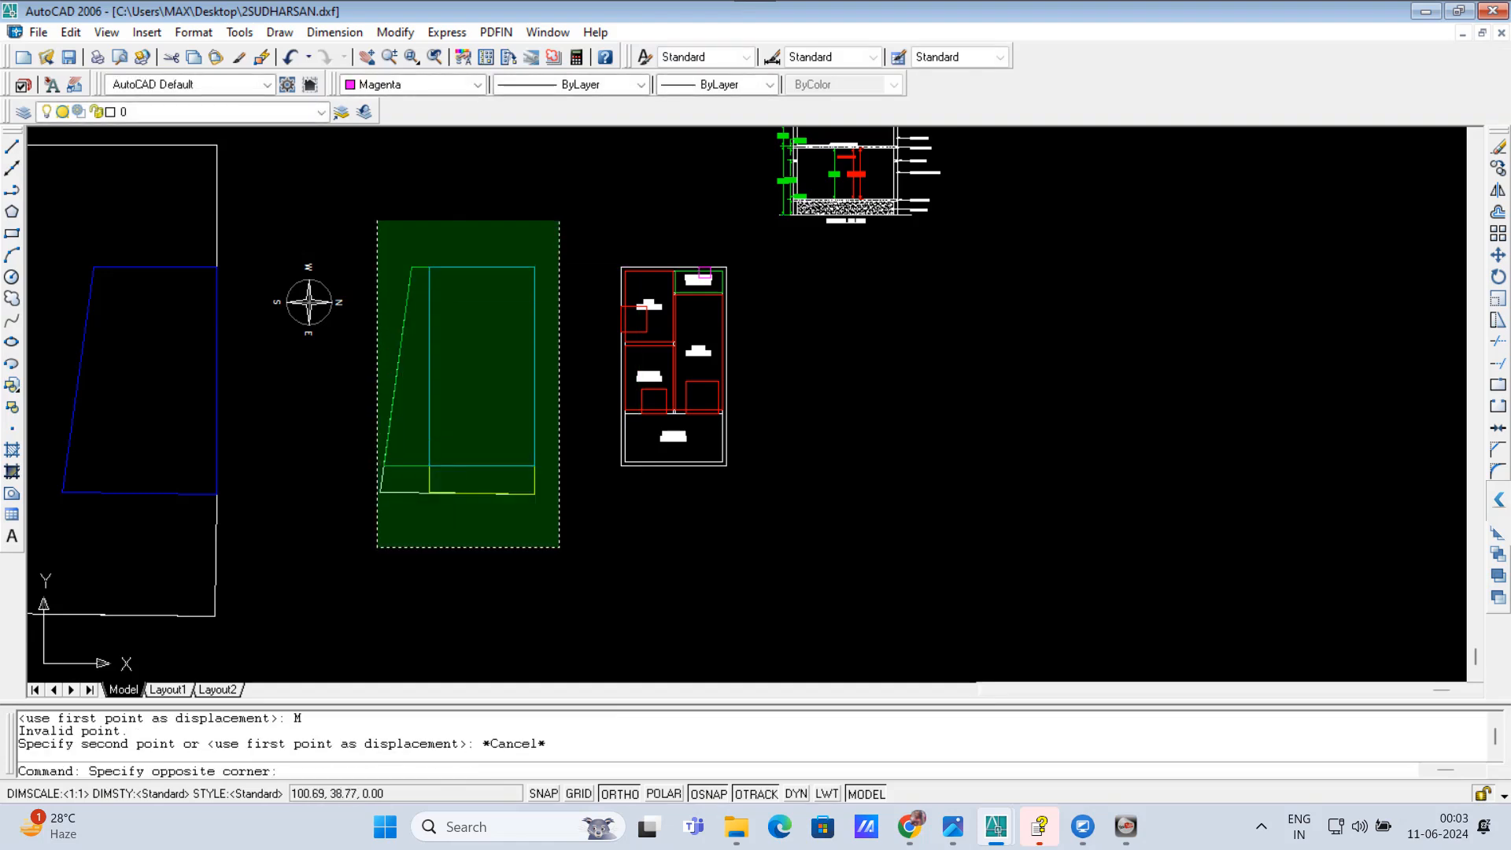
click(413, 257)
text(m)
key(Return)
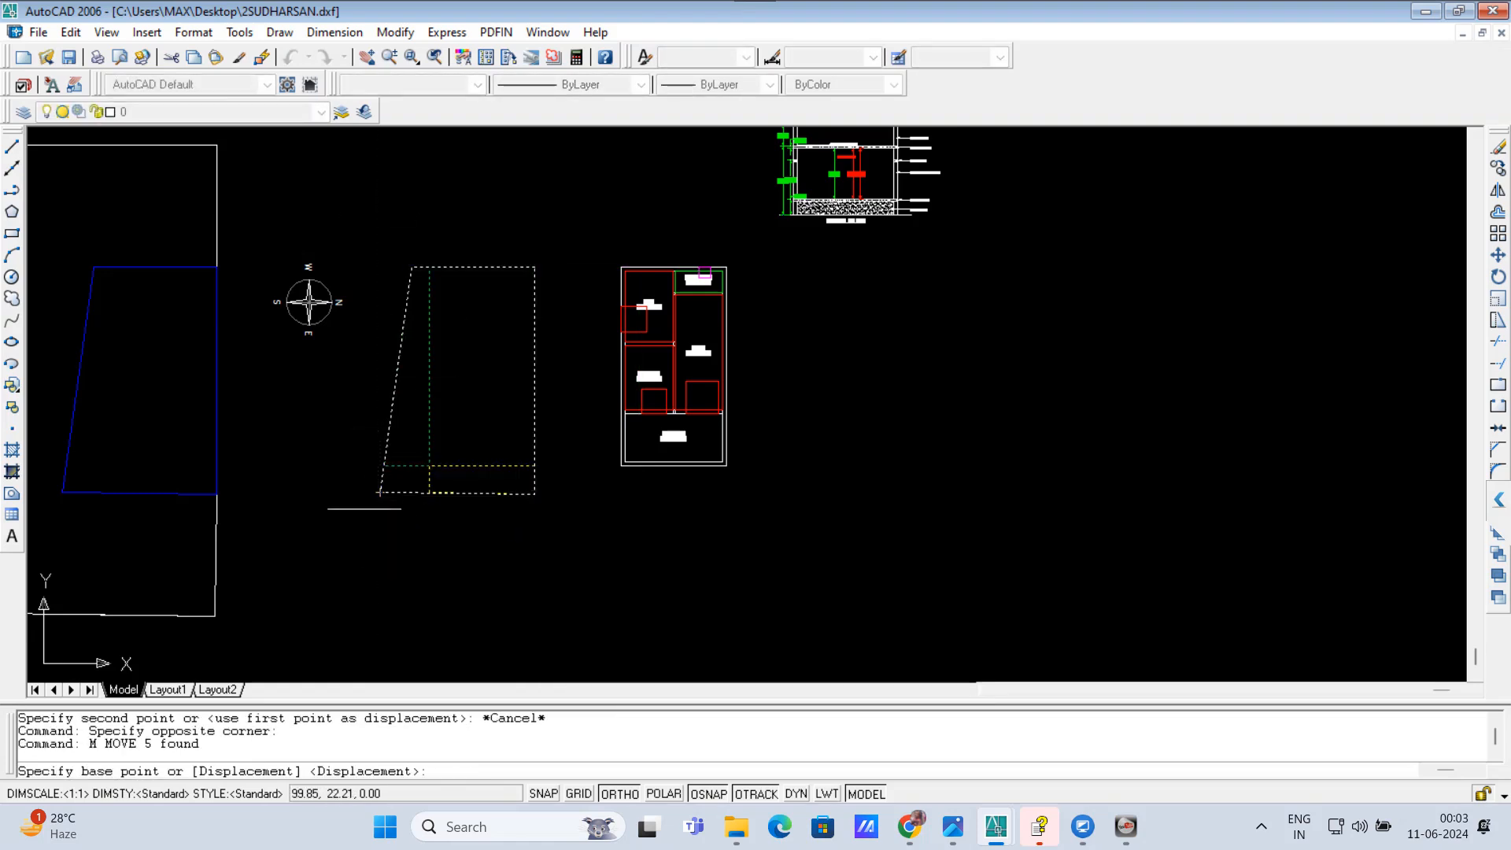
click(381, 493)
click(62, 492)
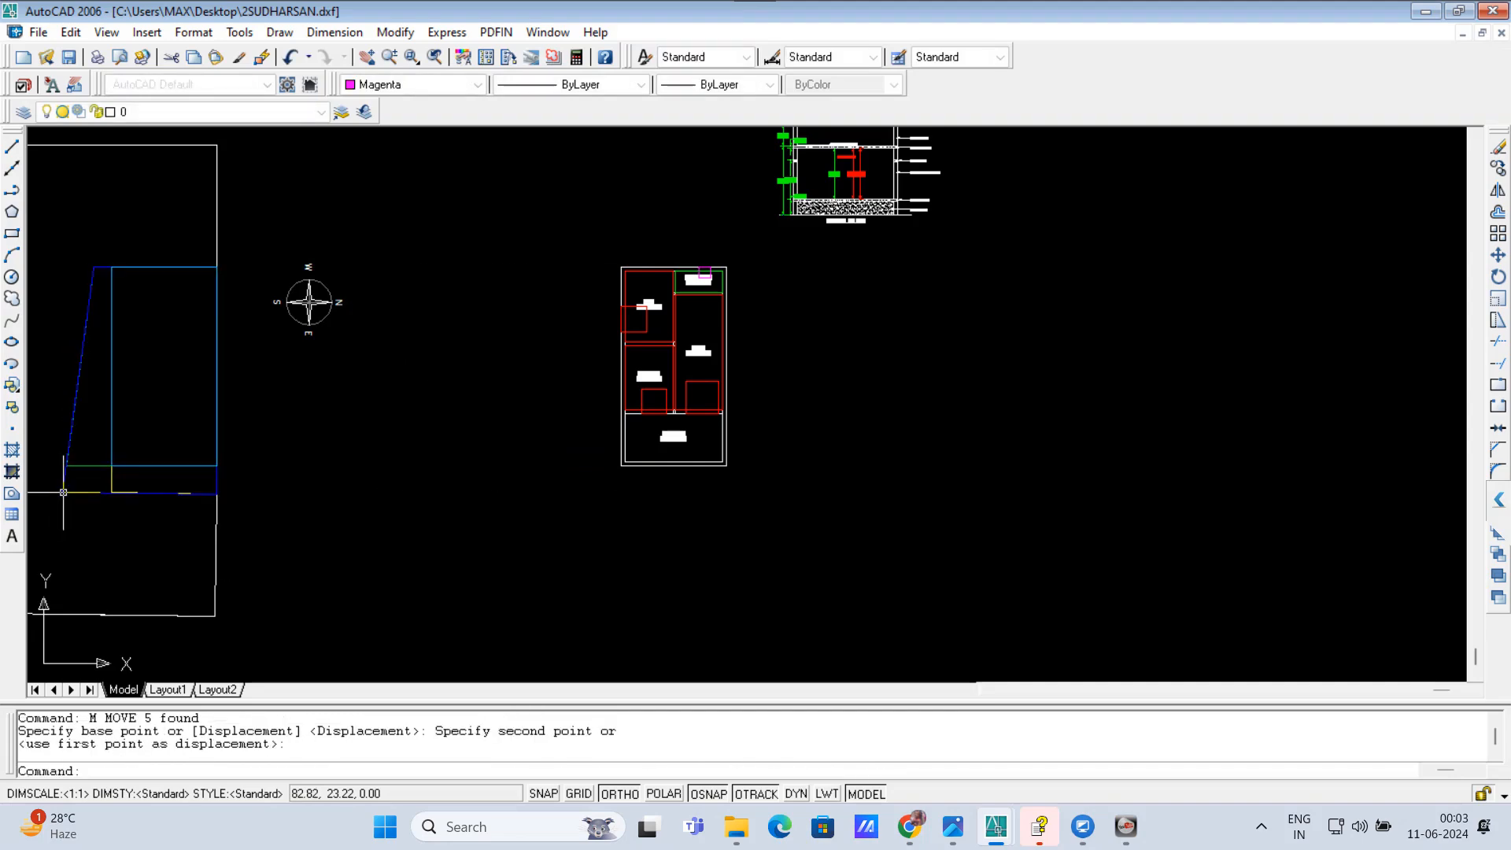
scroll(471, 422, down, 1)
scroll(347, 401, up, 1)
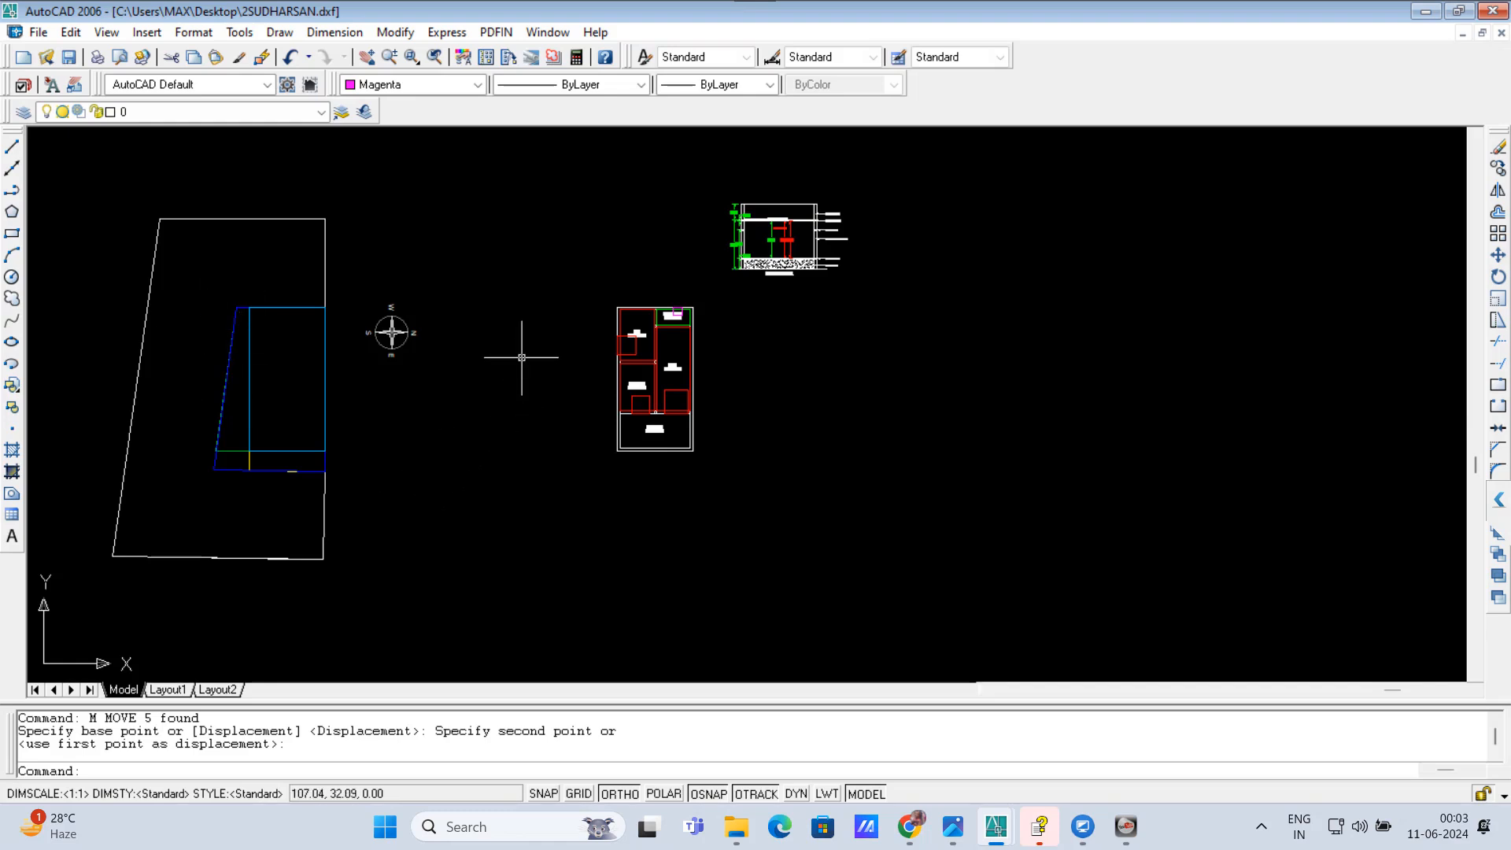
Step: Move the floor plan with its building outline horizontally to just beside the compass symbol
click(568, 285)
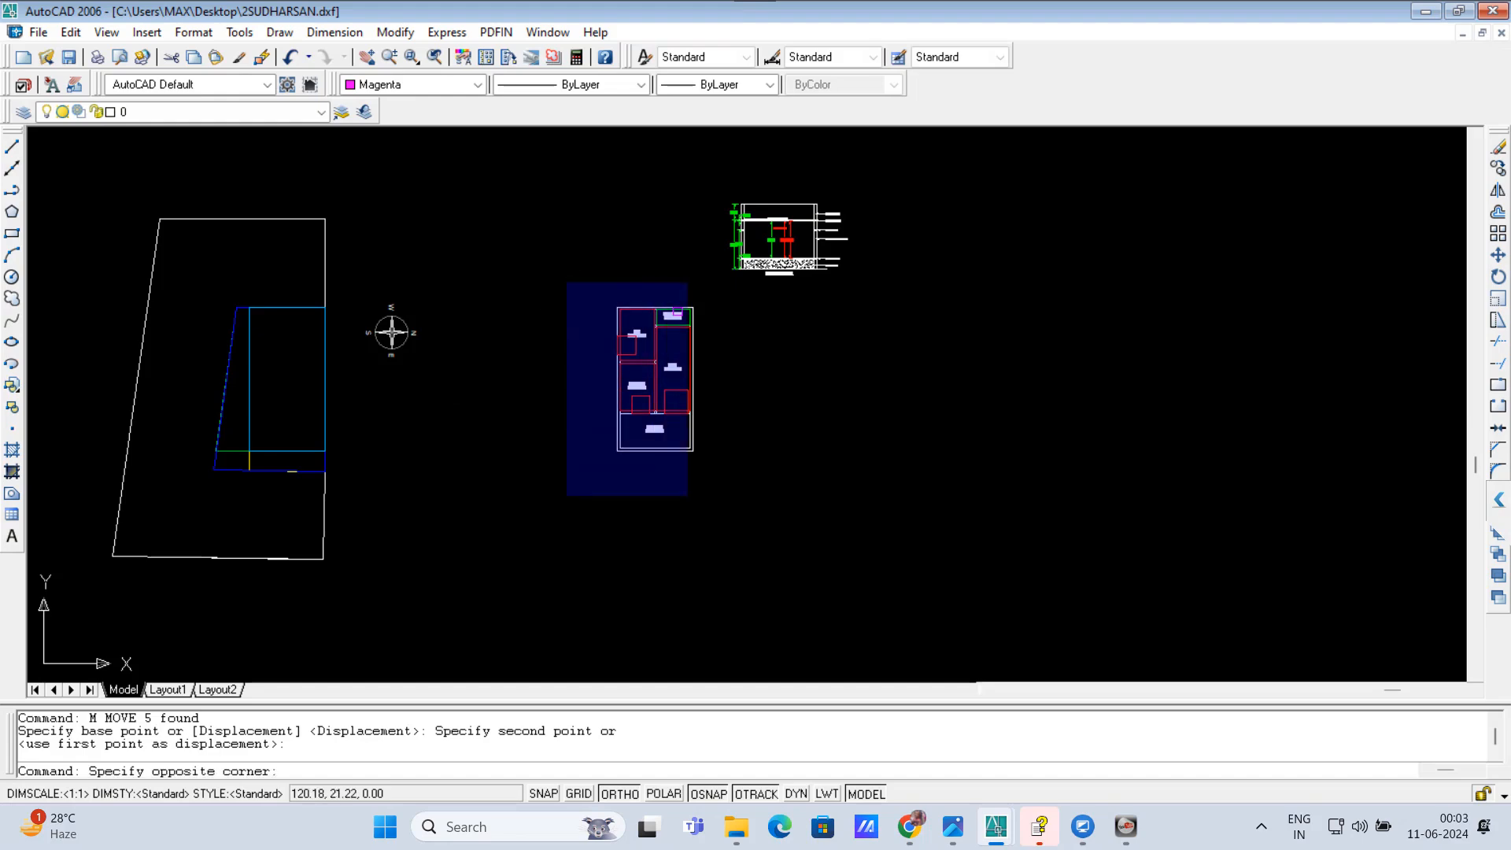
click(714, 510)
text(m)
key(Return)
click(809, 506)
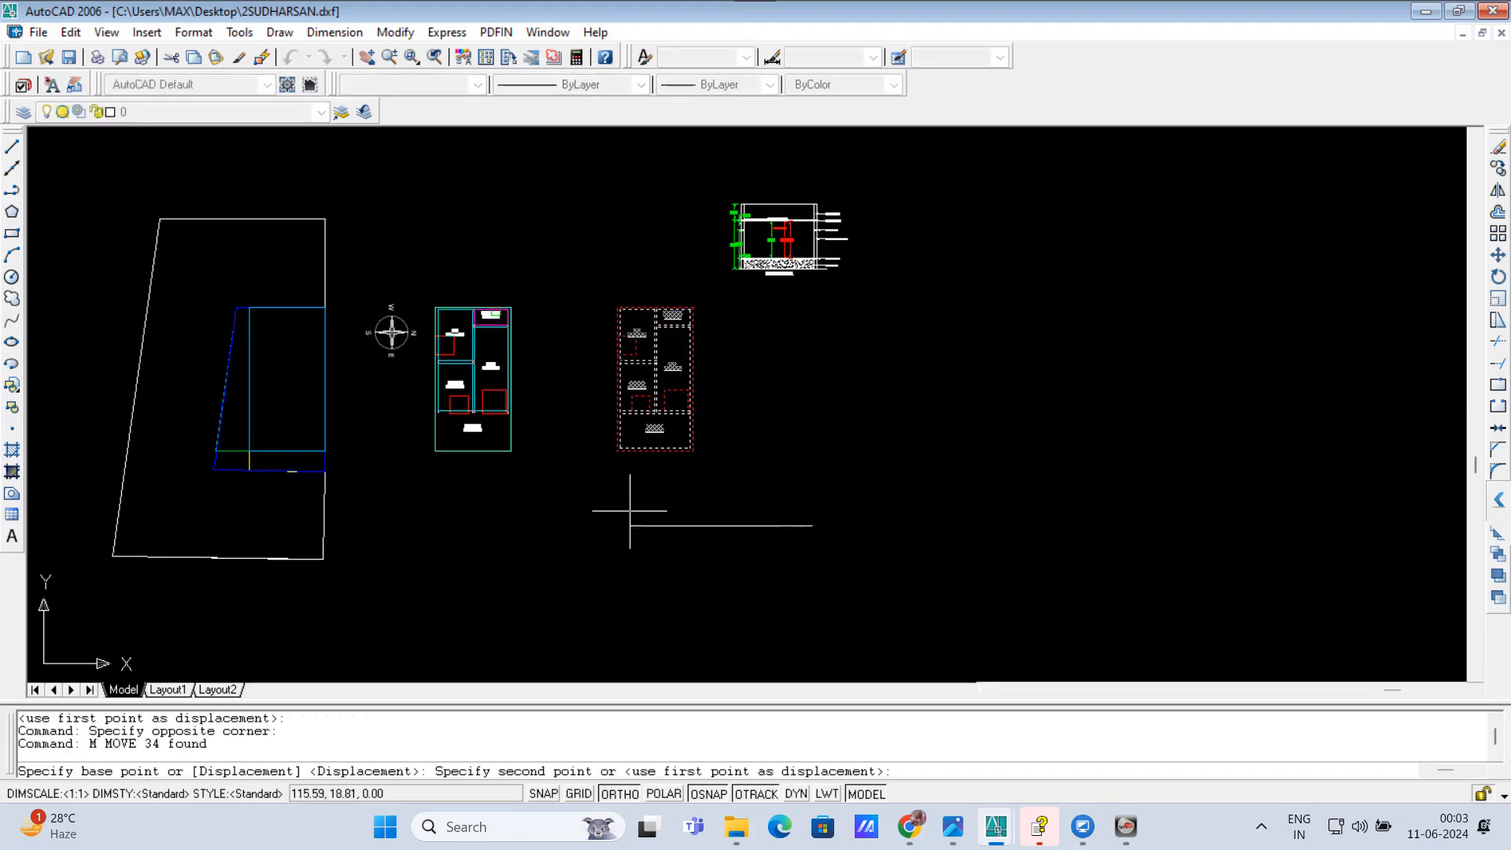
click(628, 506)
Step: Move the section drawing horizontally to above the floor plan and explode it
click(664, 182)
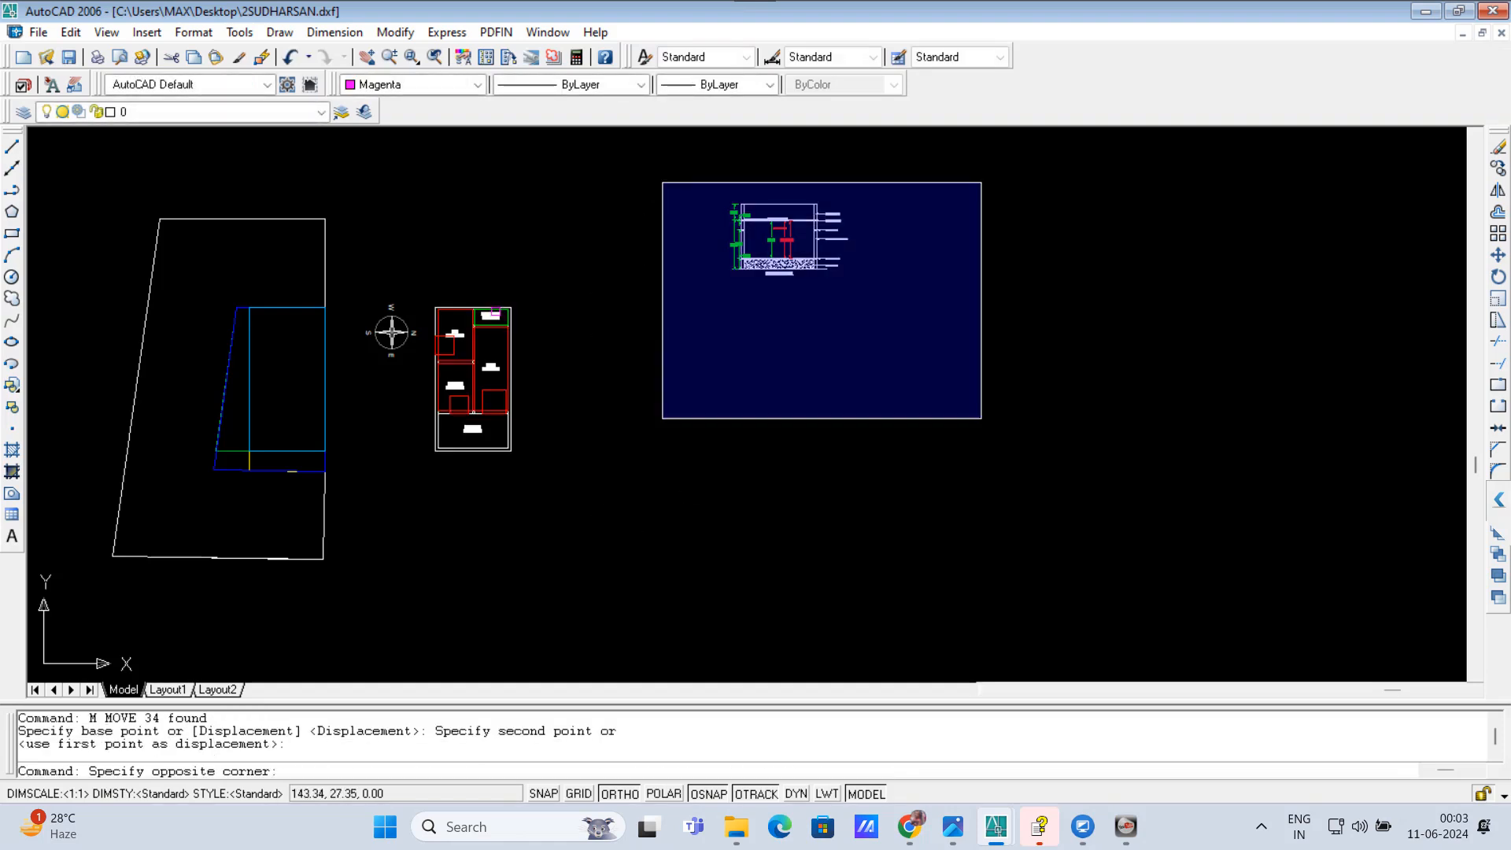
click(982, 421)
text(m)
key(Return)
click(849, 432)
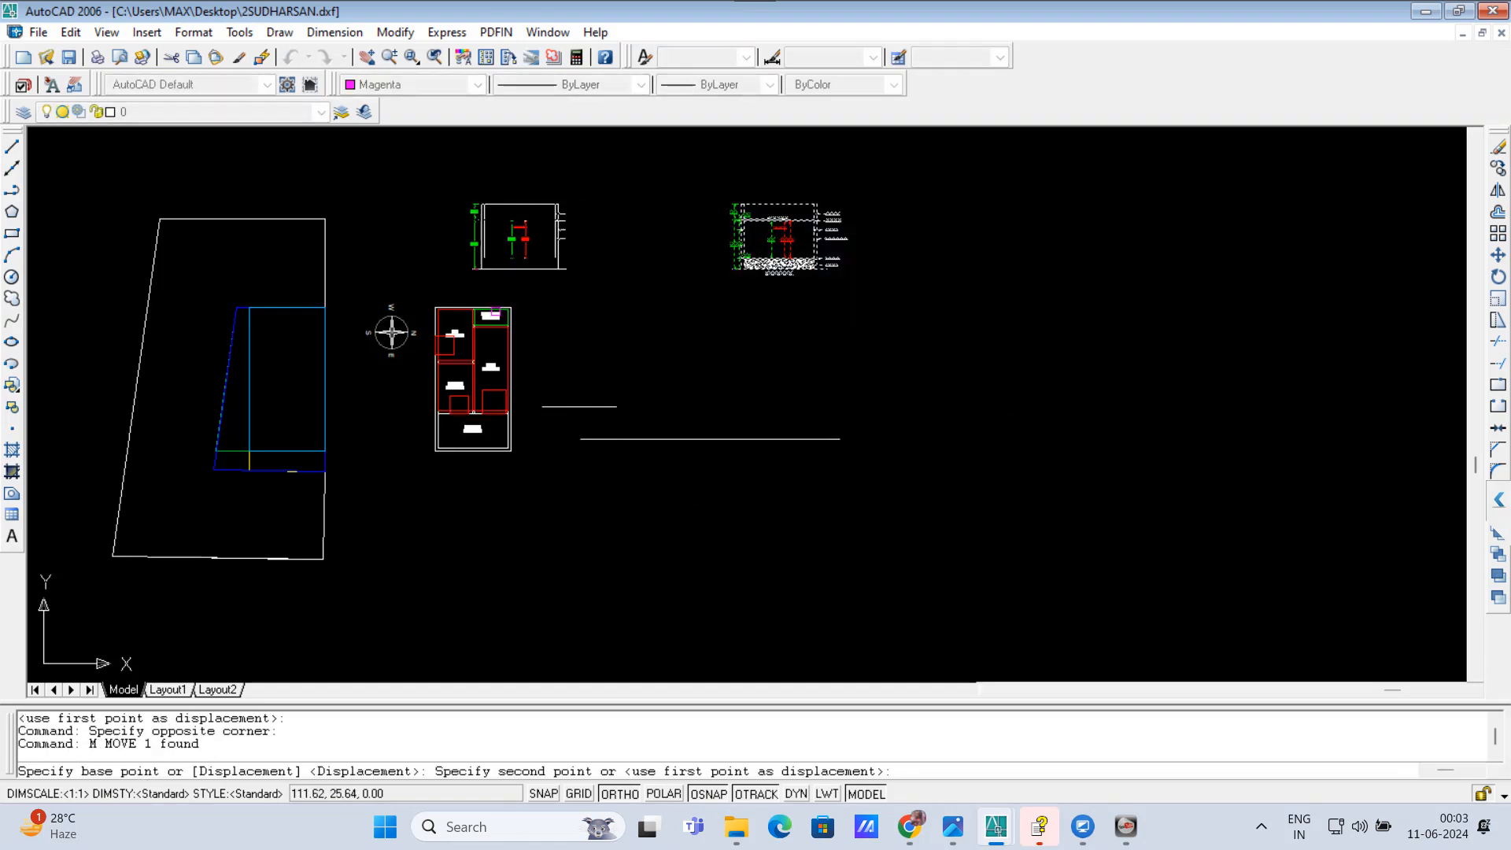
click(562, 391)
drag(560, 277, 478, 173)
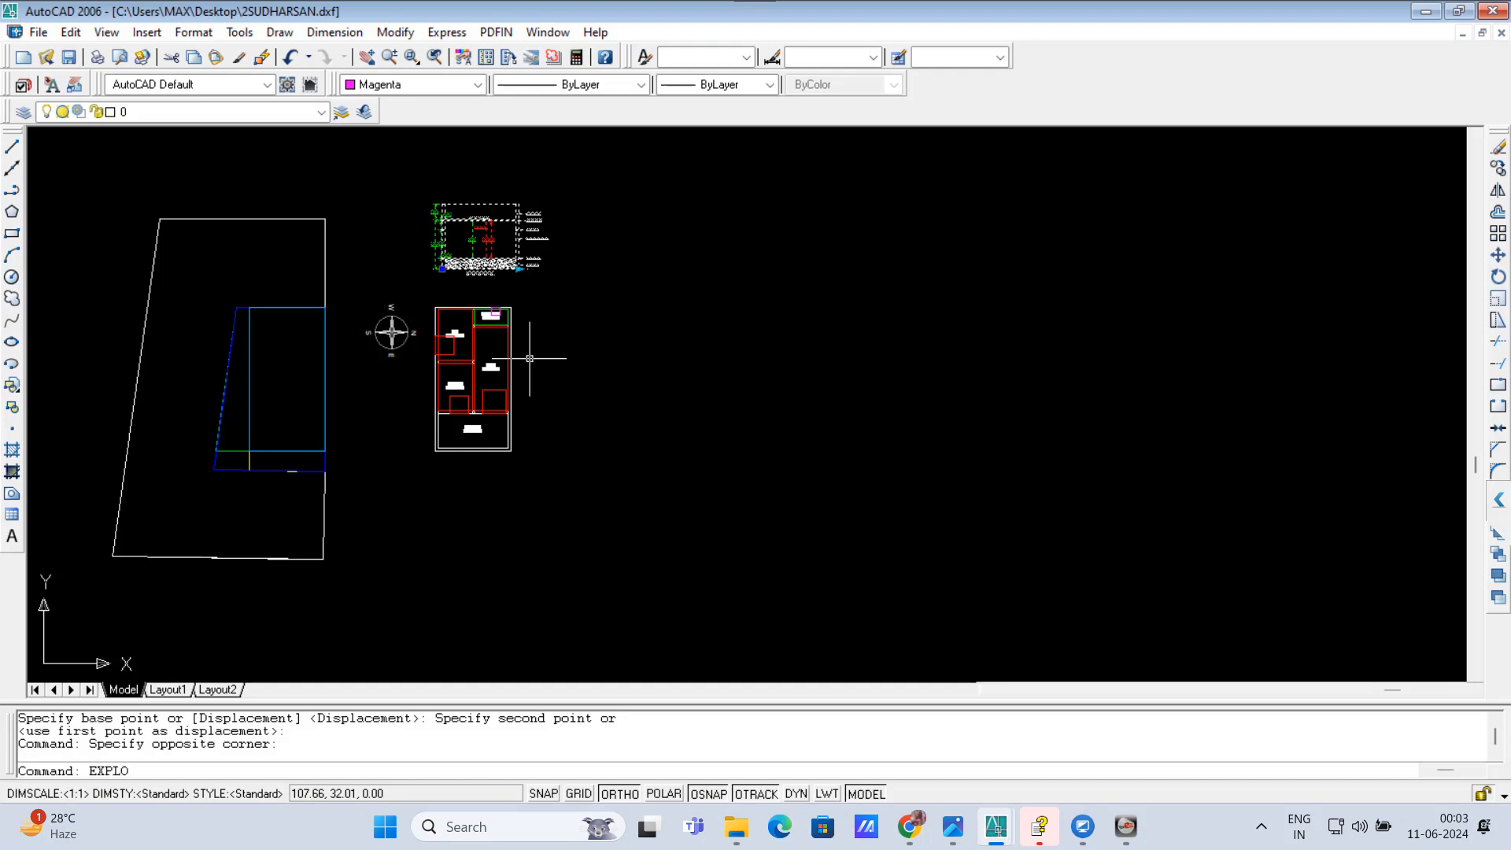
key(Return)
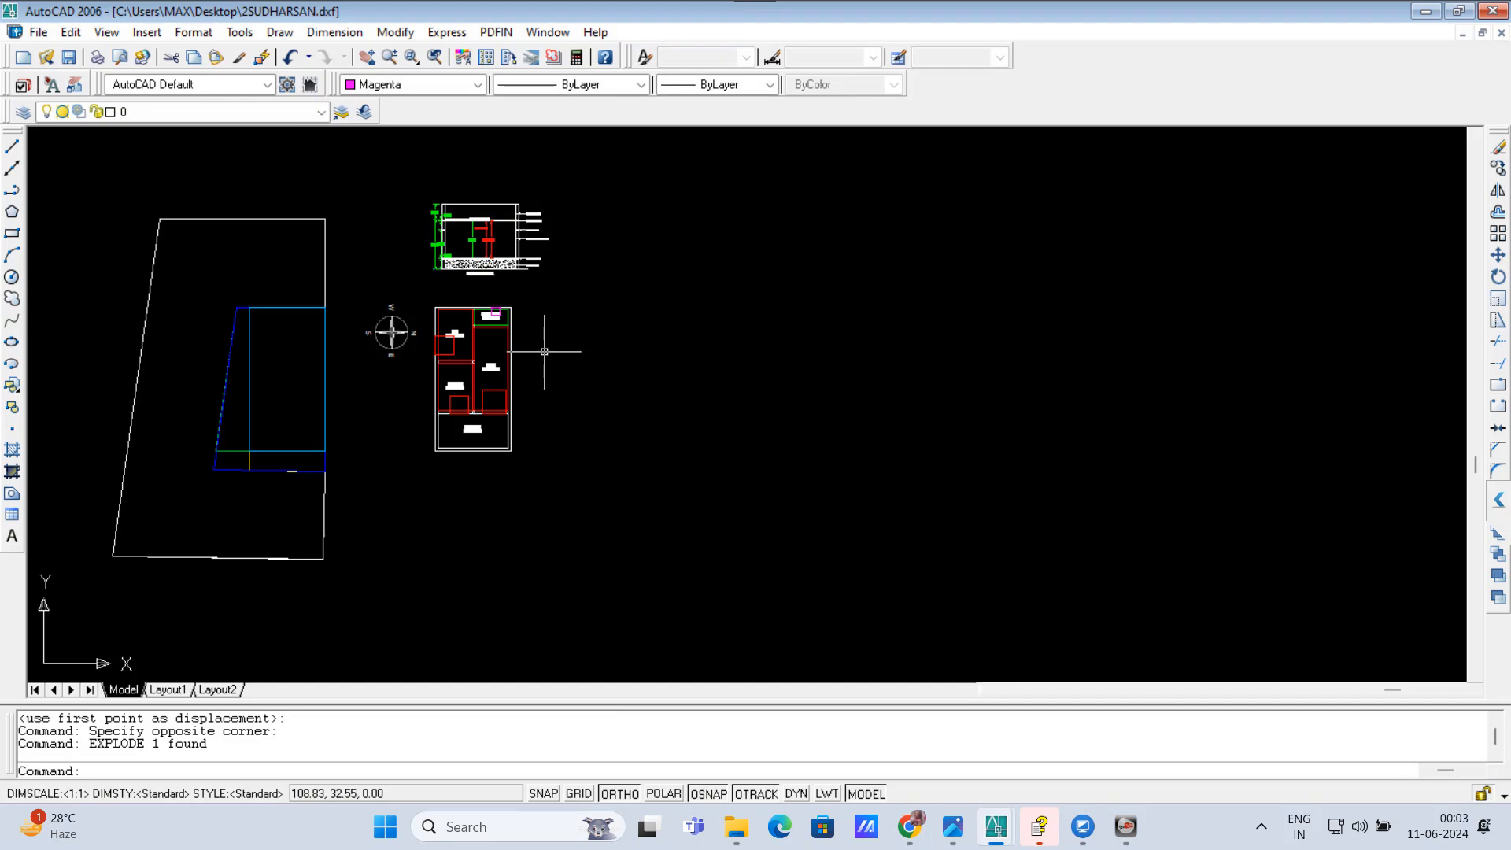
scroll(367, 344, up, 1)
click(366, 283)
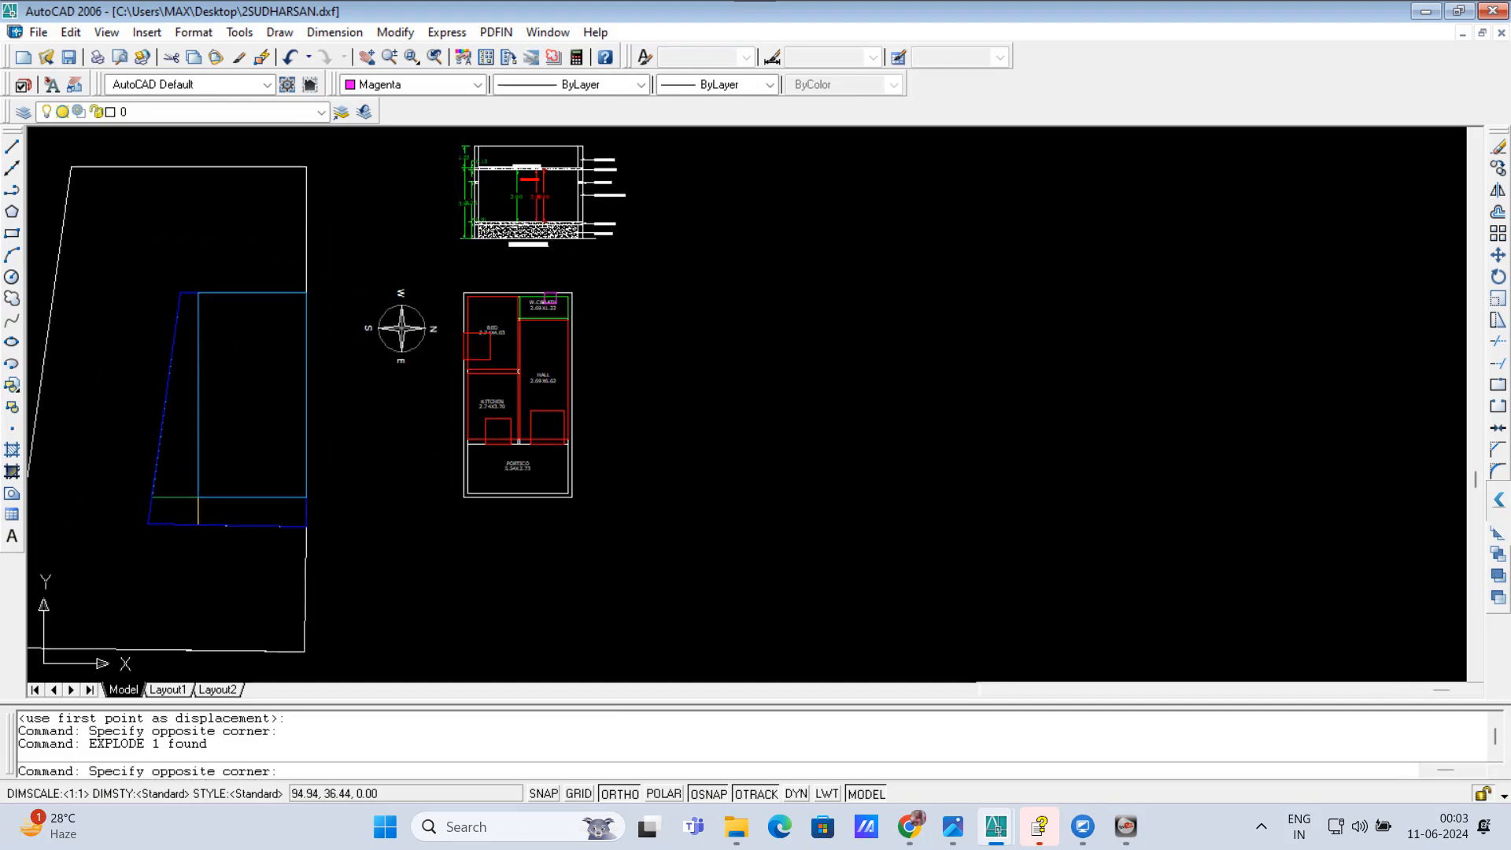
click(435, 400)
key(Up)
key(Return)
key(Escape)
key(Escape)
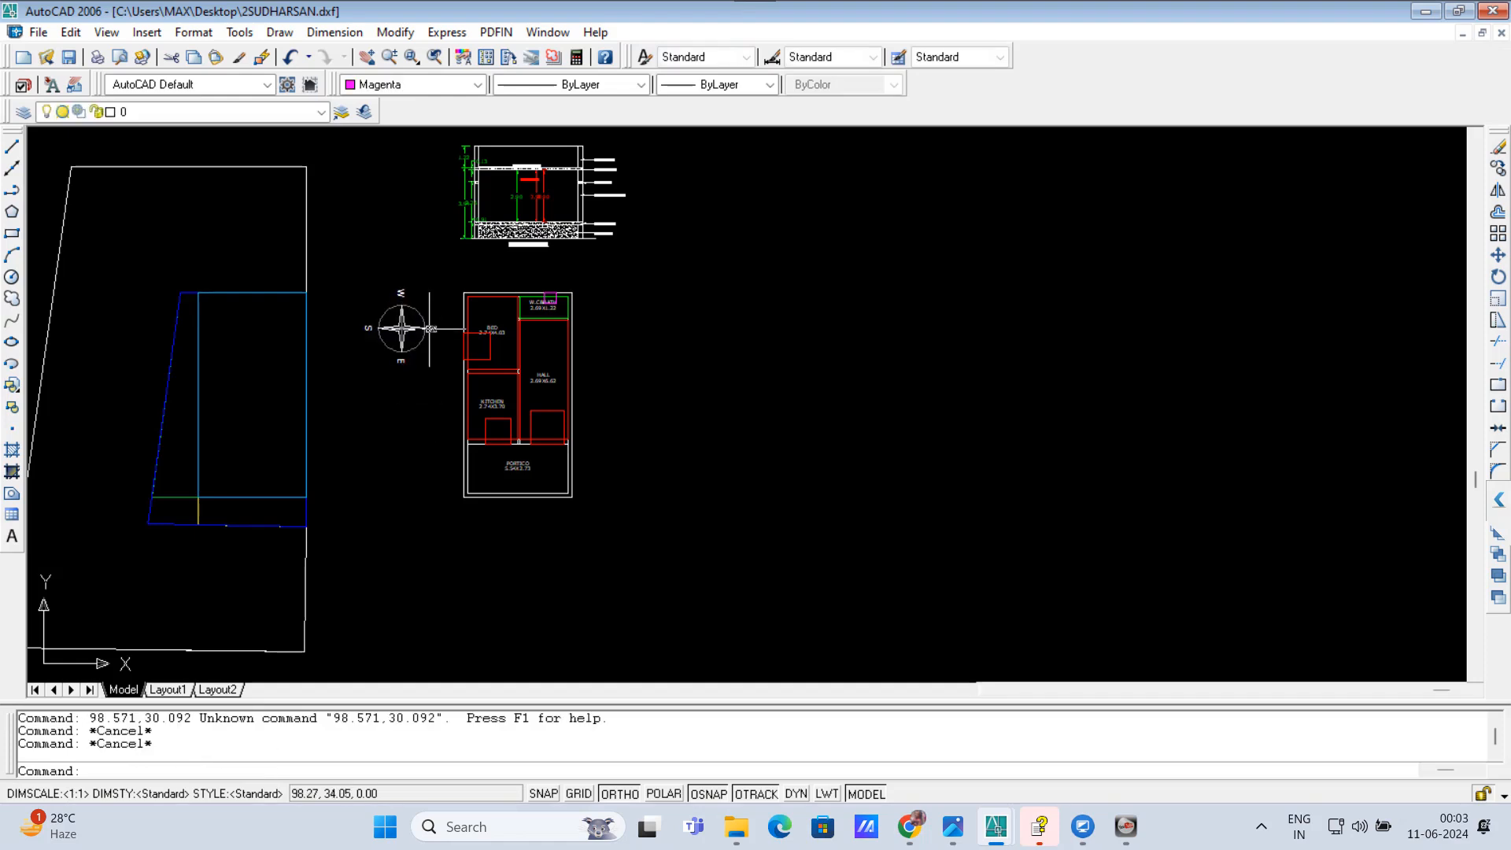
Step: Erase the compass symbol with its direction letters beside the floor plan
click(438, 356)
click(429, 329)
click(427, 391)
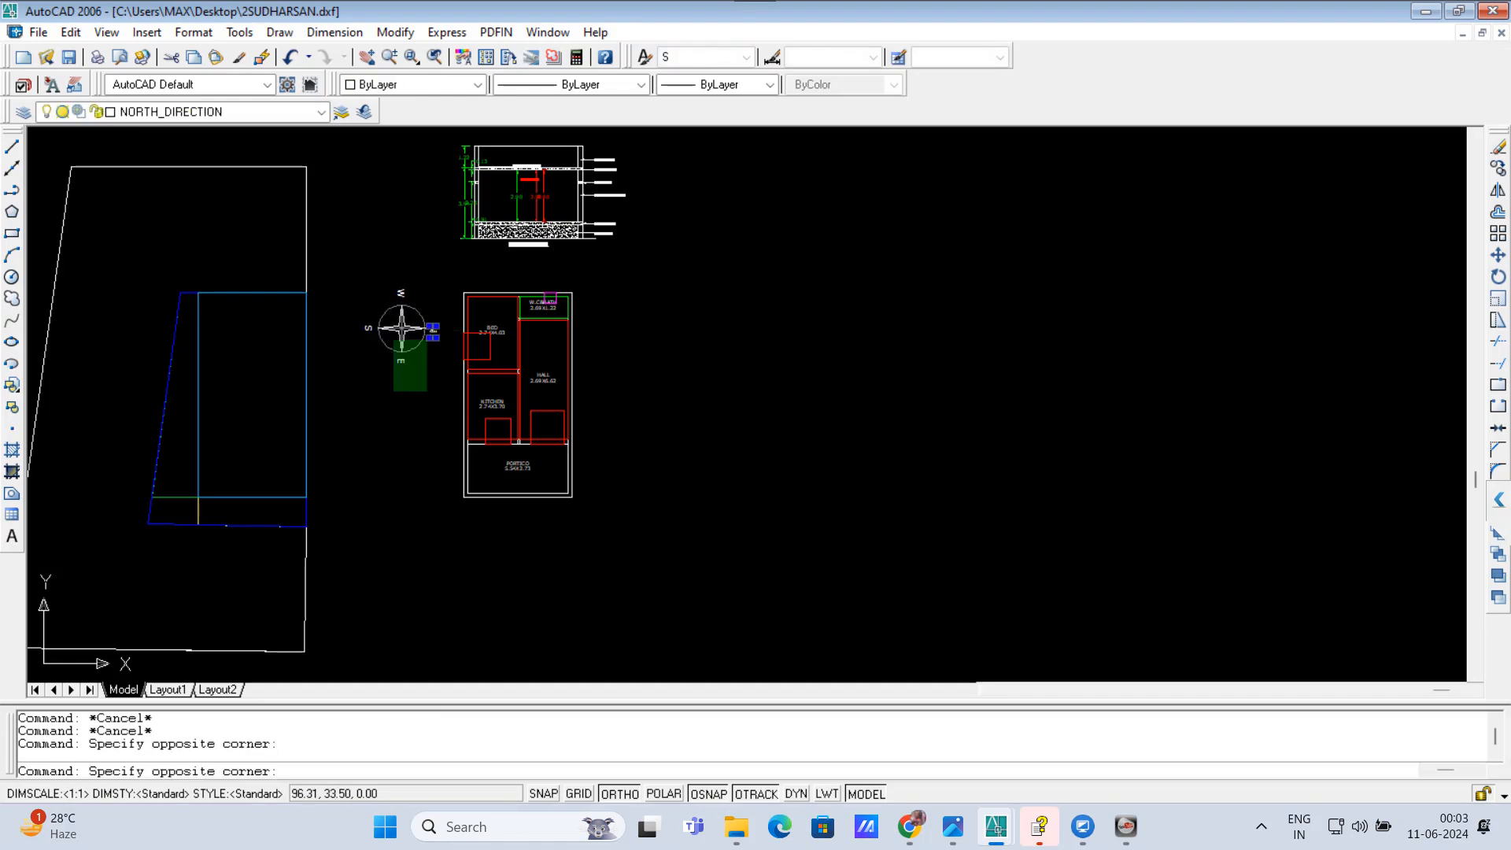
click(363, 263)
key(Delete)
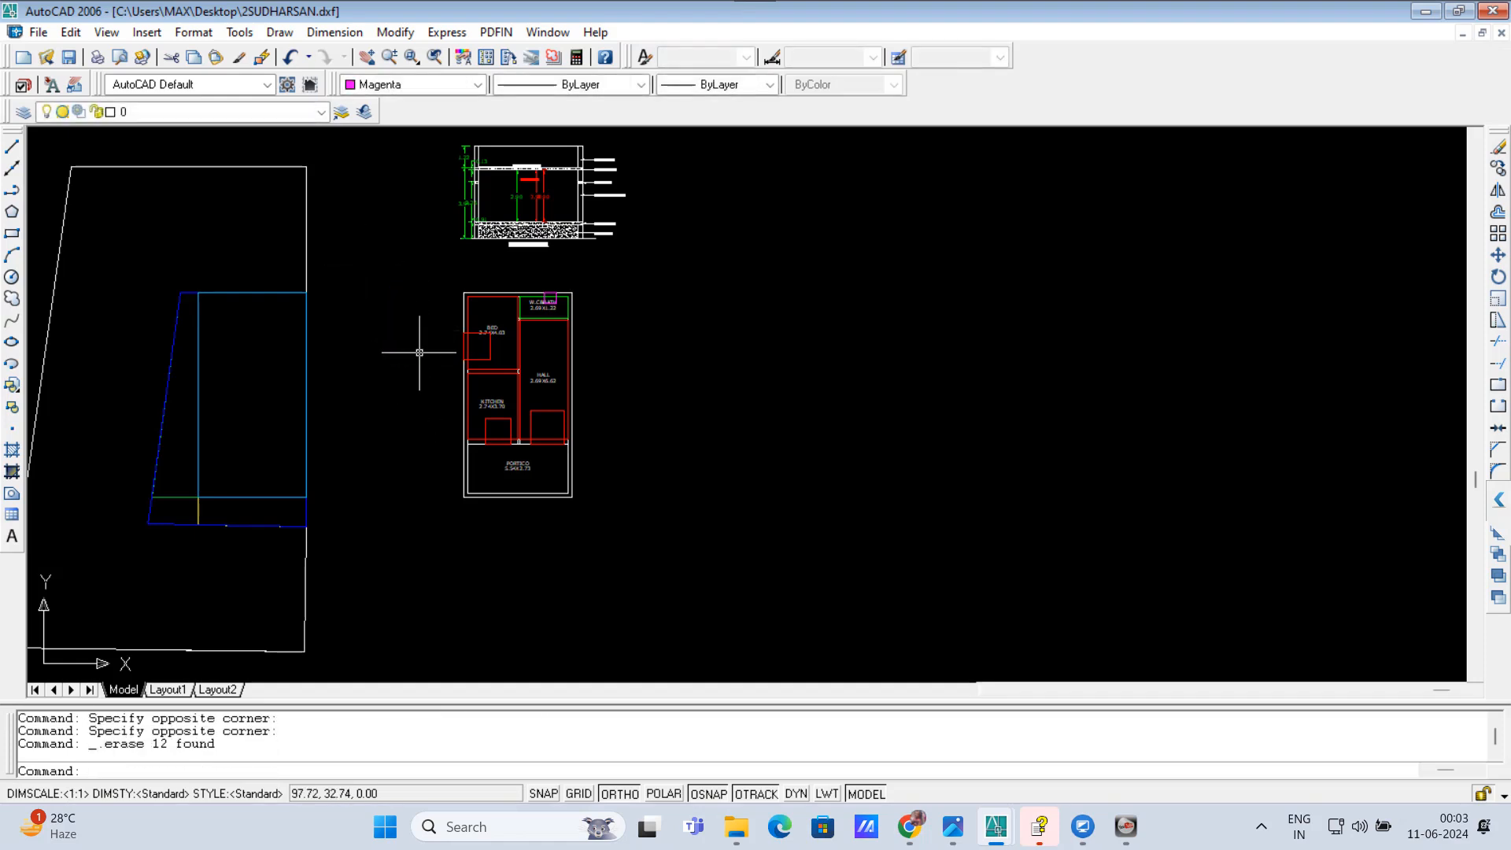
Step: Move the site boundary with its plot and setback lines horizontally across to the right side of the floor plan
scroll(413, 374, down, 3)
click(184, 231)
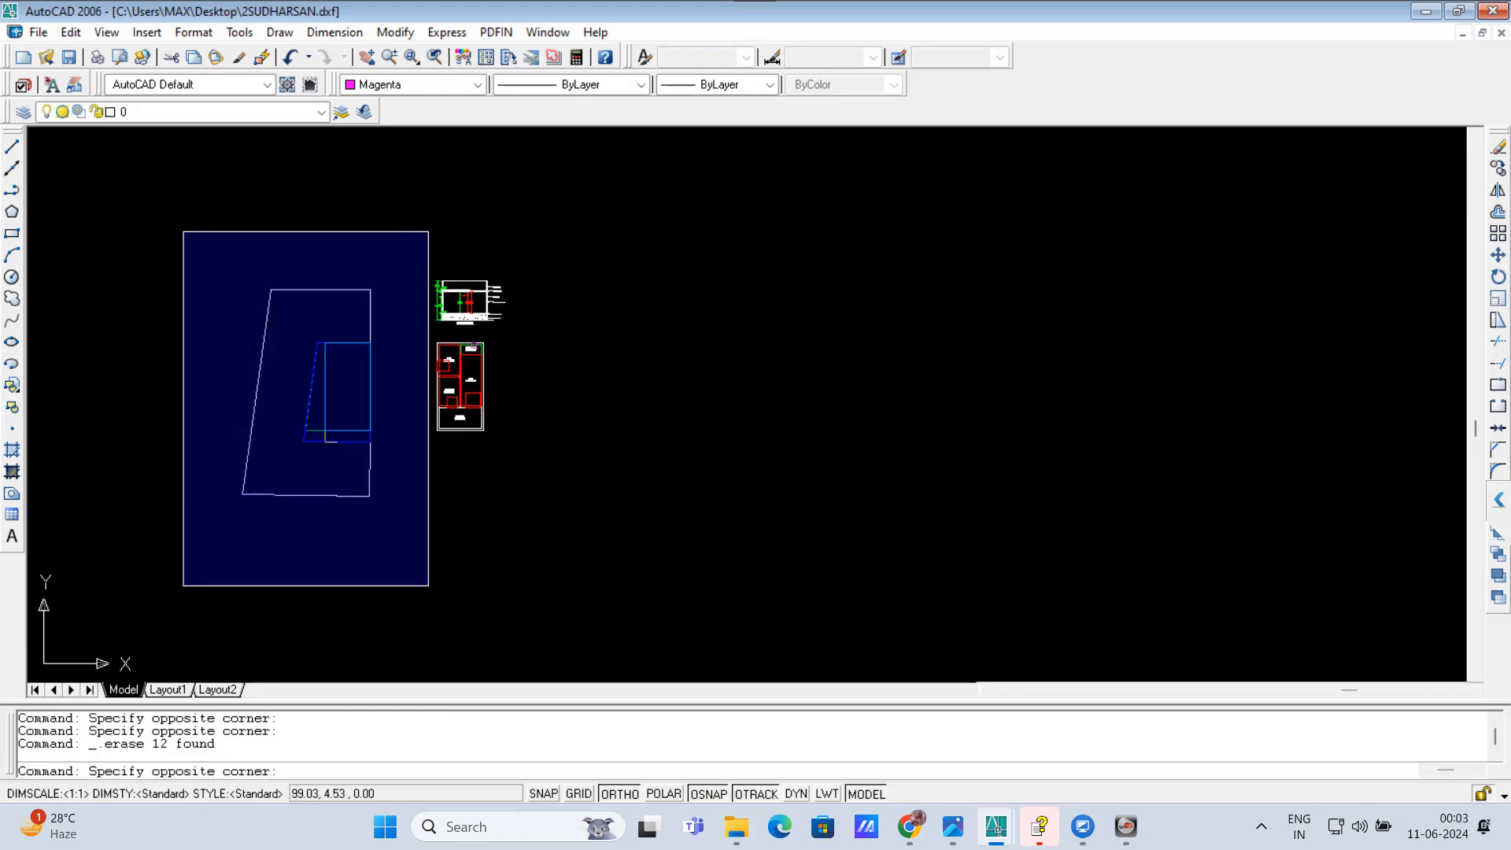
click(427, 579)
right_click(598, 444)
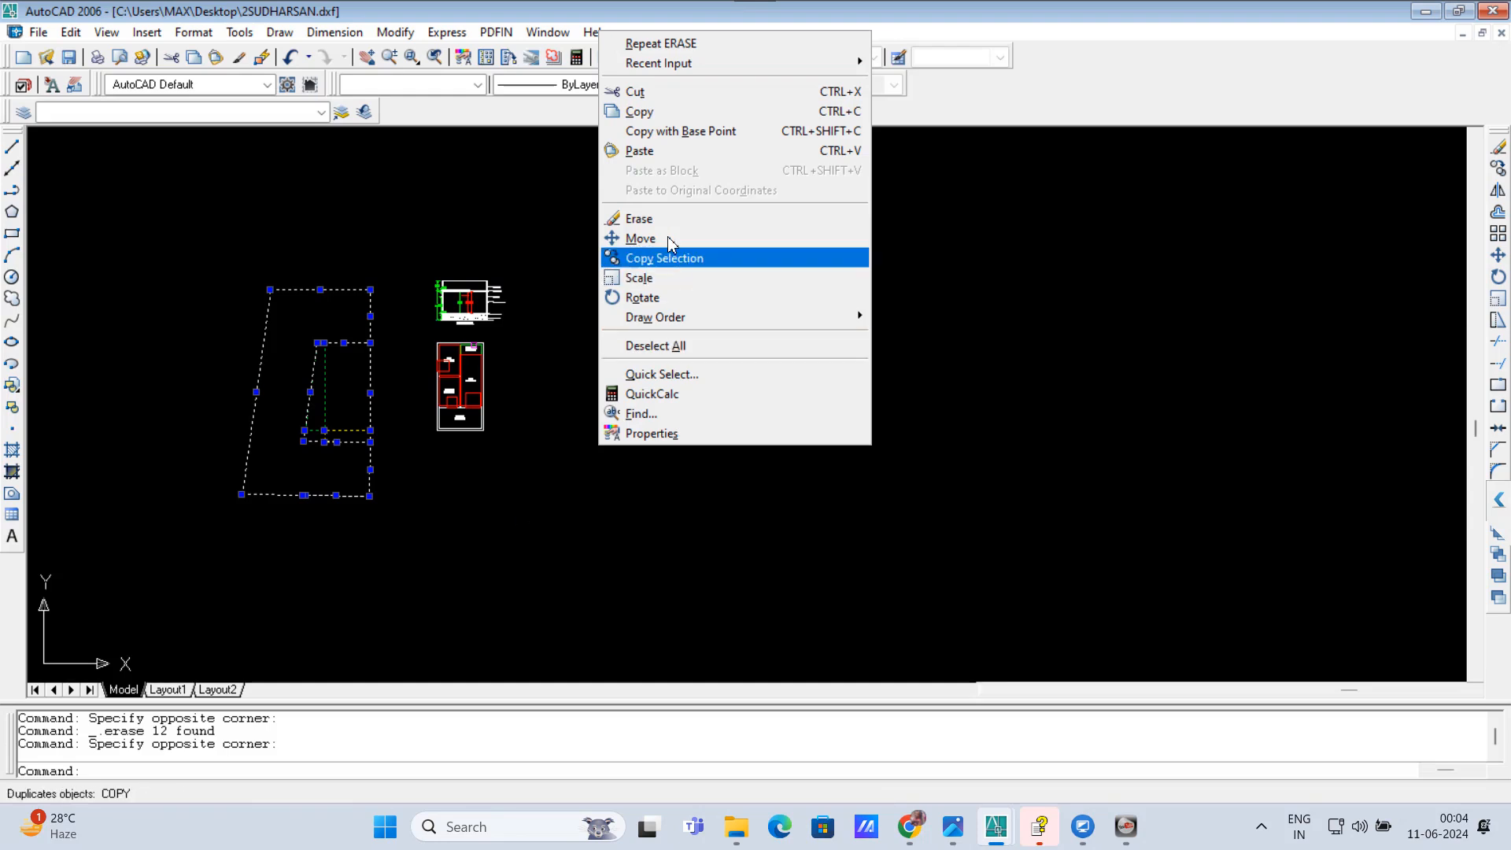
click(630, 237)
click(403, 547)
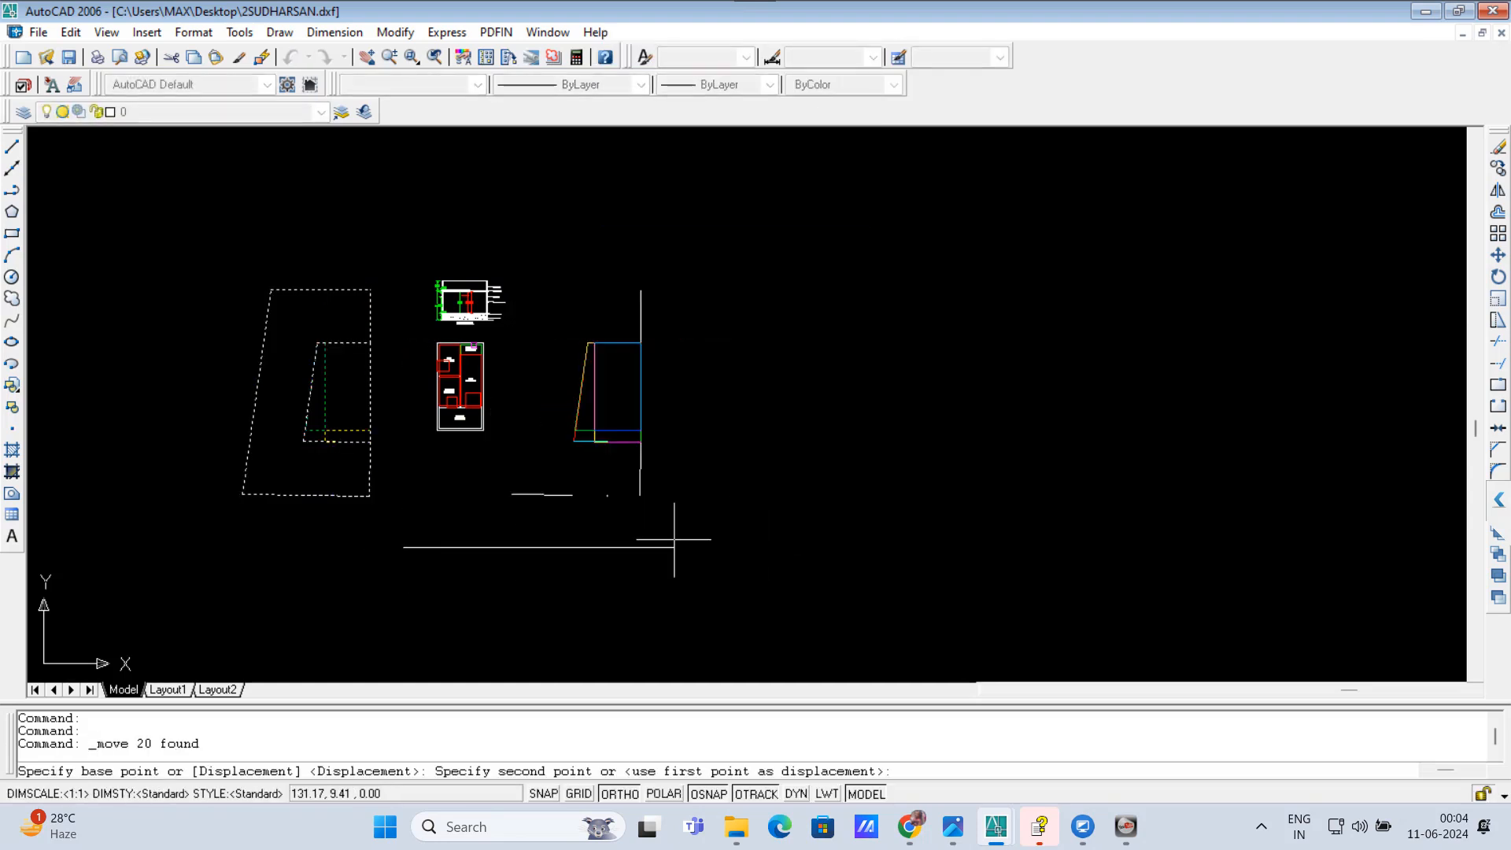
click(696, 543)
Step: Draw a rectangle over the section's outer outline, from its upper-left corner to its lower-right corner
scroll(473, 375, up, 3)
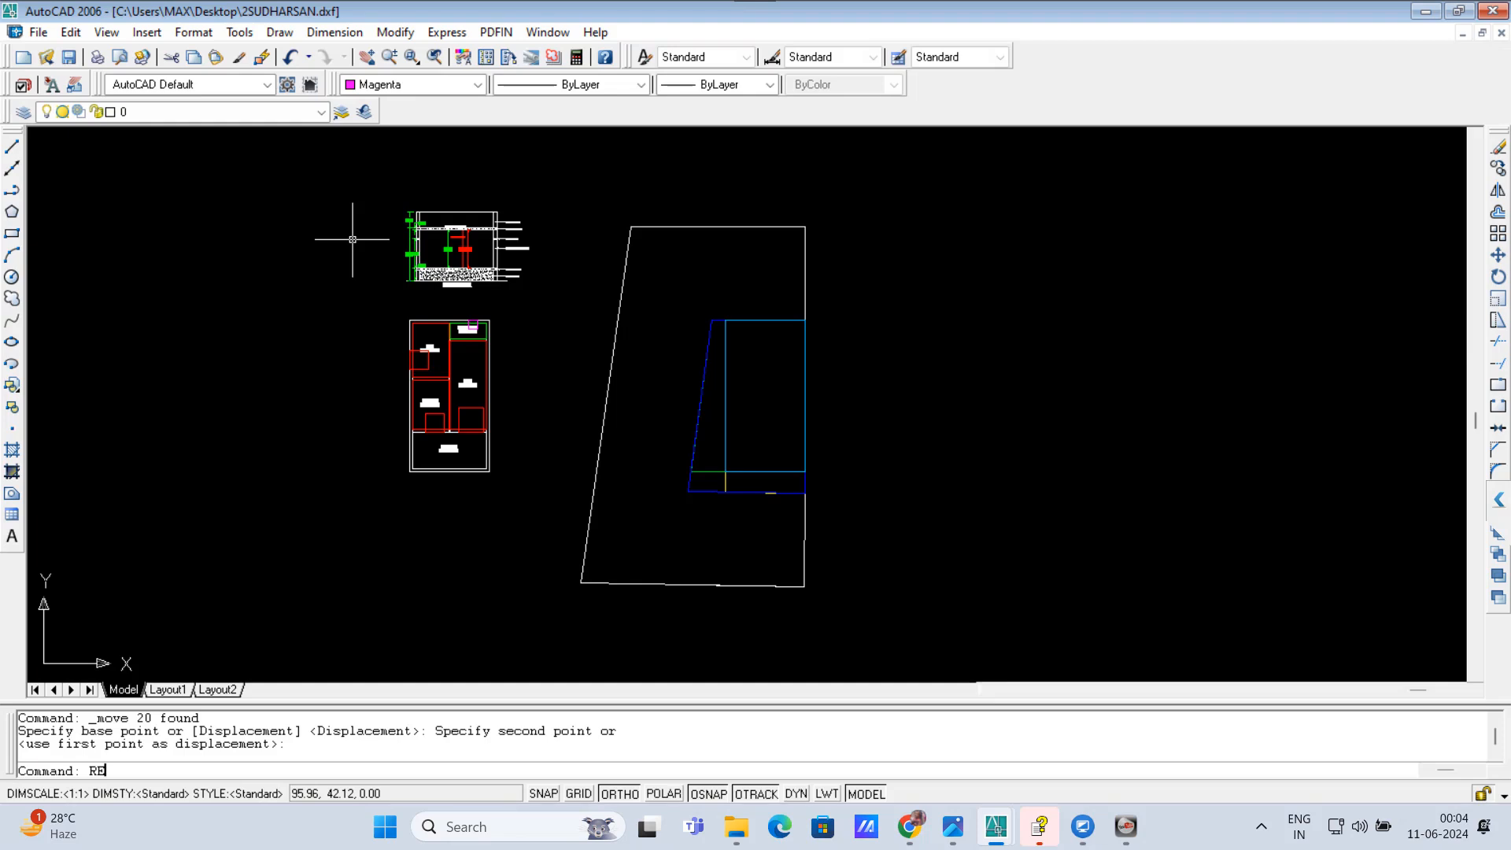
key(Return)
scroll(408, 236, up, 3)
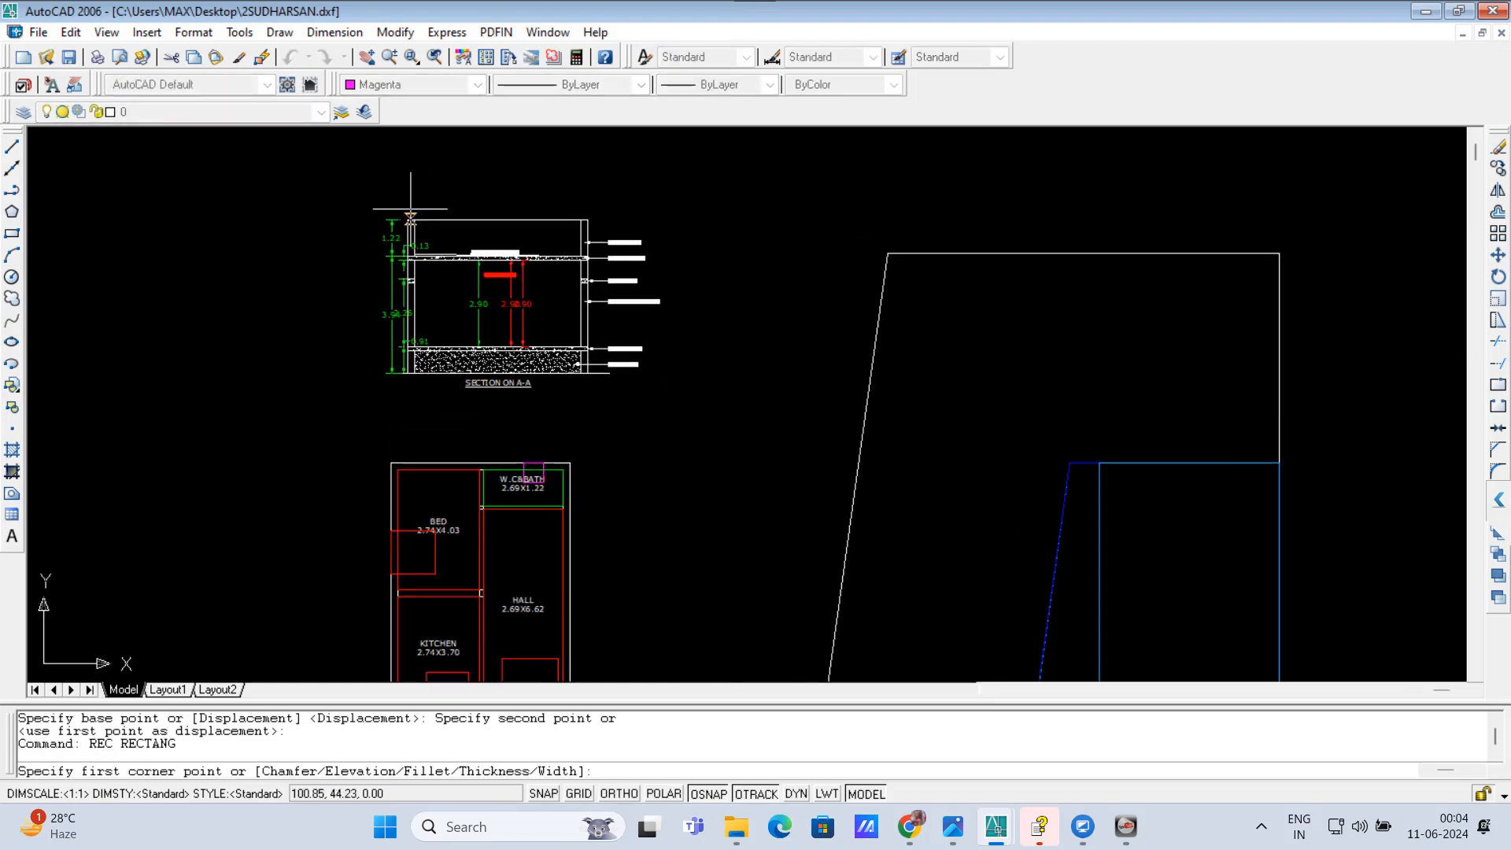
click(408, 237)
scroll(587, 371, up, 1)
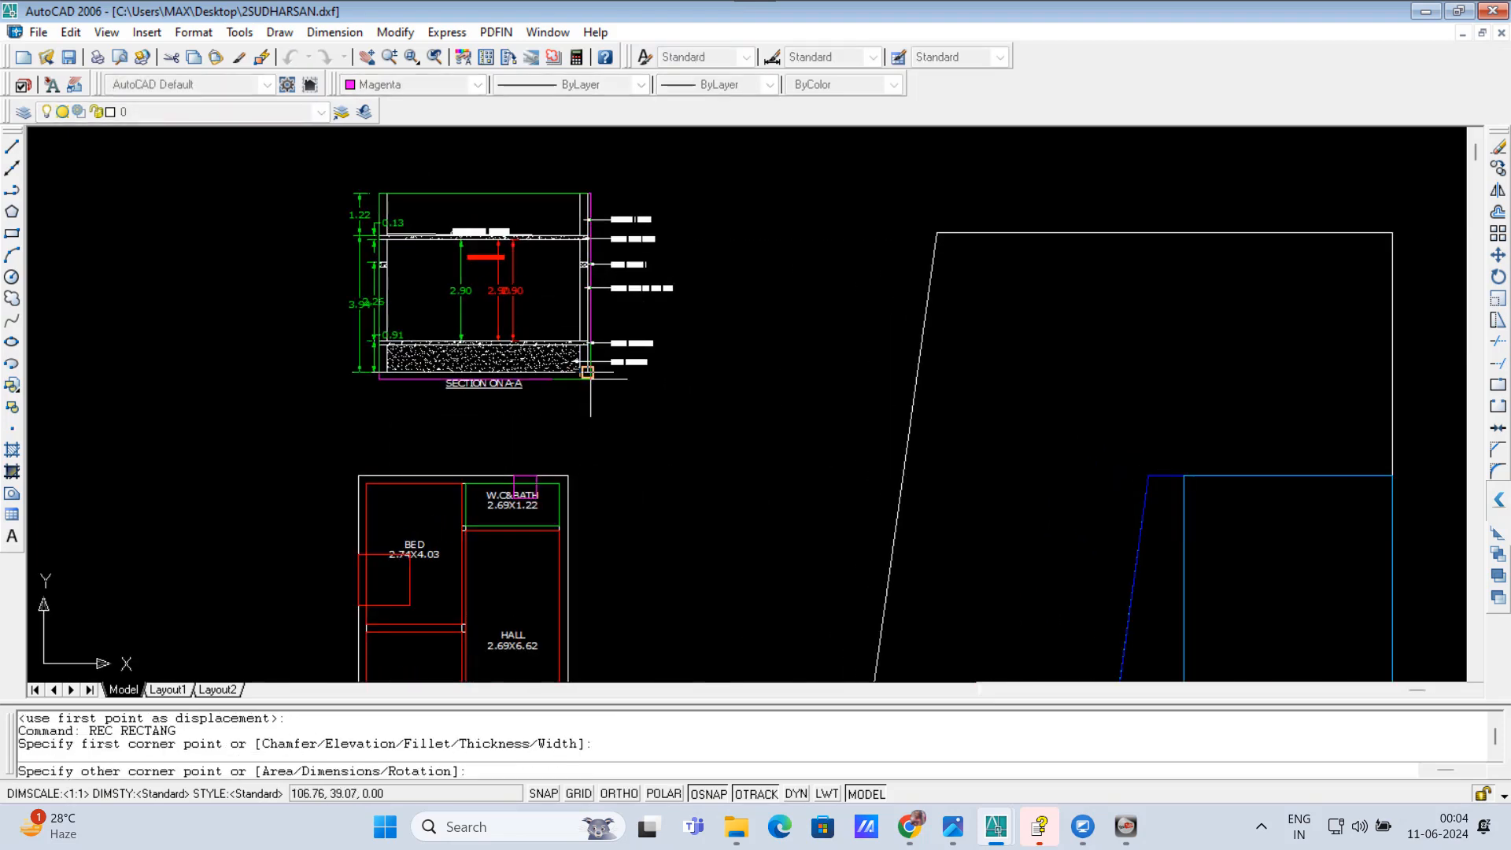
click(587, 371)
Step: Move the new magenta rectangle horizontally off the section to the empty space at its left
scroll(693, 423, down, 3)
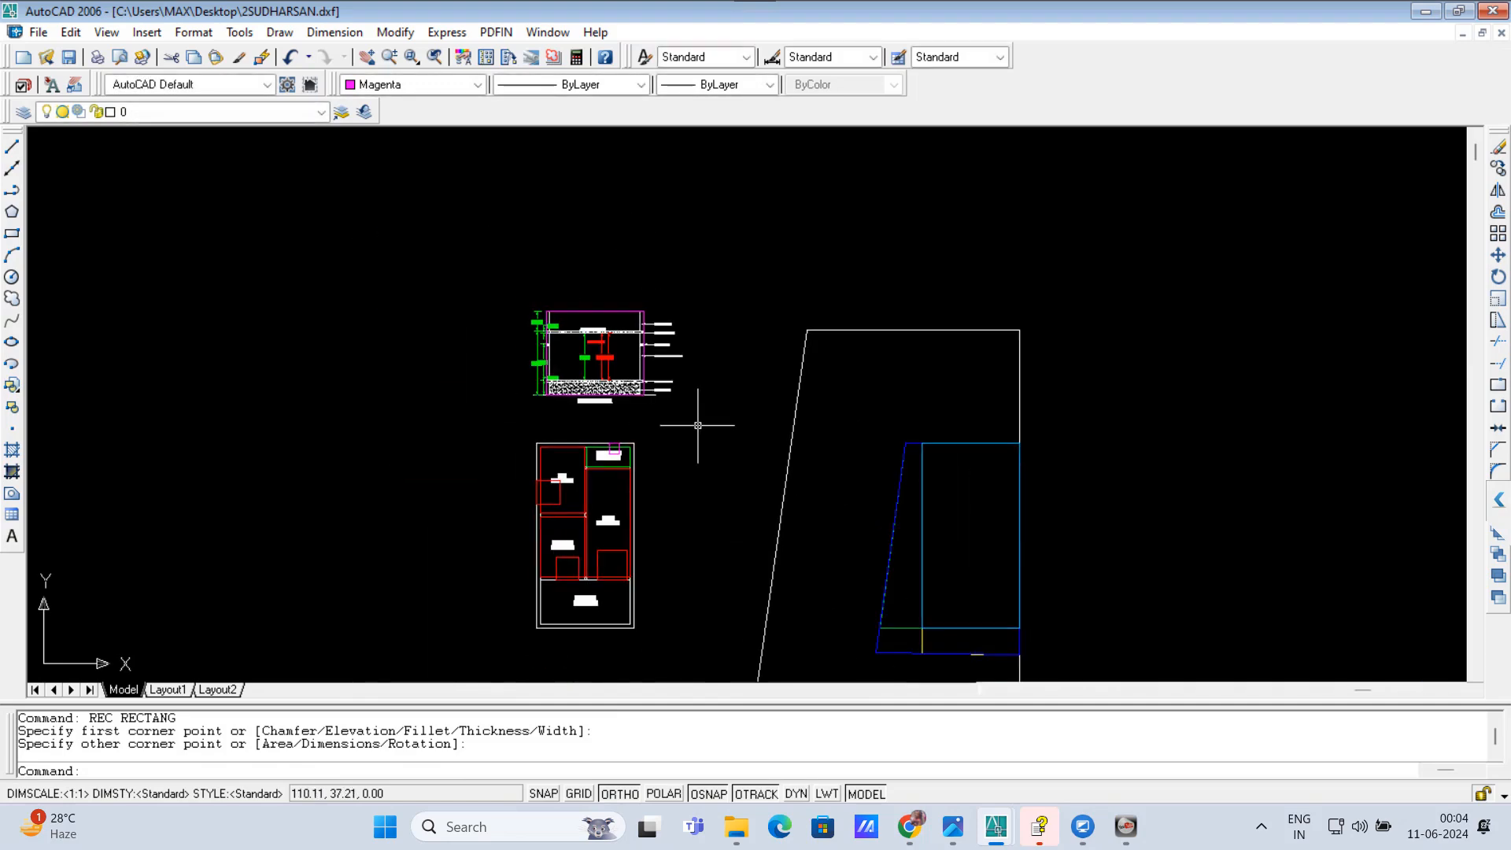
text(M)
key(Return)
click(643, 354)
key(Return)
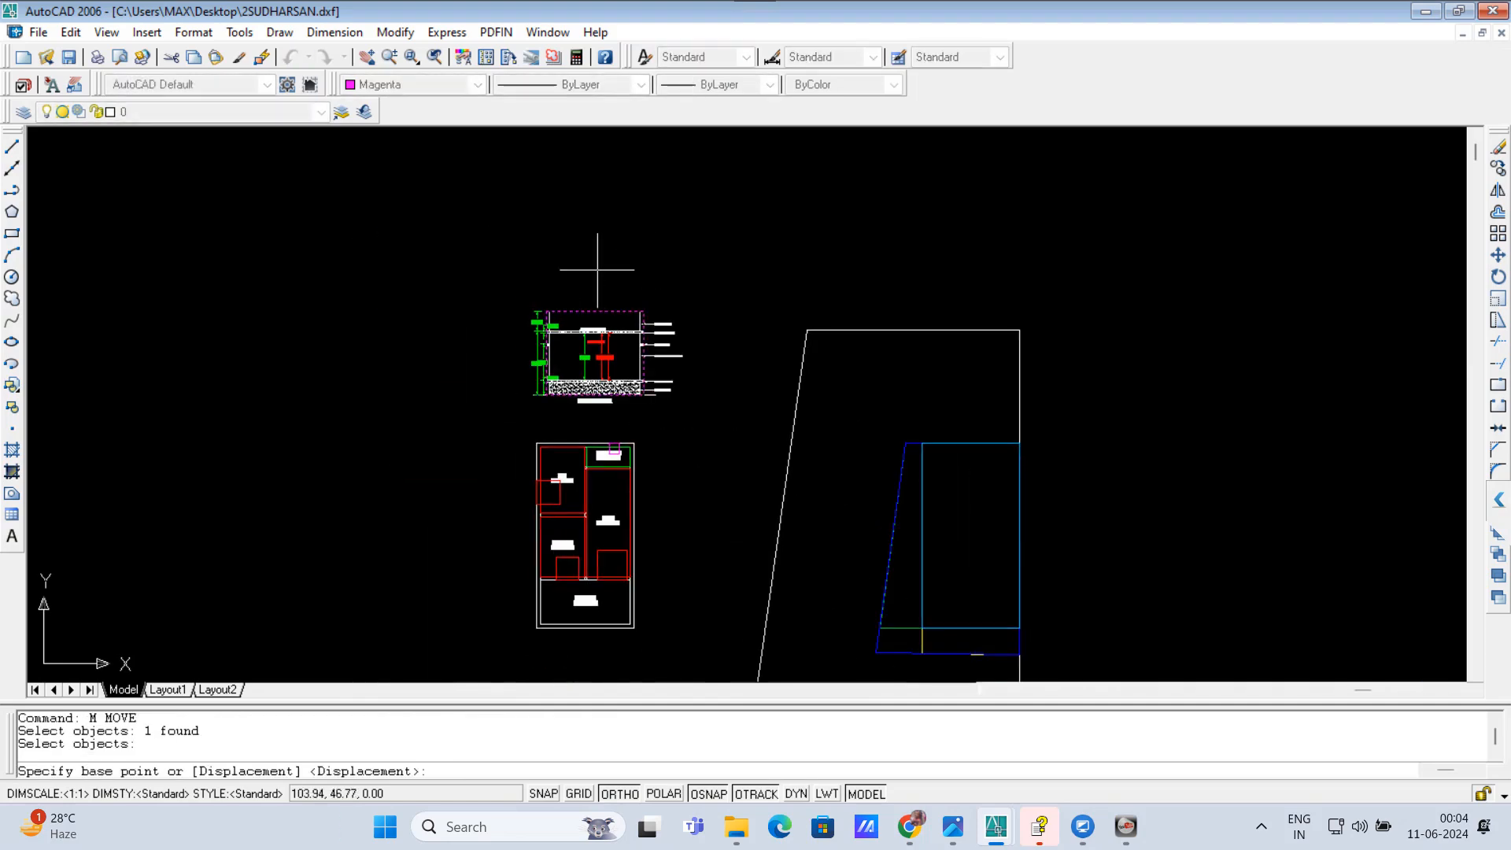
click(599, 267)
click(461, 272)
Step: Change the rectangle beside the section to layer 0 with white colour
click(464, 284)
click(389, 414)
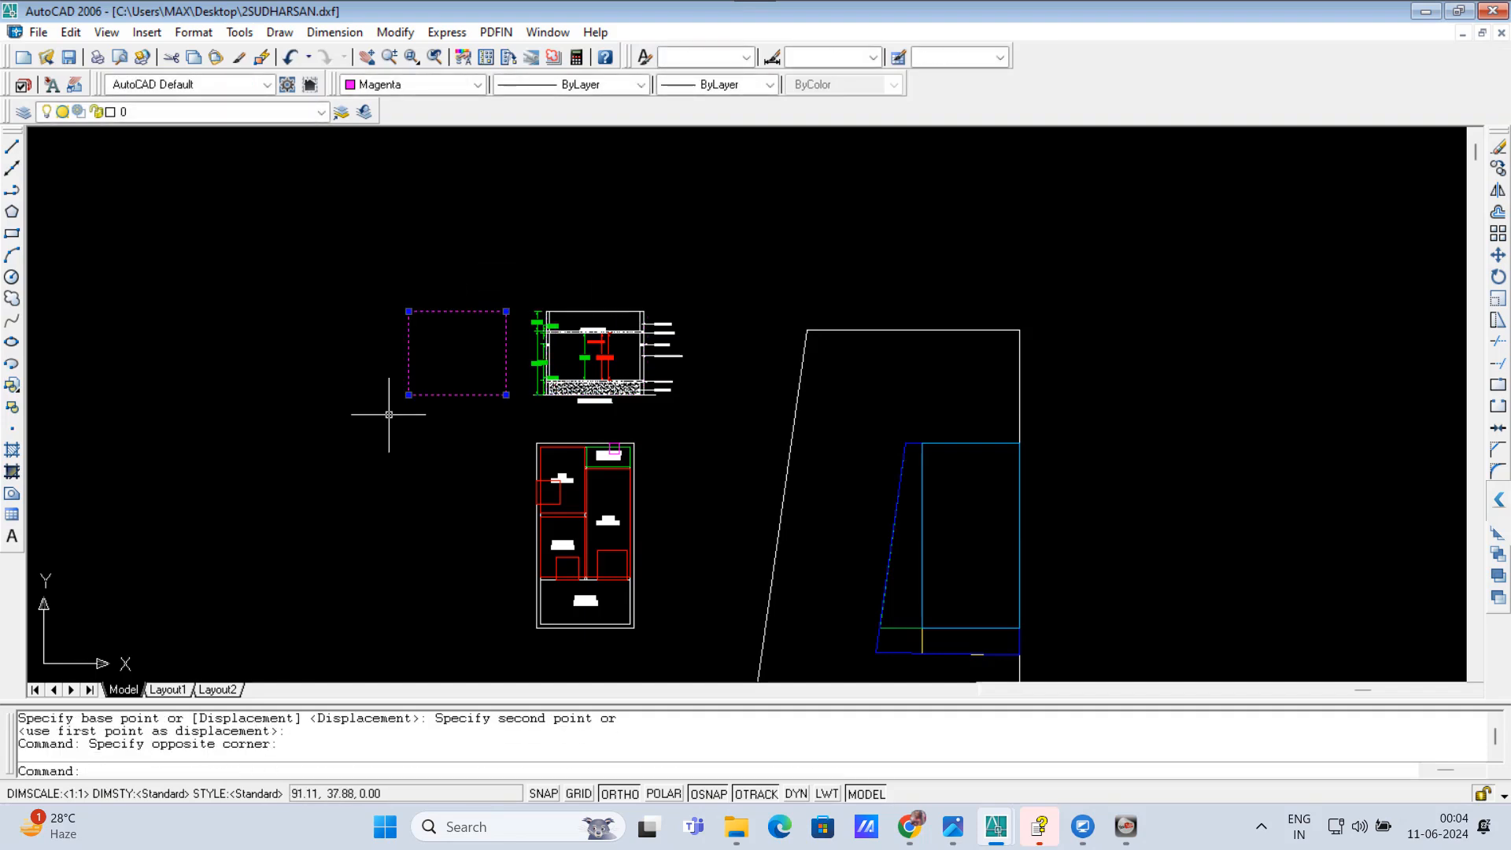
text(0)
key(Return)
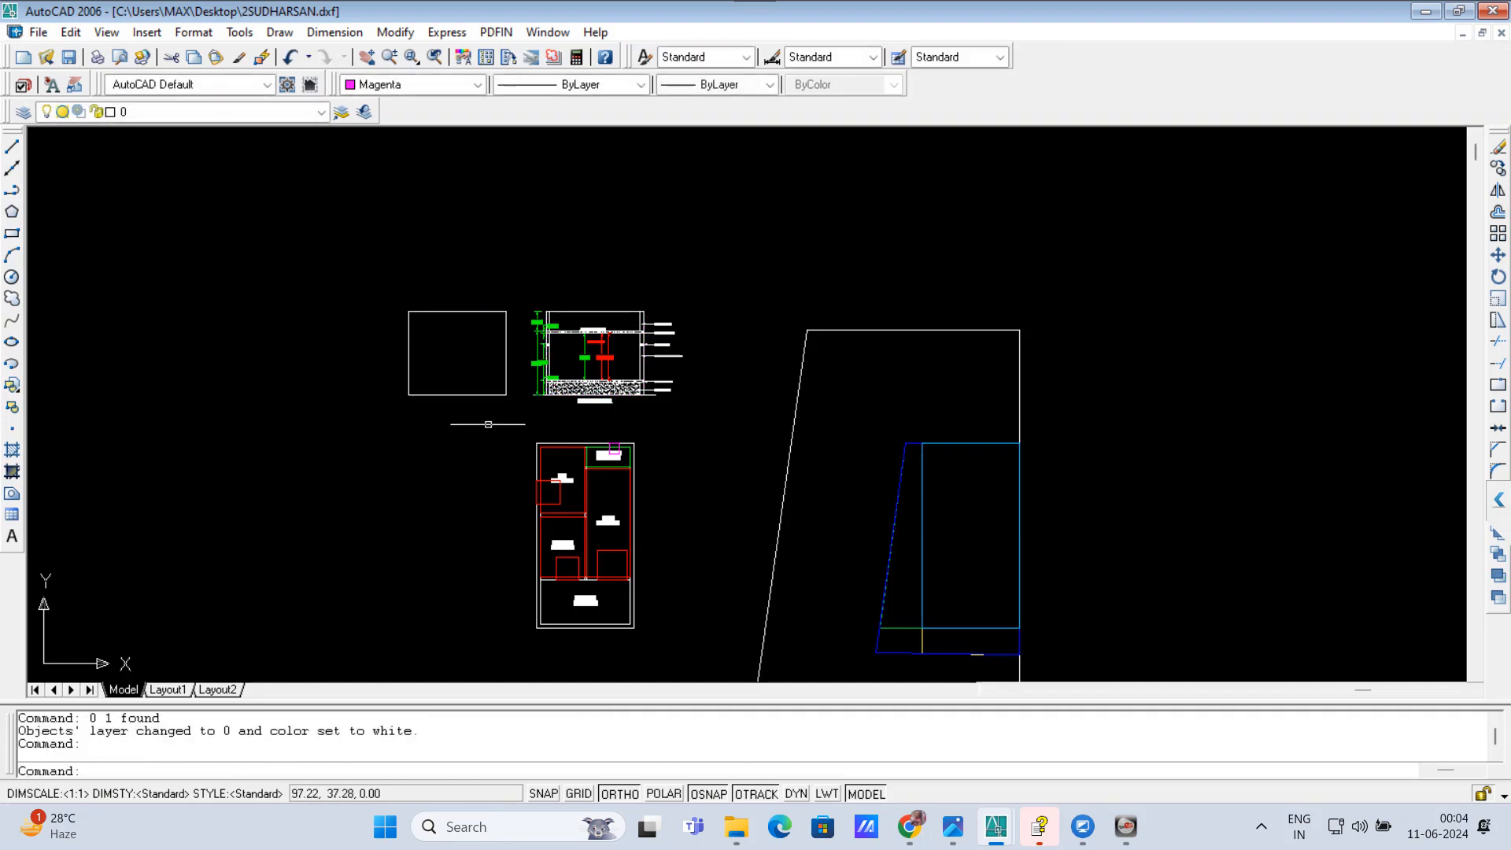
scroll(546, 354, down, 2)
scroll(692, 398, down, 1)
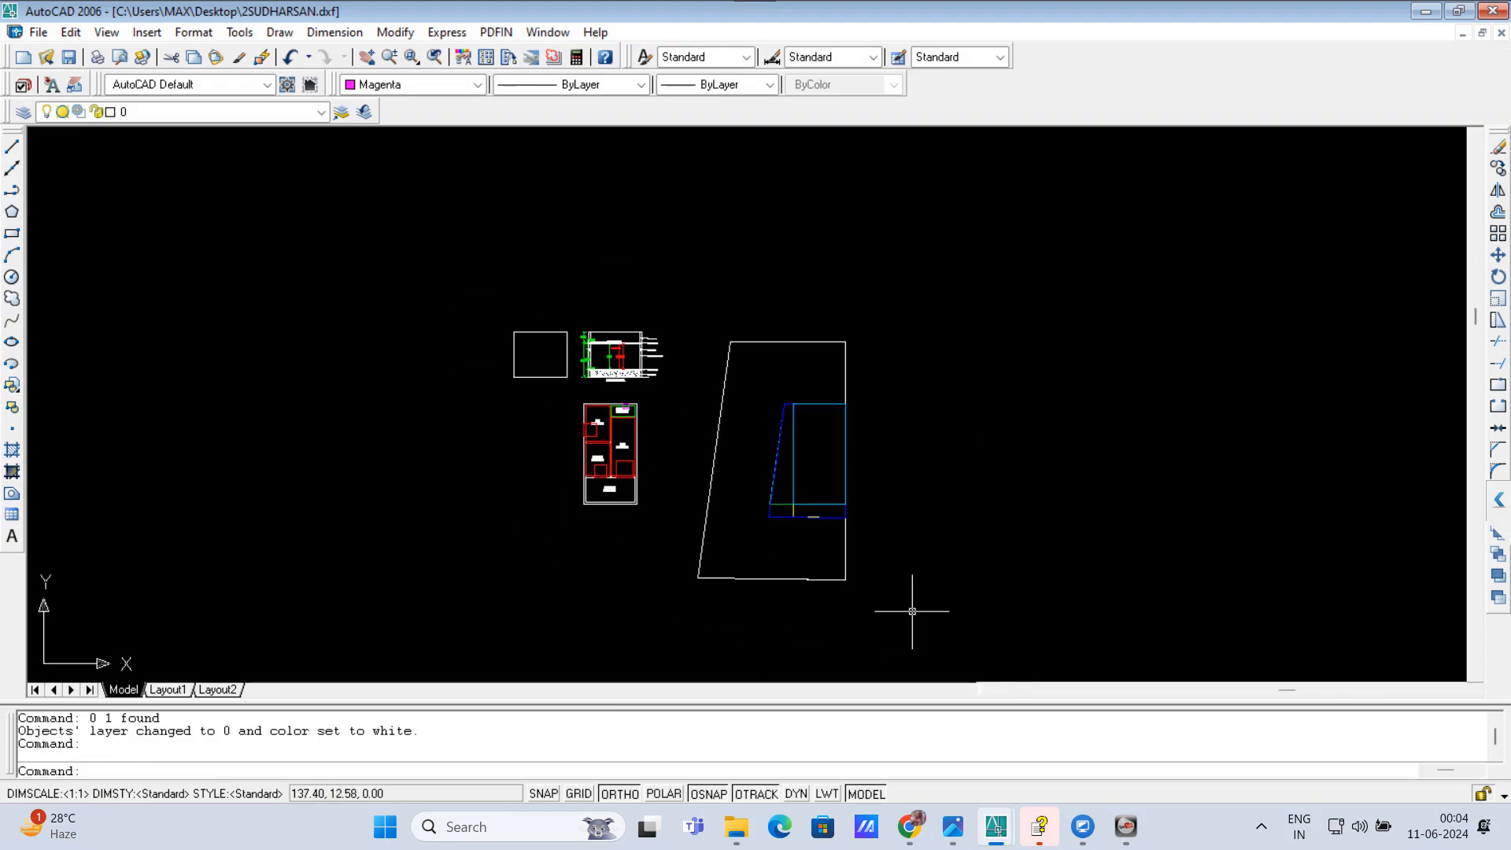
click(912, 613)
click(610, 223)
key(Escape)
key(Escape)
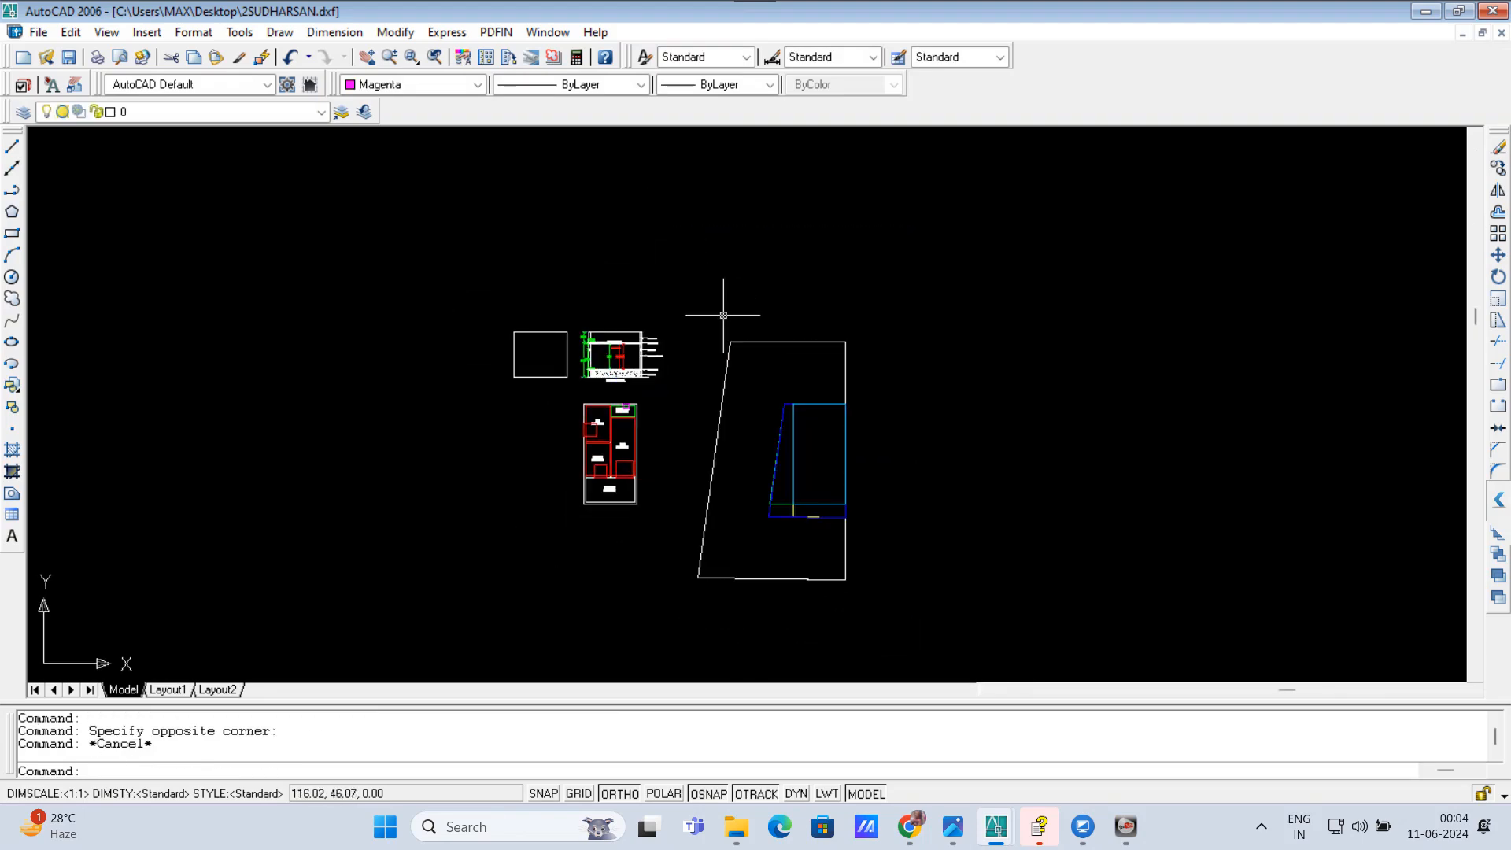
Step: Move the site boundary with its plot and setback lines horizontally closer to the floor plan
click(718, 314)
click(873, 585)
click(897, 620)
click(699, 298)
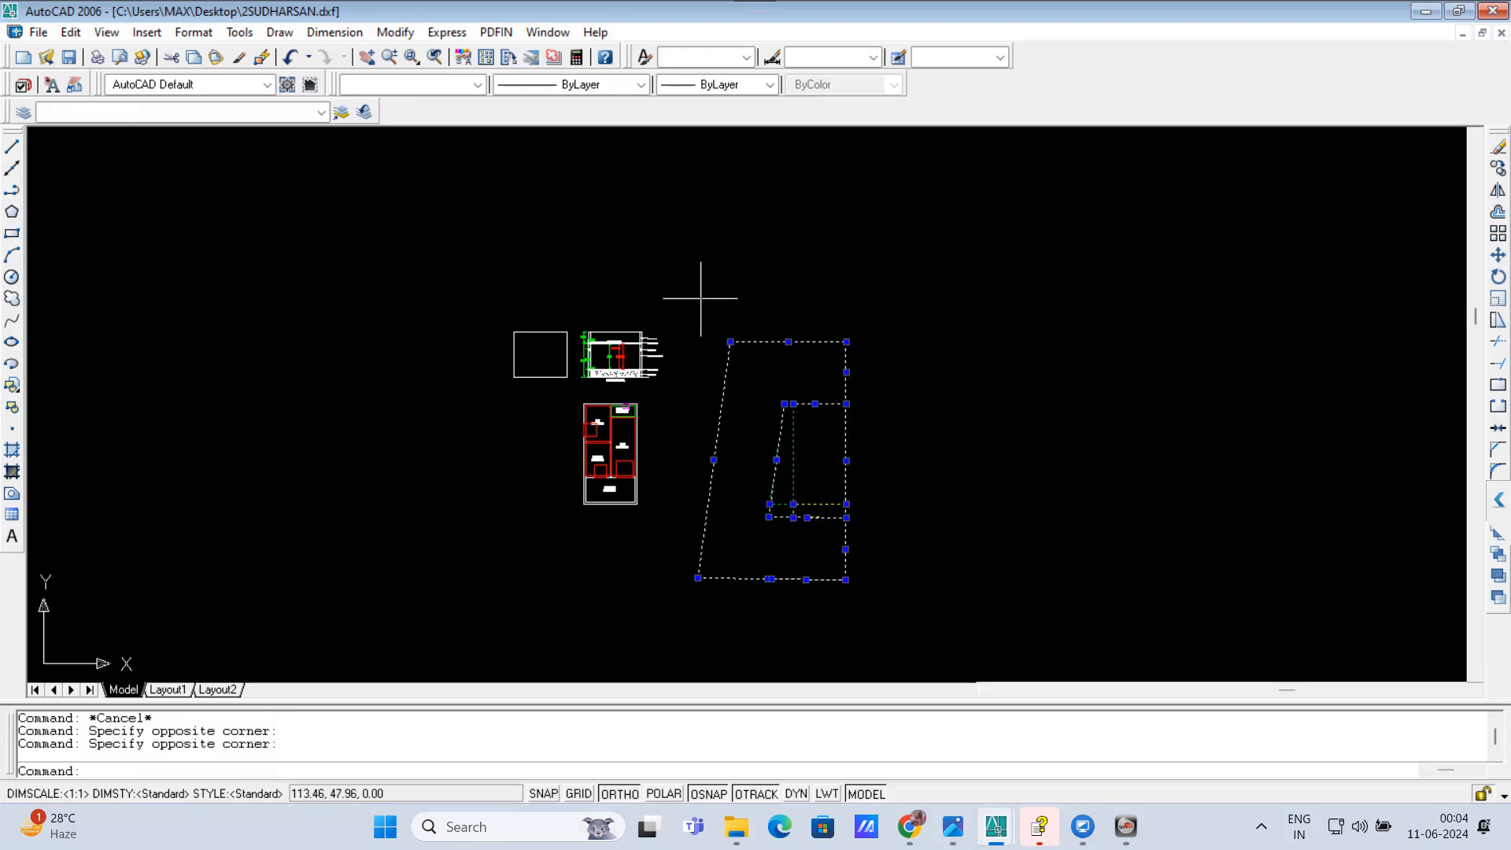
text(M)
key(Return)
click(1014, 453)
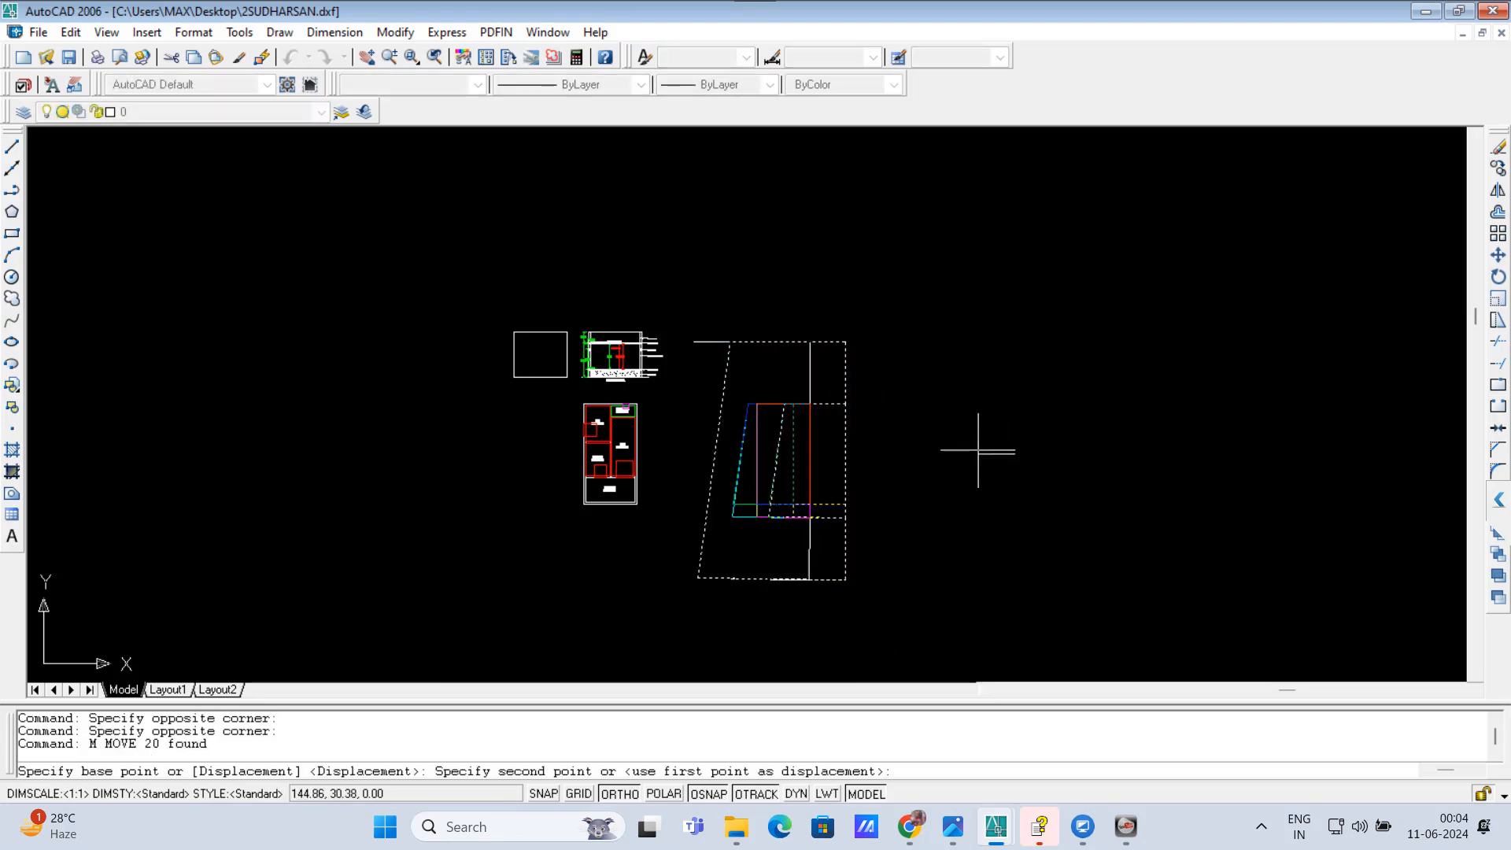
click(977, 454)
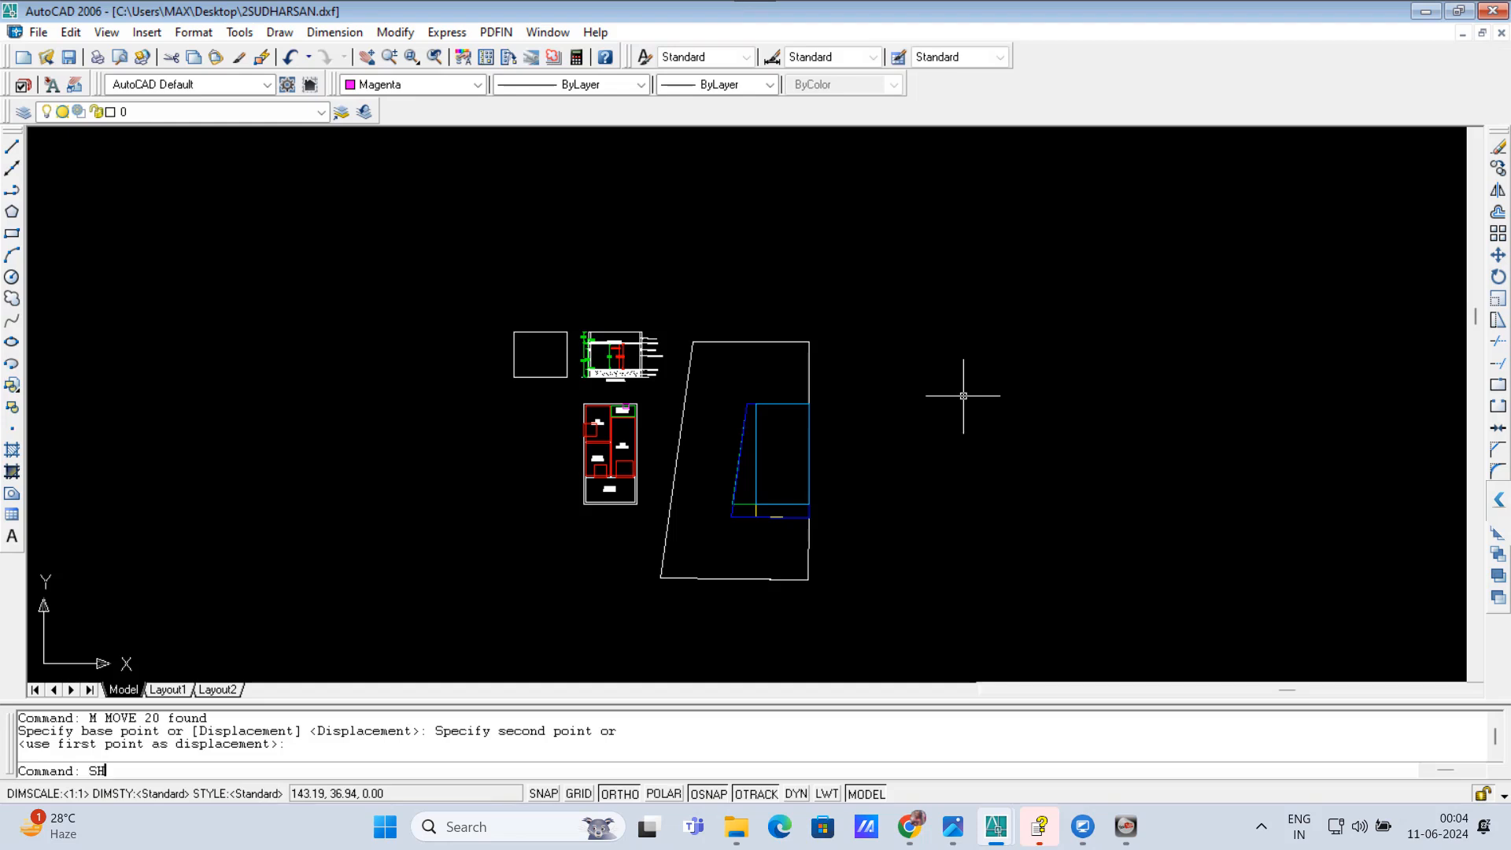
Step: Insert the title sheet with the SHEET command, placing it around the existing drawings between the floor plan and the site plan
text(T)
key(Return)
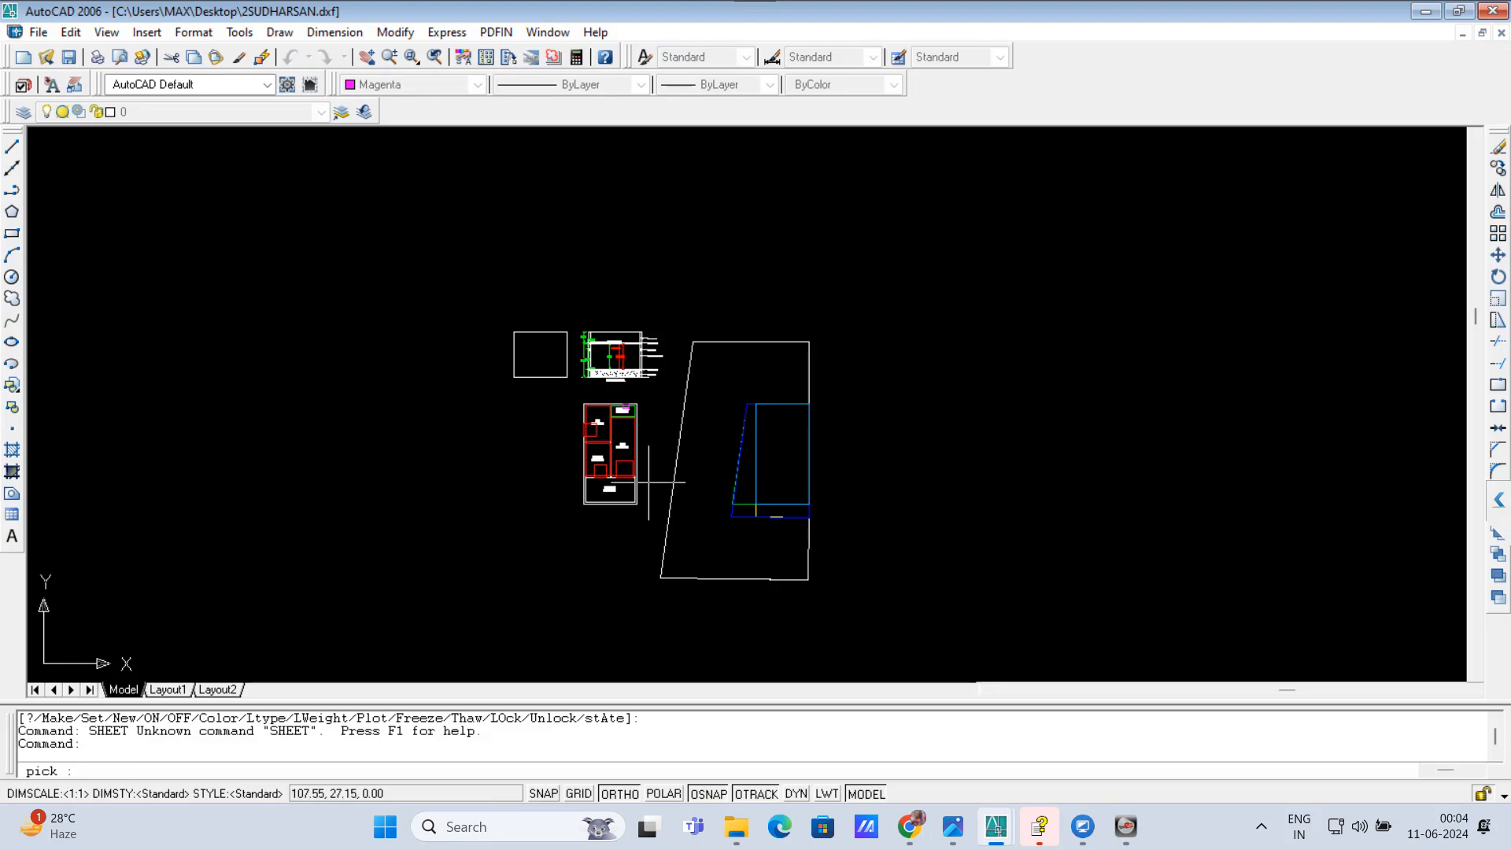
click(659, 426)
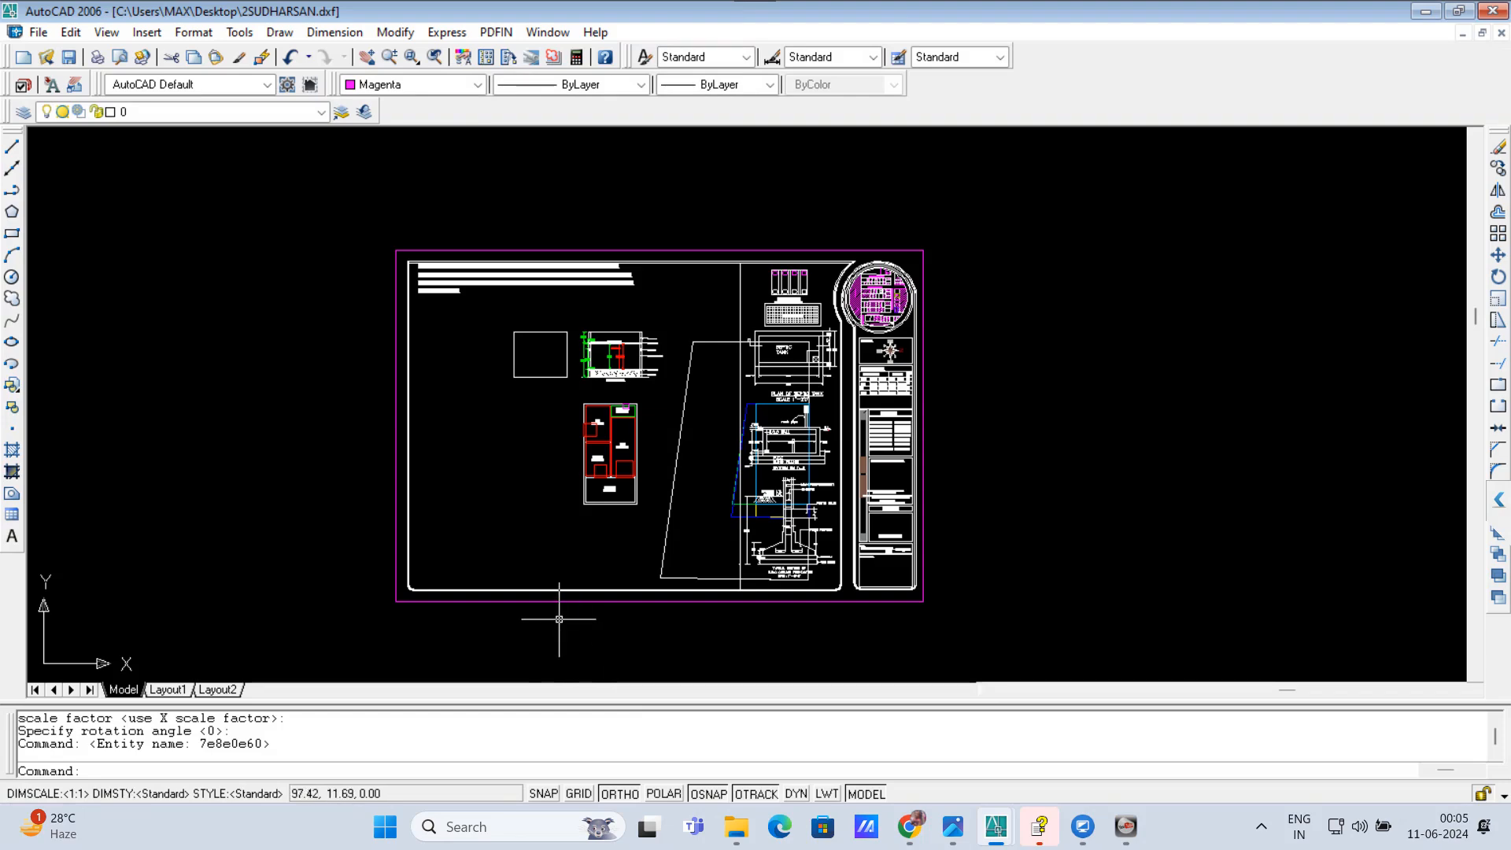
key(Escape)
Step: Move the inserted sheet horizontally to the right, bringing its left border near the elevation outline
click(499, 630)
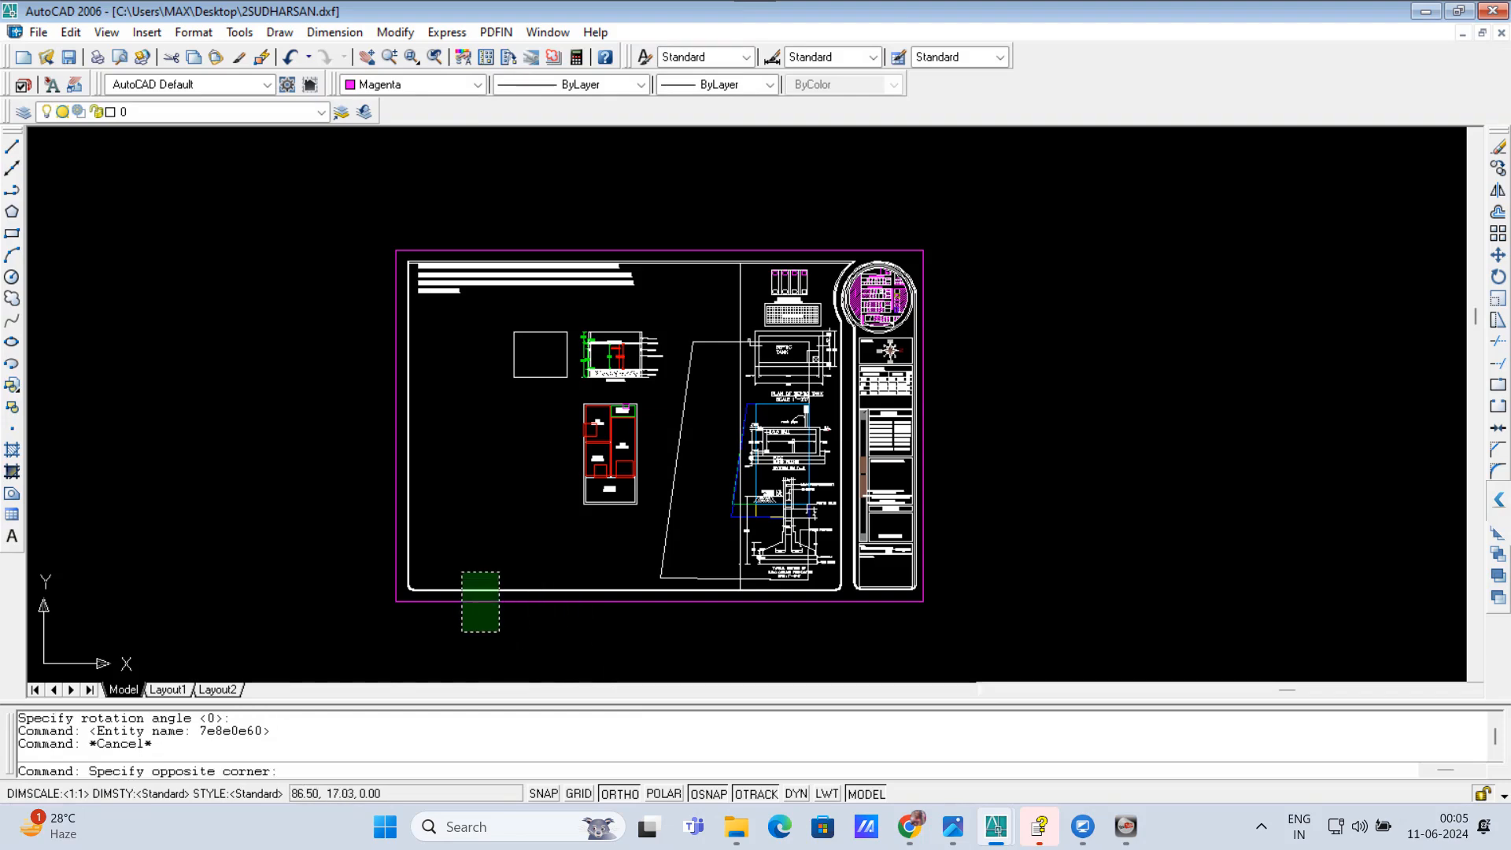
click(461, 570)
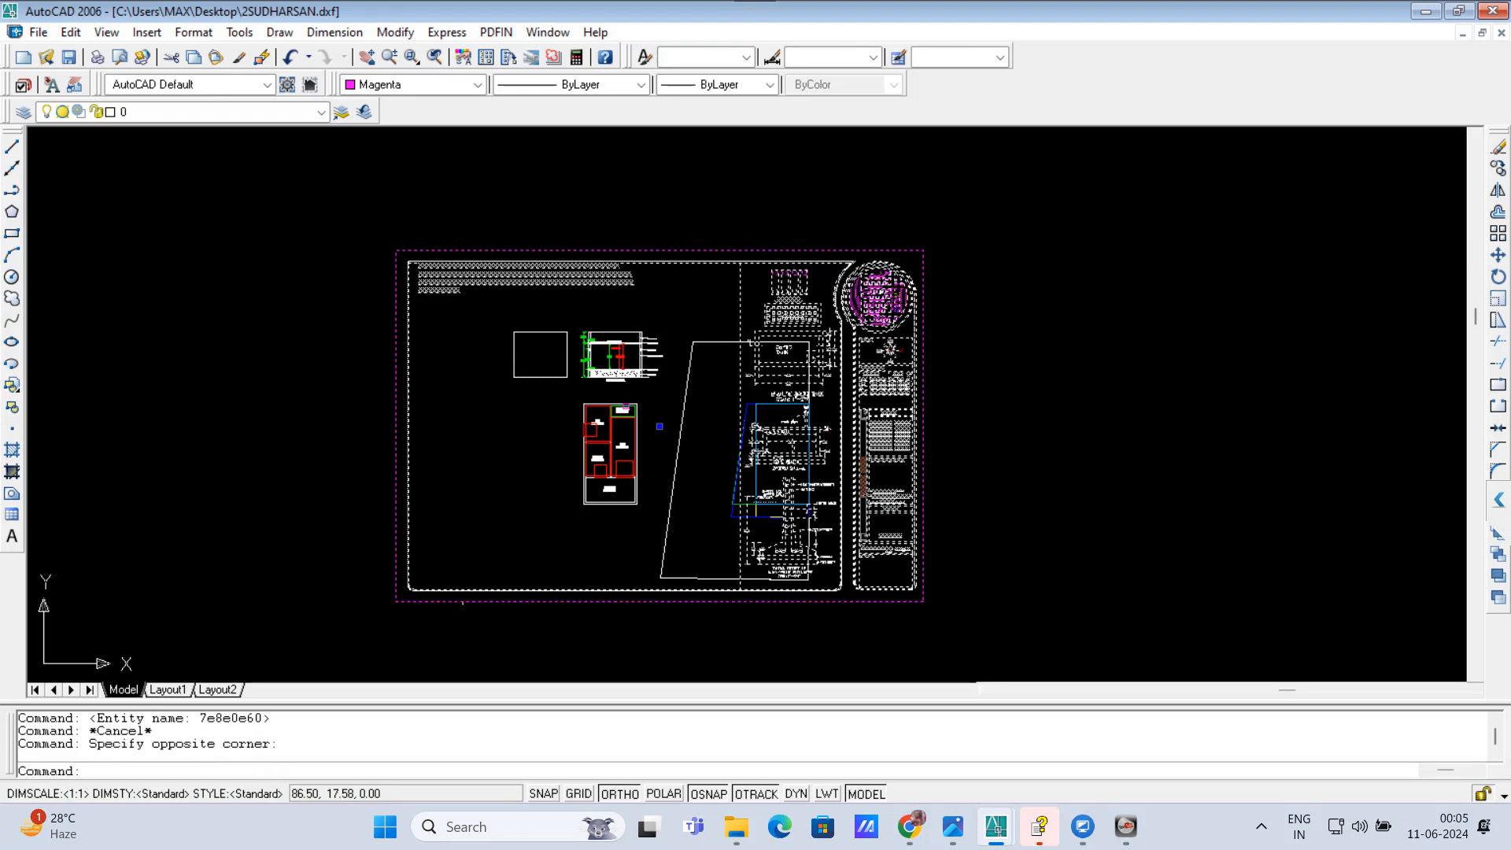
text(m)
key(Return)
click(1157, 502)
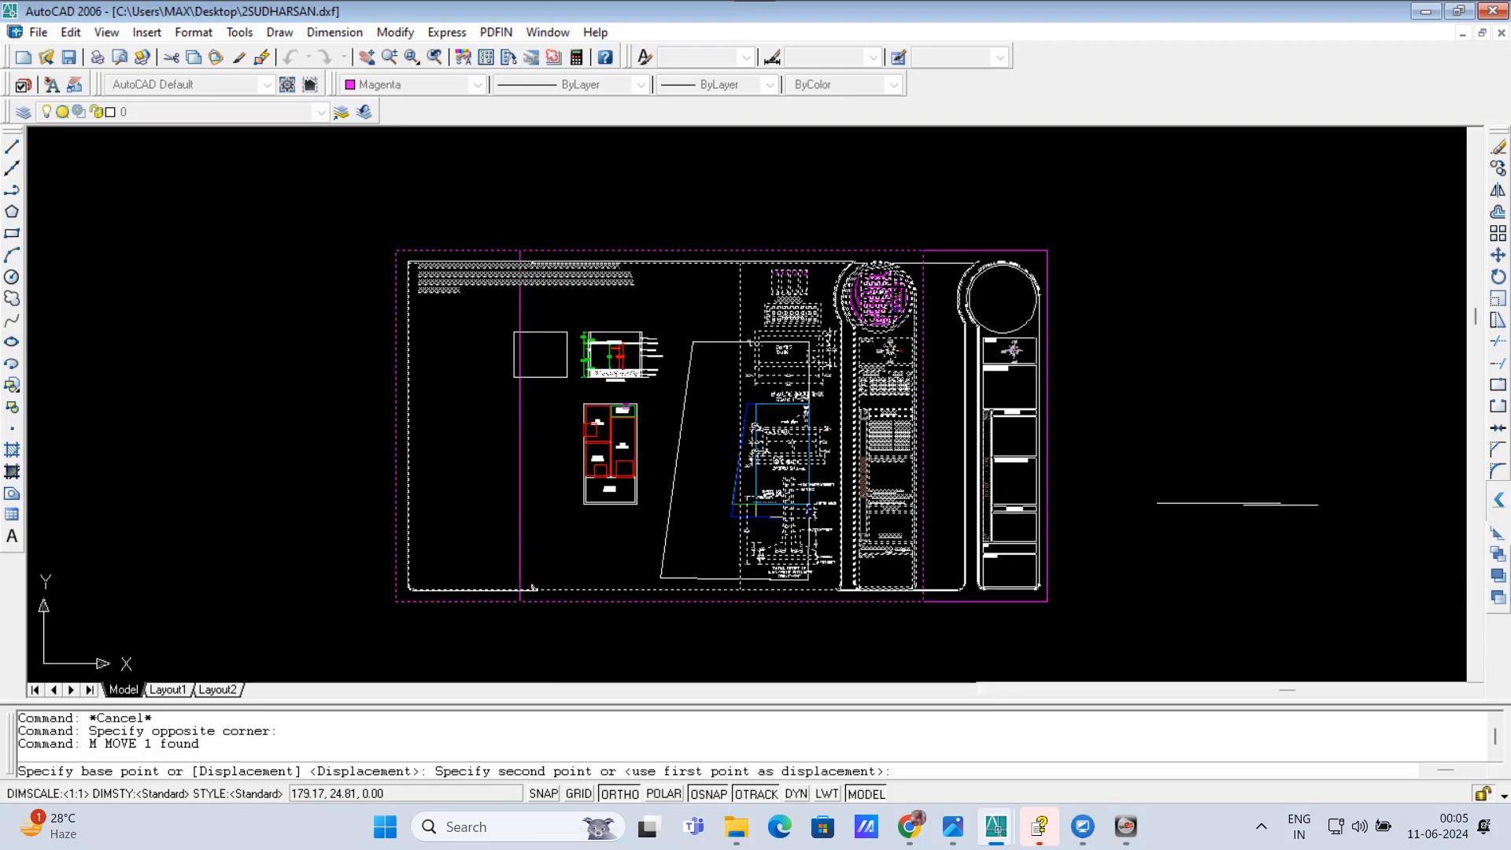
click(1267, 505)
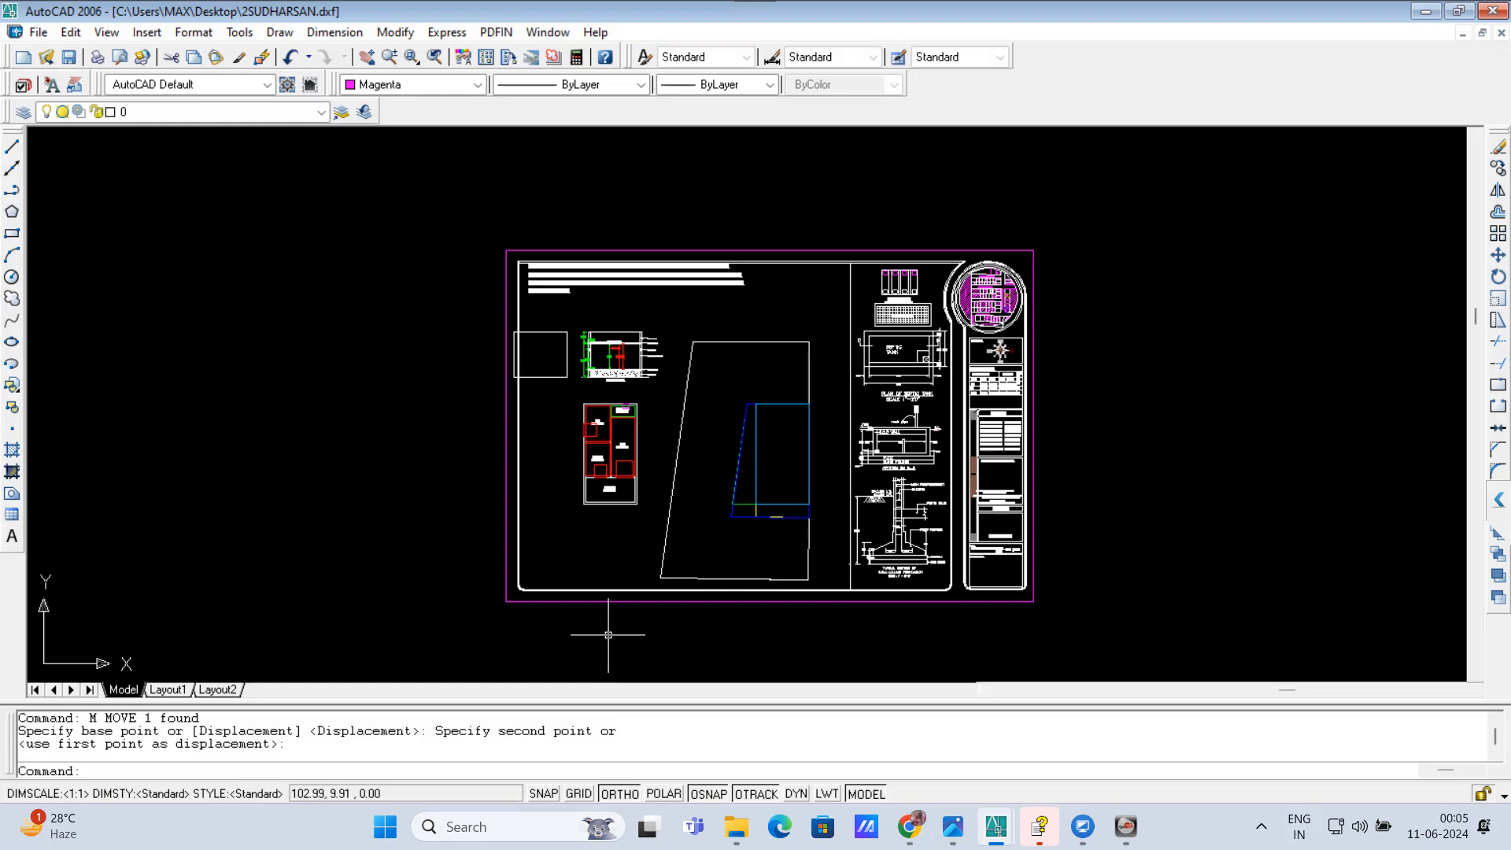
Step: Scale the sheet by a factor of 1.23 from the lower-left corner of its magenta border
click(561, 620)
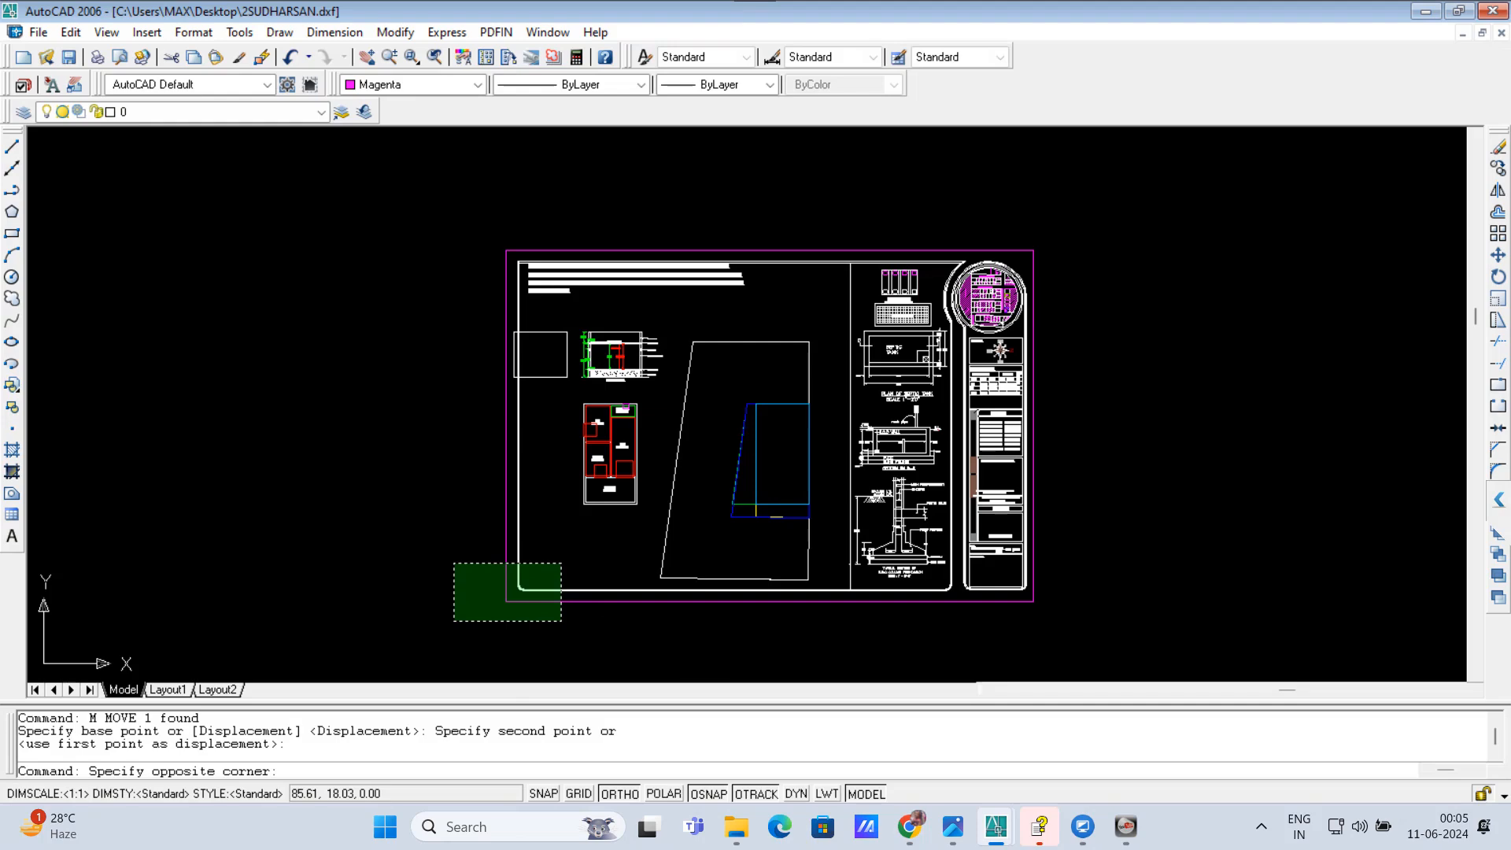
click(454, 563)
text(S)
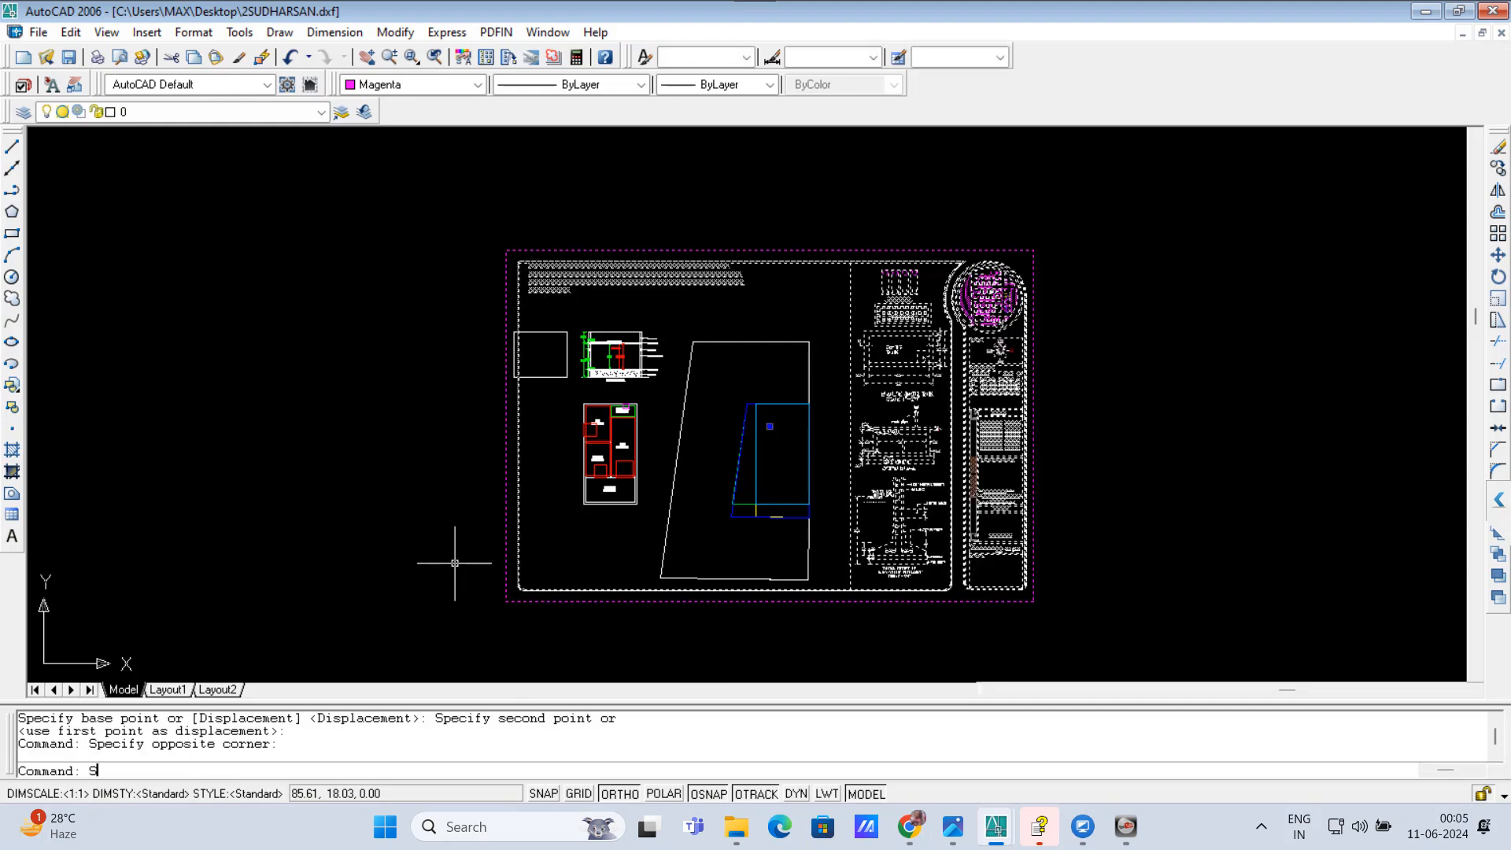
text(C)
key(Return)
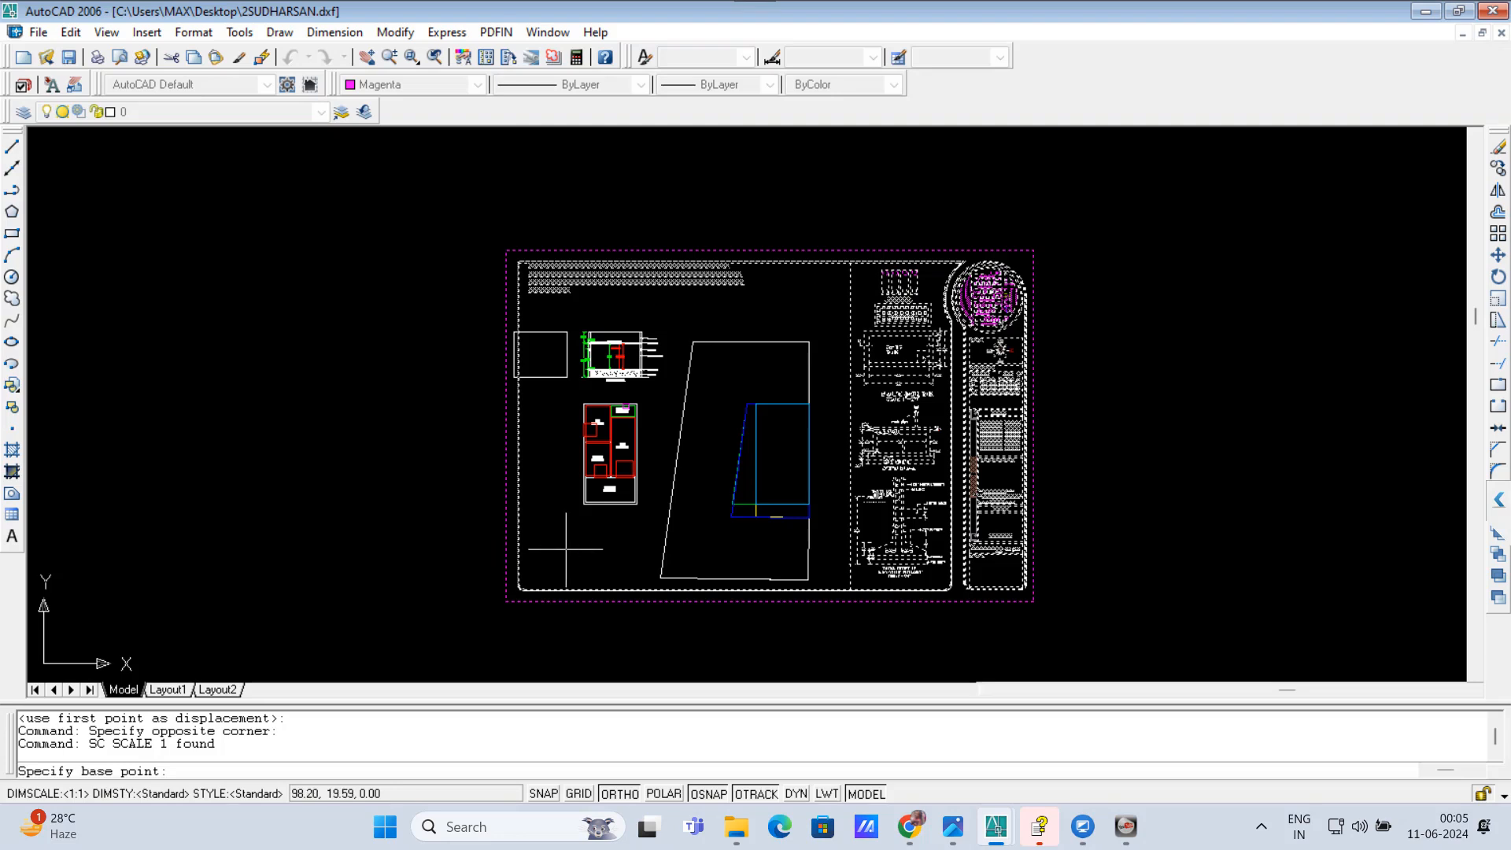
click(506, 601)
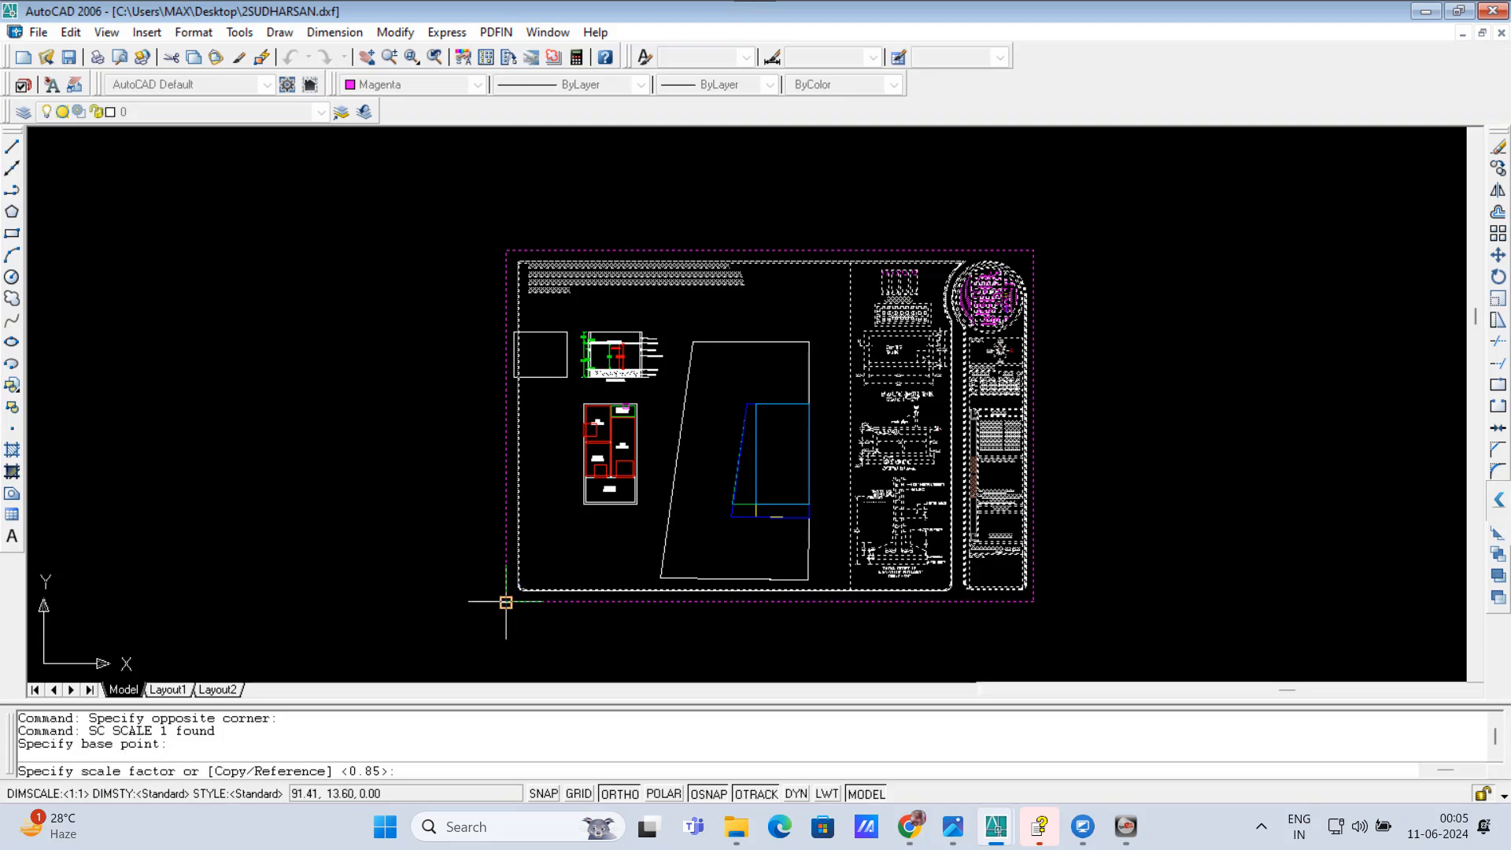
text(1.23)
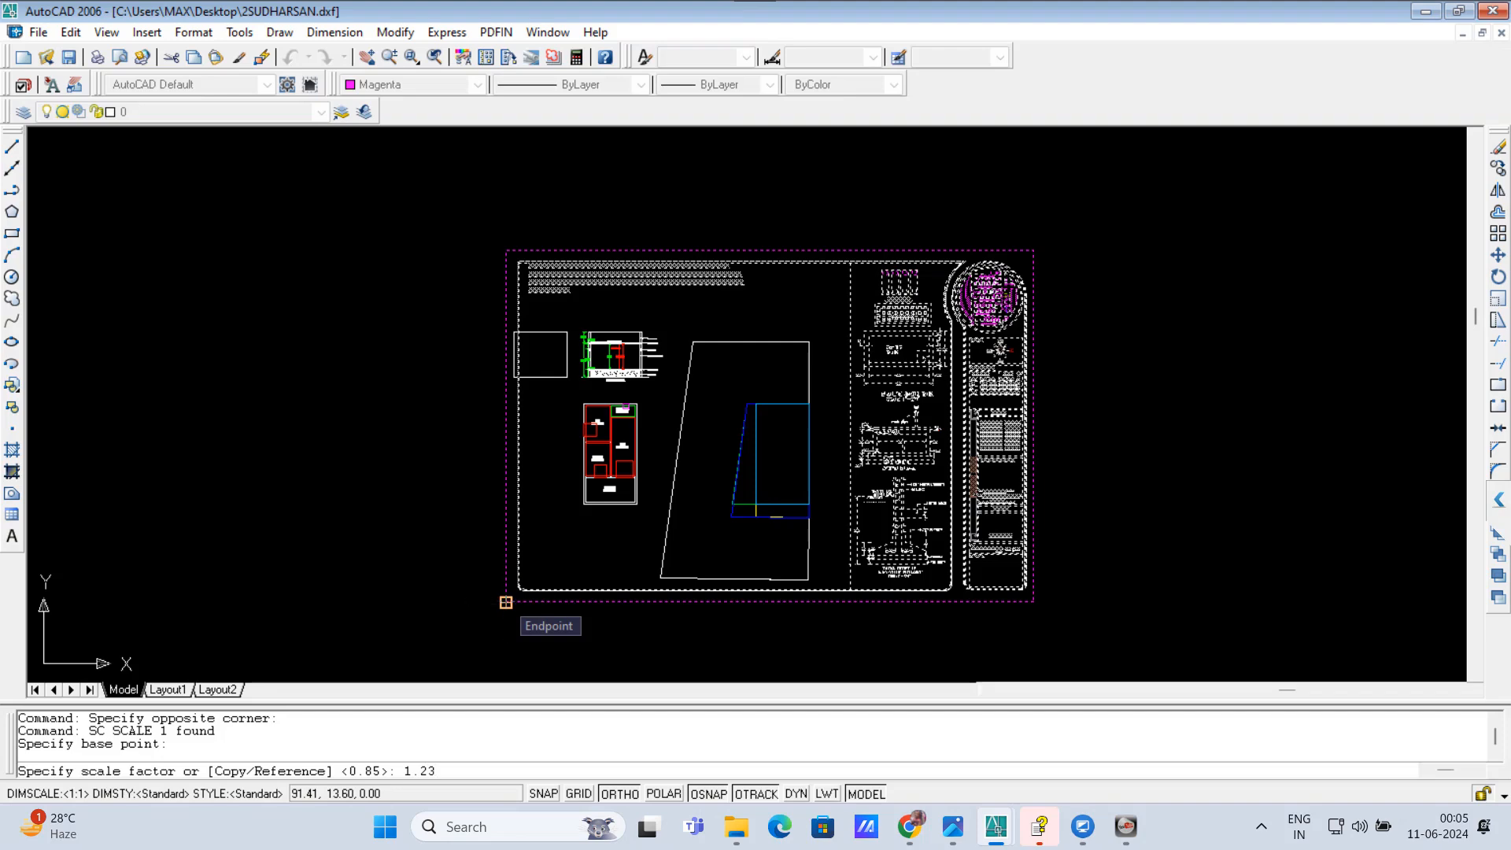
key(Return)
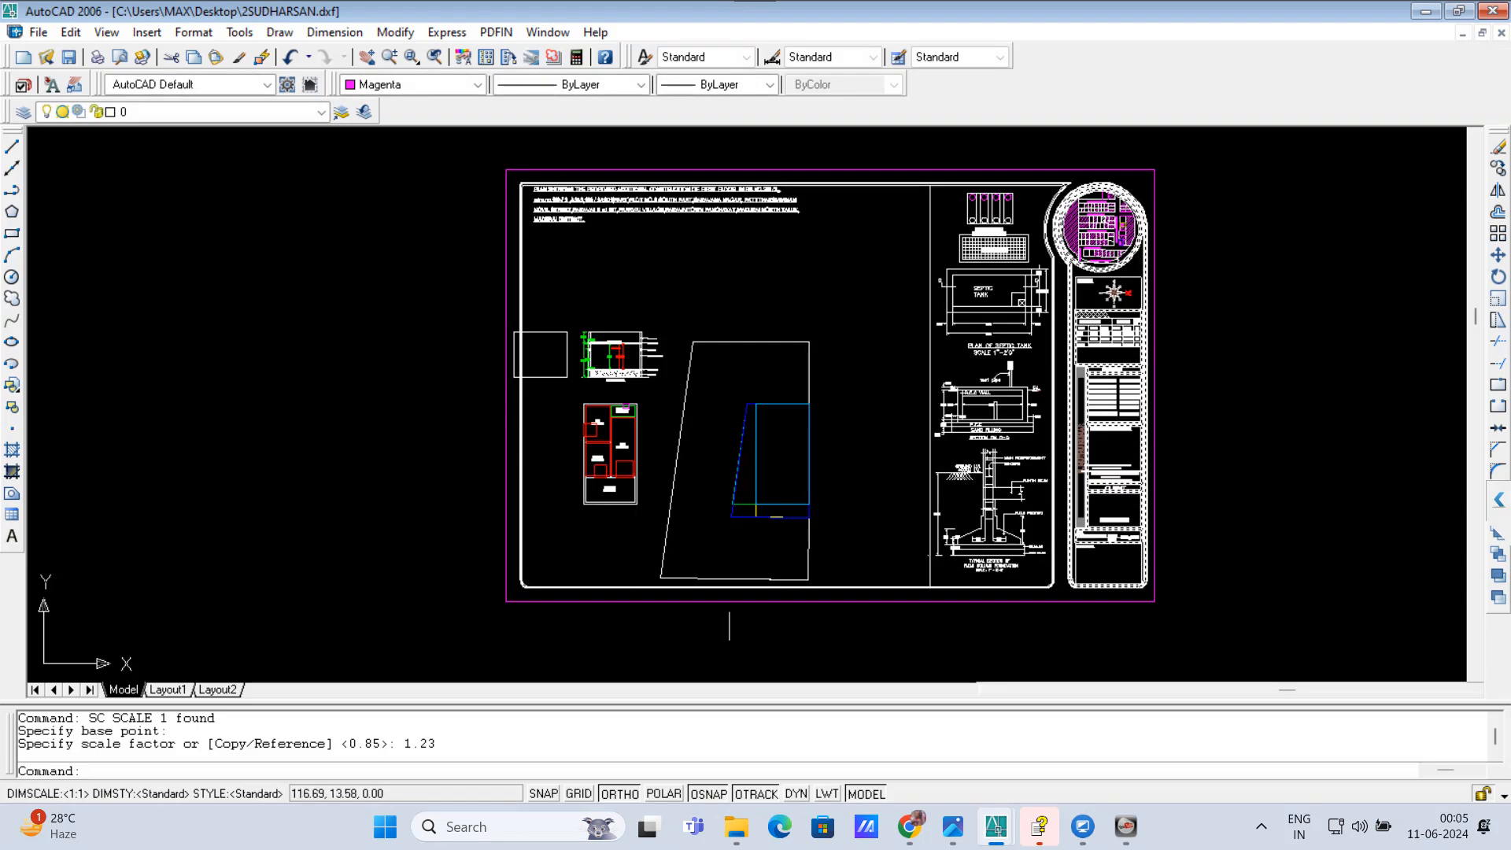
Step: Move the enlarged sheet straight down to centre it vertically around the drawings
click(558, 618)
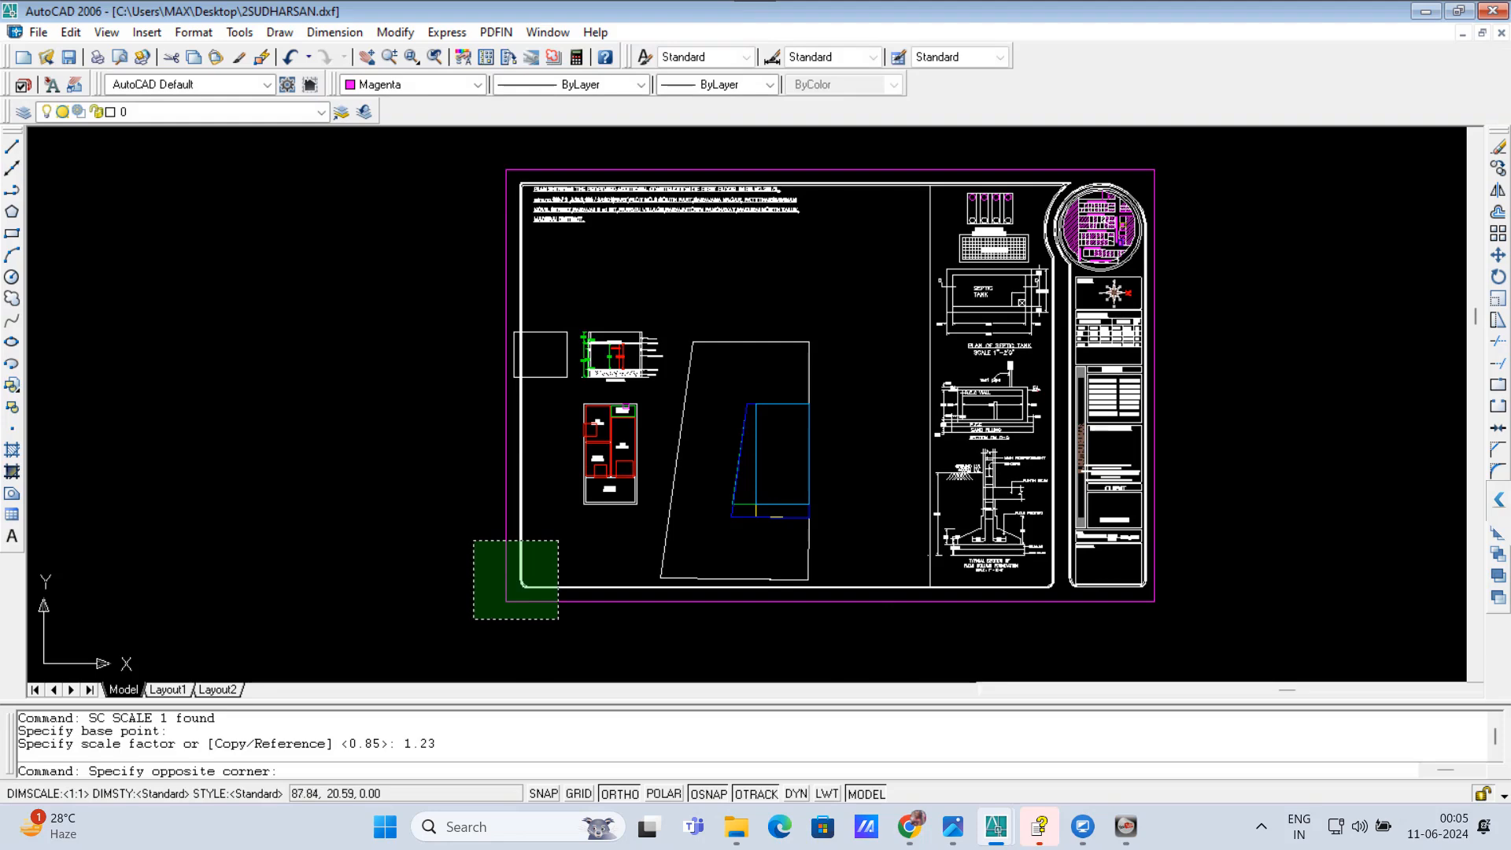
click(473, 540)
scroll(810, 391, down, 3)
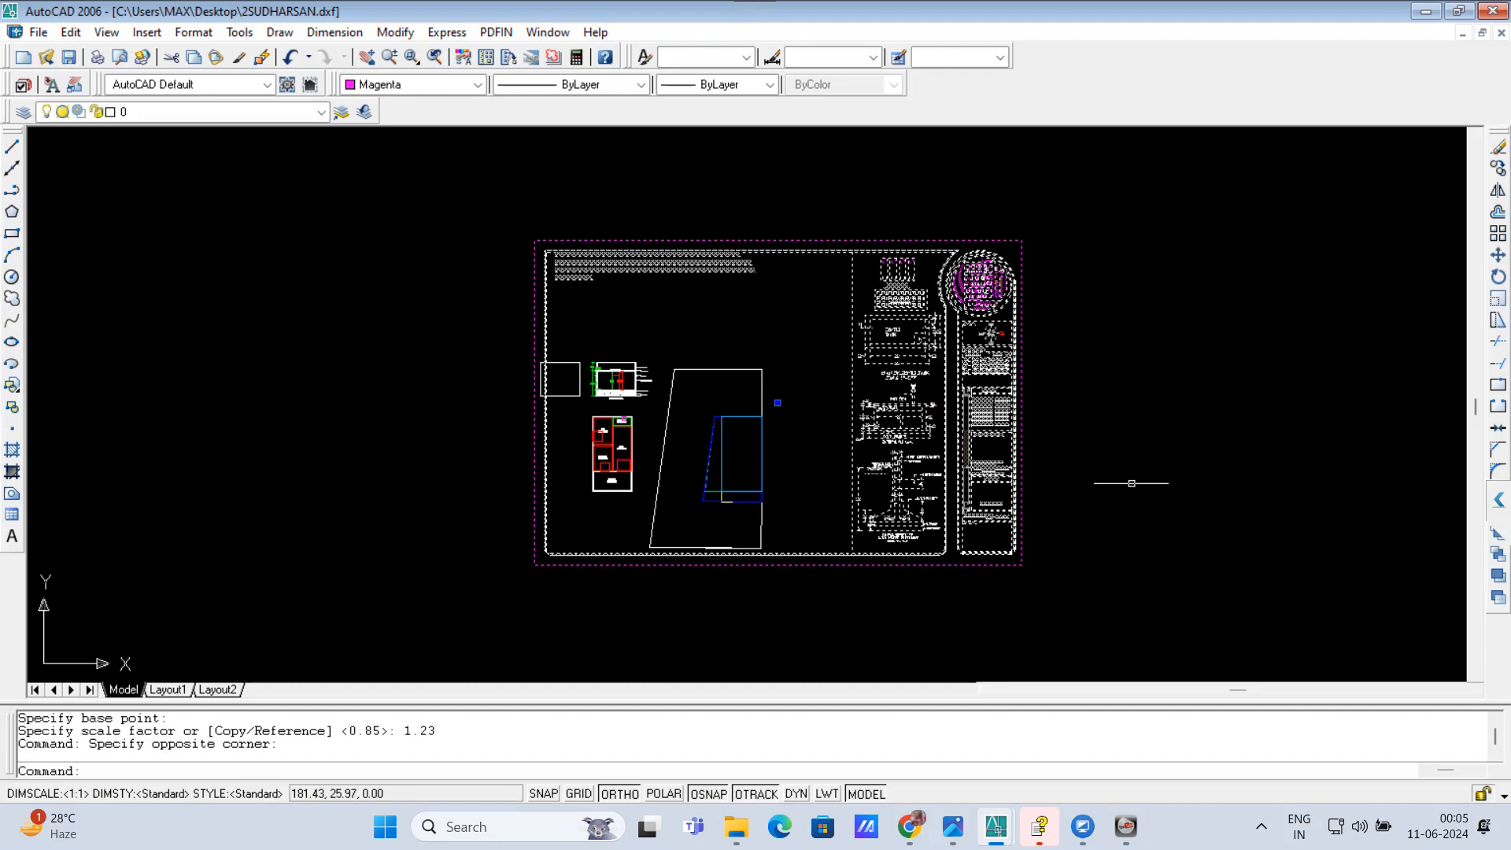
text(m)
key(Return)
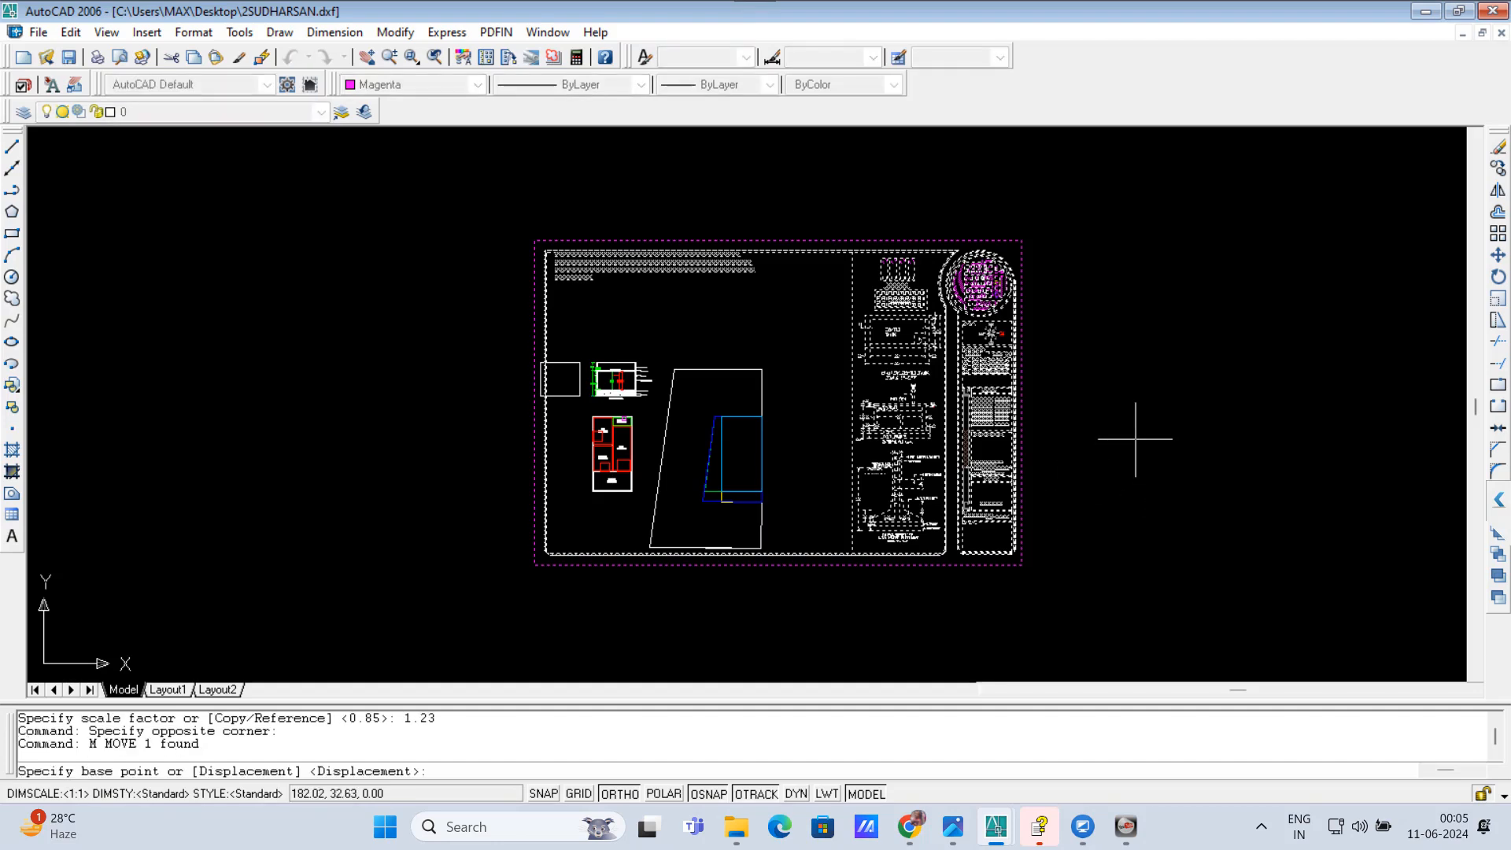
click(1134, 439)
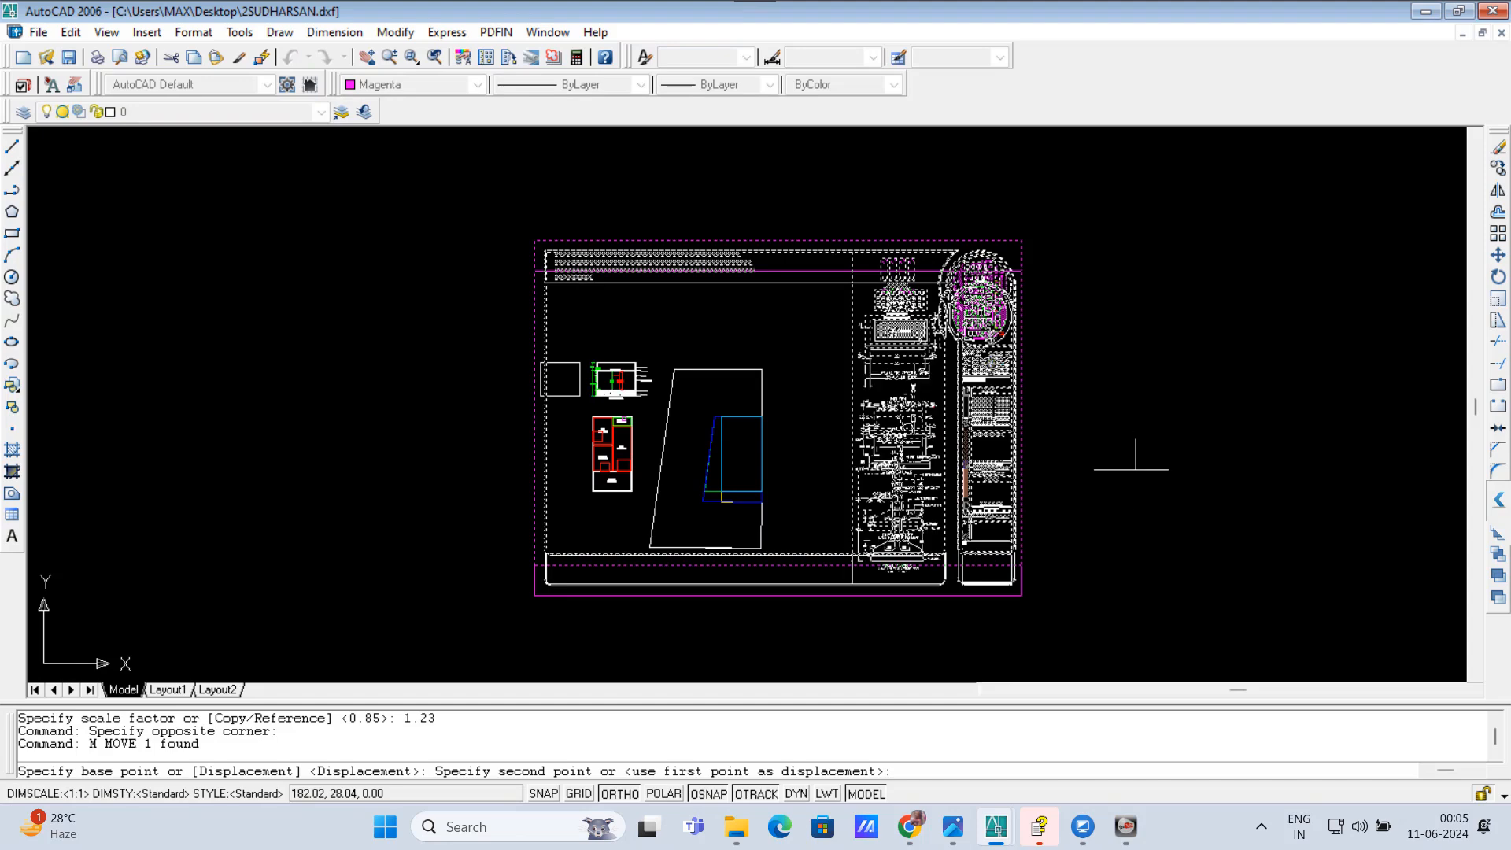
click(1135, 469)
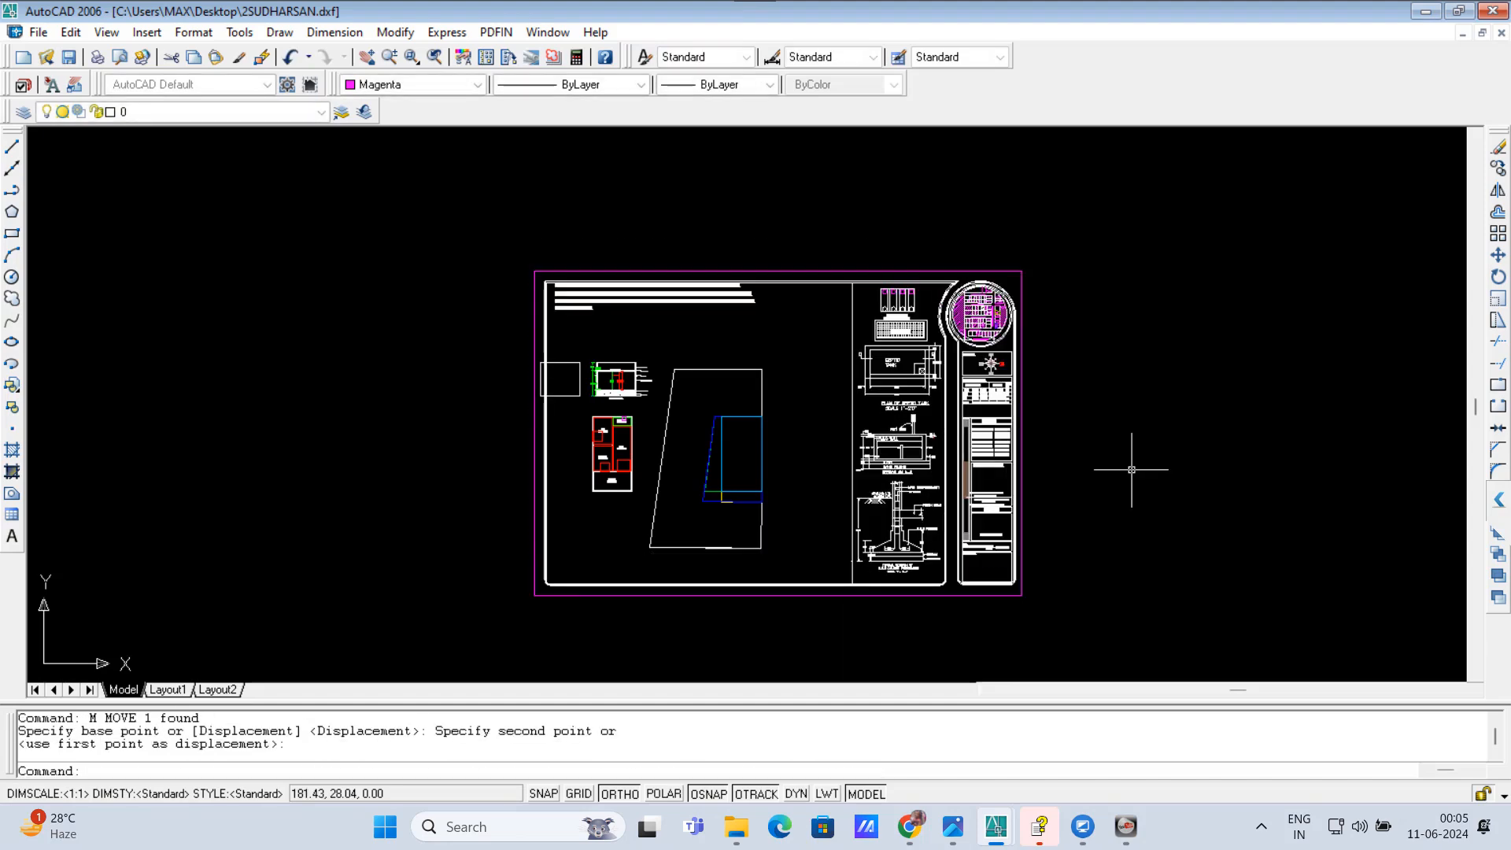
Step: Move the sheet horizontally to the left until its frame encloses the elevation outline and all drawings, and save the file
click(613, 611)
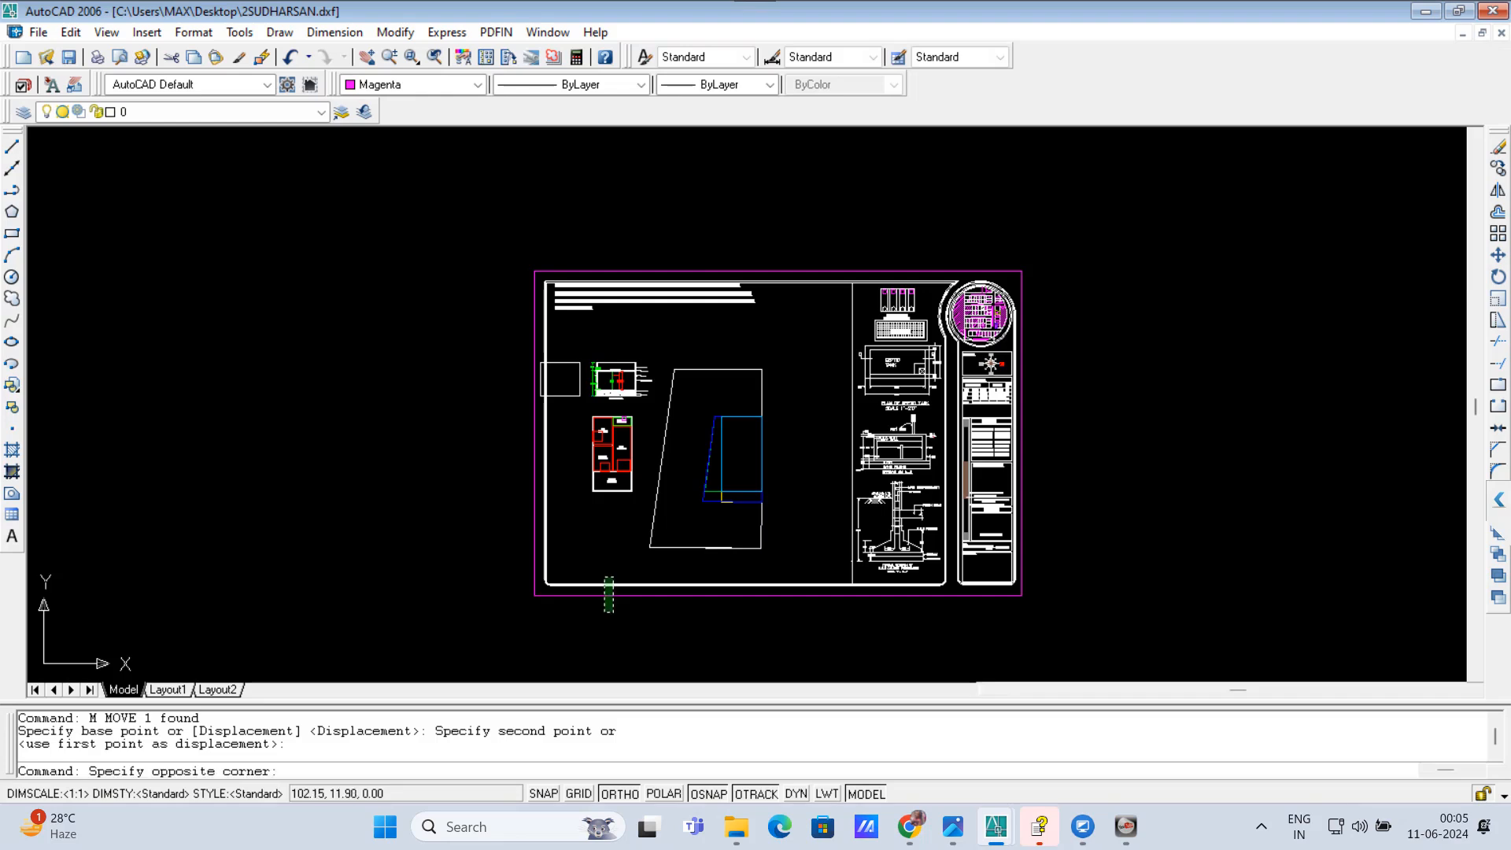
click(603, 568)
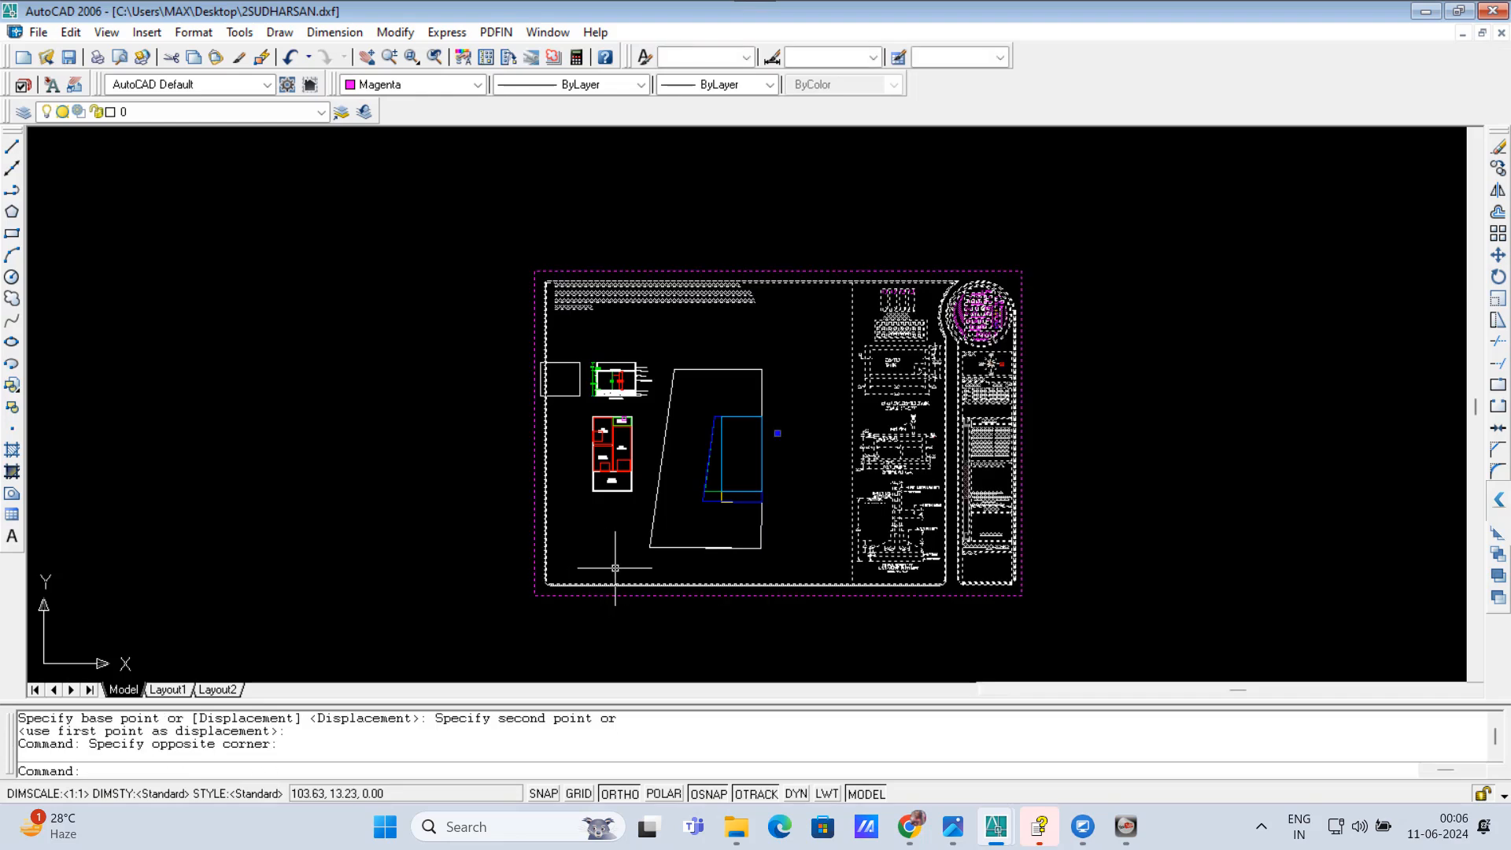
text(M)
key(Return)
click(1264, 509)
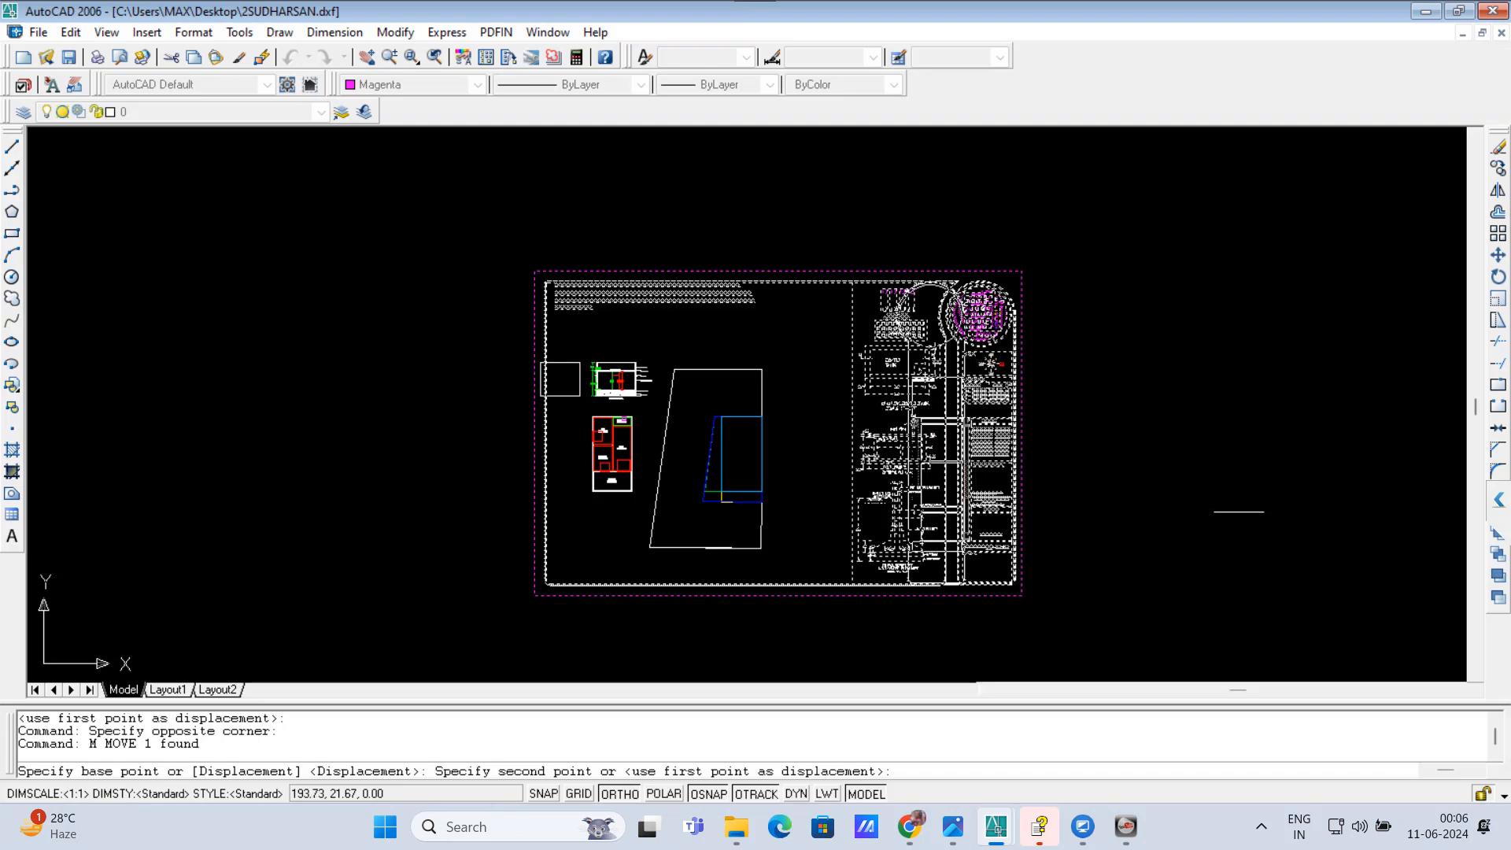
click(1210, 513)
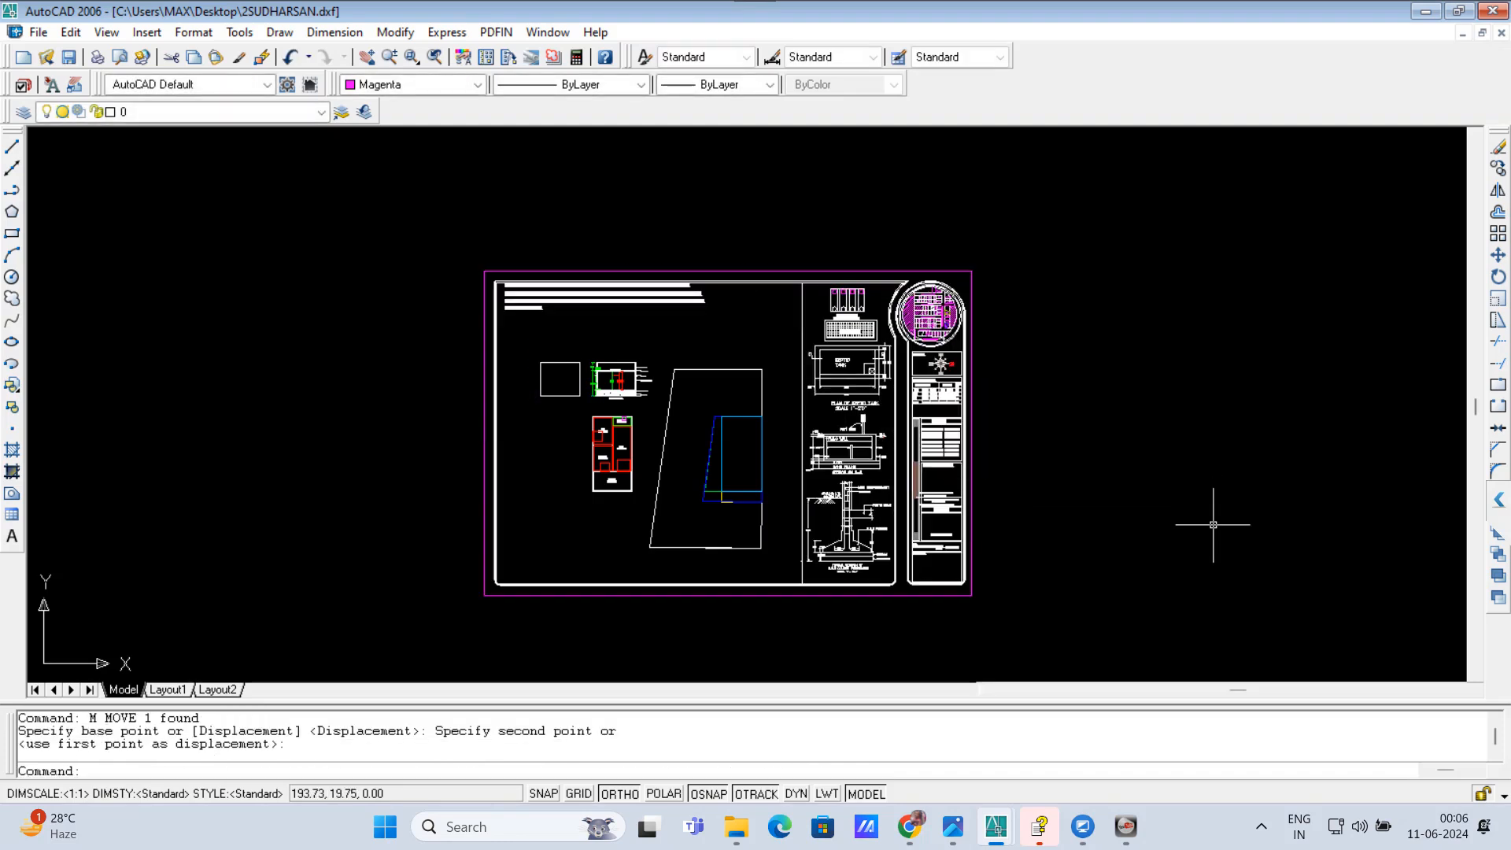
key(Escape)
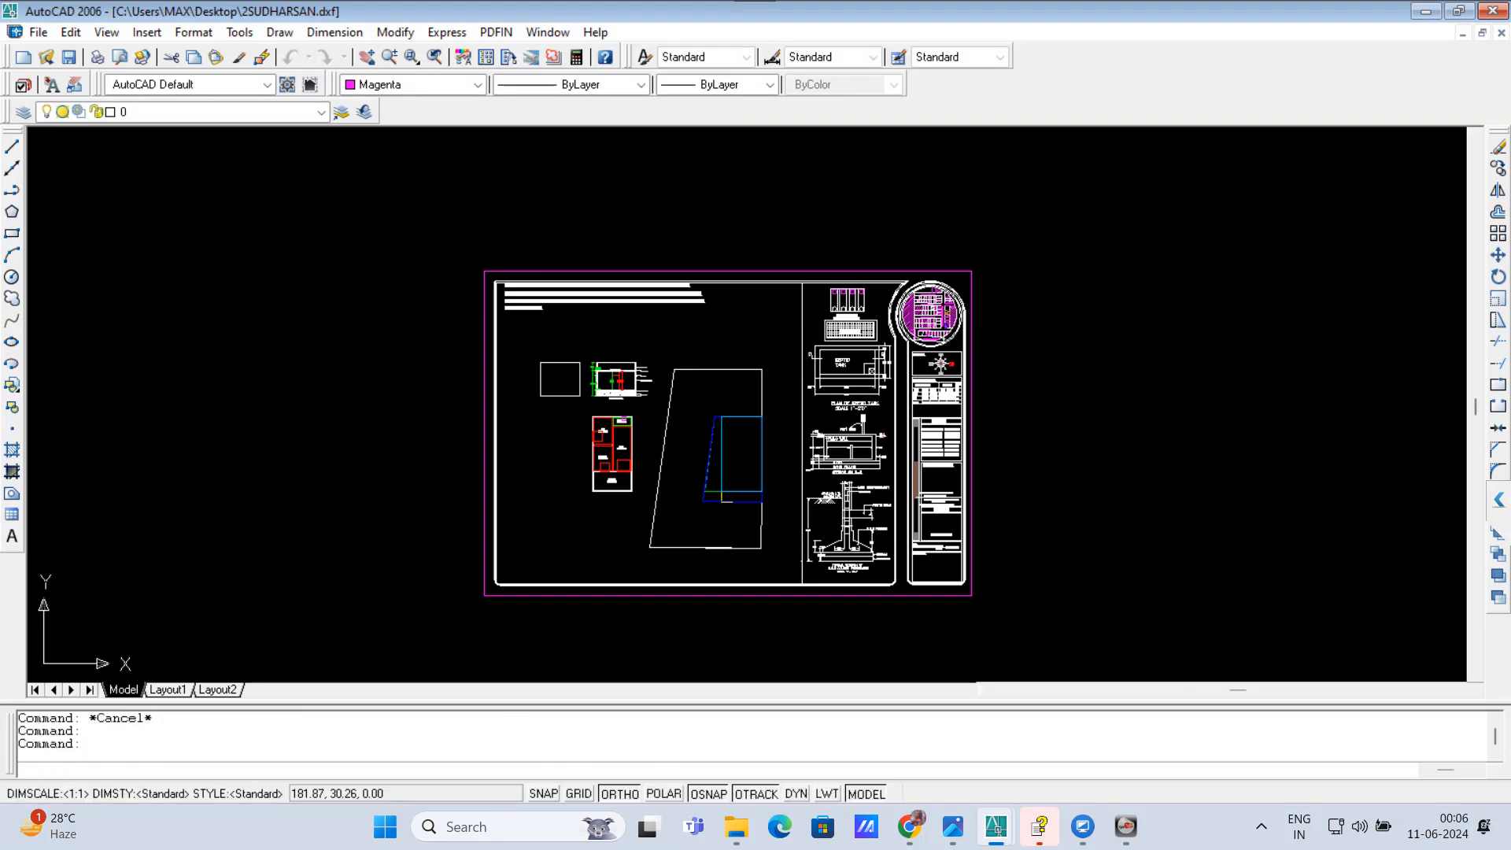
key(ctrl+s)
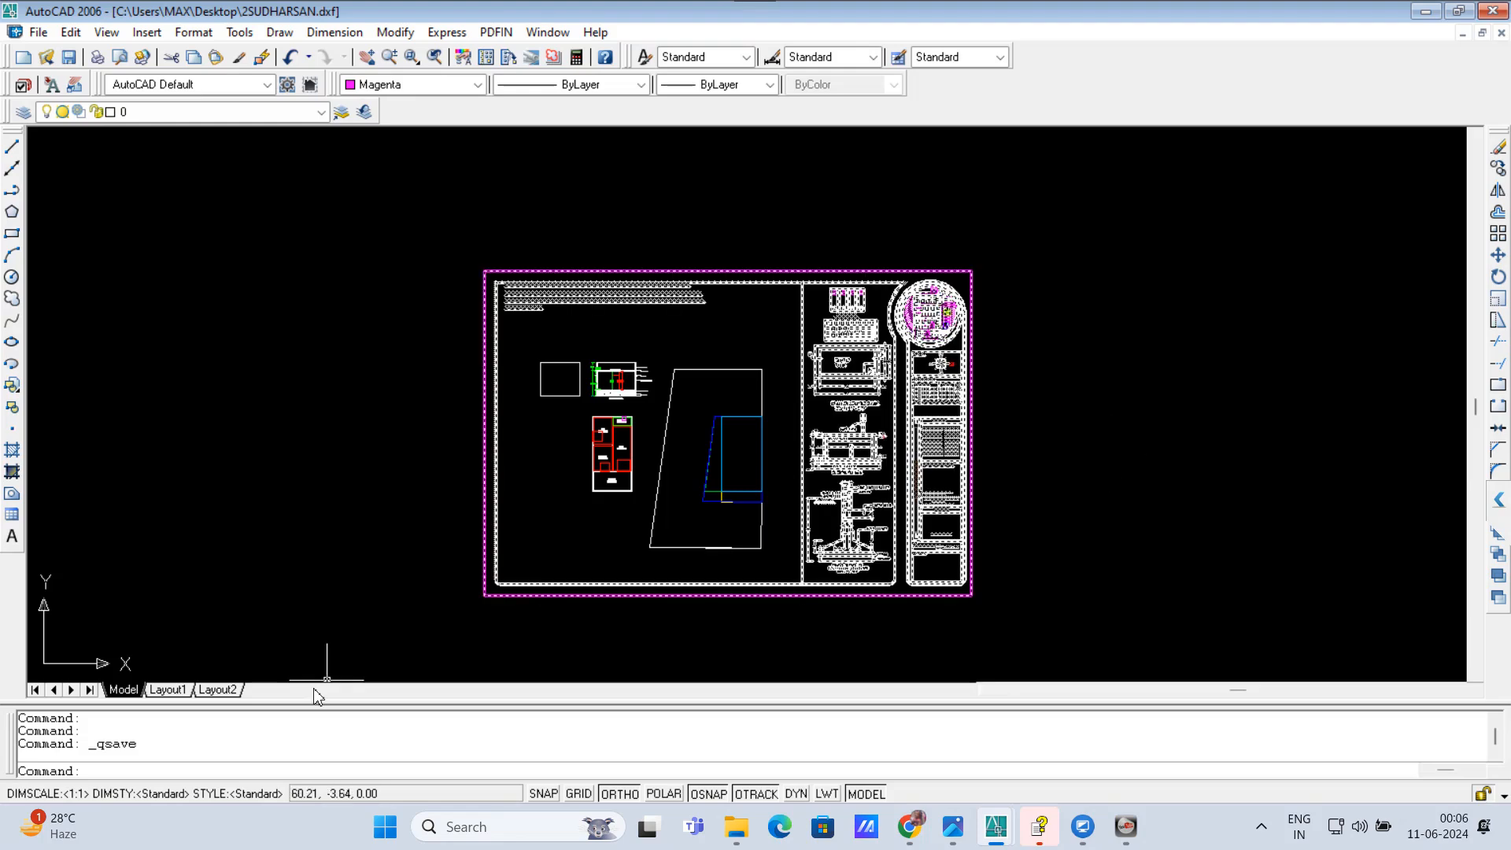
click(496, 579)
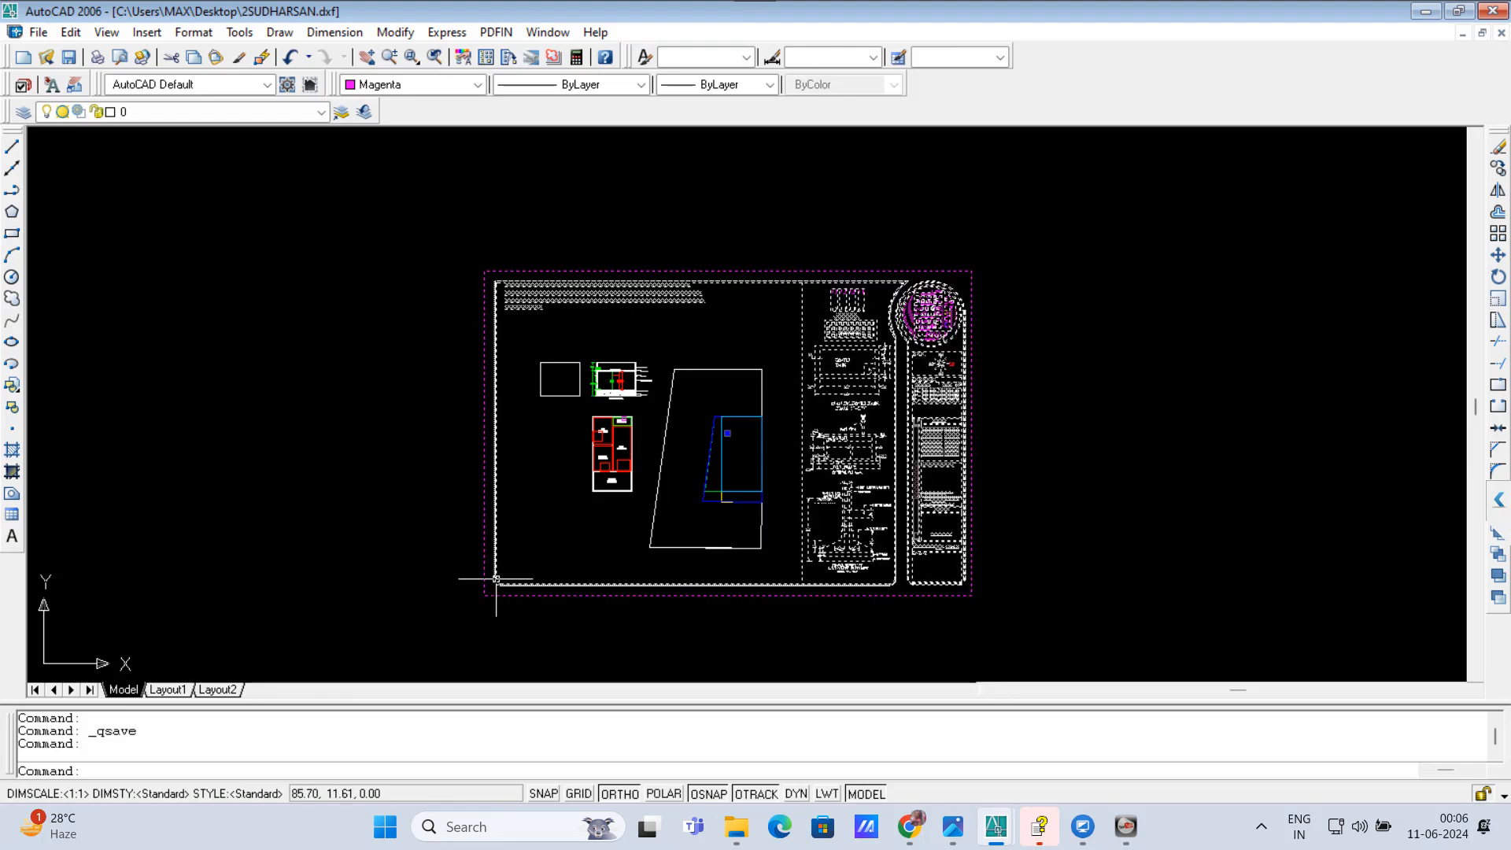
key(Return)
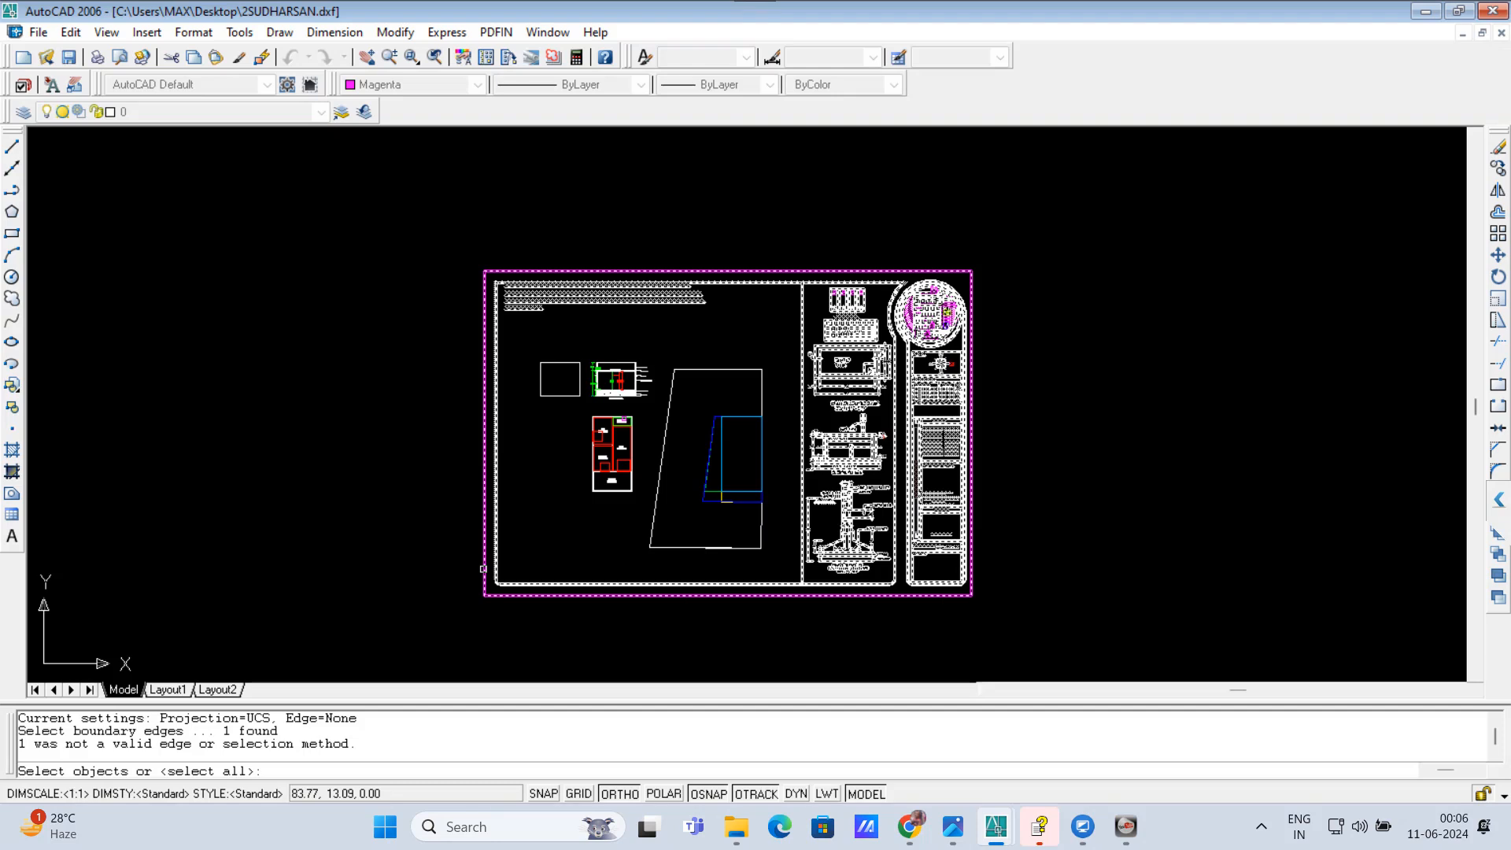
key(Escape)
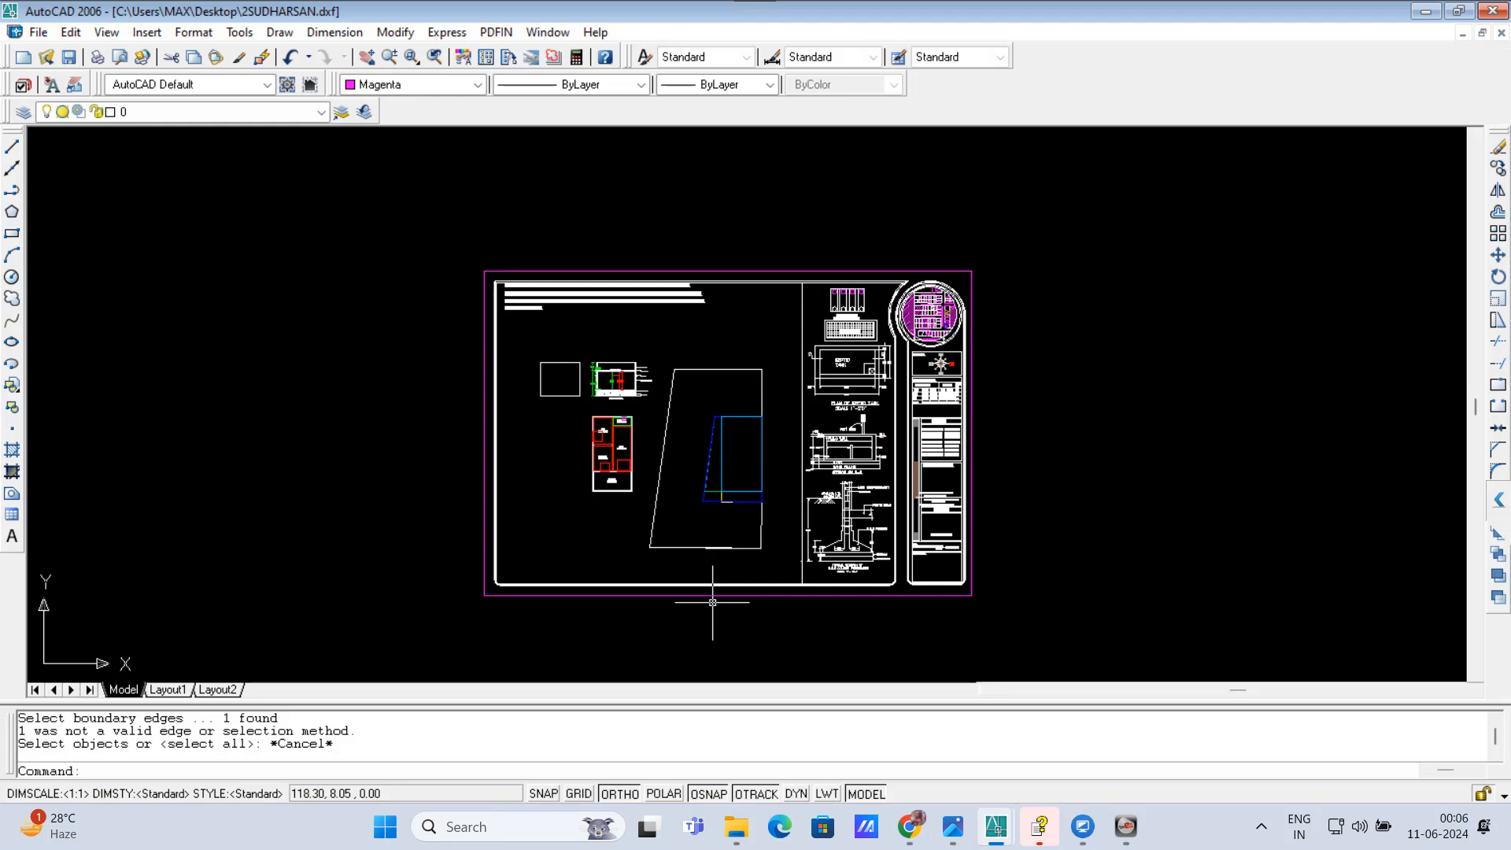
Step: Explode the sheet block into separate objects and check that its magenta border is selectable on its own
click(709, 604)
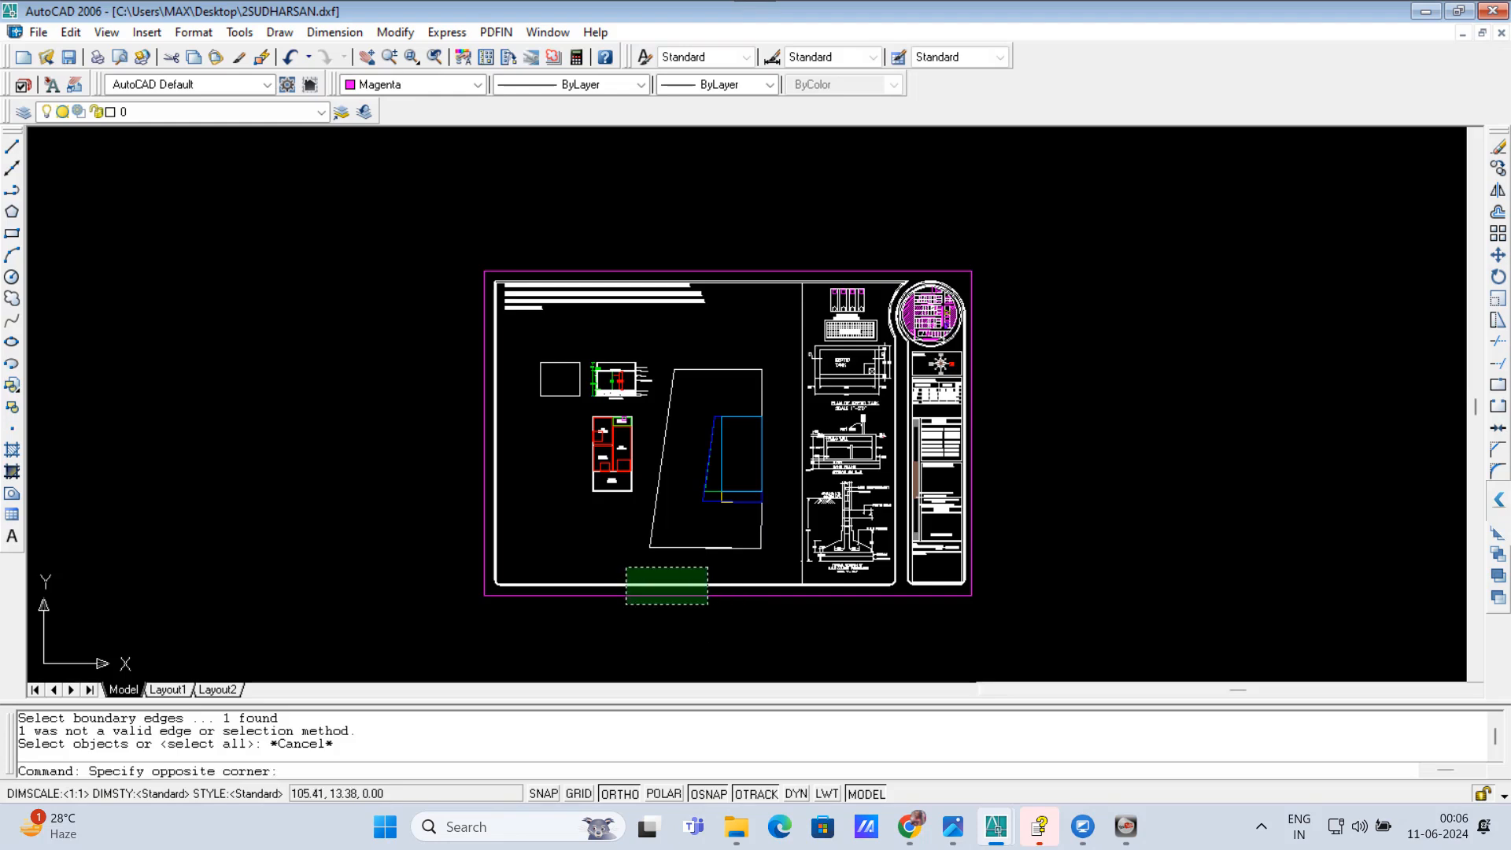
click(626, 567)
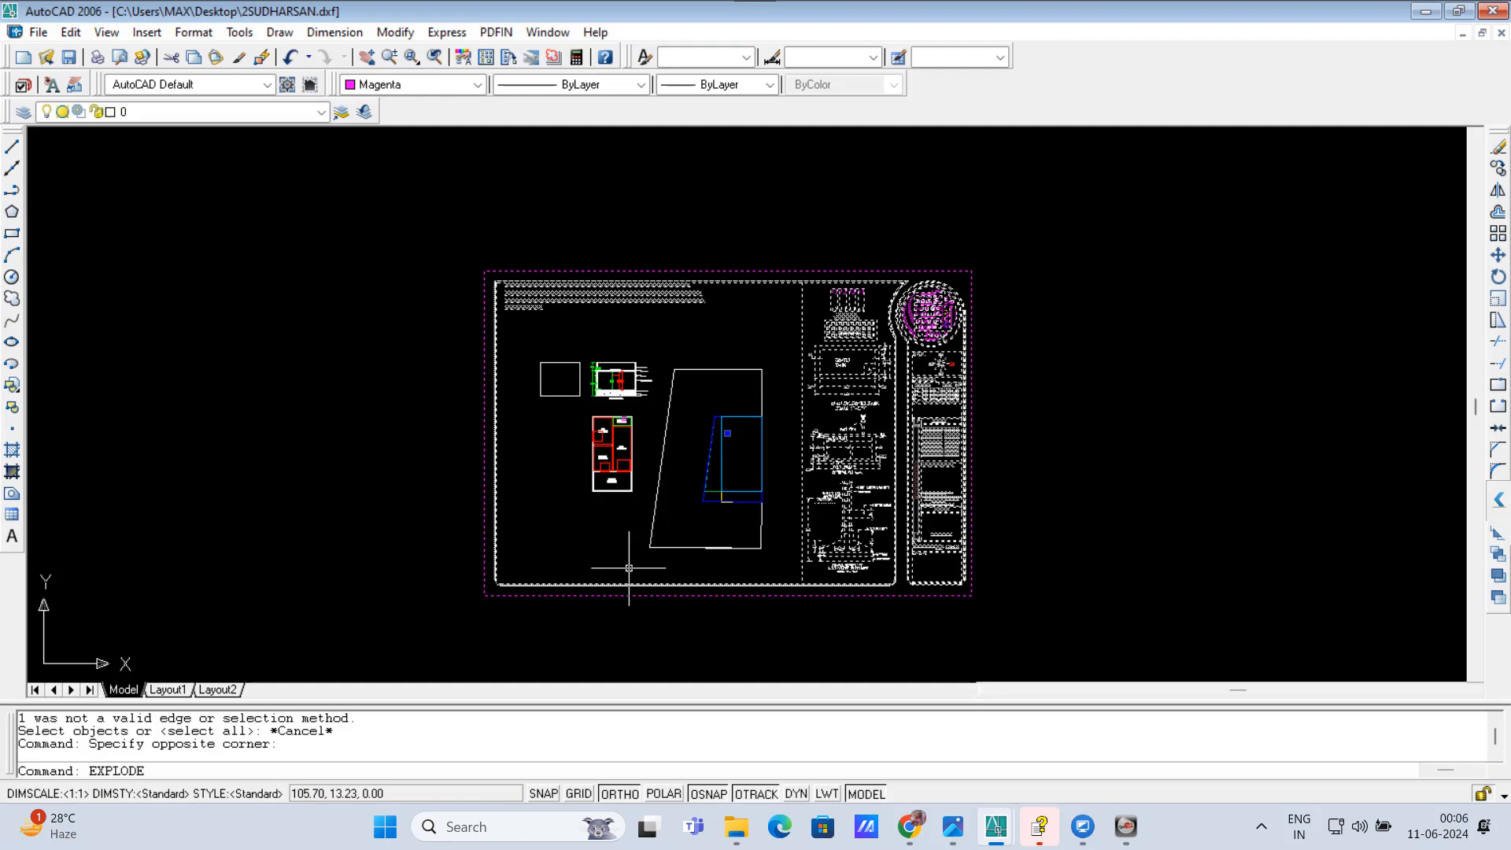
key(Return)
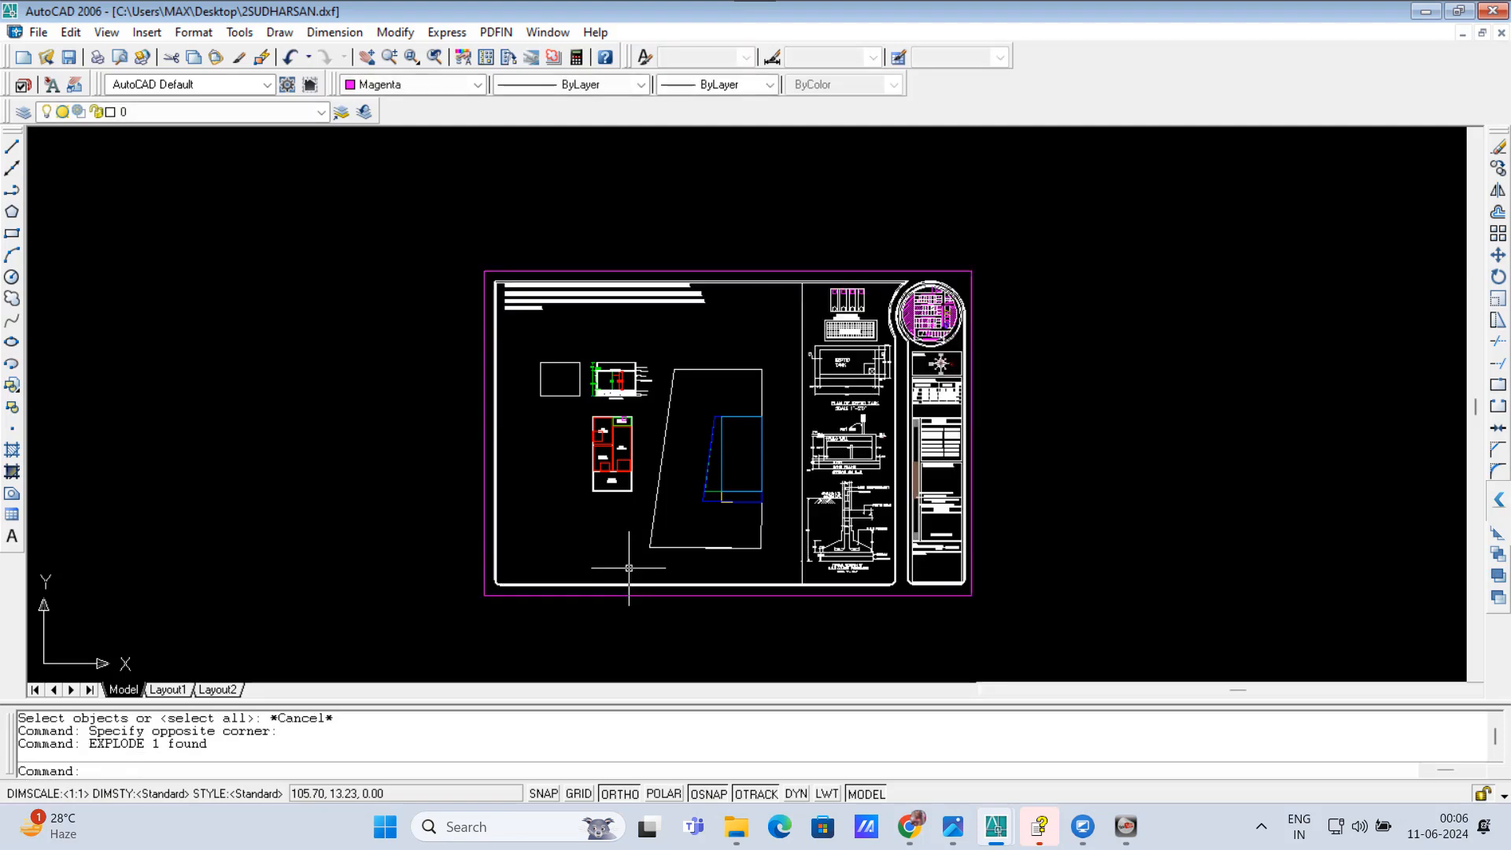
click(543, 596)
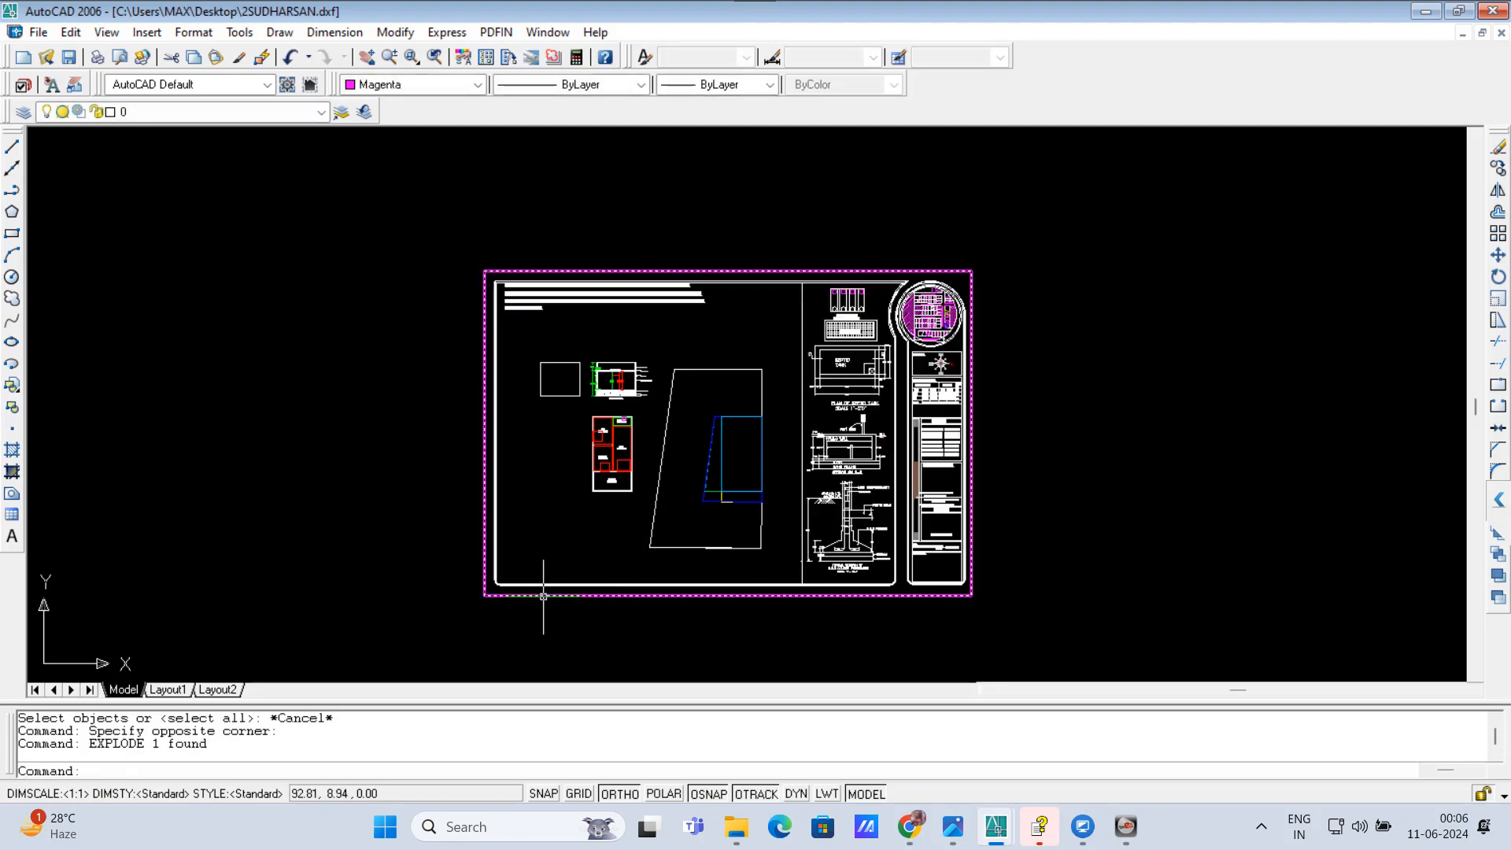
key(Escape)
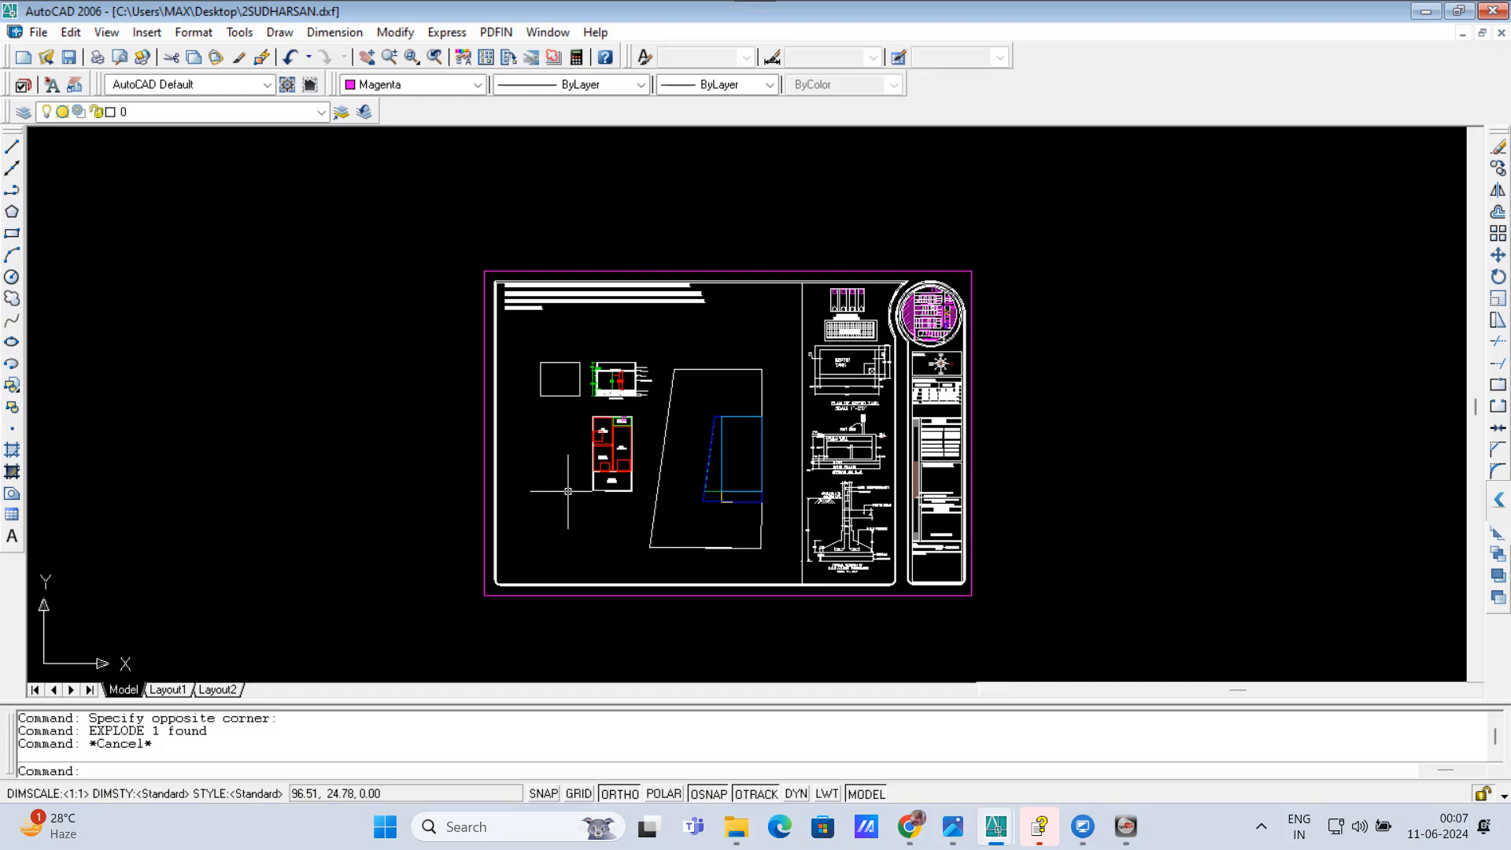
Step: Start the plan information command PNFO and enter 884 as the survey number
text(PNFO)
key(Return)
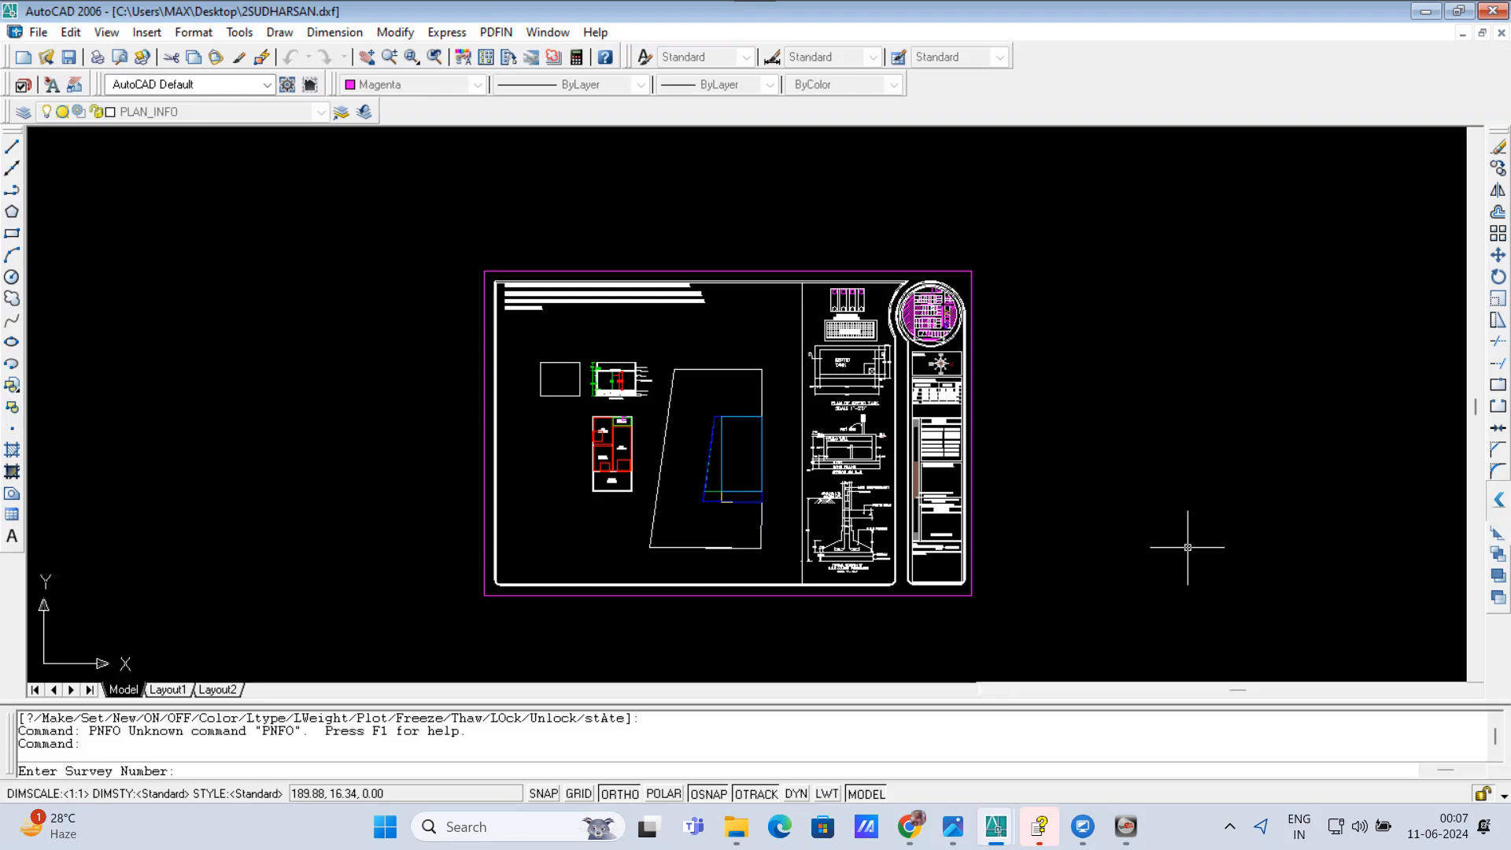
text(884)
key(Return)
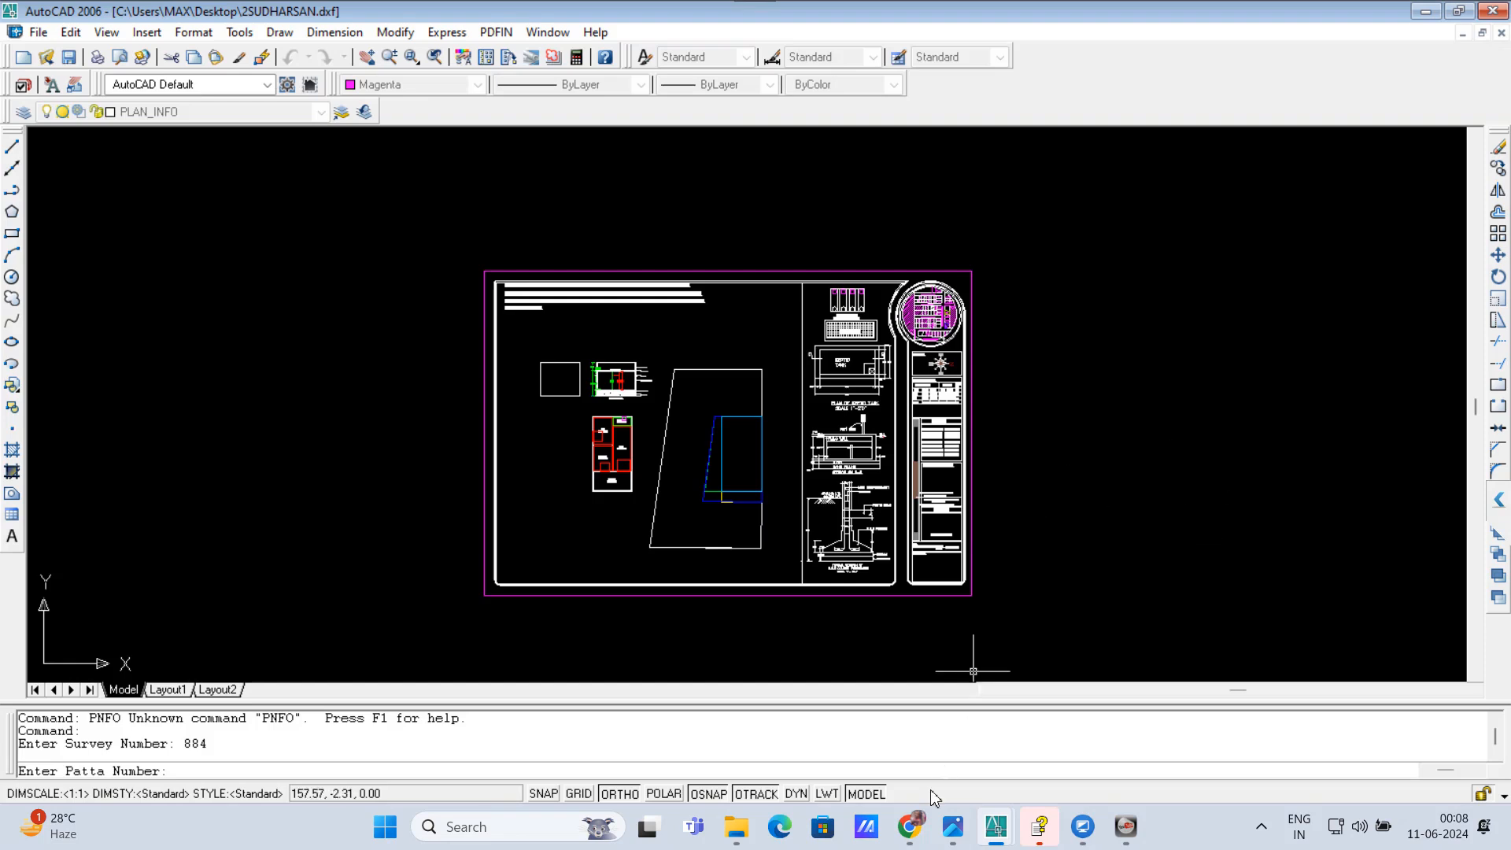
click(909, 827)
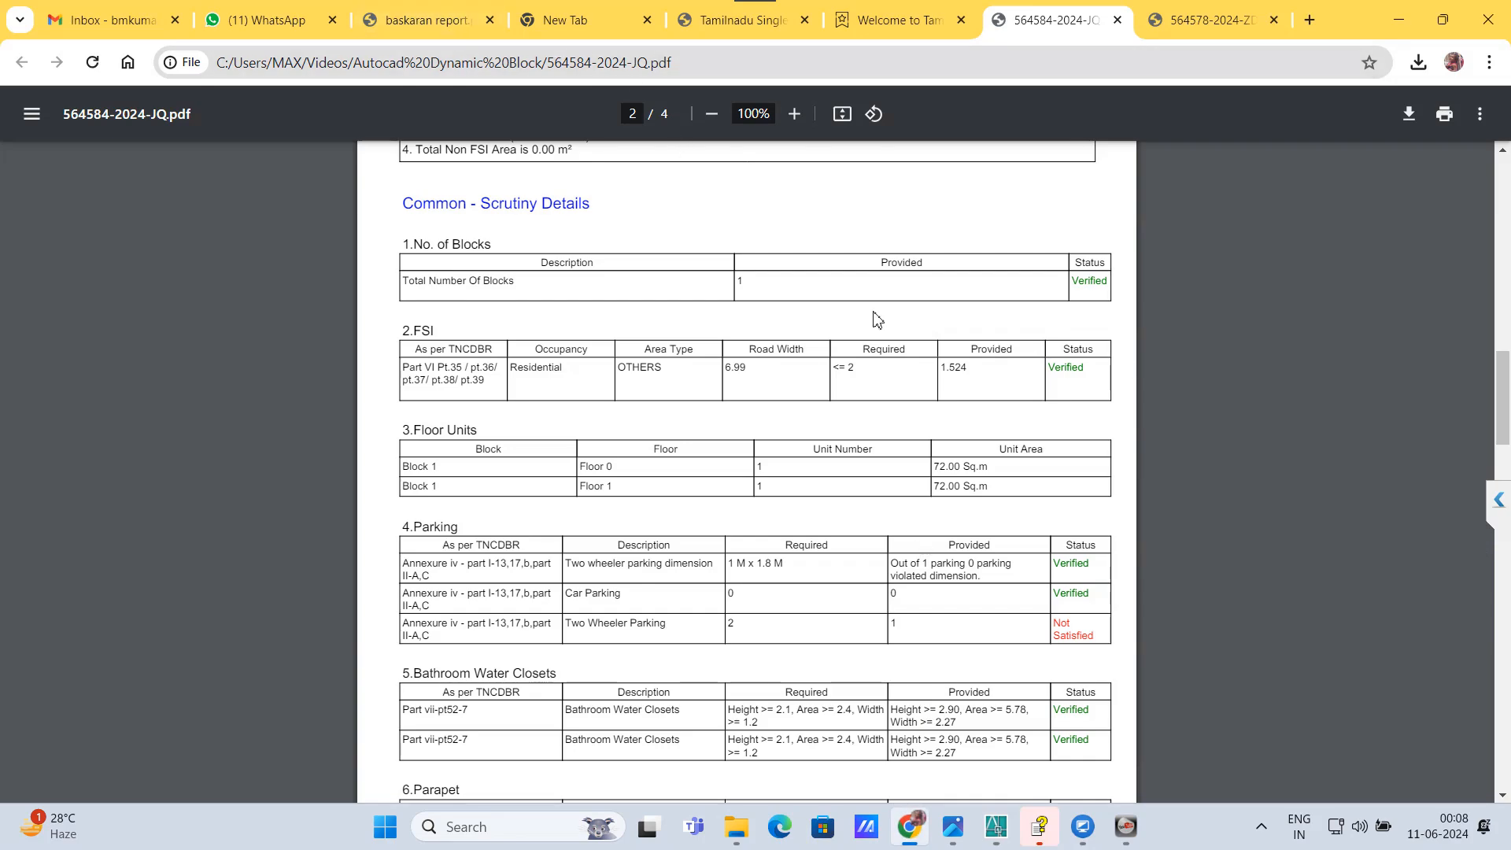
click(1398, 19)
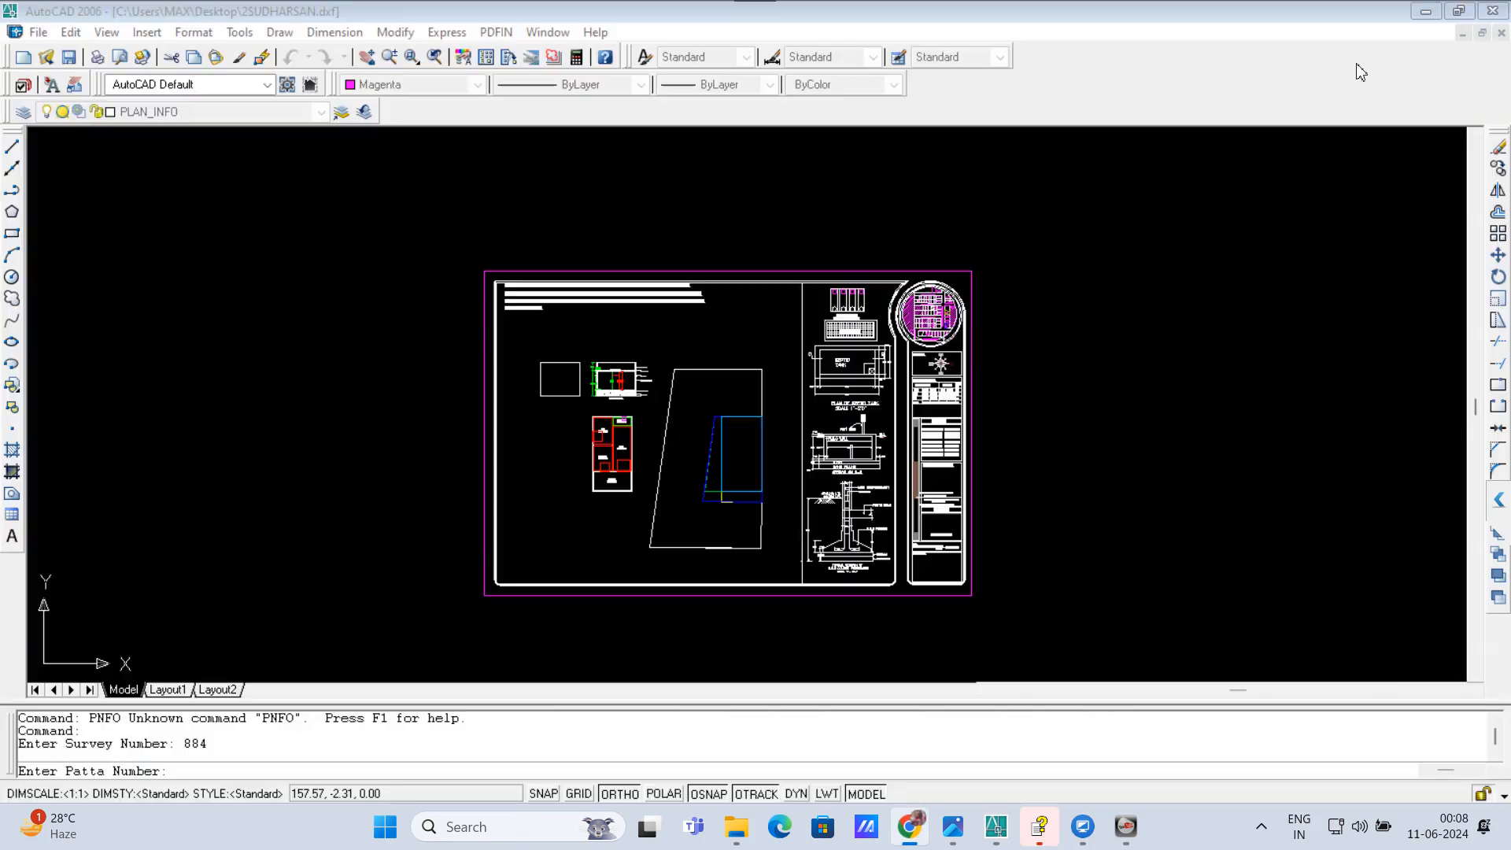
Step: Minimise the drawing, Visual LISP and Help windows and close the file browser to reach the desktop
click(1424, 13)
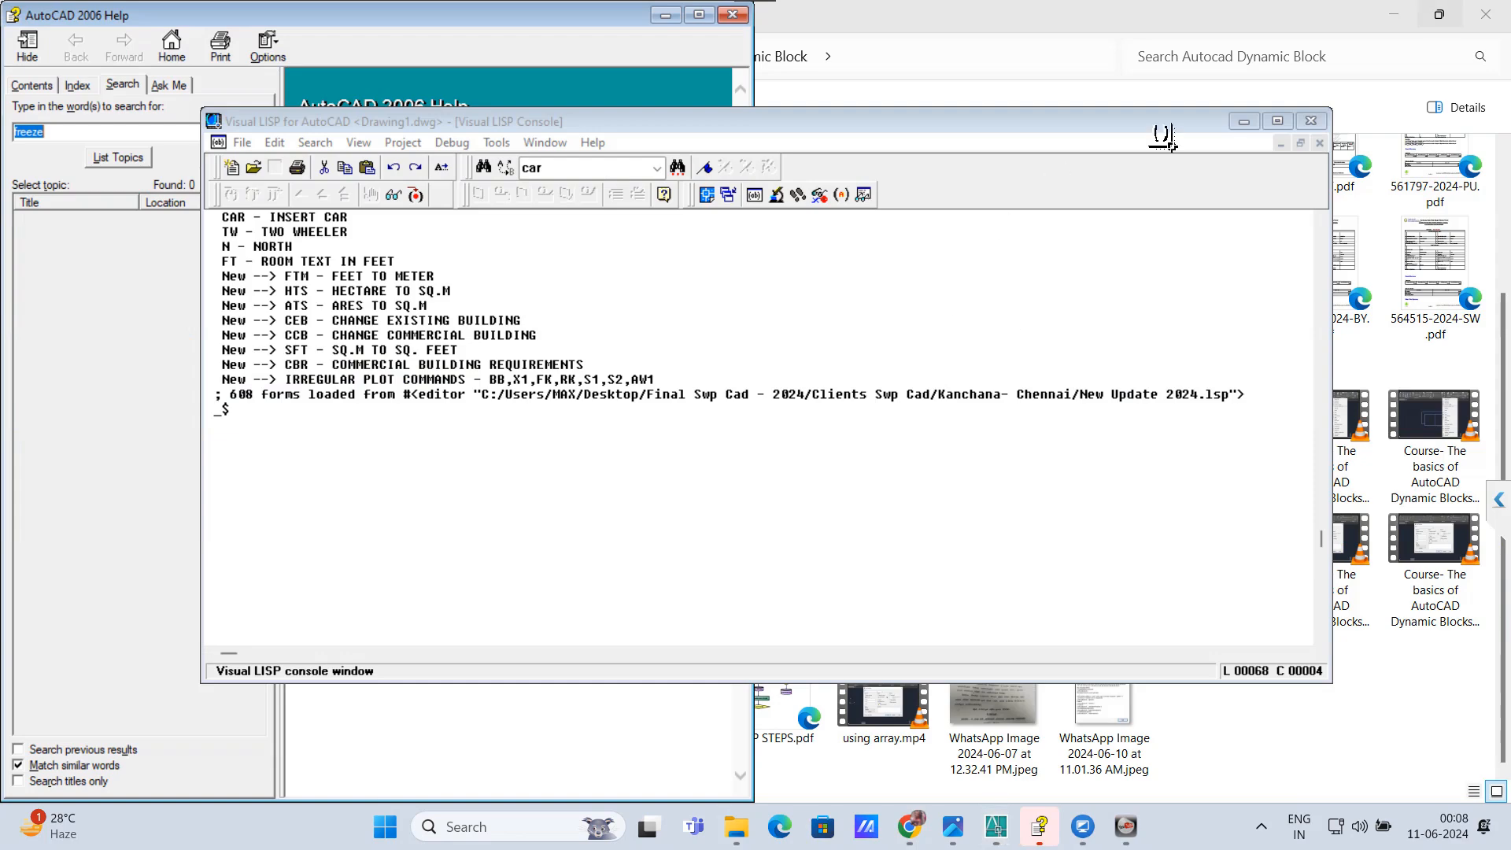
click(1047, 132)
click(1243, 122)
click(665, 15)
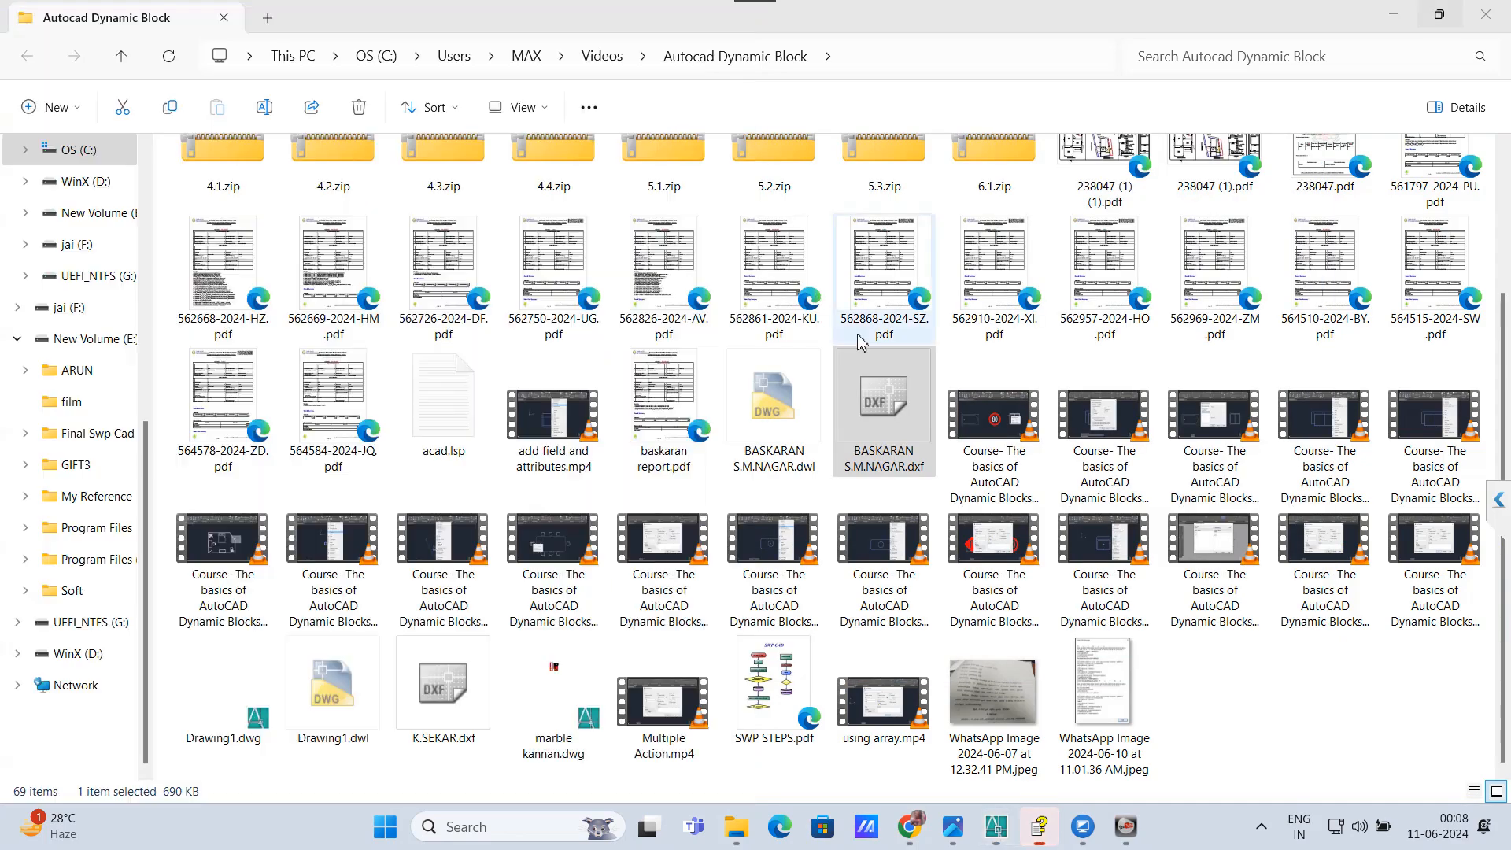
click(1483, 12)
click(1483, 12)
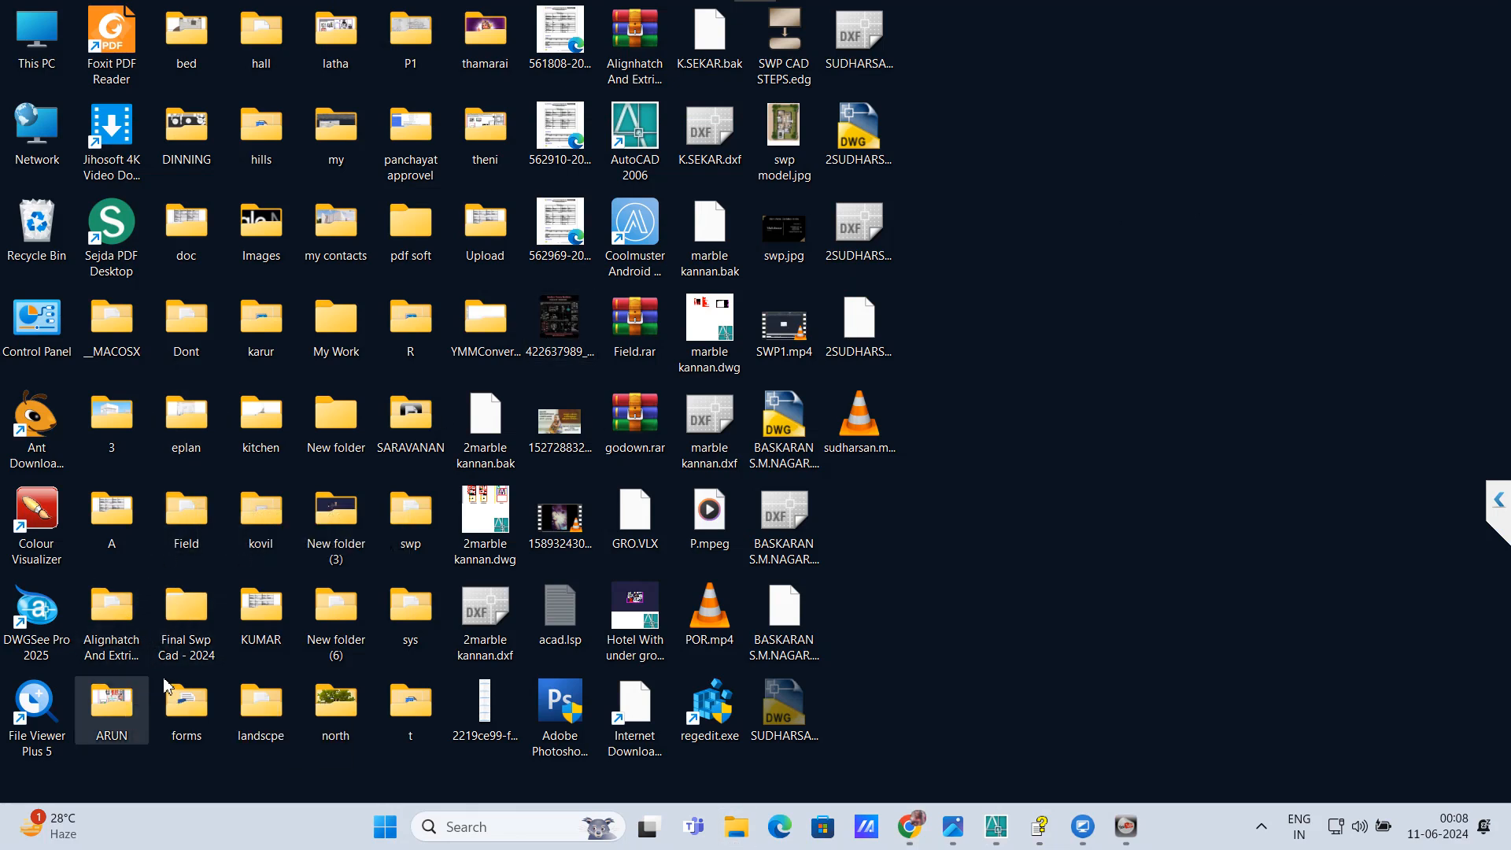
Step: Open Patta.pdf from subfolder 6 of the project folder on the desktop to consult the patta number, then return to AutoCAD
double_click(280, 350)
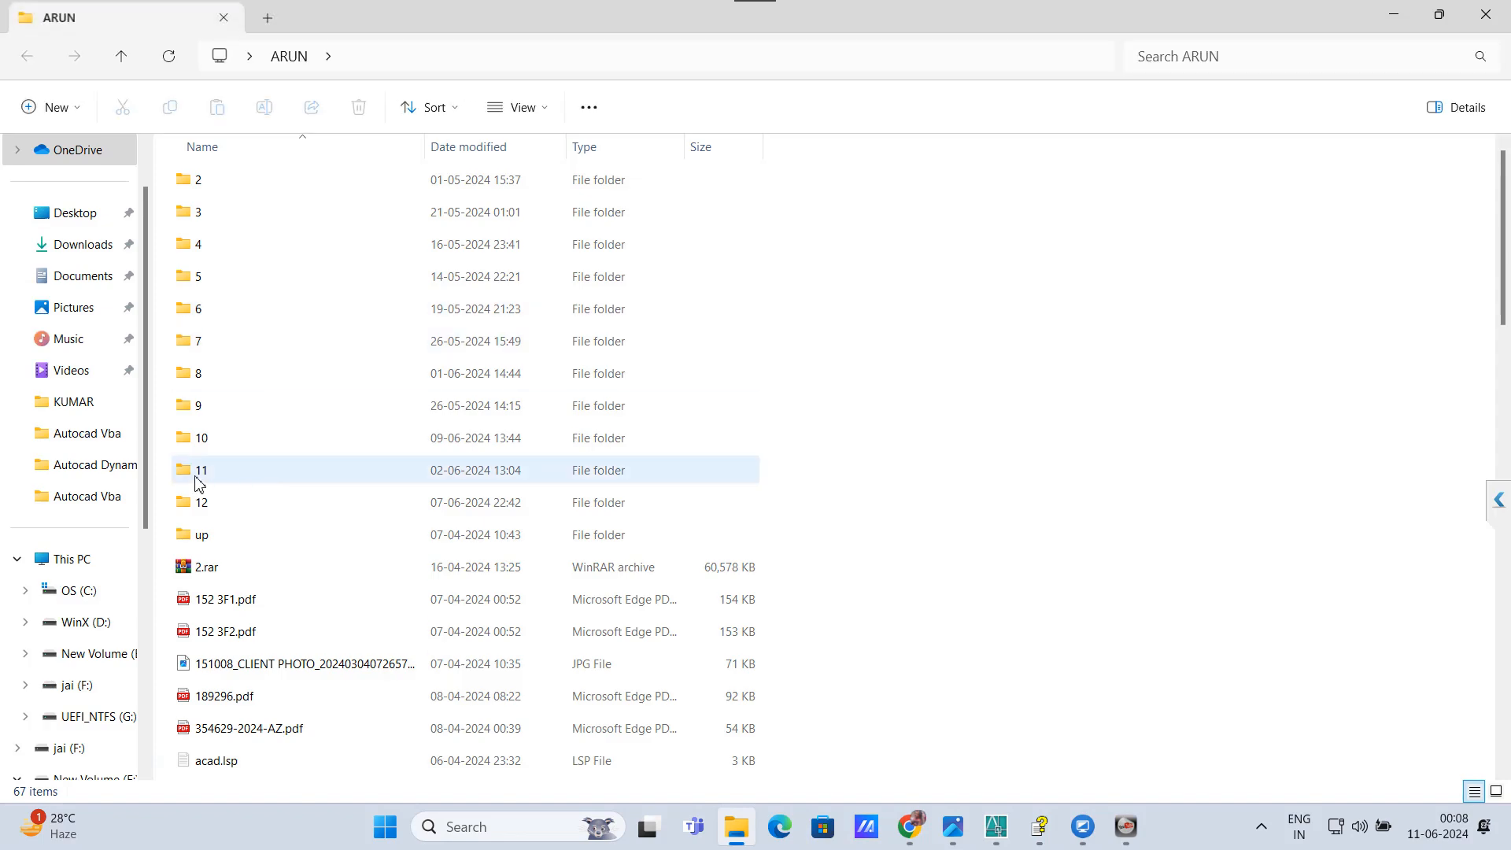
double_click(194, 309)
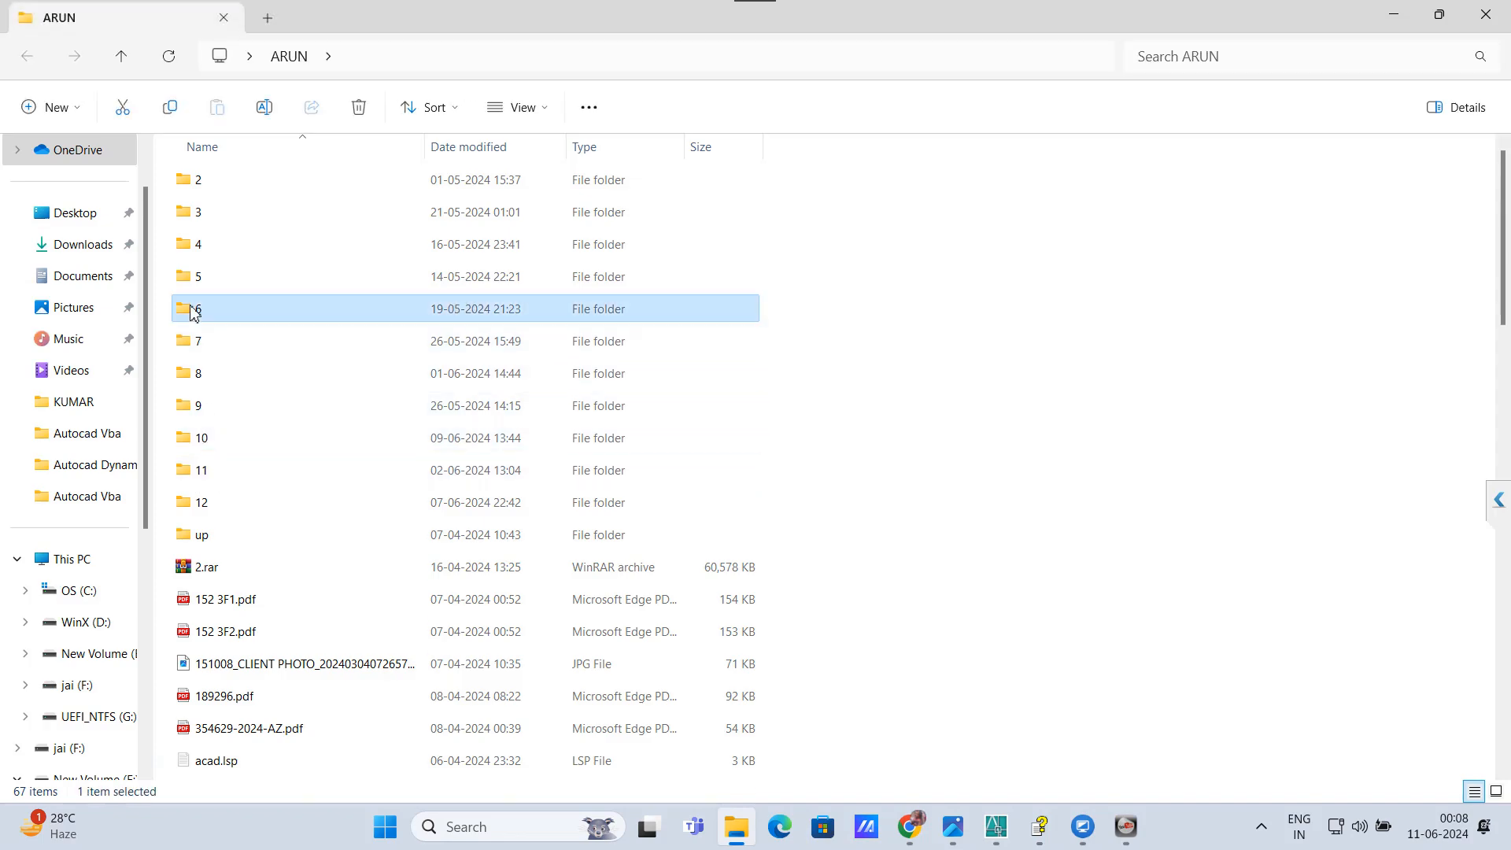
scroll(236, 366, down, 2)
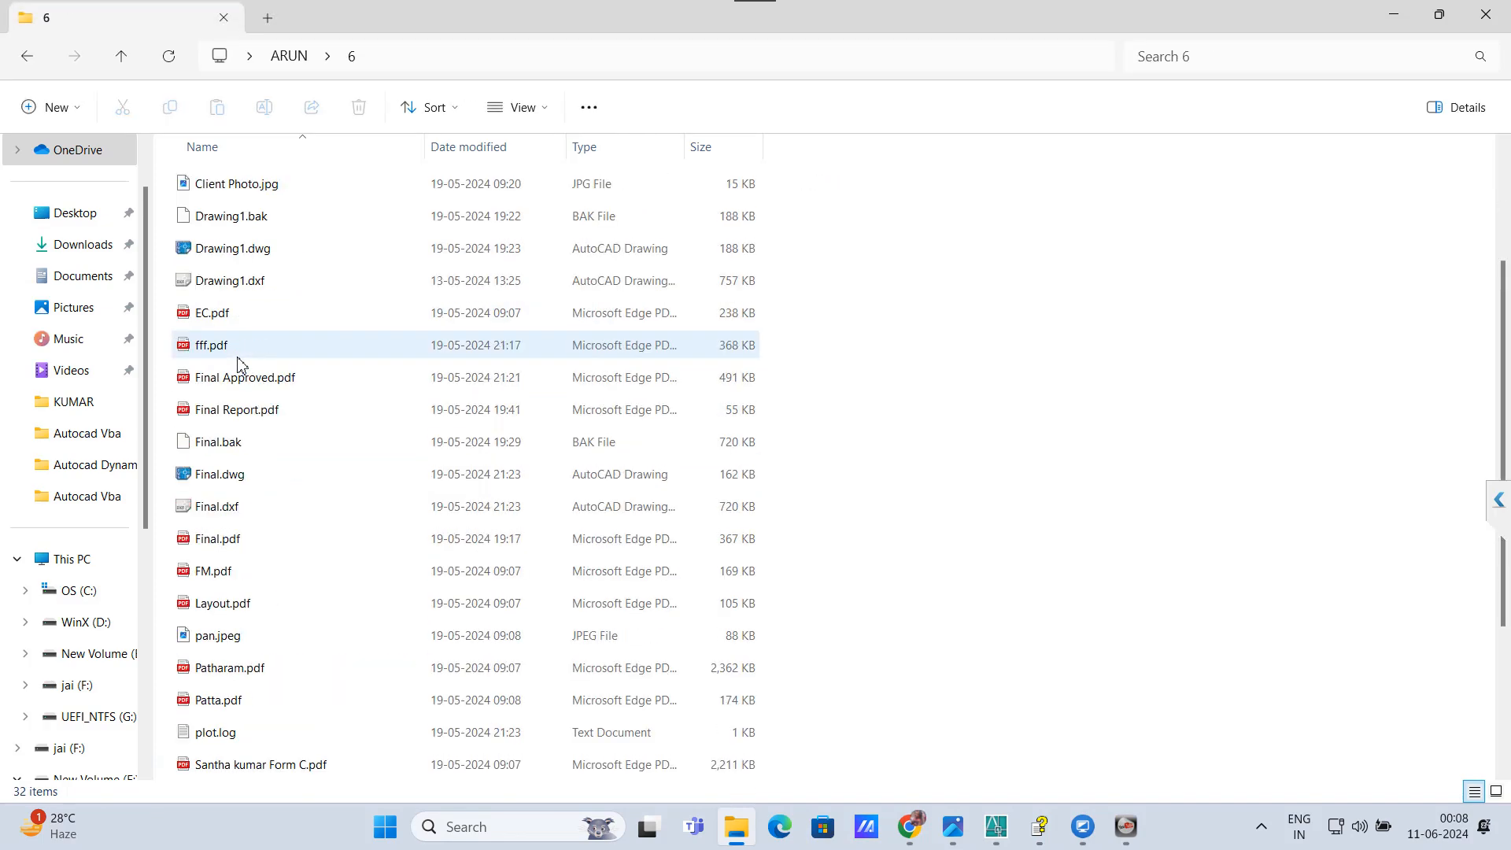
click(213, 701)
double_click(212, 703)
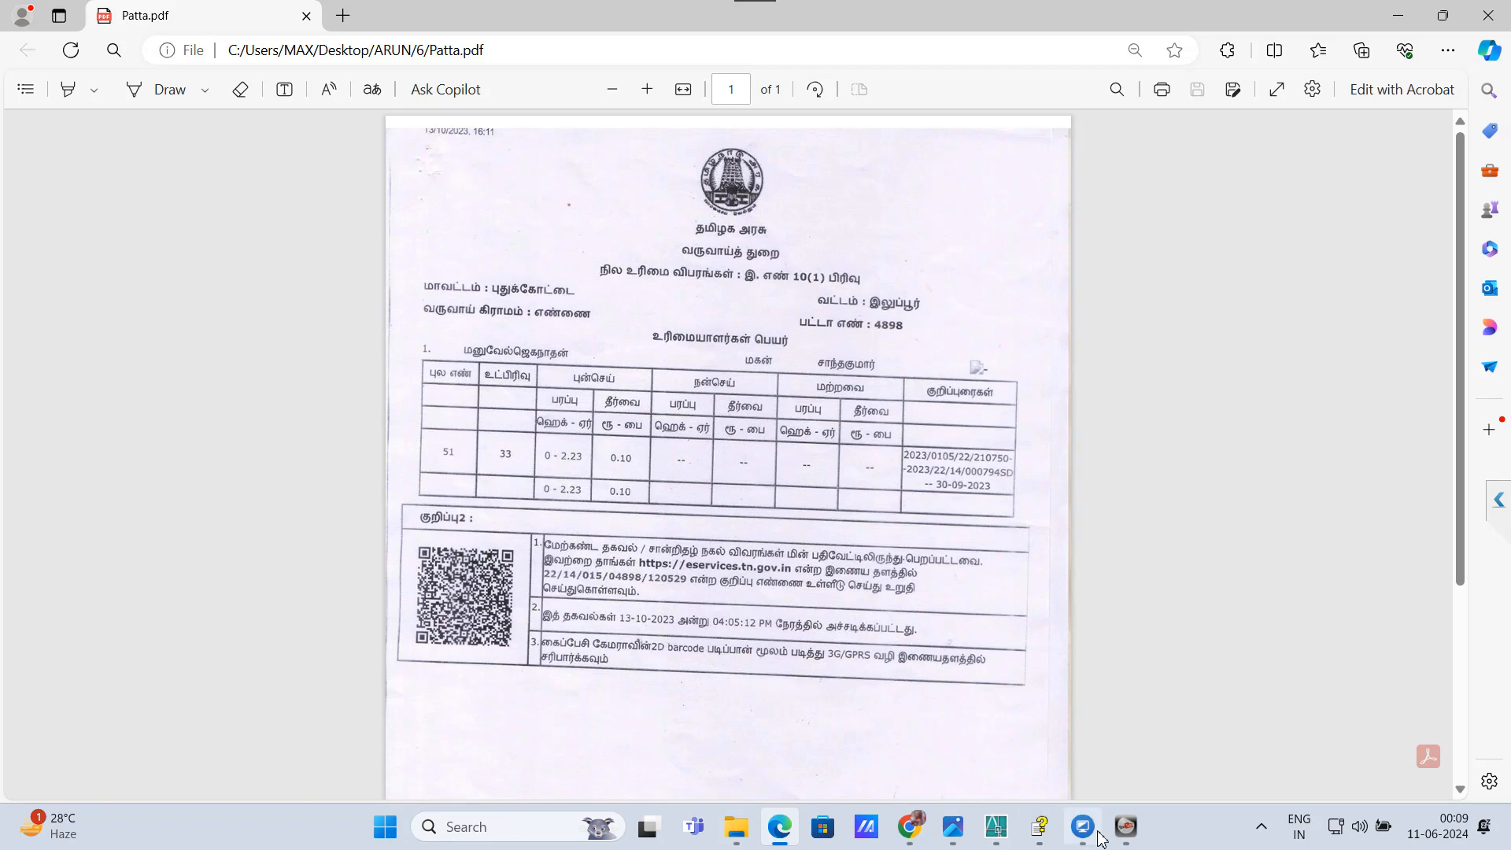
click(1126, 834)
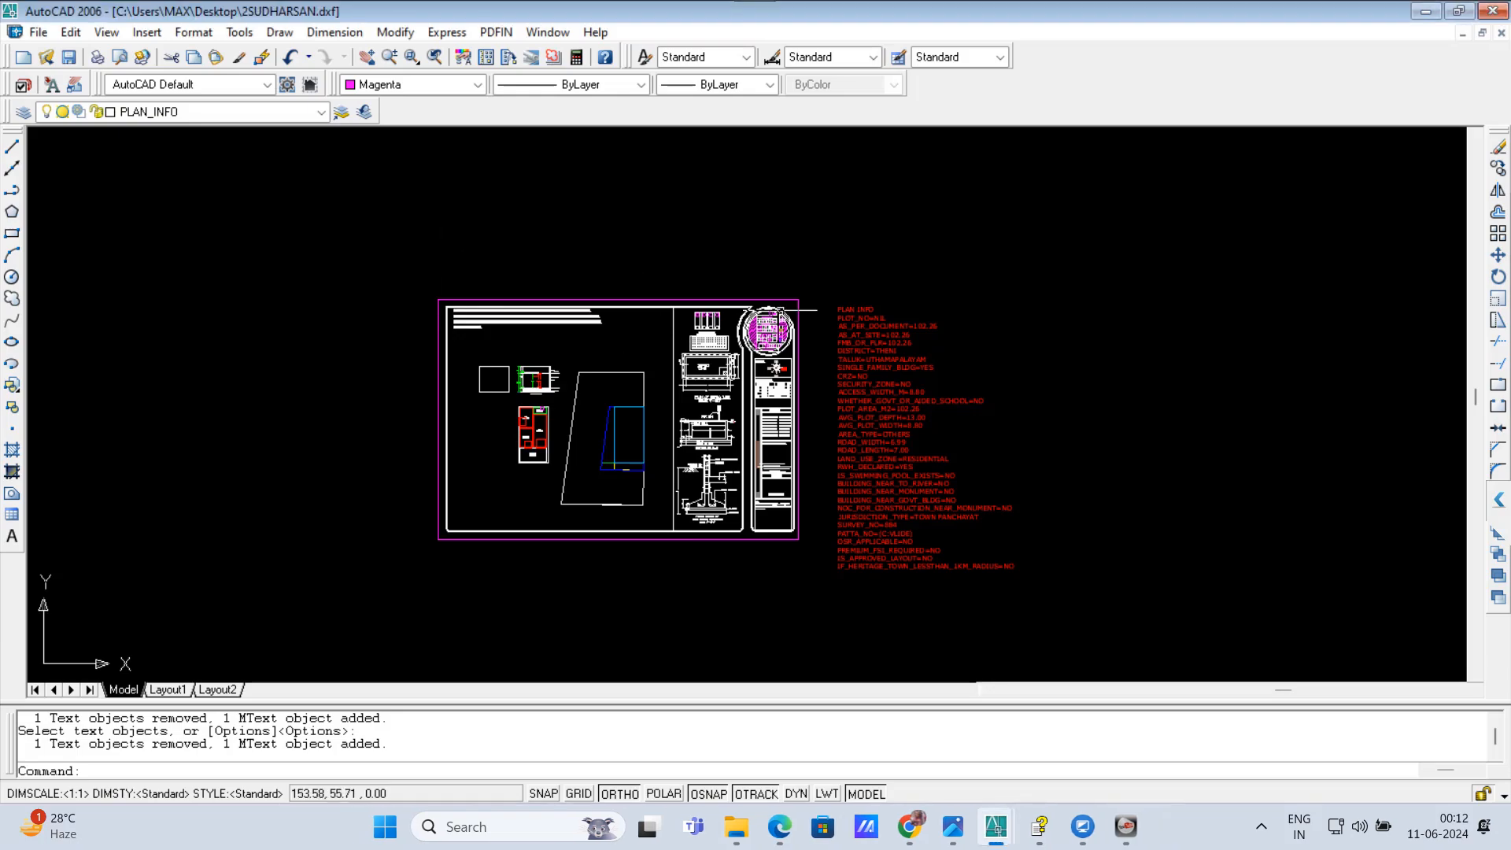
Step: Examine the drawings inside the title sheet and the plan information list beside it
scroll(432, 446, up, 3)
scroll(520, 442, up, 9)
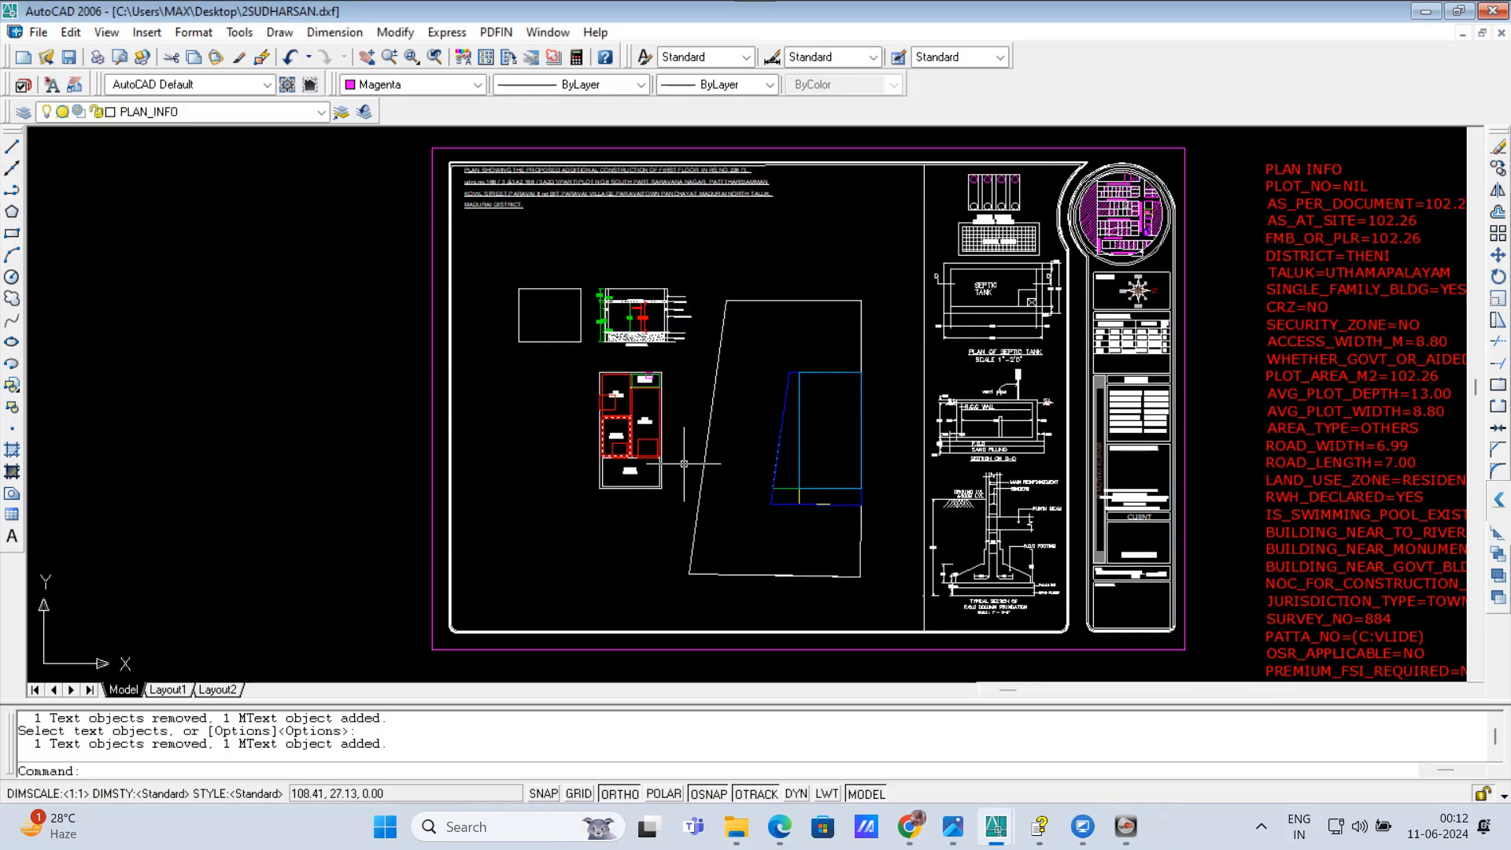
scroll(611, 467, down, 4)
scroll(645, 516, up, 1)
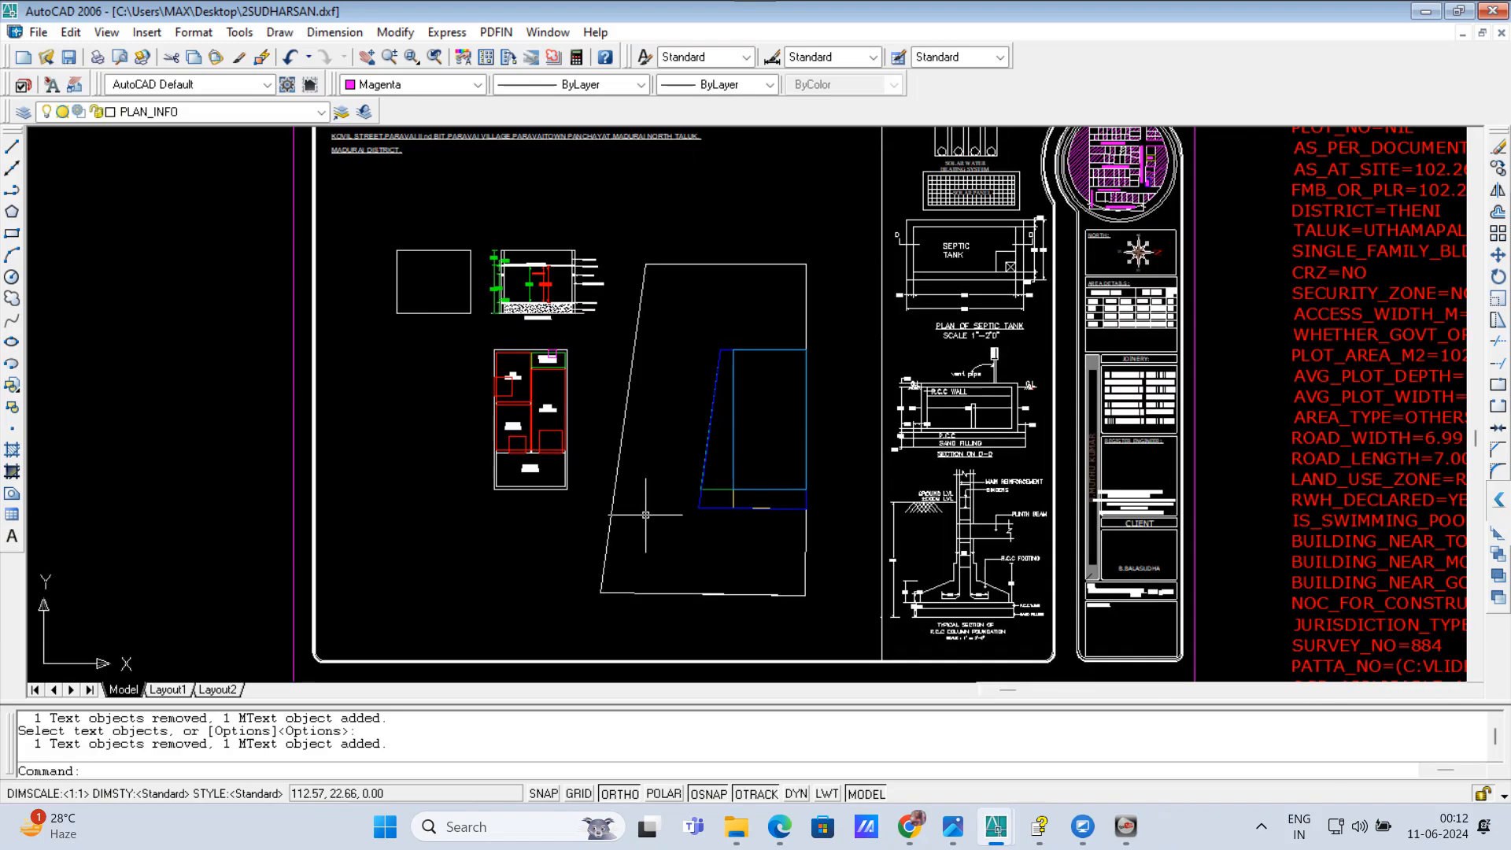
scroll(645, 516, down, 3)
scroll(420, 387, up, 1)
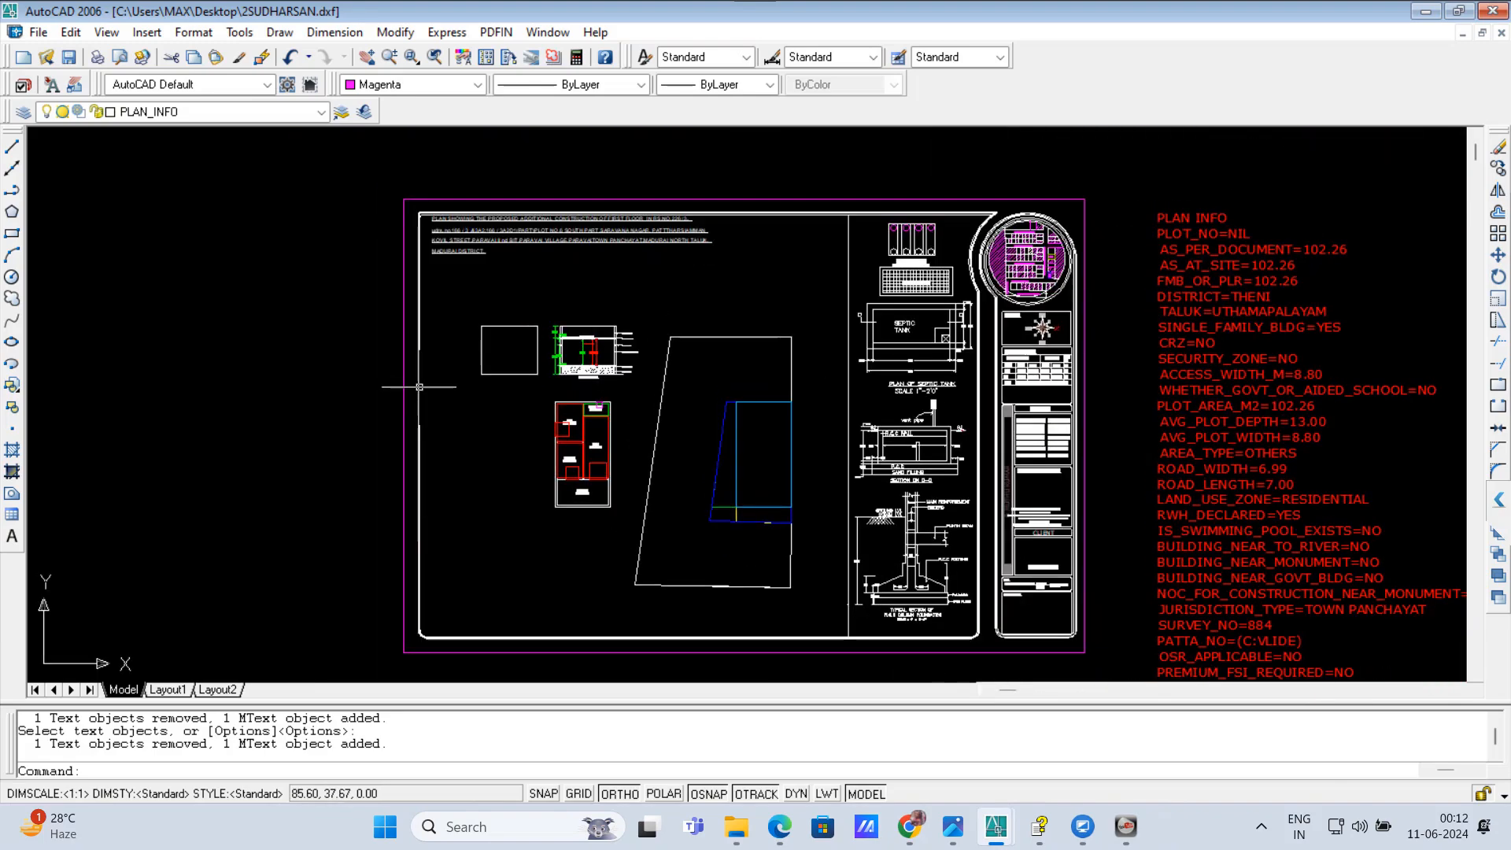
scroll(574, 328, up, 1)
scroll(693, 456, down, 1)
scroll(690, 502, up, 2)
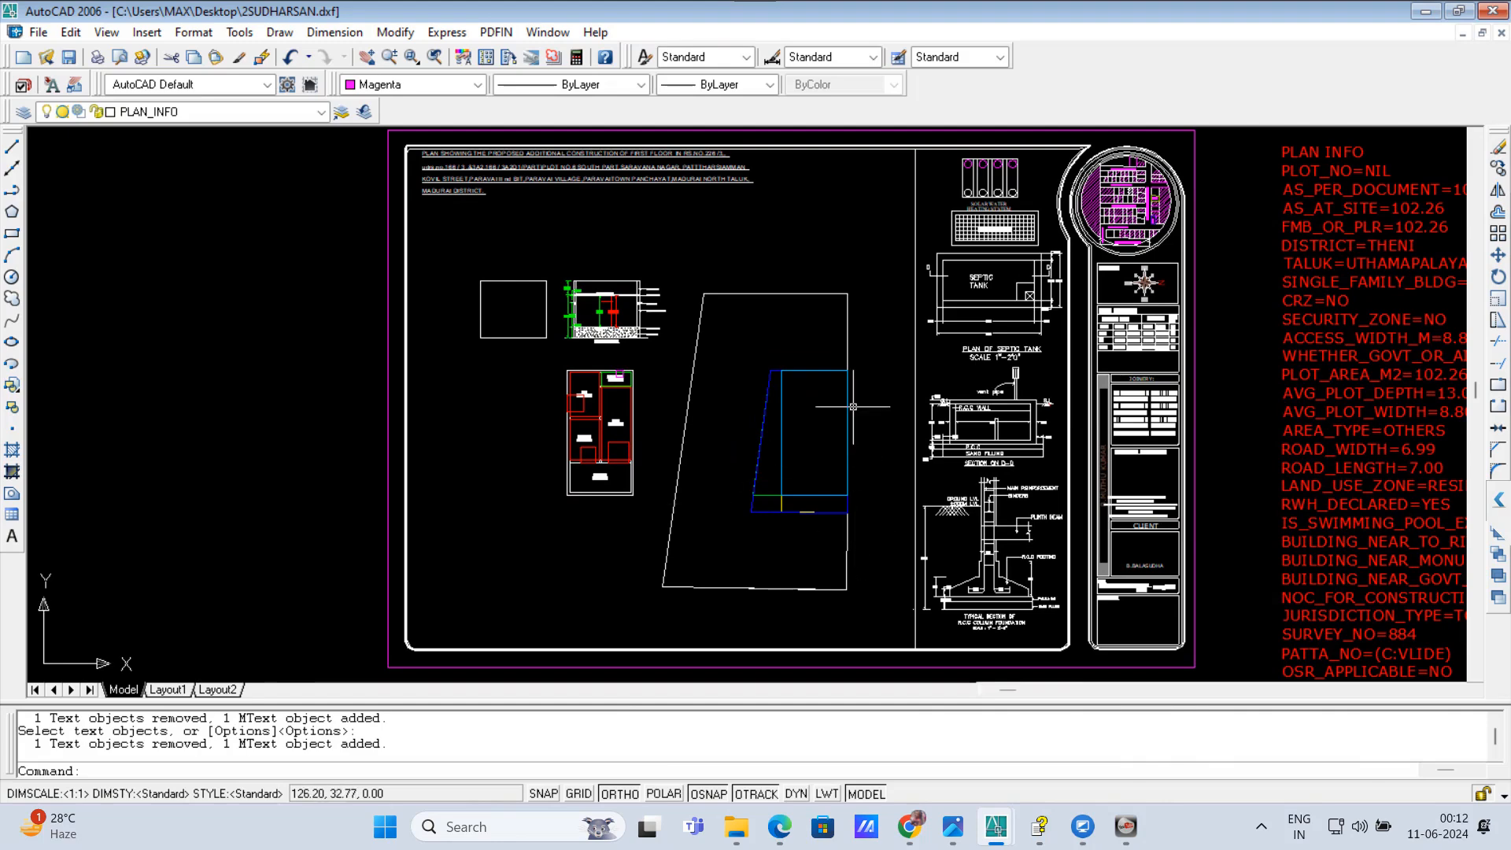
scroll(857, 561, down, 1)
scroll(799, 564, up, 2)
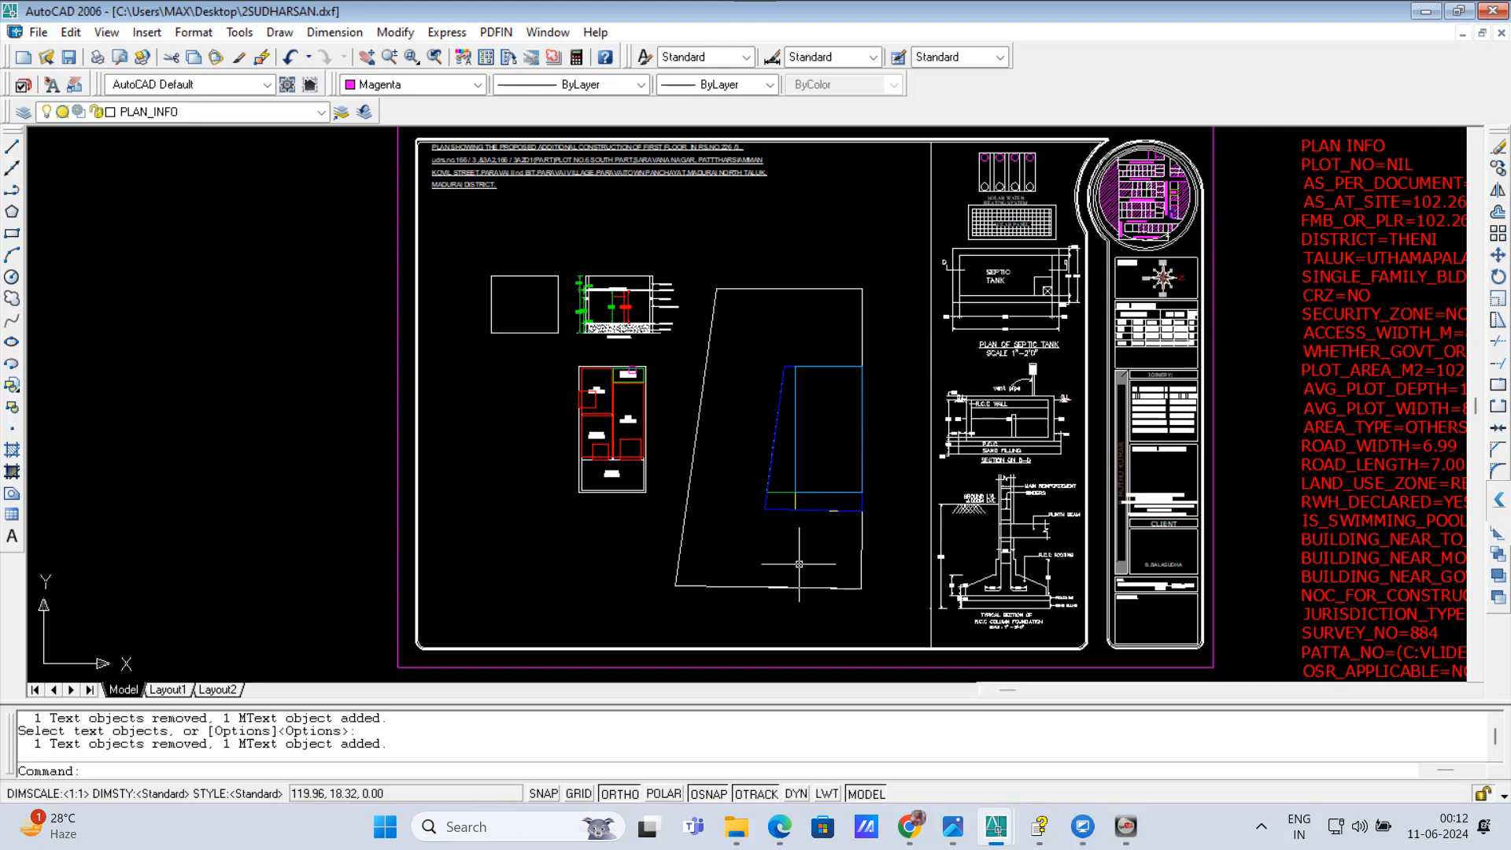
click(875, 620)
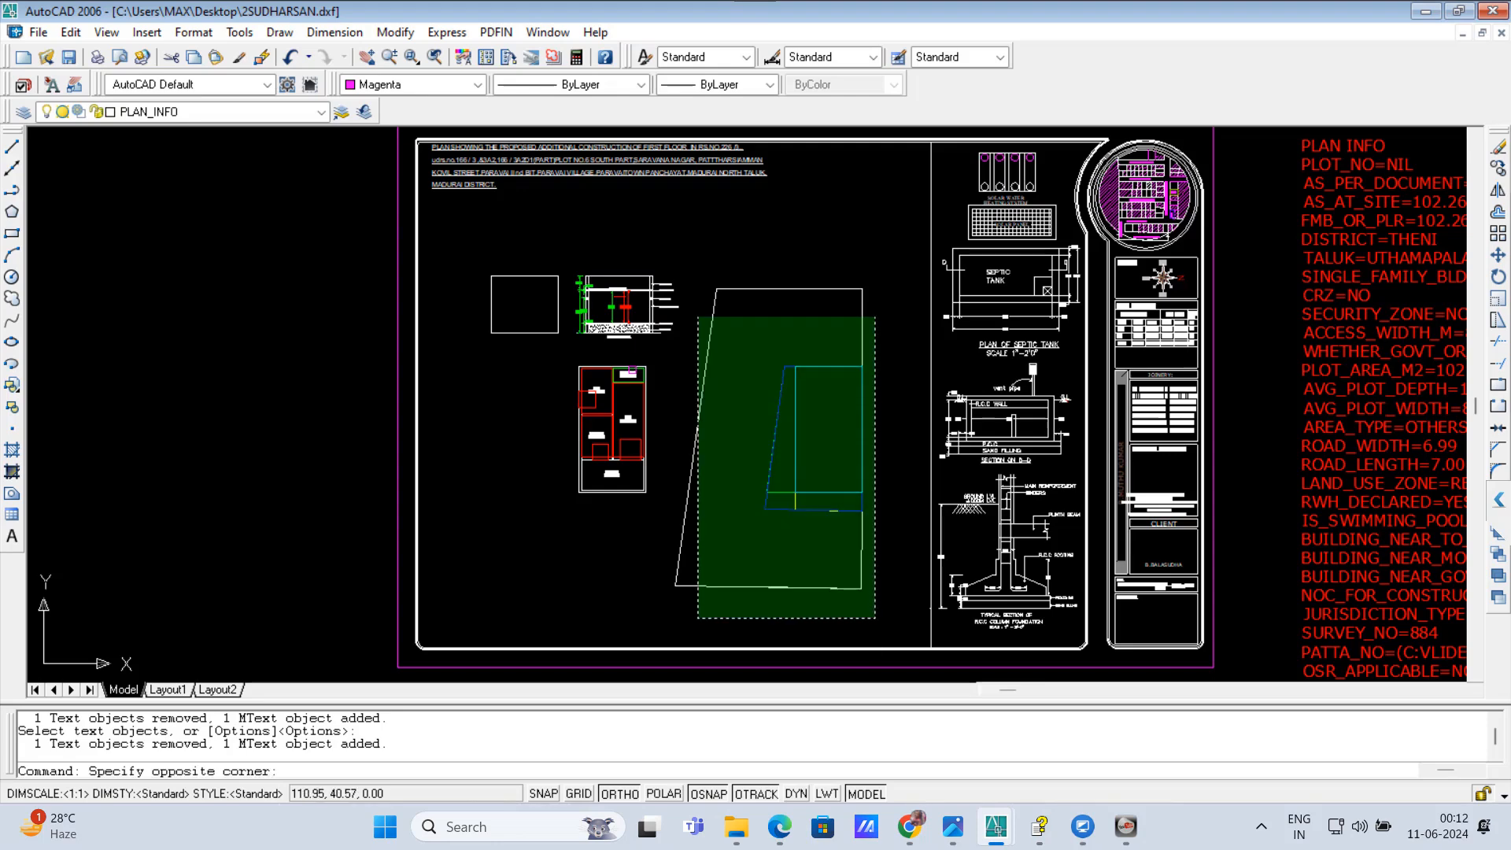
click(690, 262)
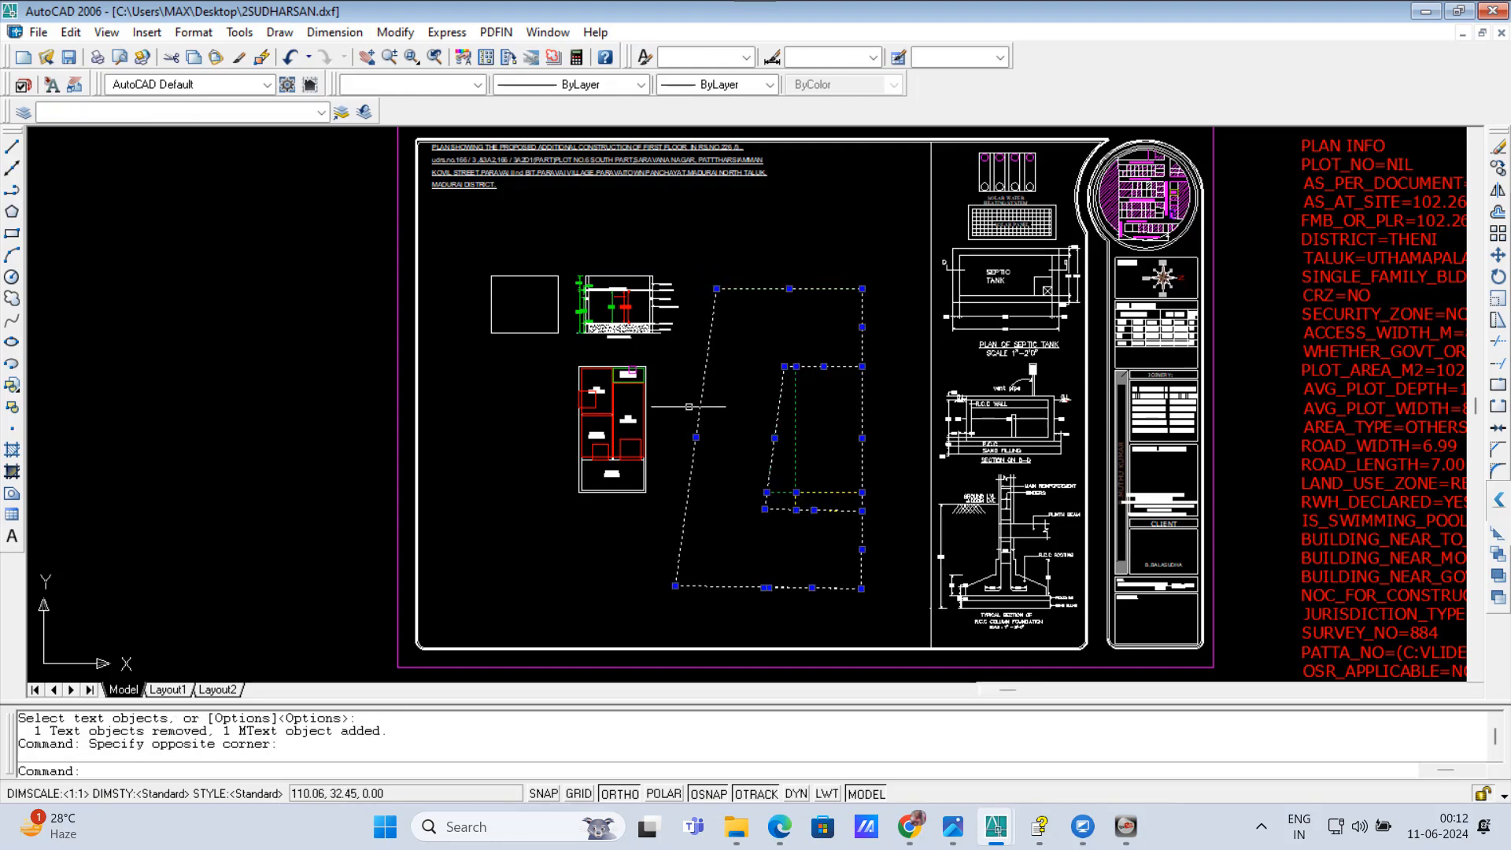
key(Escape)
key(Escape)
Step: Run the parking check command PPA and go through its messages on dwelling units, parking requirement and floor area
scroll(669, 402, down, 3)
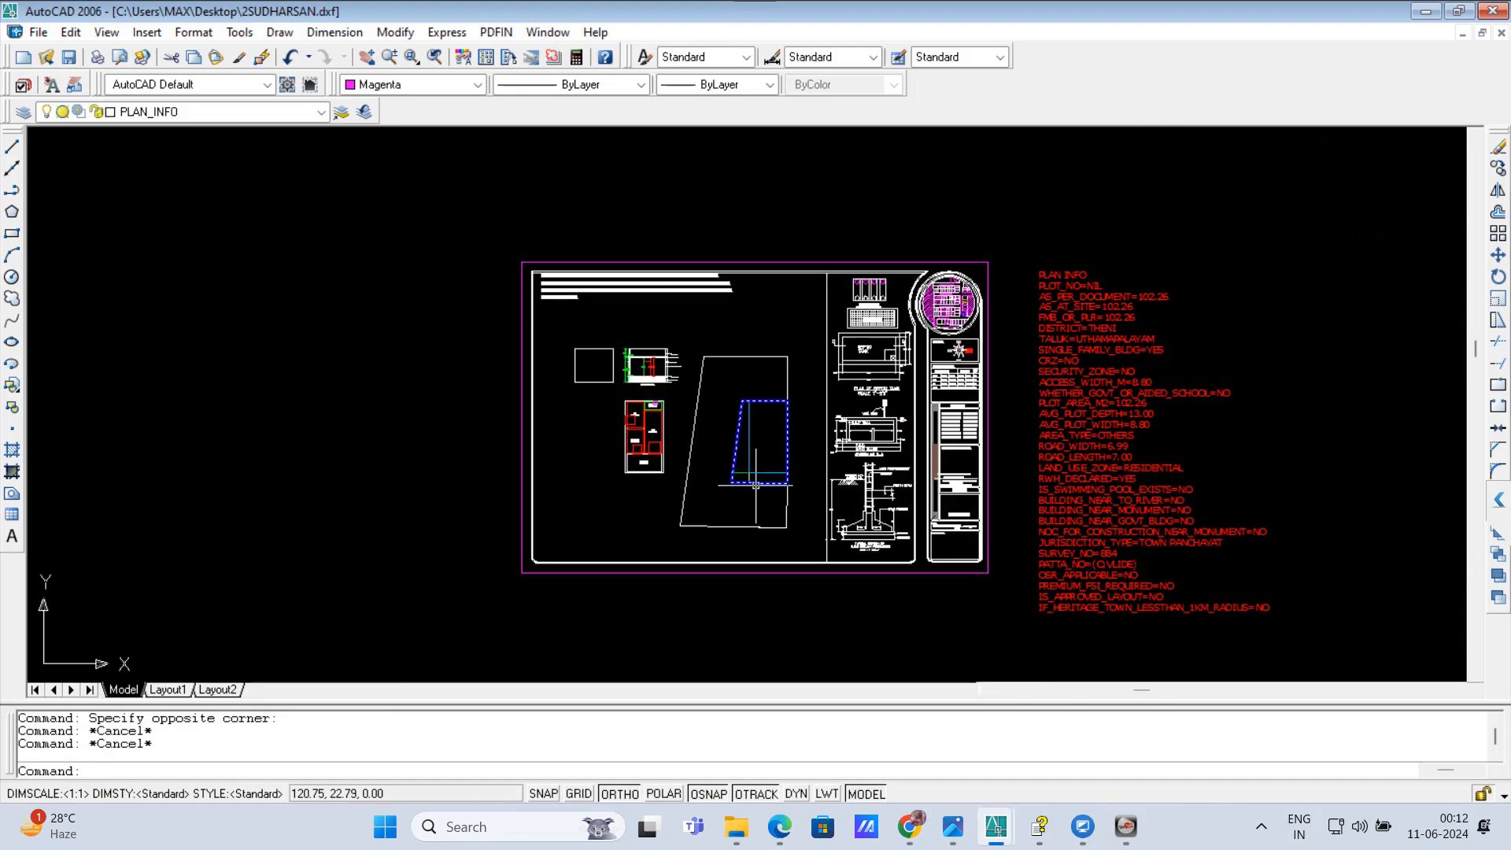
scroll(755, 485, up, 3)
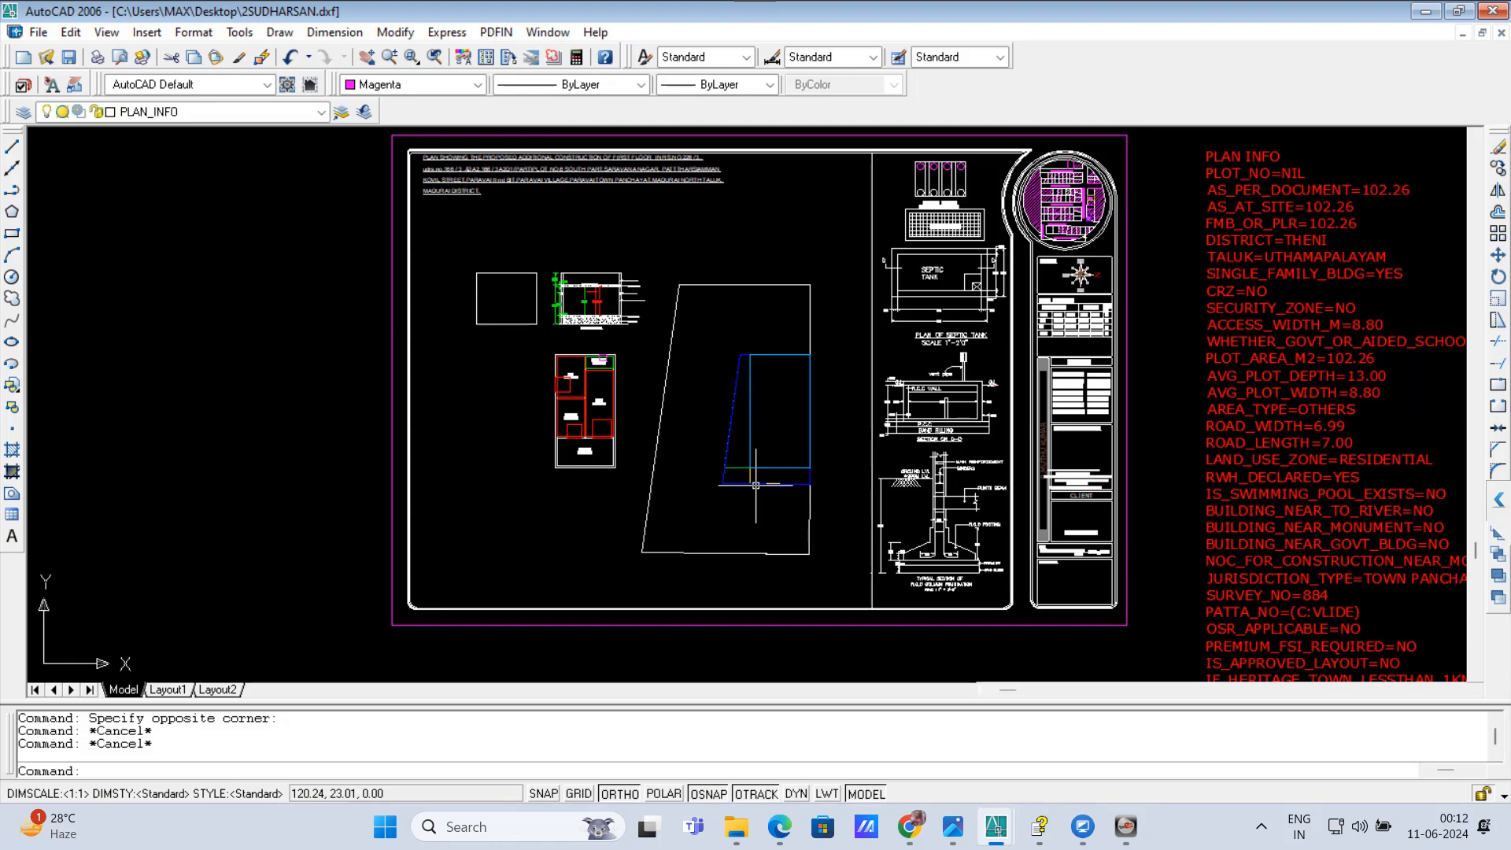
text(CP)
key(BackSpace)
key(BackSpace)
text(TE)
key(BackSpace)
key(BackSpace)
text(A)
text(FFA)
key(Return)
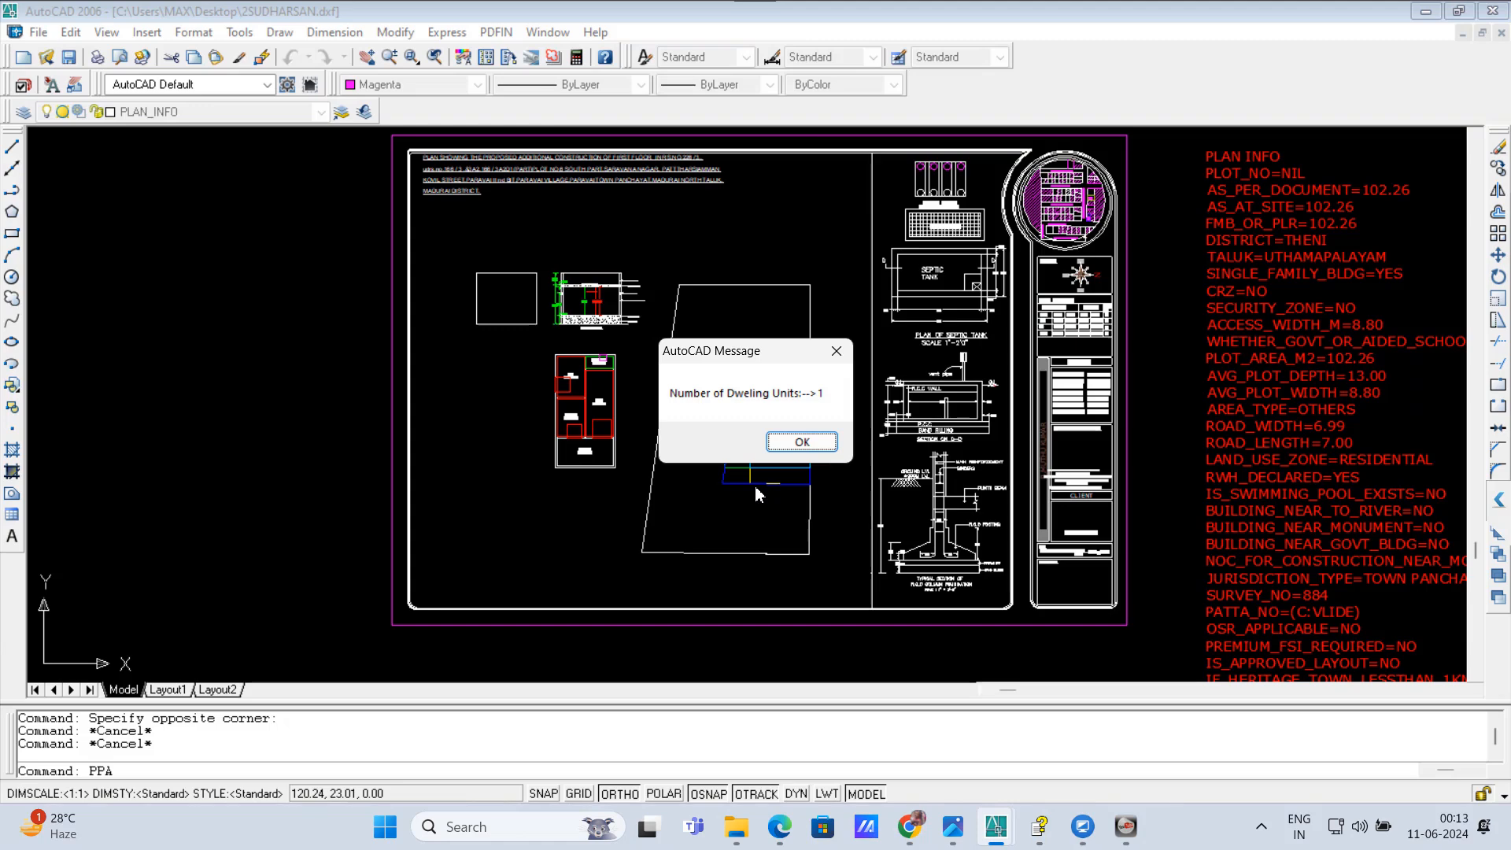
click(811, 446)
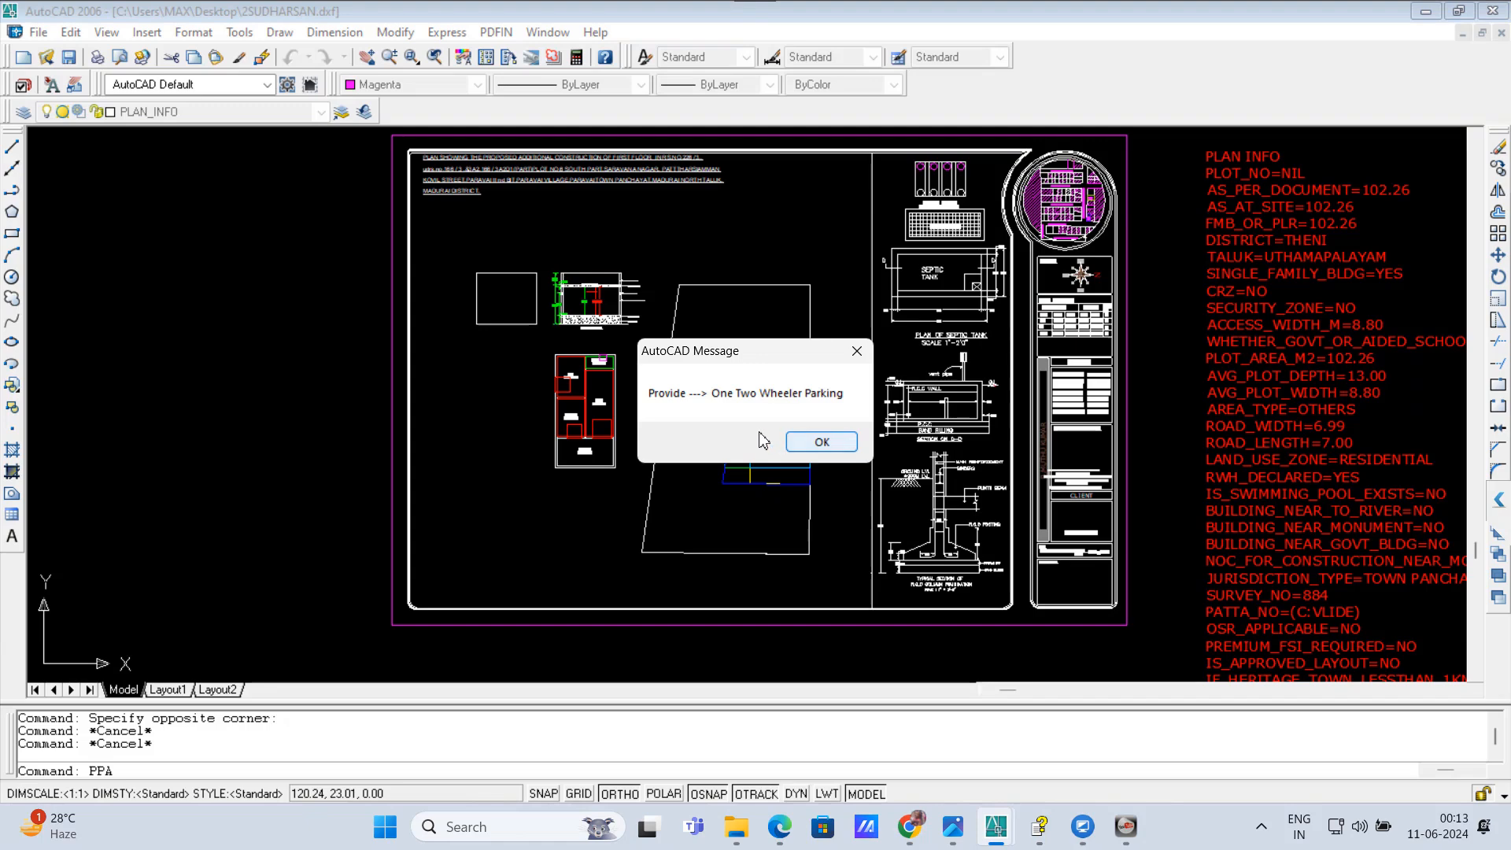
click(818, 446)
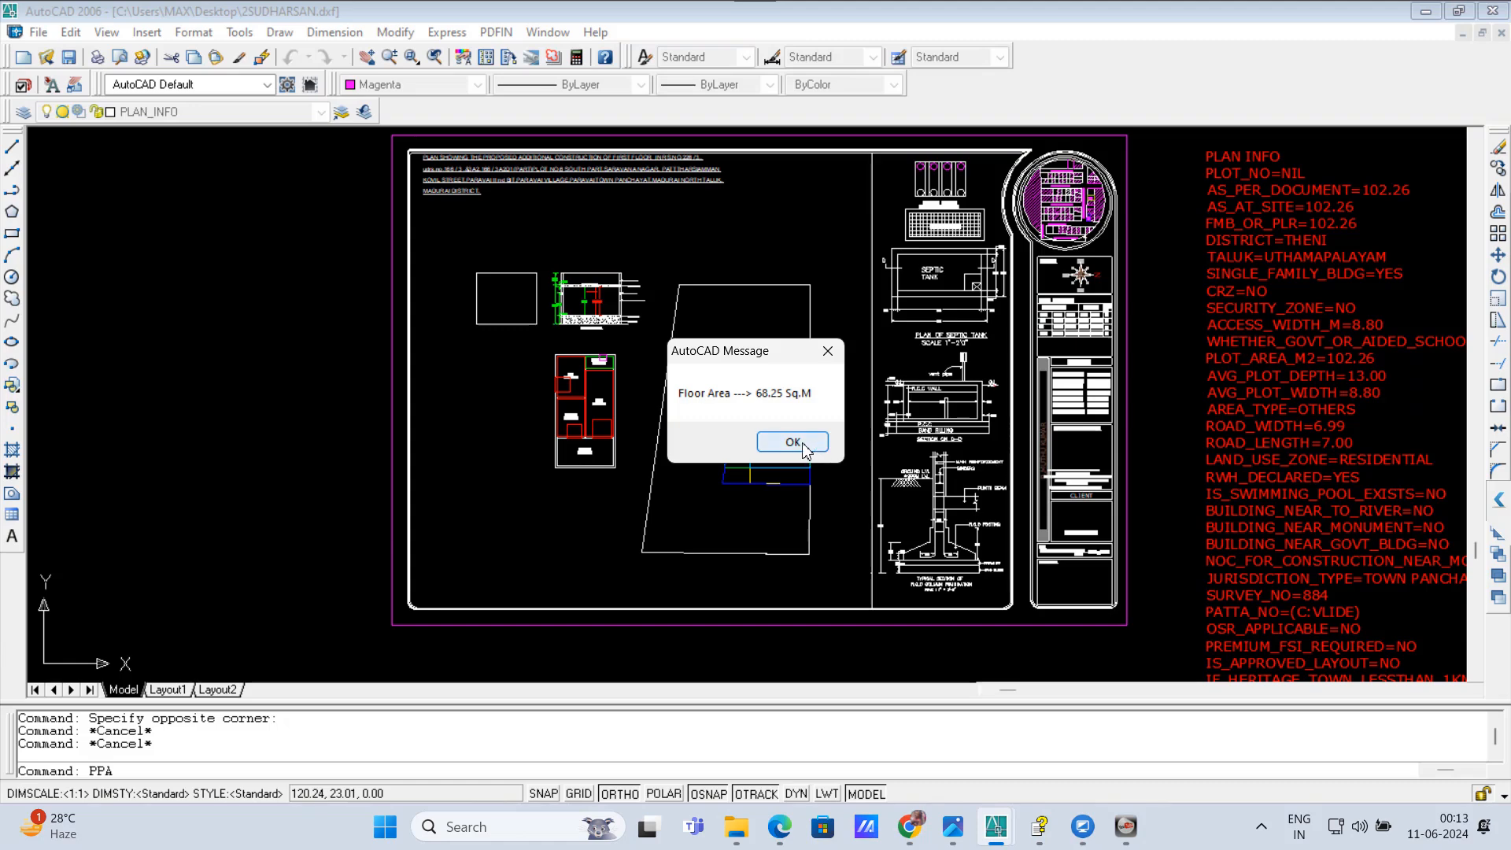
click(804, 449)
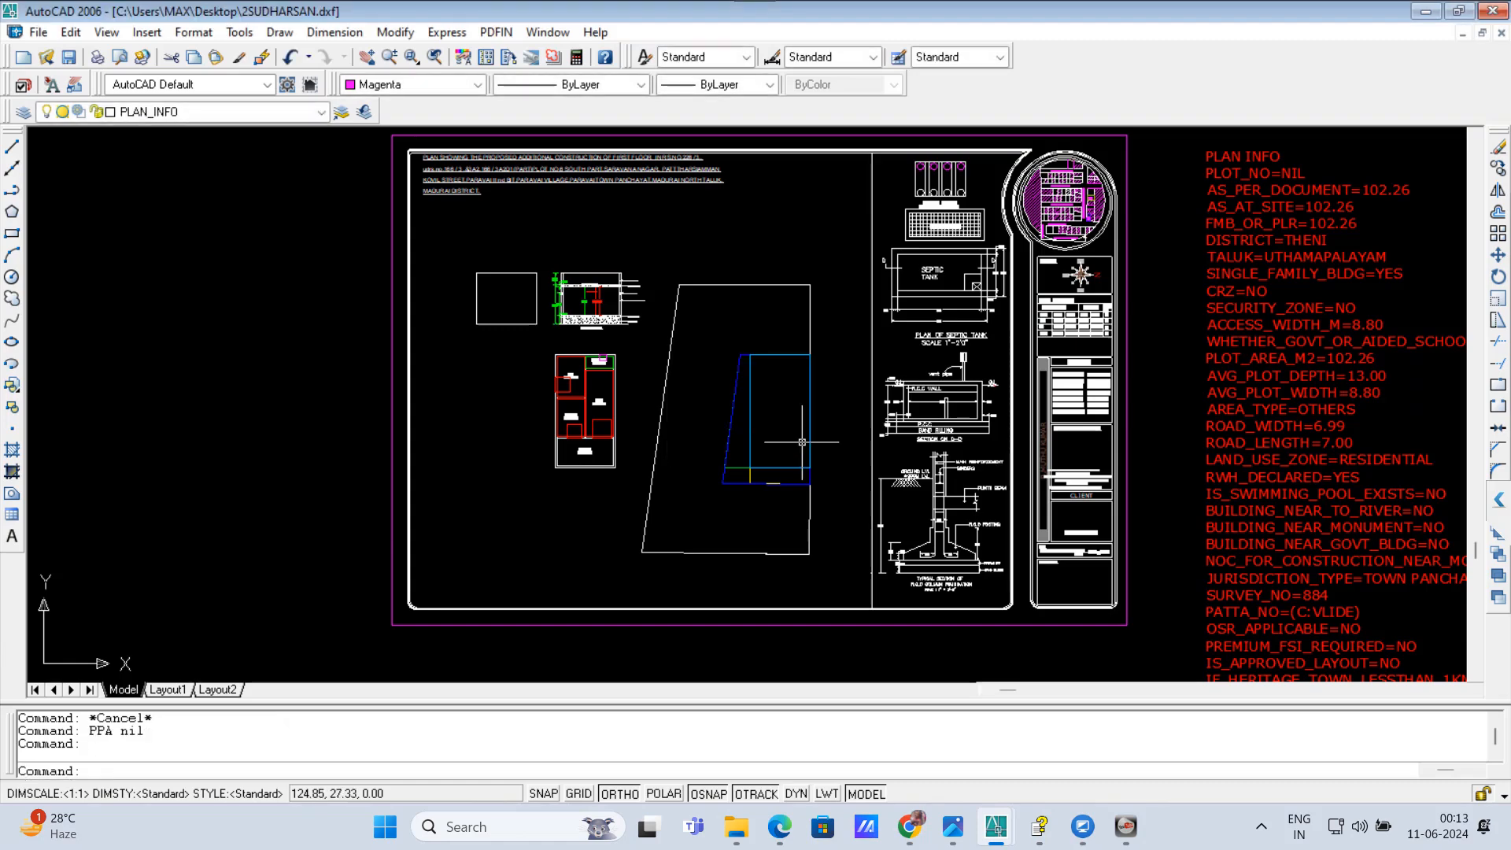
scroll(779, 472, up, 3)
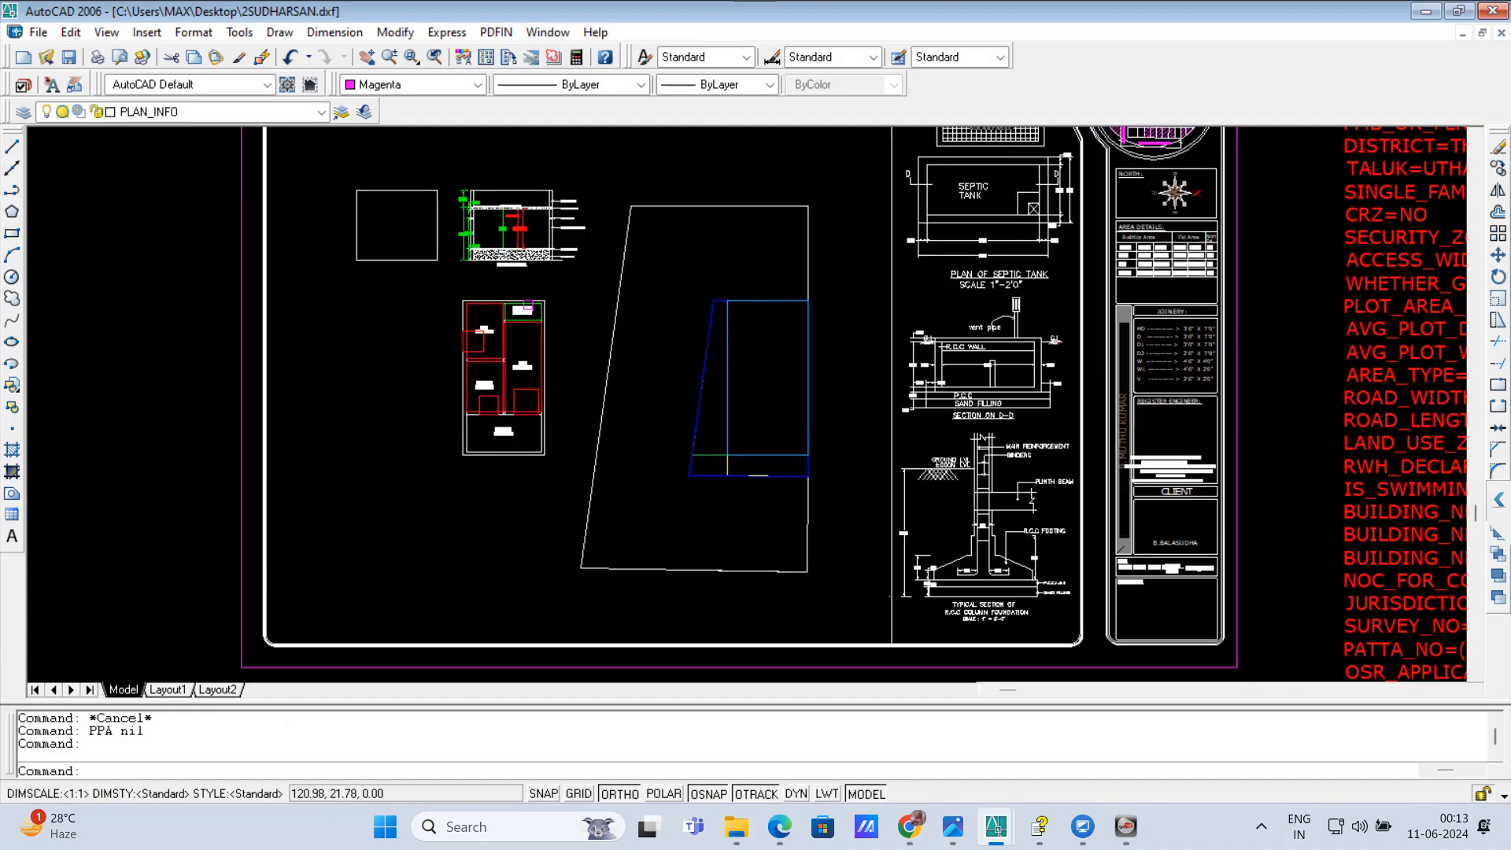
scroll(740, 482, up, 4)
text(RWH)
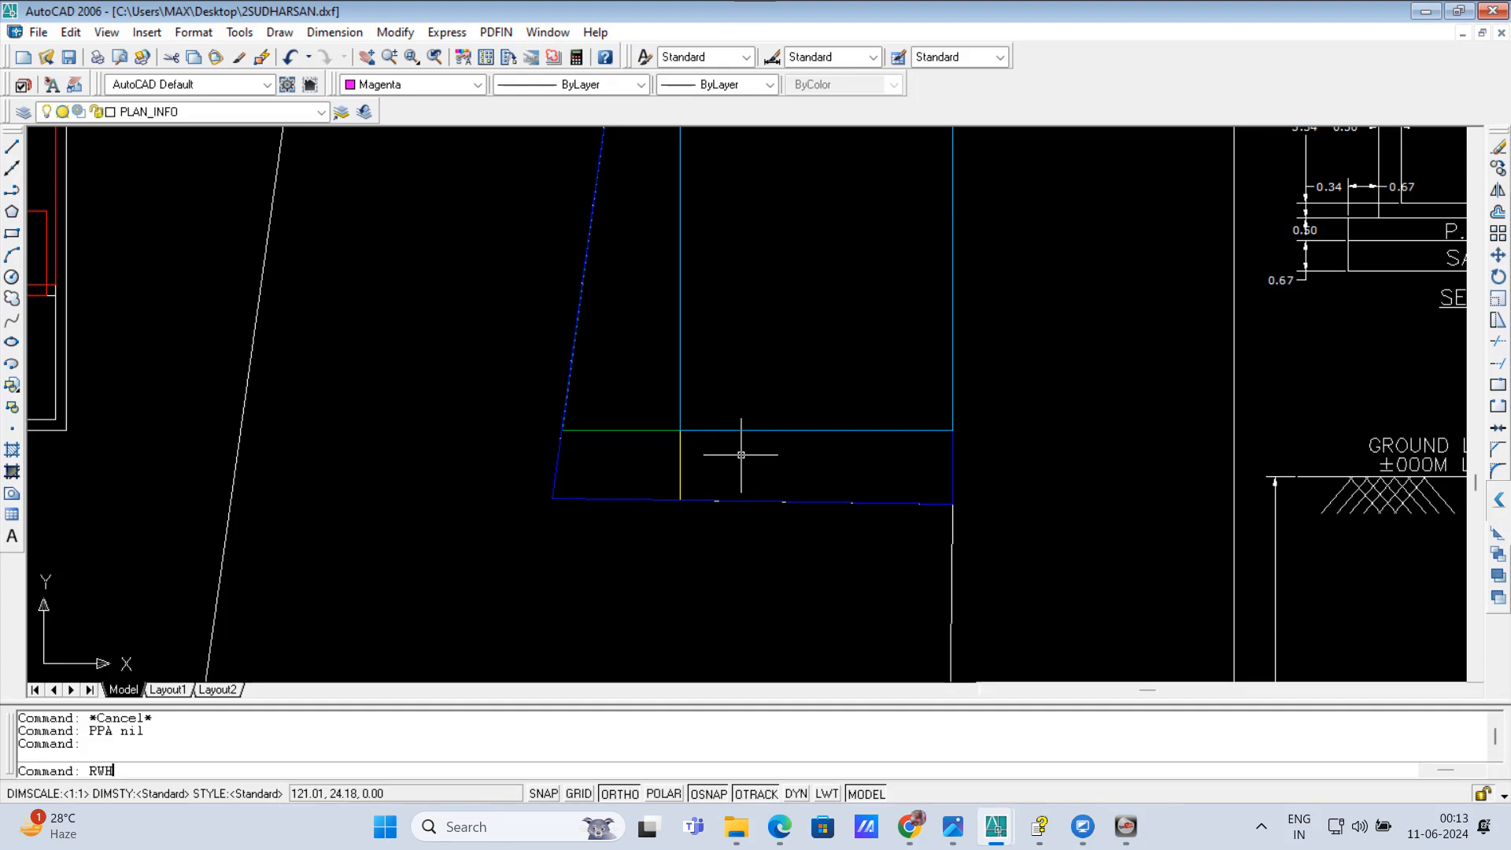
key(Return)
scroll(718, 484, up, 2)
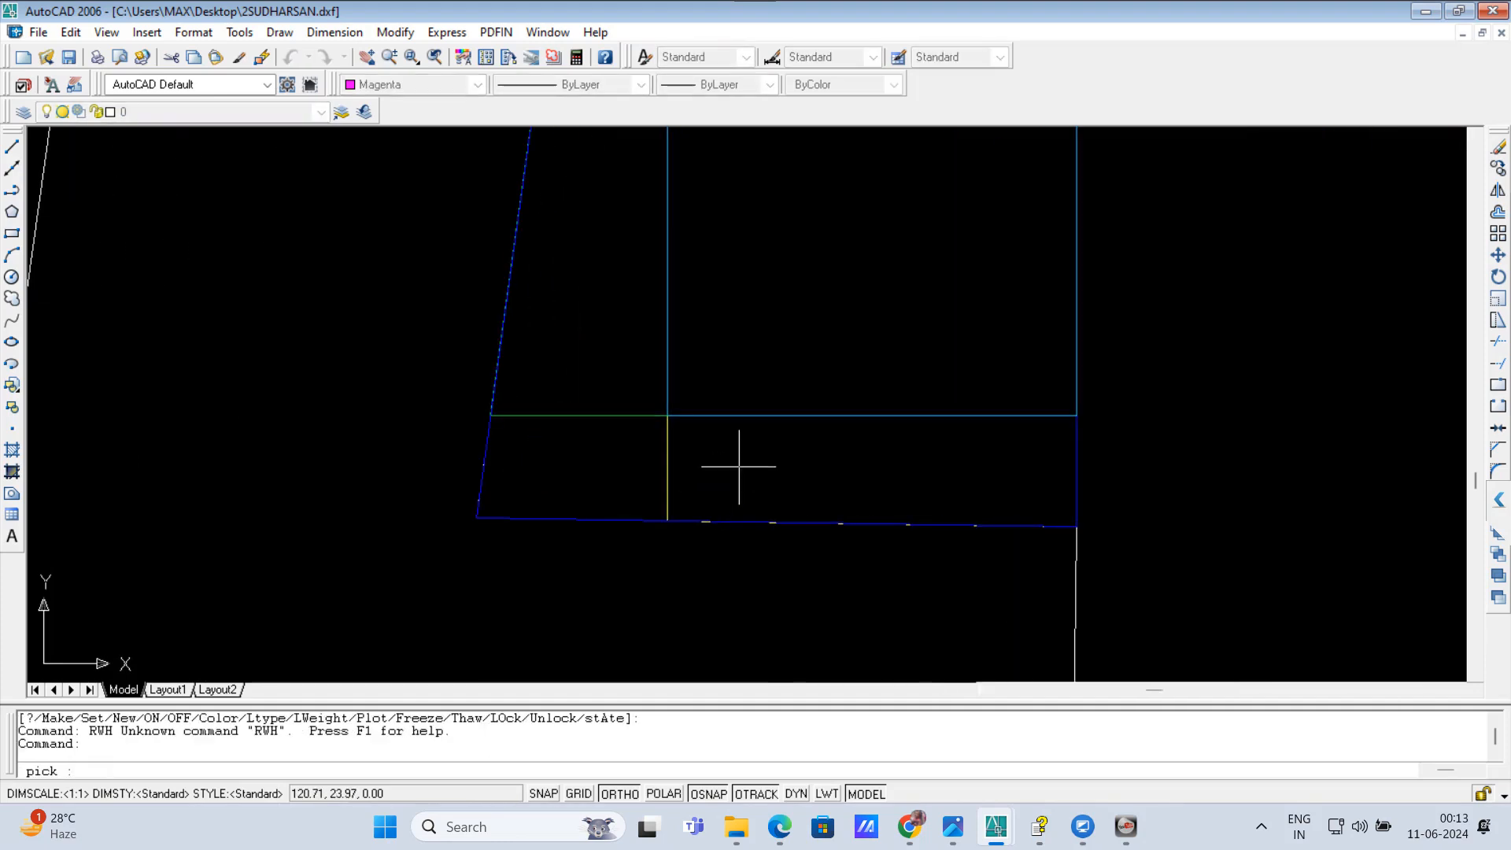
key(Escape)
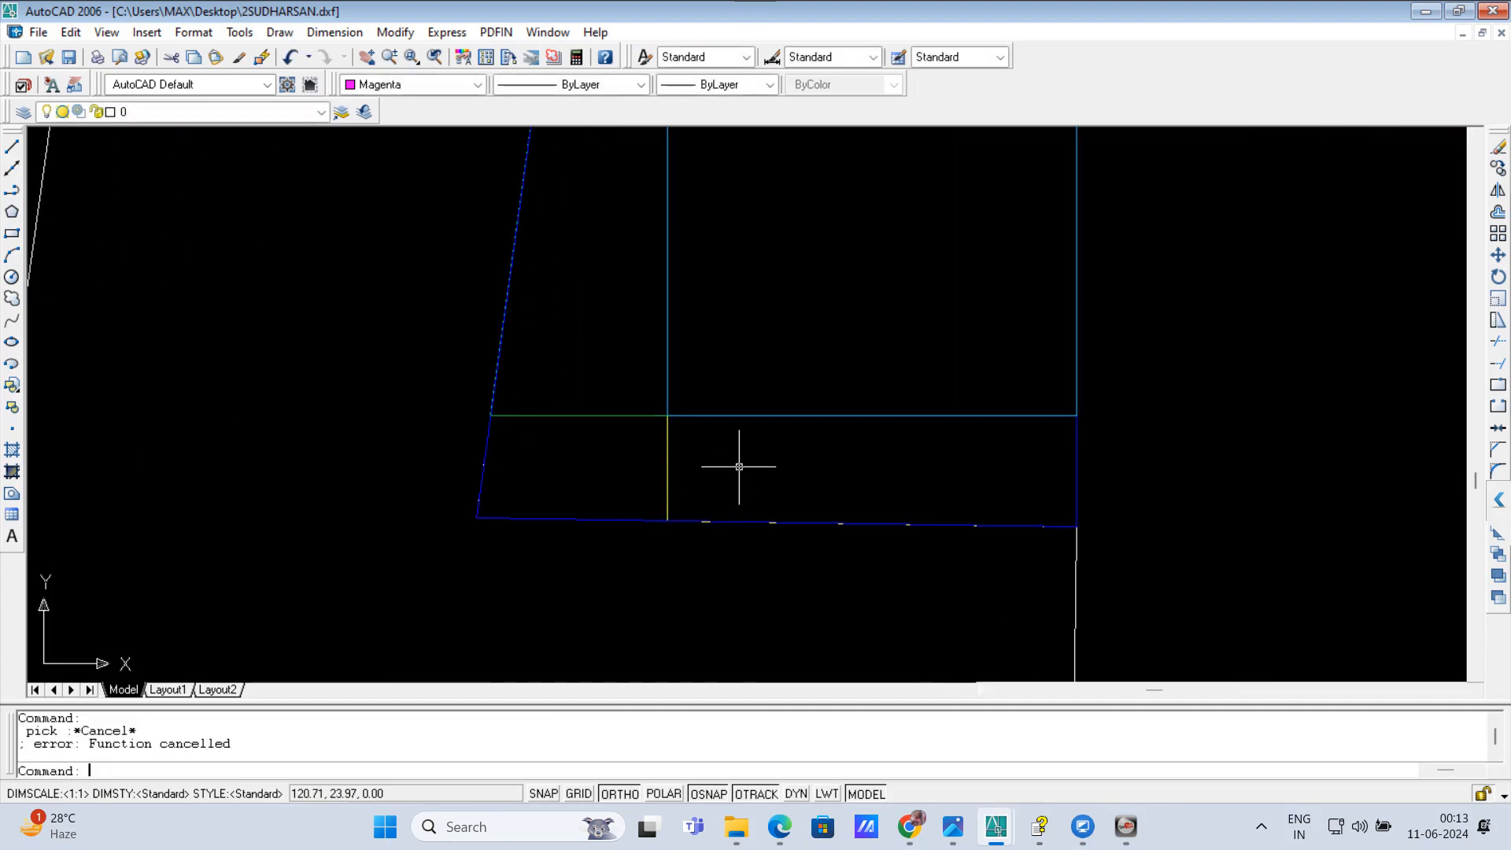
text(WH)
key(Return)
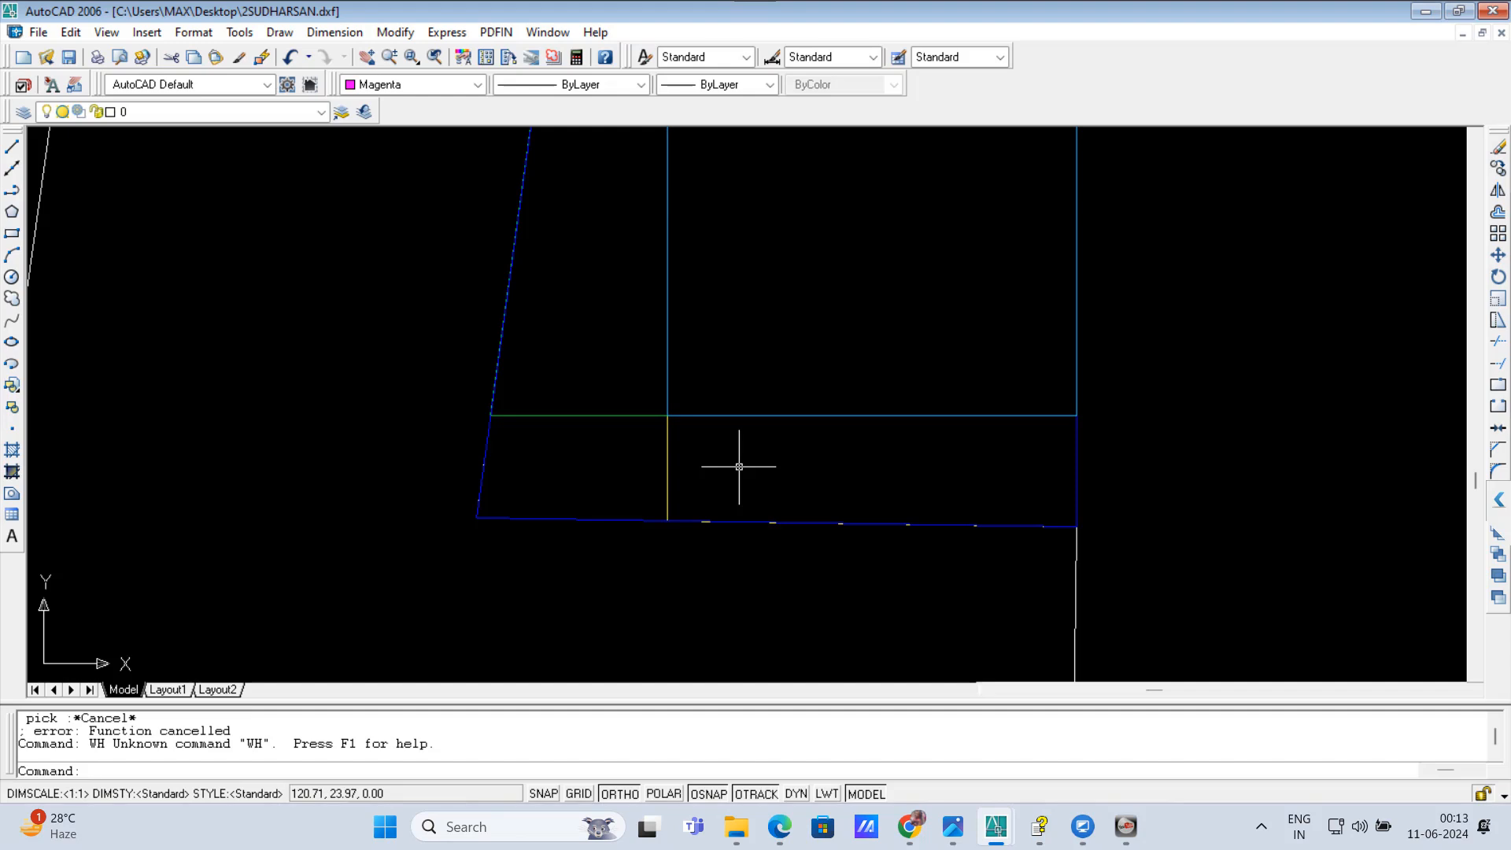
Step: Insert the R.W.H. trench with the RWH command at the building's lower edge in the site plan, using a rotation angle of 0
text(RWH)
key(Return)
key(Return)
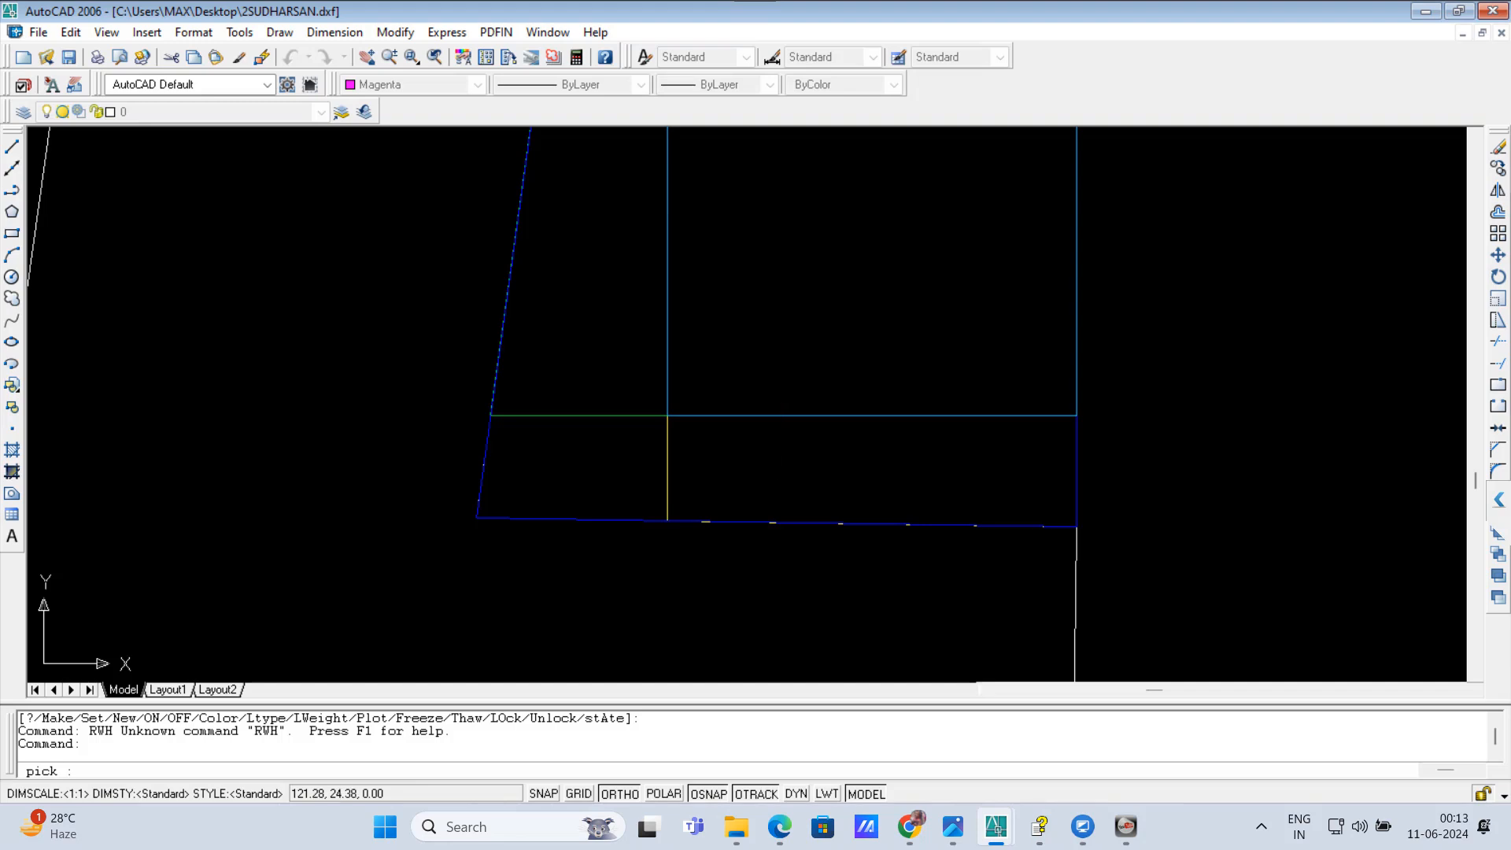
click(777, 438)
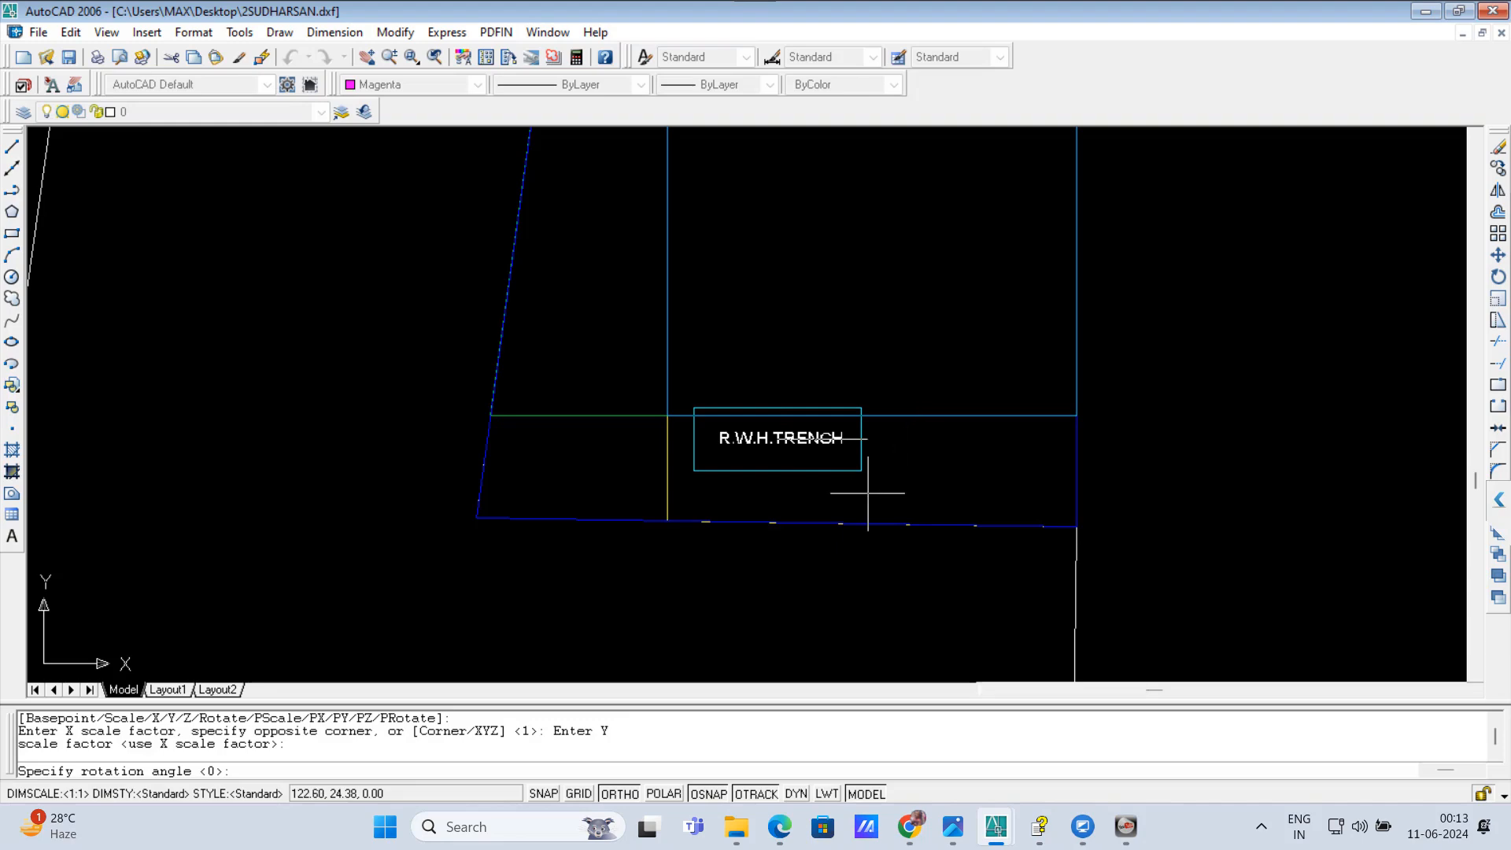
key(Return)
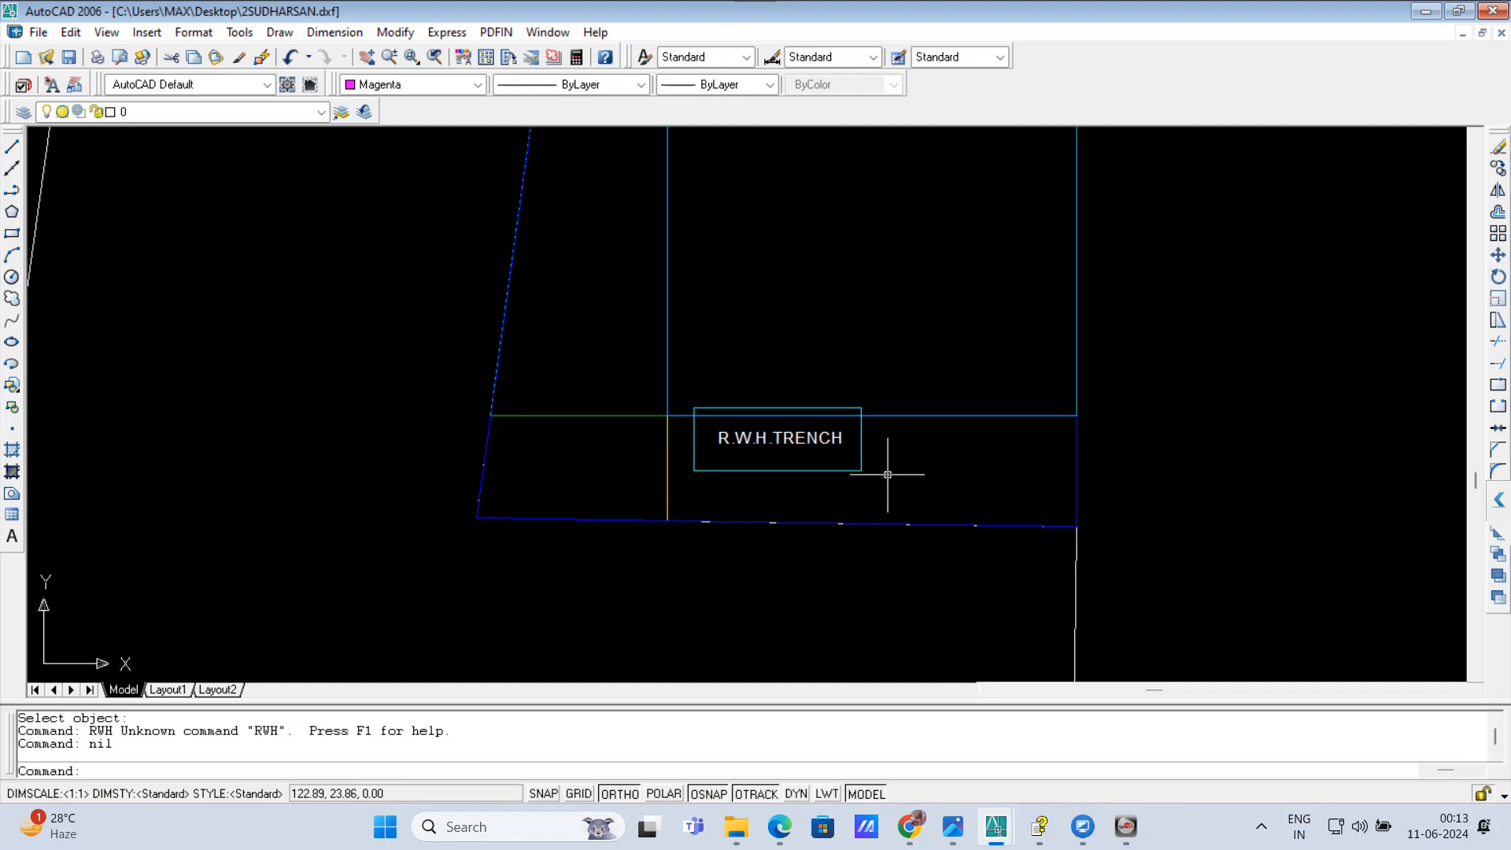
click(888, 475)
click(829, 447)
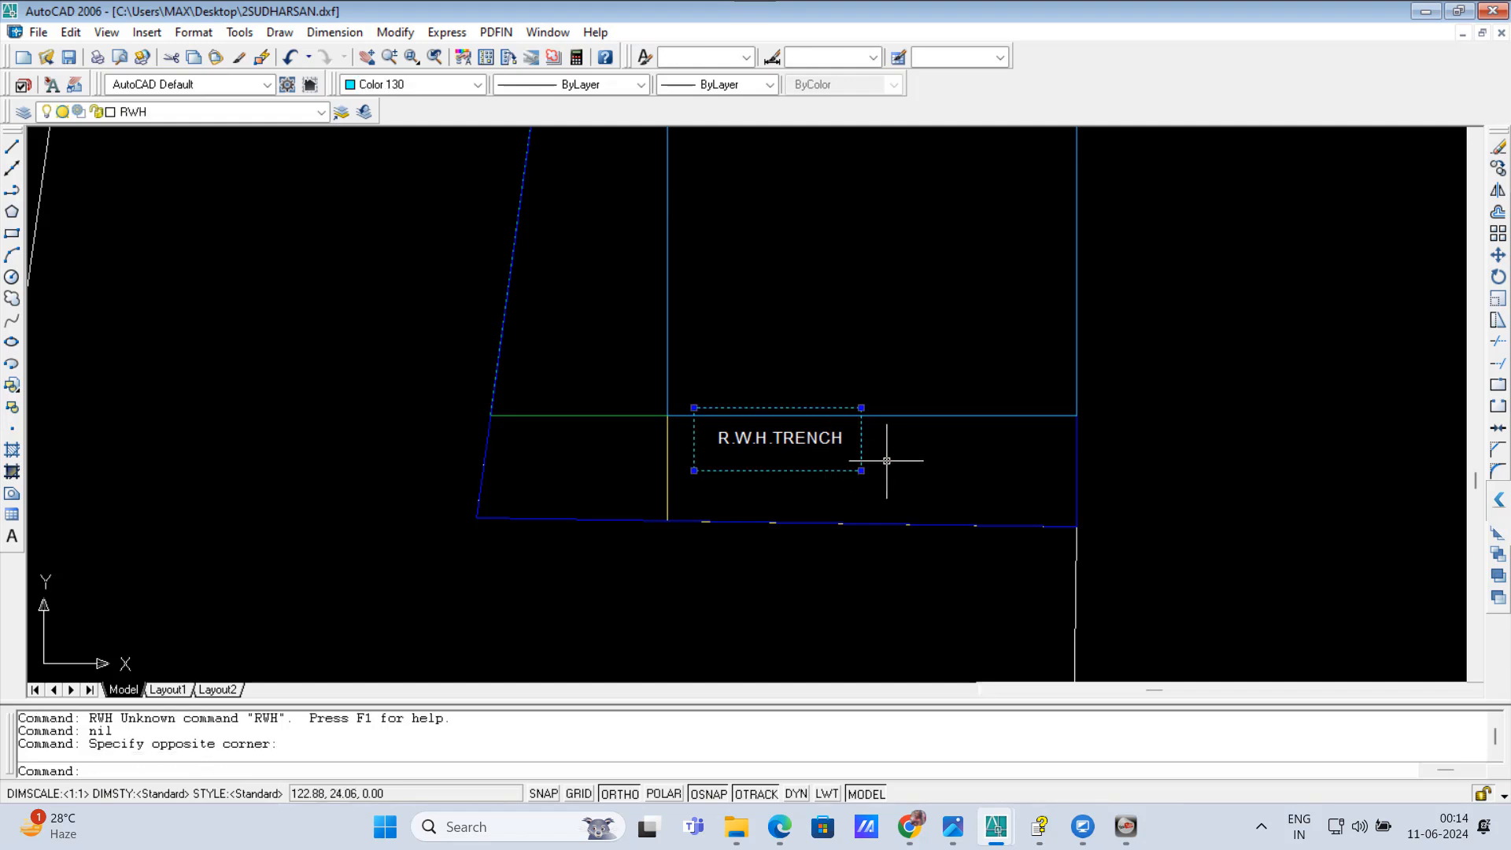
text(M)
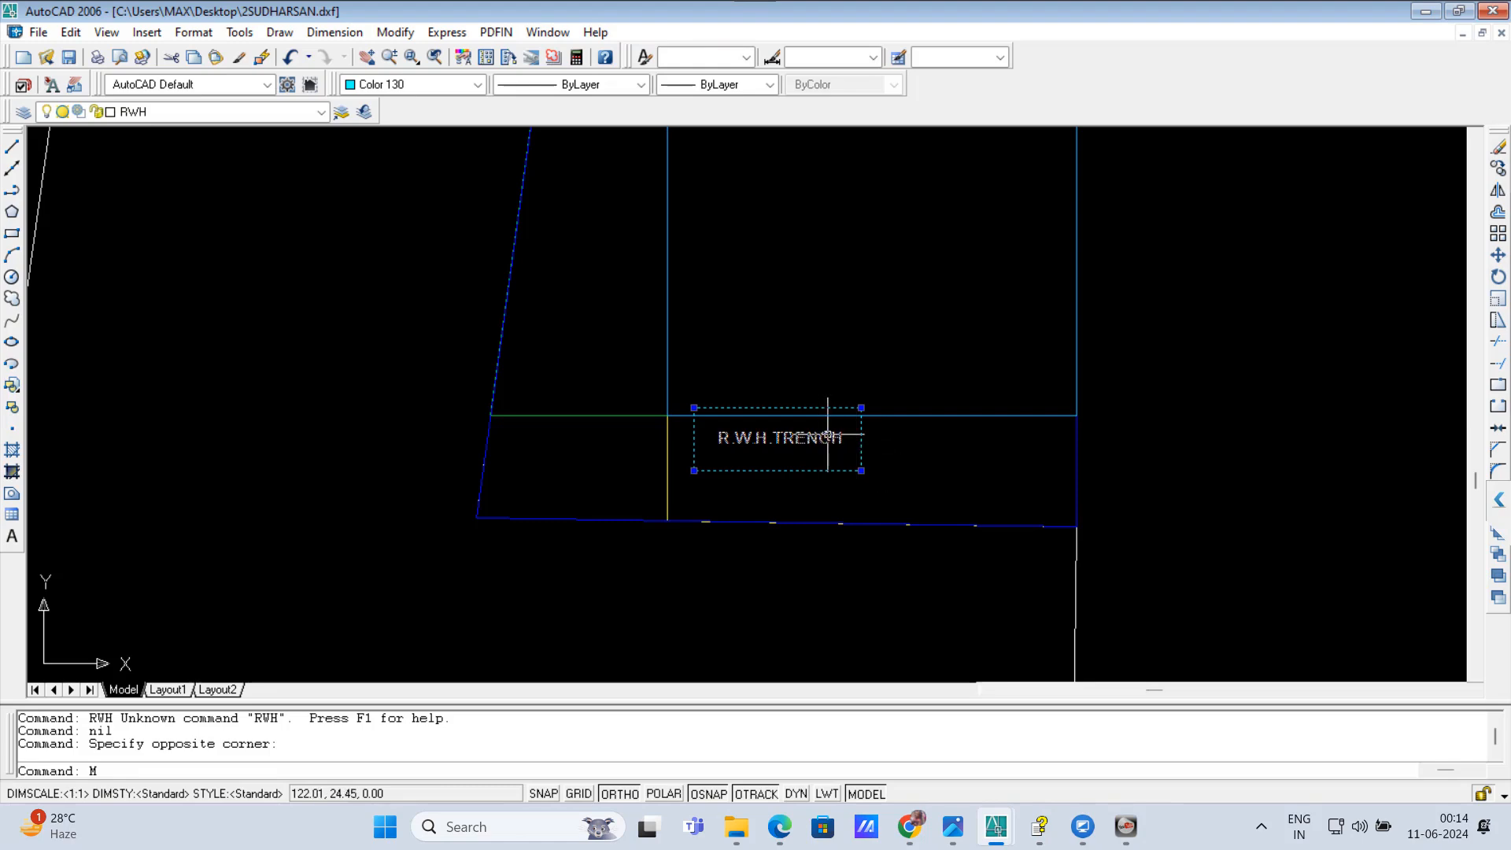
key(Escape)
key(Escape)
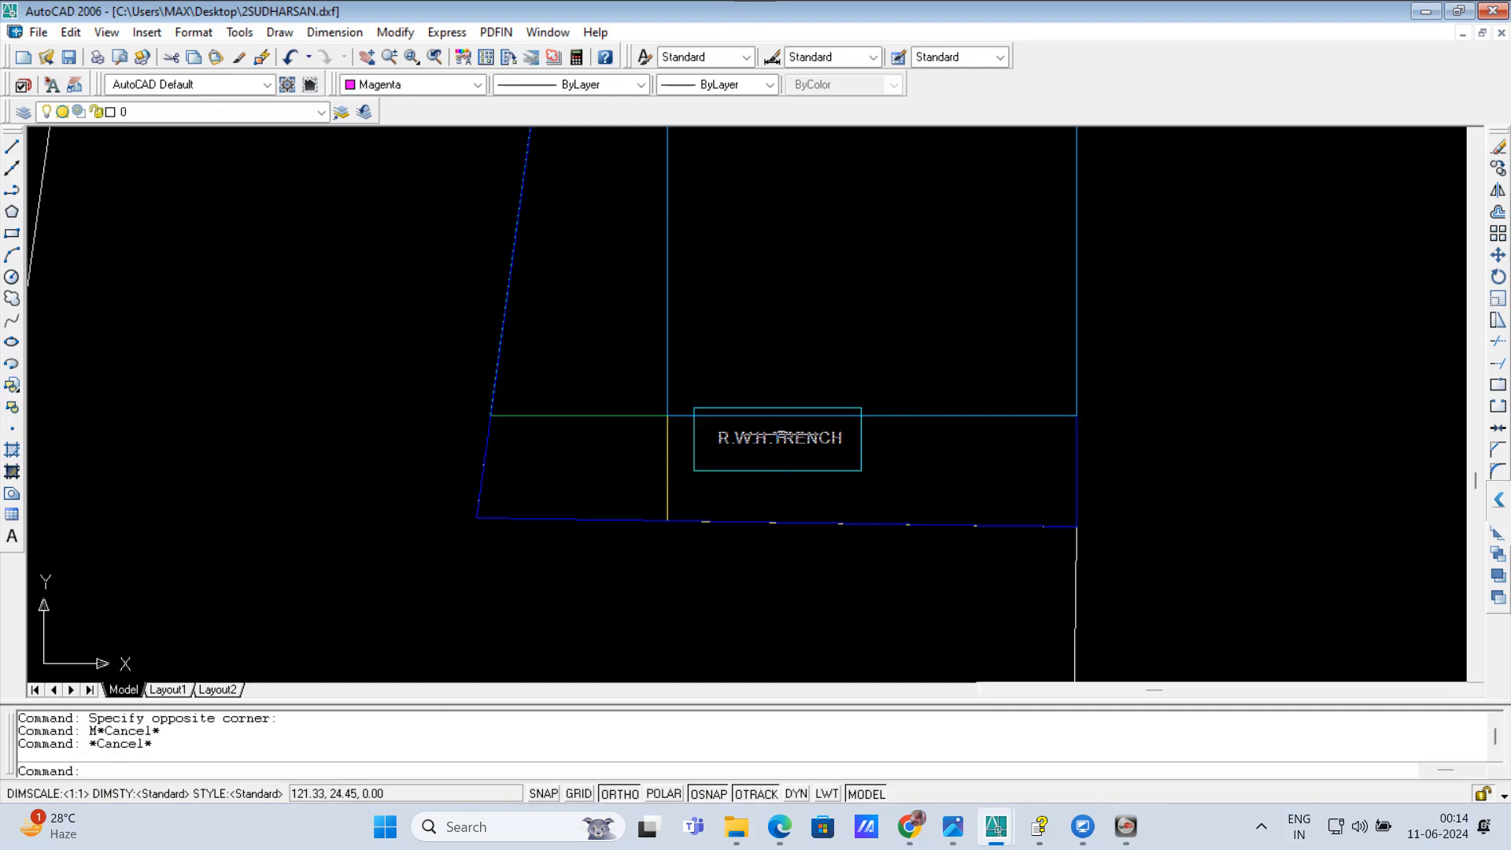
Step: Move the R.W.H. trench box and its label straight down into the open strip between the building and the lower plot boundary
text(m)
key(Return)
click(683, 385)
click(999, 522)
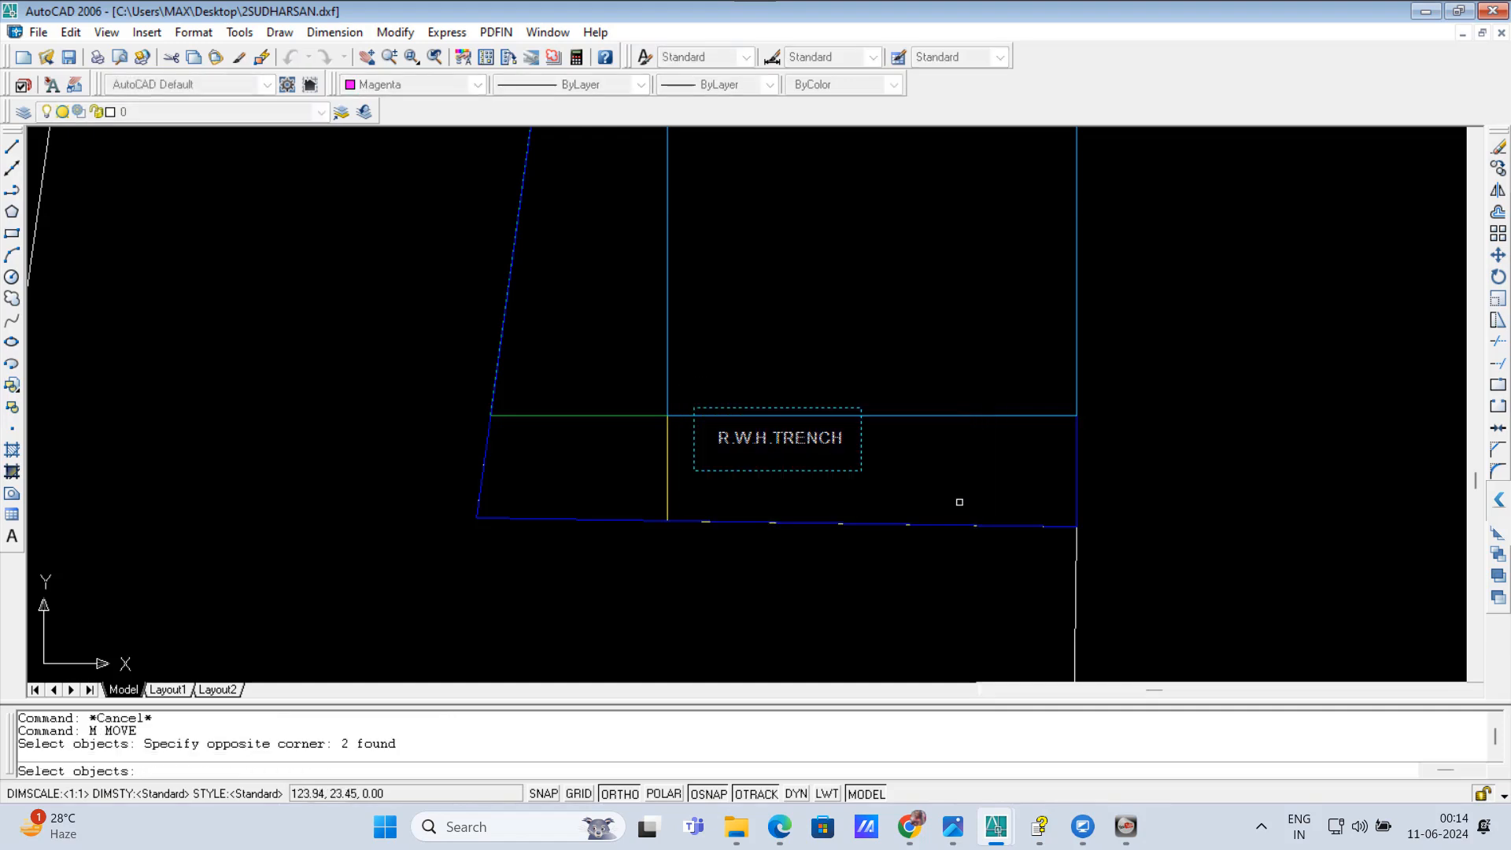
key(Return)
click(925, 267)
click(925, 303)
scroll(765, 522, down, 2)
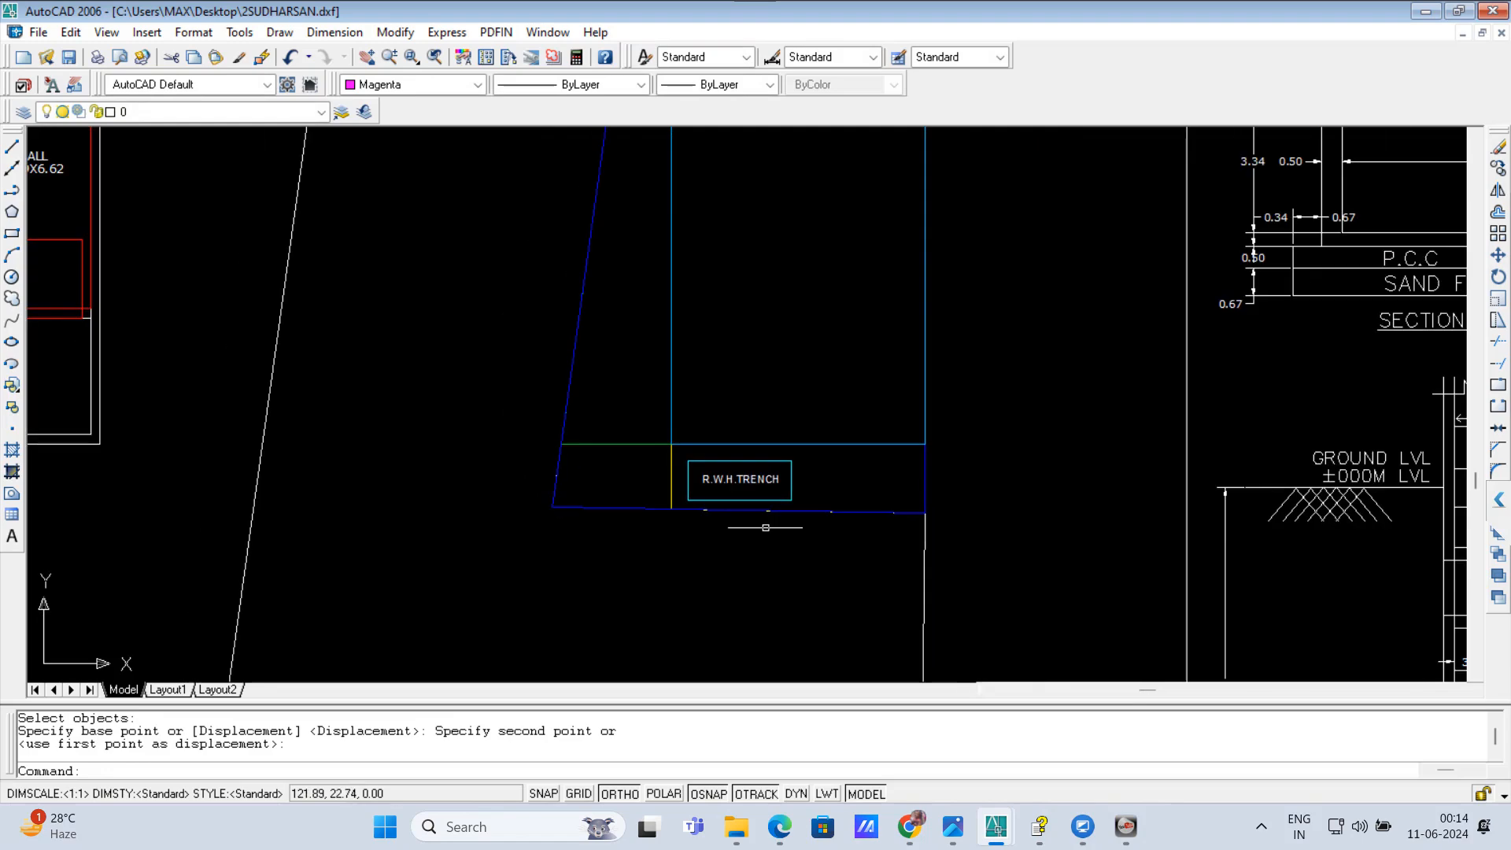
scroll(765, 480, up, 1)
scroll(589, 321, down, 1)
scroll(589, 321, up, 1)
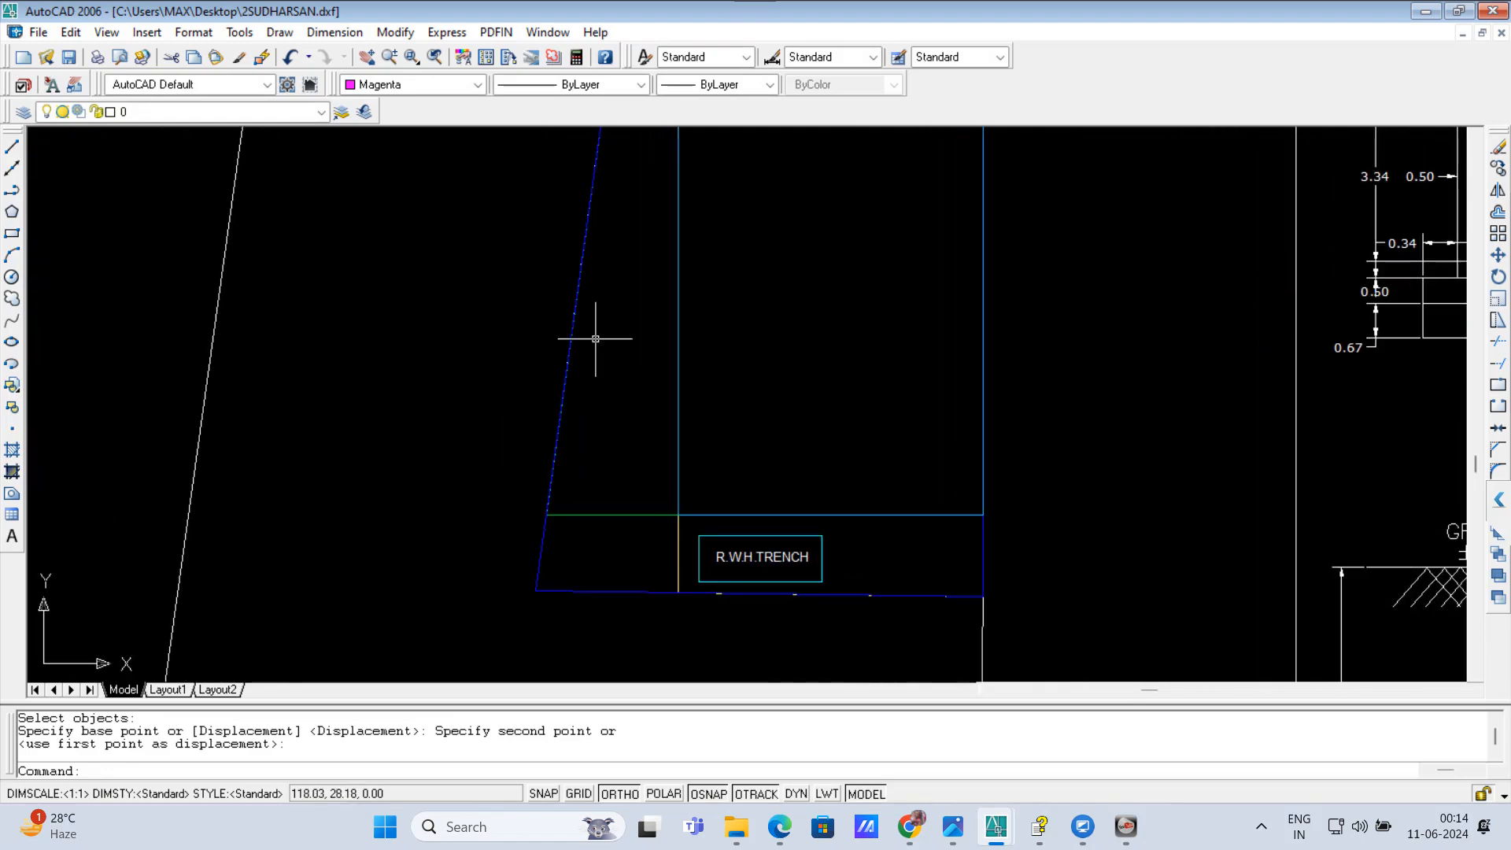
Step: Place a two wheeler parking box with the TW command in the strip between the slanted plot boundary and the building
text(TW)
key(Return)
scroll(634, 445, up, 1)
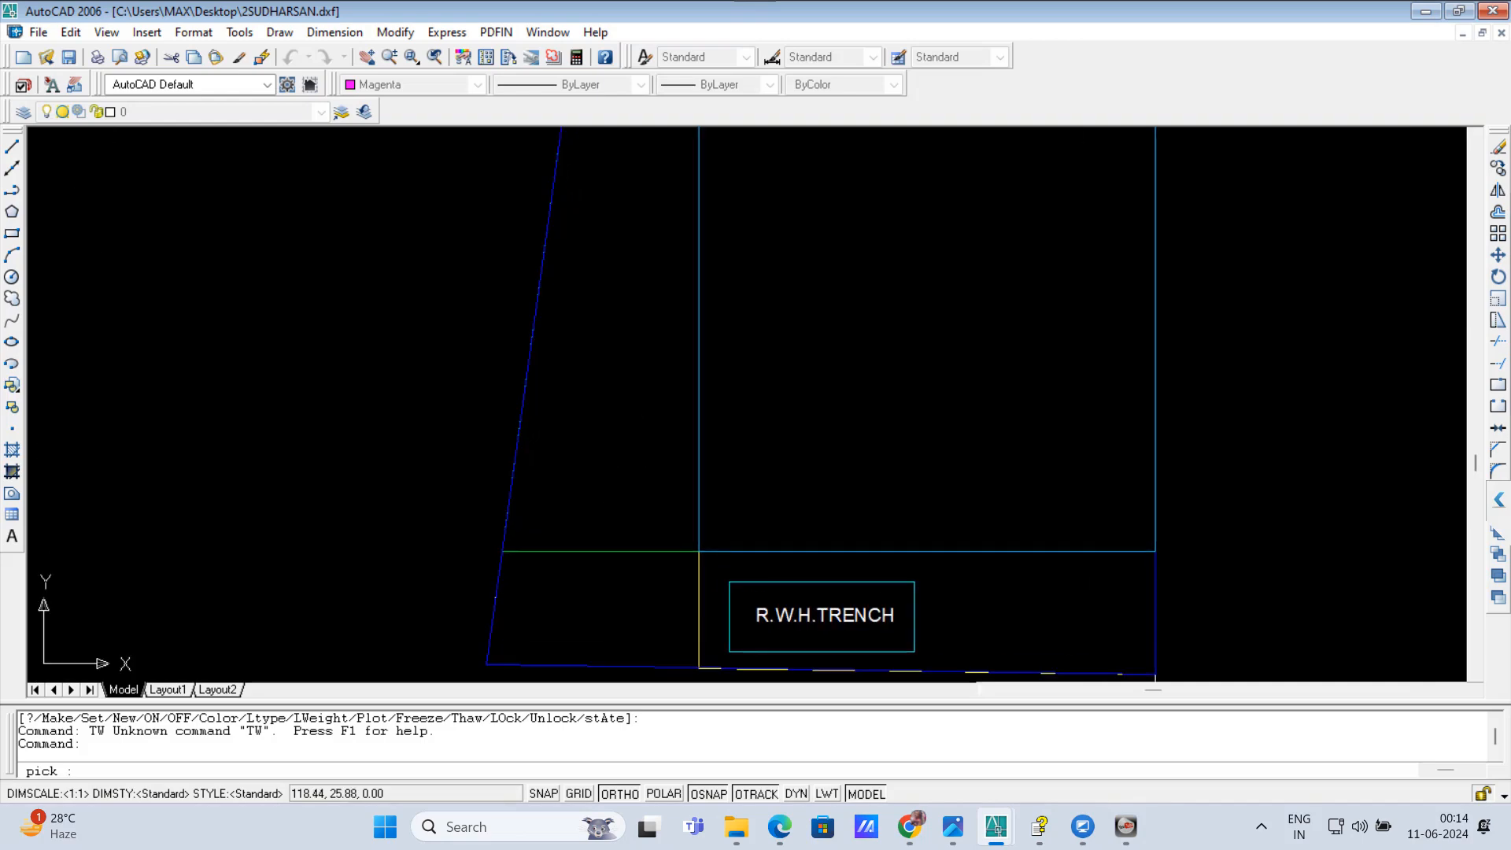
click(617, 374)
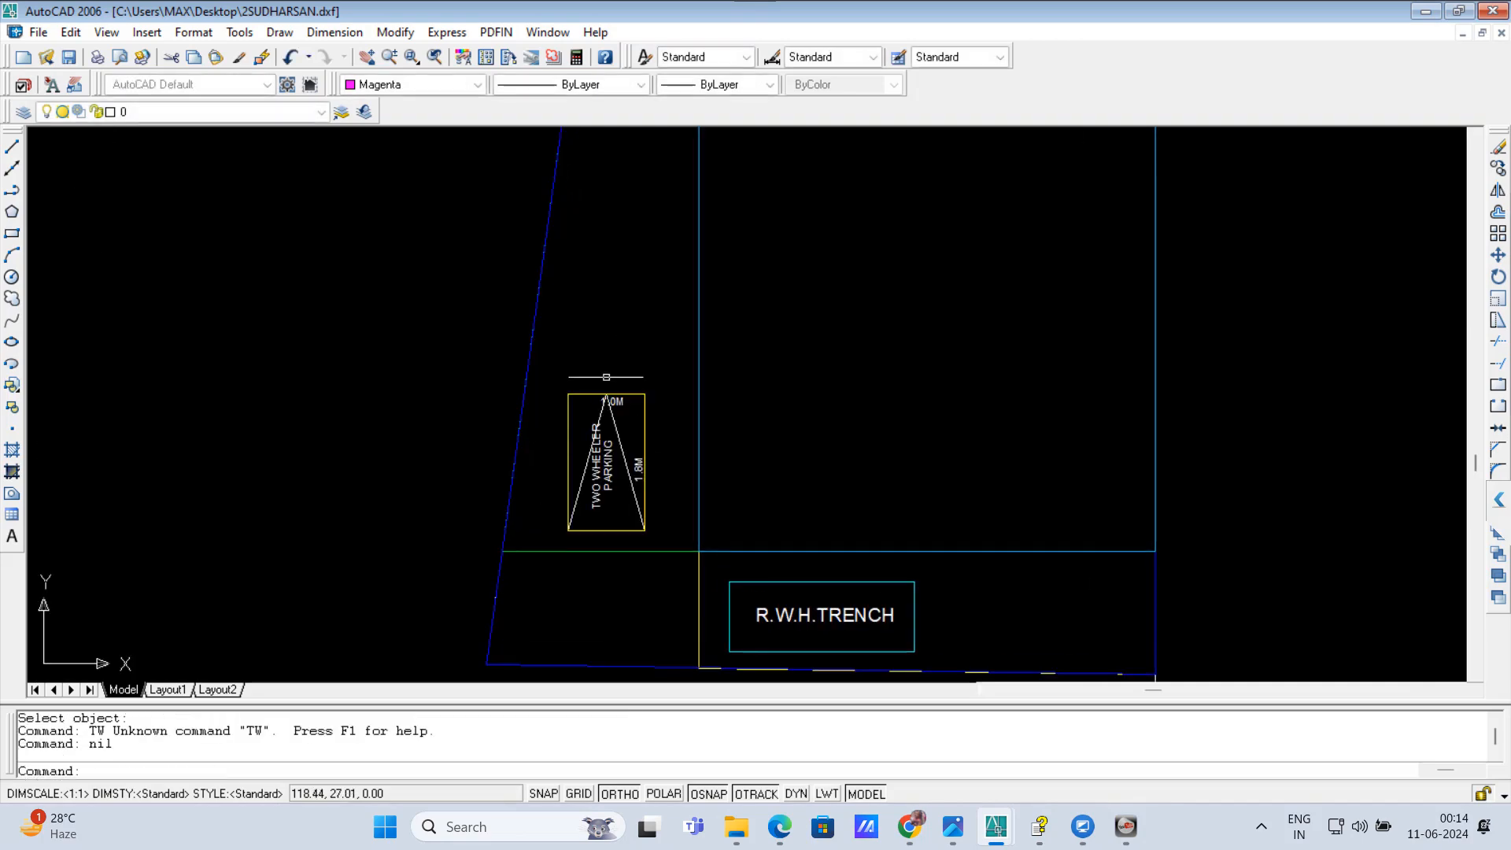
Step: Purge all unused items from the drawing, accepting the removal of every item at once
scroll(627, 403, down, 2)
scroll(550, 374, down, 4)
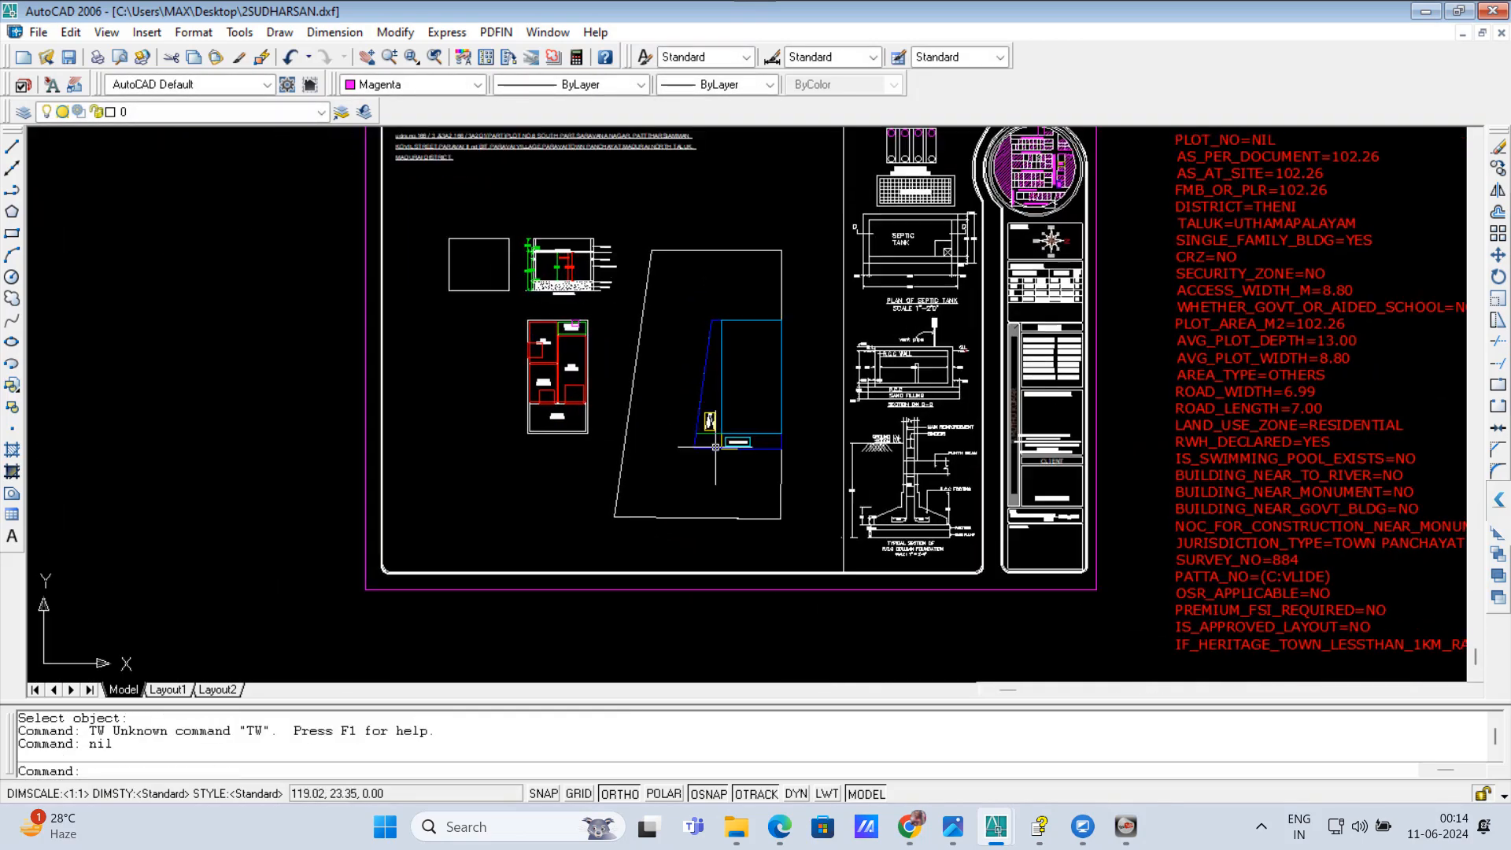
scroll(587, 401, up, 3)
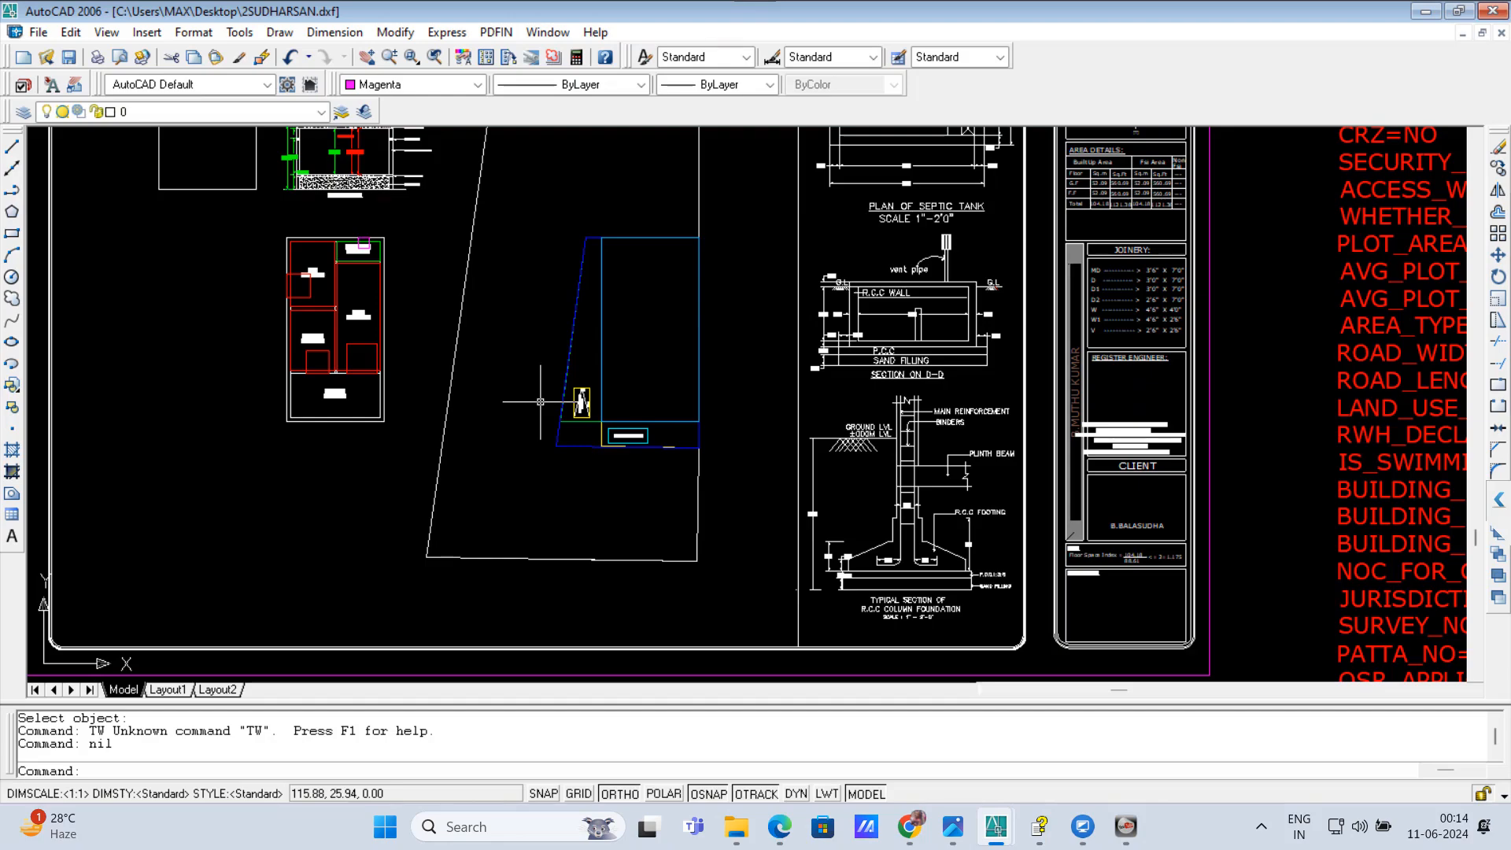
scroll(748, 496, down, 3)
scroll(724, 440, up, 2)
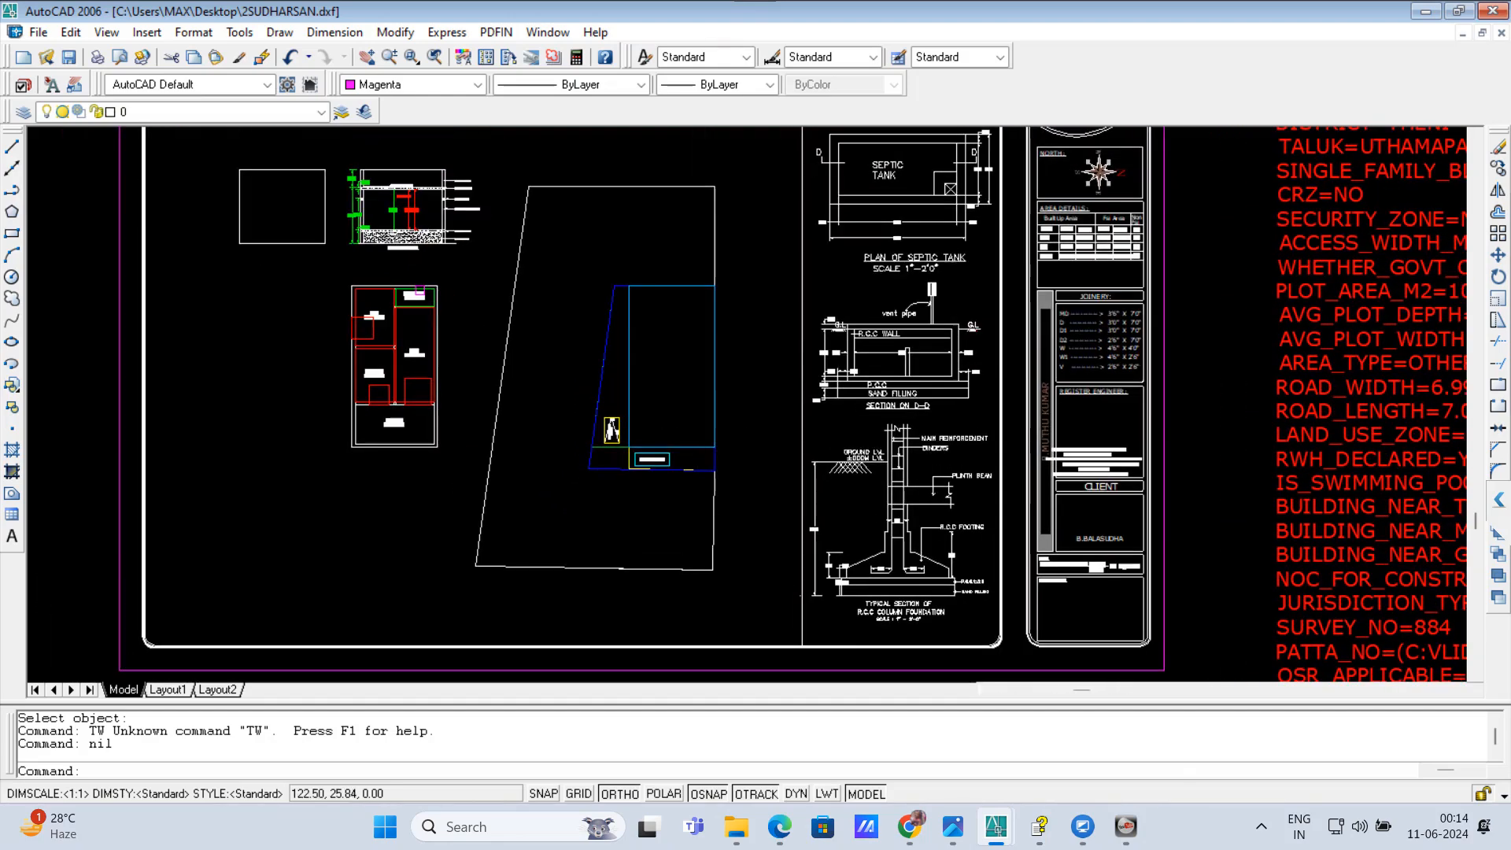
scroll(665, 405, up, 1)
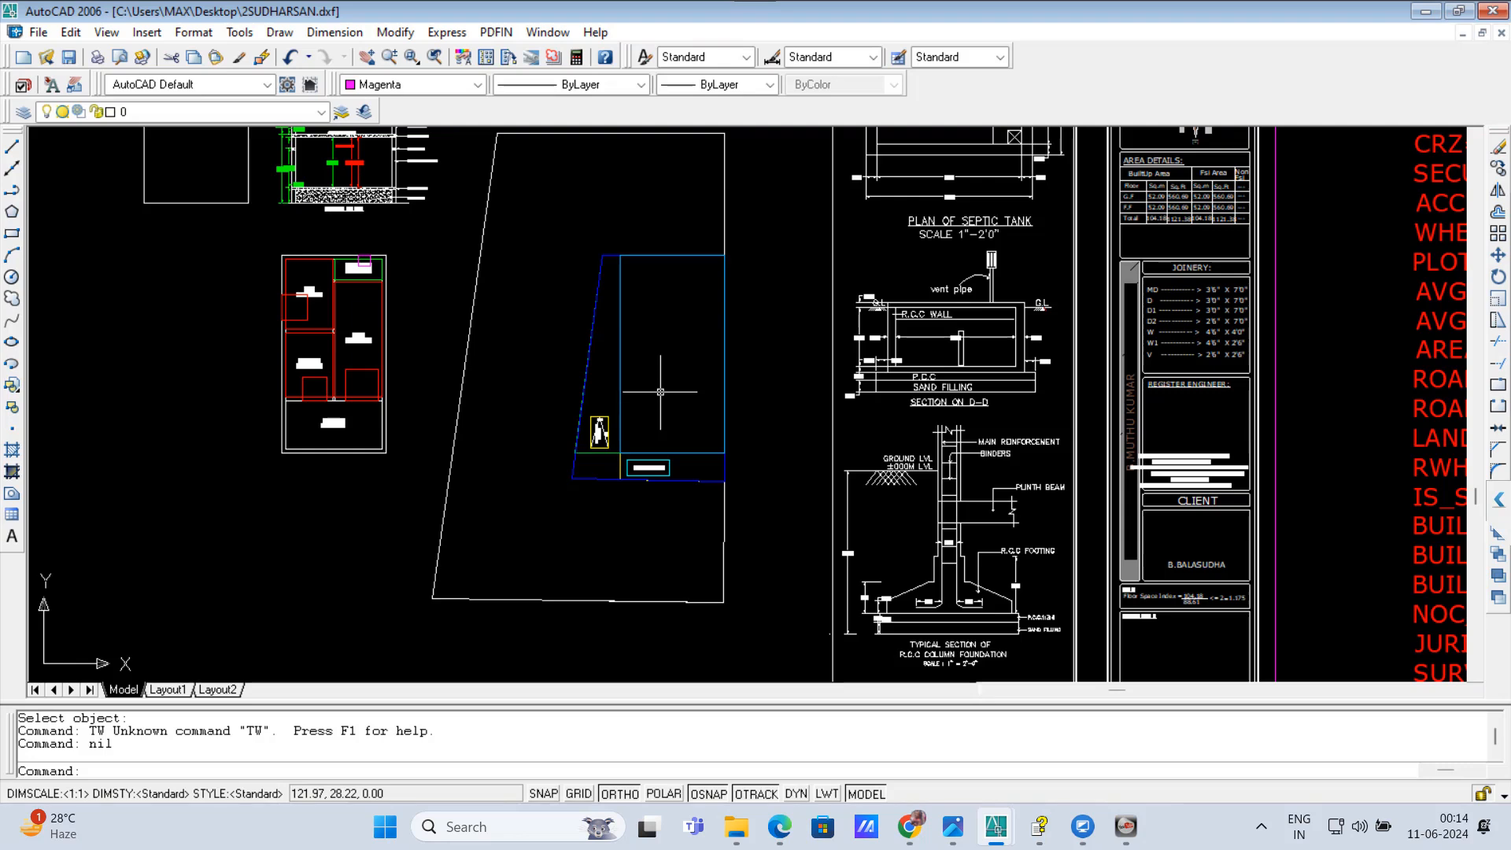
text(PU)
key(Return)
click(702, 606)
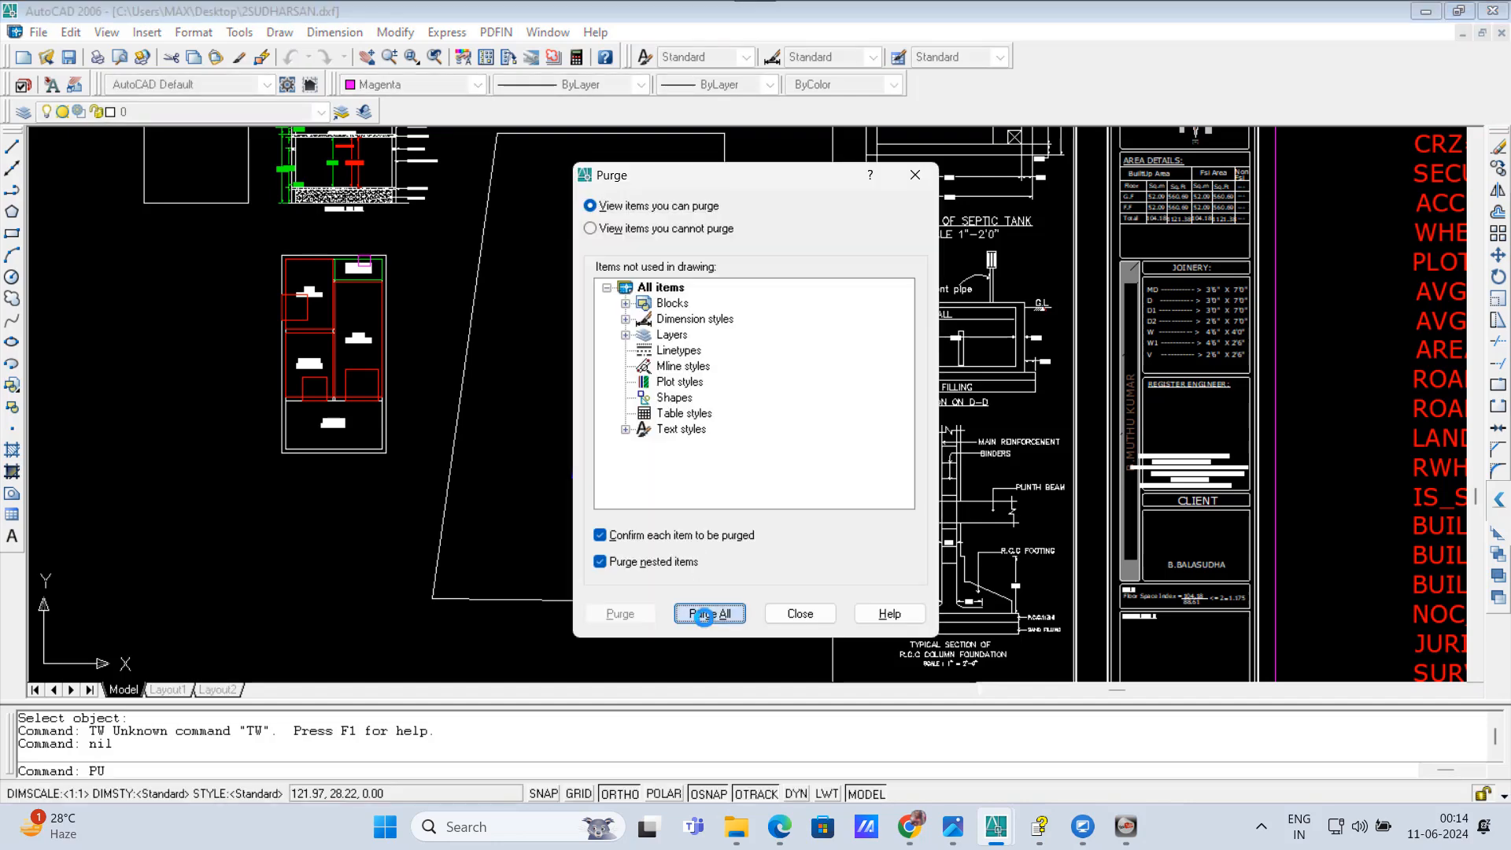
click(715, 438)
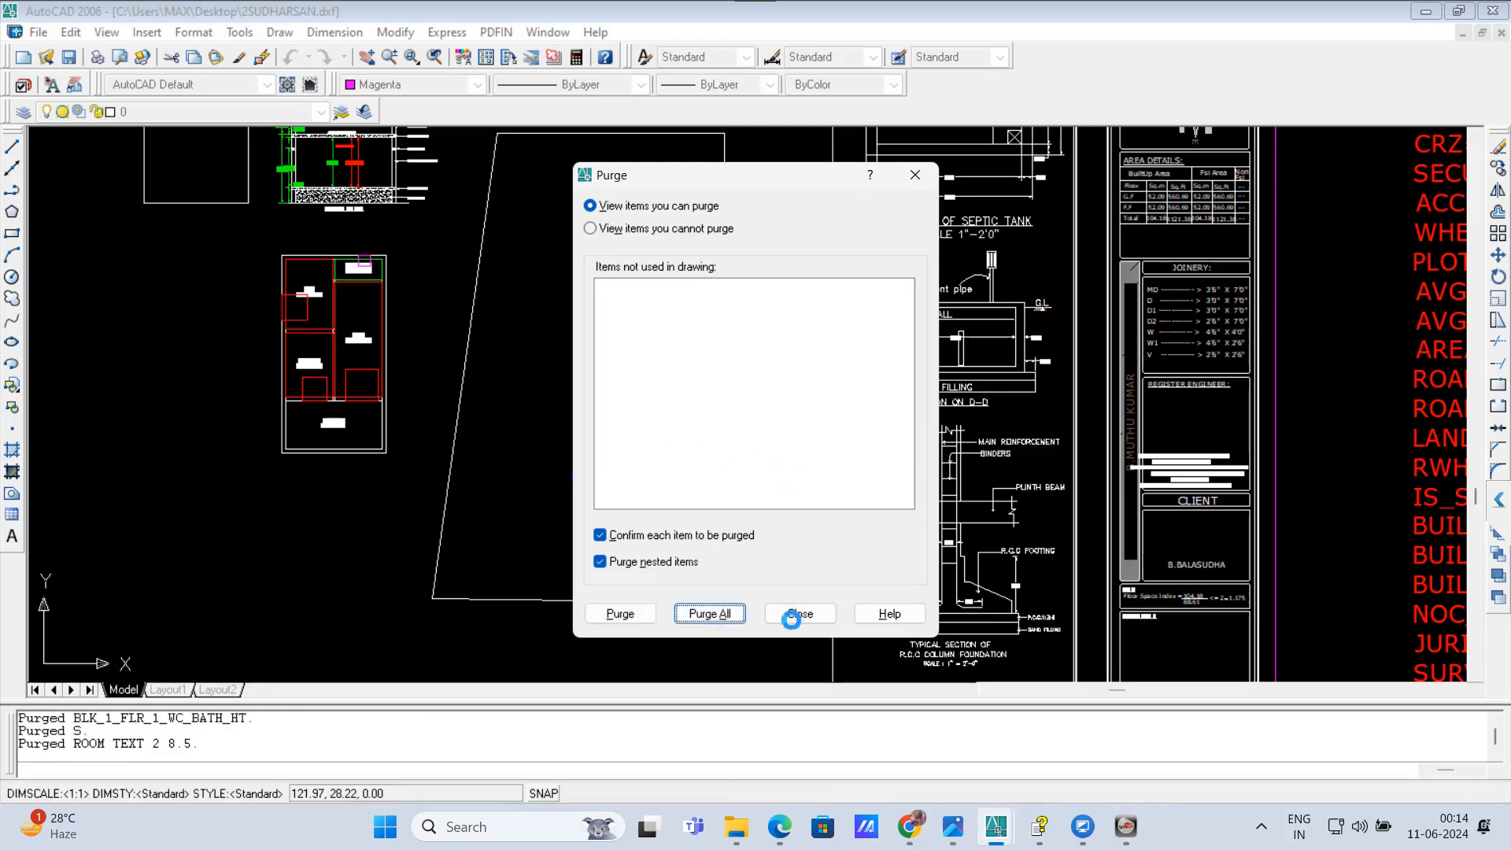
click(798, 614)
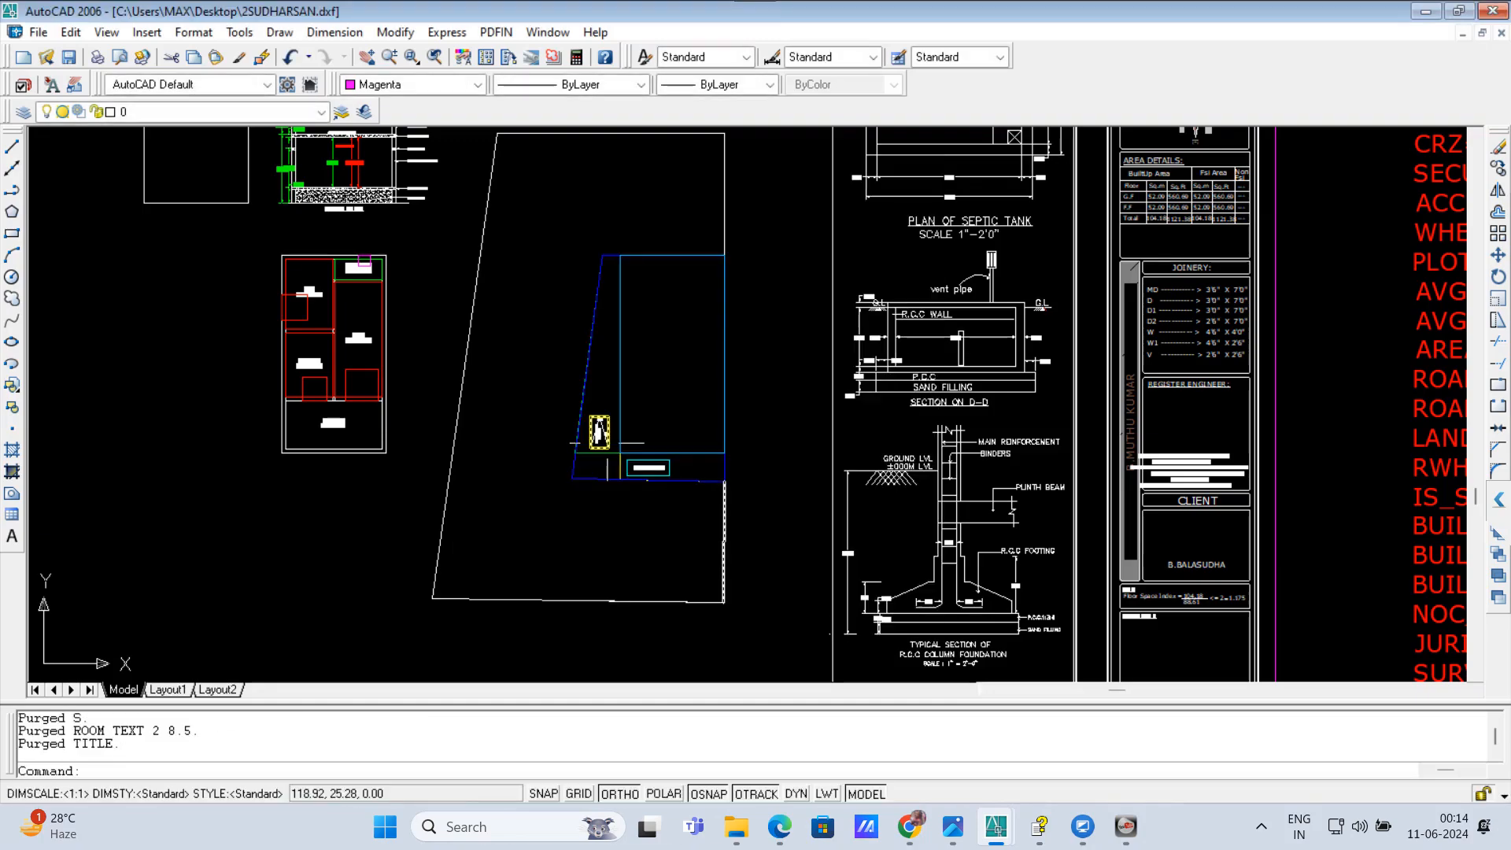
Step: Check once more with the Purge command whether unused items remain in the drawing
scroll(789, 617, down, 3)
scroll(650, 485, up, 2)
text(PU)
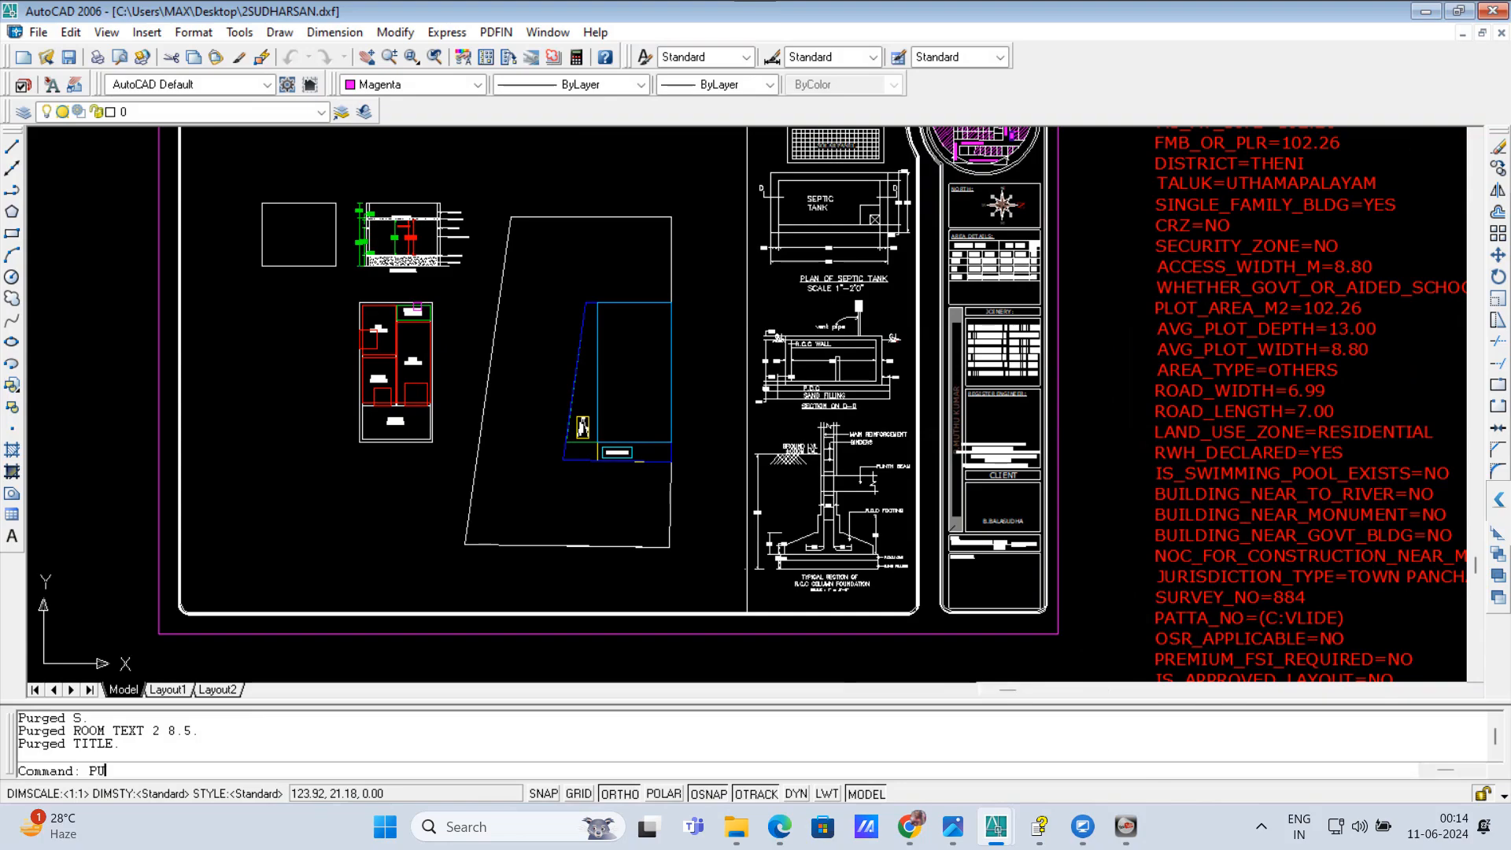
key(Return)
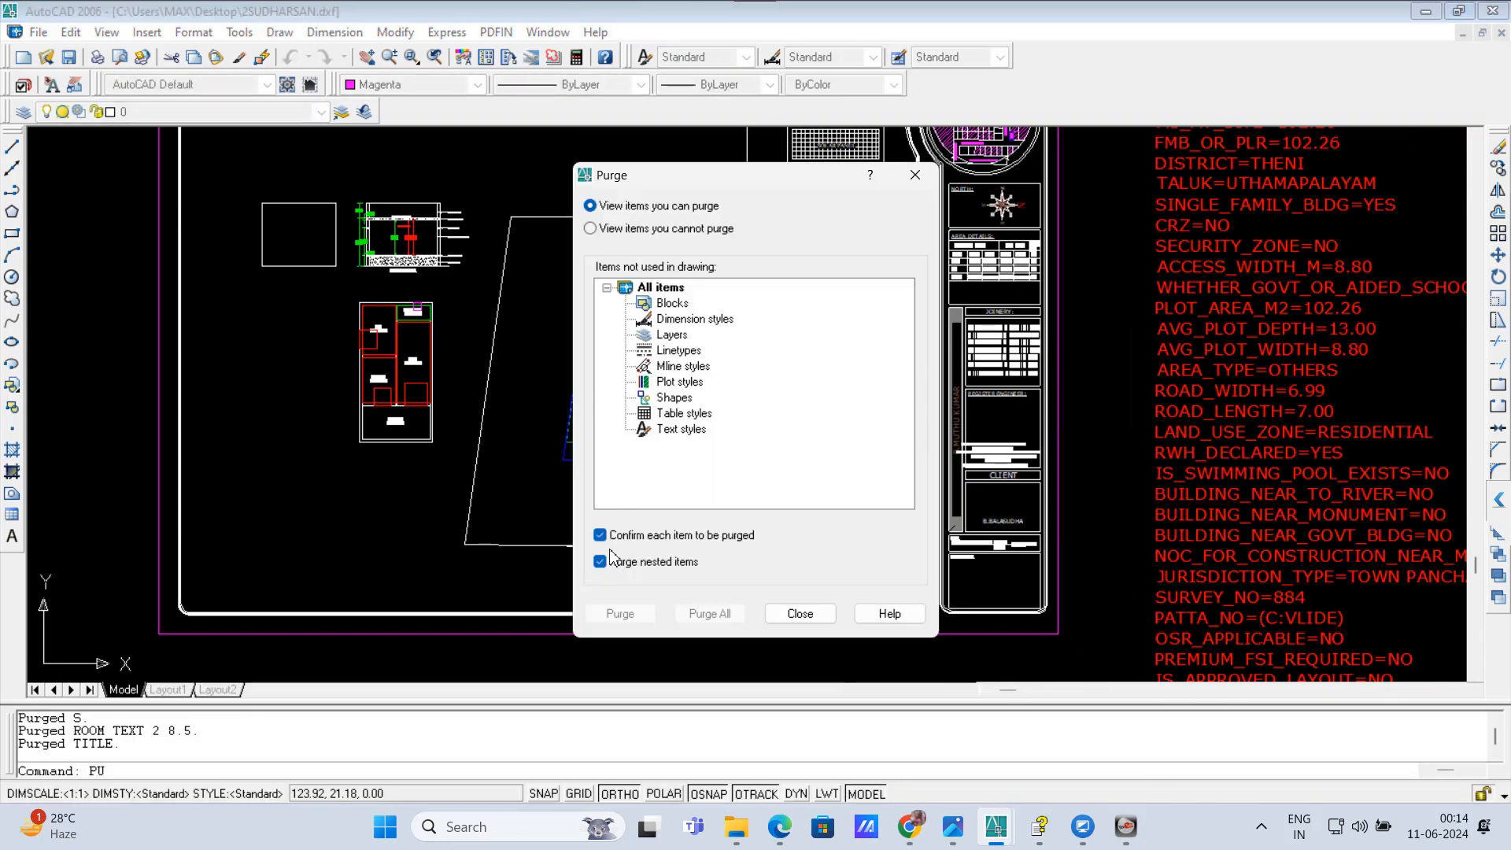
click(799, 613)
key(Escape)
key(Escape)
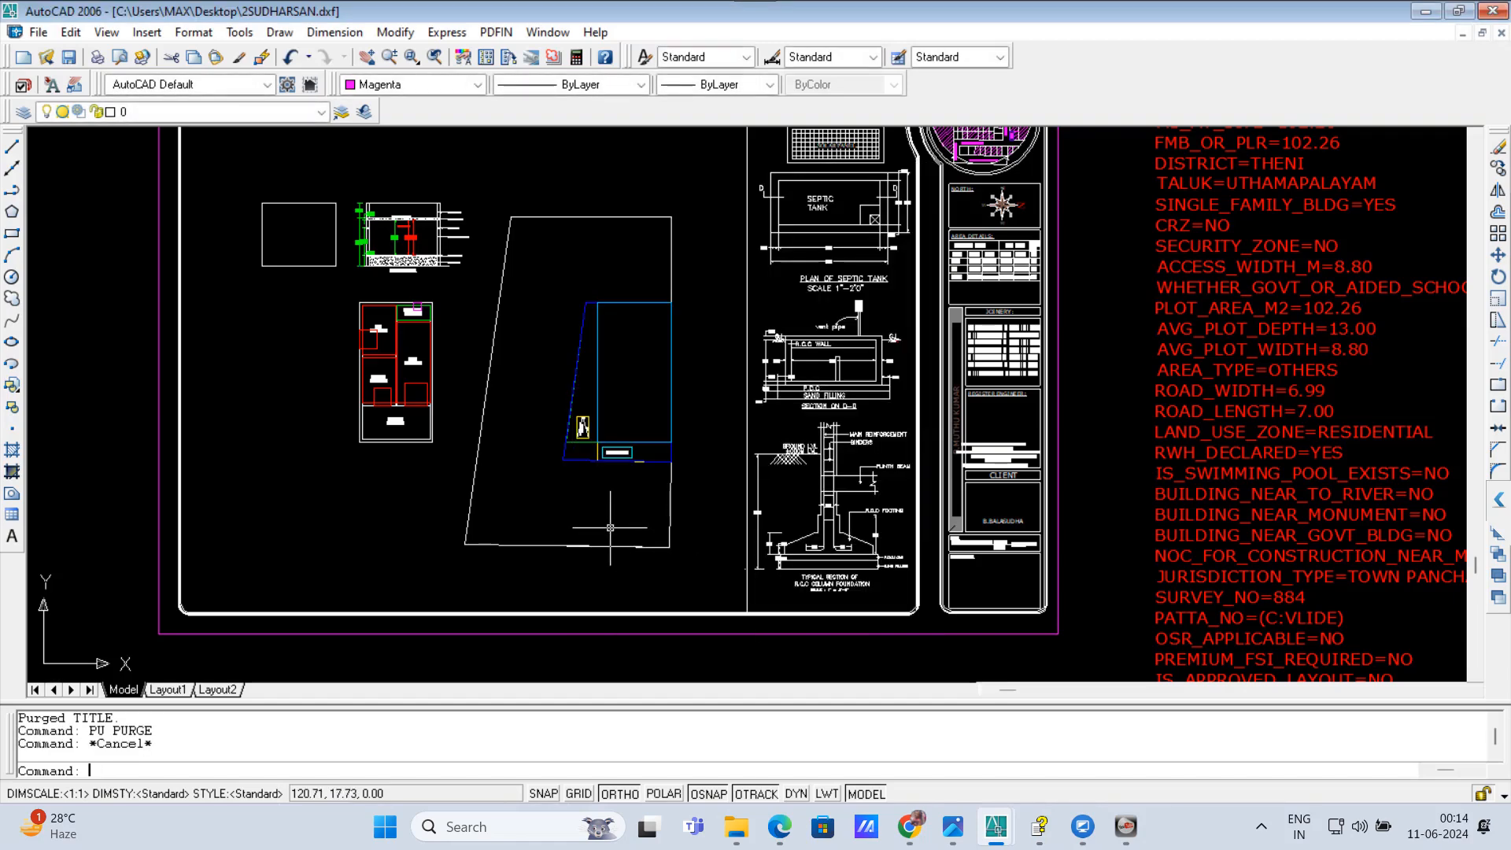
Step: Run the -LA layer command with its stAte option
text(-la)
key(Return)
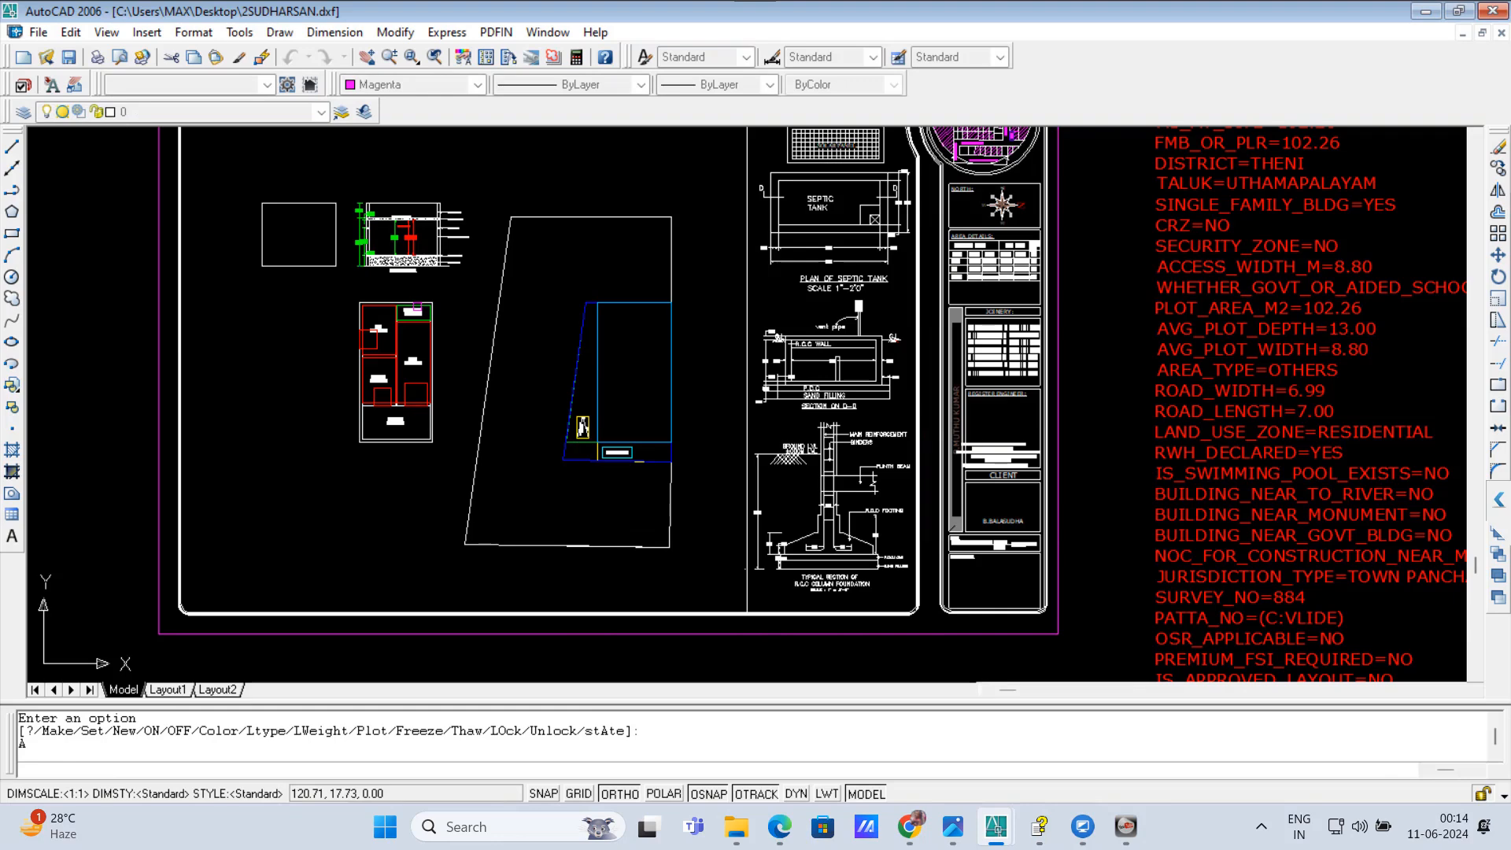
key(Return)
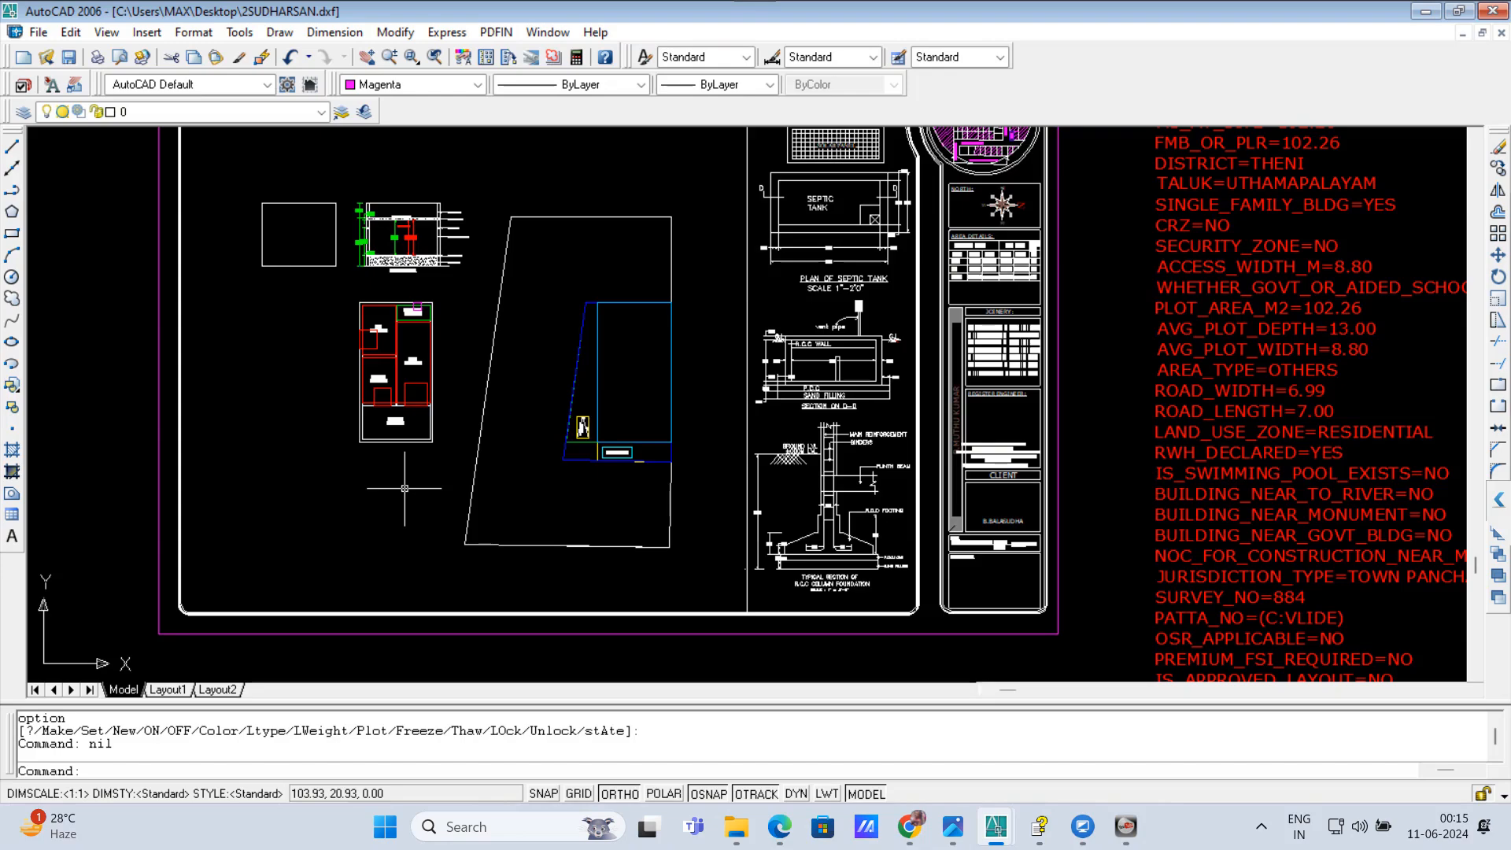
Step: Purge all the unused layers that remain in the drawing, accepting every item at once
text(PU)
key(Return)
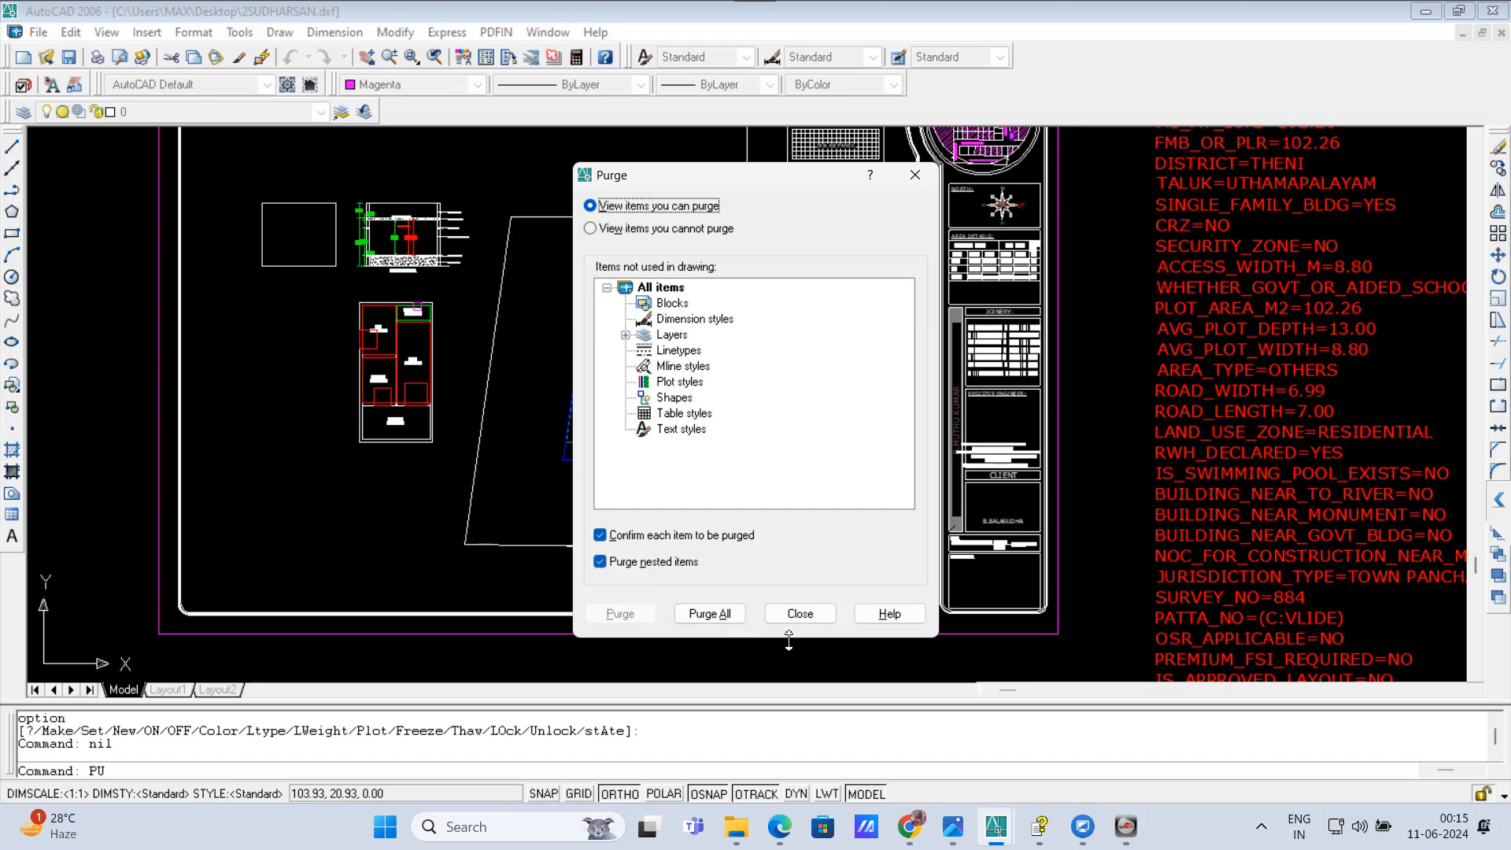
click(710, 615)
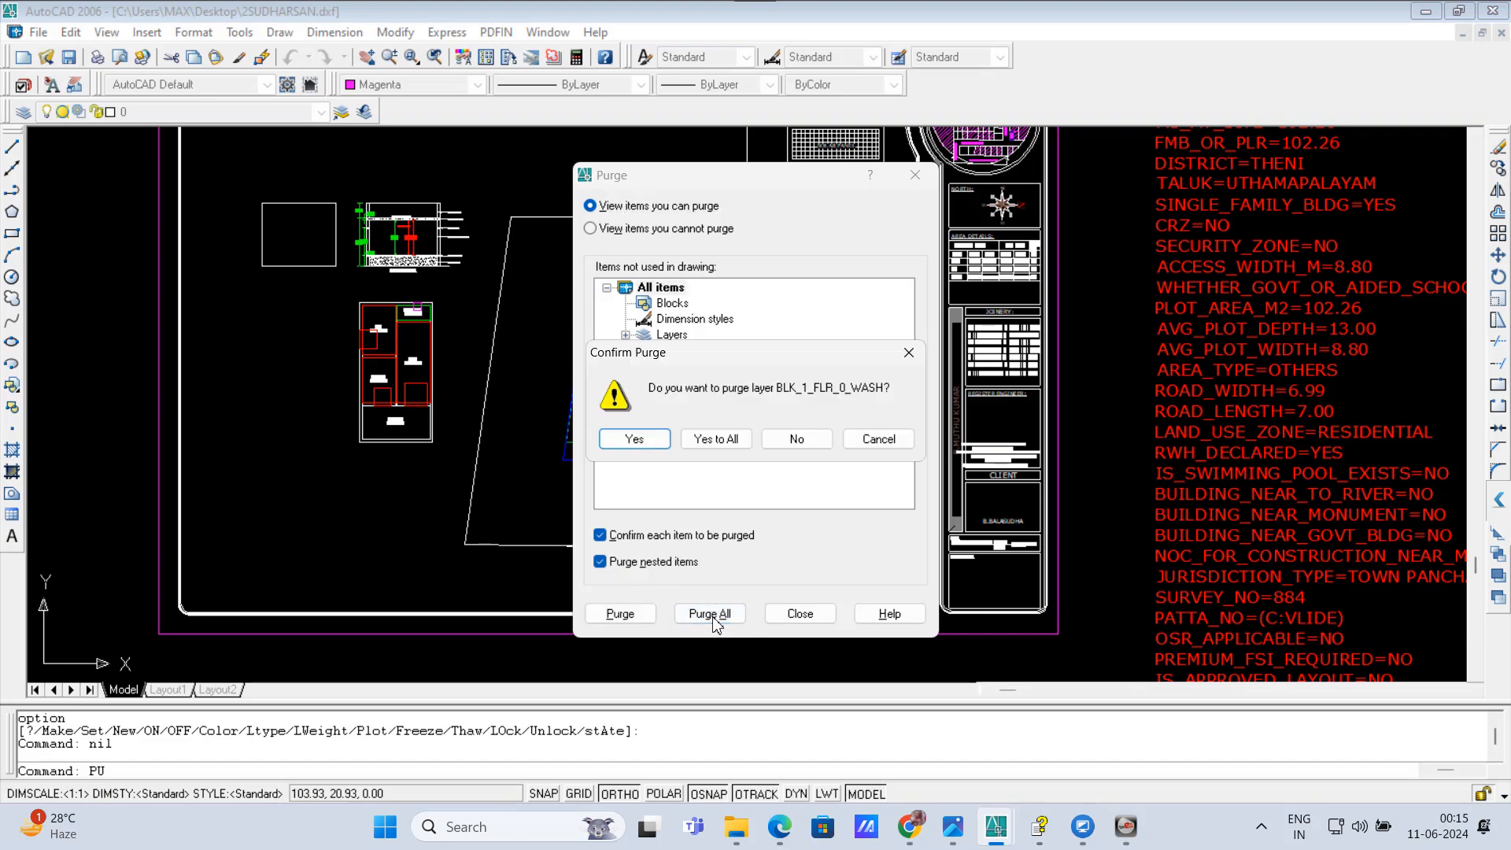
click(734, 440)
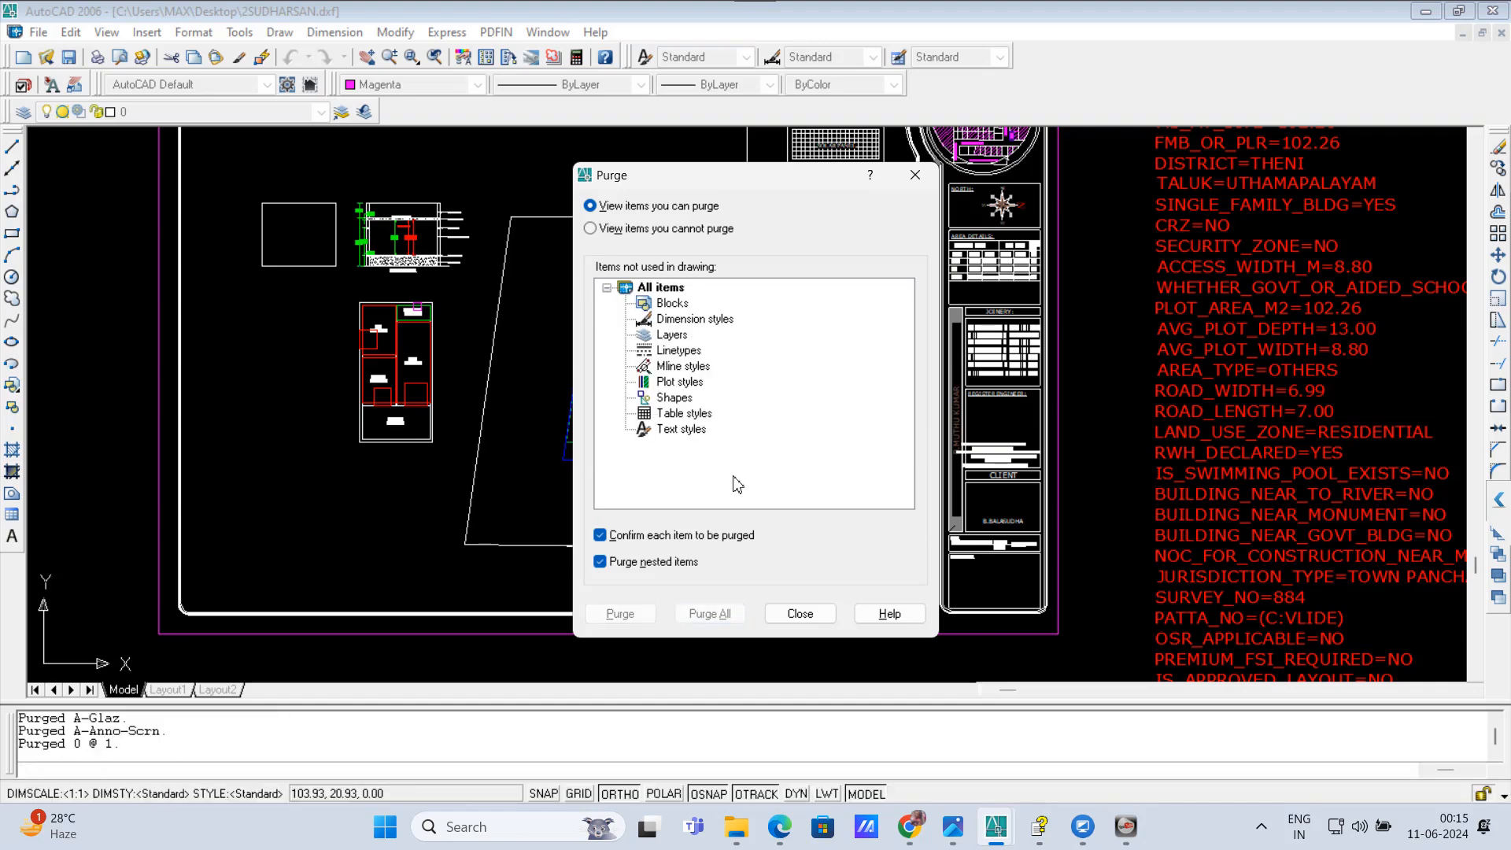
click(800, 614)
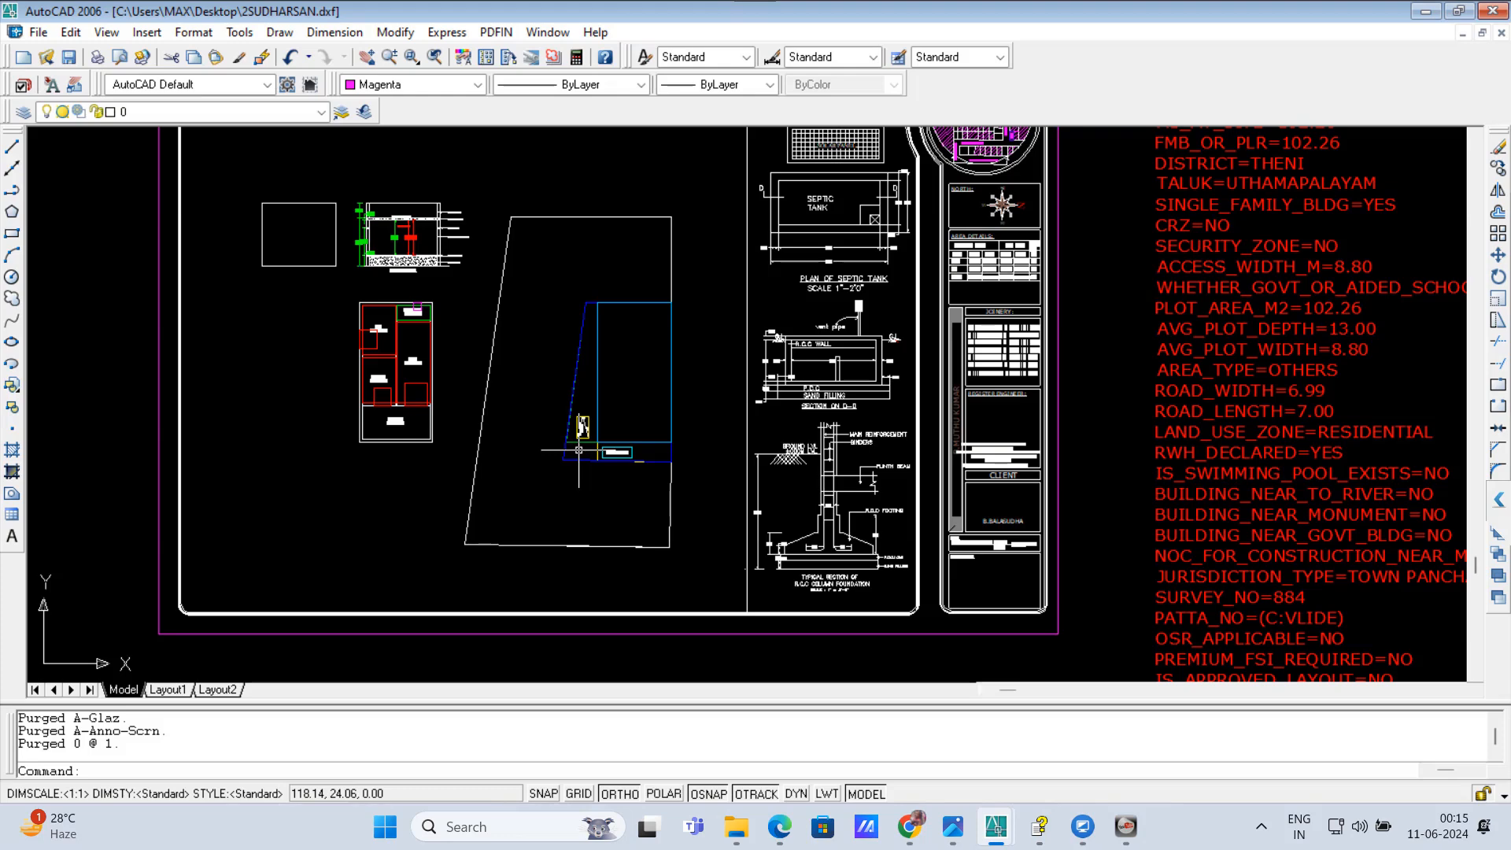
Step: Save the drawing to the Desktop under the new name 3SUDHARSAN.dxf in AutoCAD 2004 DXF format
click(39, 33)
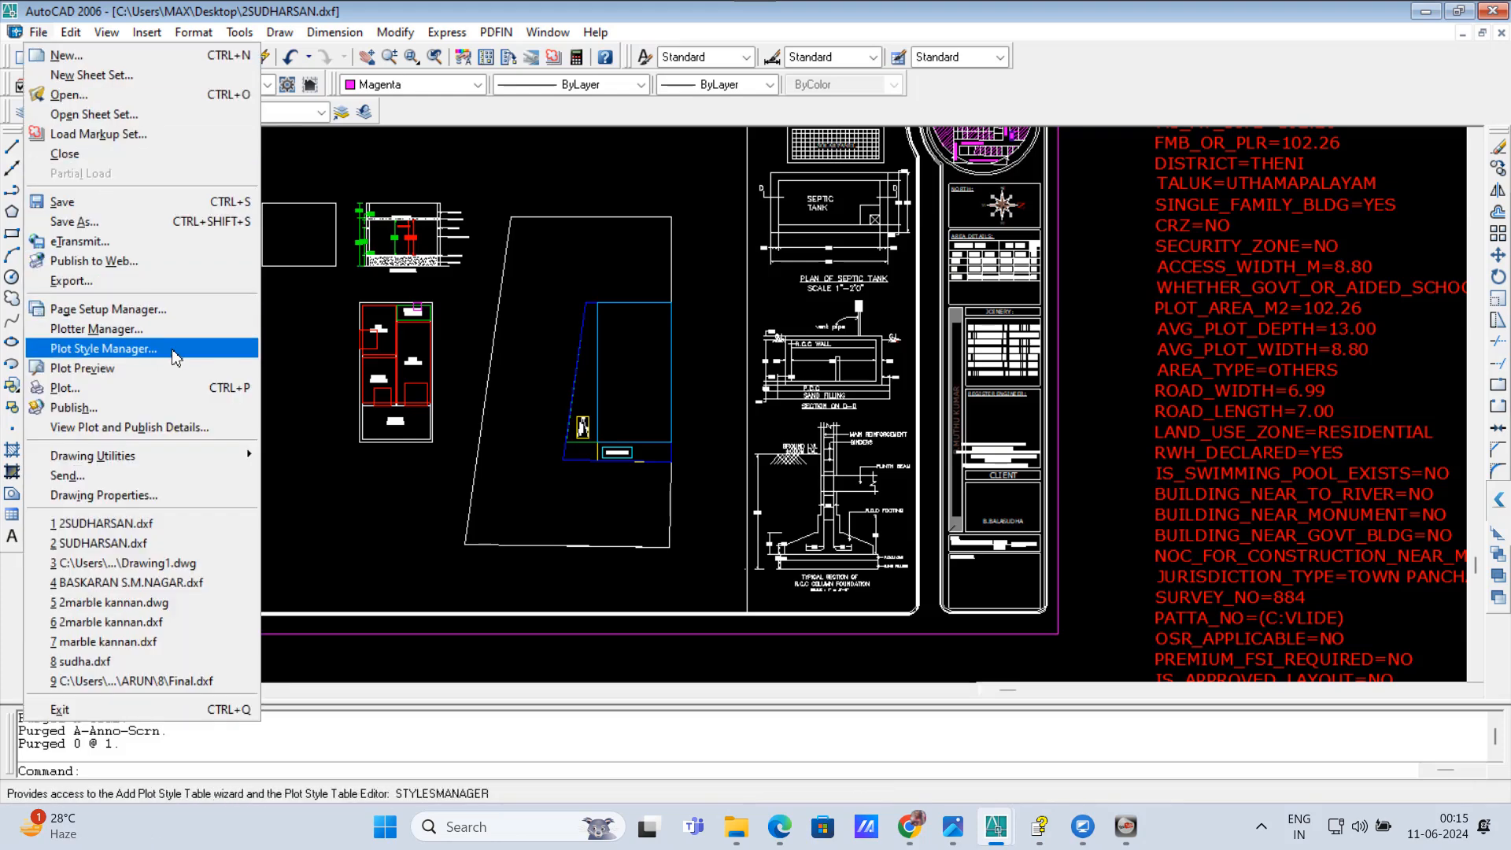
click(86, 224)
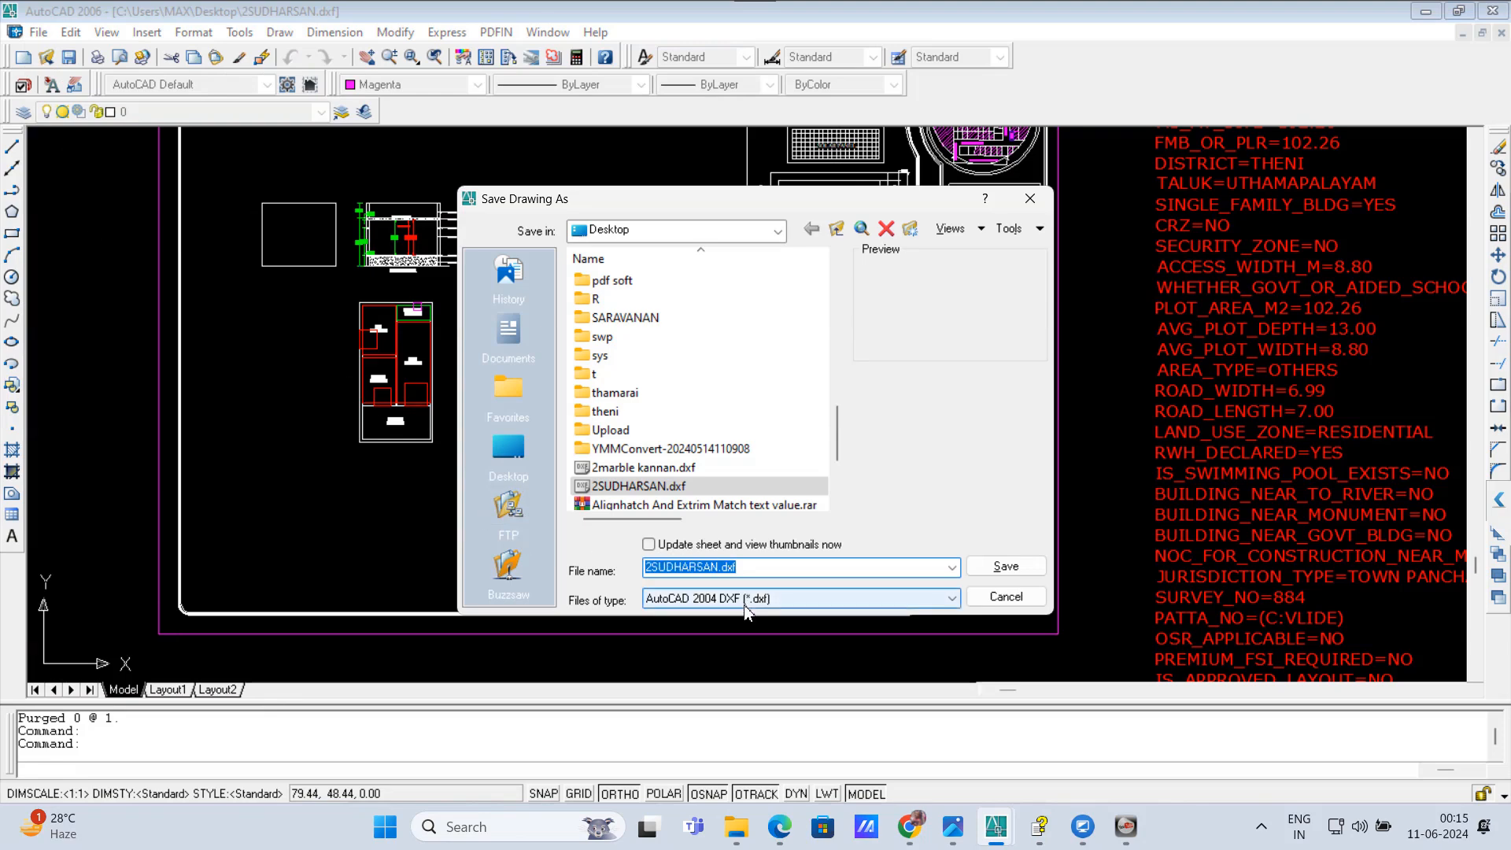
click(653, 569)
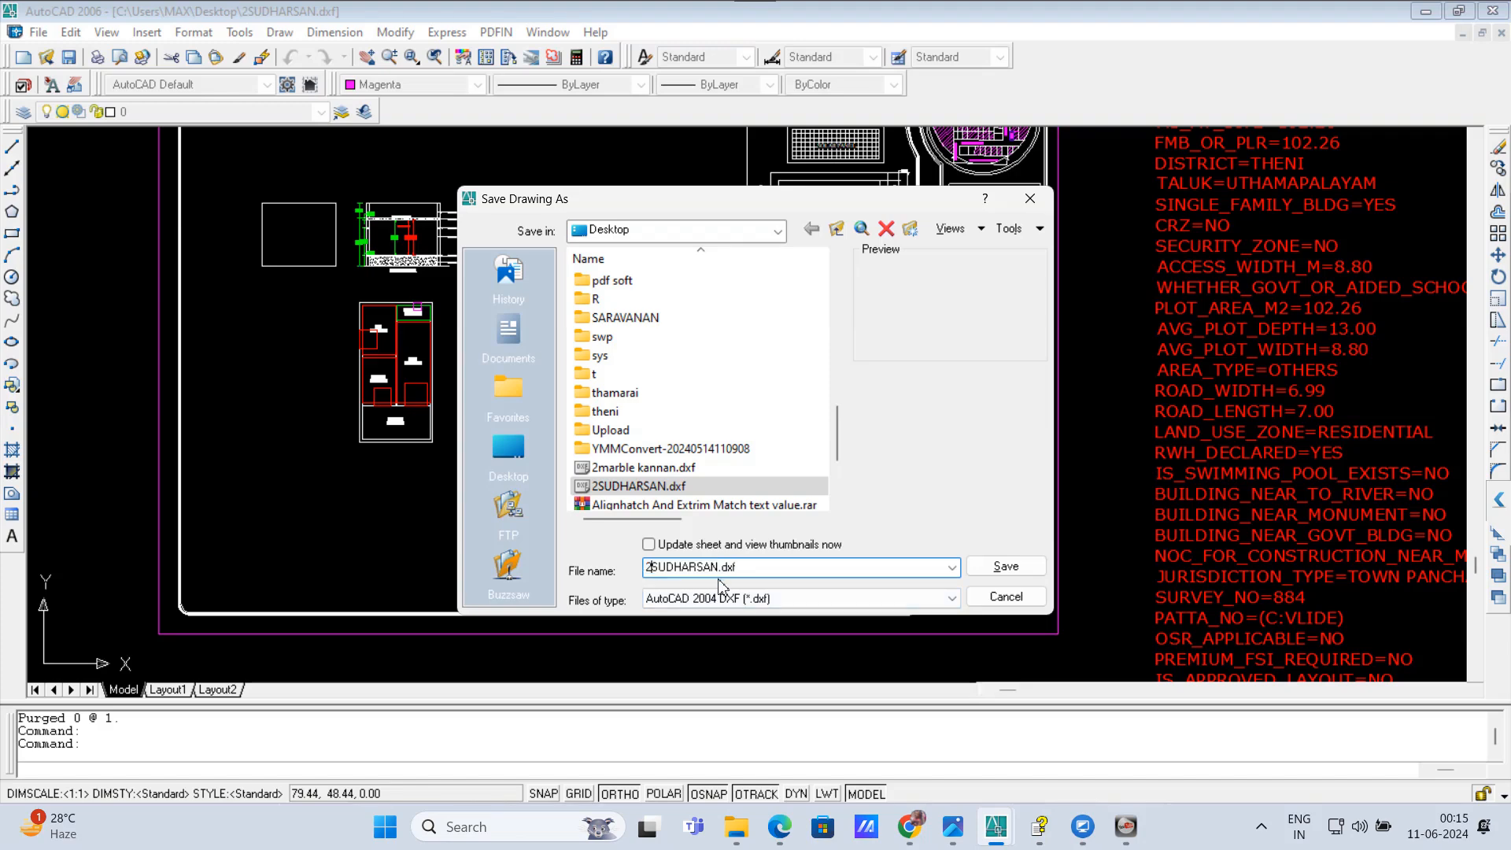
key(BackSpace)
text(3)
click(1007, 568)
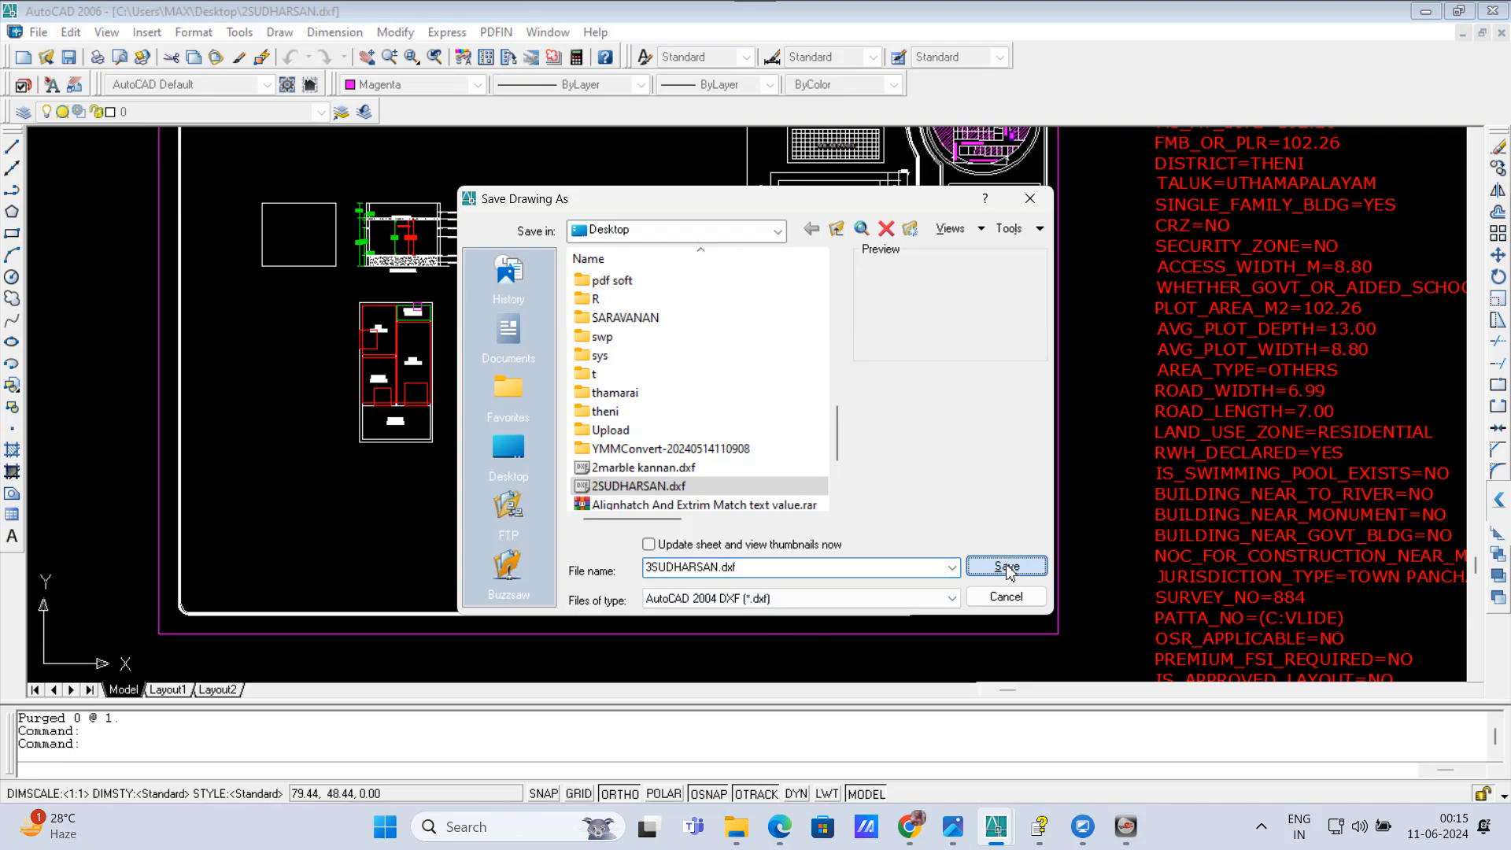
Step: Switch to Chrome, open the login page of the Tamilnadu Single Window Portal for Planning Permission and close the WhatsApp tab
click(908, 826)
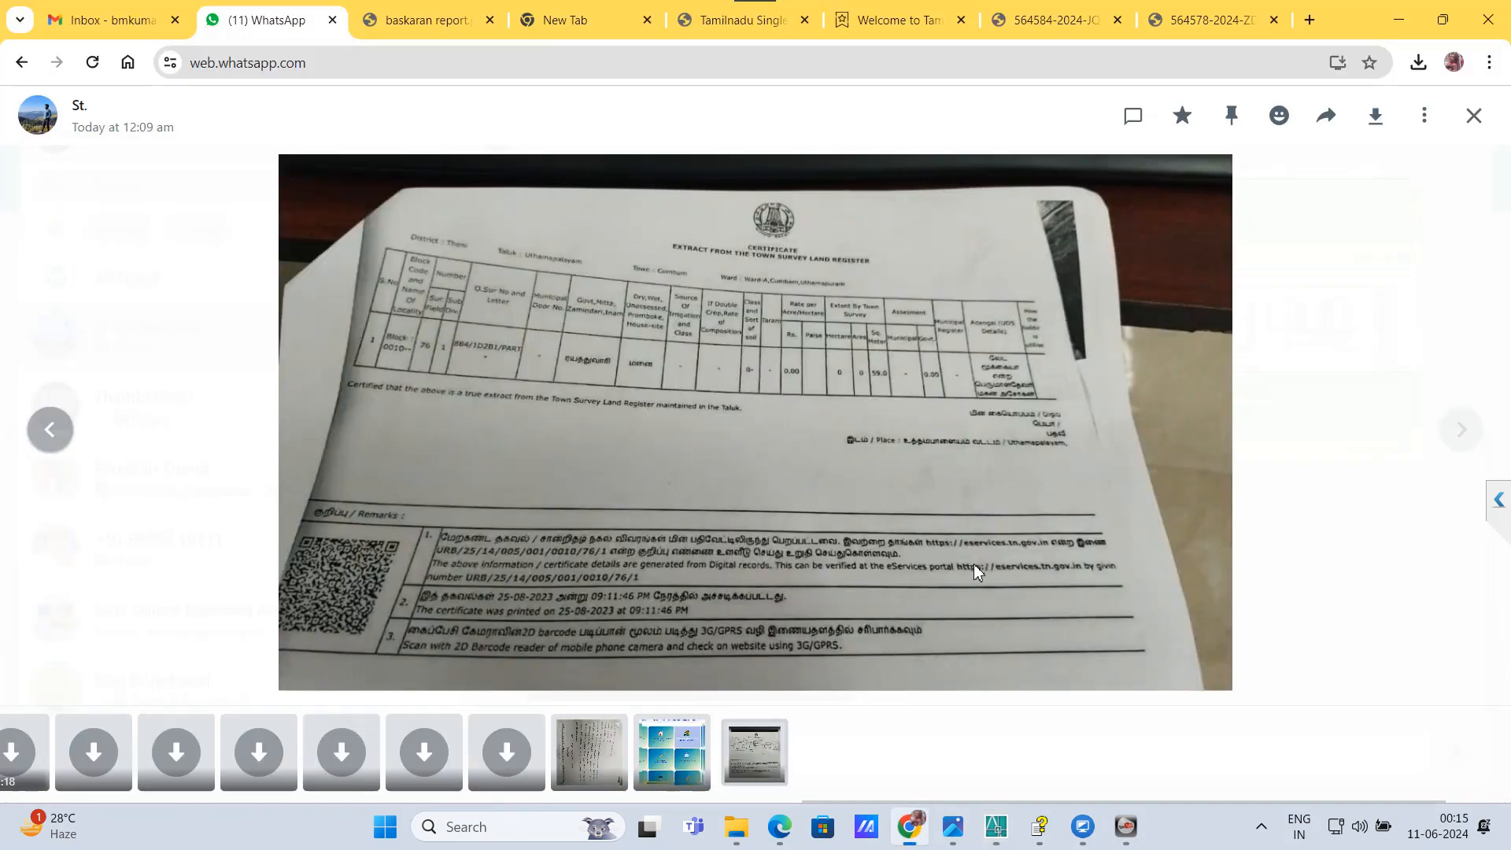
click(976, 572)
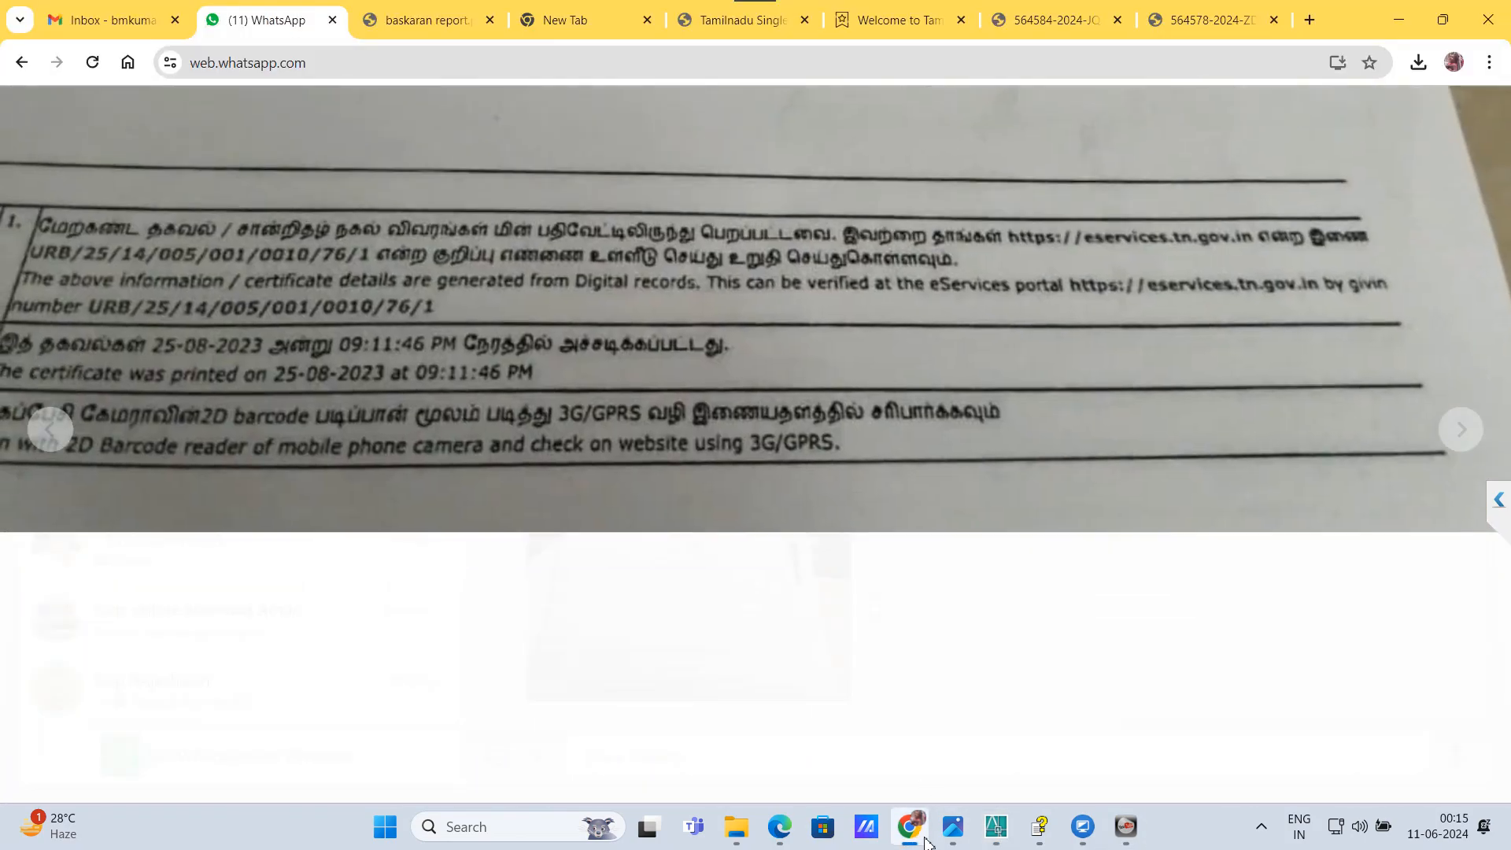
click(926, 840)
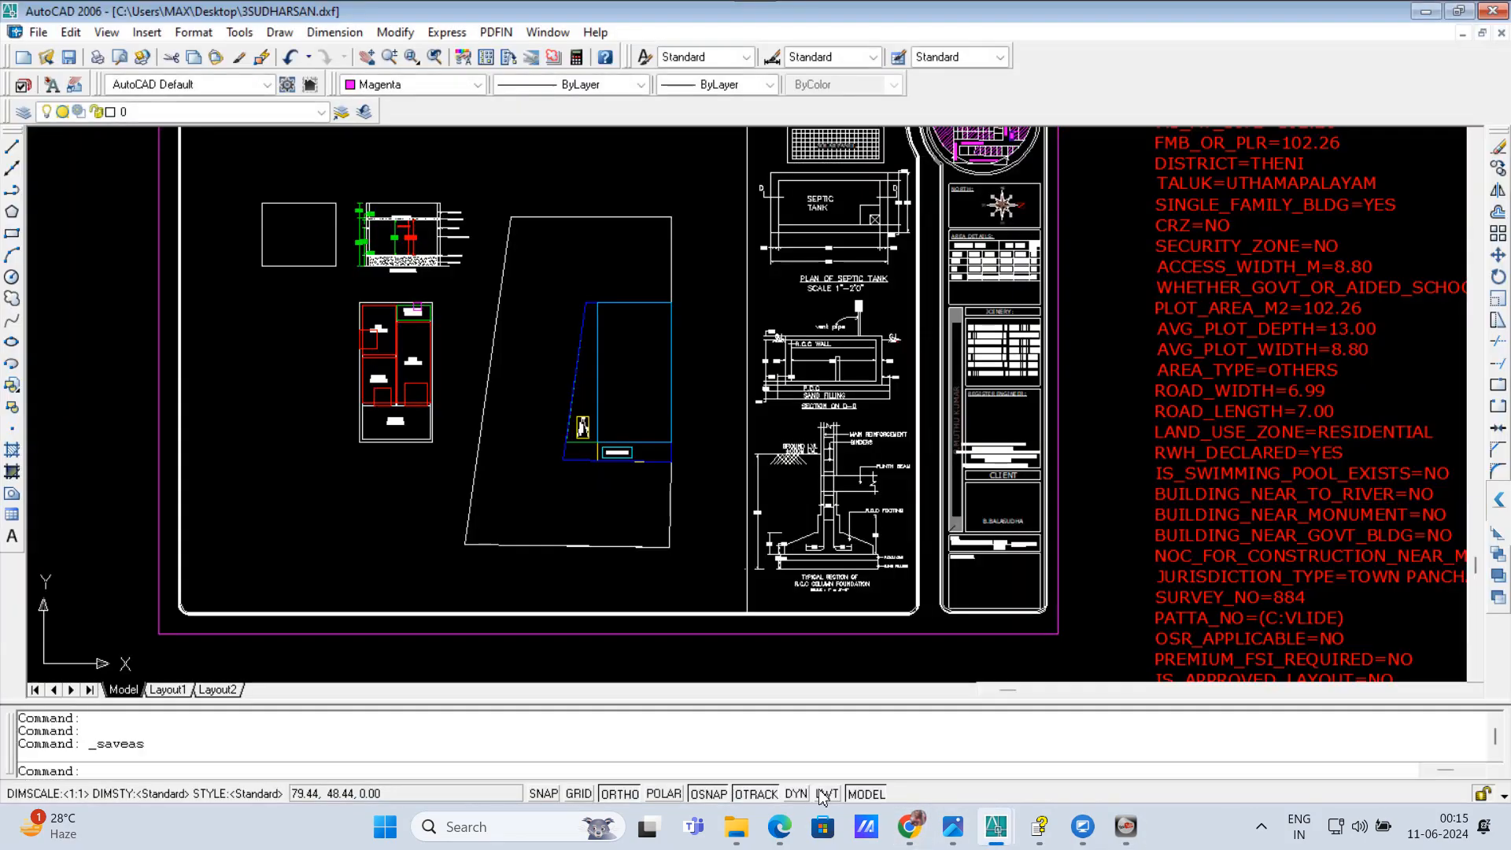
click(915, 834)
click(441, 23)
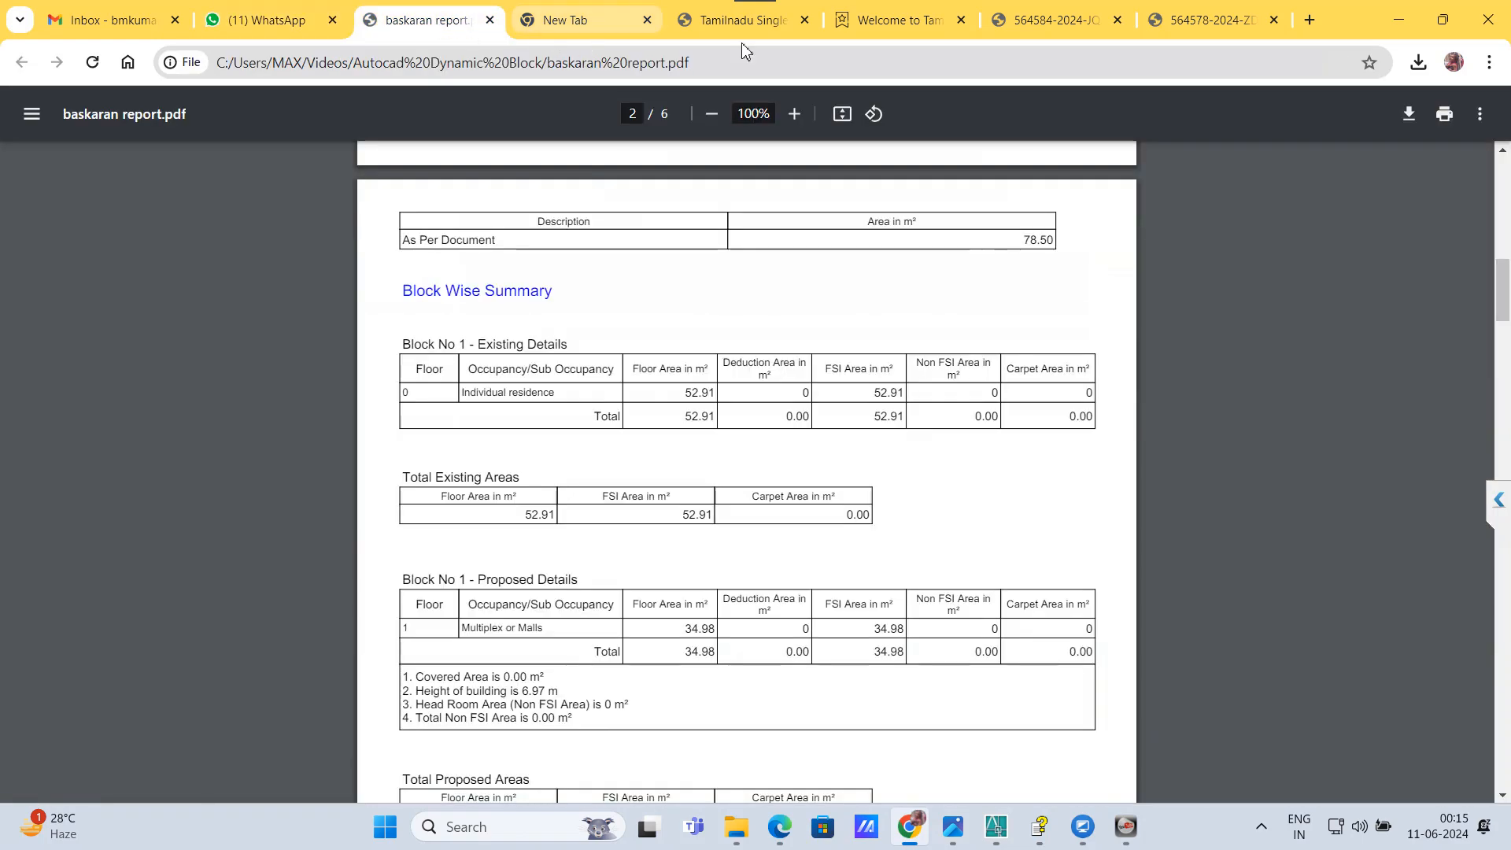
click(1059, 31)
click(731, 23)
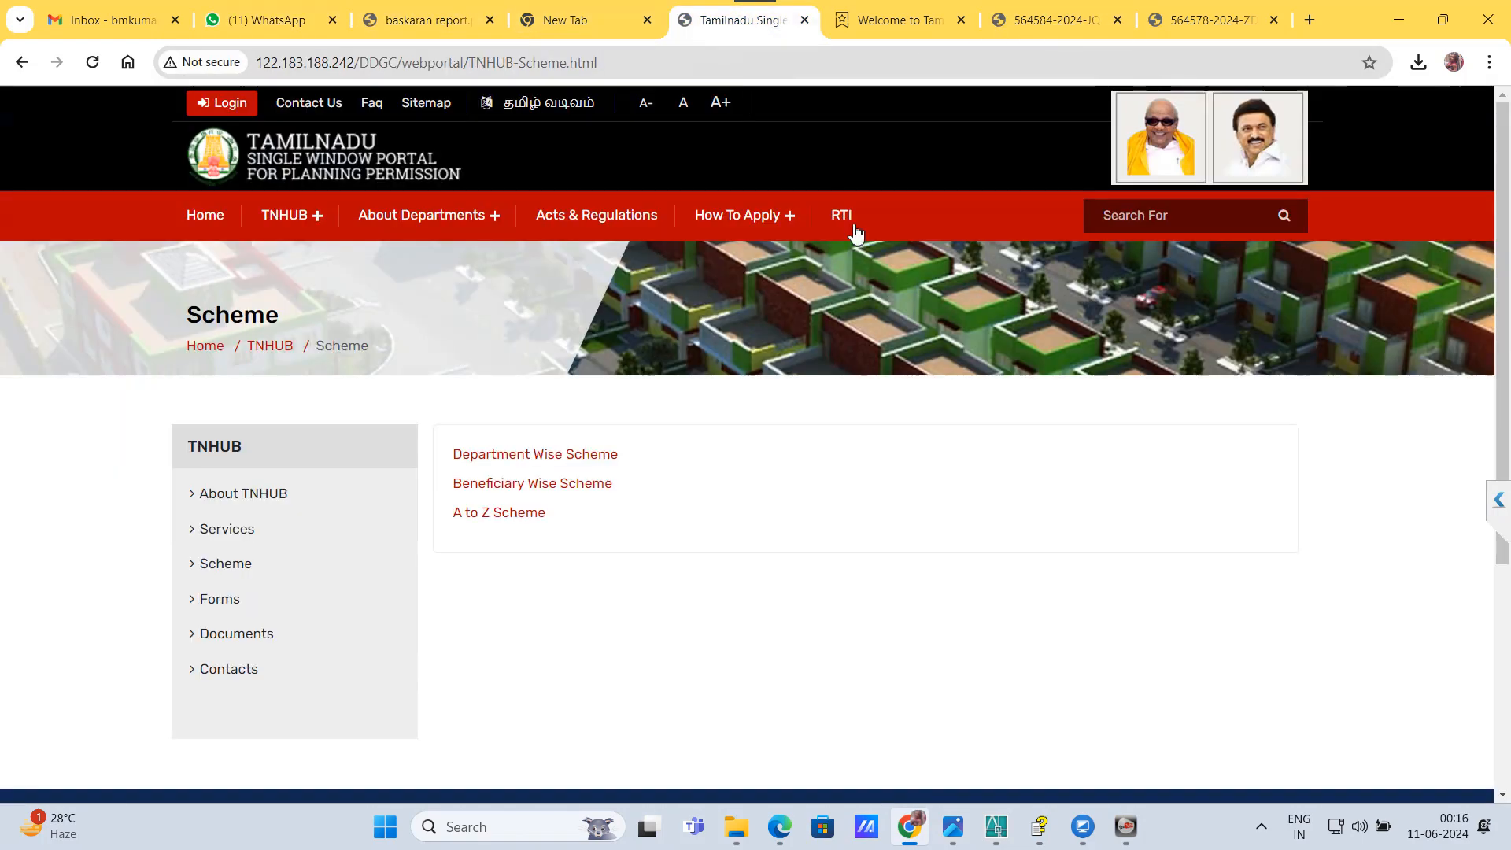
click(213, 104)
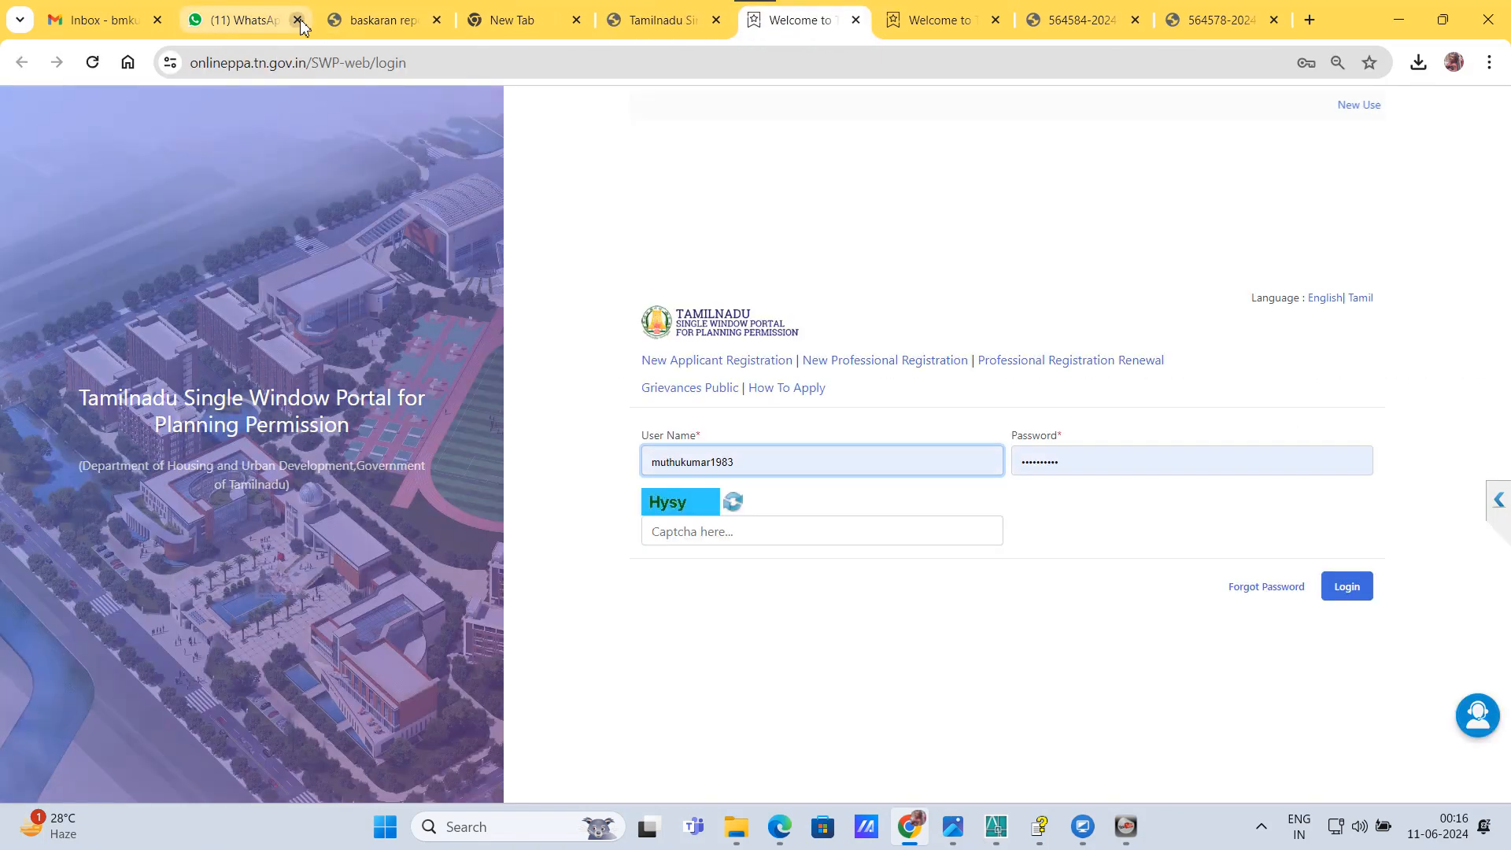
click(297, 19)
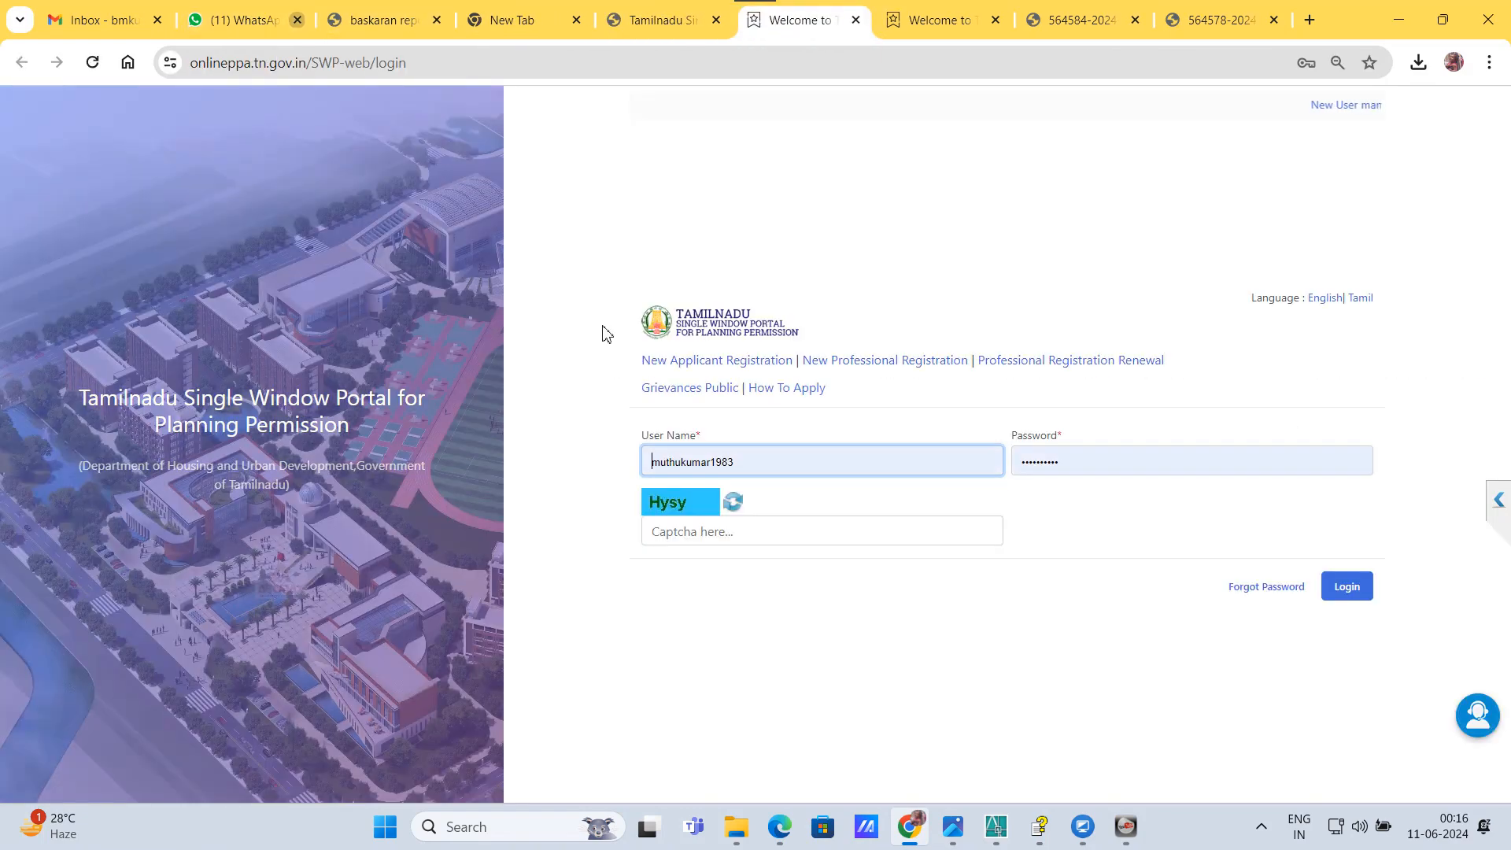
Step: Enter the captcha code and log in to the planning permission portal with the prefilled credentials
click(724, 534)
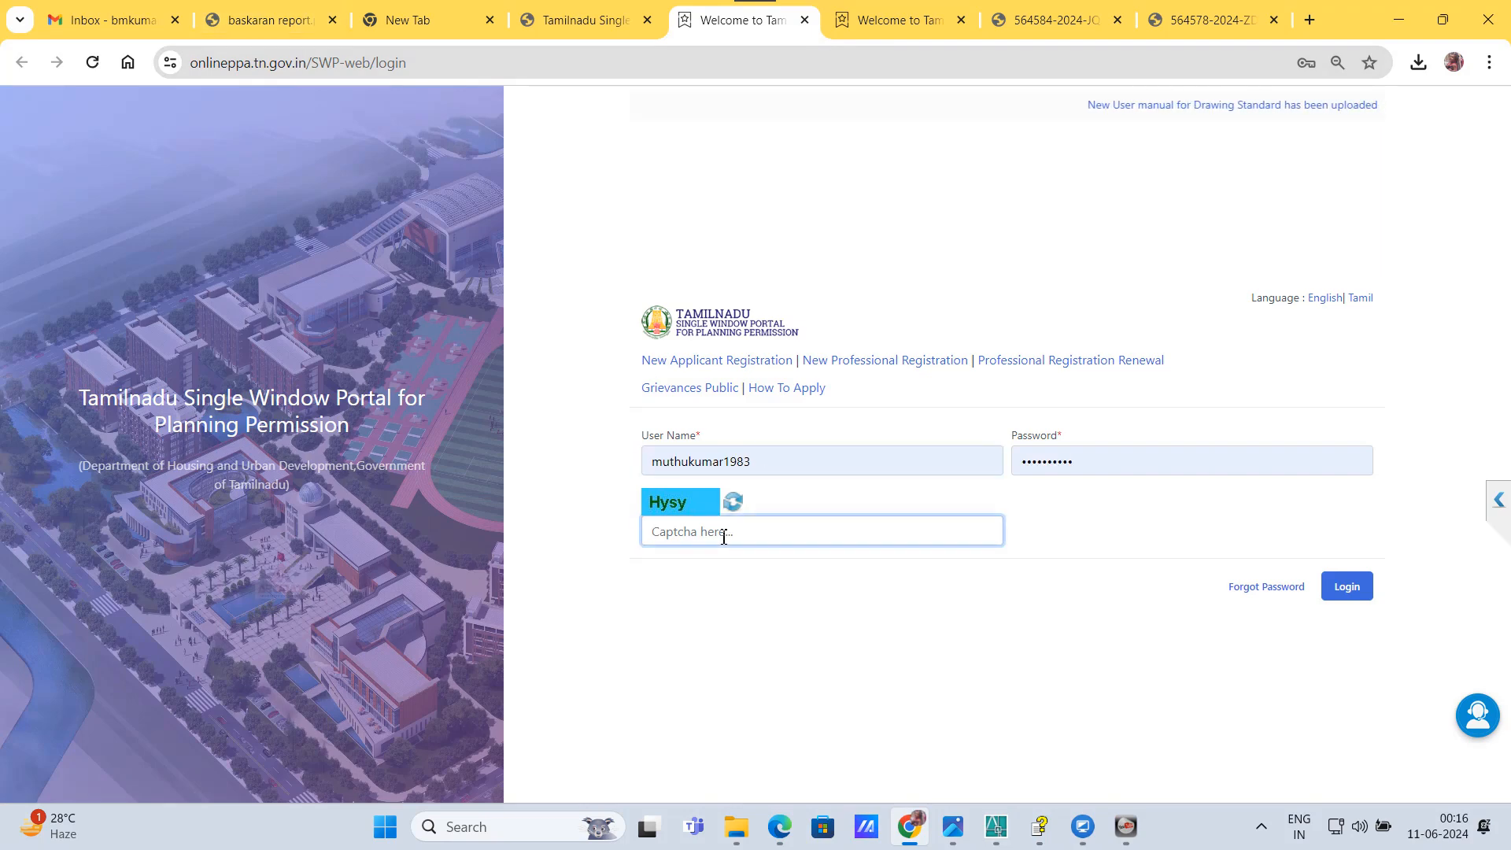
text(Hys)
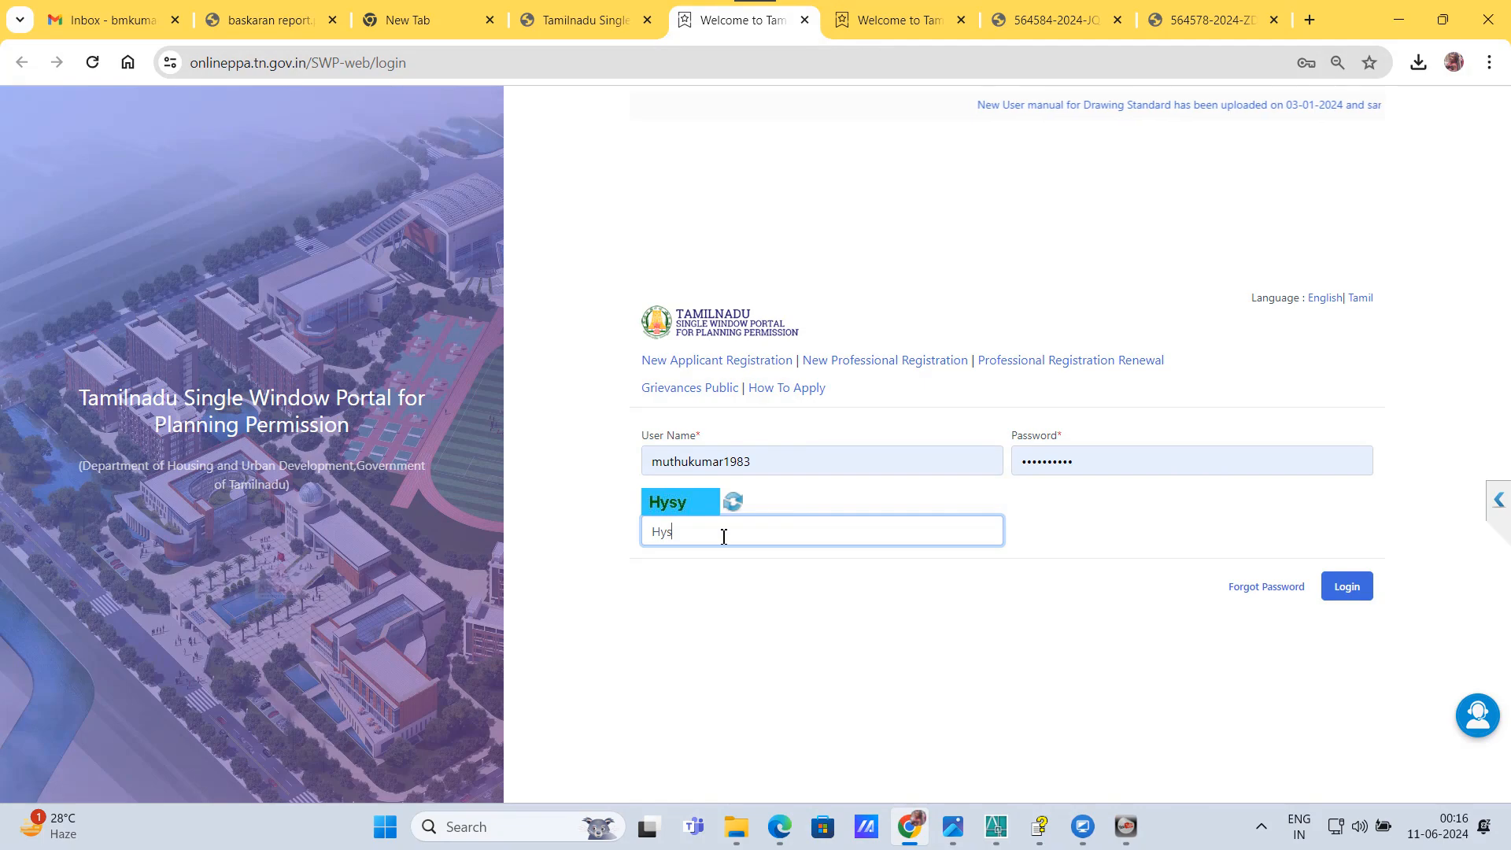
text(y)
key(Return)
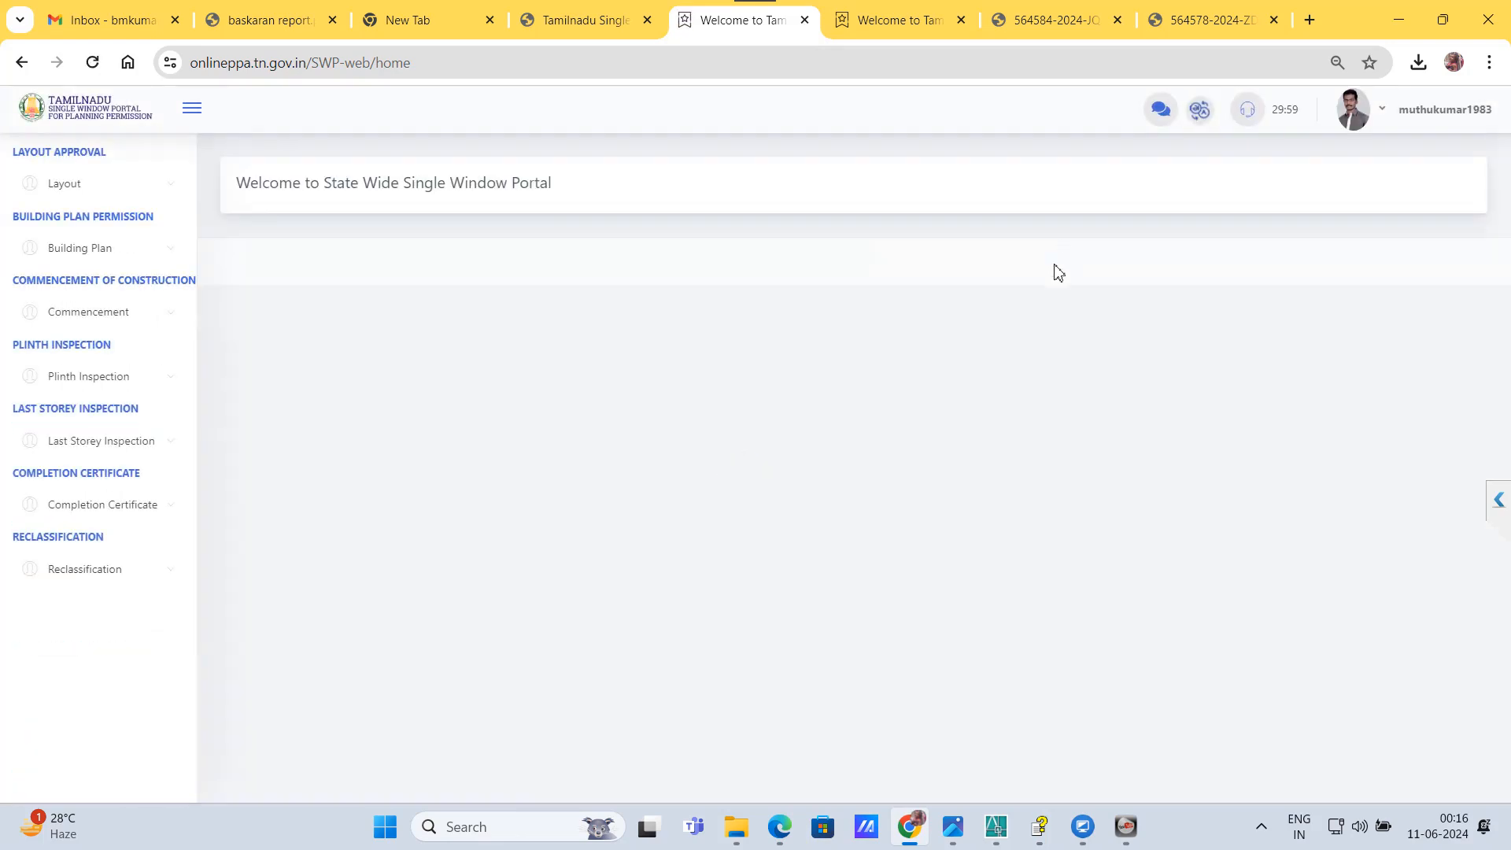
Step: Open the Drawing Scrutiny list for building plans and start a new drawing scrutiny entry
click(93, 254)
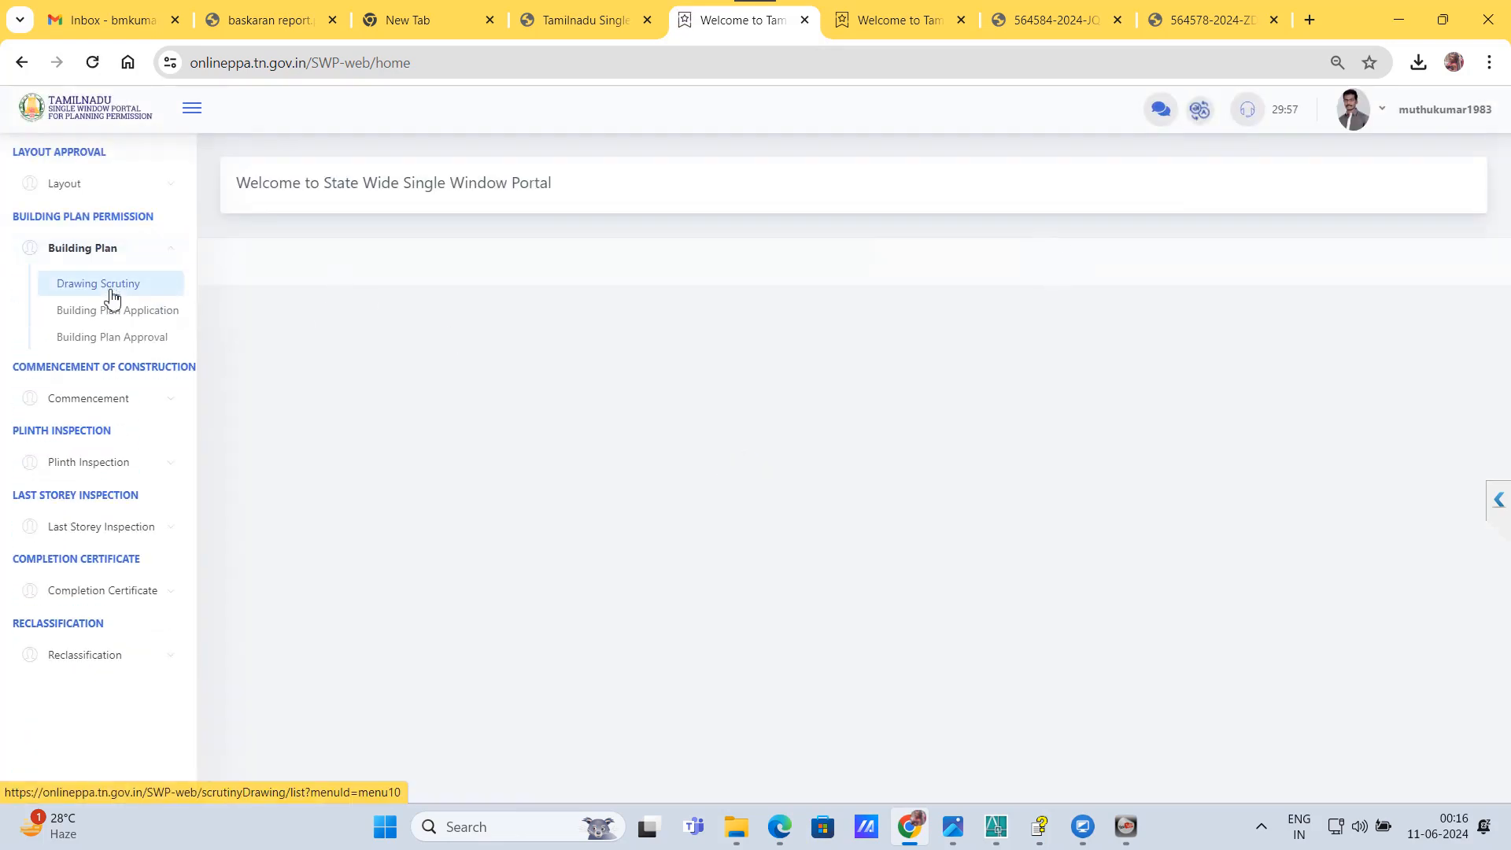
click(106, 287)
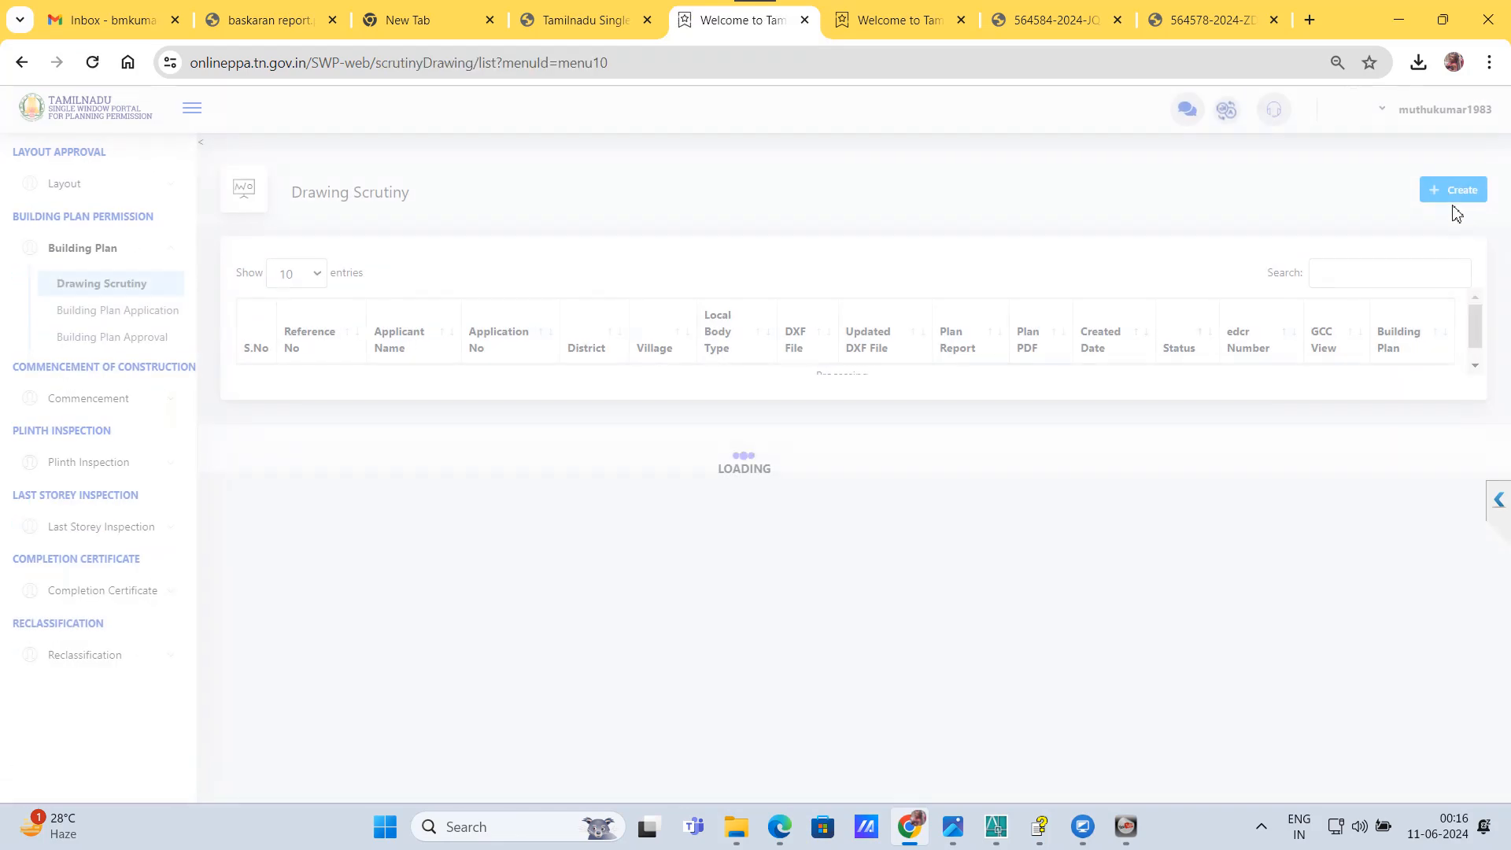
click(1448, 199)
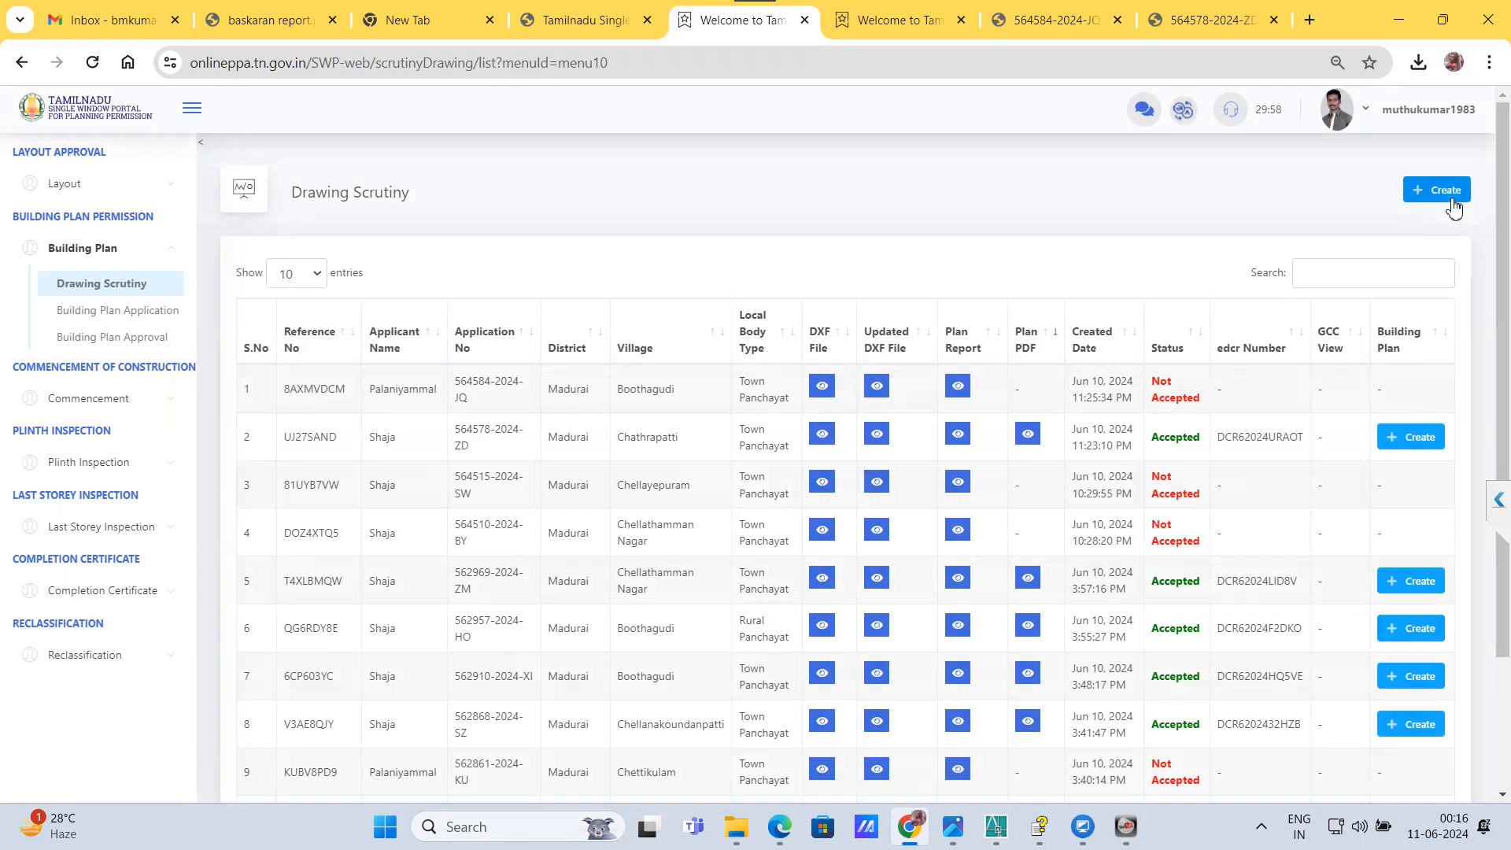
Step: Fill in the applicant's name, mobile number and email address from the saved entries
click(462, 425)
click(398, 475)
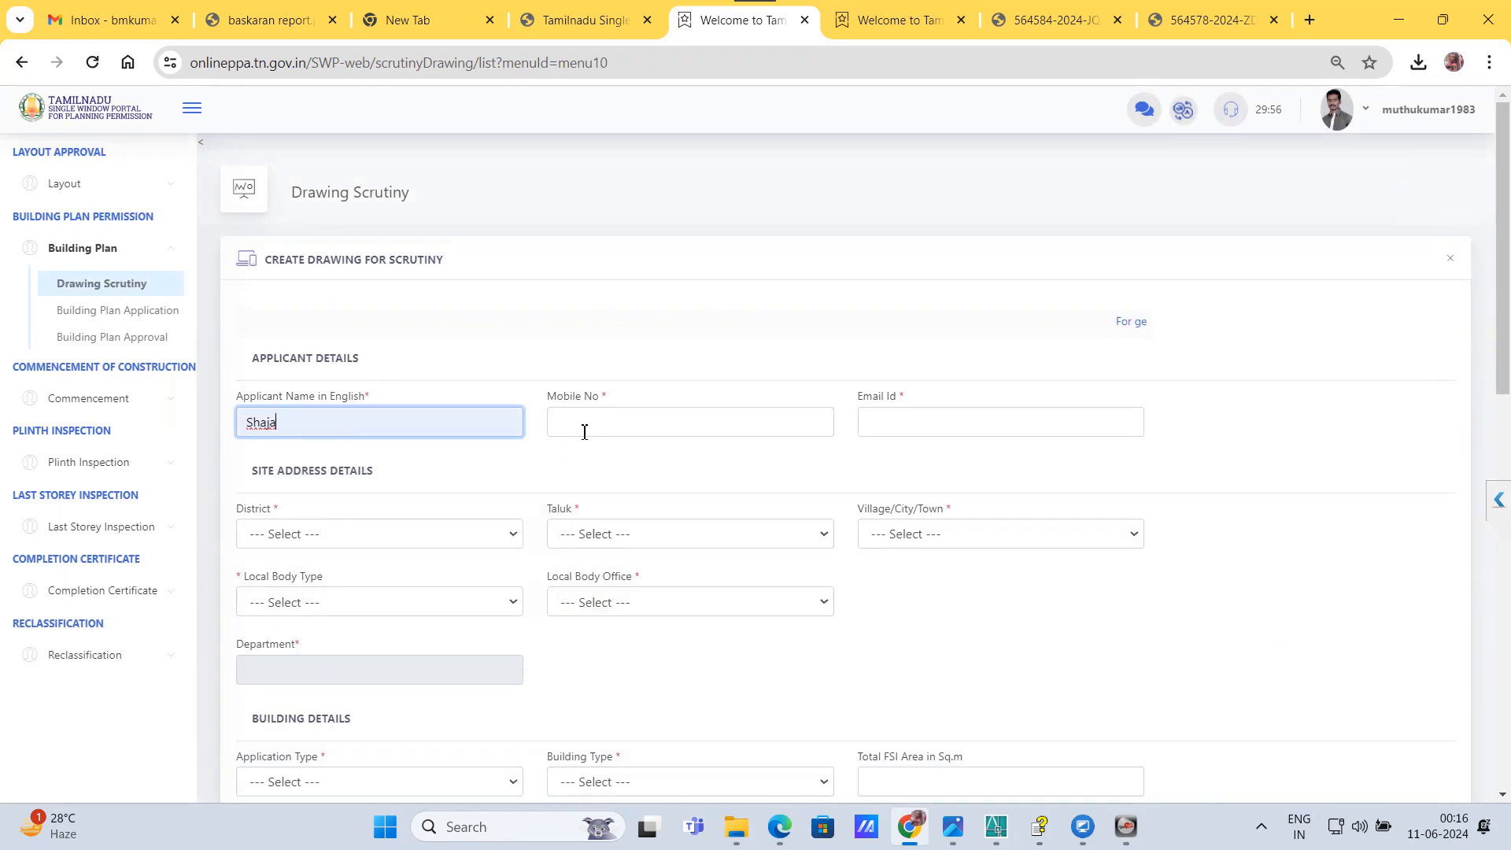
click(583, 424)
click(665, 473)
Step: Set the site address district to Theni and the taluk to Uthamapalayam
click(342, 564)
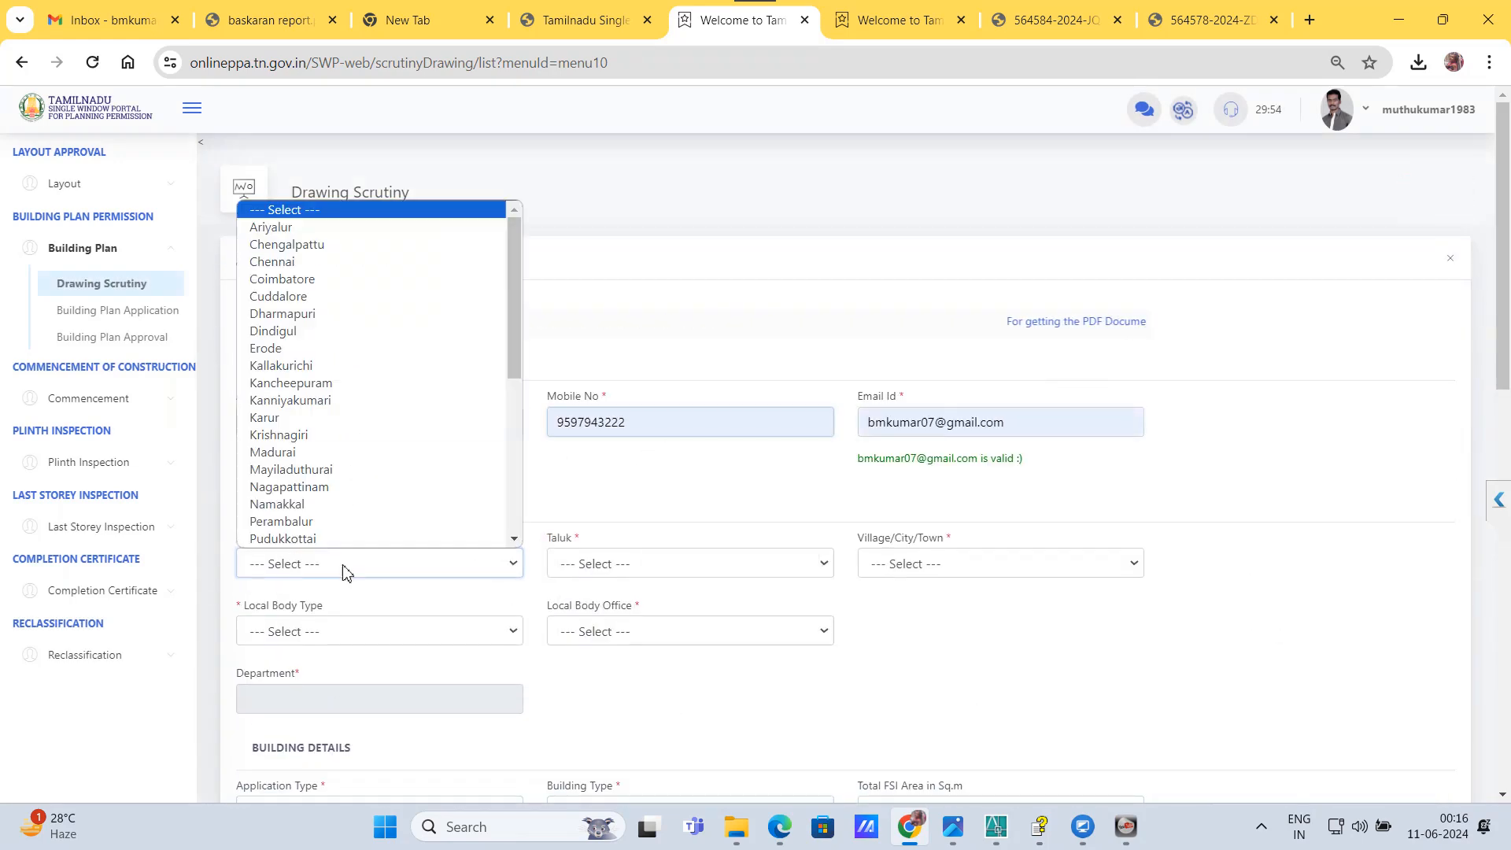
click(275, 417)
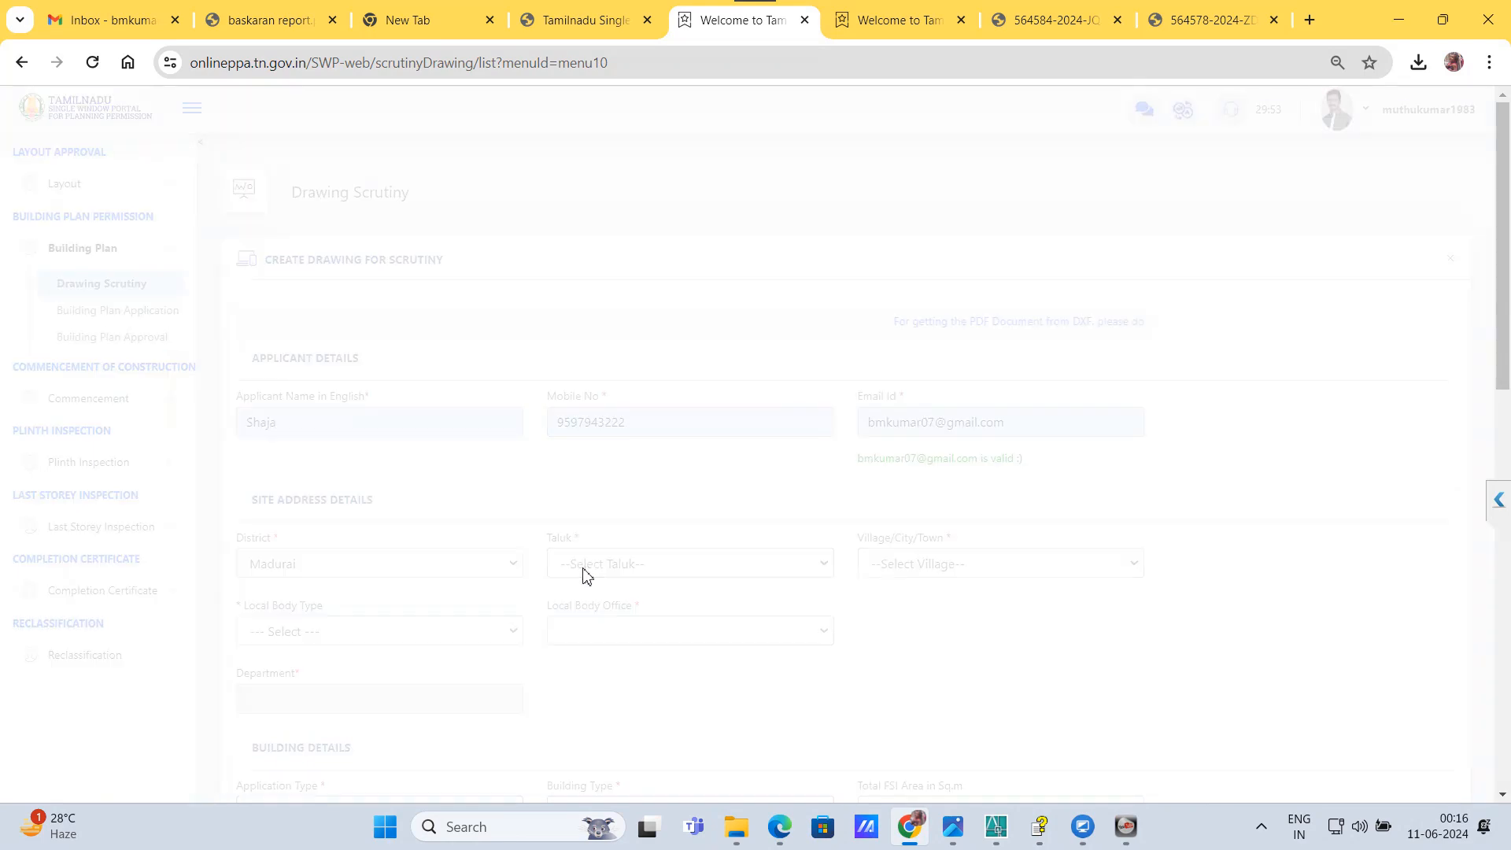
click(451, 572)
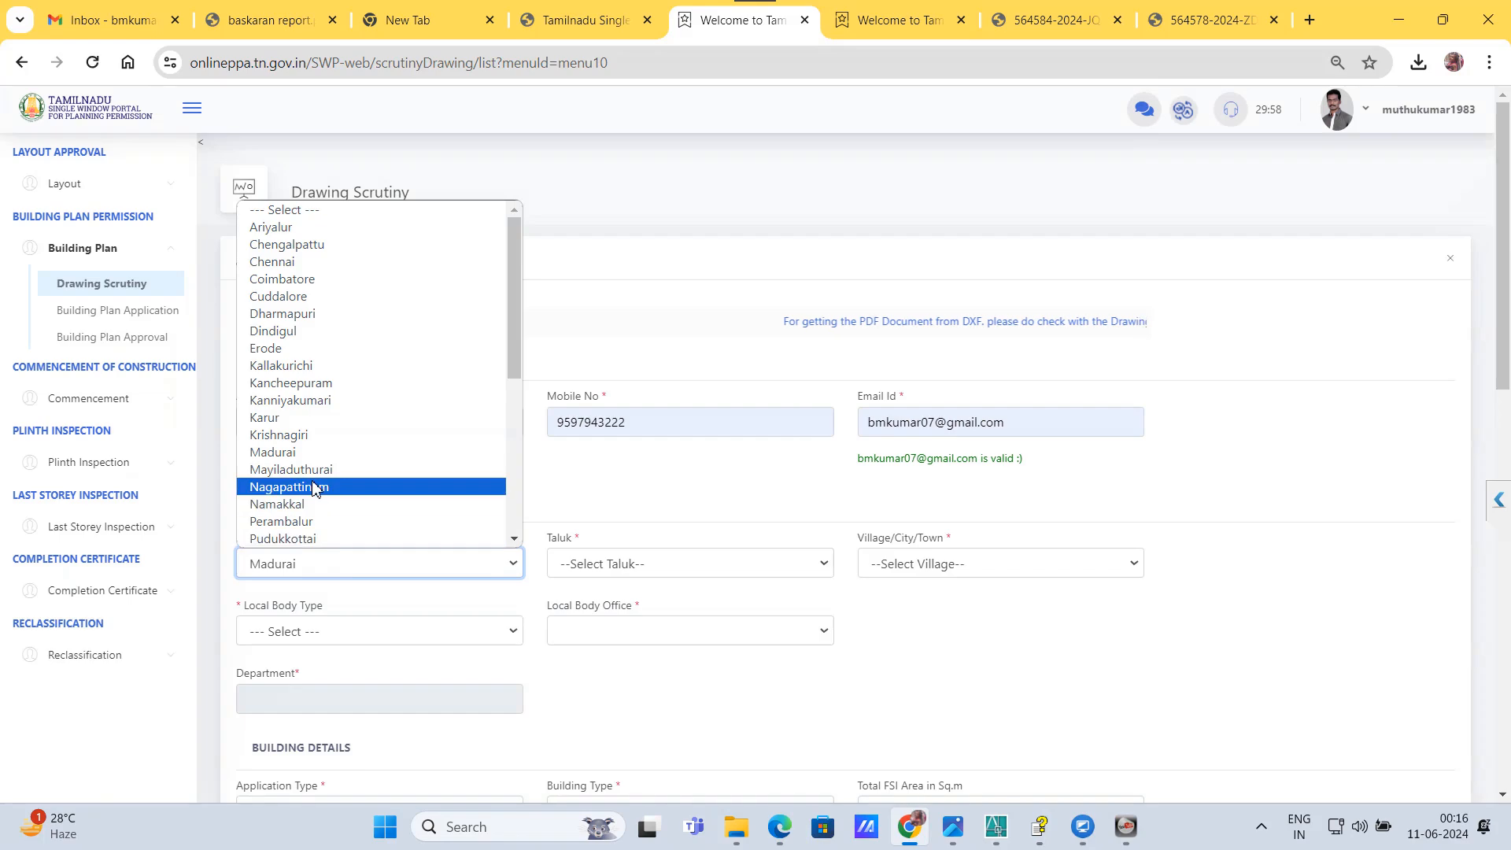
key(t)
key(t)
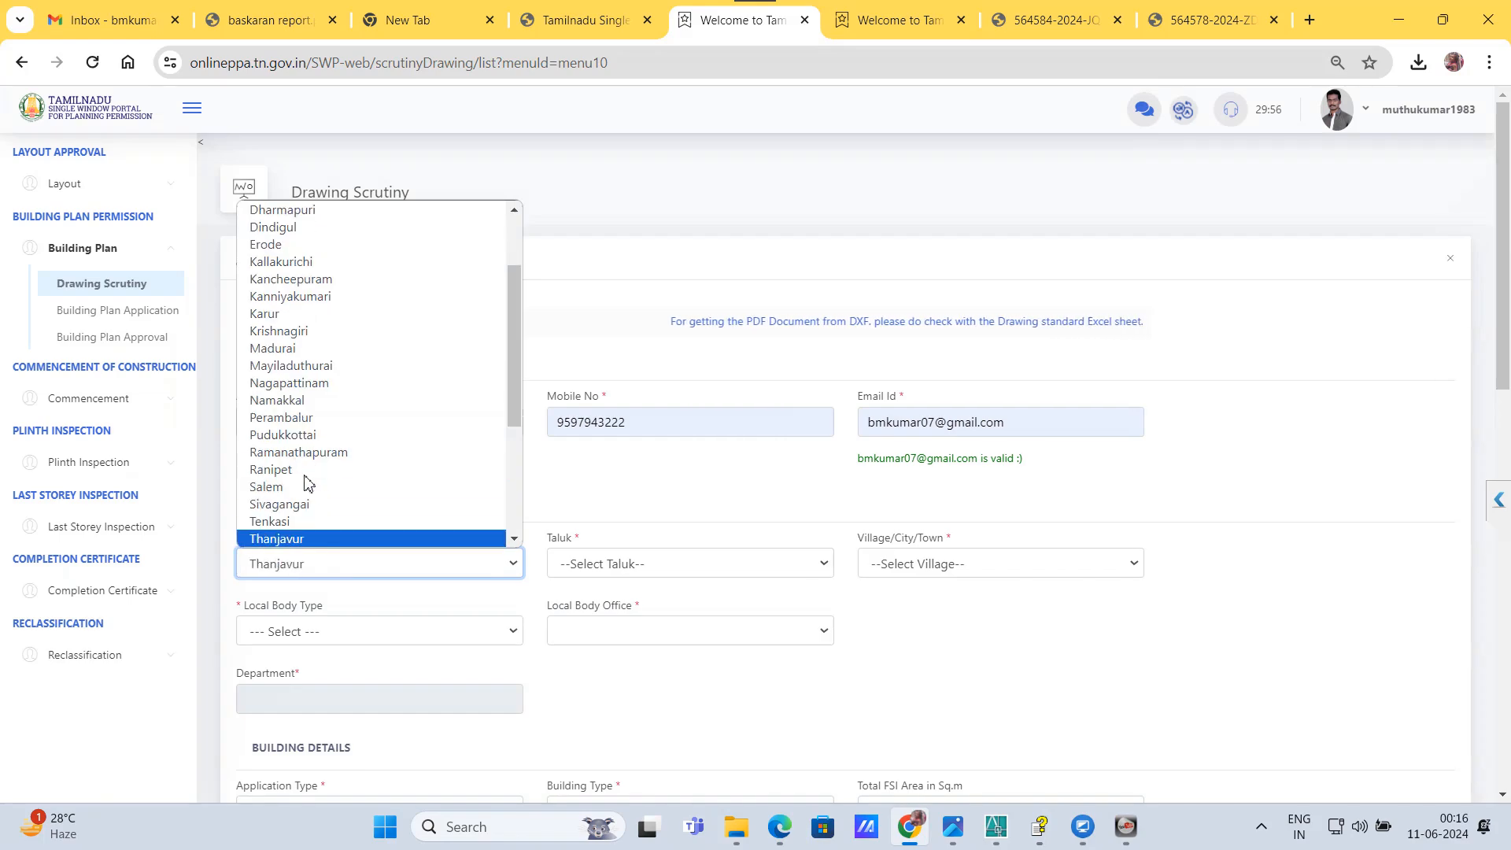
key(t)
click(291, 539)
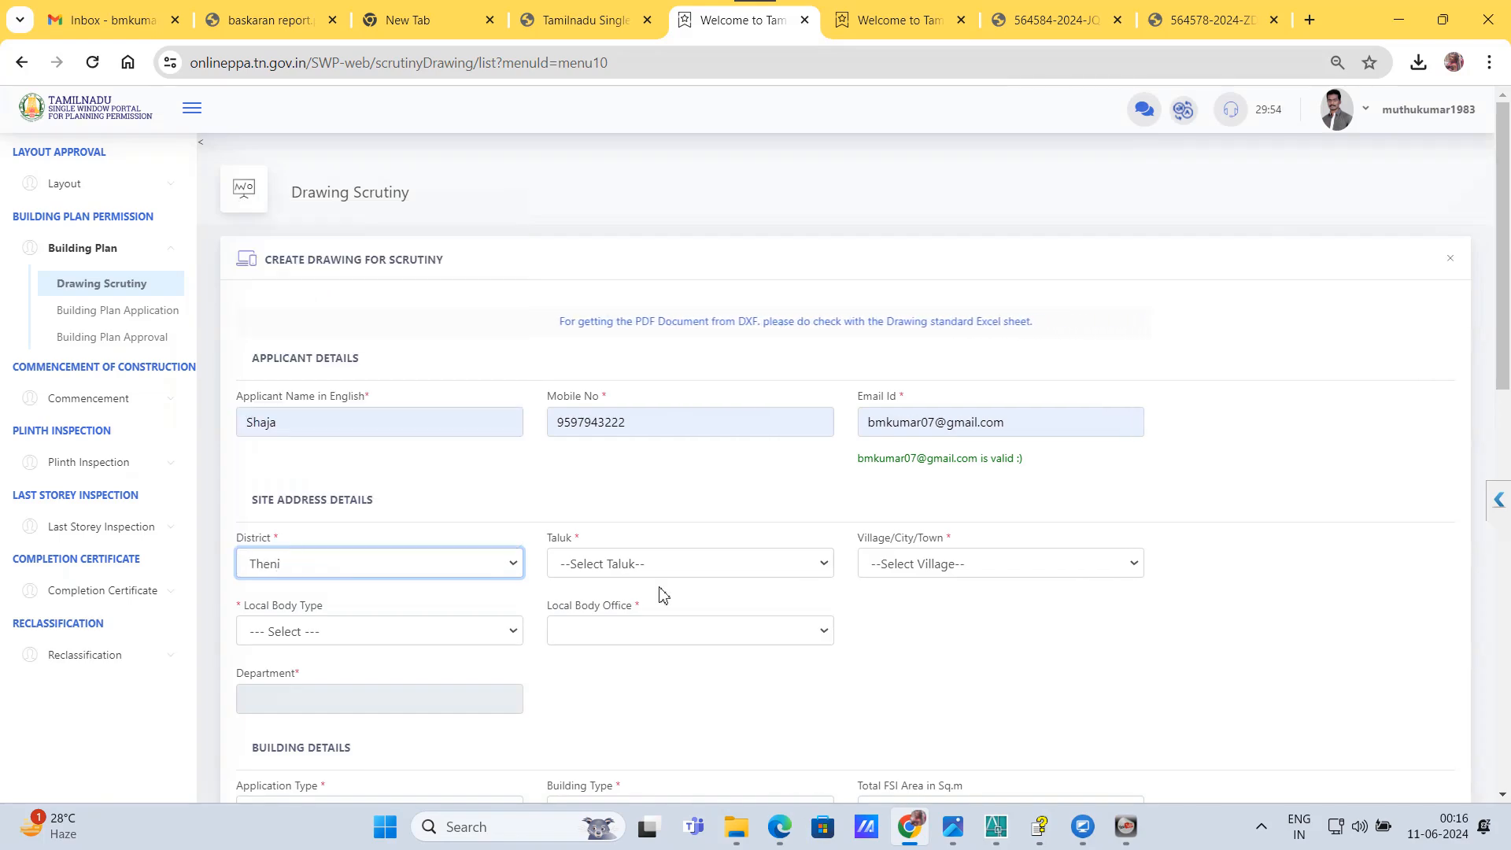
click(661, 573)
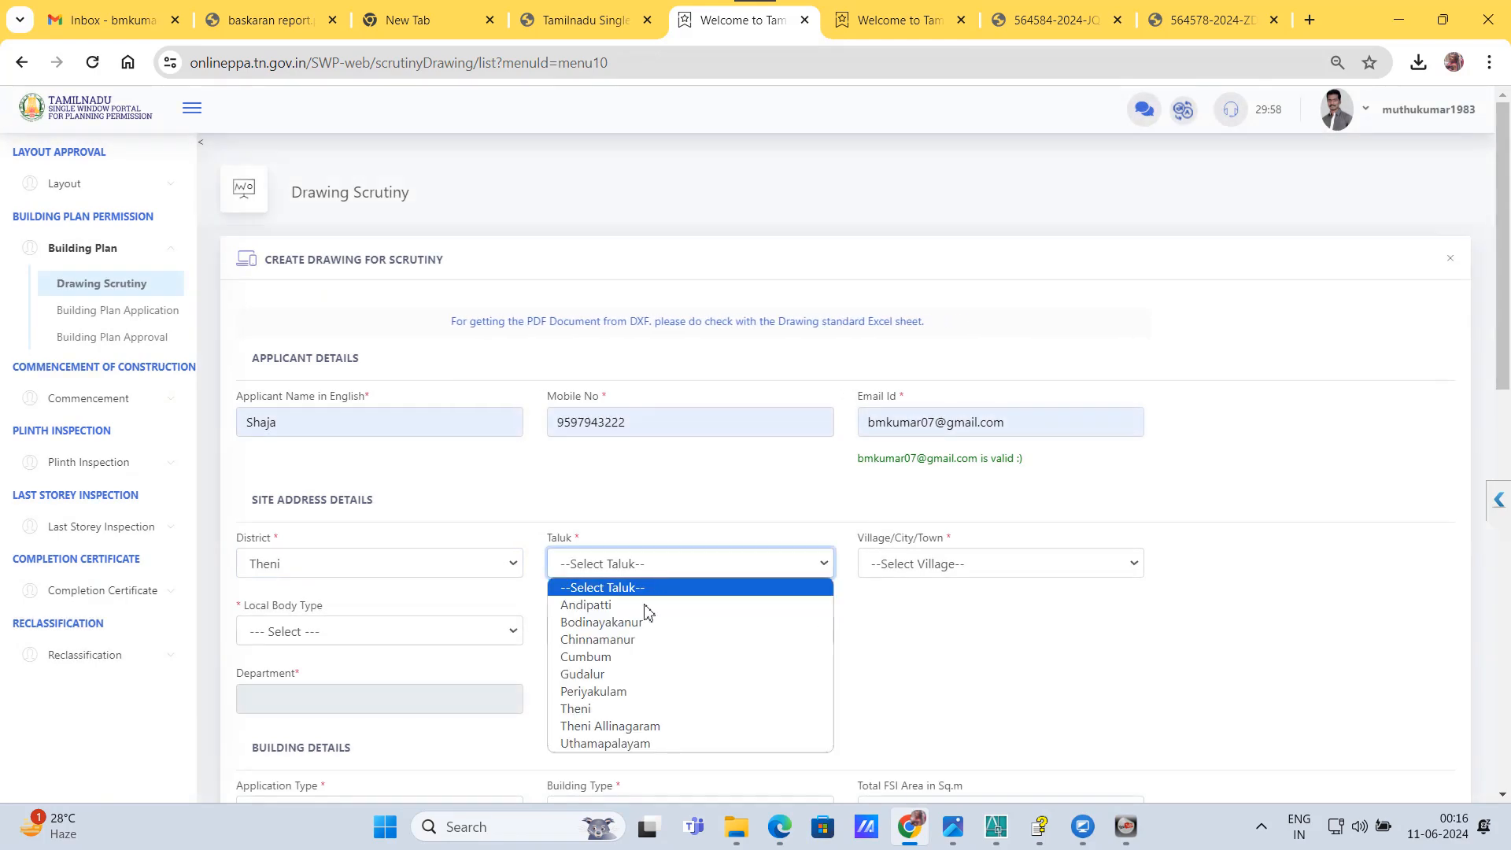
click(618, 742)
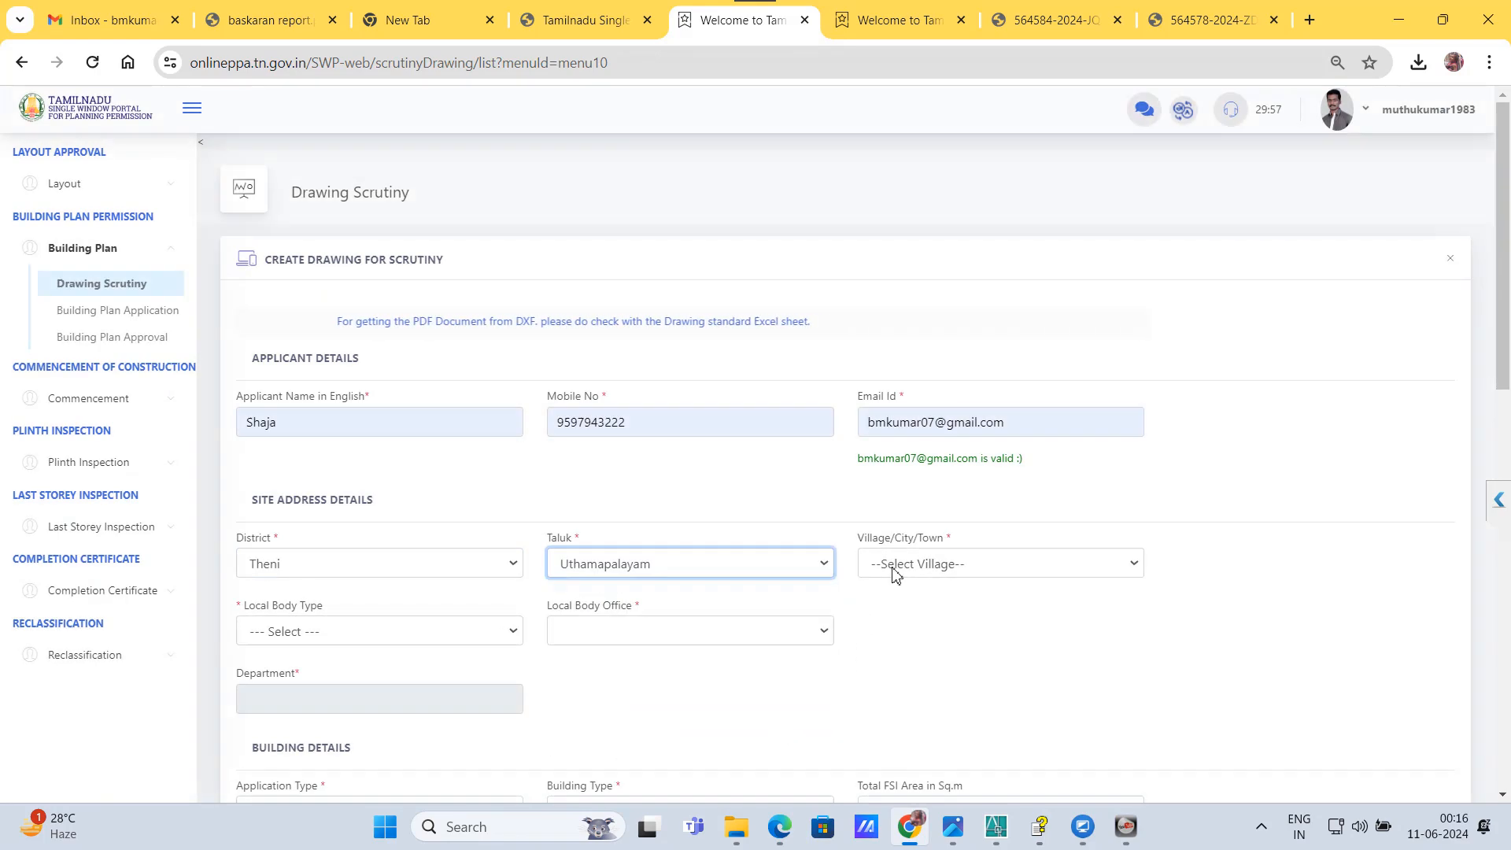
Step: Set the site's village/city/town to Uthamapuram
click(894, 564)
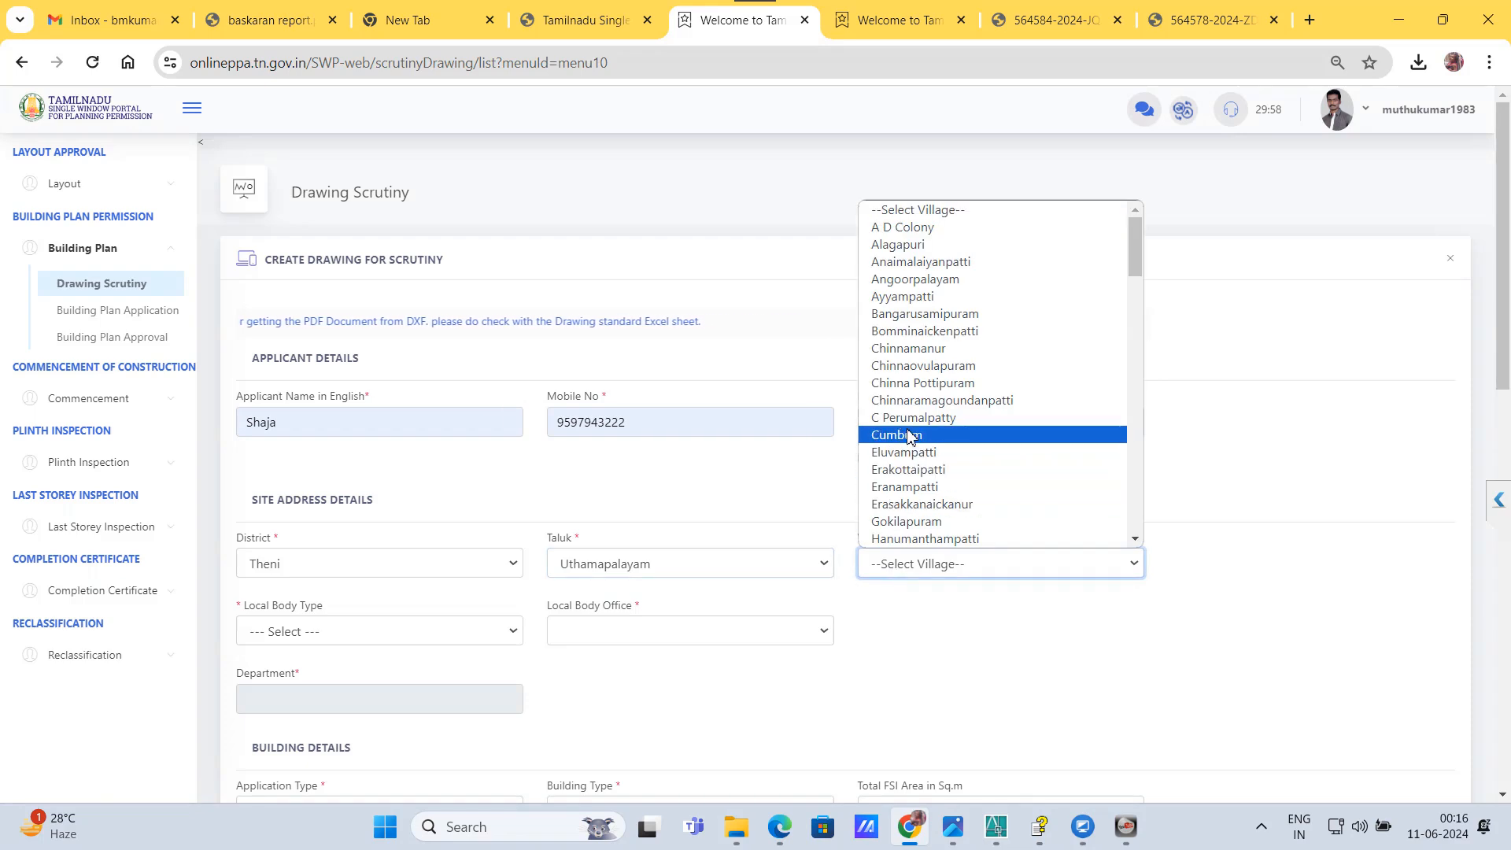
click(909, 435)
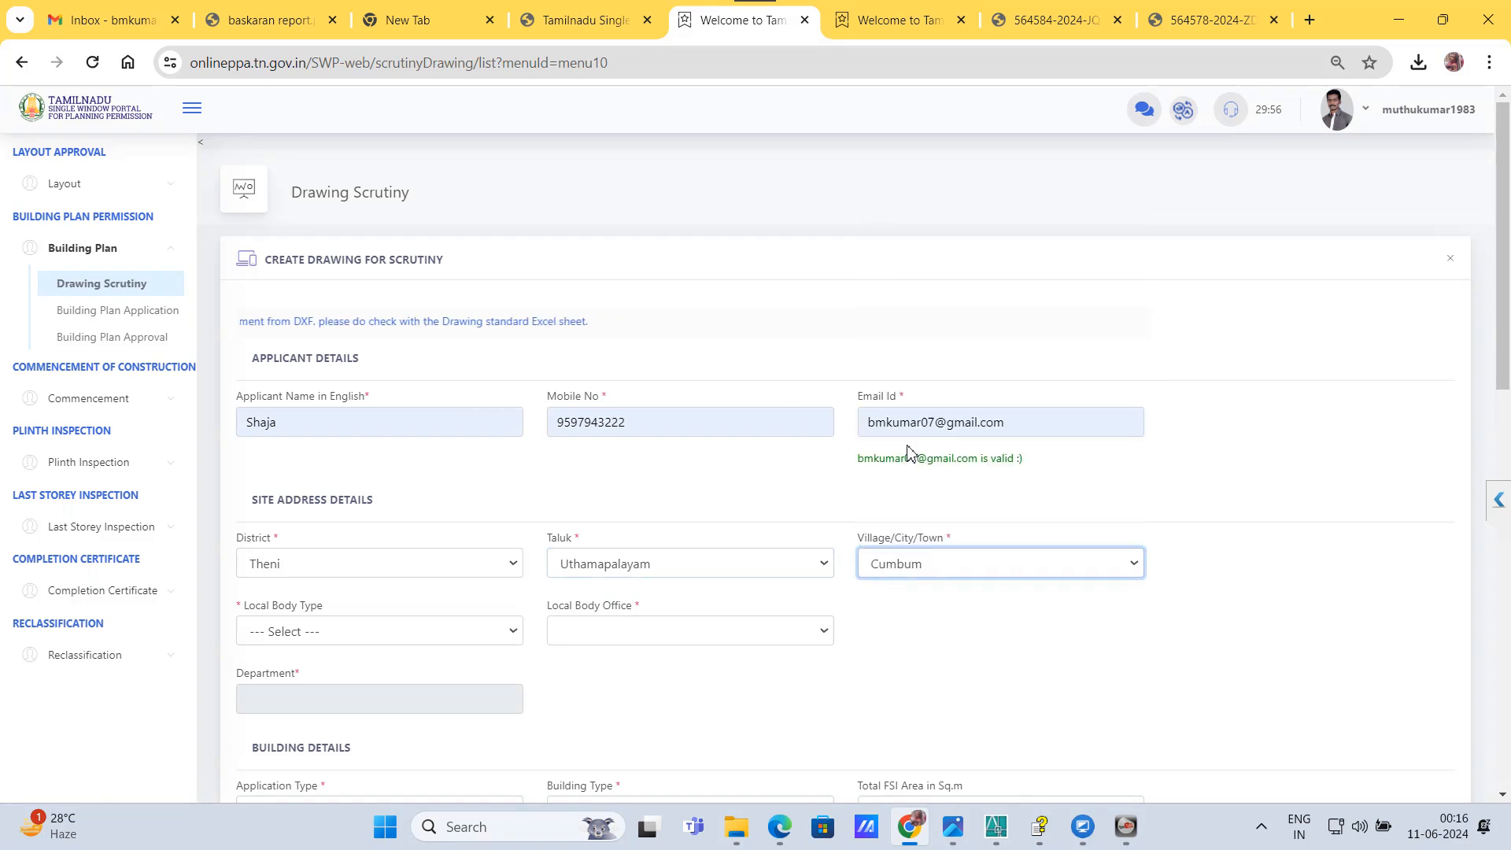
click(978, 565)
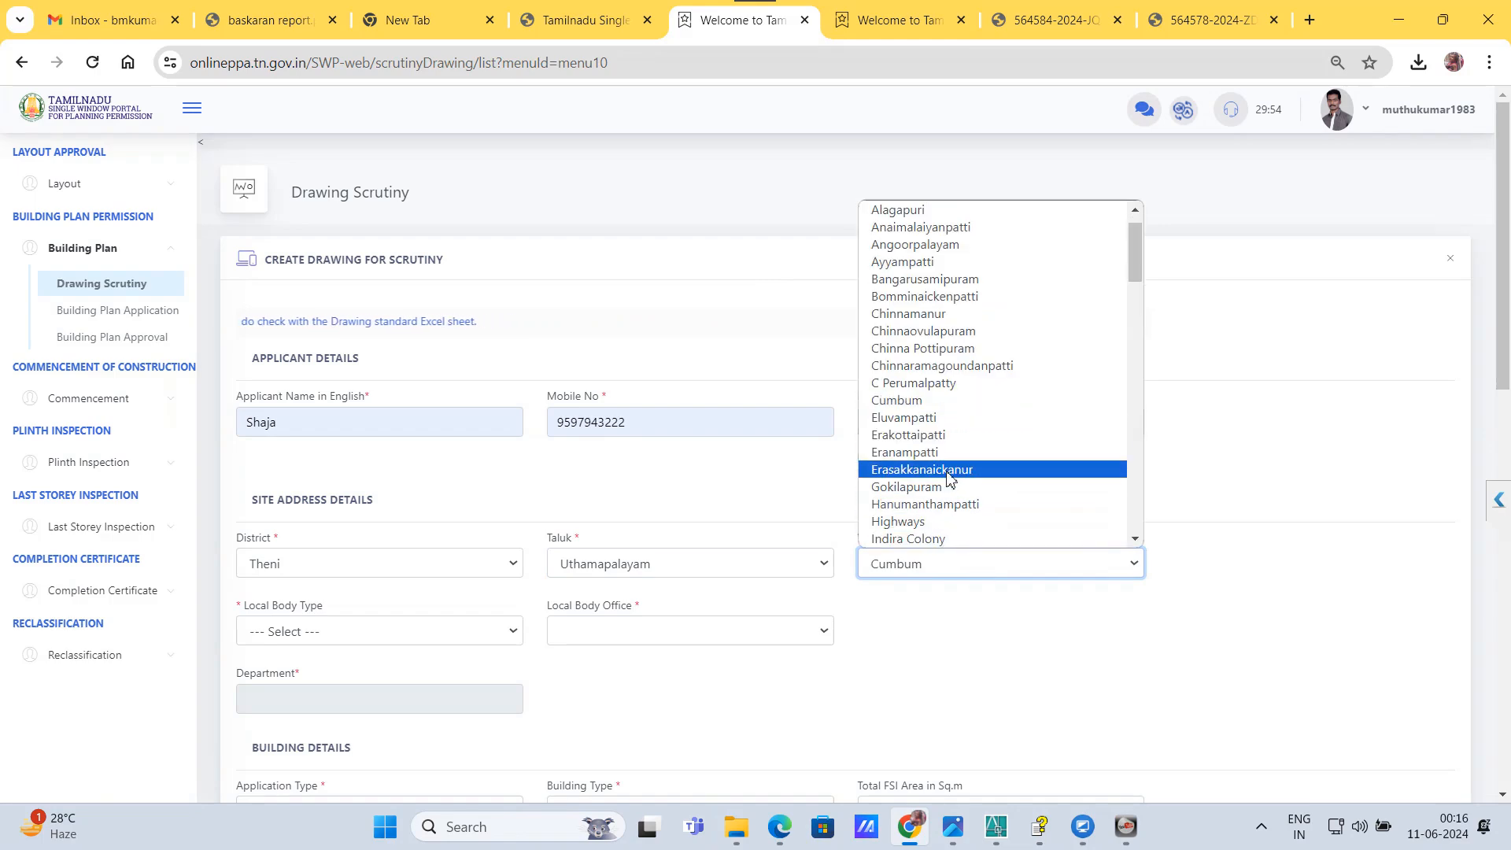
key(u)
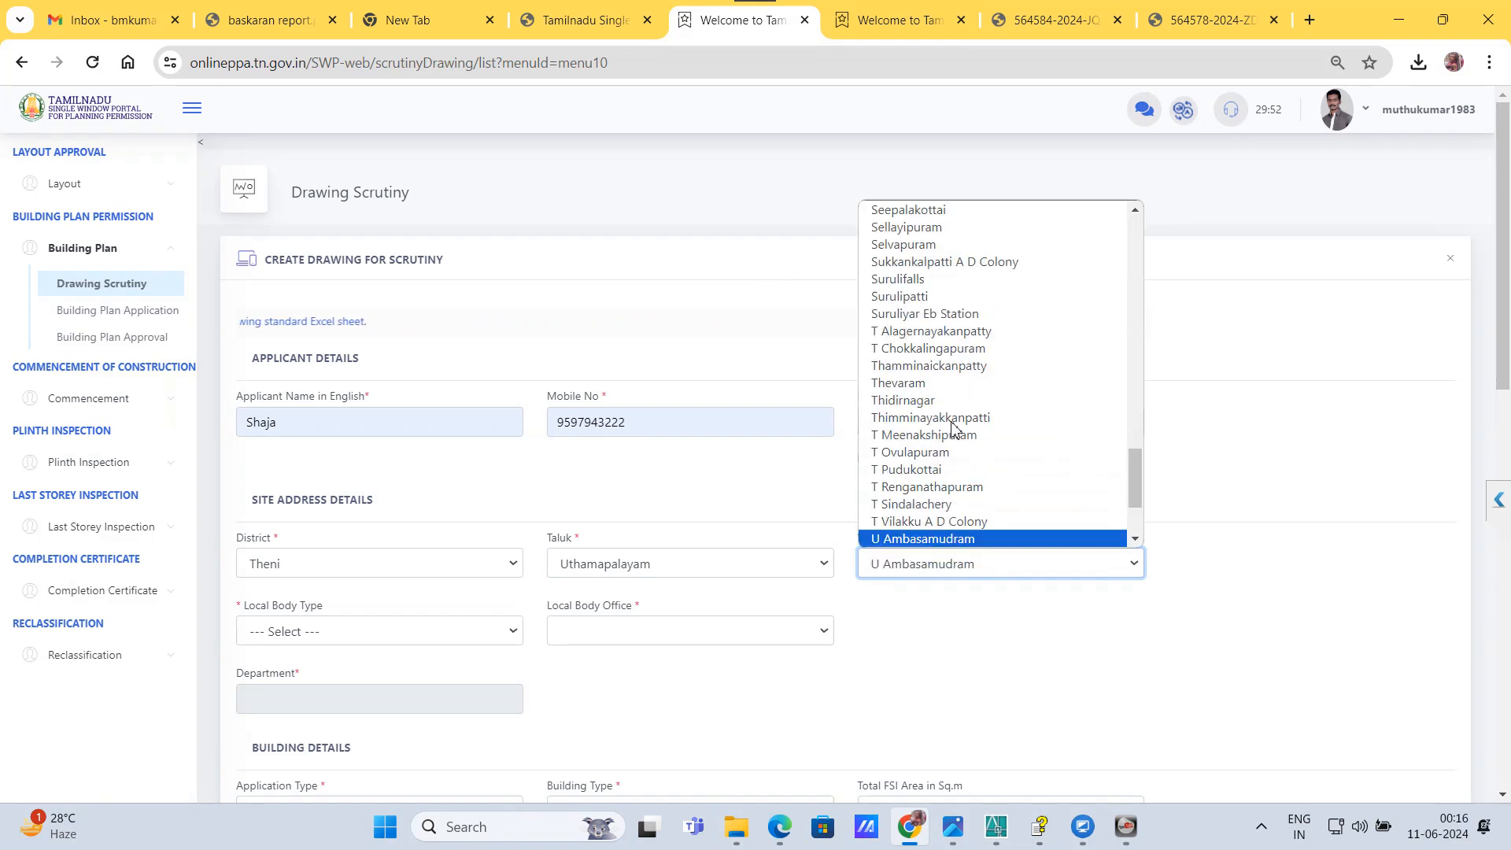
key(Down)
key(Down)
key(Down)
key(Down)
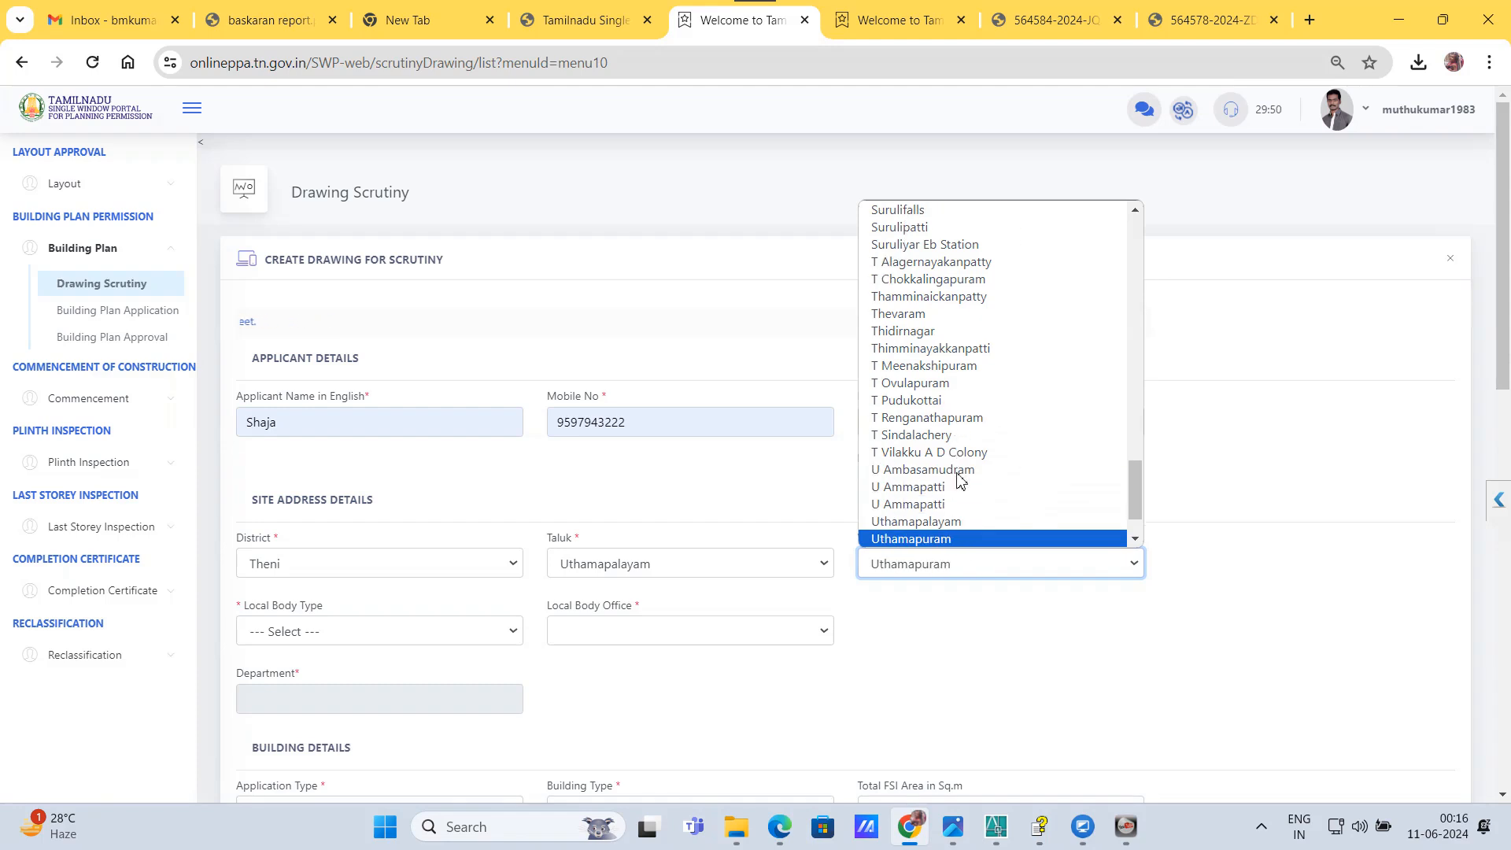
click(936, 539)
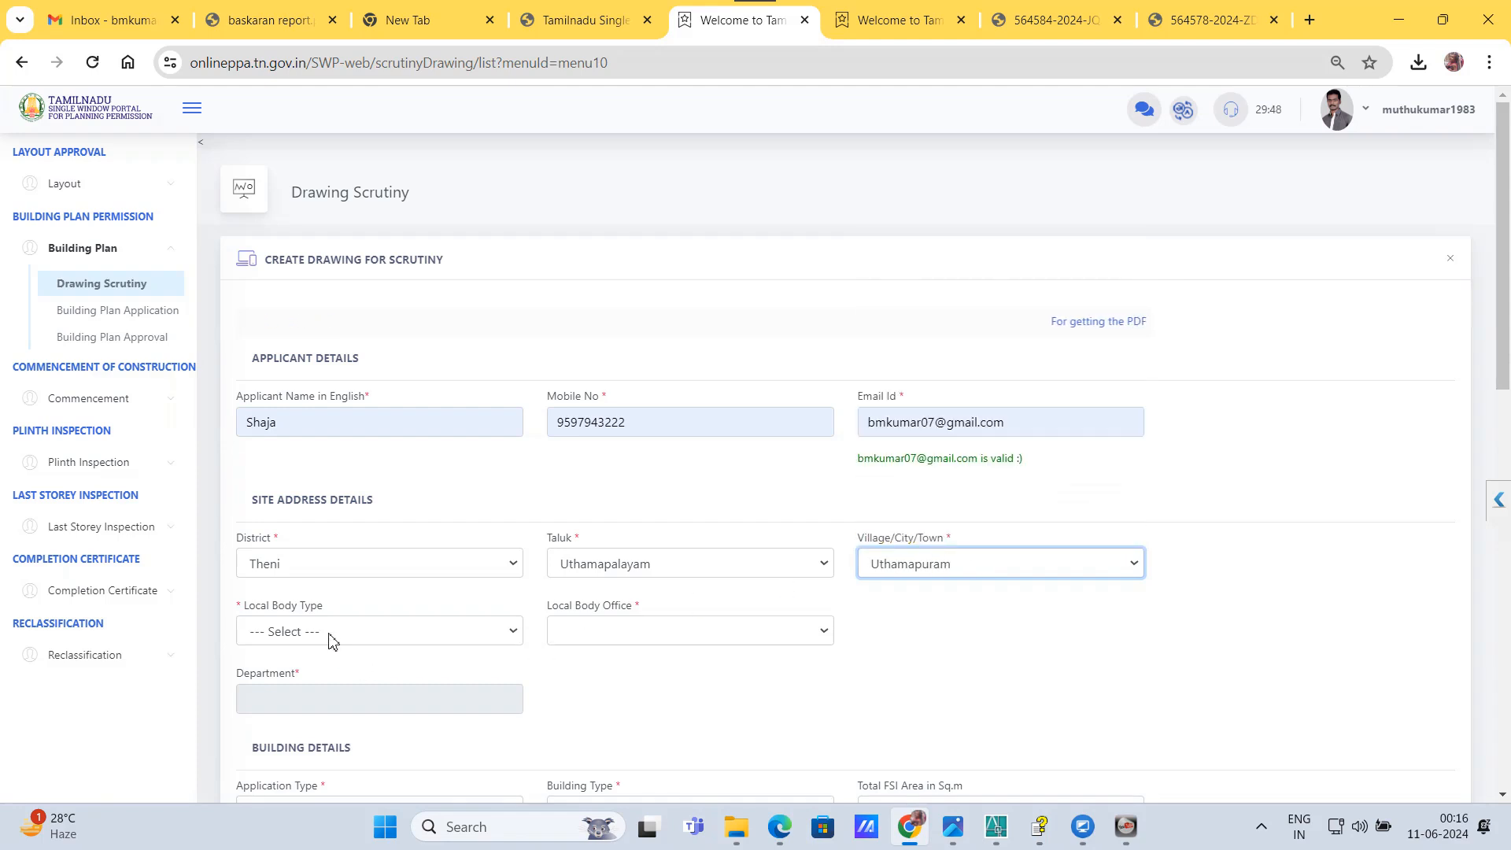
Step: Set the local body type to Town Panchayat and the local body office to Theni_Uthamapalayam_Uthamapalayam
click(330, 633)
click(297, 719)
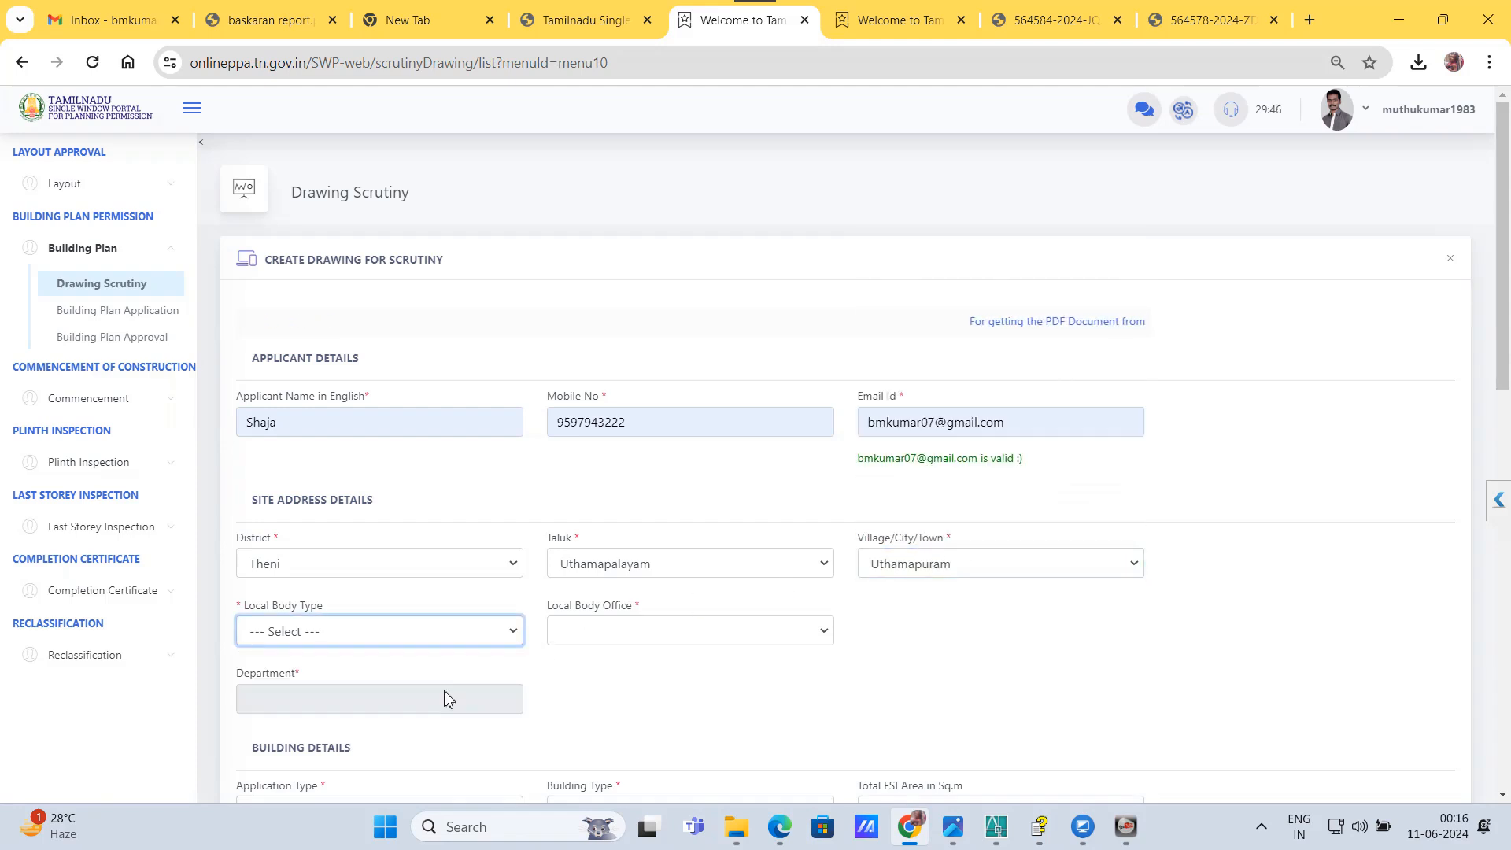
click(572, 633)
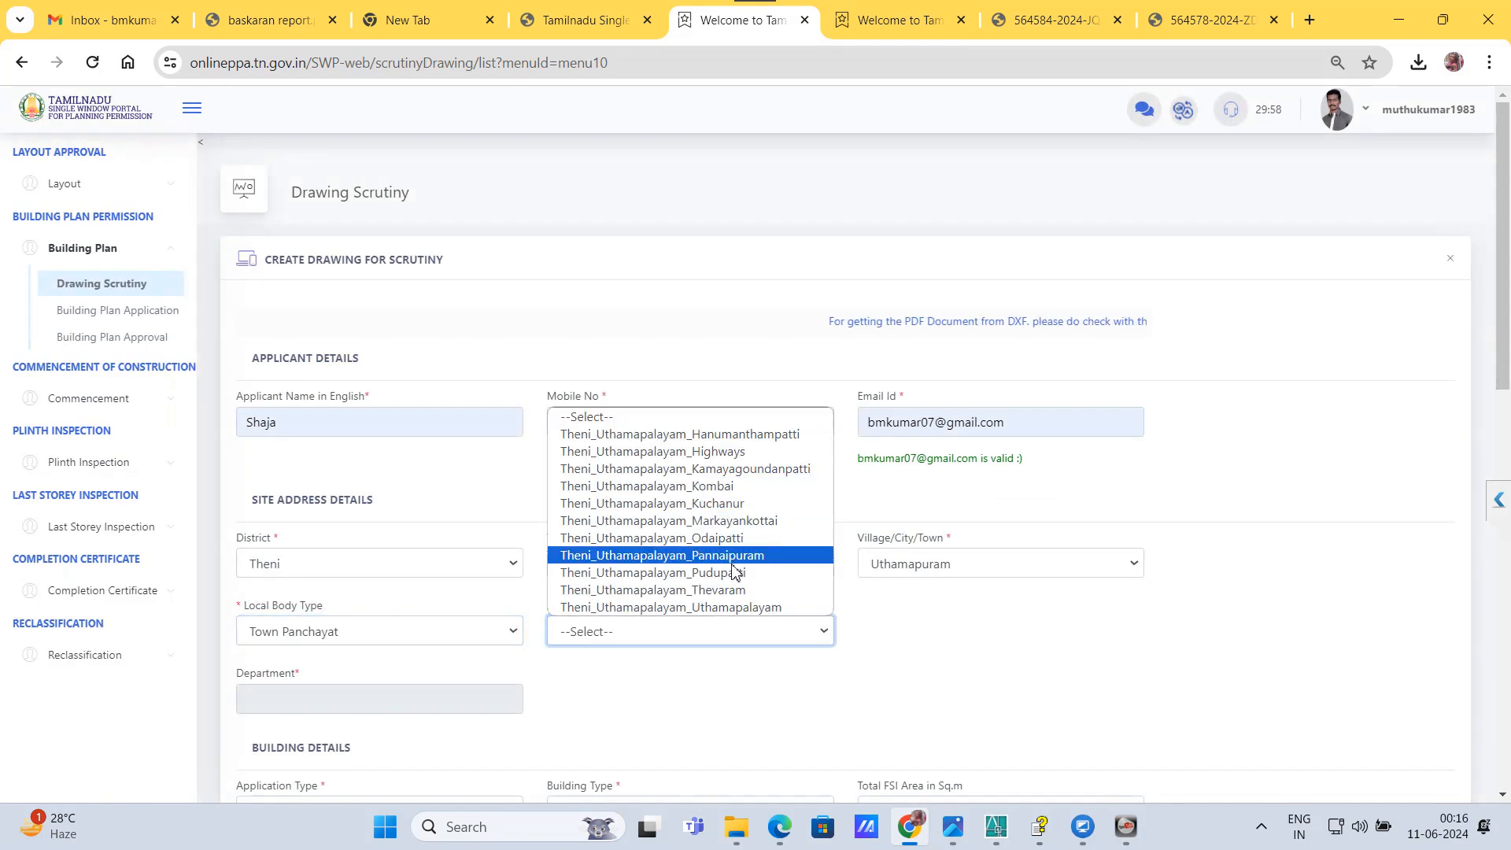
click(758, 608)
click(718, 631)
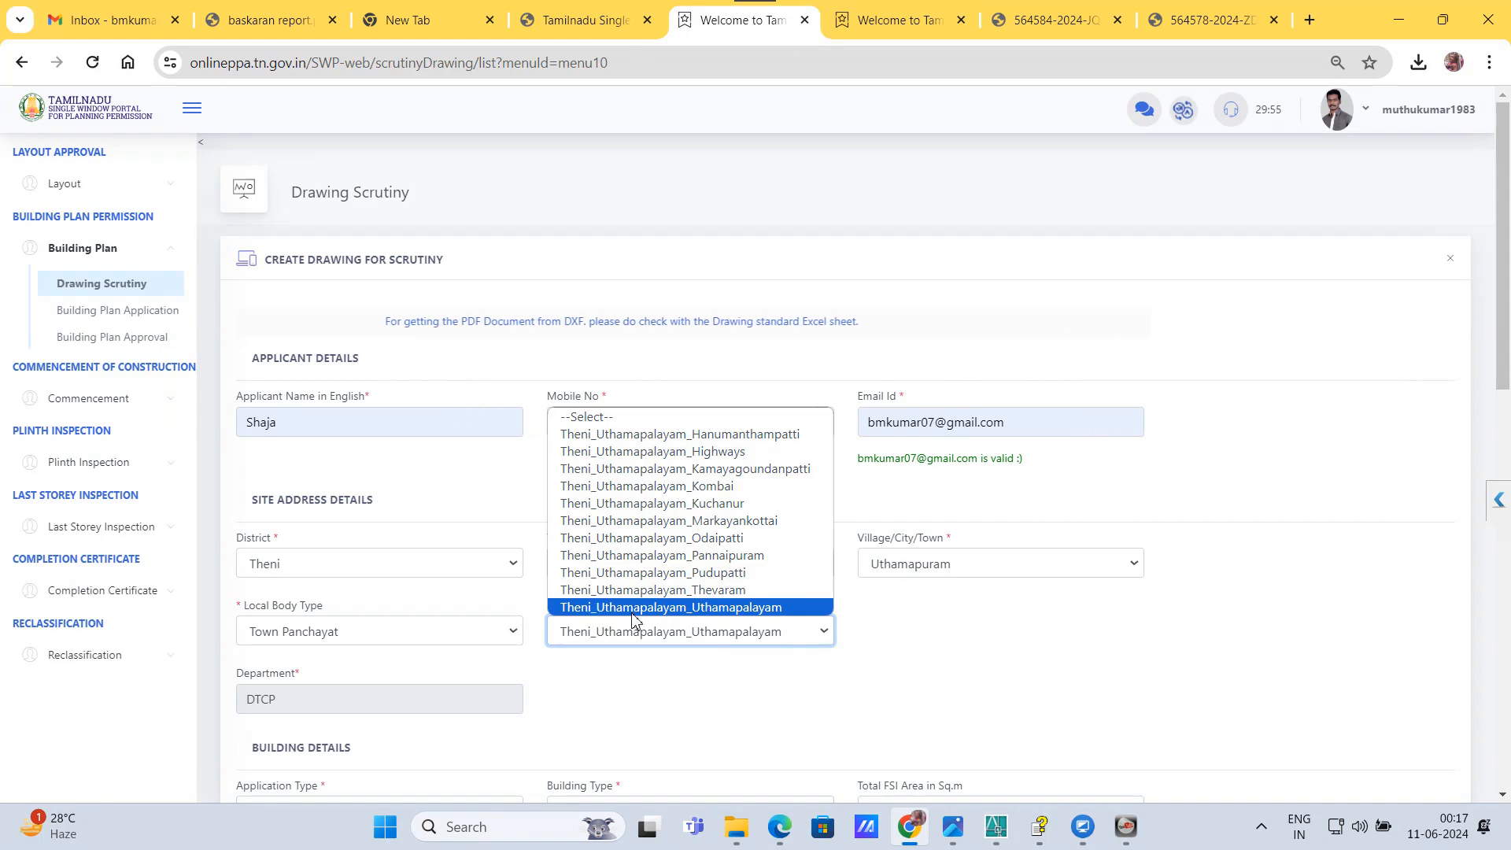
click(752, 627)
Step: Set the application type to New Construction and the building type to Residential in the building details
scroll(472, 693, down, 3)
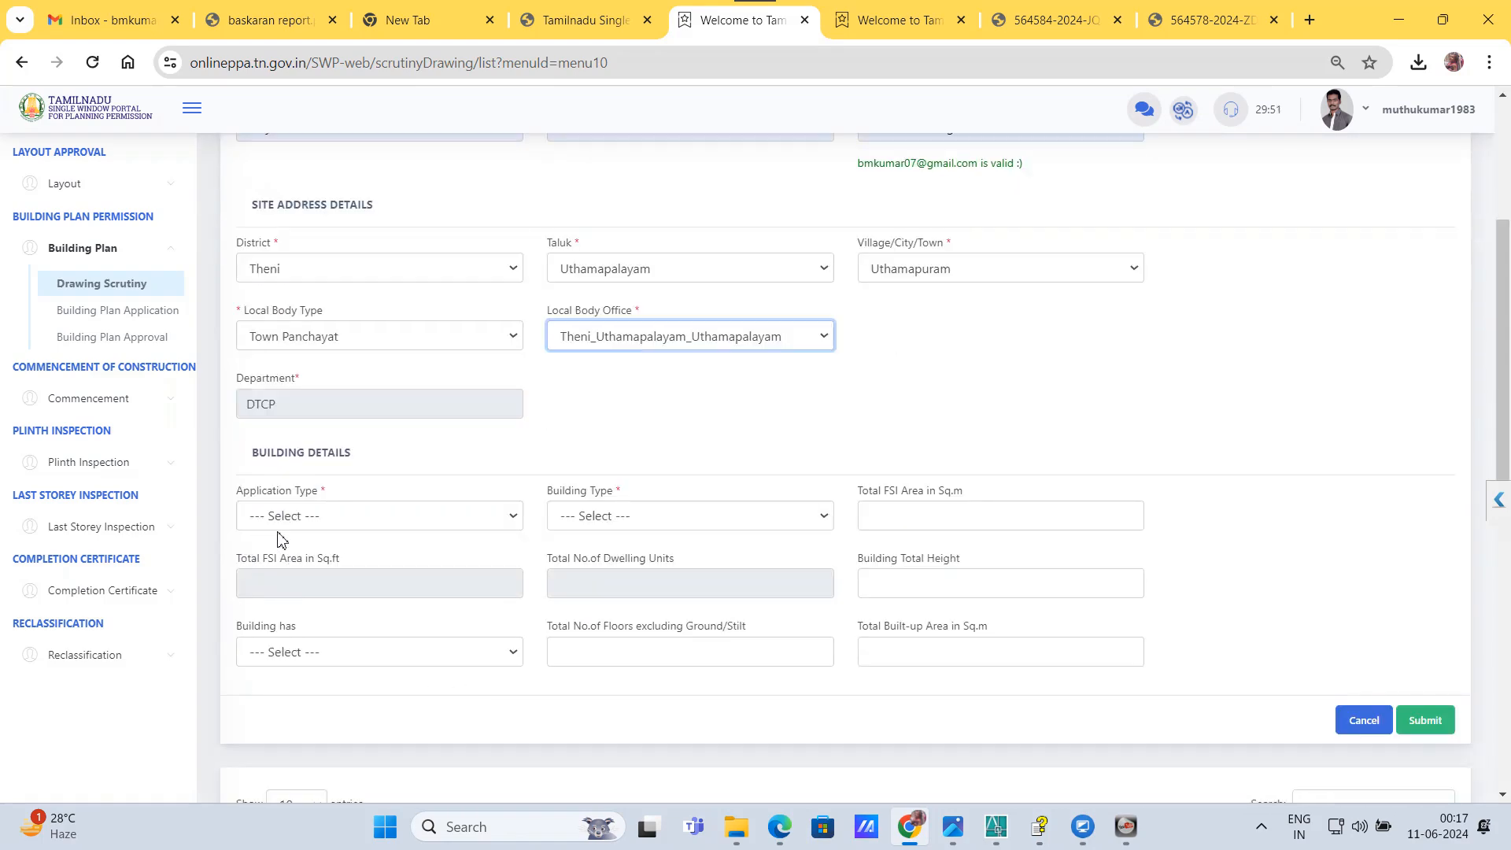
click(295, 519)
click(297, 574)
click(636, 526)
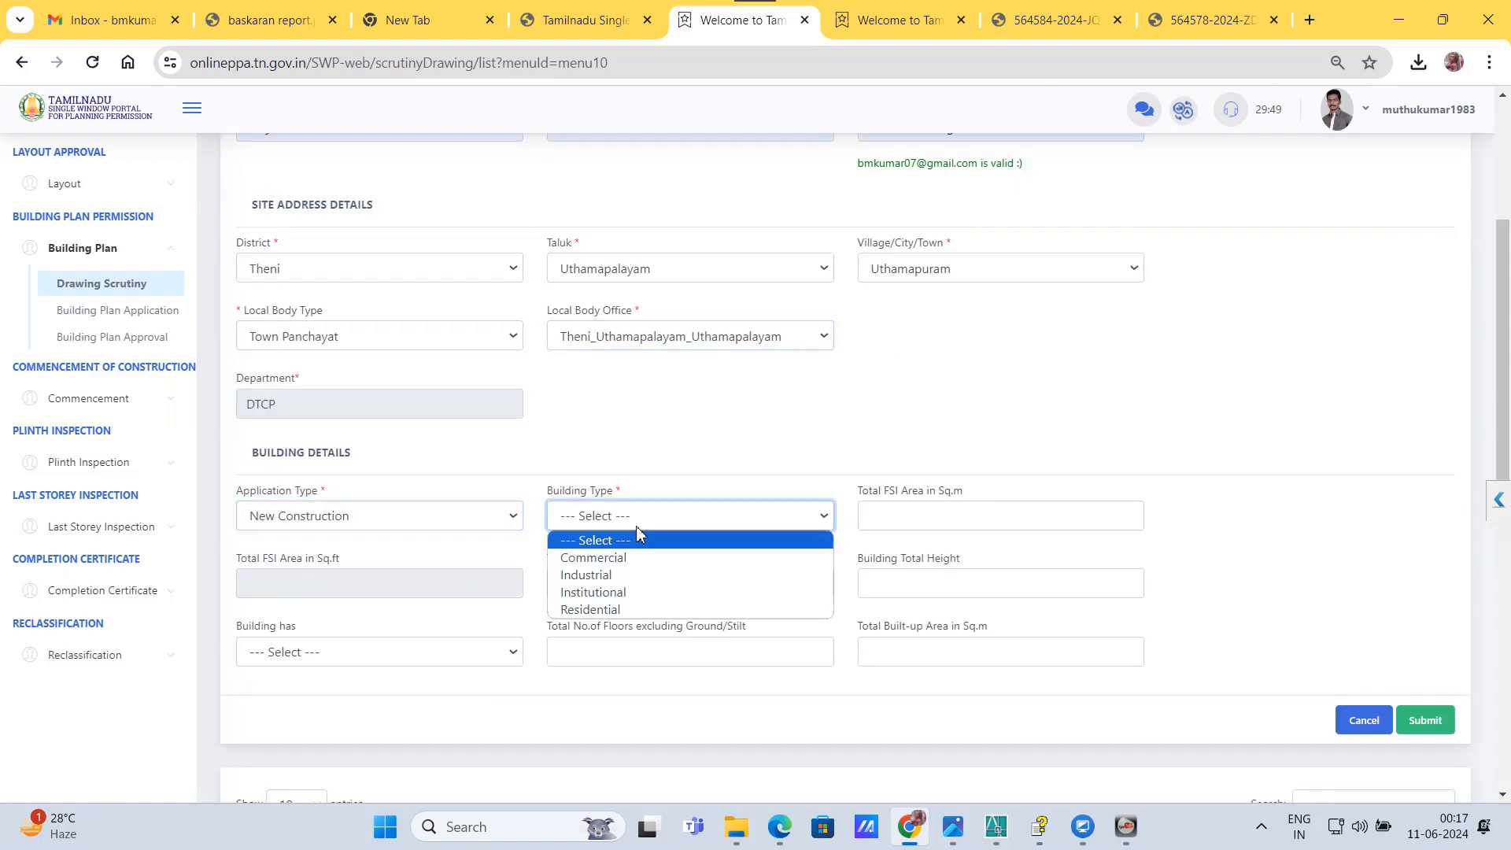
click(677, 609)
Step: Enter a total FSI area of 15 sq.m, 6 dwelling units and a building total height of 4.29
click(968, 517)
text(15)
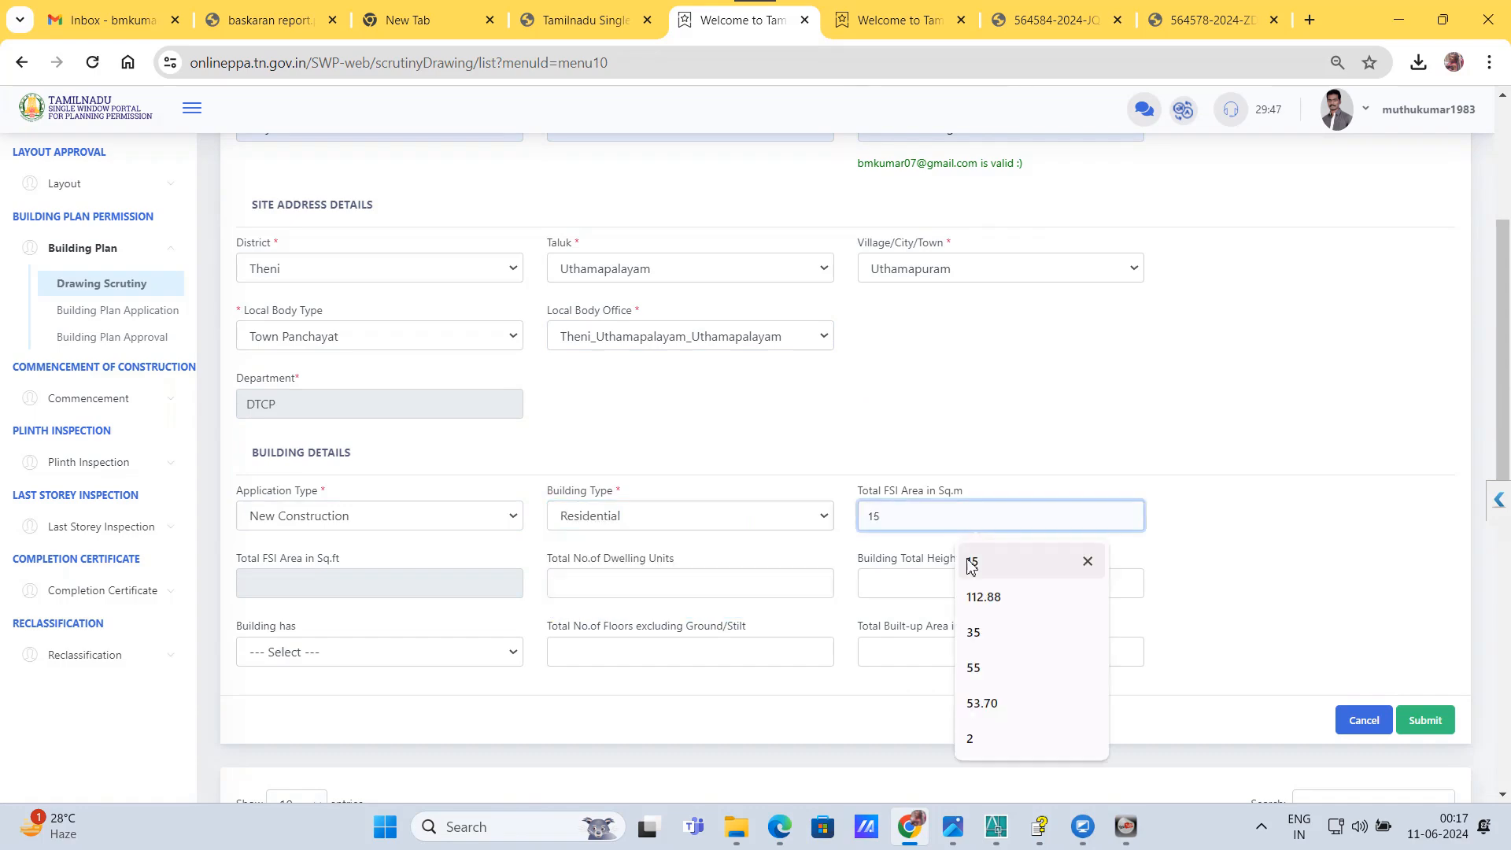
click(971, 565)
click(693, 581)
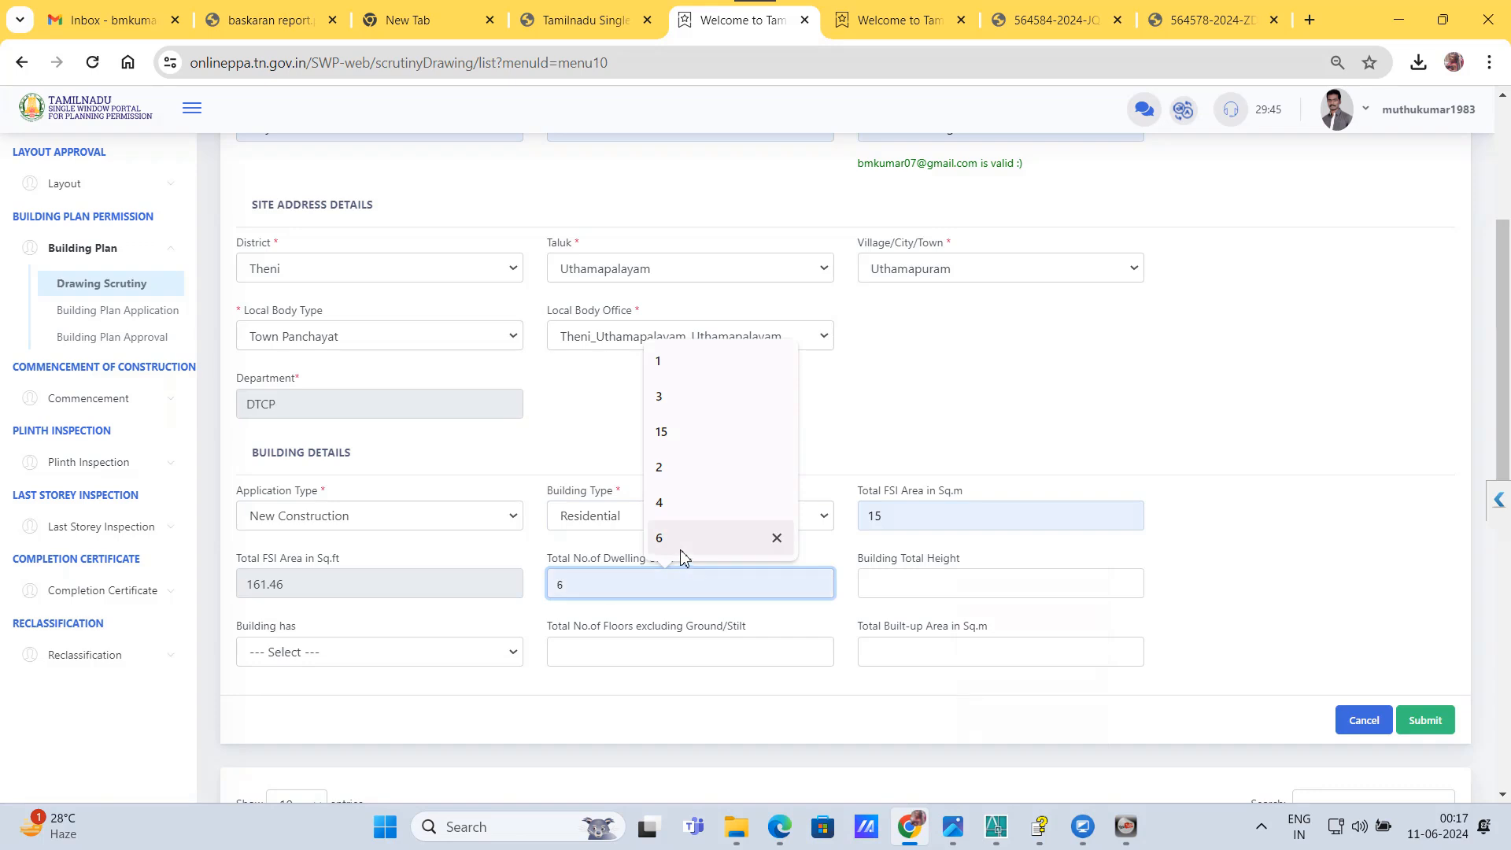
click(681, 550)
click(904, 584)
click(975, 534)
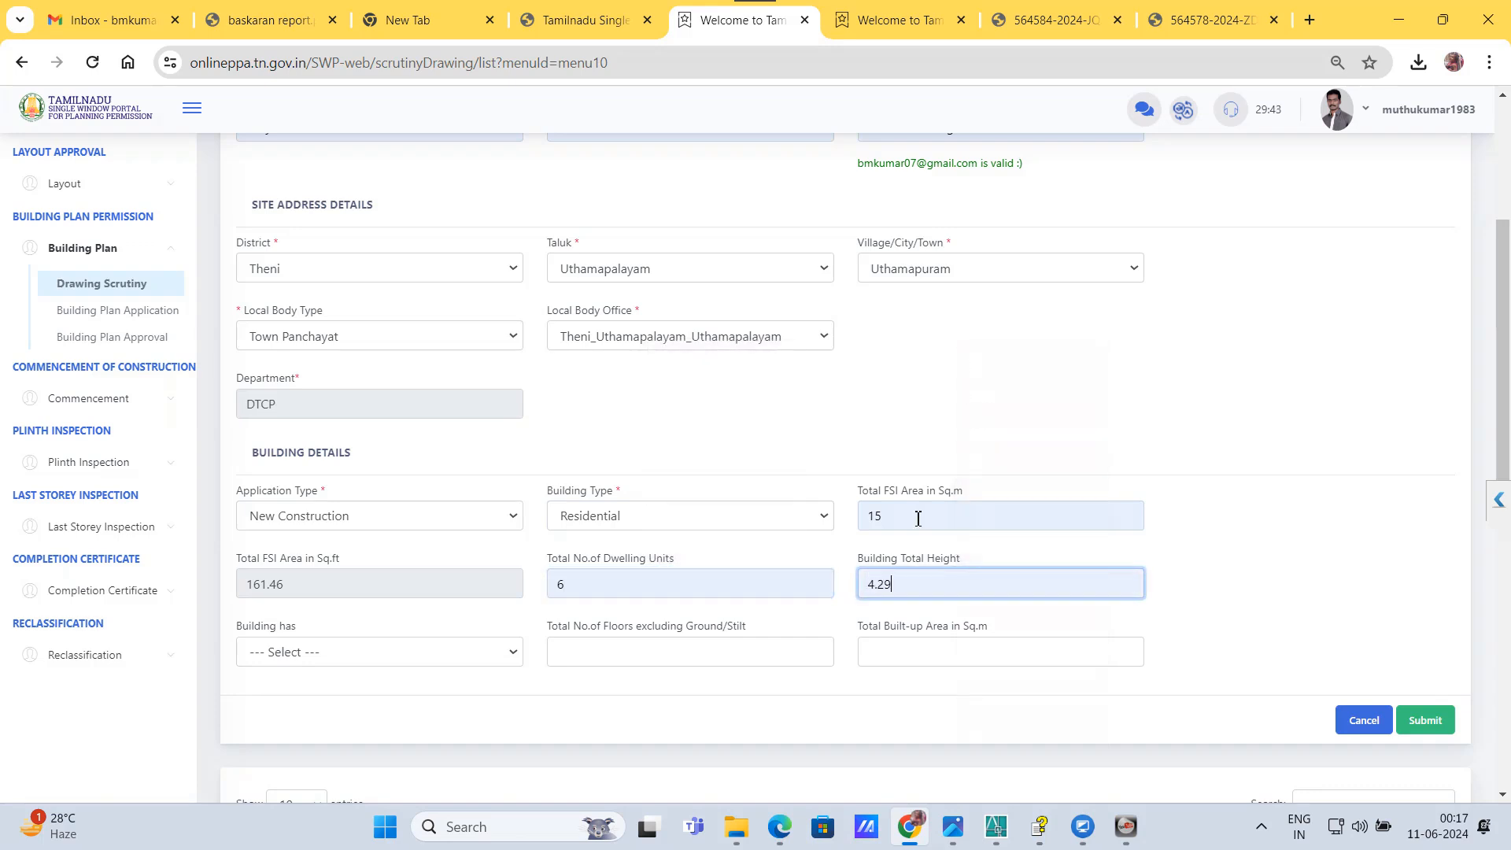
Step: Specify that the building has a Ground Floor, 0 floors excluding ground/stilt and a total built-up area of 73.71 sq.m
click(350, 661)
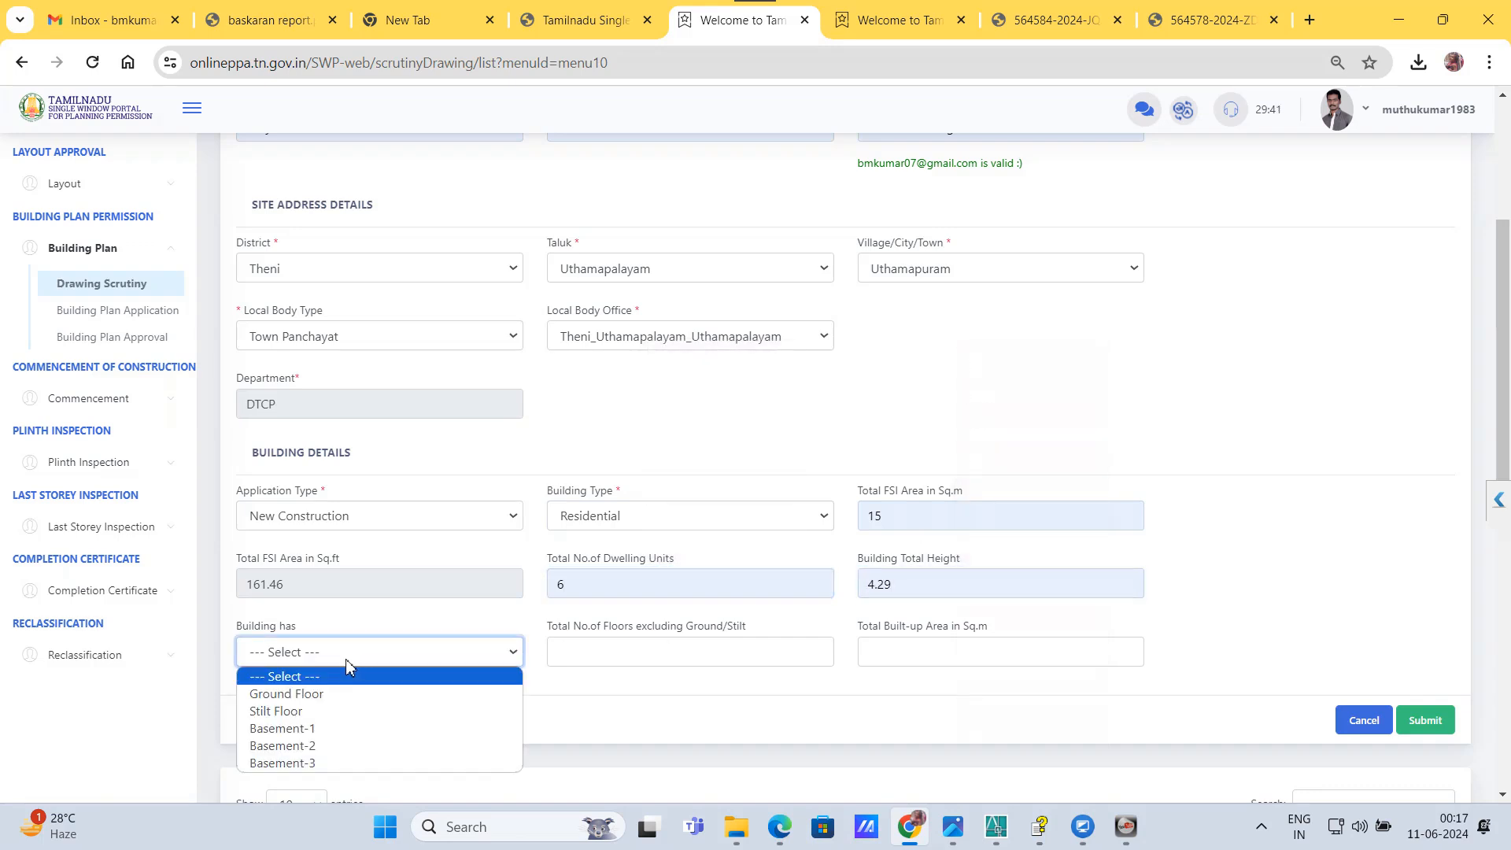
click(345, 696)
click(616, 661)
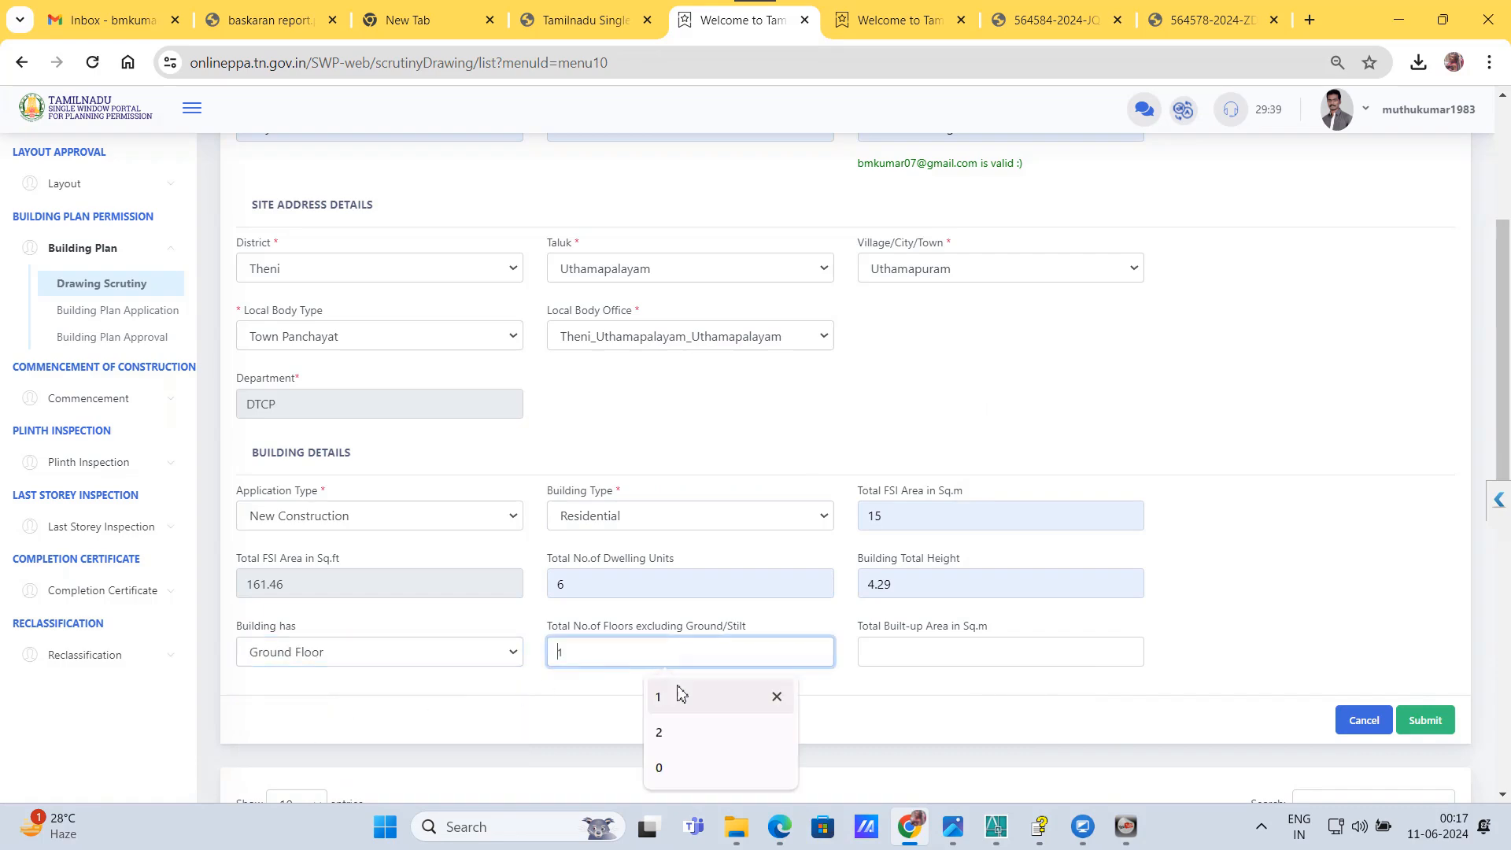
click(661, 769)
click(910, 660)
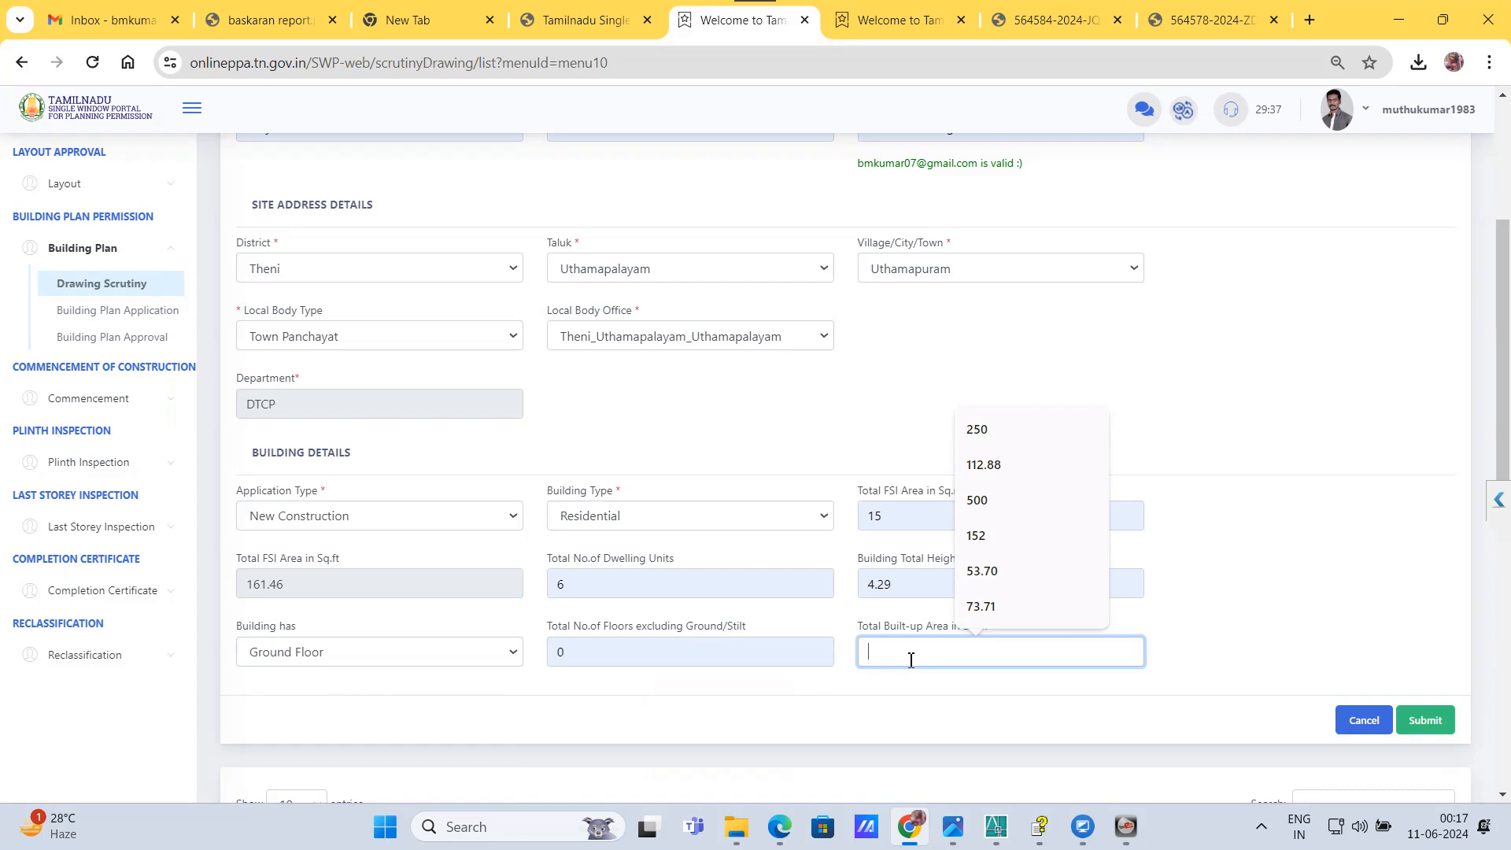
click(983, 608)
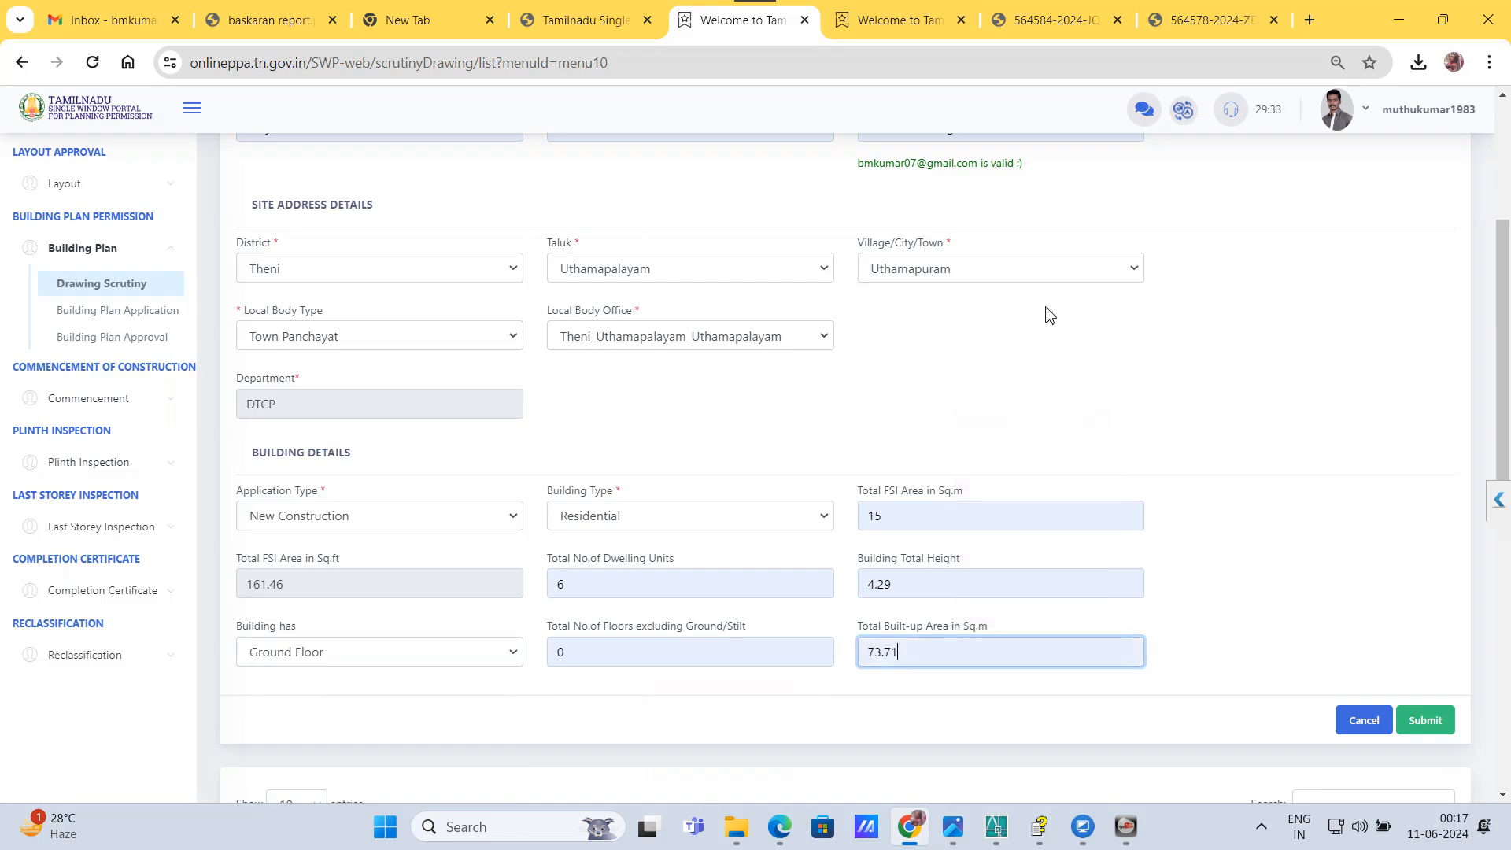
Step: Reselect Theni_Uthamapalayam_Uthamapalayam as the local body office and submit the drawing scrutiny details
click(660, 344)
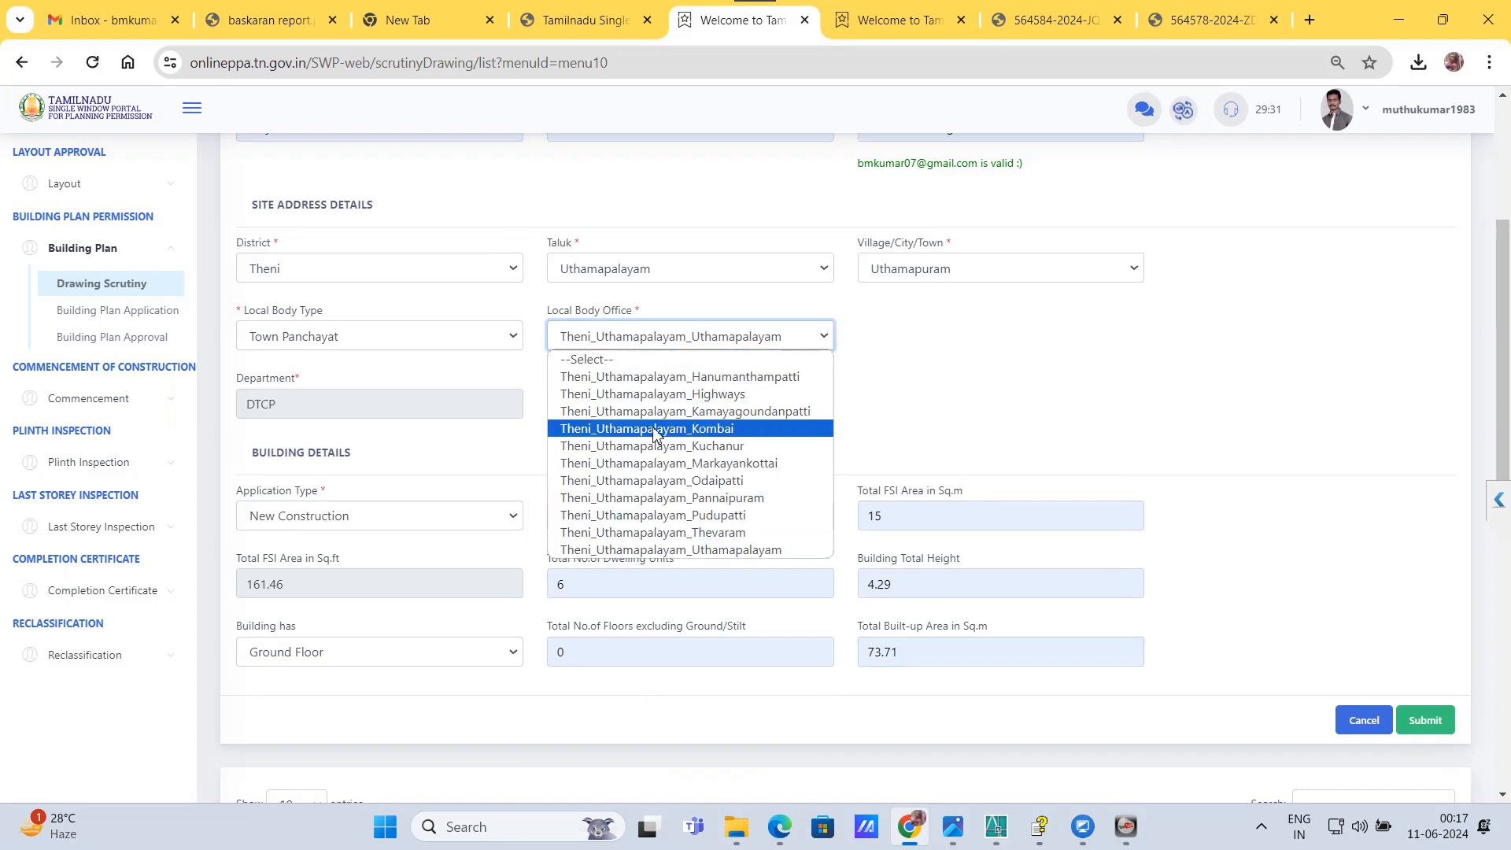
click(708, 550)
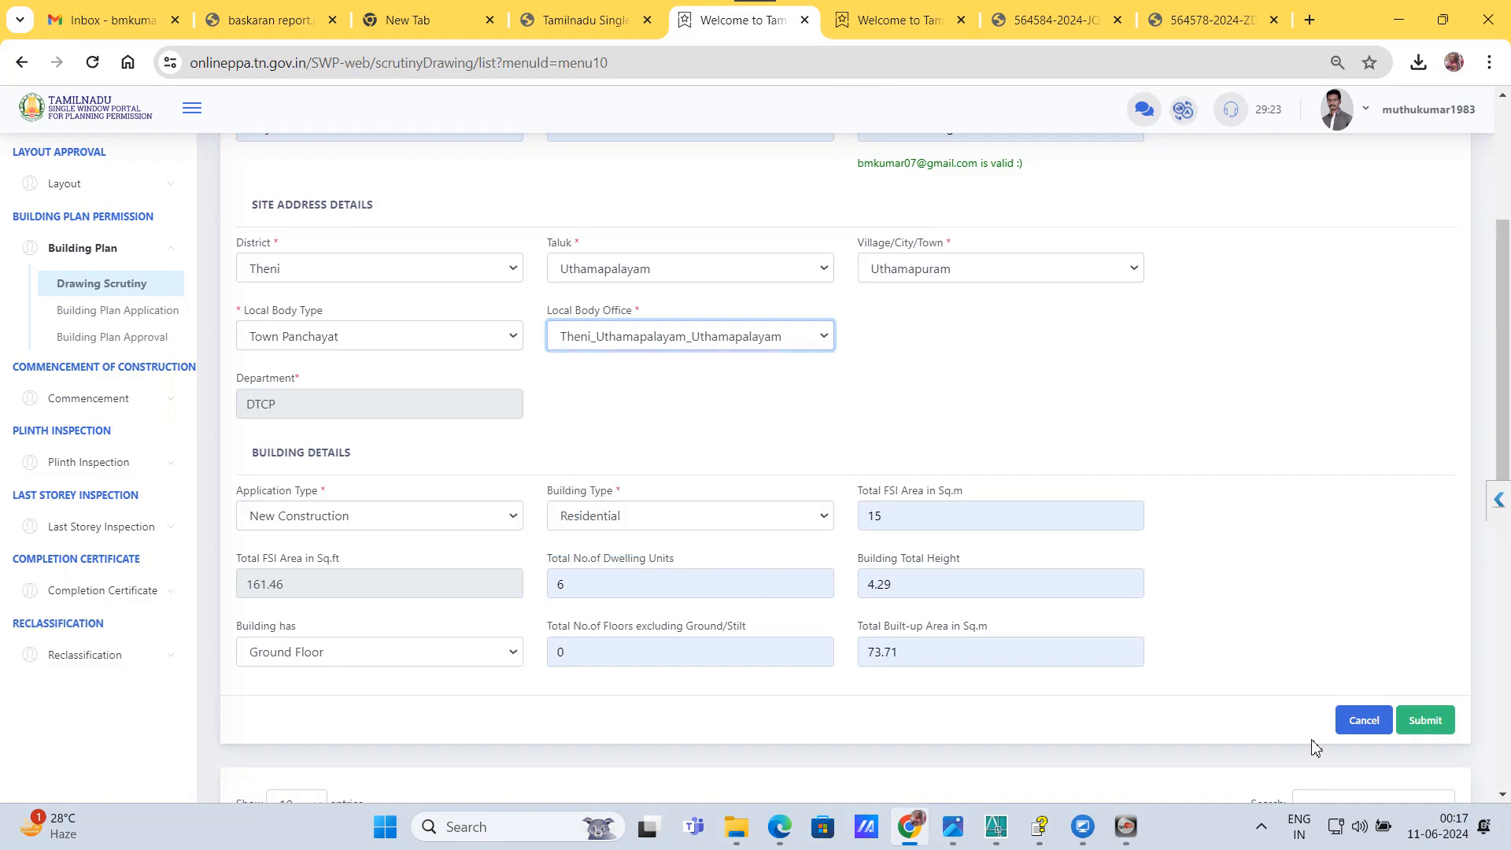
click(1422, 720)
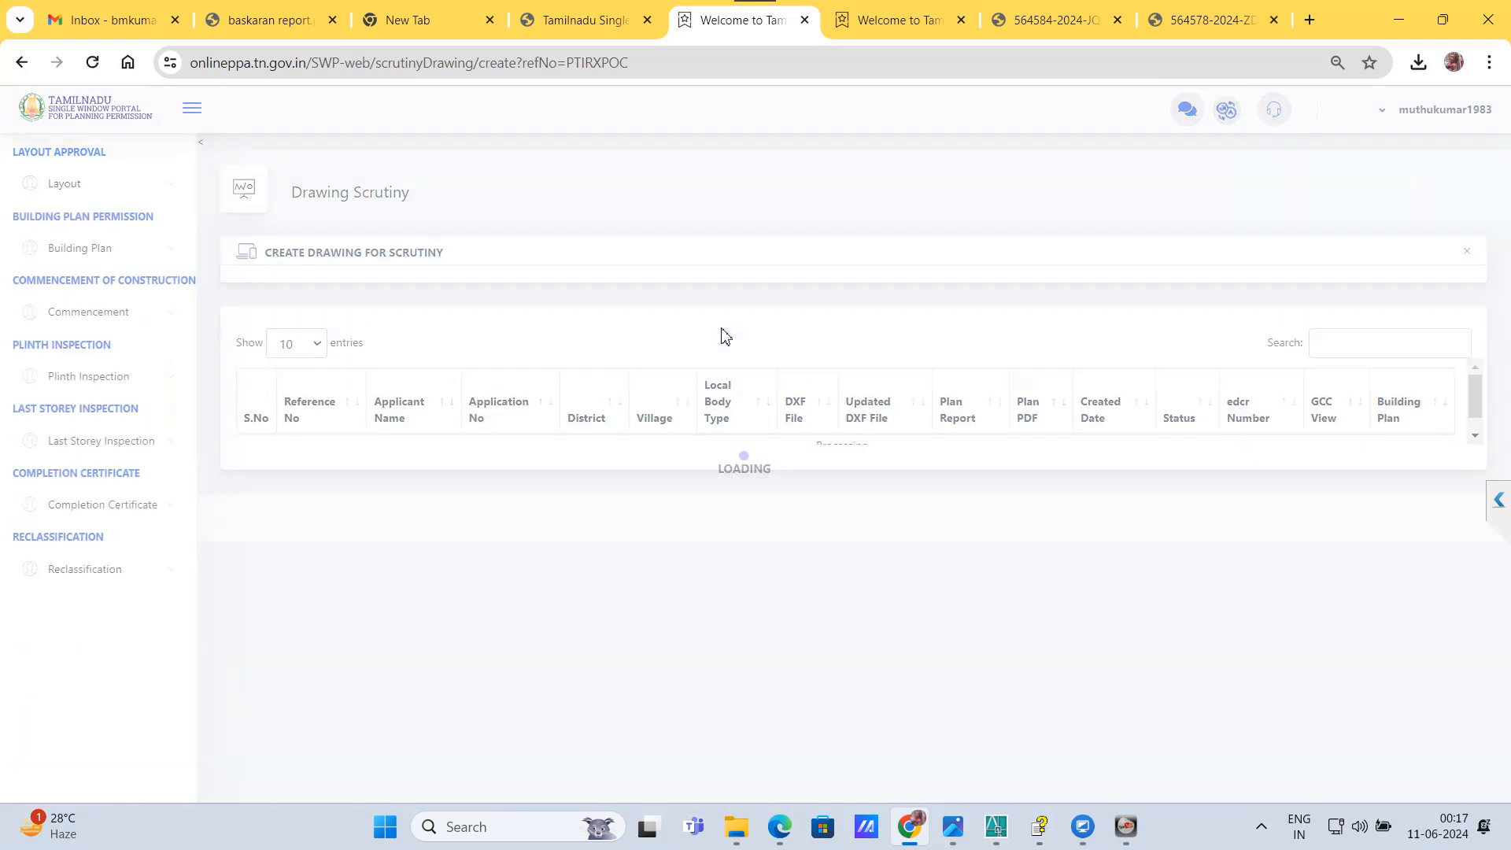
Step: Attach the saved DXF file from the Desktop as the building plan and submit it for scrutiny
scroll(725, 336, down, 5)
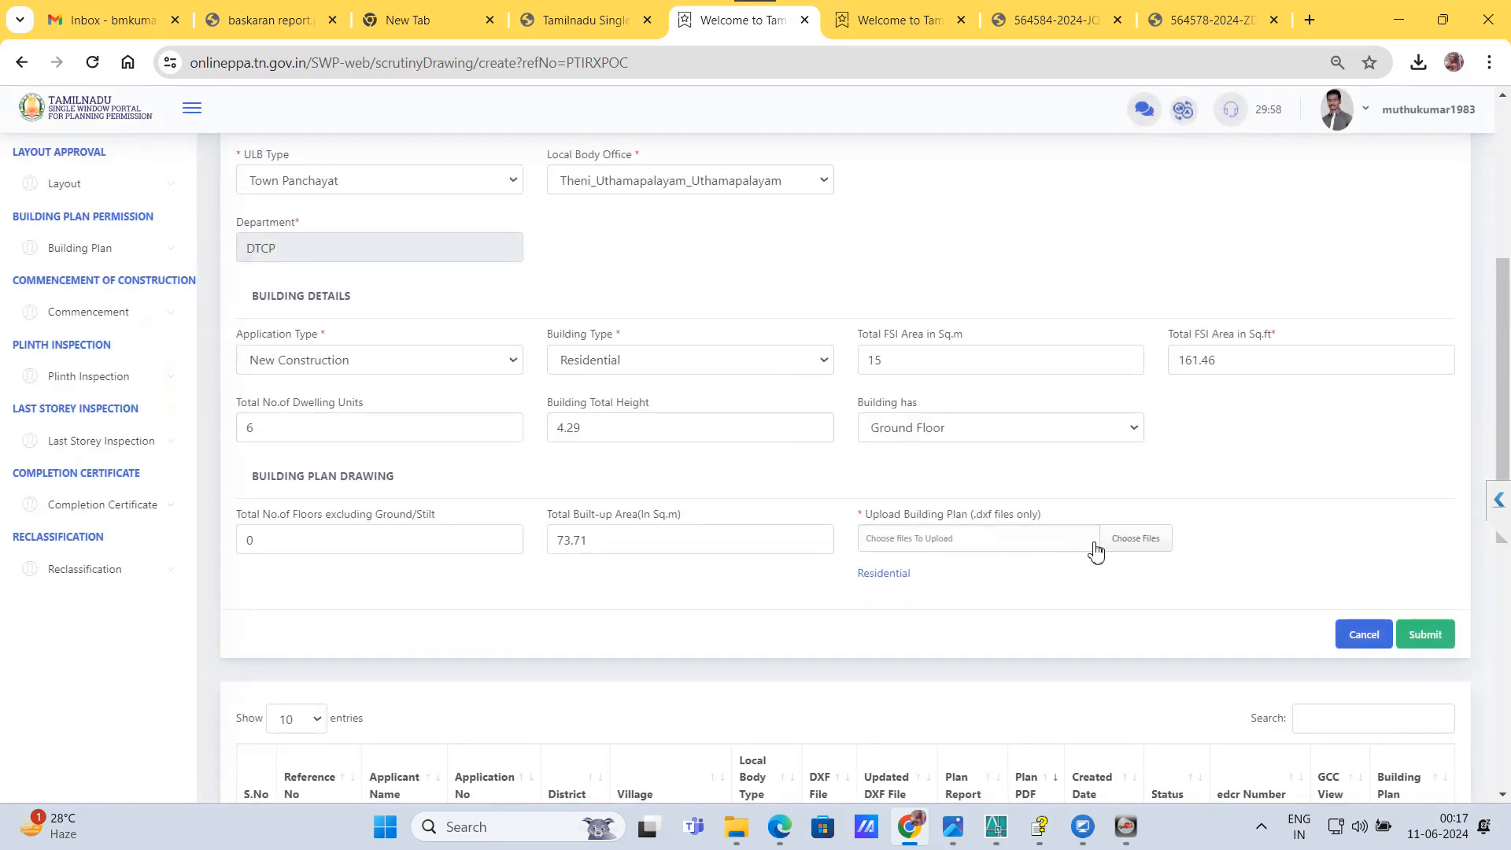
click(1146, 552)
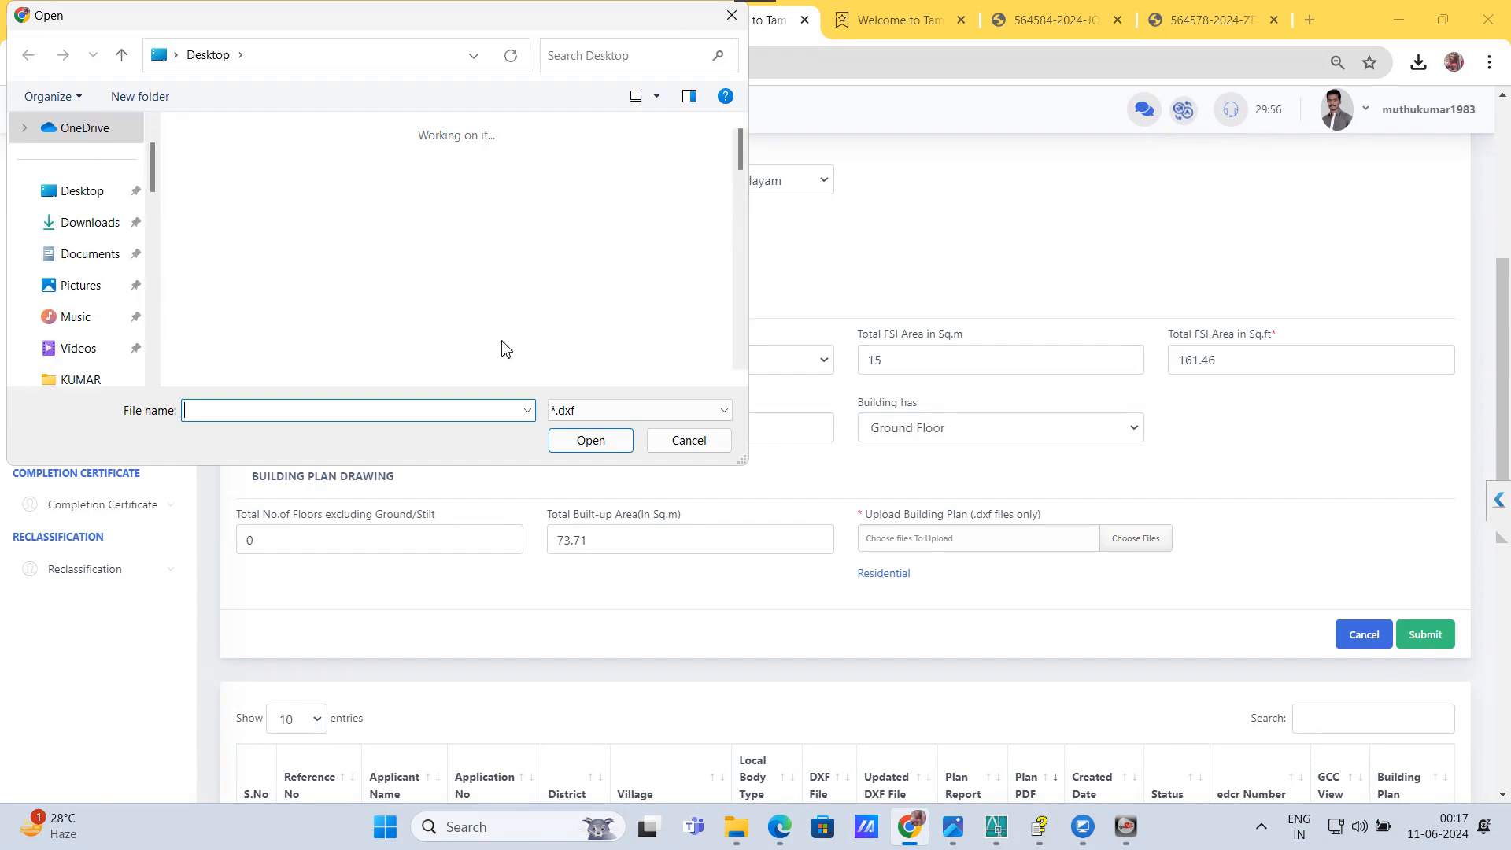
double_click(236, 197)
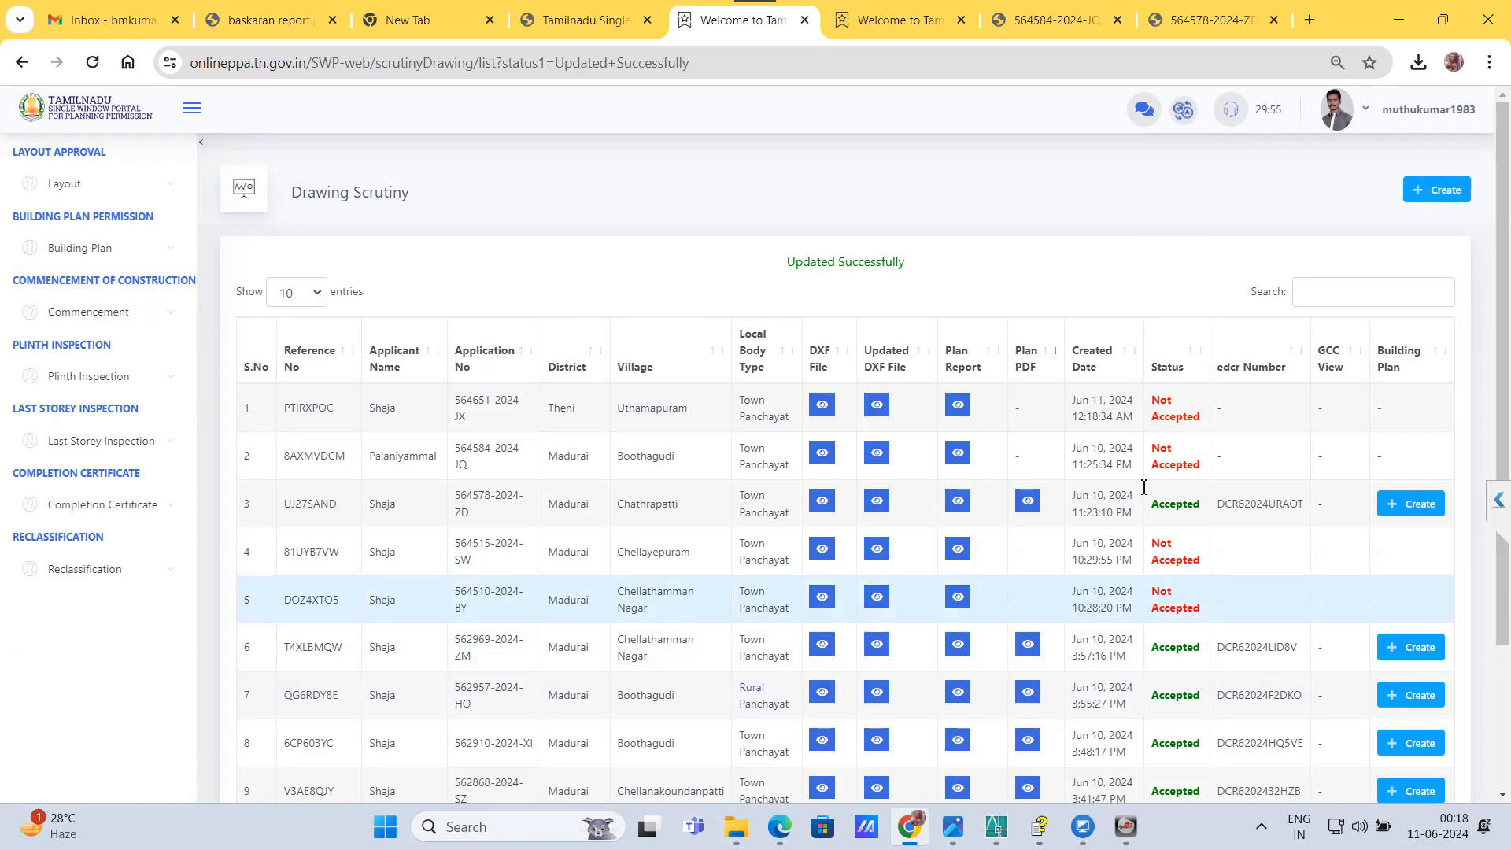
Step: Open the plan report of the newest drawing scrutiny entry and examine its Queries section, including the W.C. and bath ventilation query
click(960, 414)
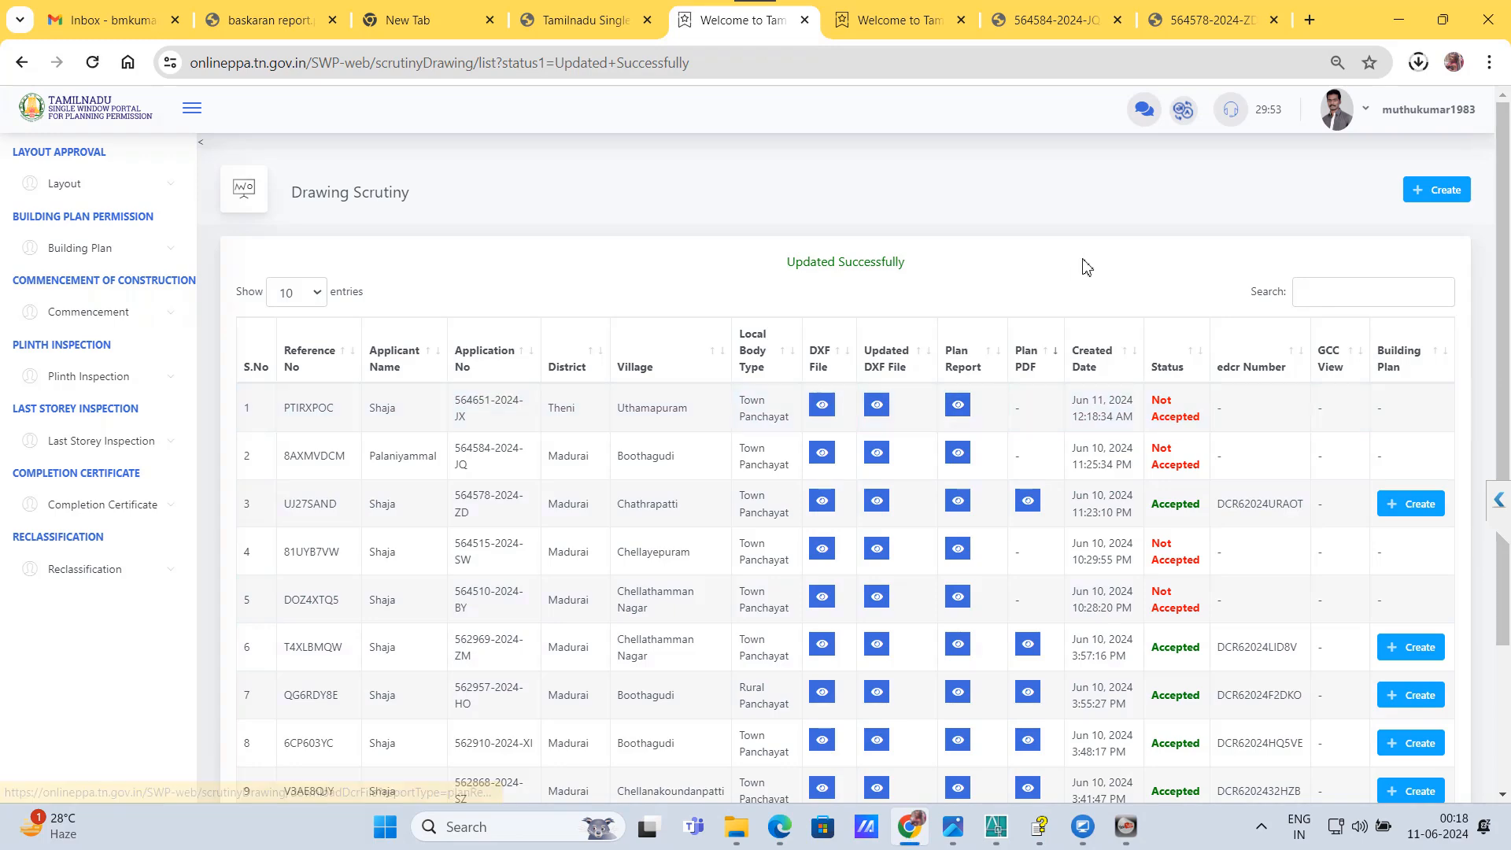
click(1232, 113)
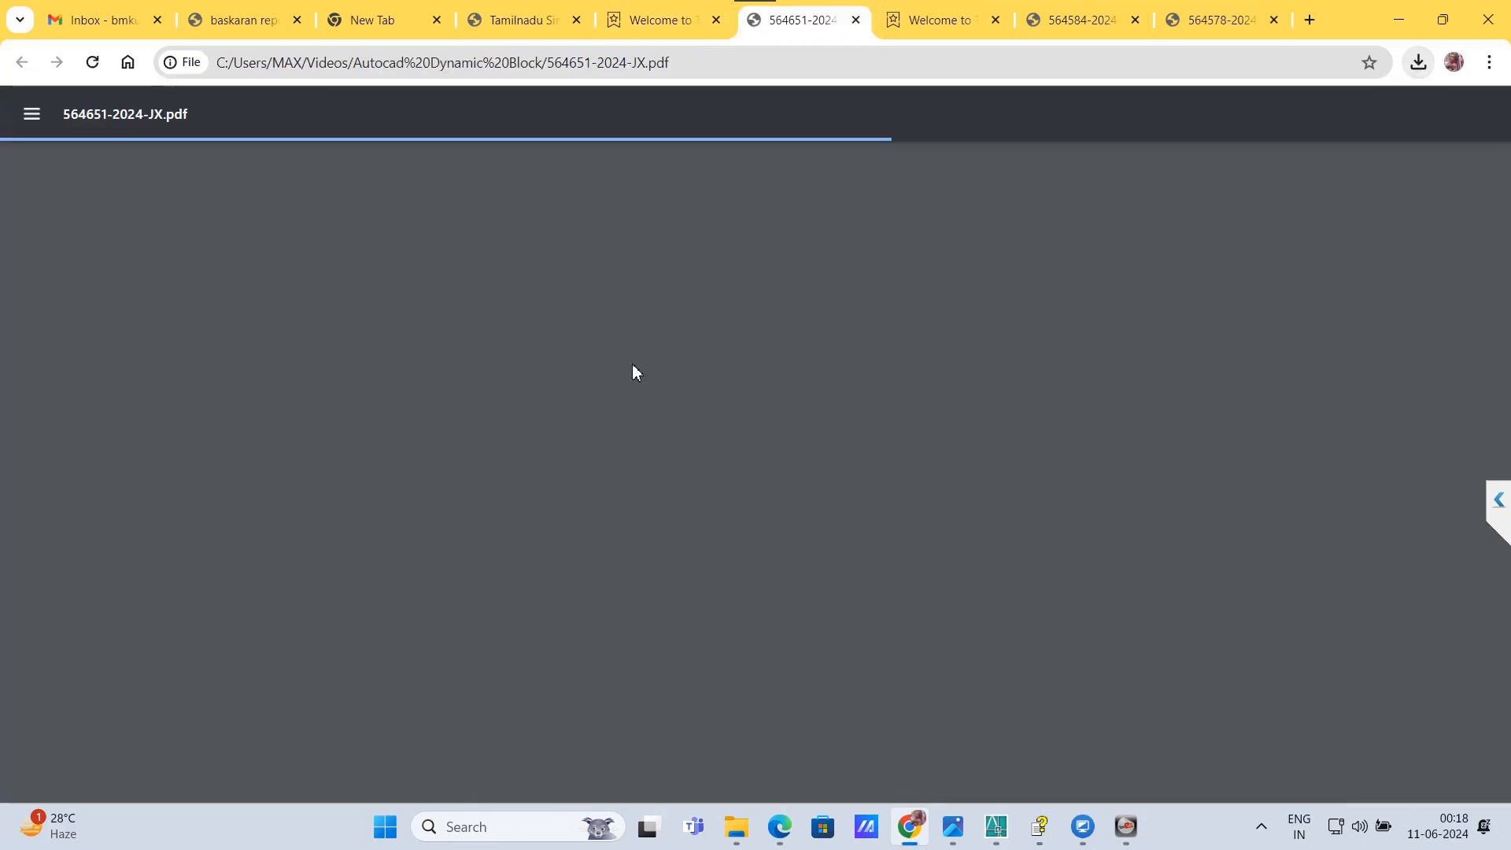
scroll(634, 368, down, 6)
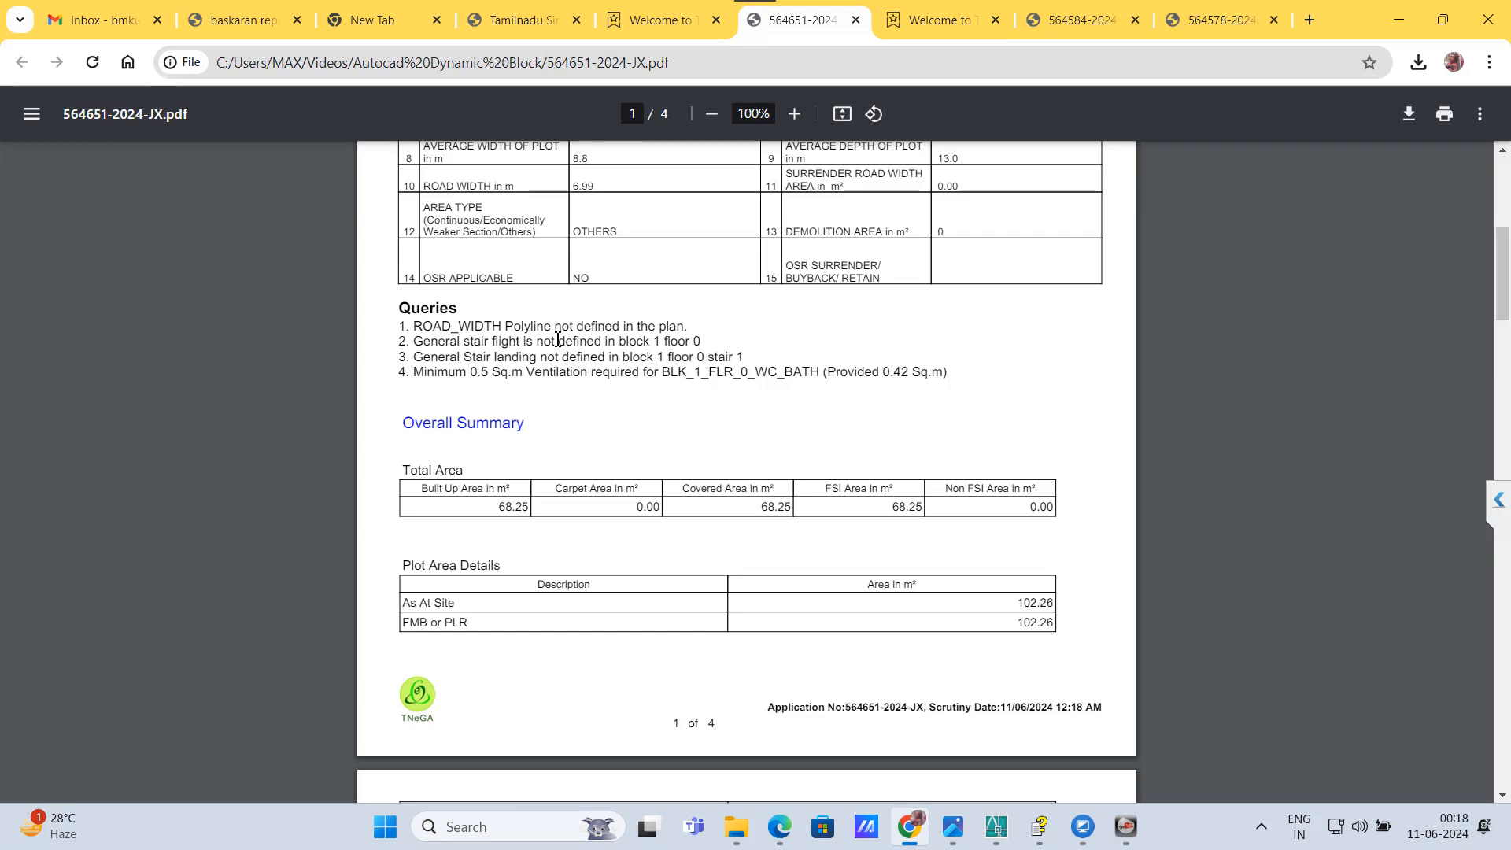
scroll(557, 339, down, 1)
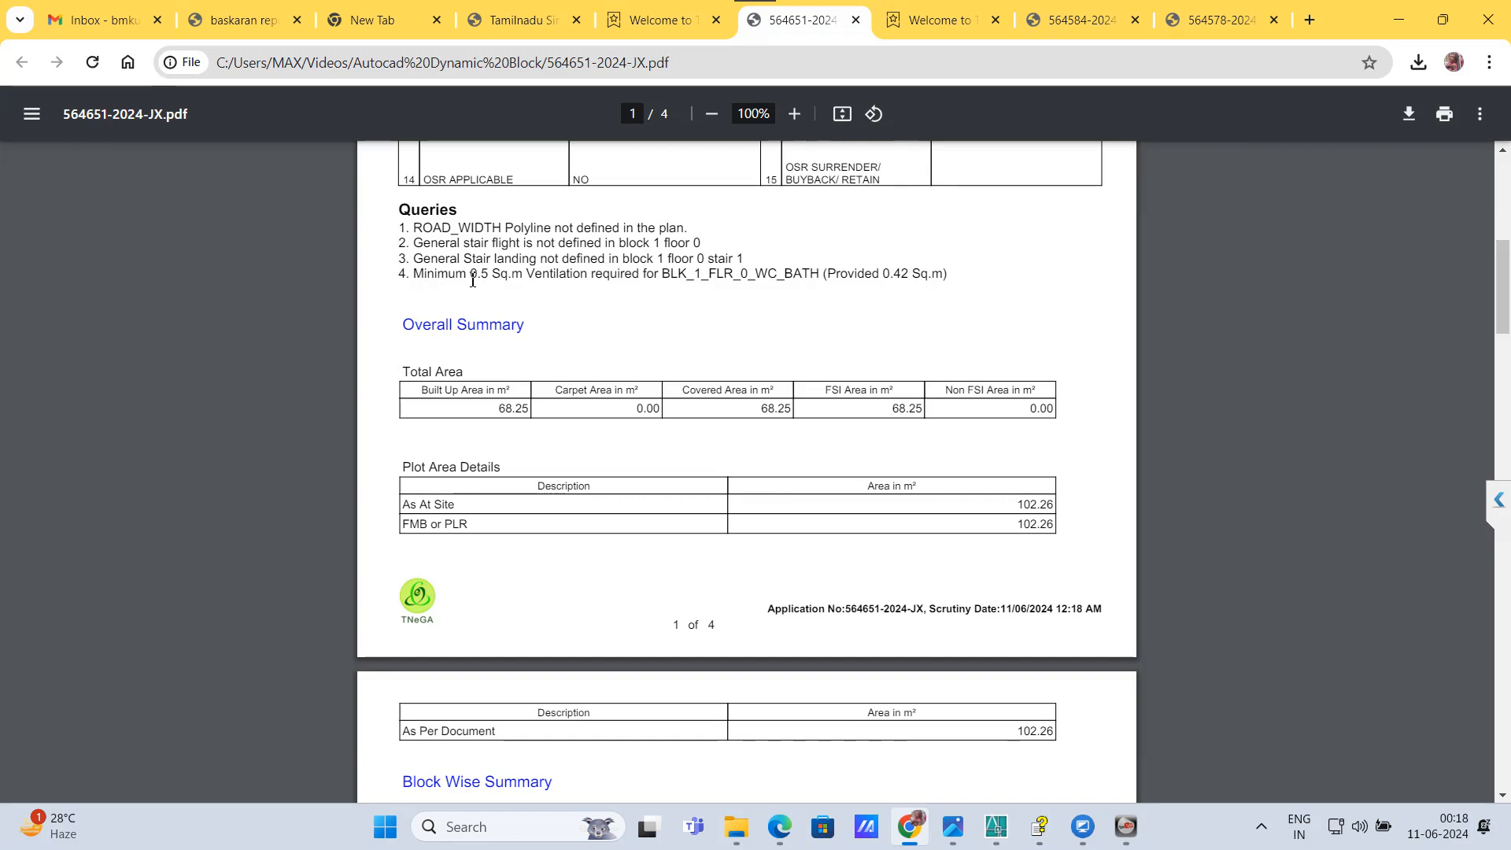
drag(472, 281, 652, 284)
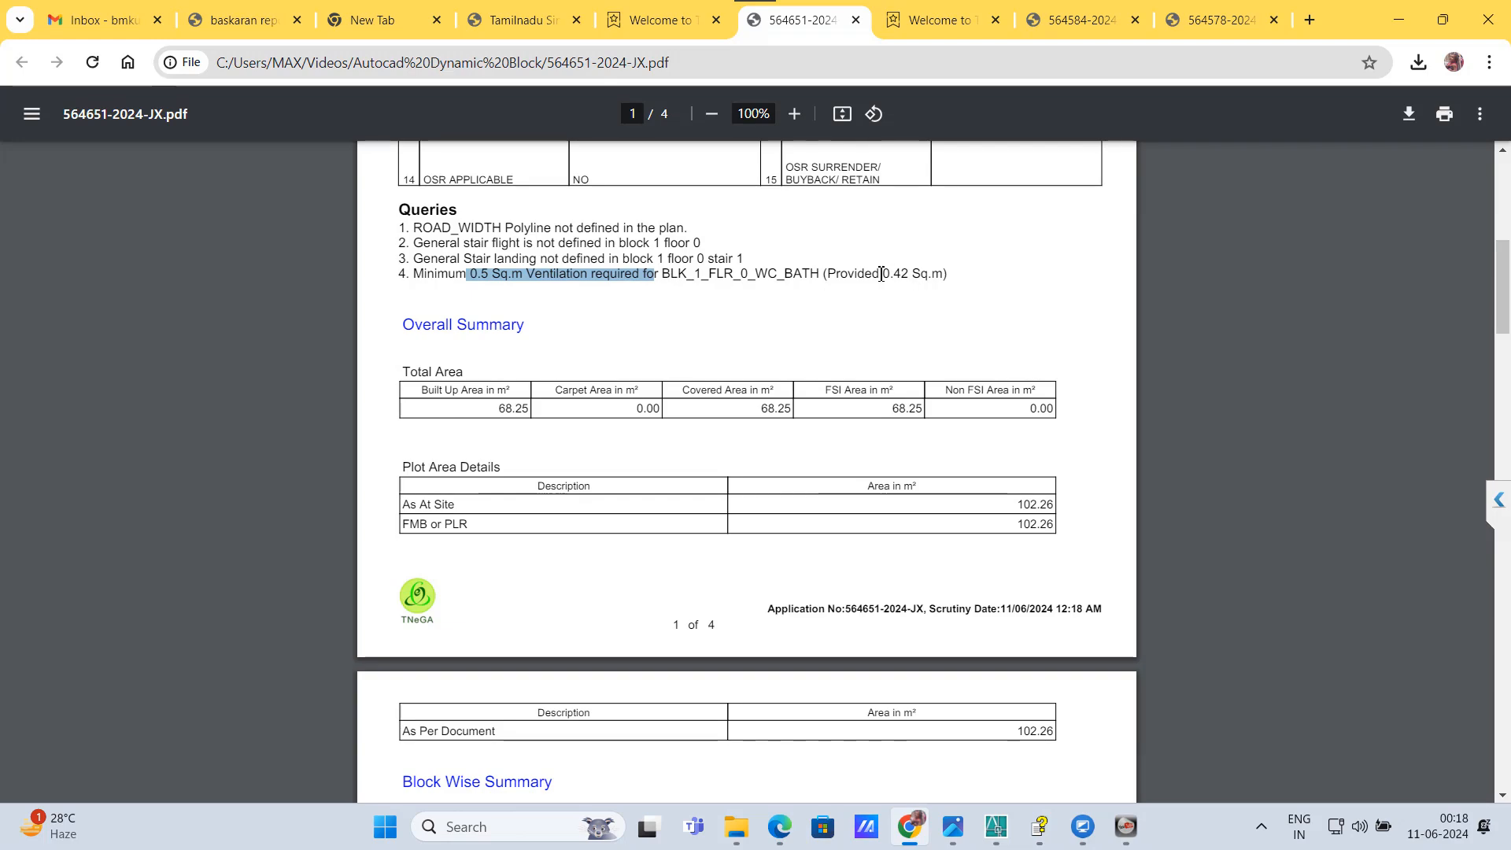
drag(873, 280, 919, 279)
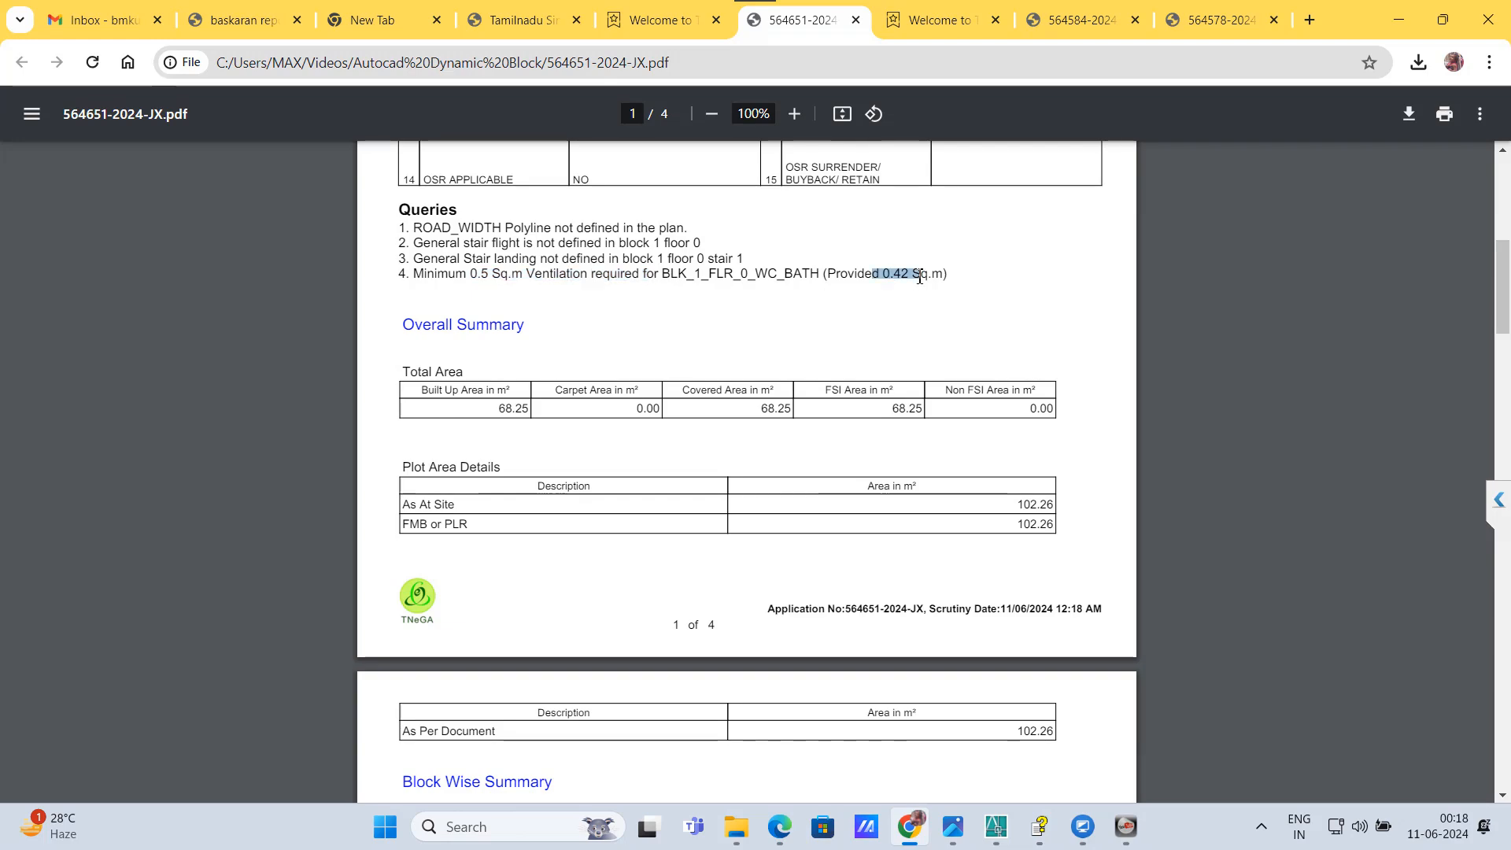
click(942, 320)
Step: Look through the report's area summary, setback, kitchen and ventilation scrutiny tables up to the last page
scroll(565, 299, down, 20)
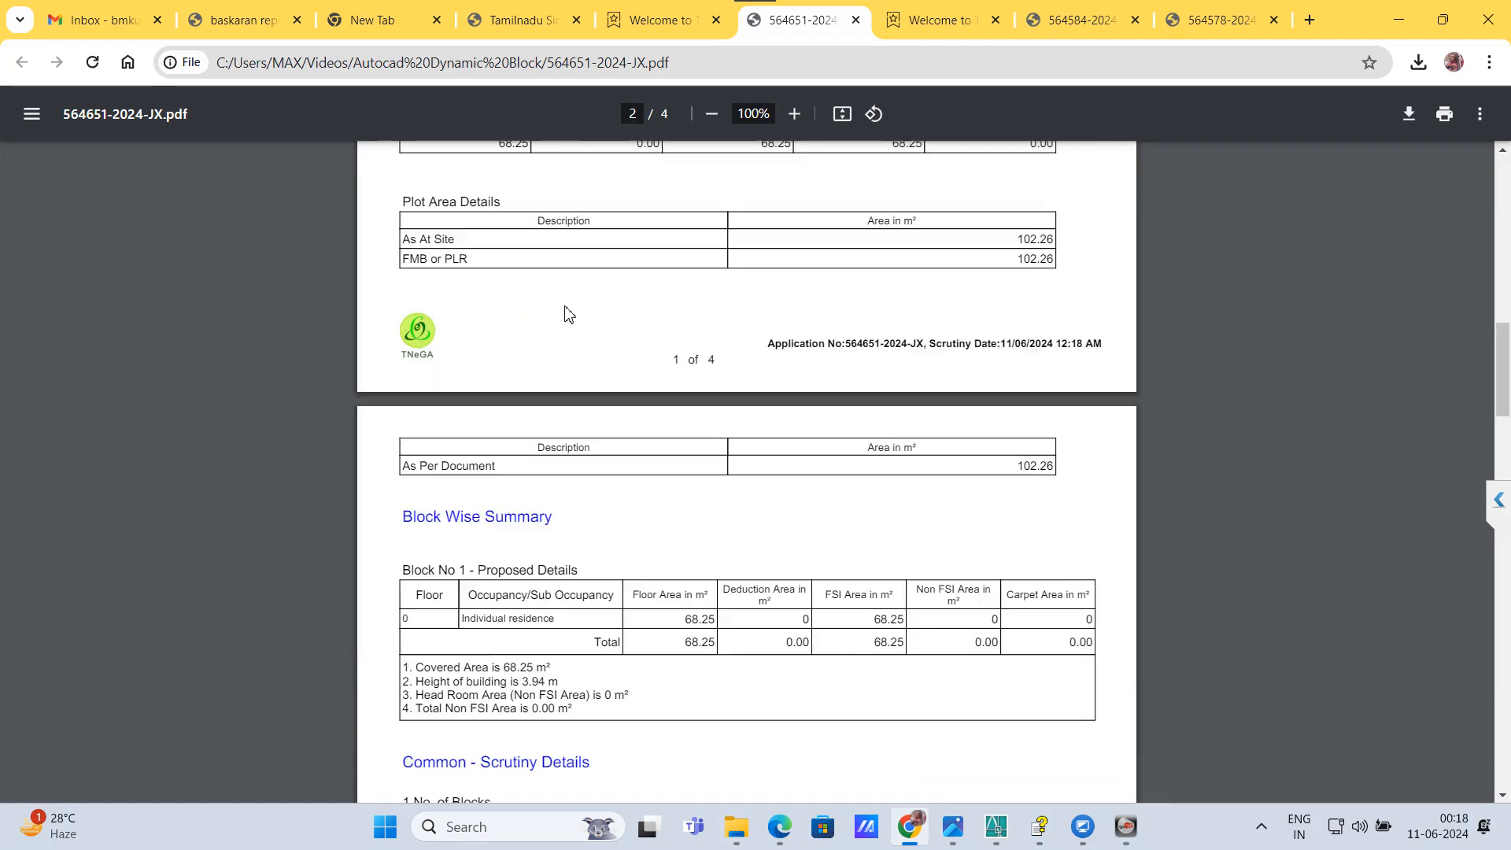
scroll(565, 309, up, 7)
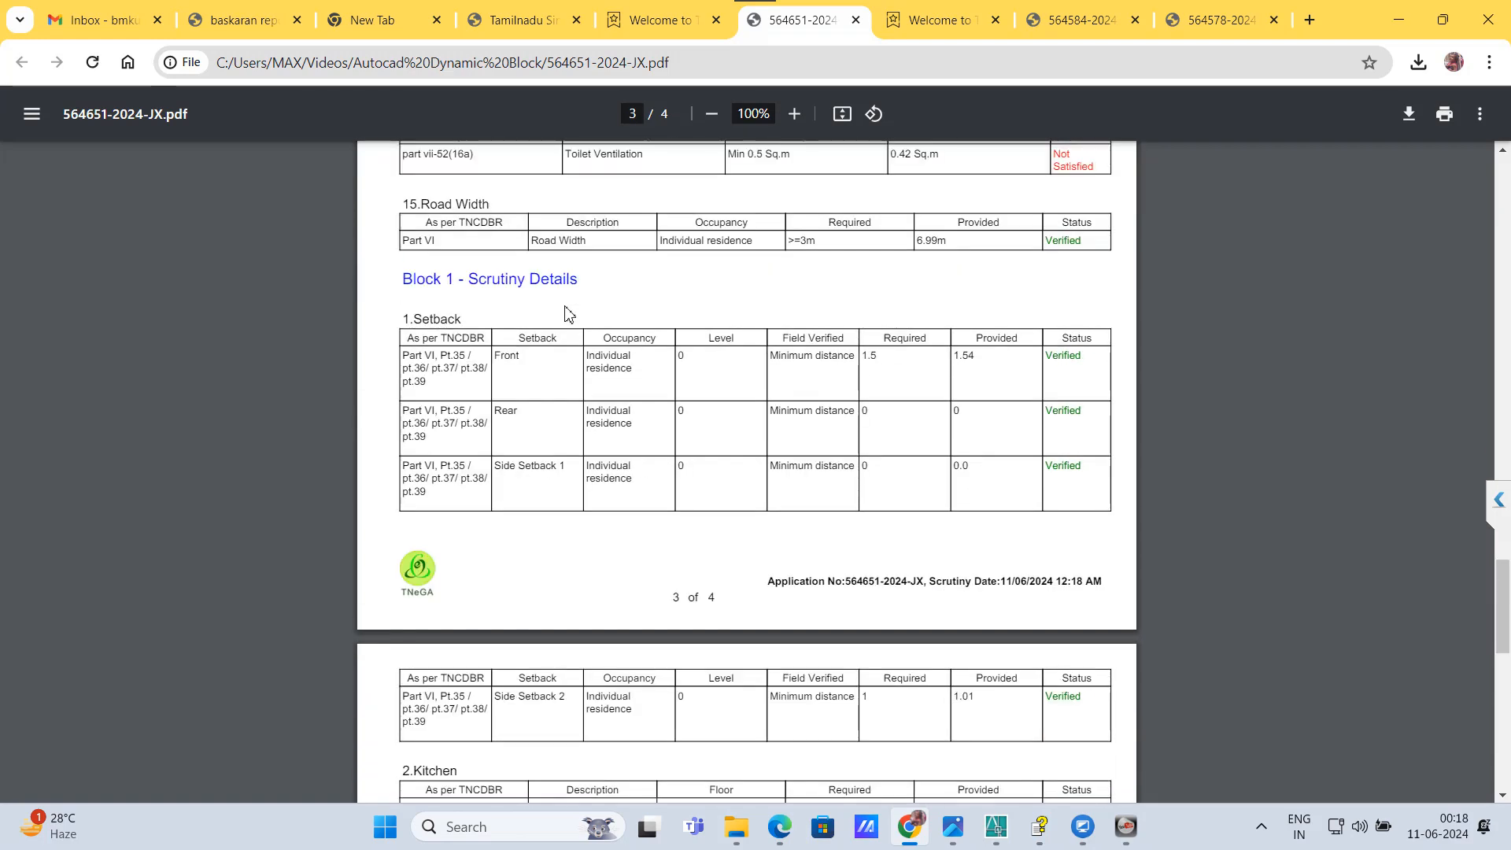
scroll(703, 408, down, 10)
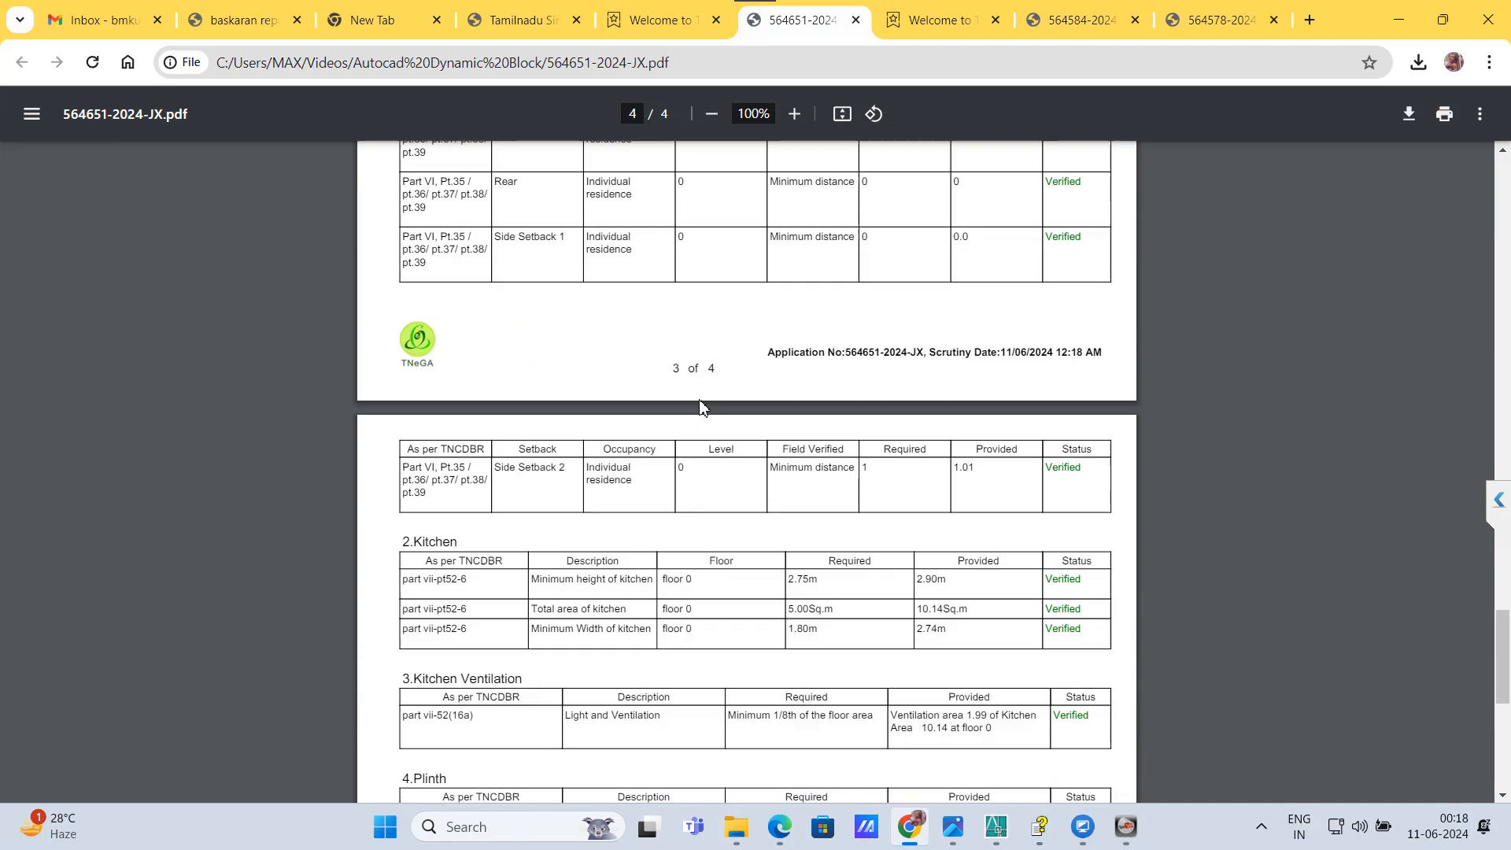
Step: Switch to AutoCAD and delete the FLR_HT_M=2.90 text from section A-A
mouse_move(993, 831)
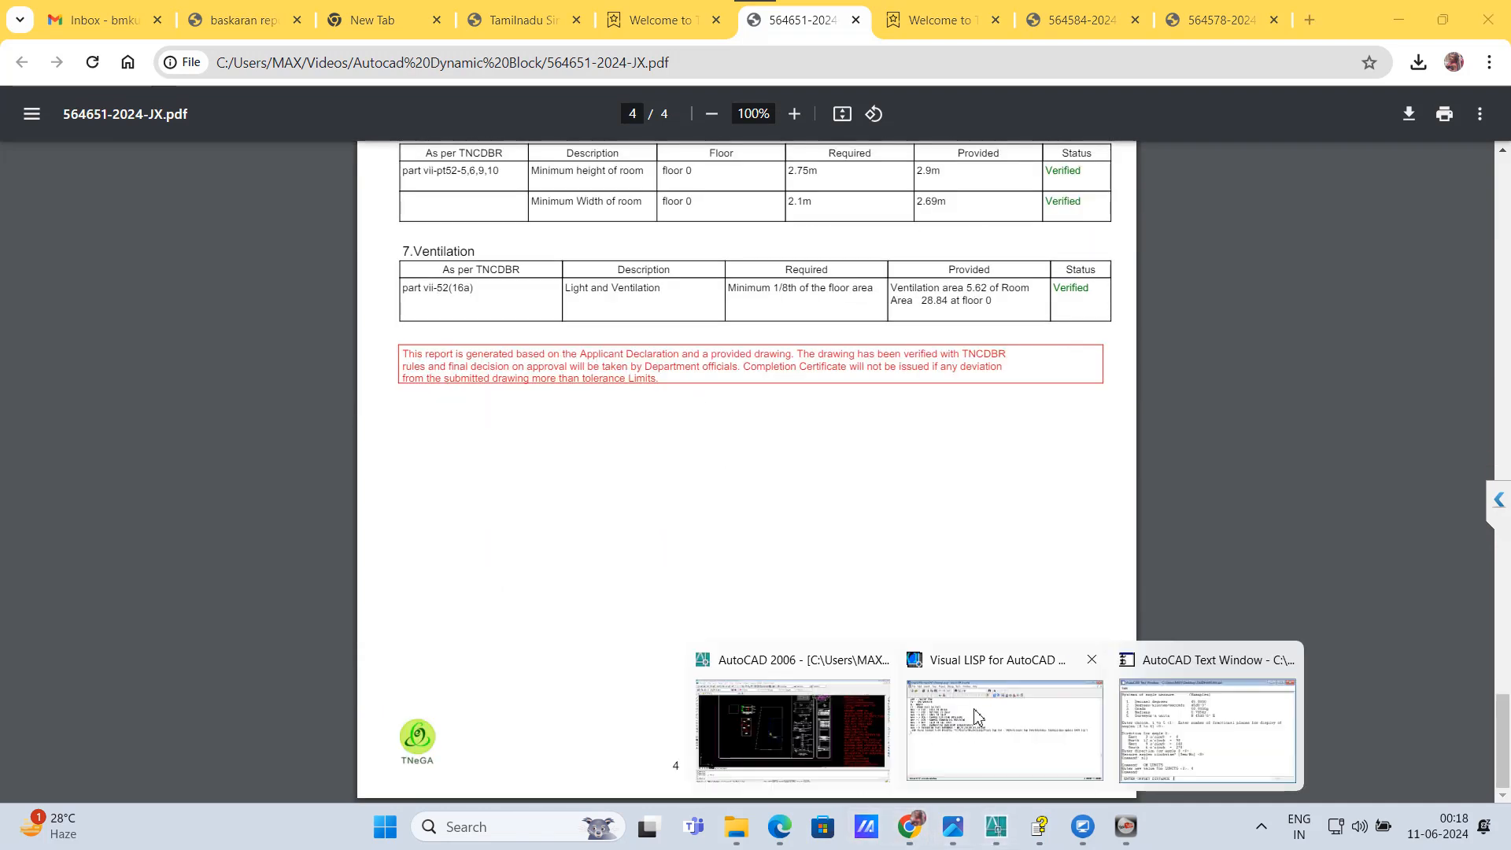
click(786, 732)
scroll(390, 206, up, 9)
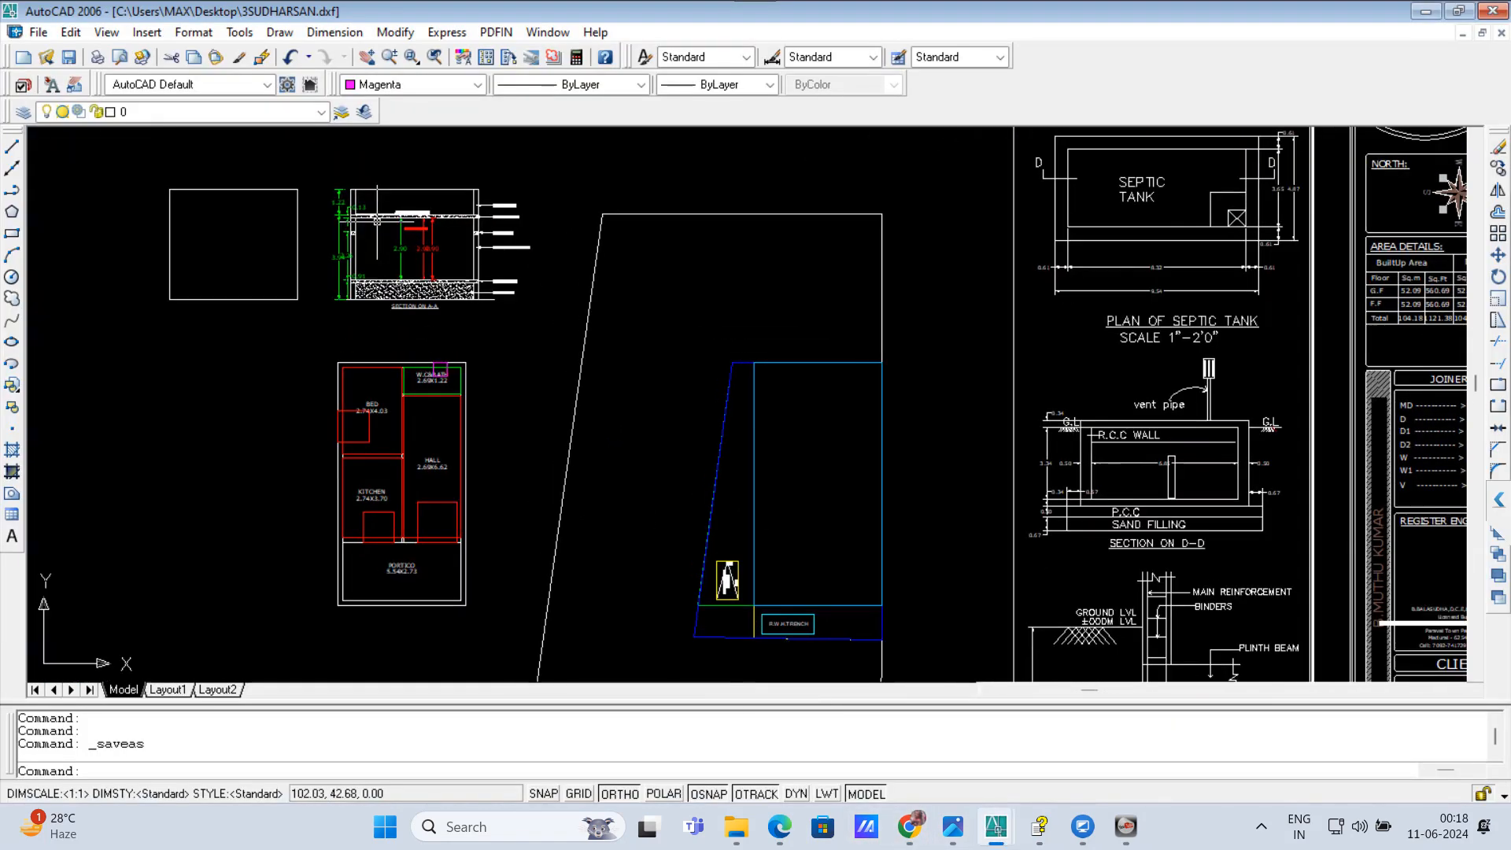
scroll(445, 244, up, 1)
click(484, 209)
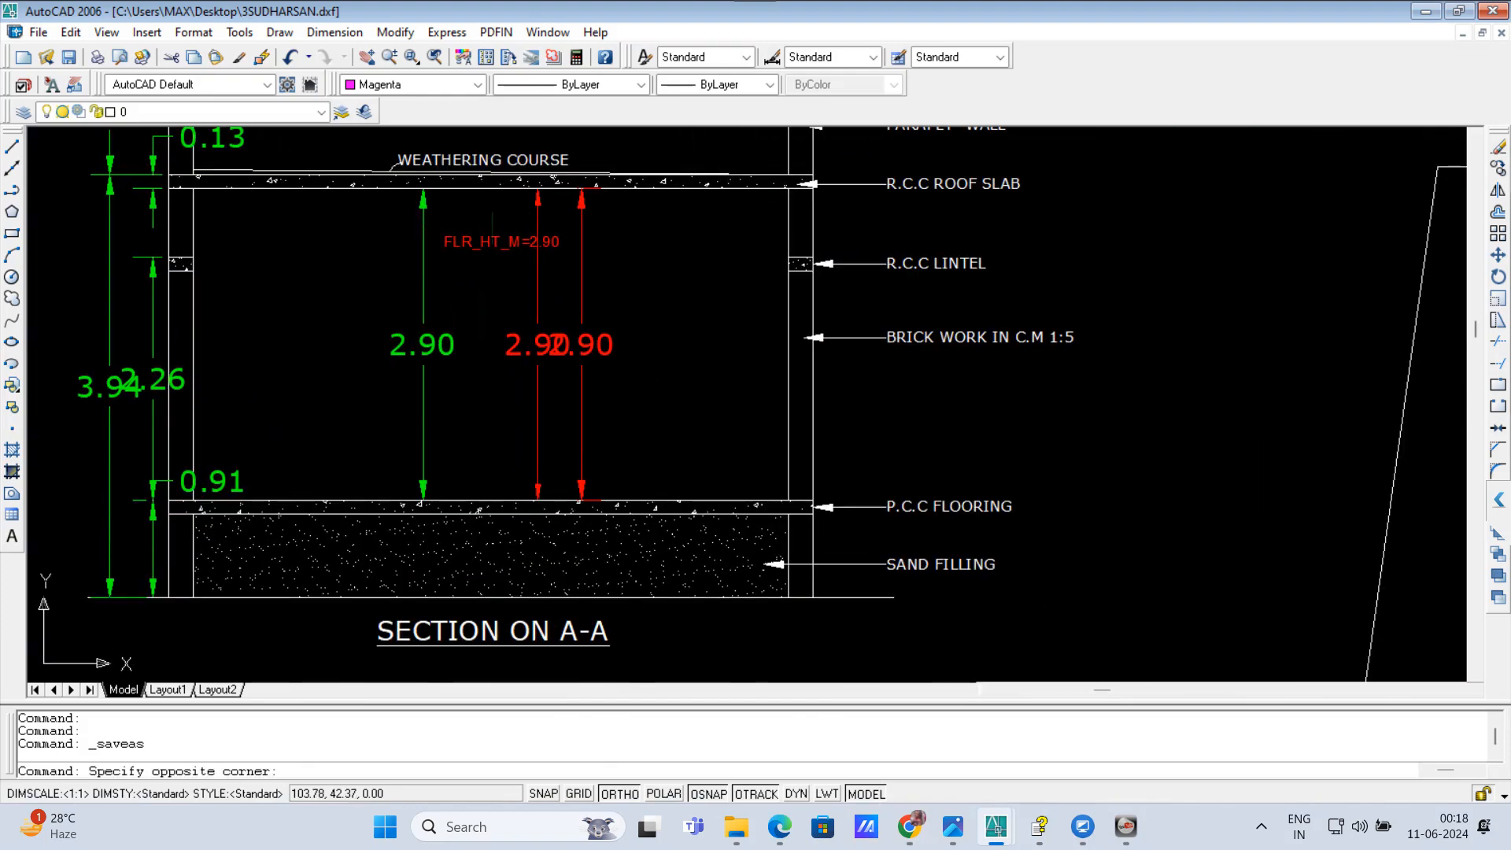
click(473, 281)
key(Delete)
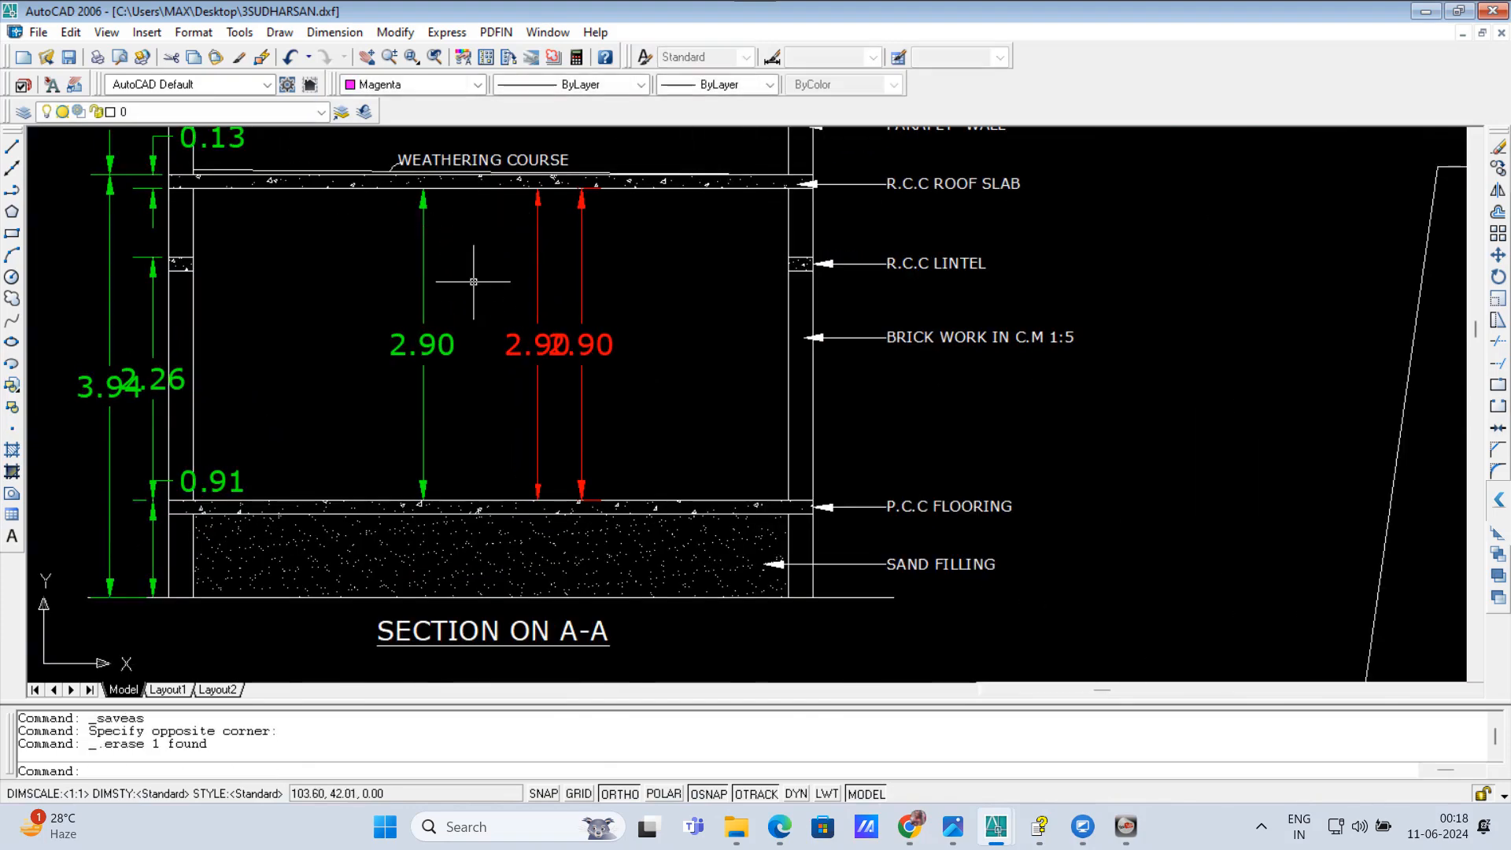
scroll(473, 281, down, 5)
scroll(593, 405, up, 2)
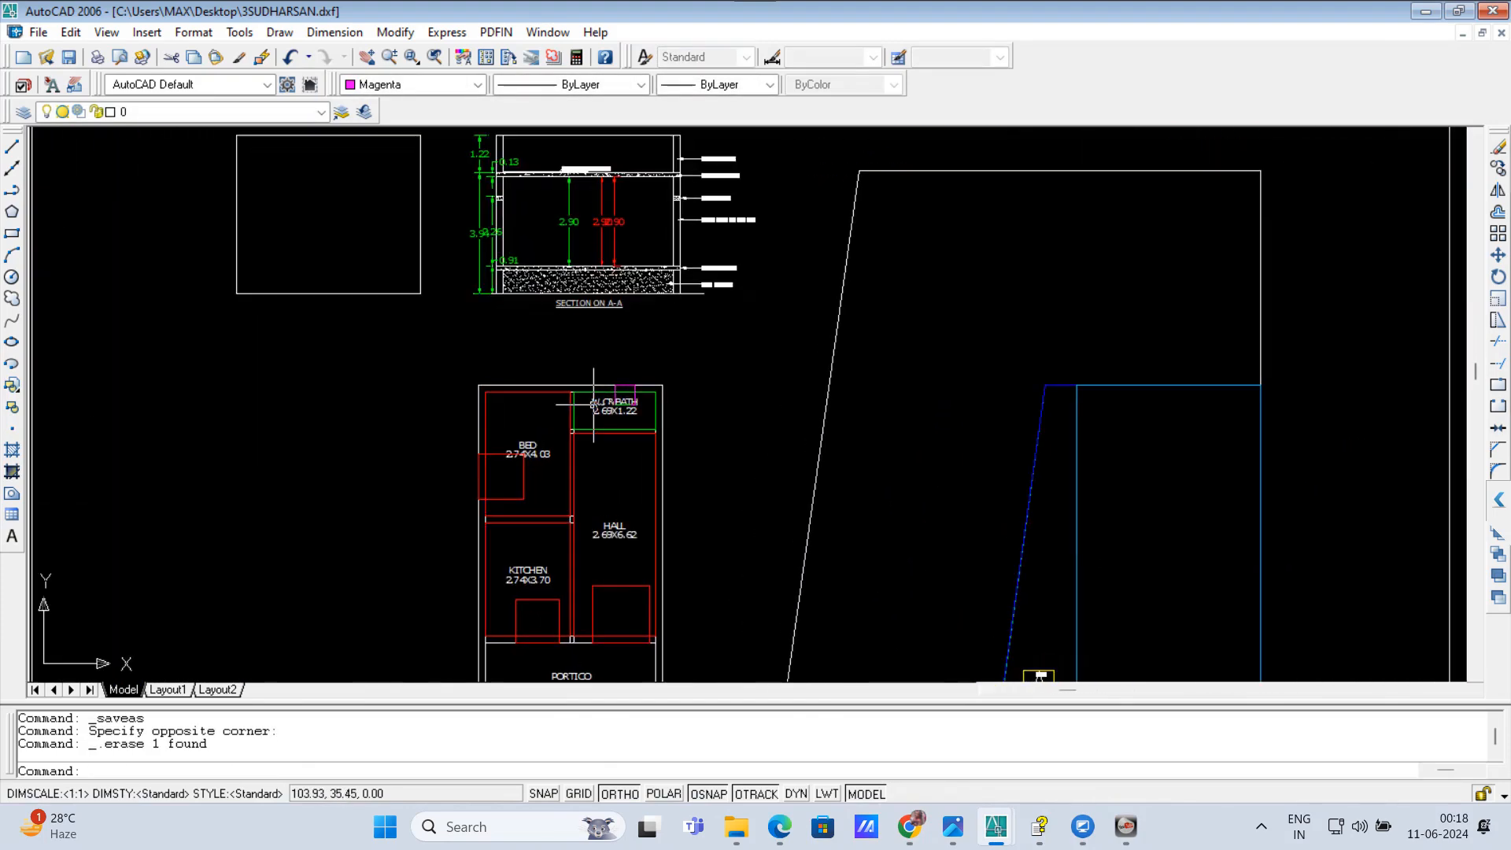
scroll(594, 404, up, 5)
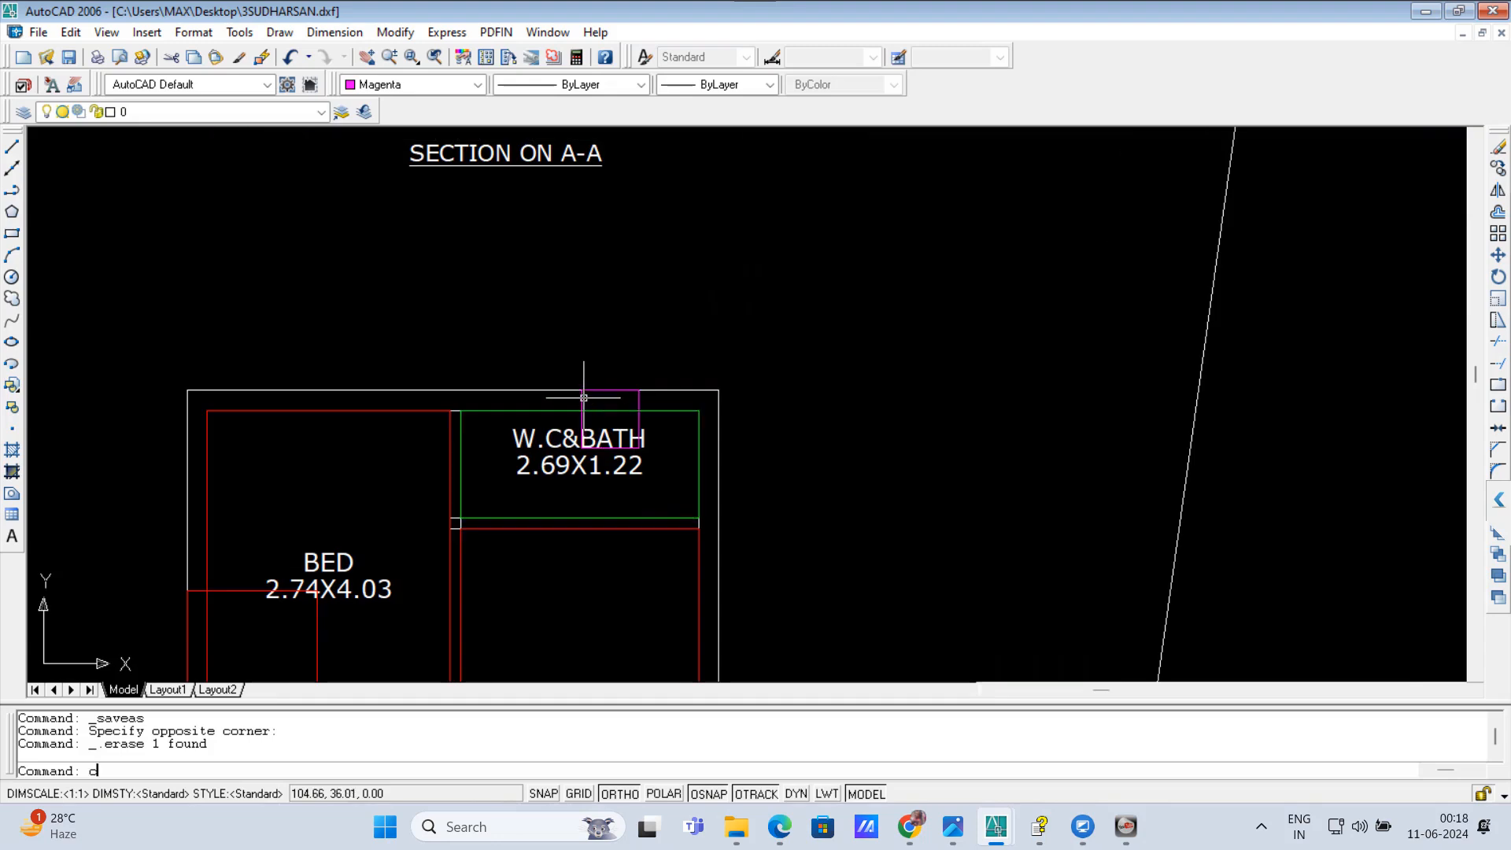
key(Escape)
key(Escape)
key(Escape)
text(sc)
key(Return)
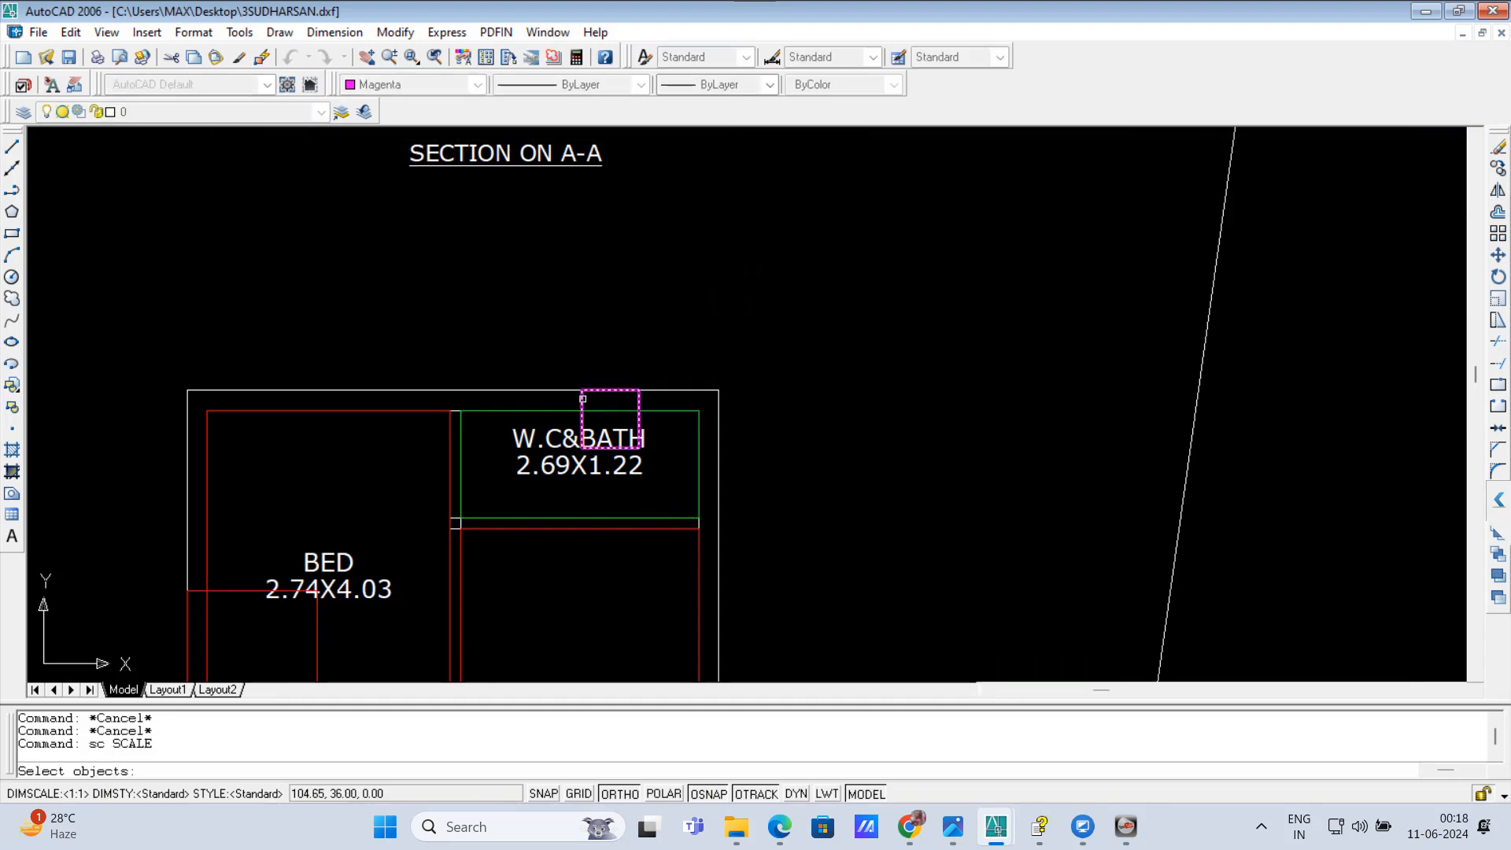
key(Escape)
key(Escape)
text(ca)
key(Return)
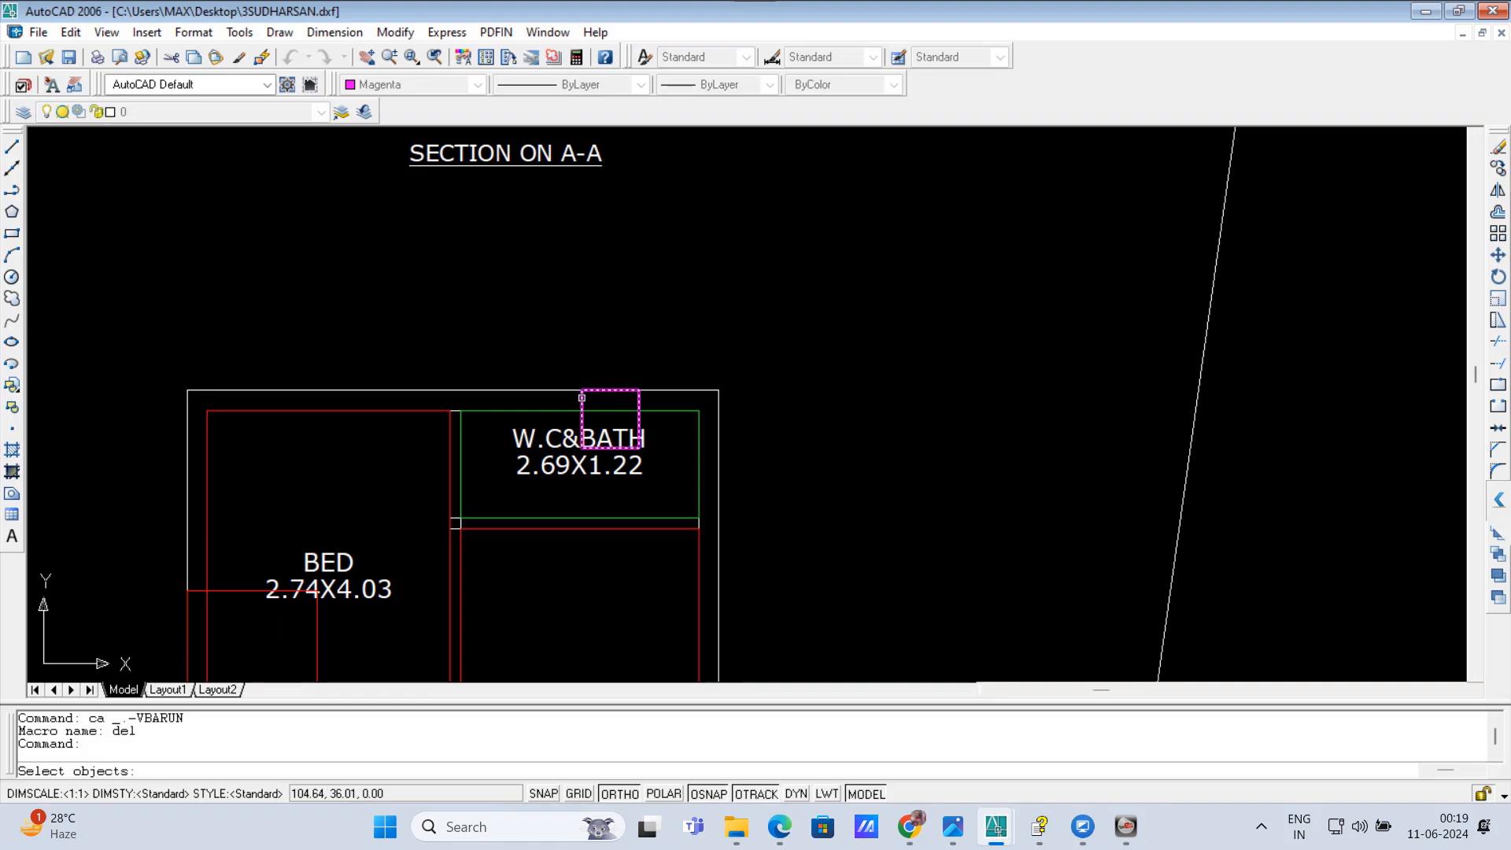
click(581, 397)
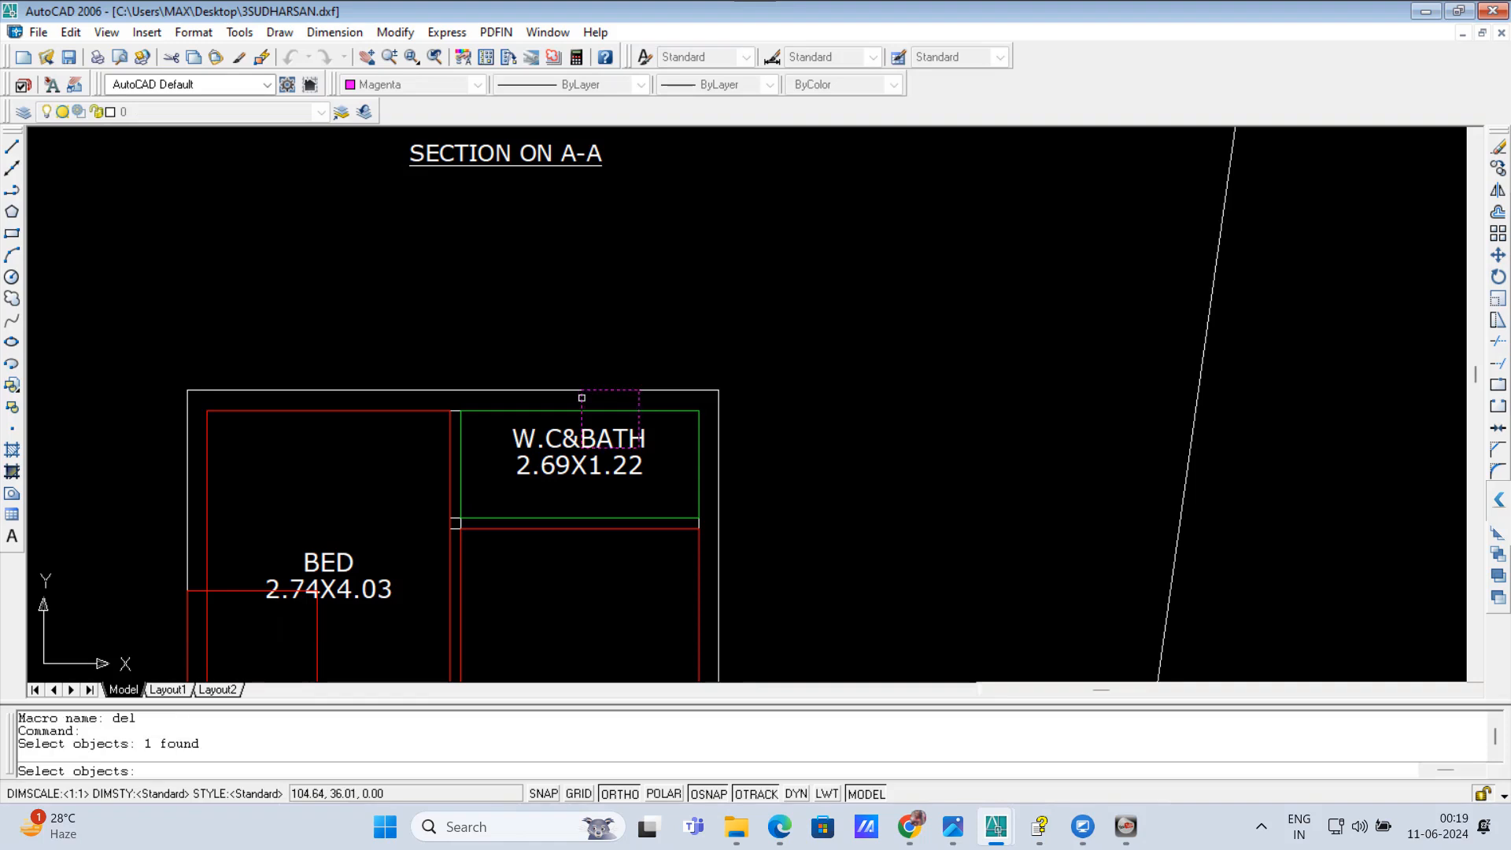
key(Escape)
key(Escape)
key(Escape)
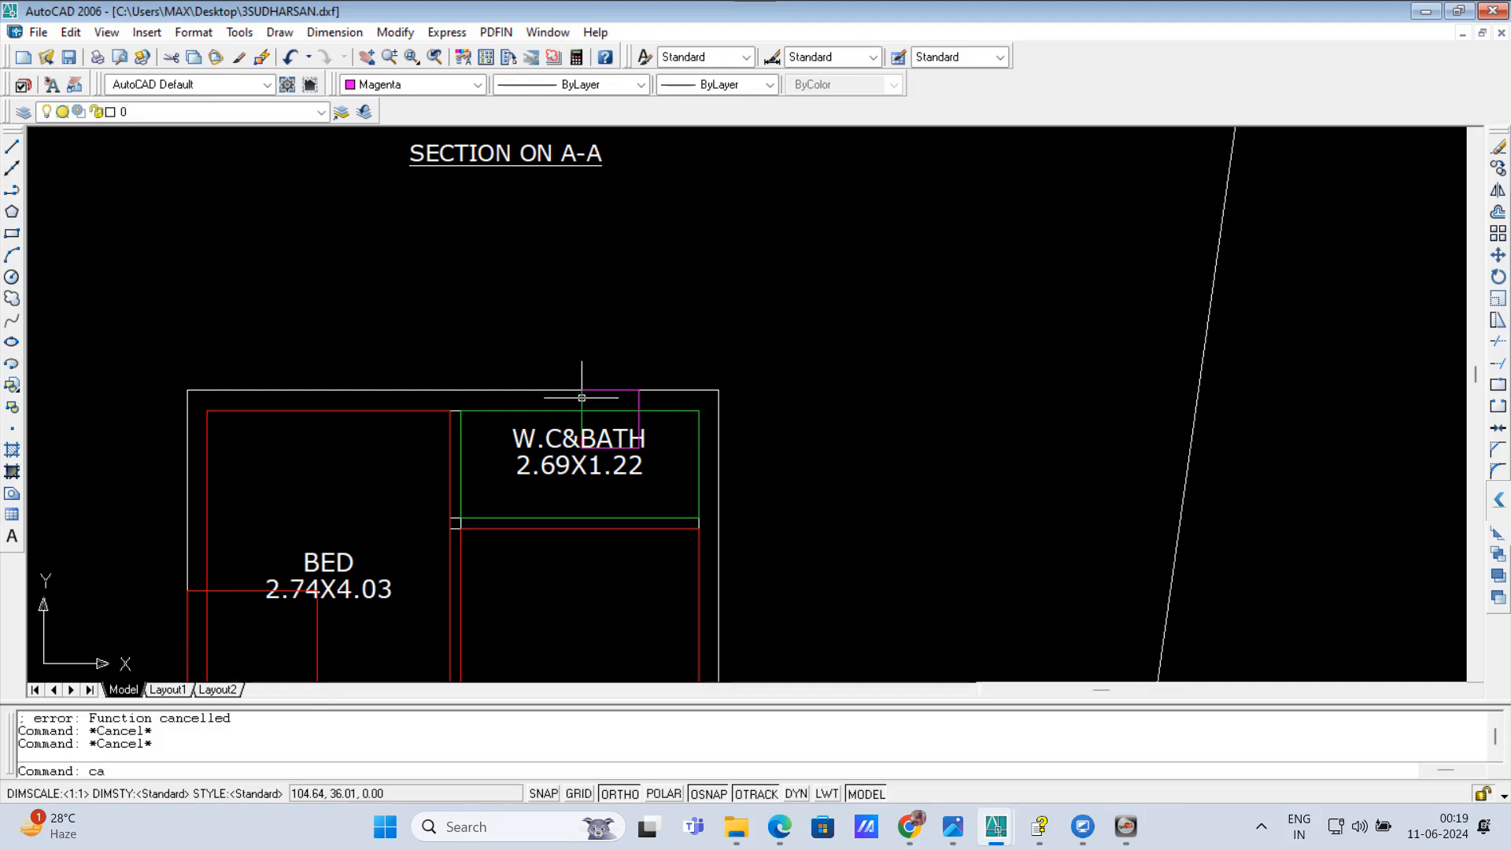
Step: Turn on dynamic input and resize the magenta ventilation square in W.C&BATH to an area of 0.5 from its upper-left corner with the CA command
click(796, 795)
key(Escape)
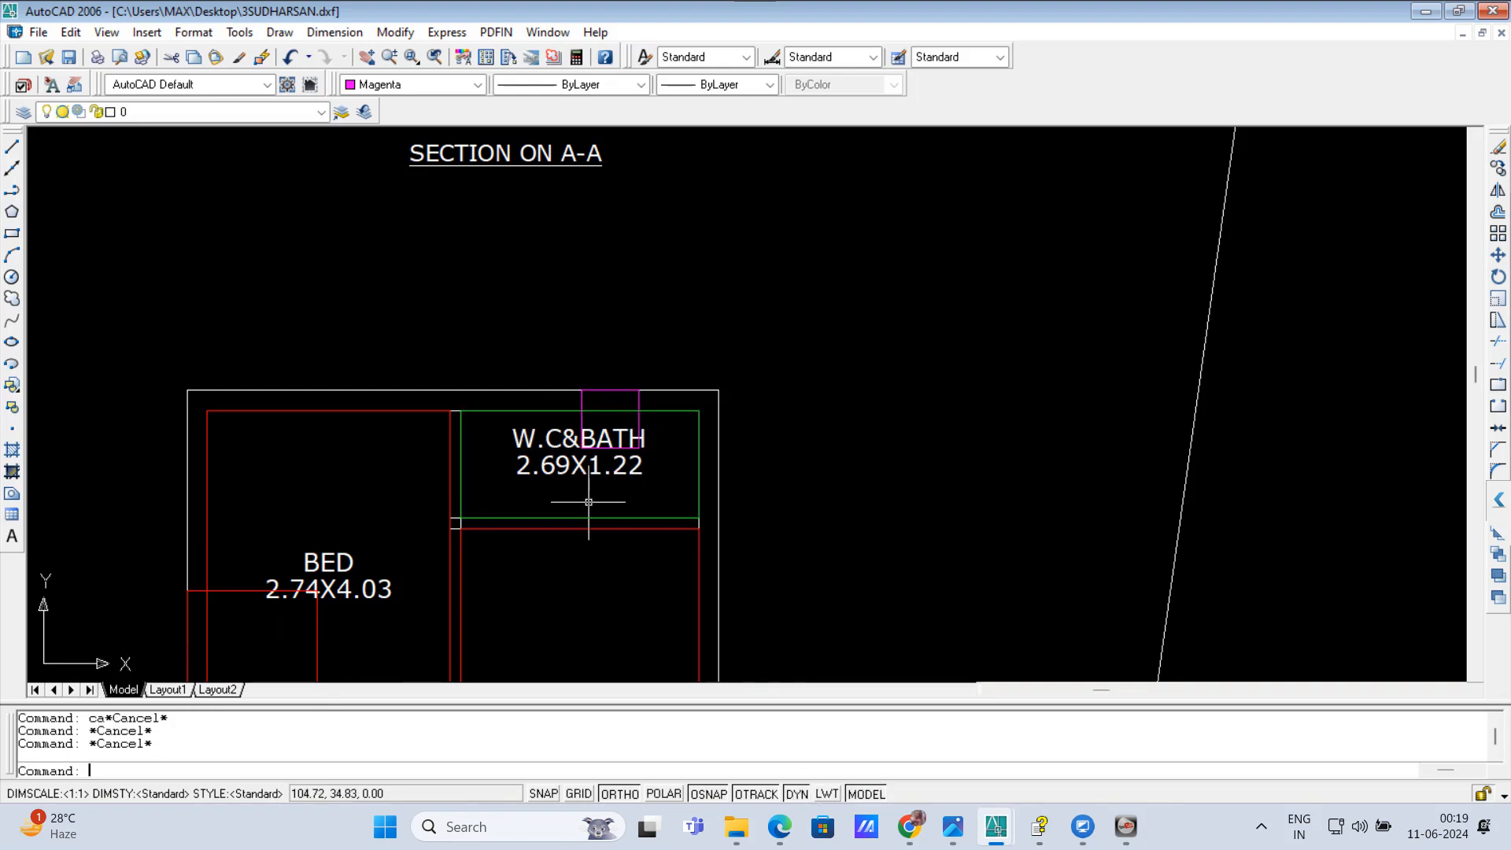
text(c)
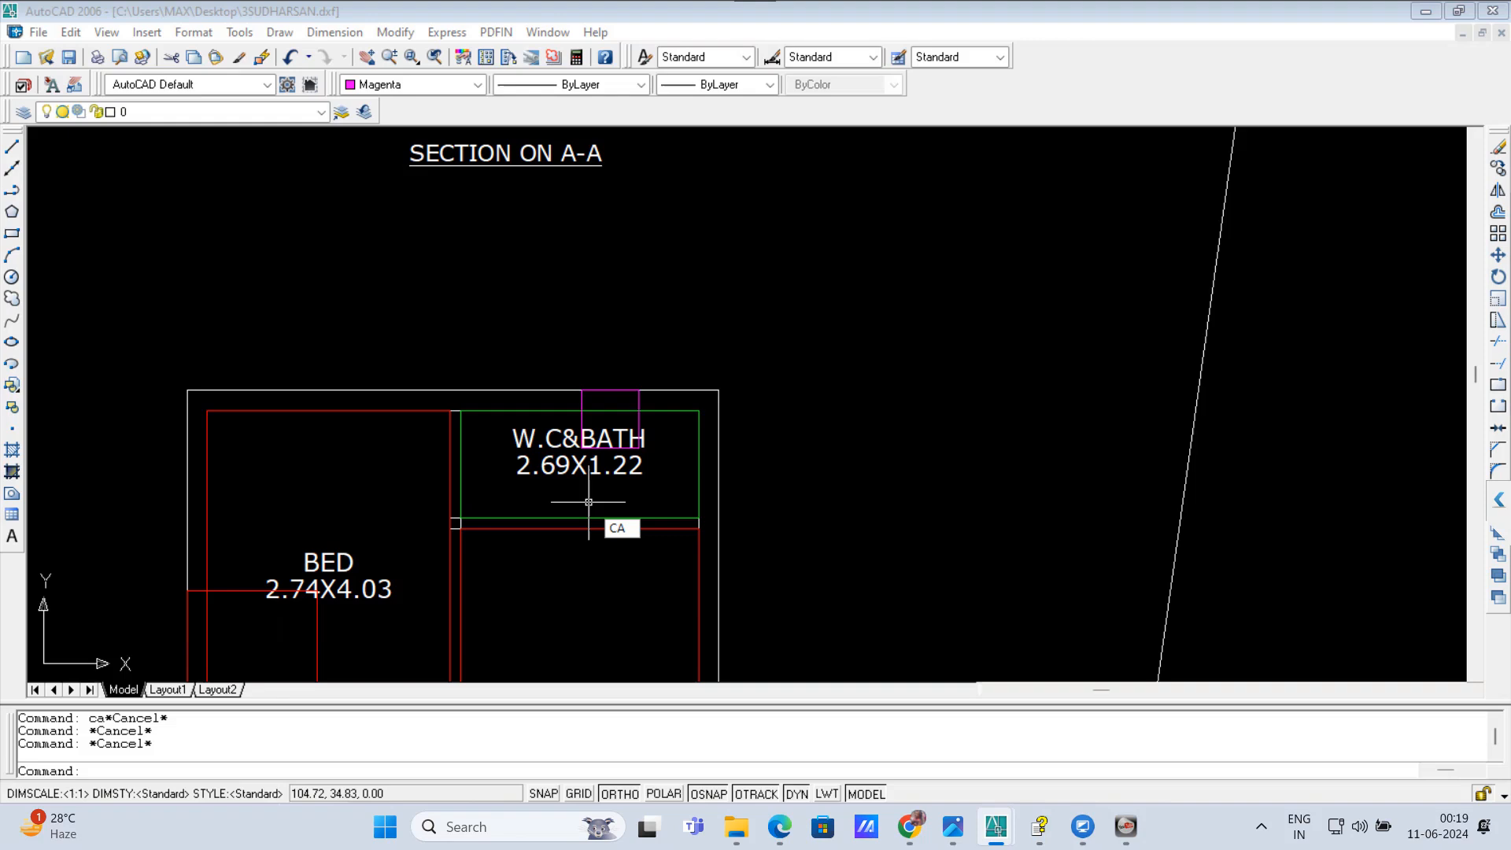
text(a)
key(Return)
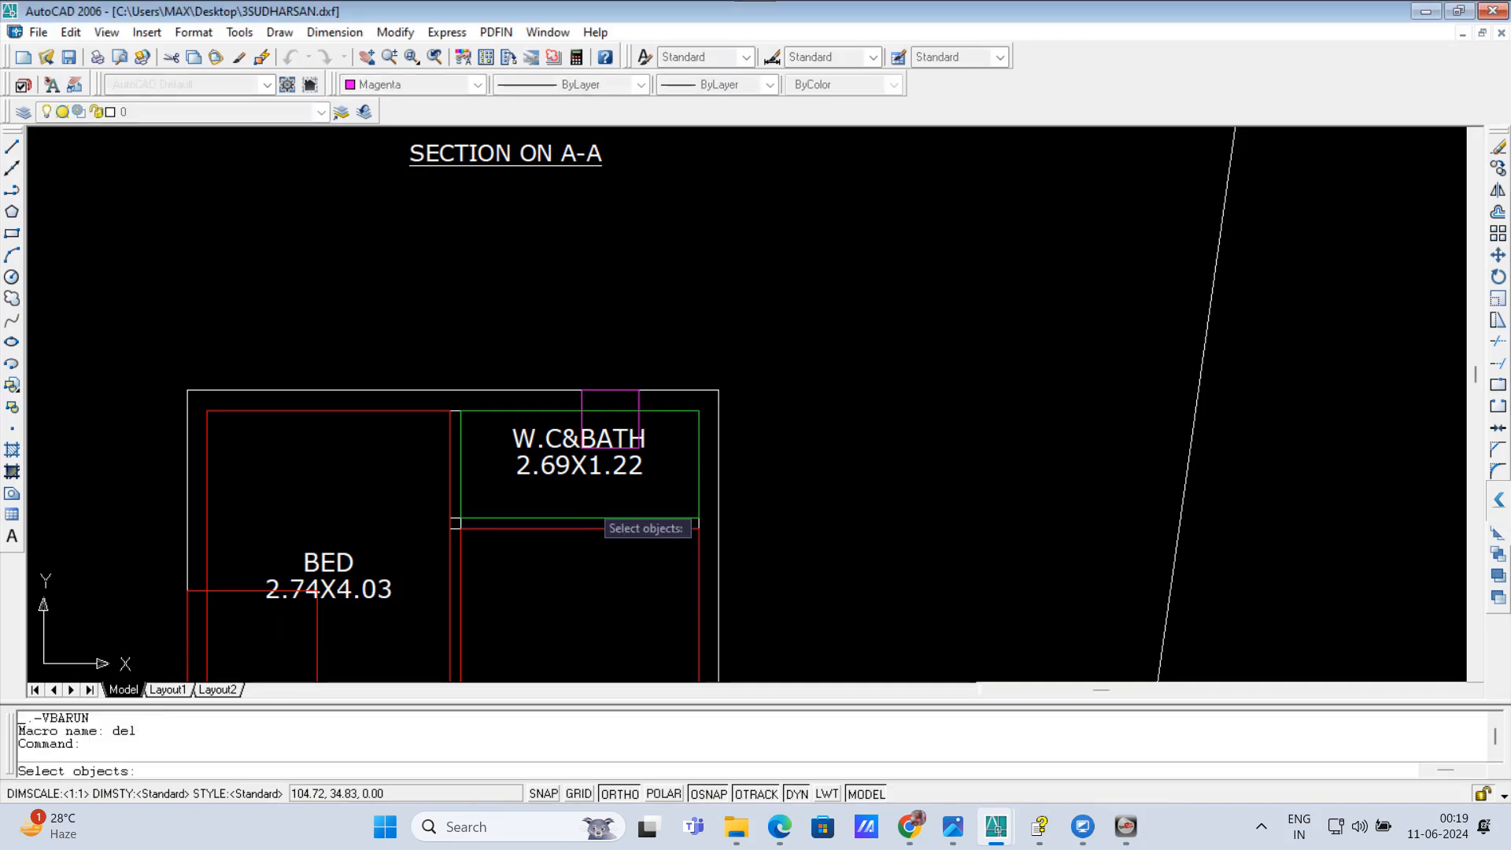
click(581, 401)
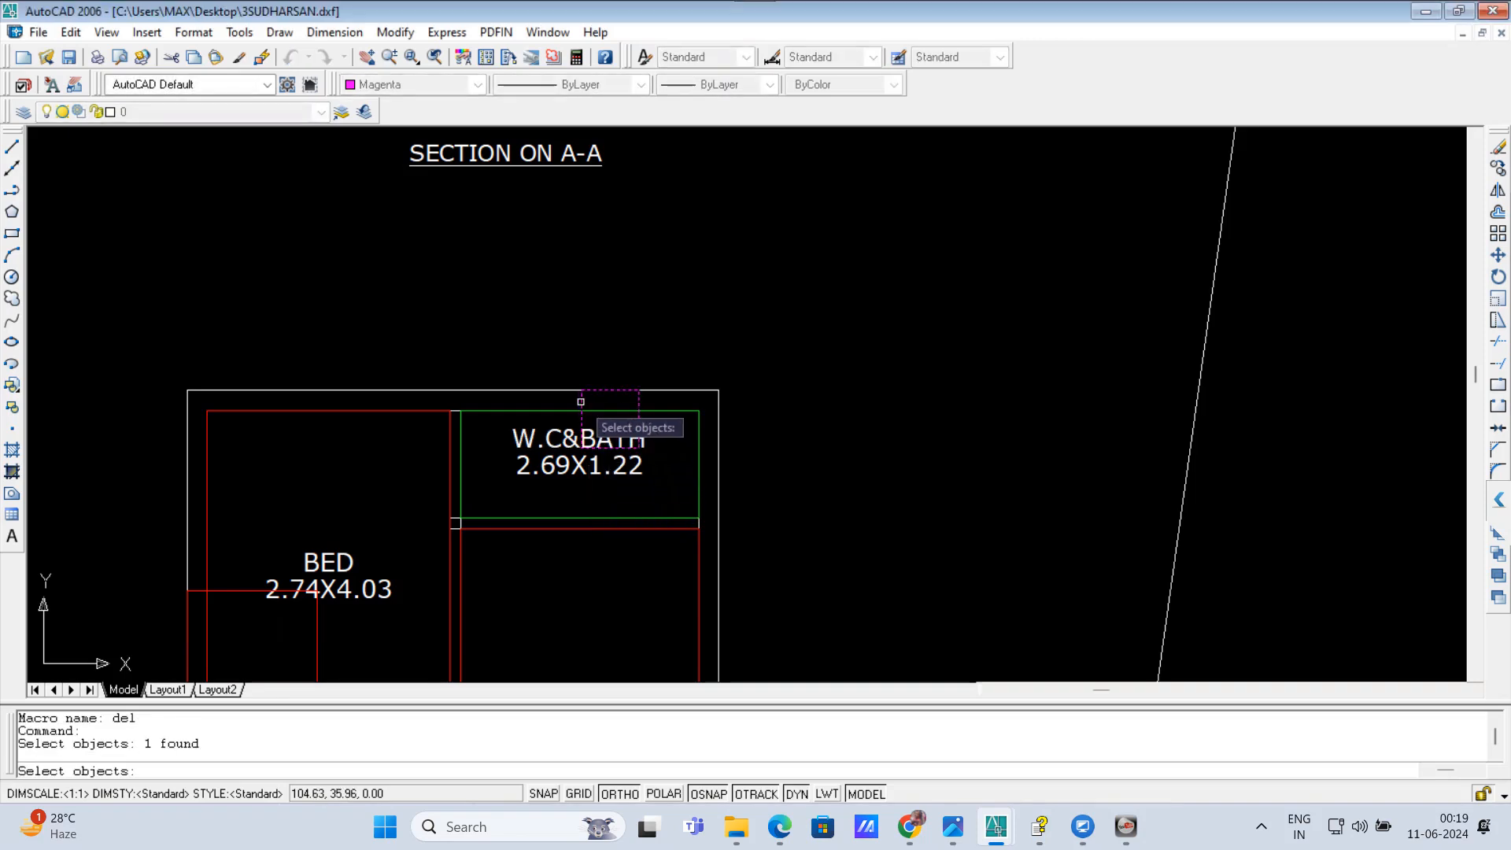
key(Return)
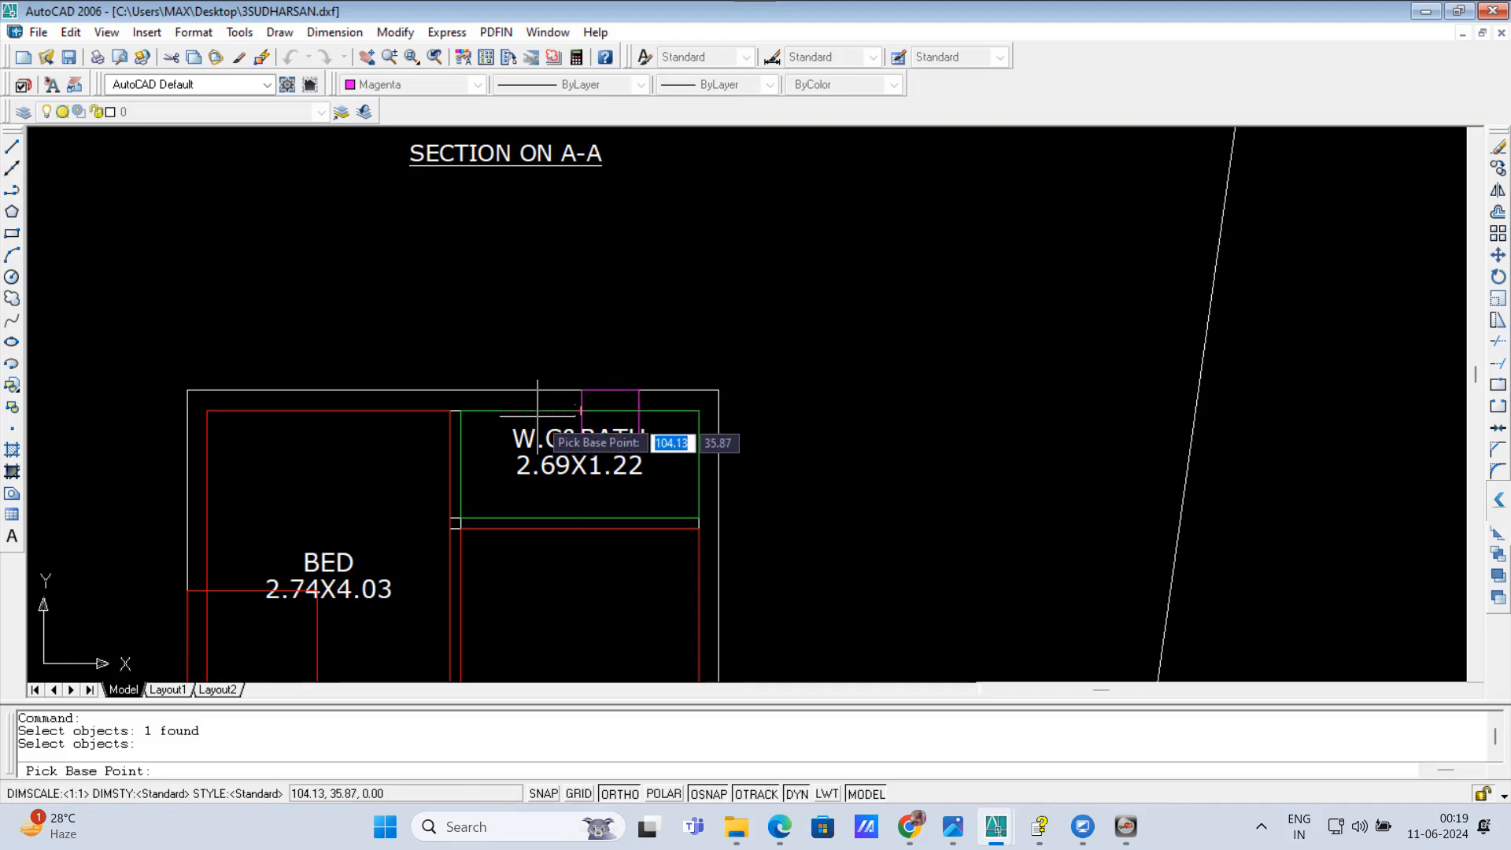
click(580, 390)
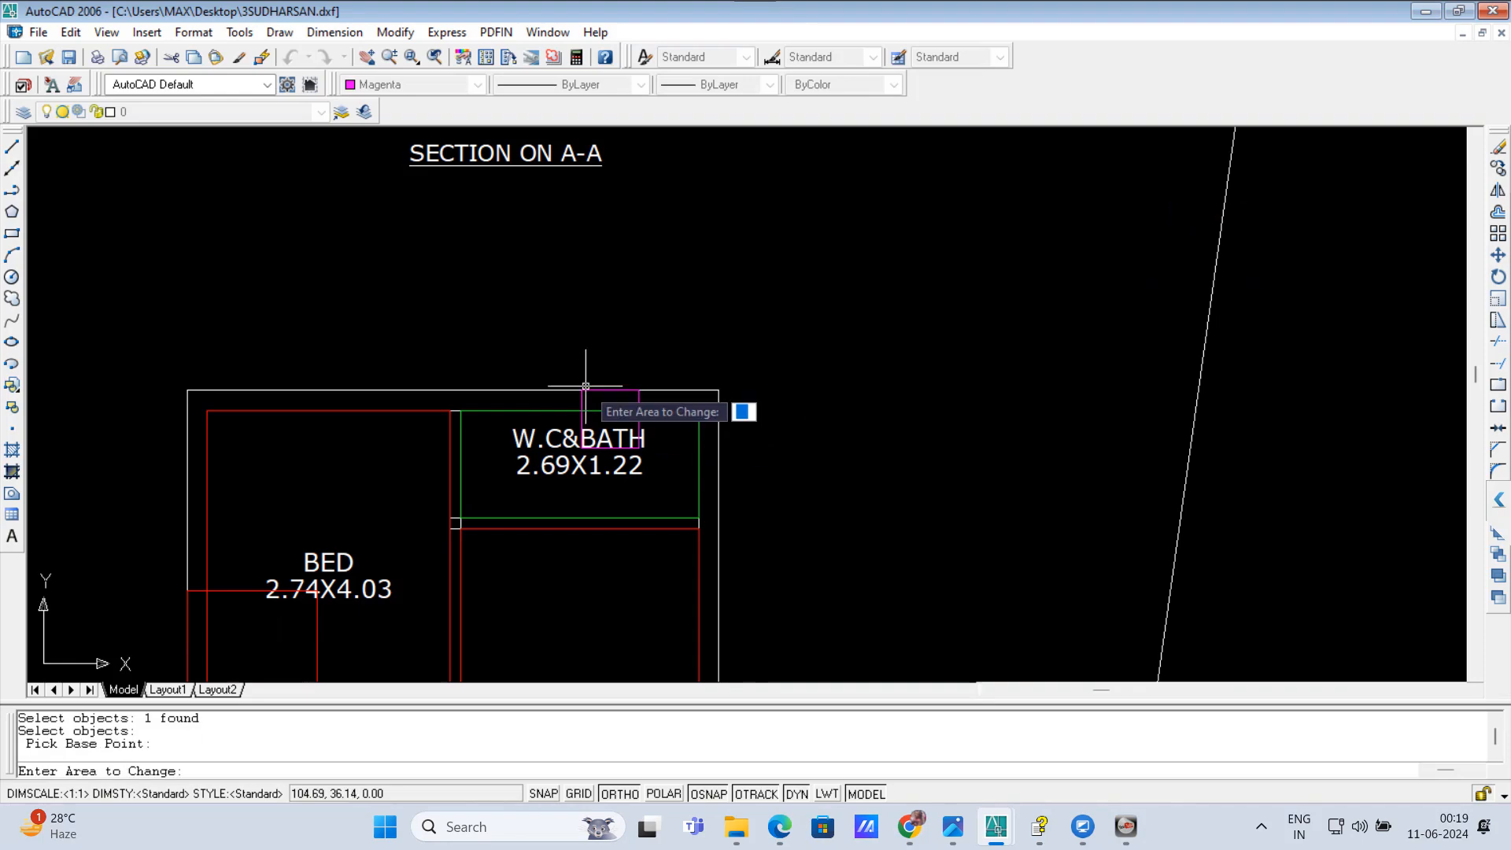
text(0.)
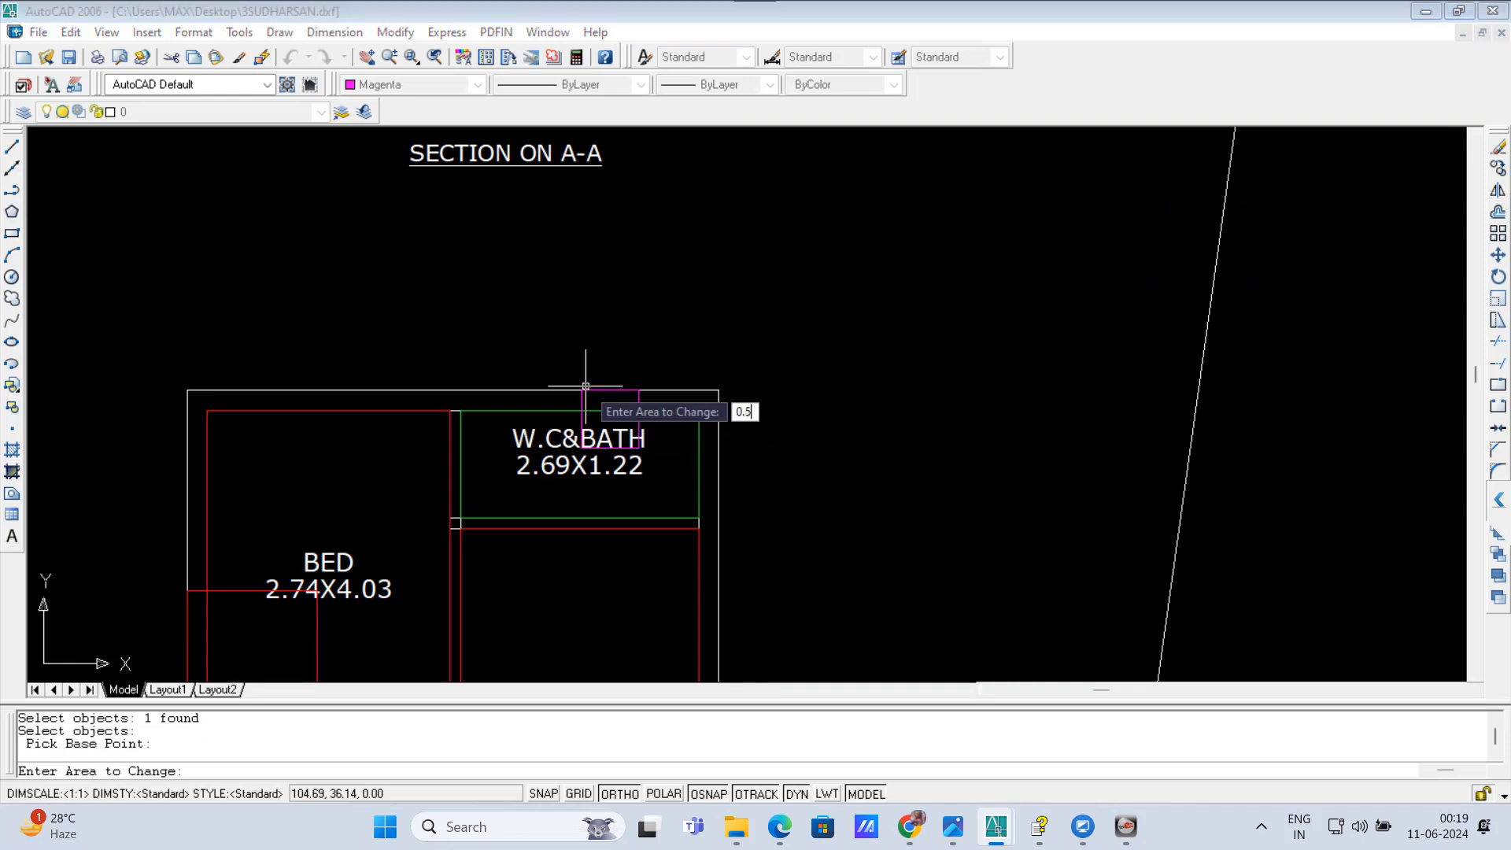
text(5)
key(Return)
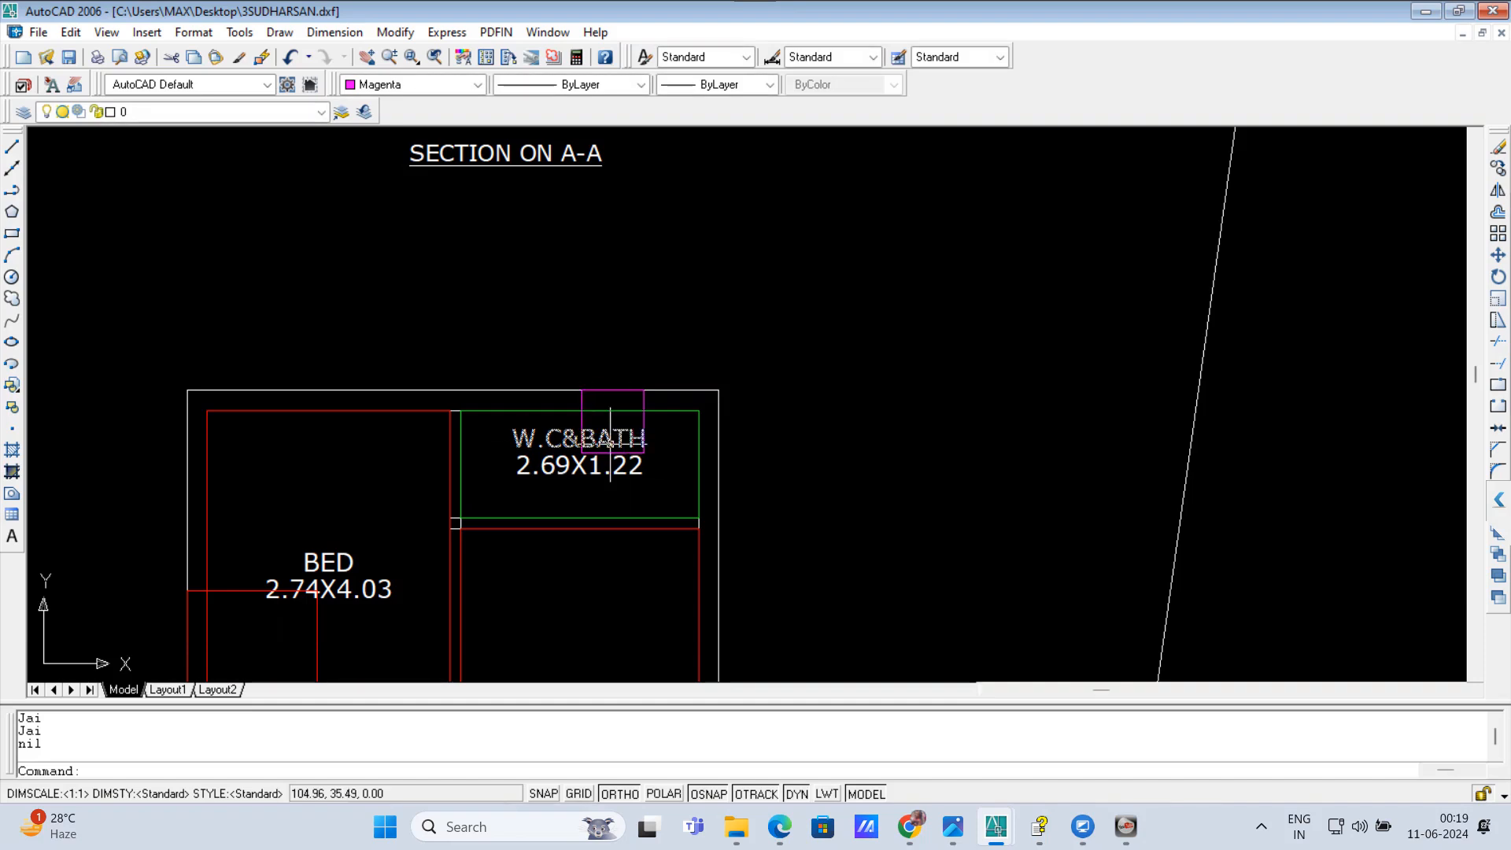
scroll(716, 472, down, 2)
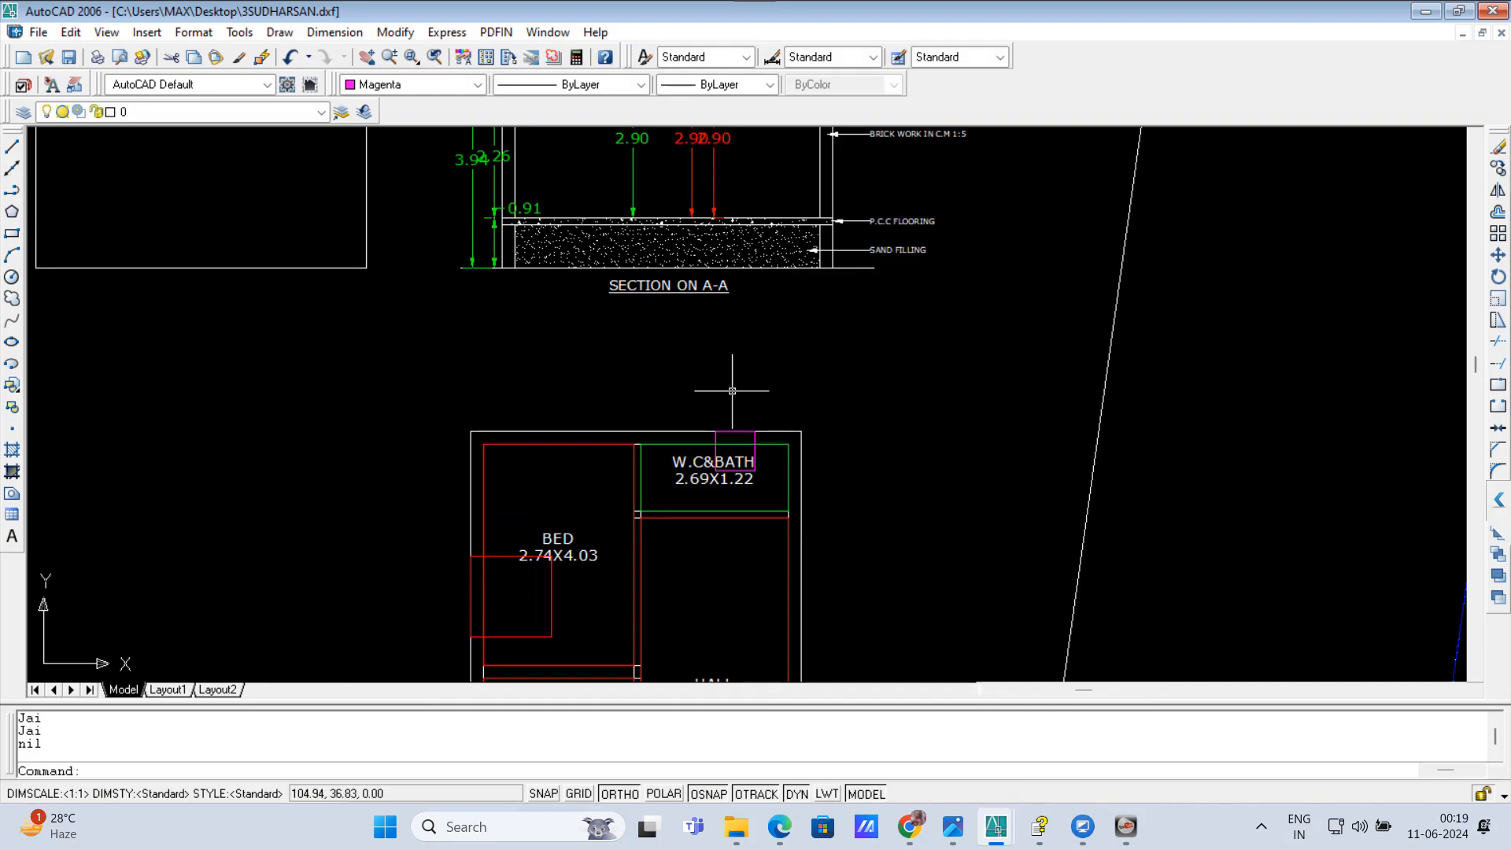
scroll(696, 439, down, 1)
scroll(696, 438, up, 4)
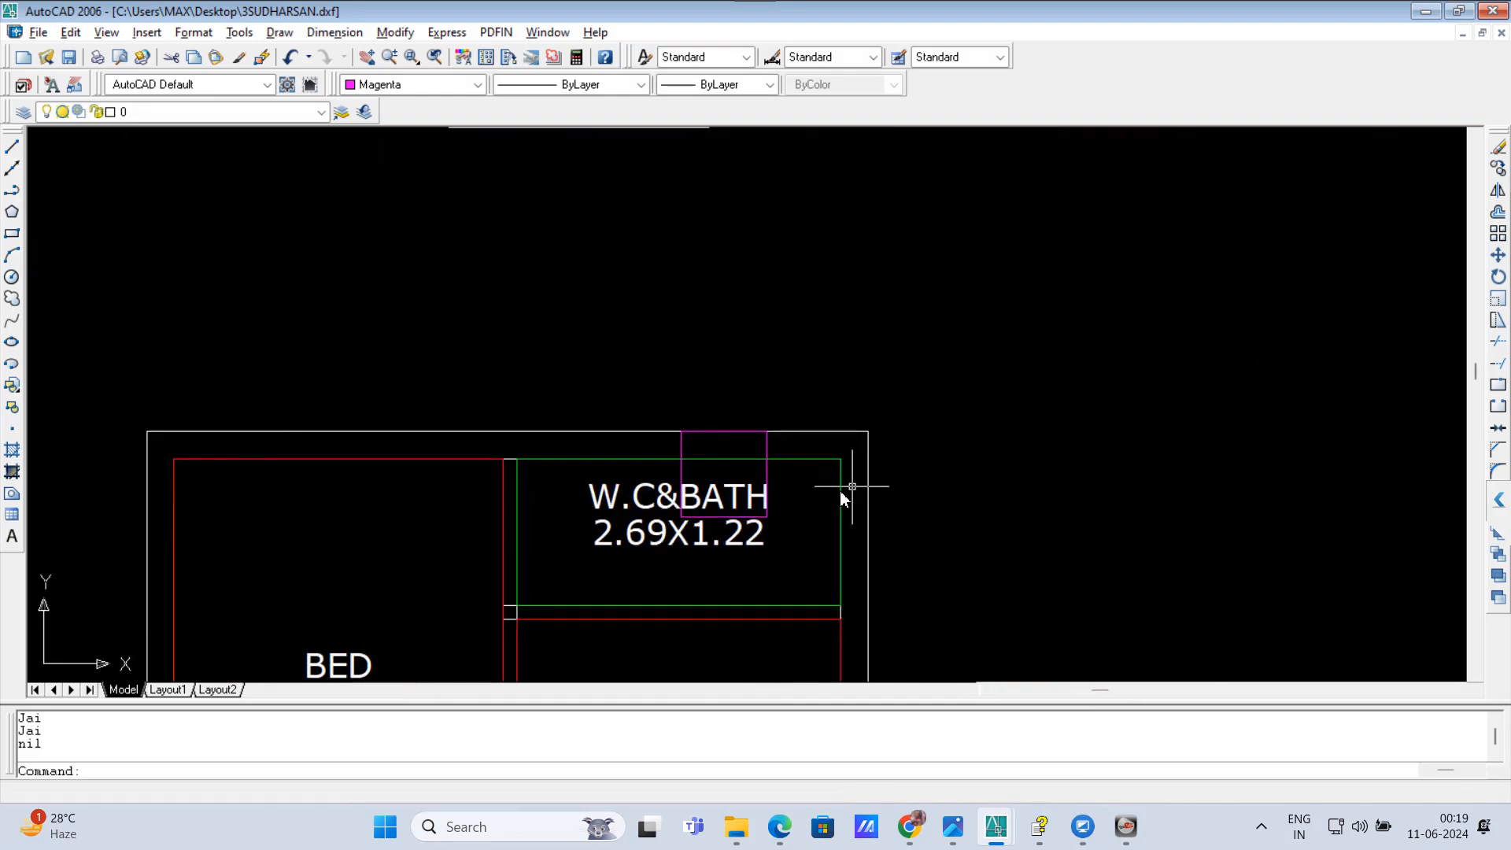
text(c)
key(Return)
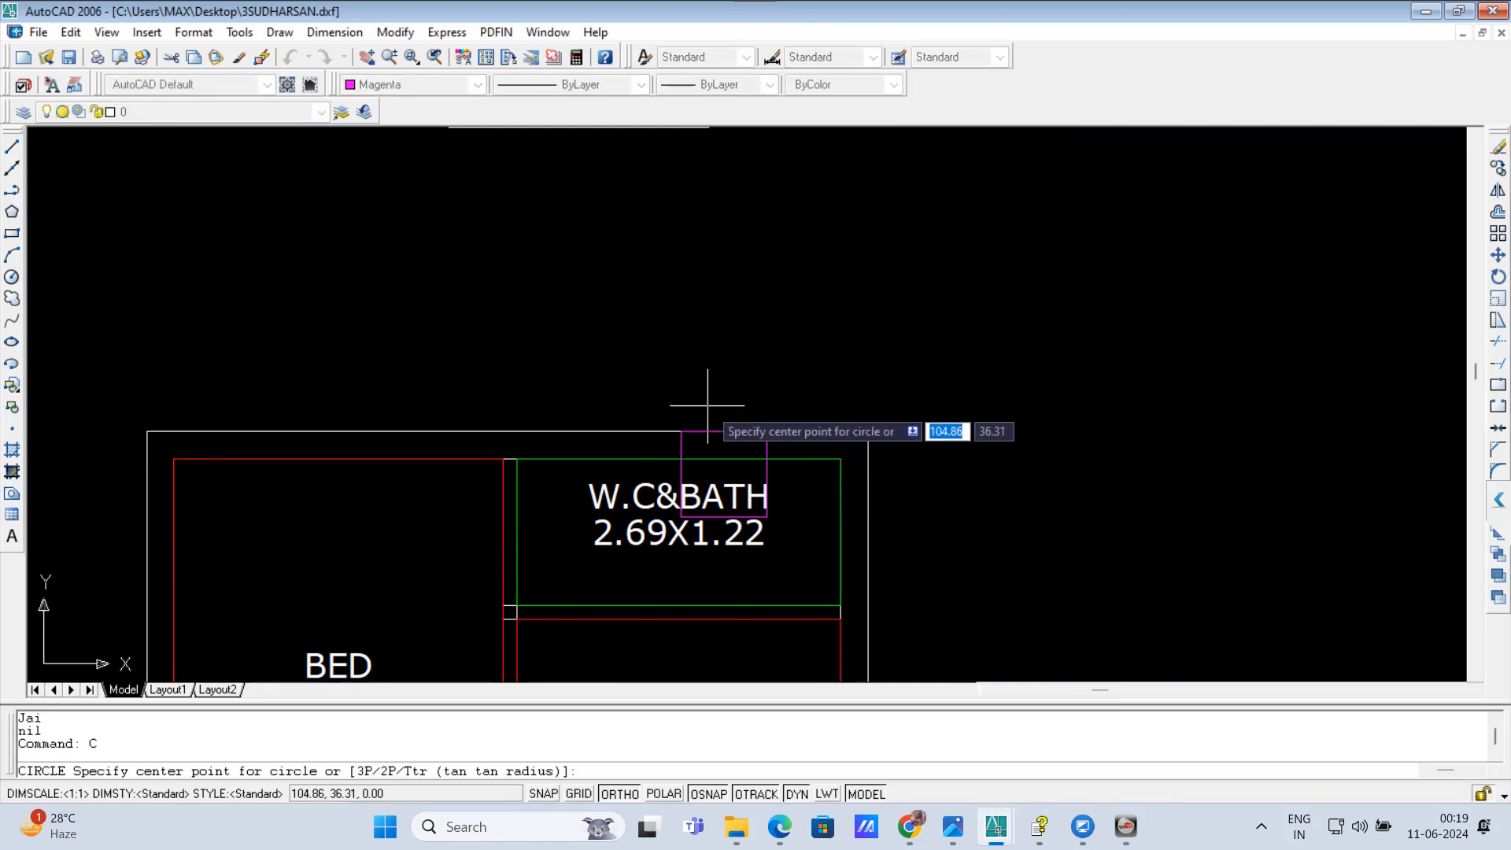
key(Escape)
key(Escape)
key(Escape)
Step: Scale the magenta W.C&BATH ventilation square by a factor of 0.5 about its upper-left corner
text(sc)
key(Return)
click(678, 425)
click(836, 517)
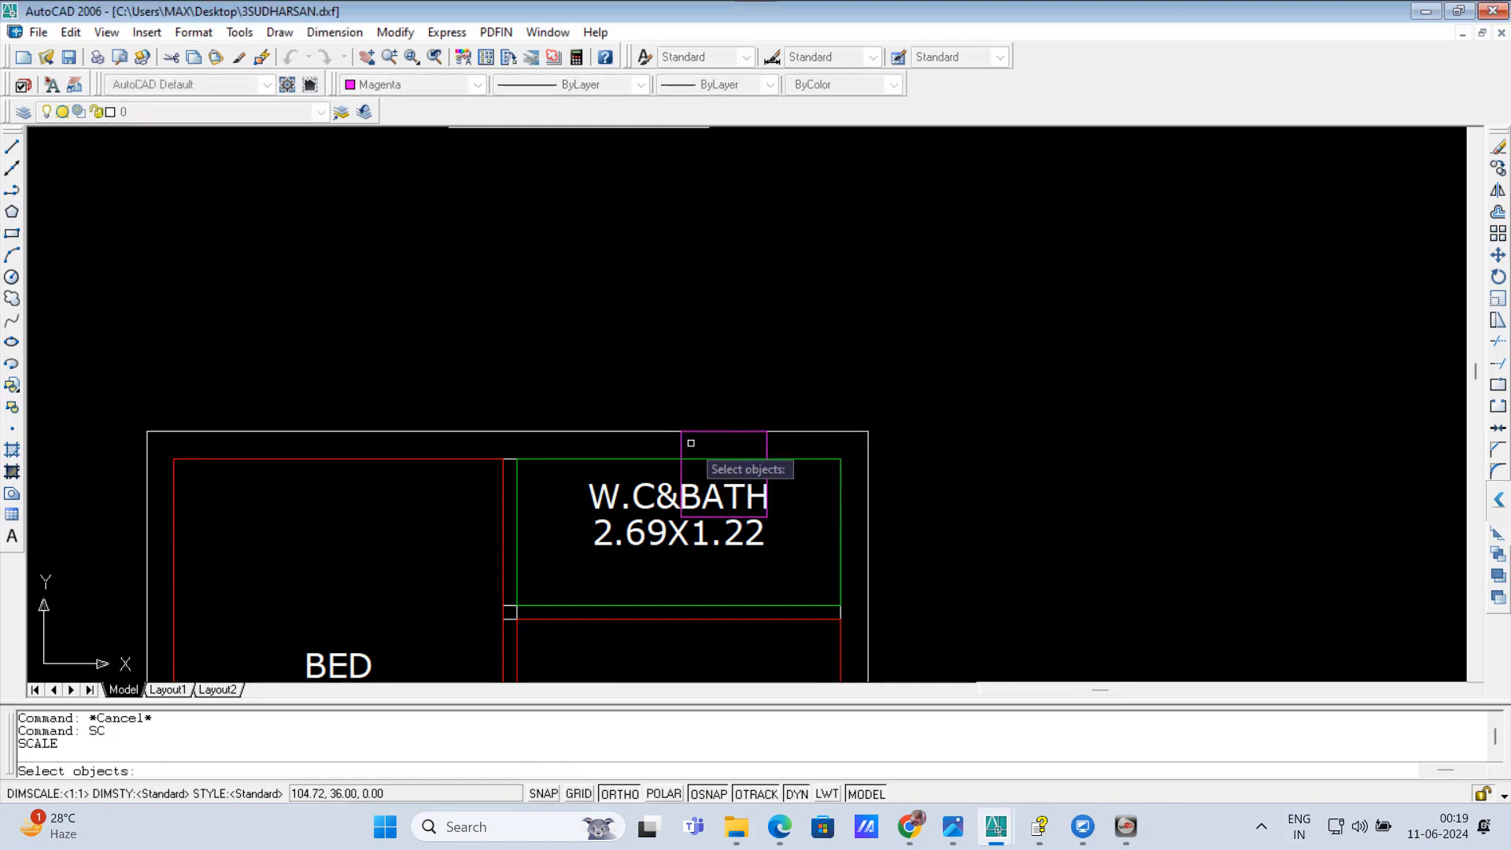
key(Return)
click(681, 432)
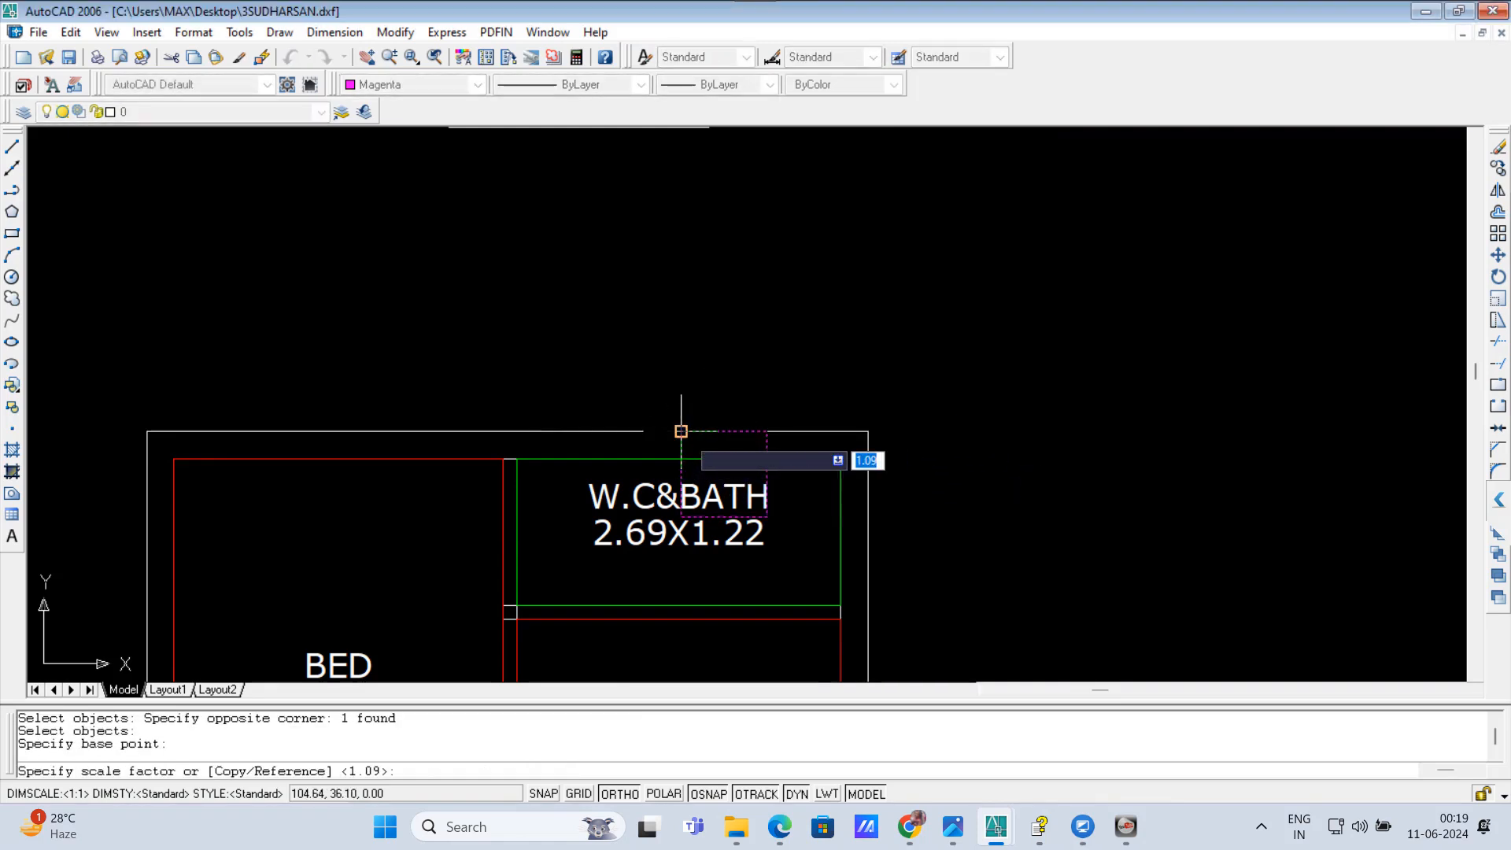
text(.0.5)
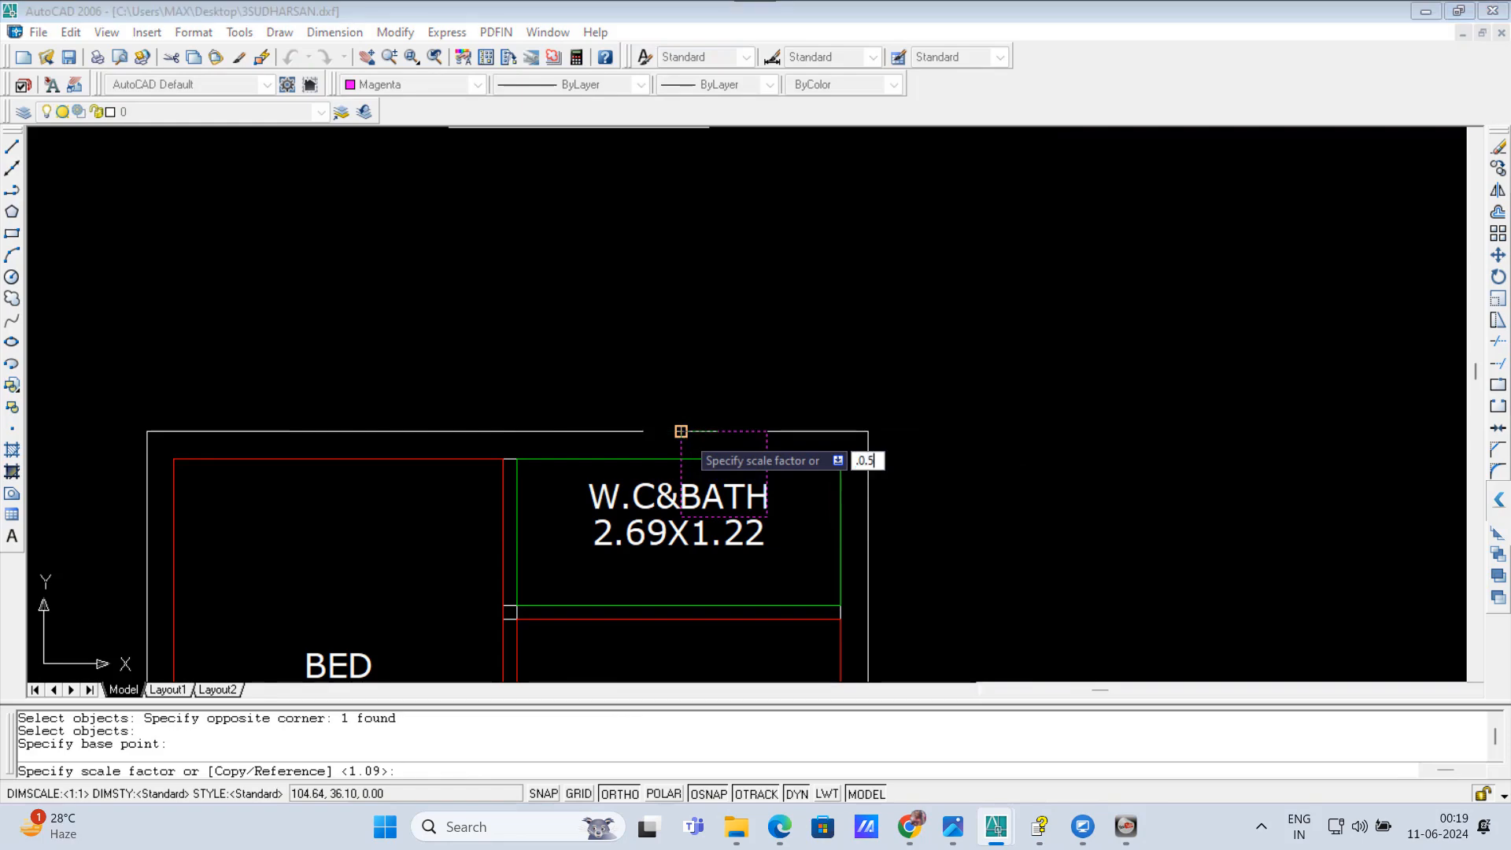
key(Return)
text(0.)
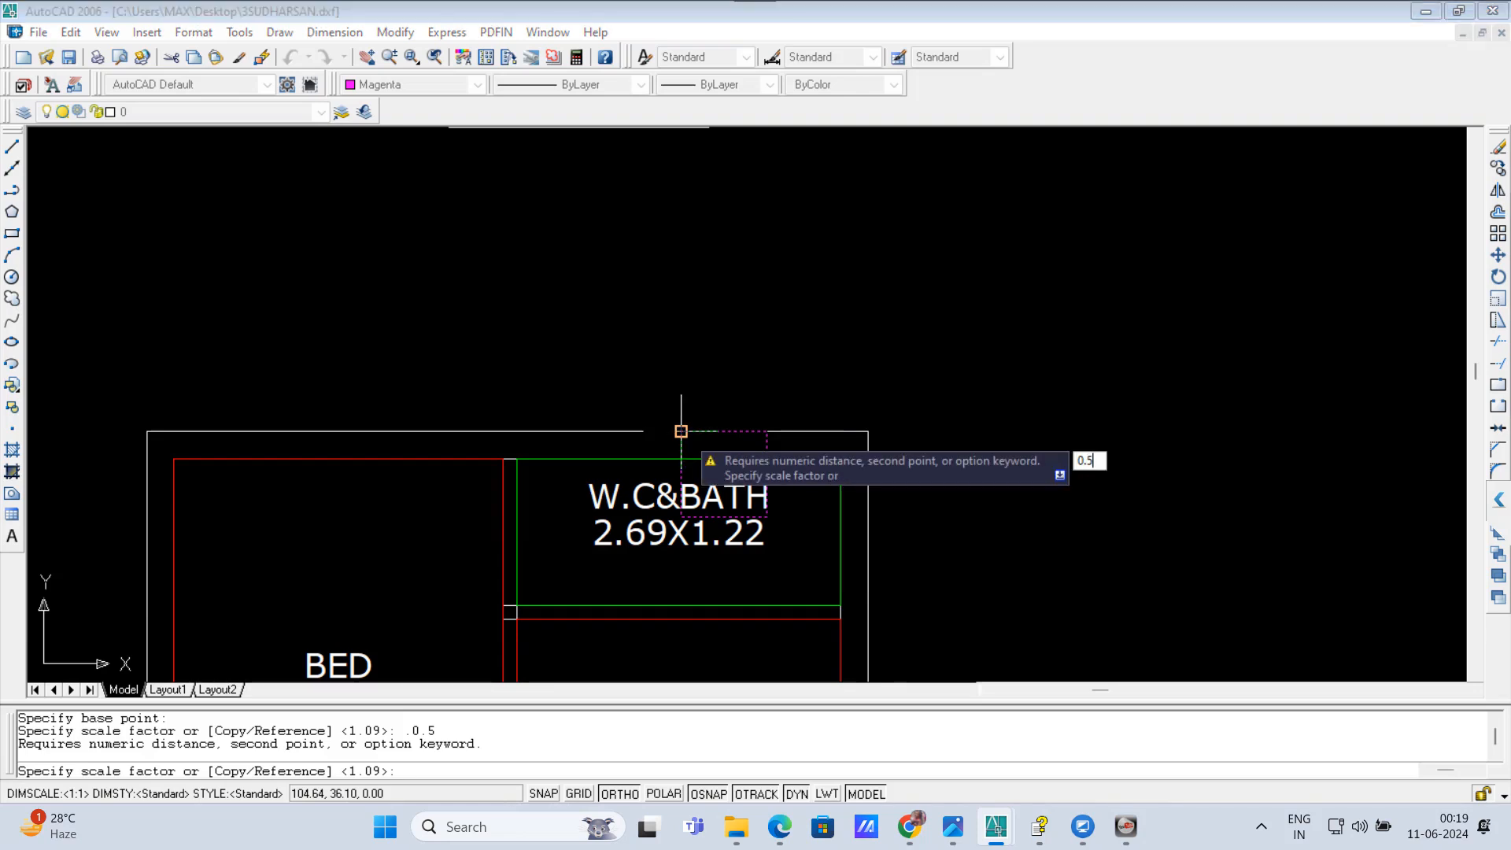
key(Return)
scroll(679, 434, up, 1)
key(Escape)
key(Escape)
key(Escape)
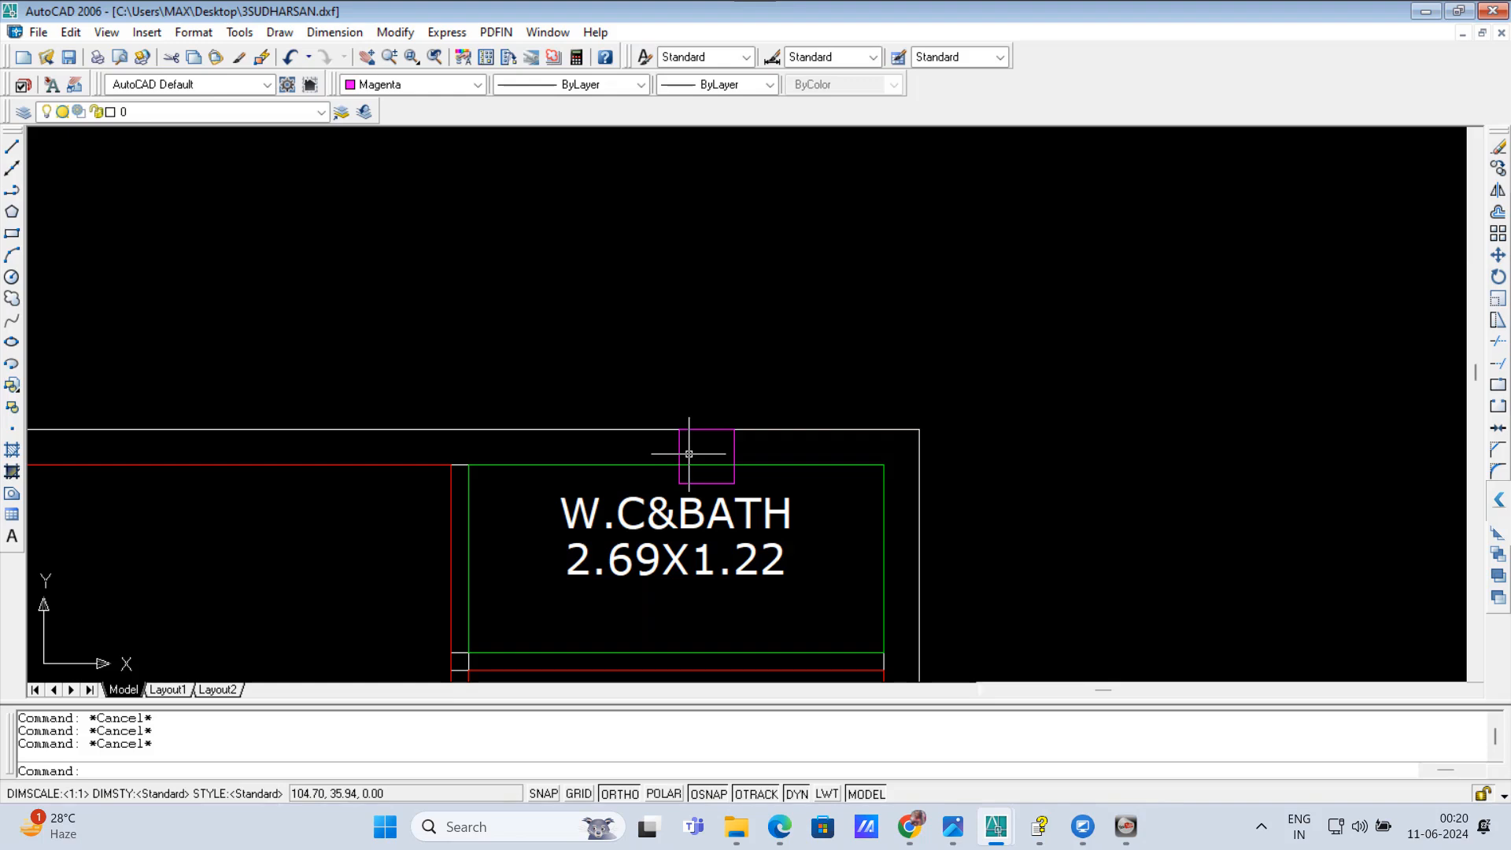
Step: Enlarge the magenta W.C&BATH ventilation square to twice its side length from its upper-left corner with the area-change macro
key(Return)
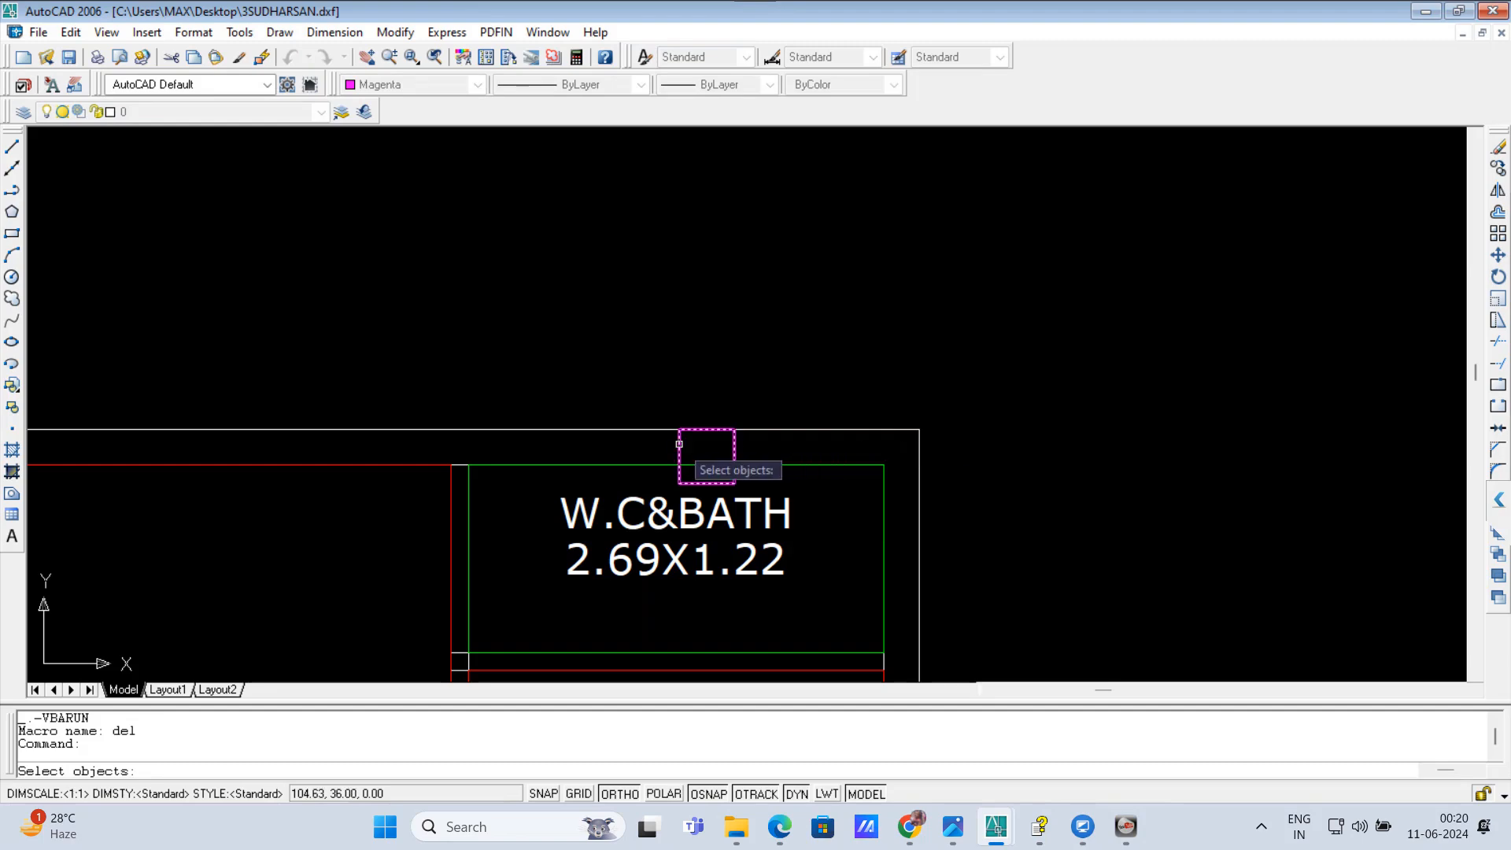
click(679, 443)
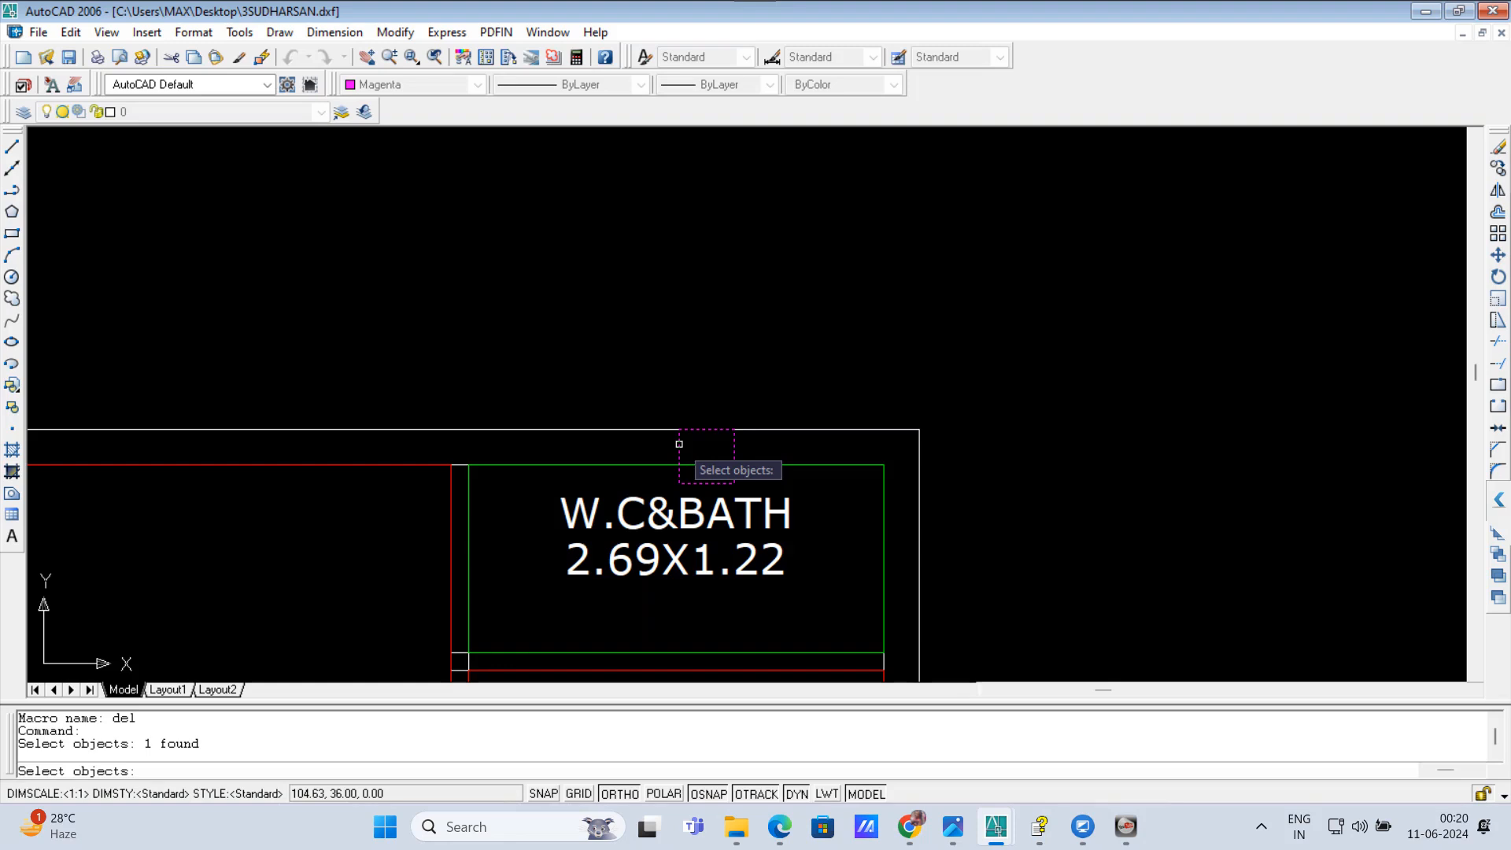
key(Return)
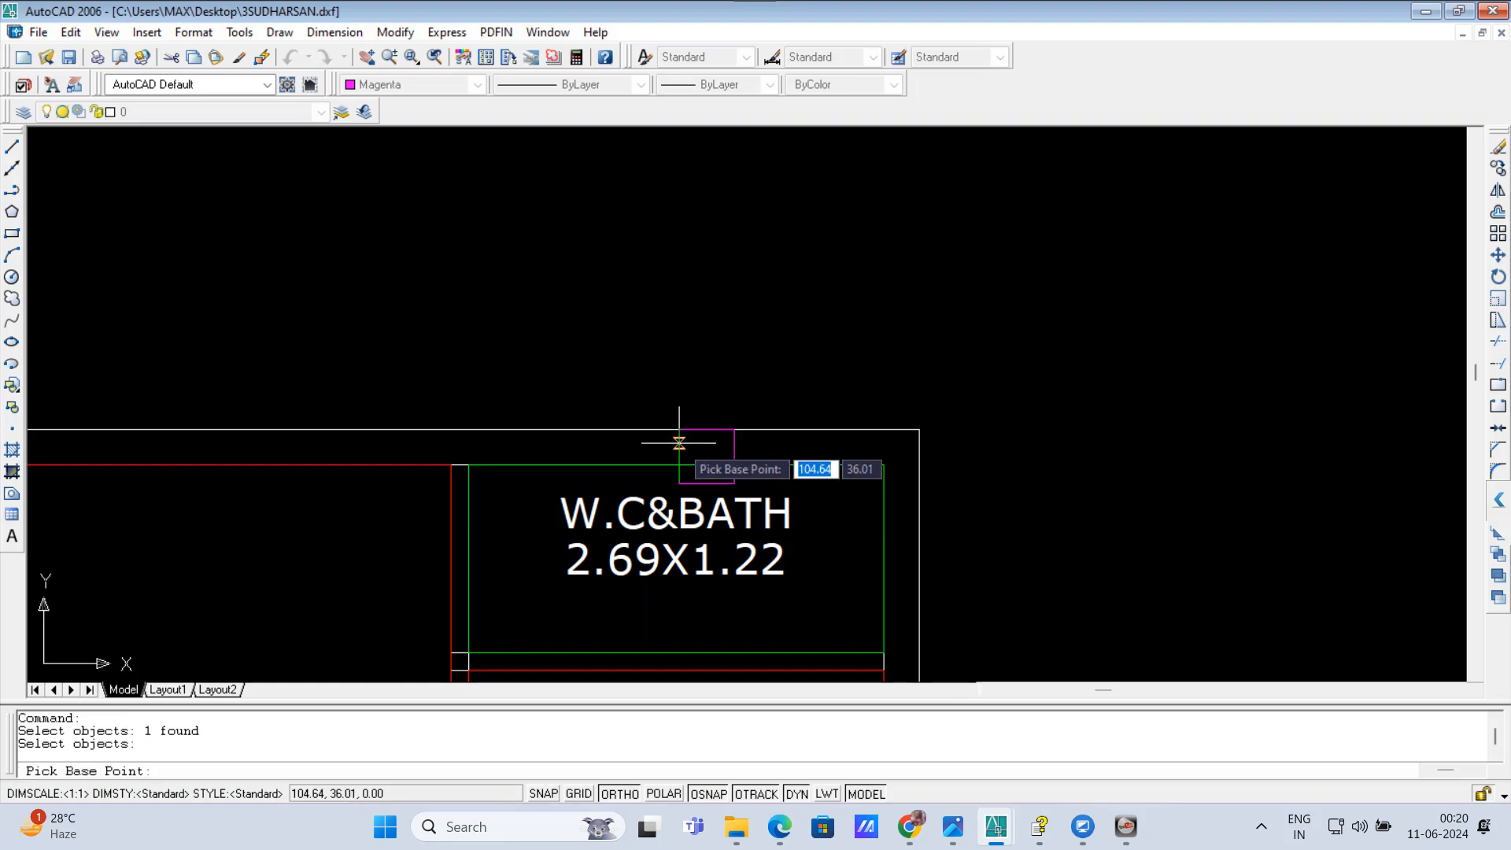
click(679, 429)
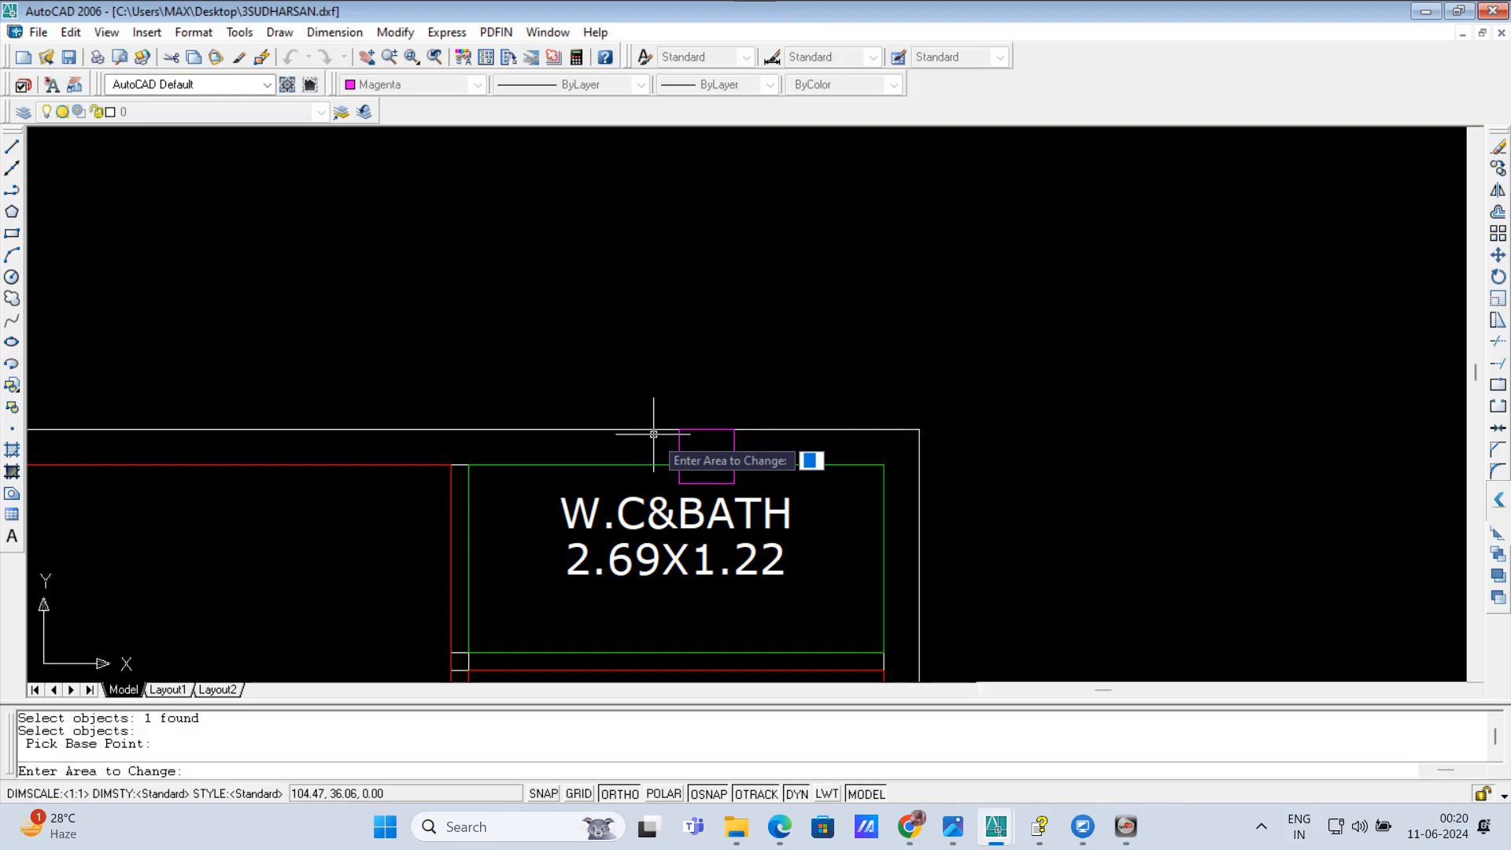
text(0.5)
key(Return)
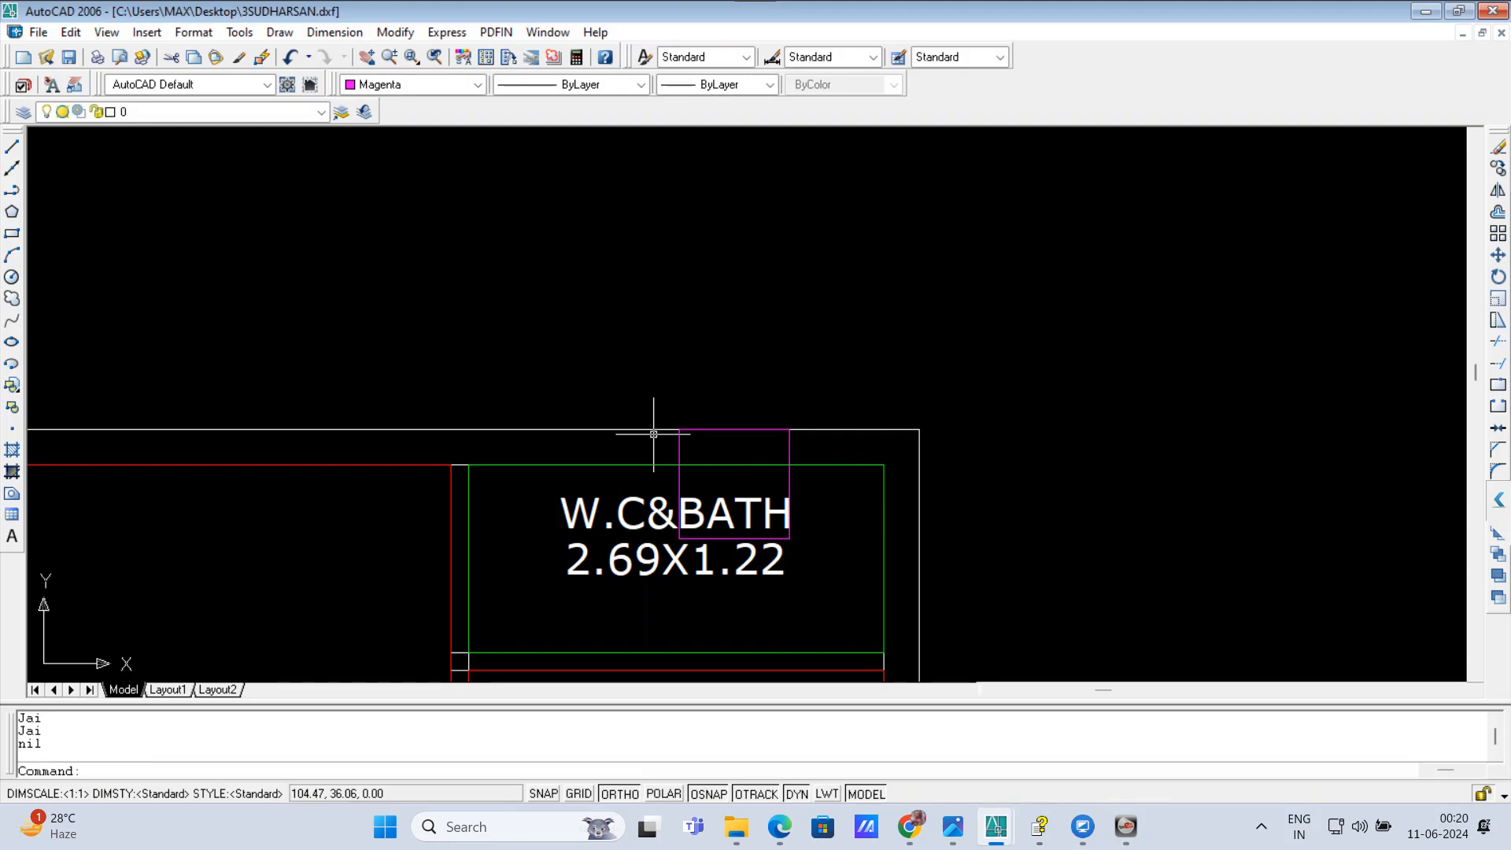
Step: Save the drawing and purge all of its unused items, including nested ones
scroll(653, 433, down, 10)
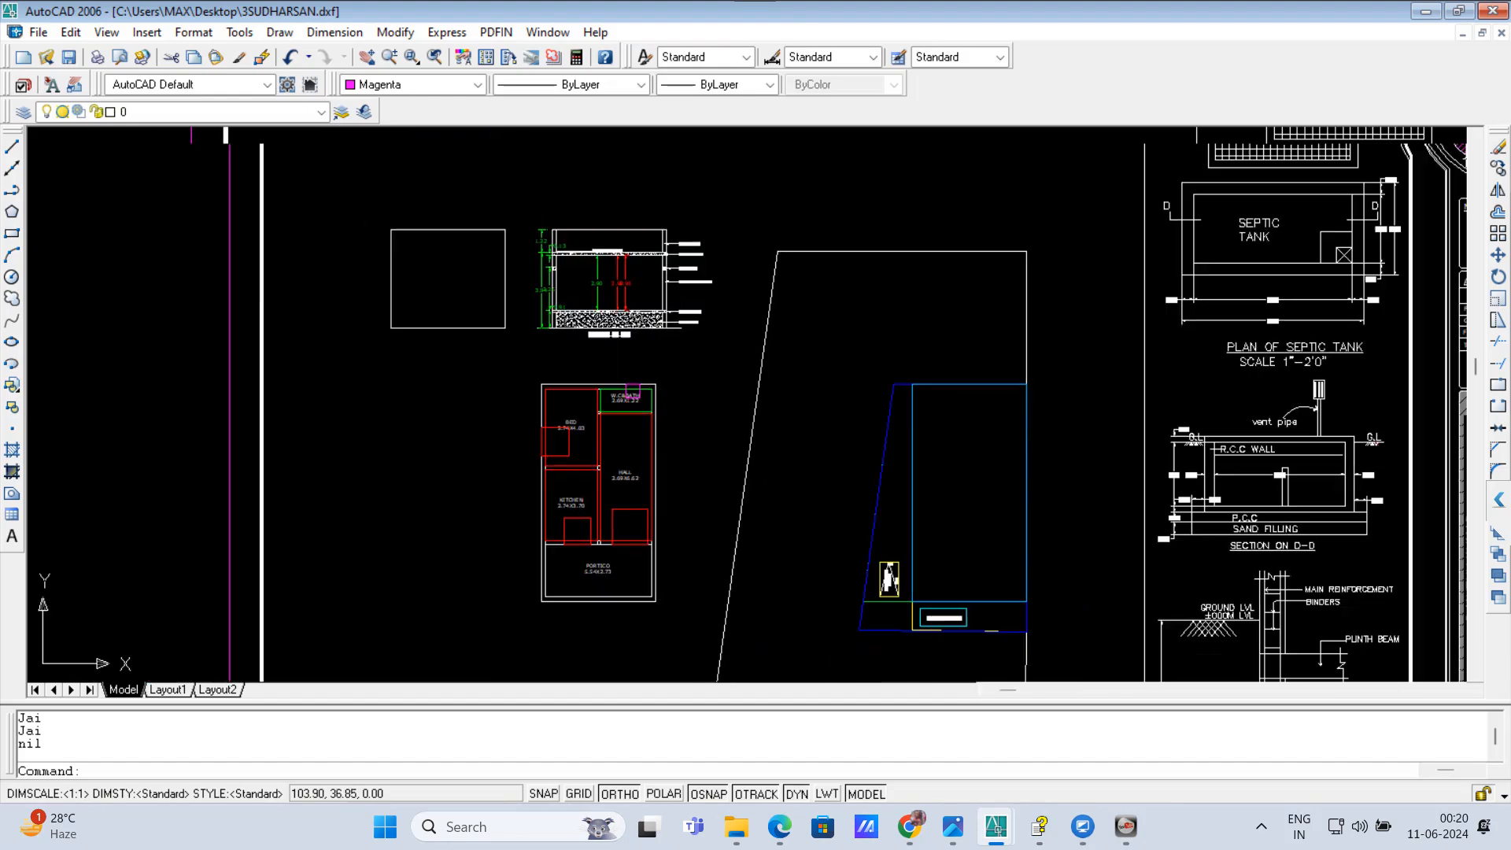
click(68, 57)
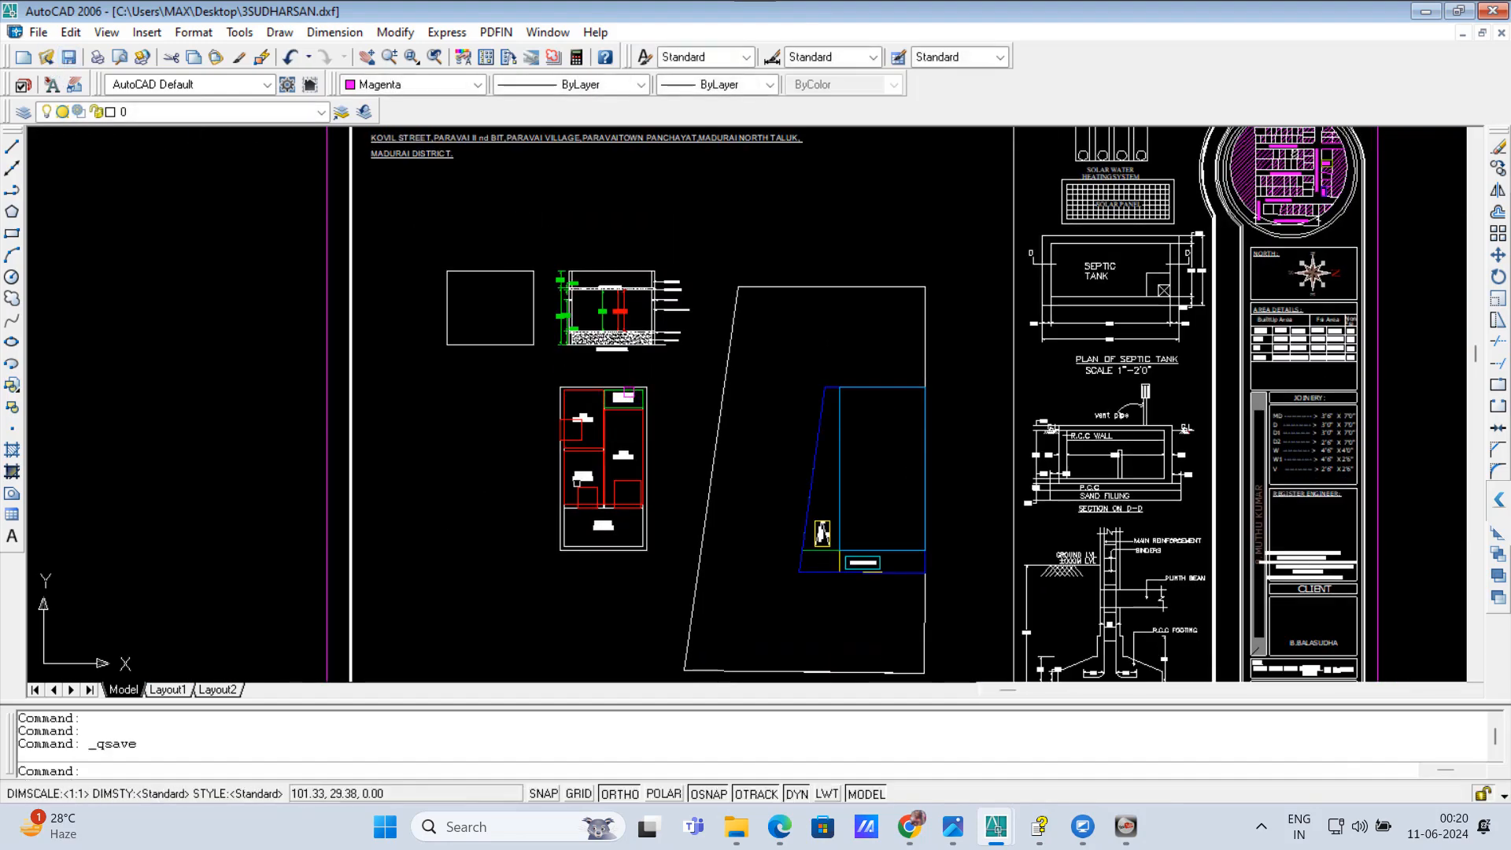
text(PU)
key(Return)
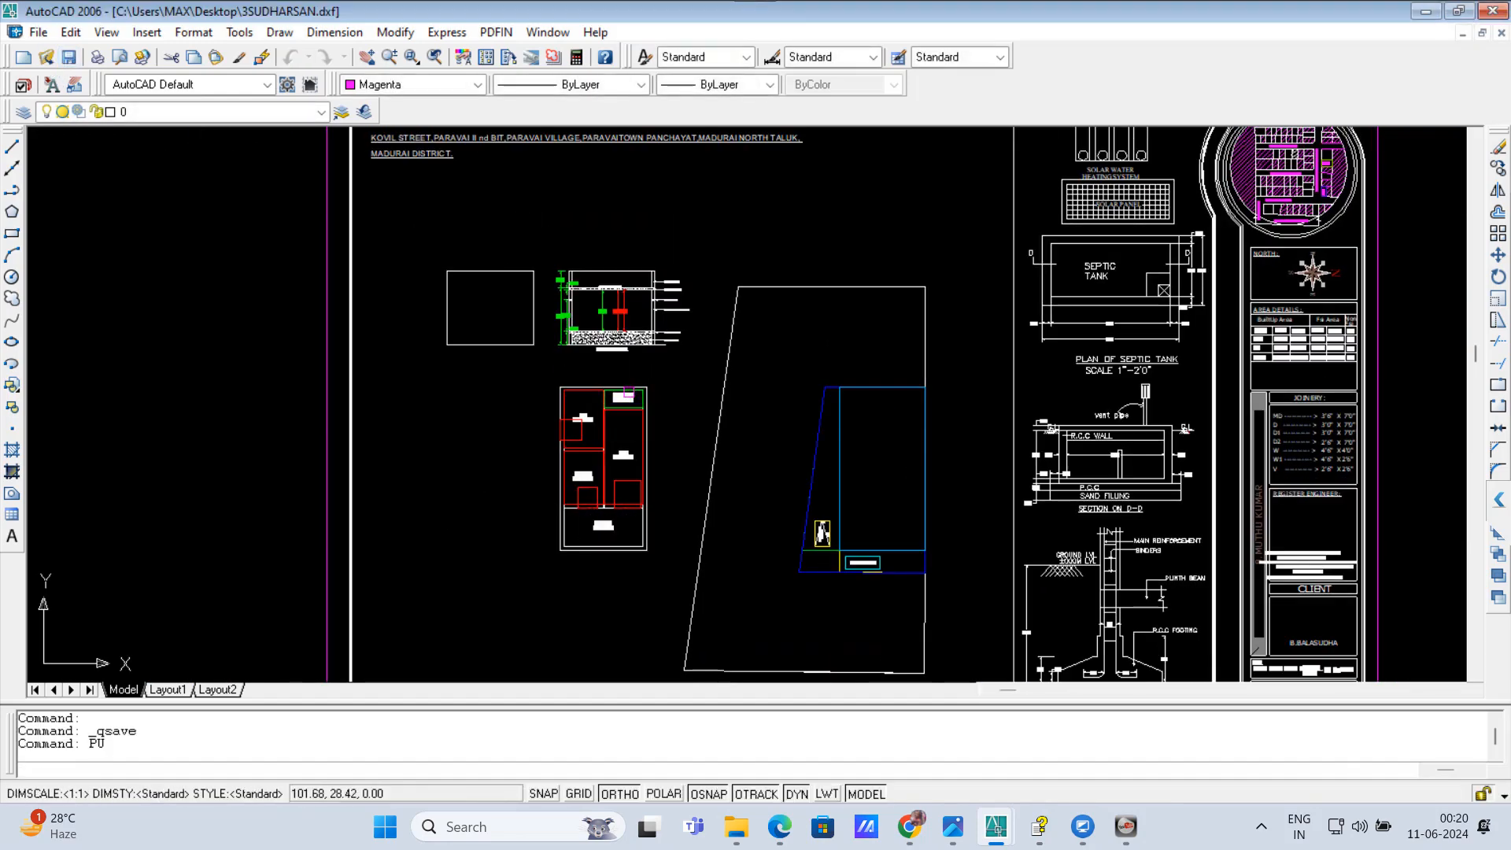
click(705, 614)
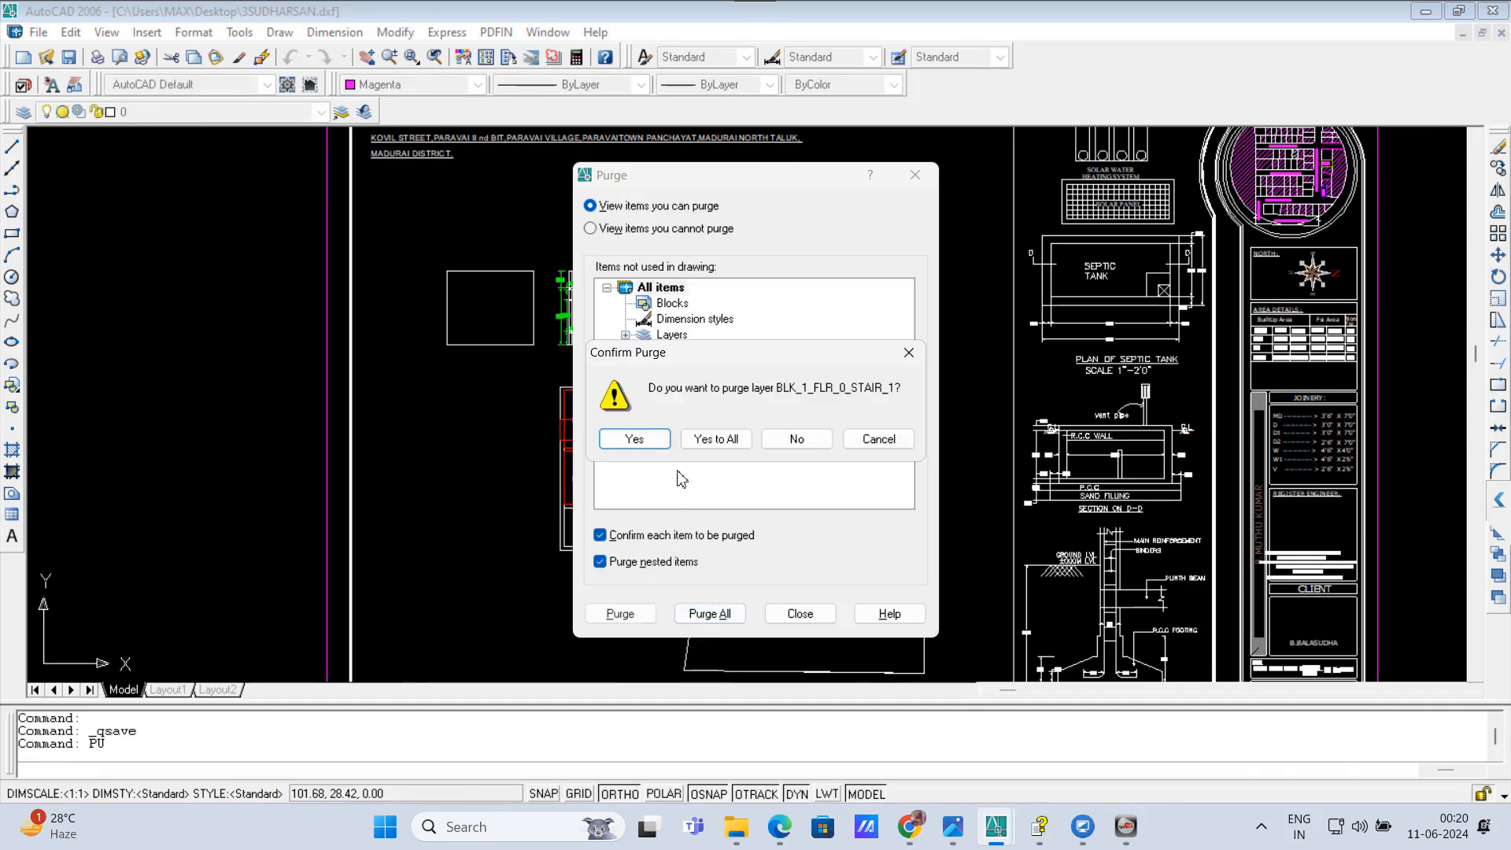
click(711, 436)
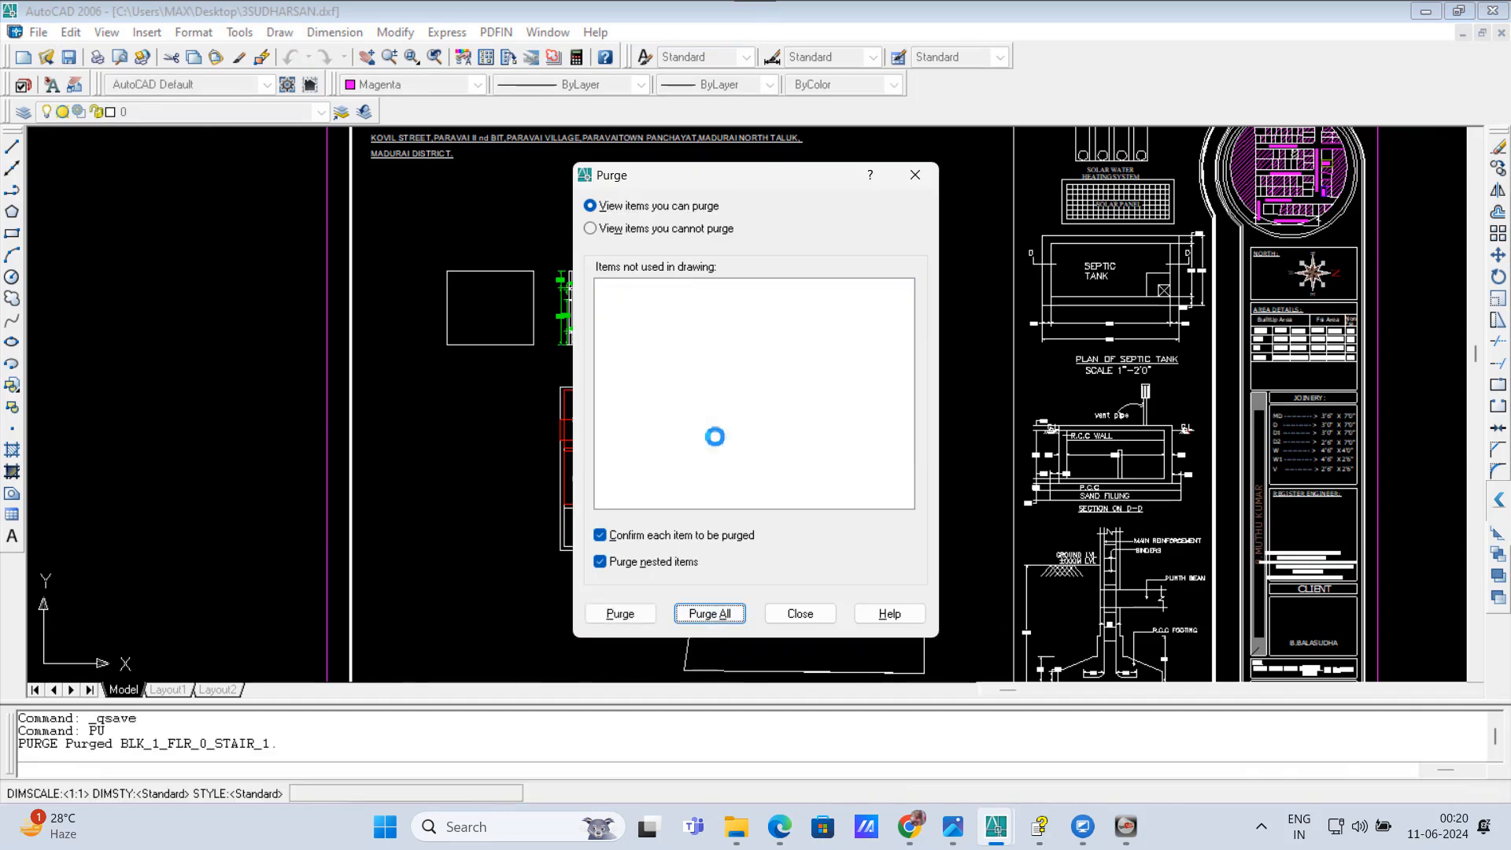
click(800, 613)
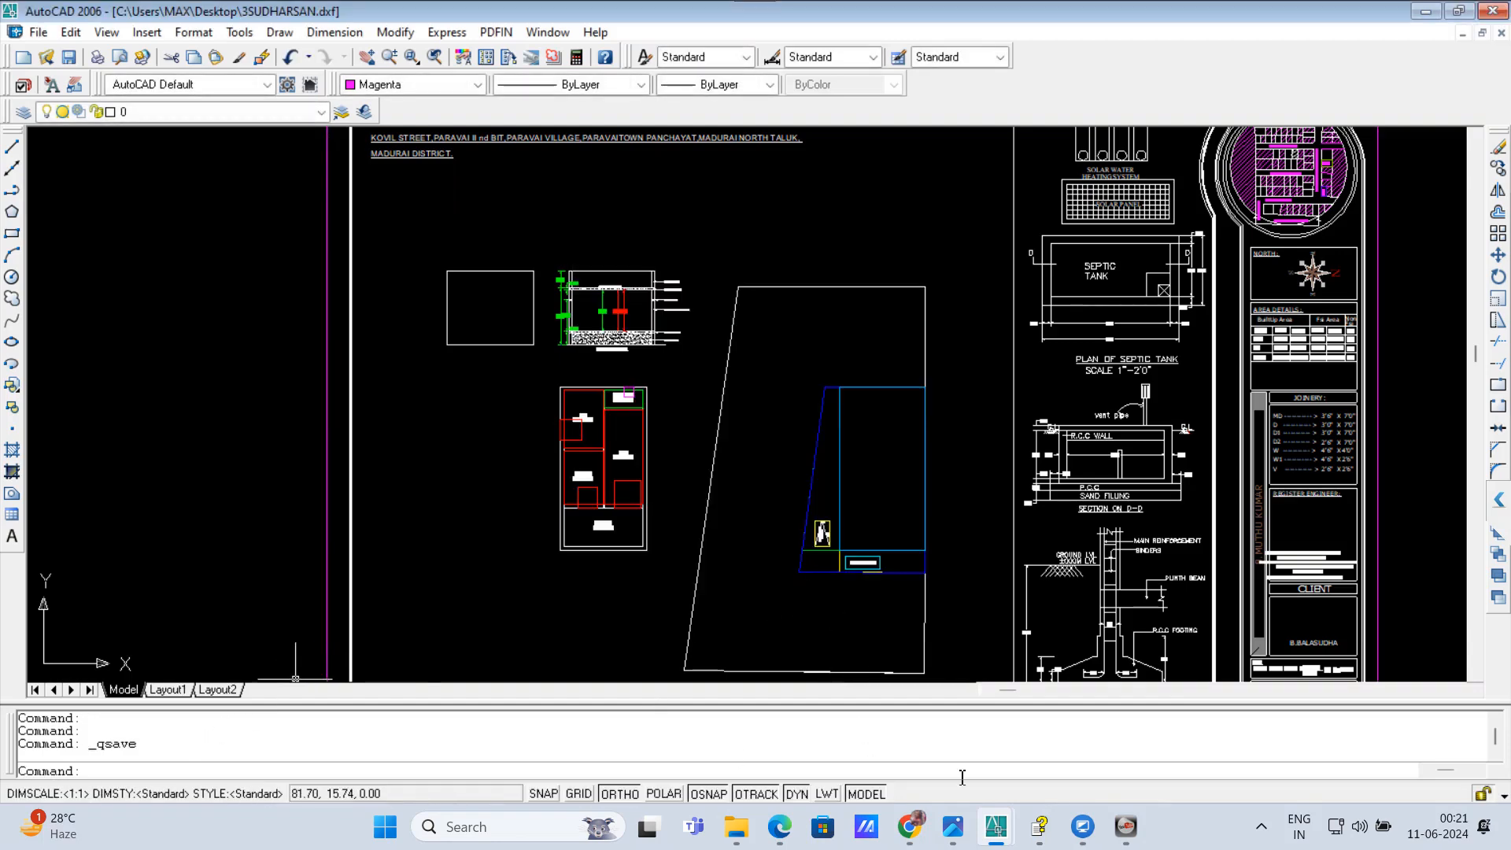
Step: Switch to the planning permission portal in Chrome, create a new drawing scrutiny and enter the applicant's name, mobile number and e-mail
click(909, 825)
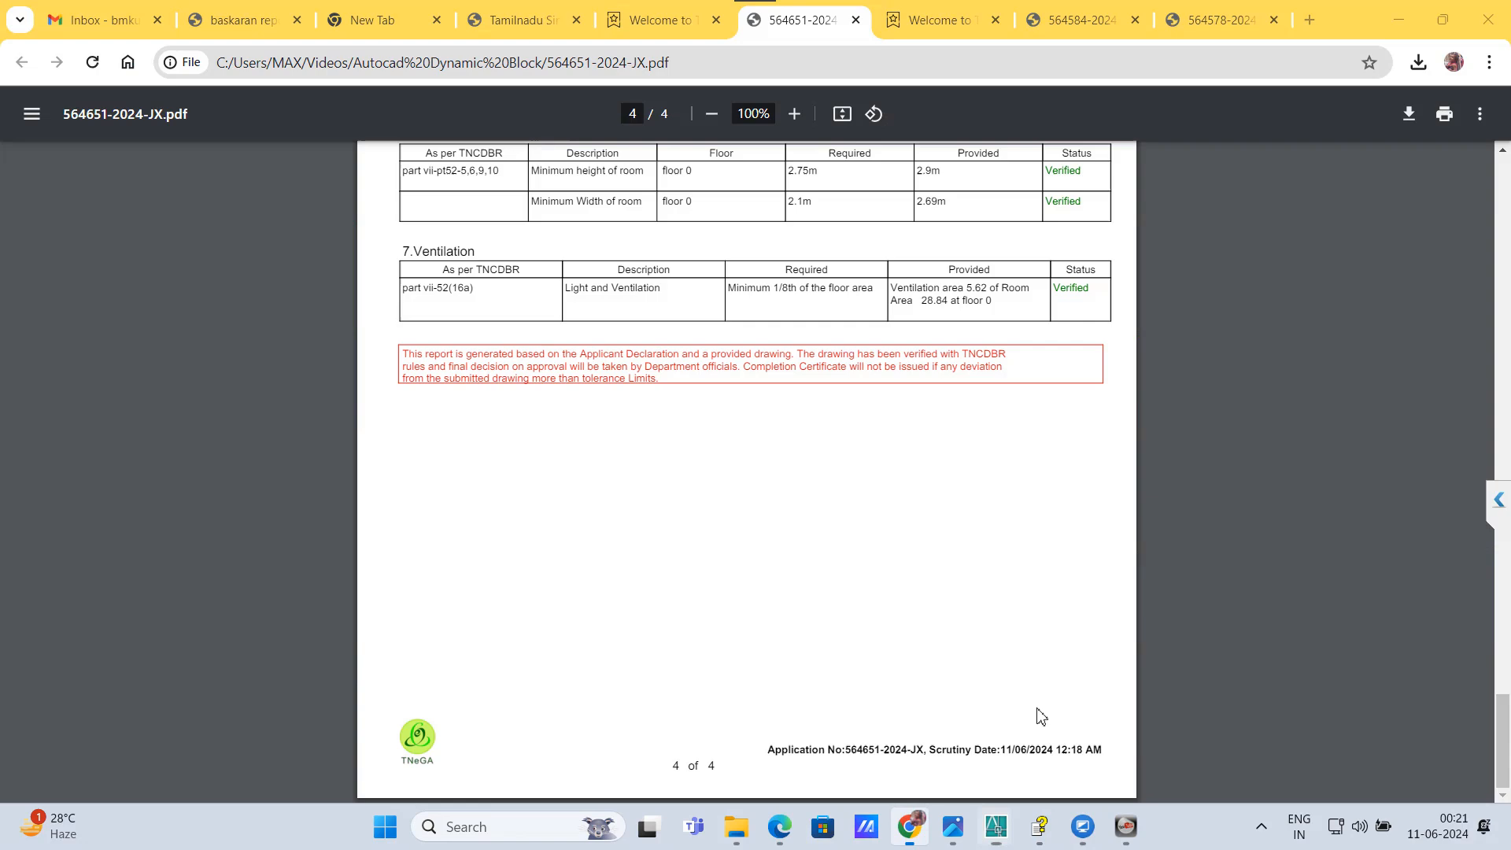
click(659, 20)
click(1435, 189)
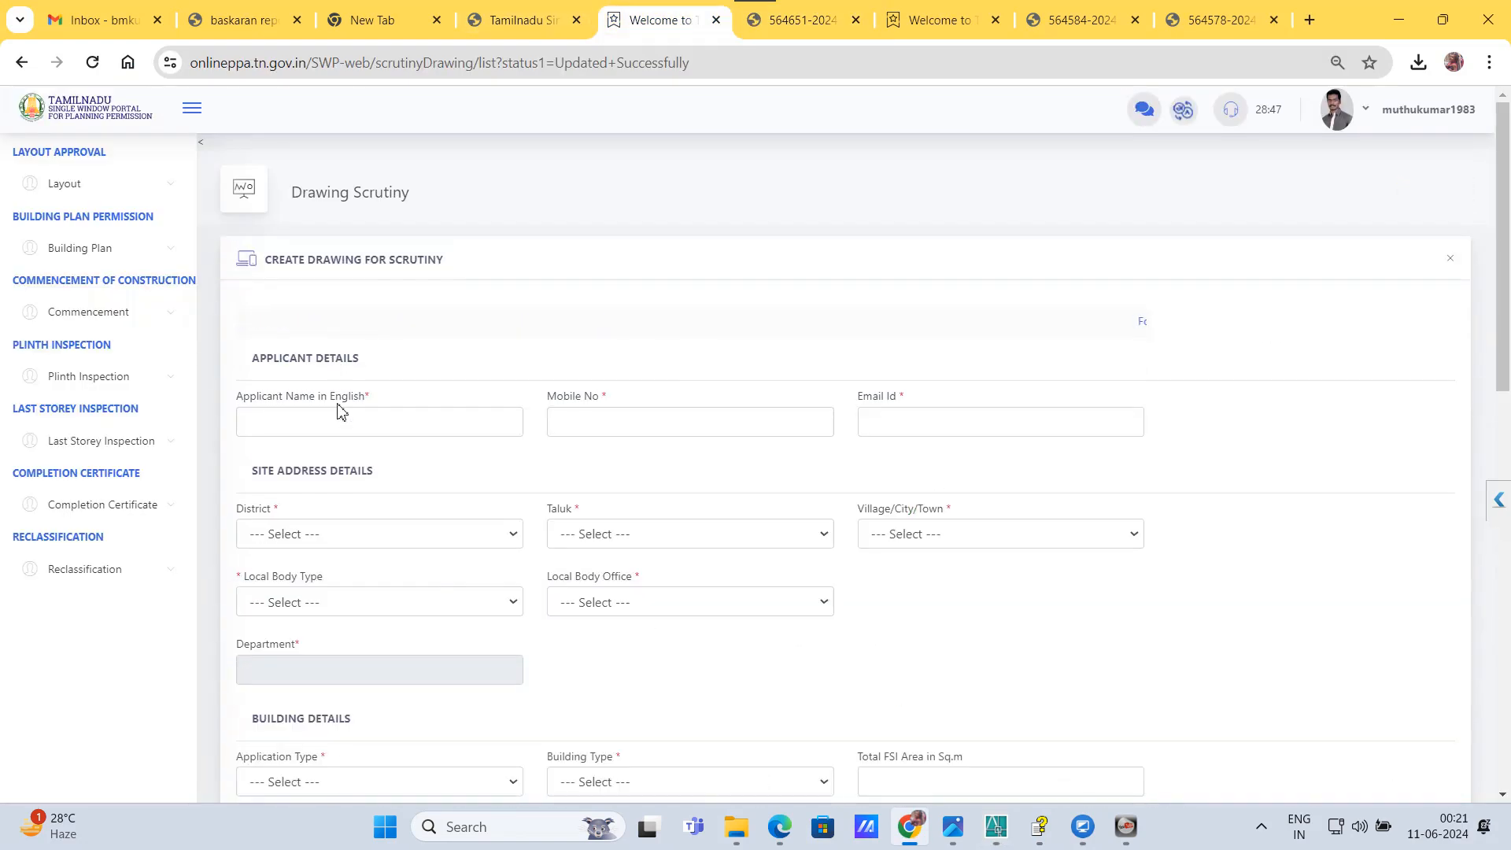
click(350, 425)
click(364, 536)
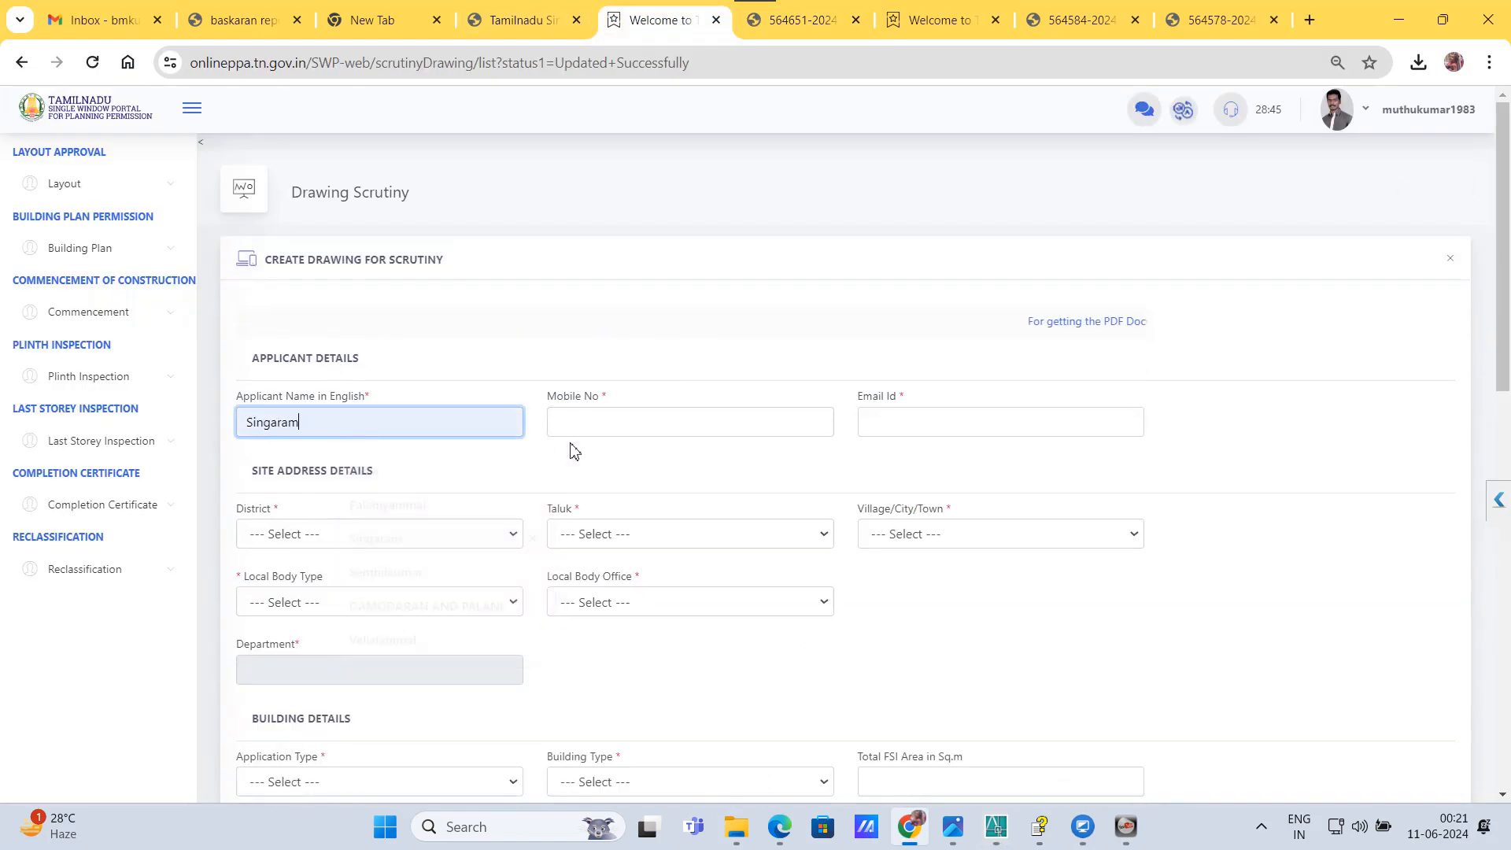
click(578, 429)
click(675, 476)
Step: Set the site address district to Theni and the taluk to Uthamapalayam
click(328, 565)
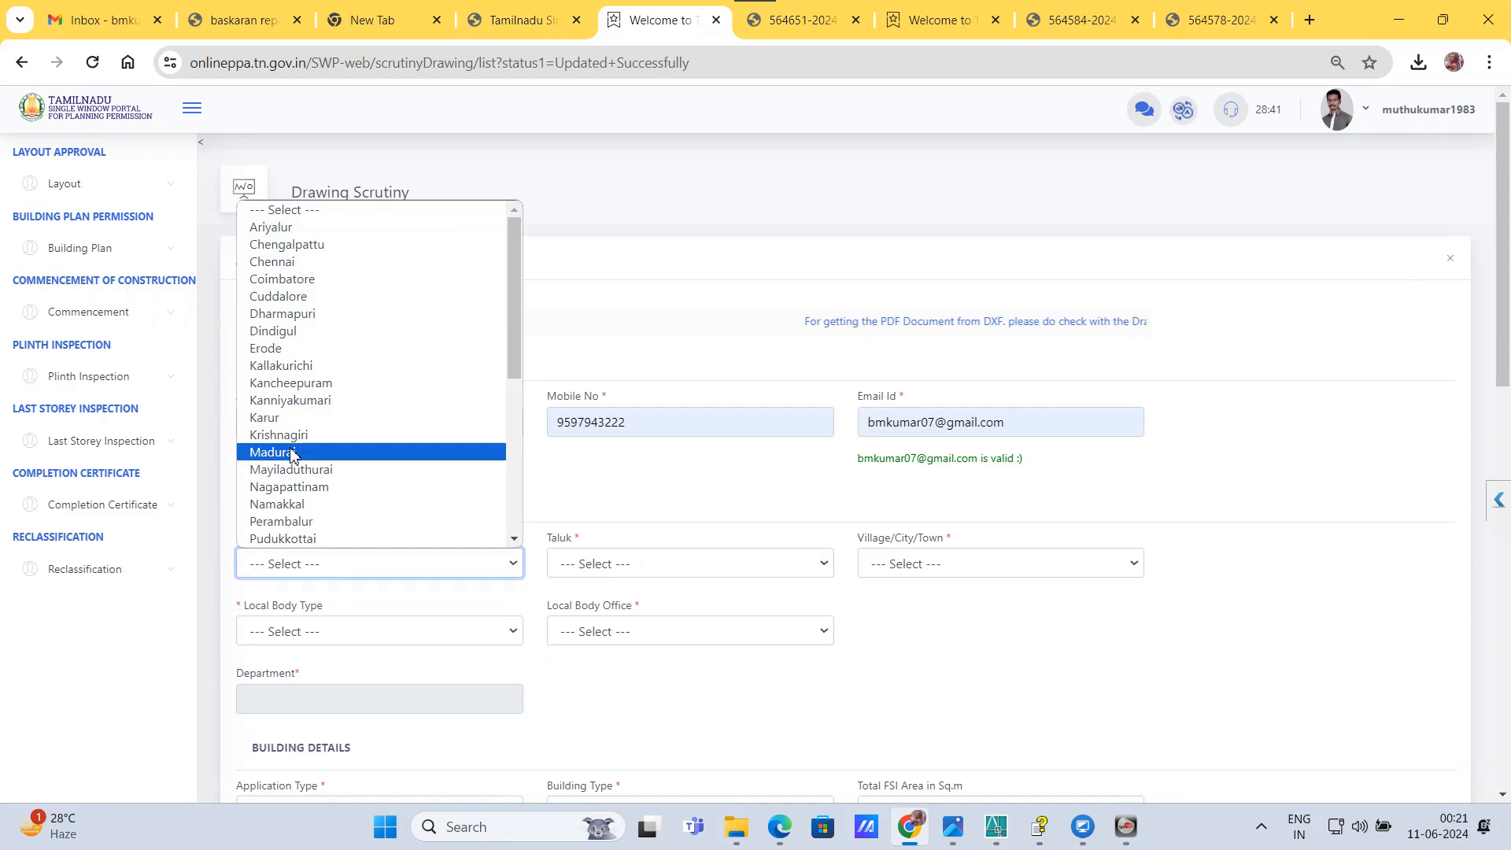
key(t)
key(t)
key(t)
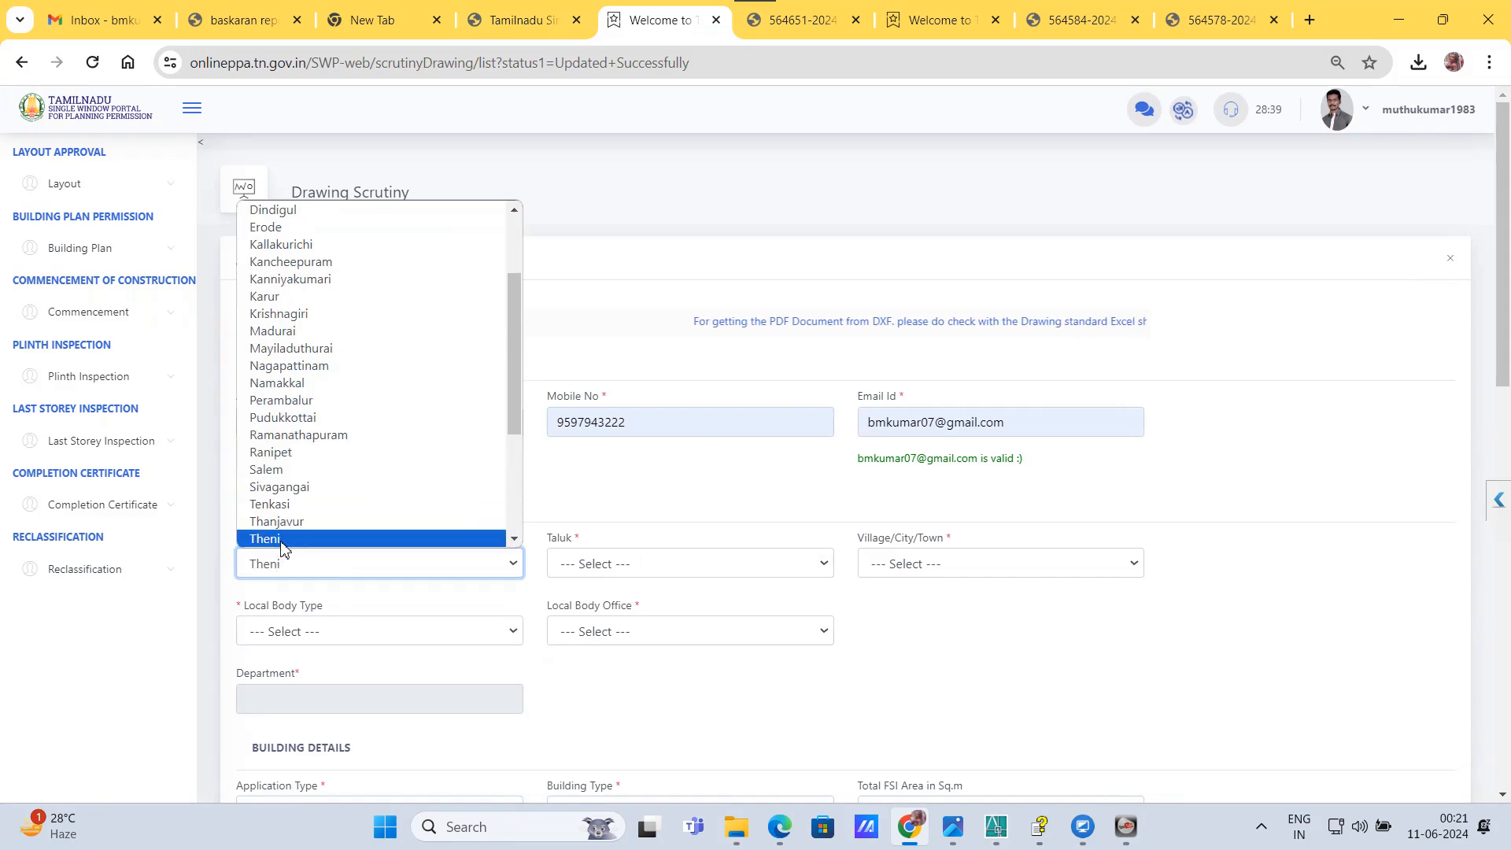
key(Return)
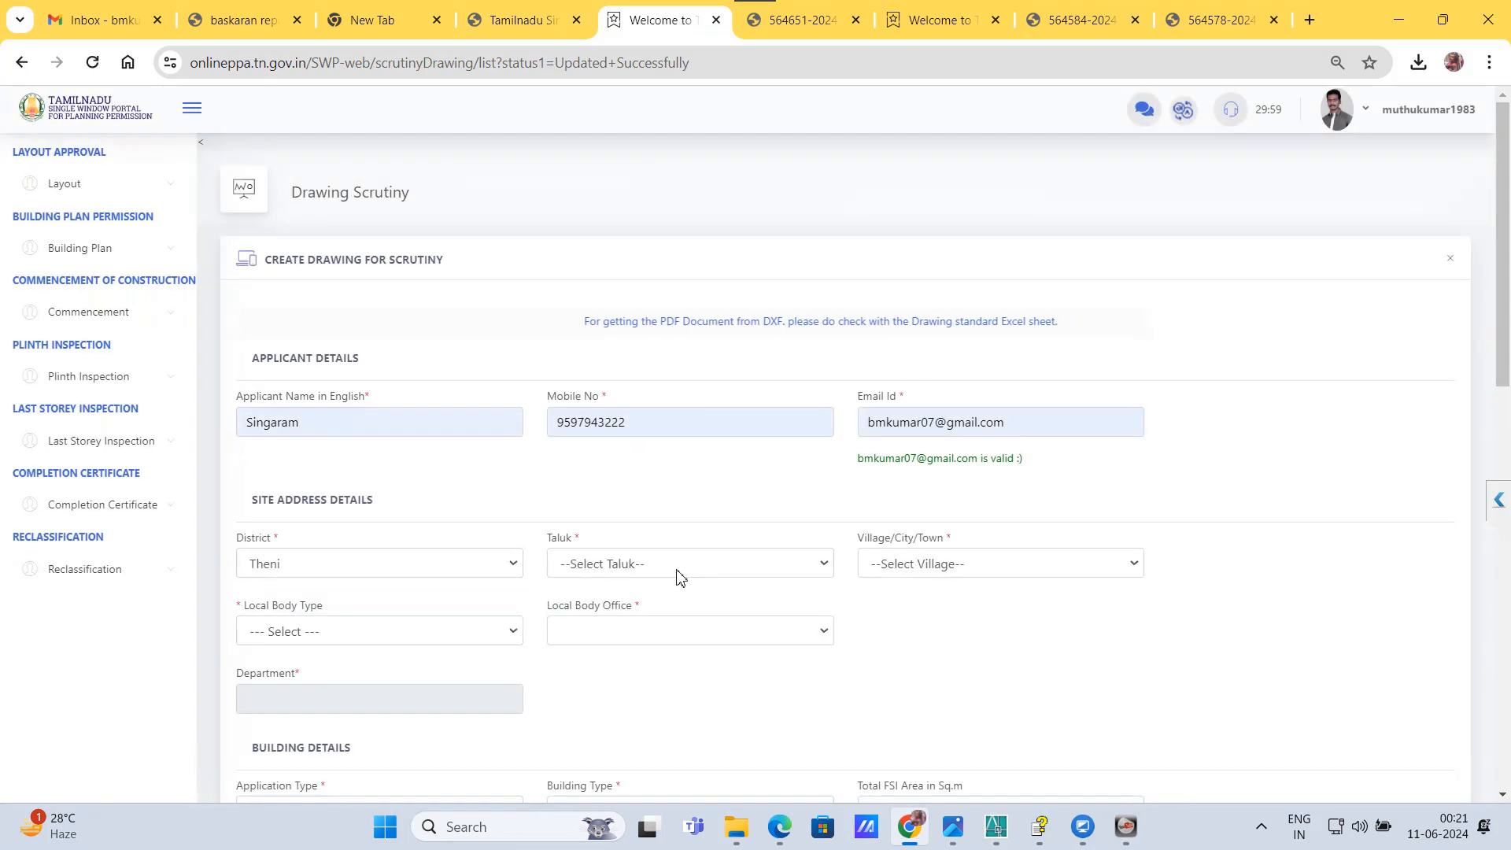
click(678, 573)
click(641, 743)
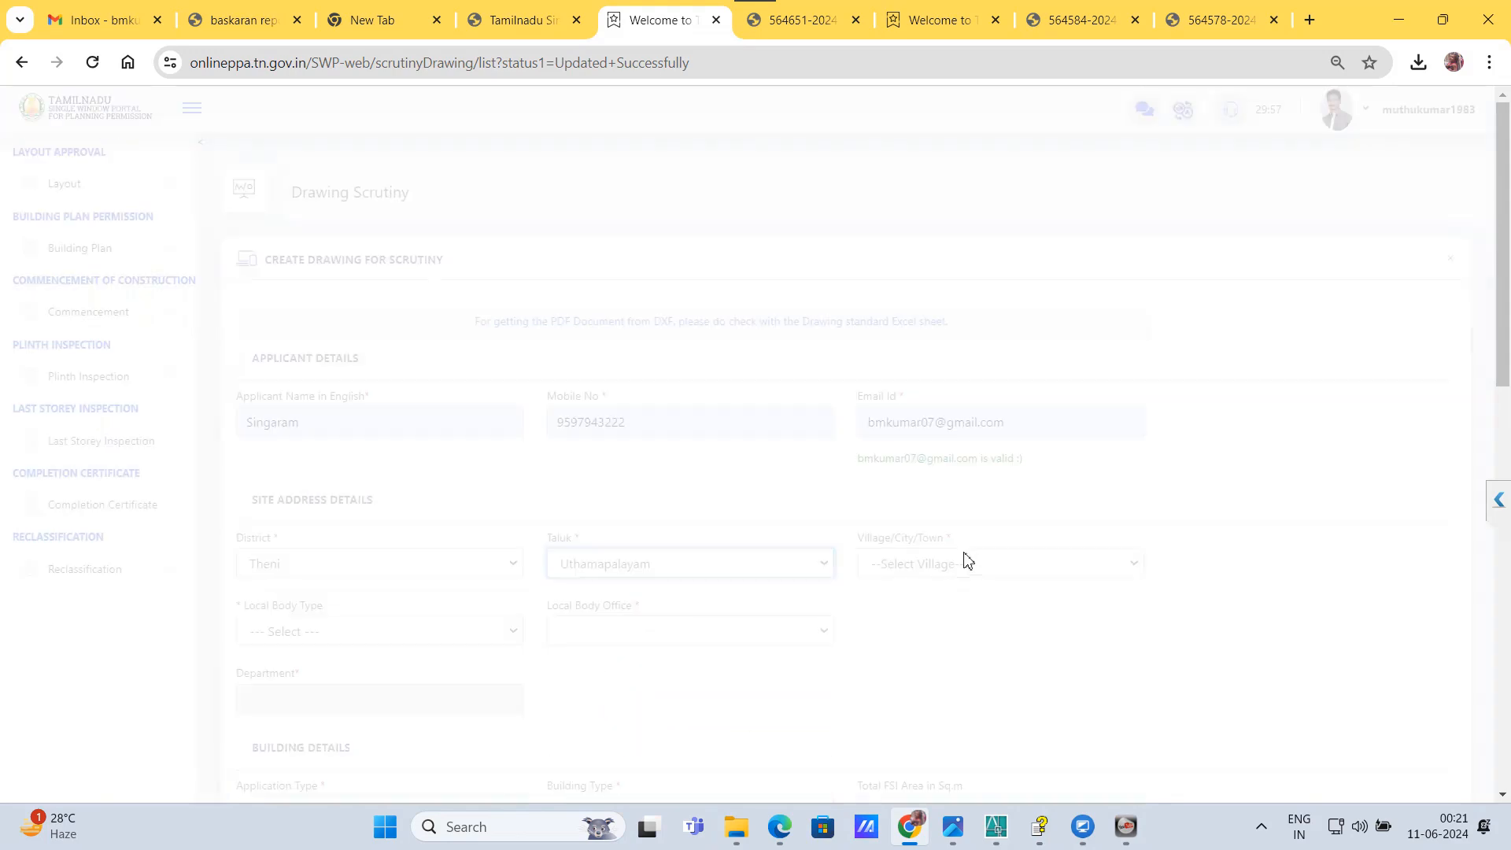
Step: Set the village/city/town to Uthamapuram
click(967, 564)
scroll(919, 508, down, 5)
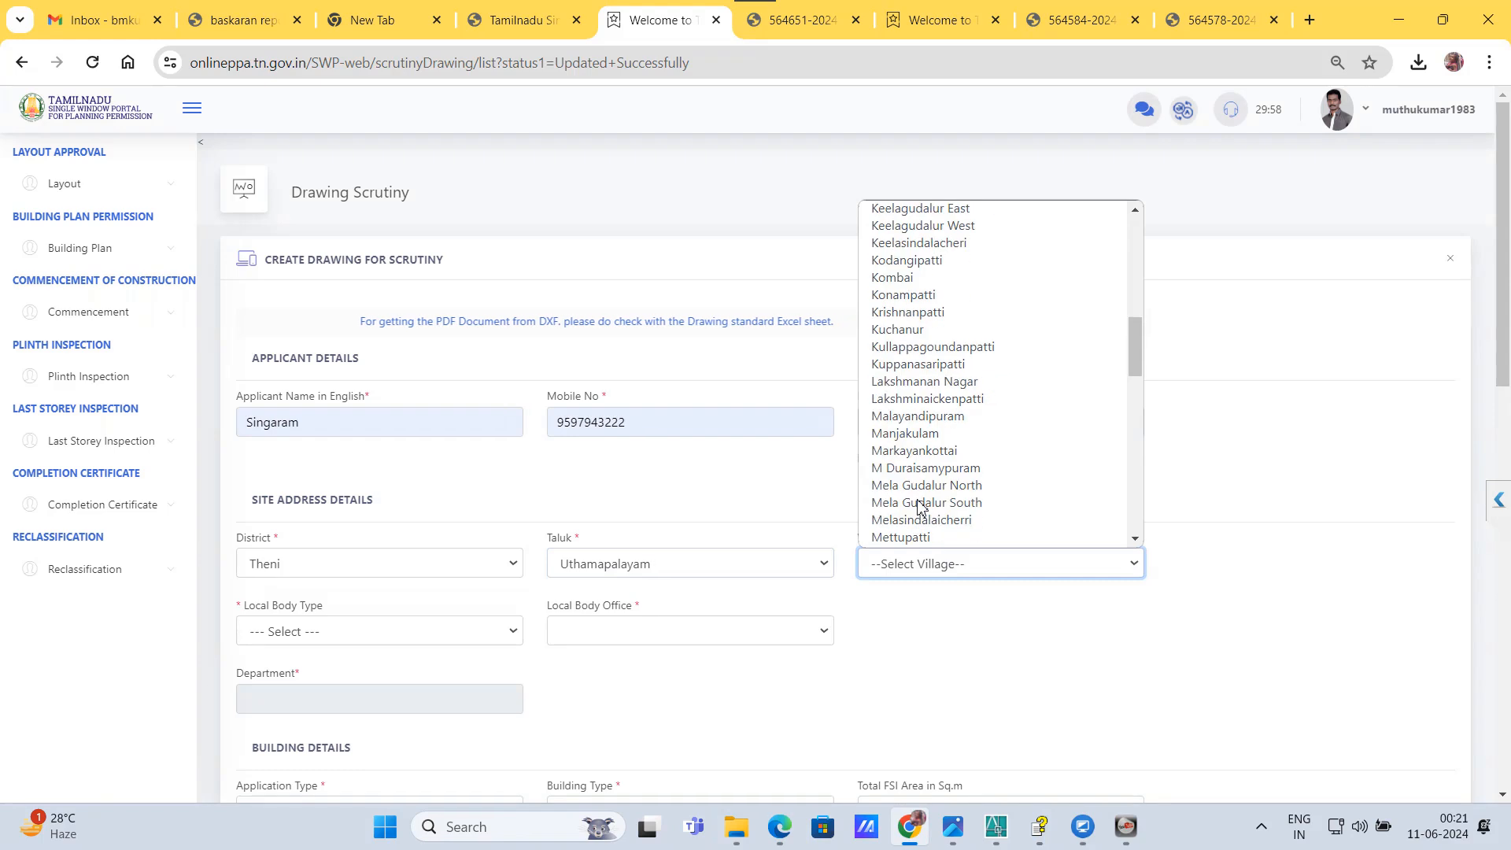
scroll(913, 504, up, 5)
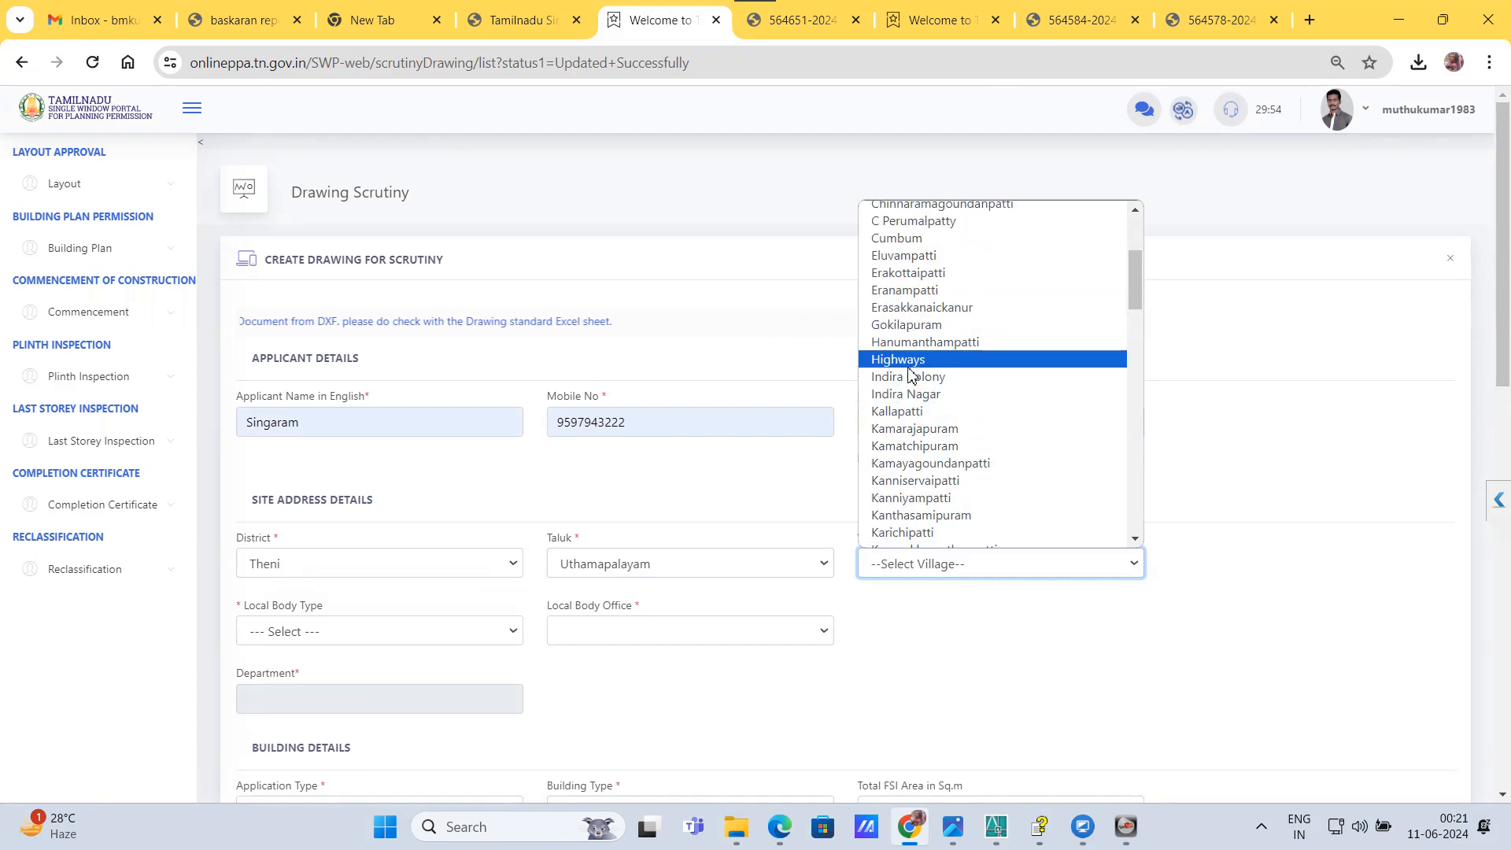
key(u)
key(u)
key(u)
key(u)
key(u)
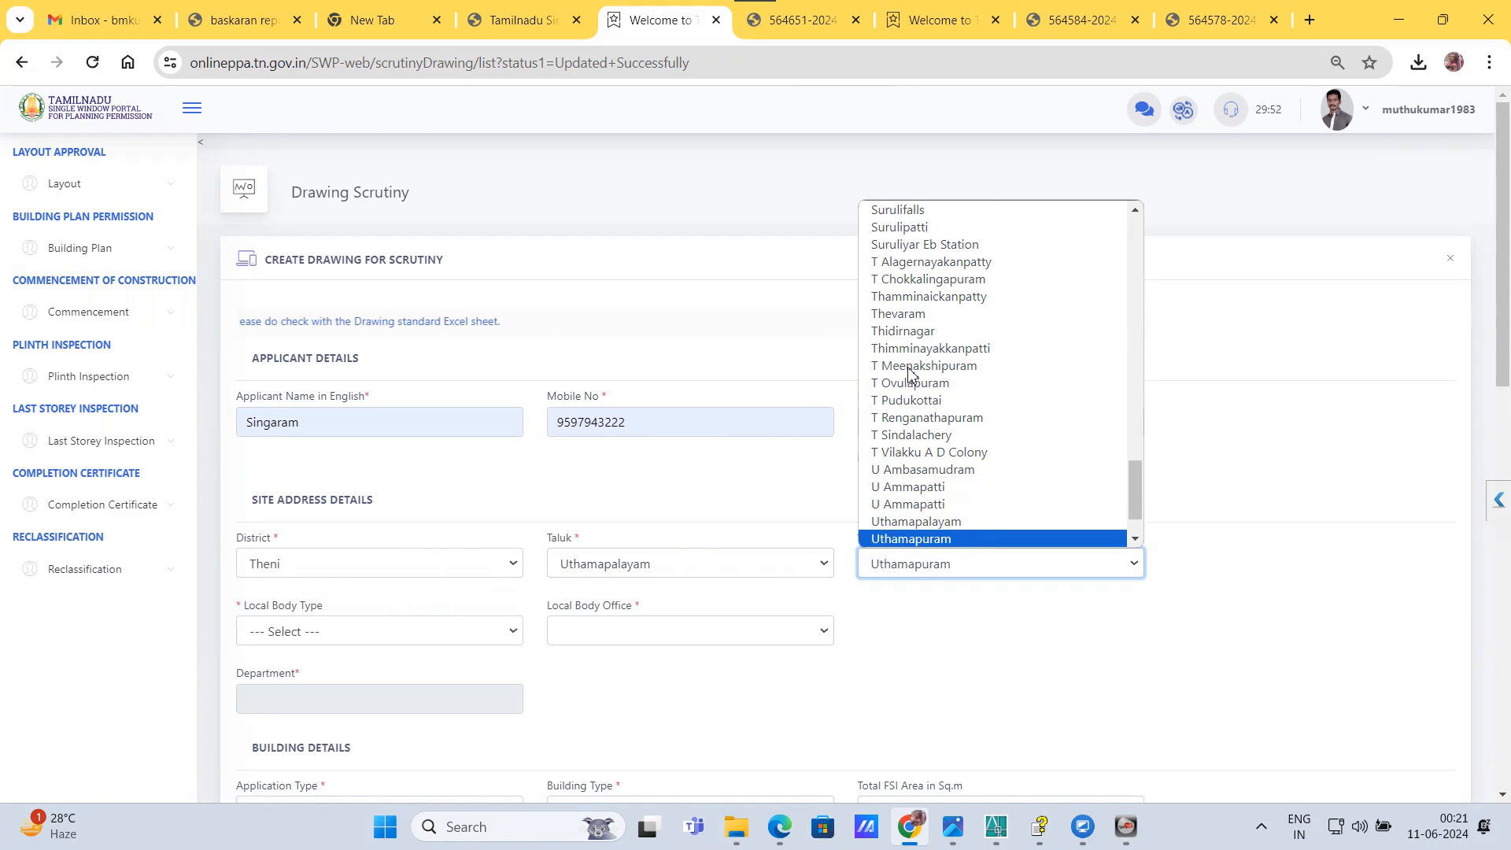
click(918, 542)
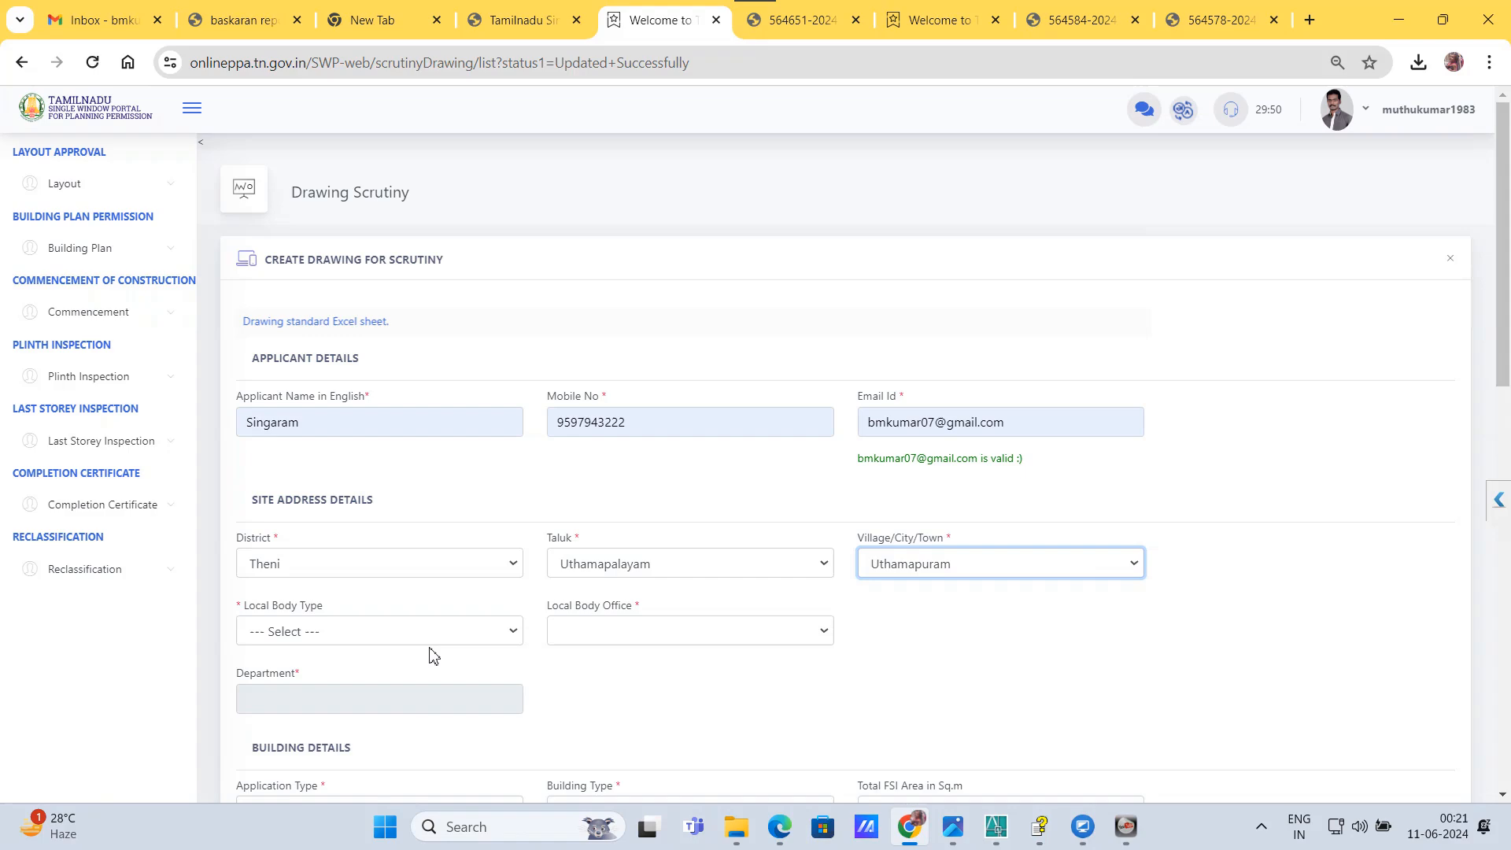
Step: Set the local body type to Town Panchayat and the local body office to Theni_Uthamapalayam_Uthamapalayam
click(423, 636)
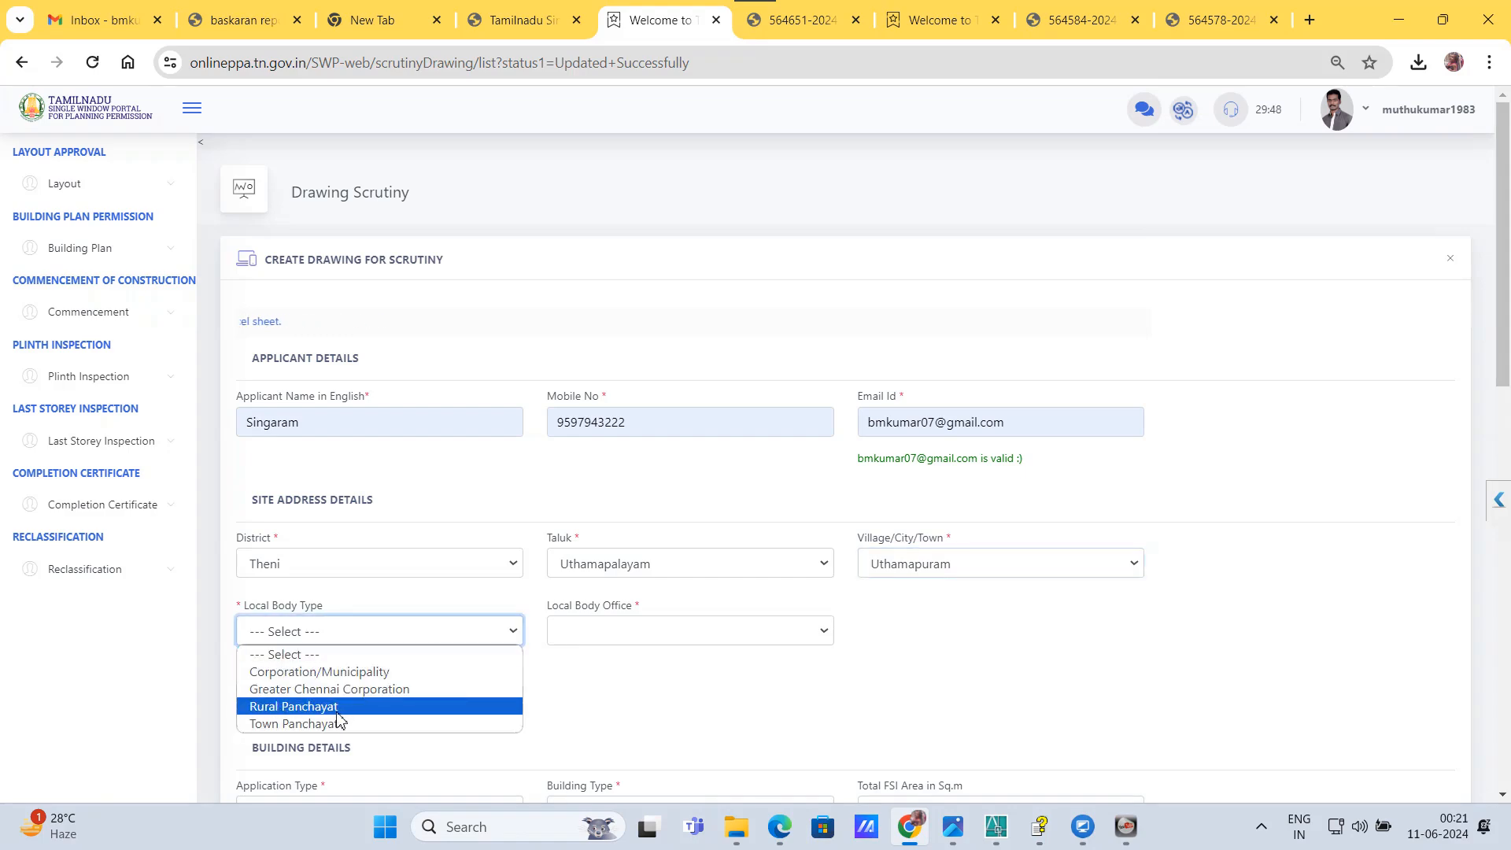
click(334, 723)
click(594, 639)
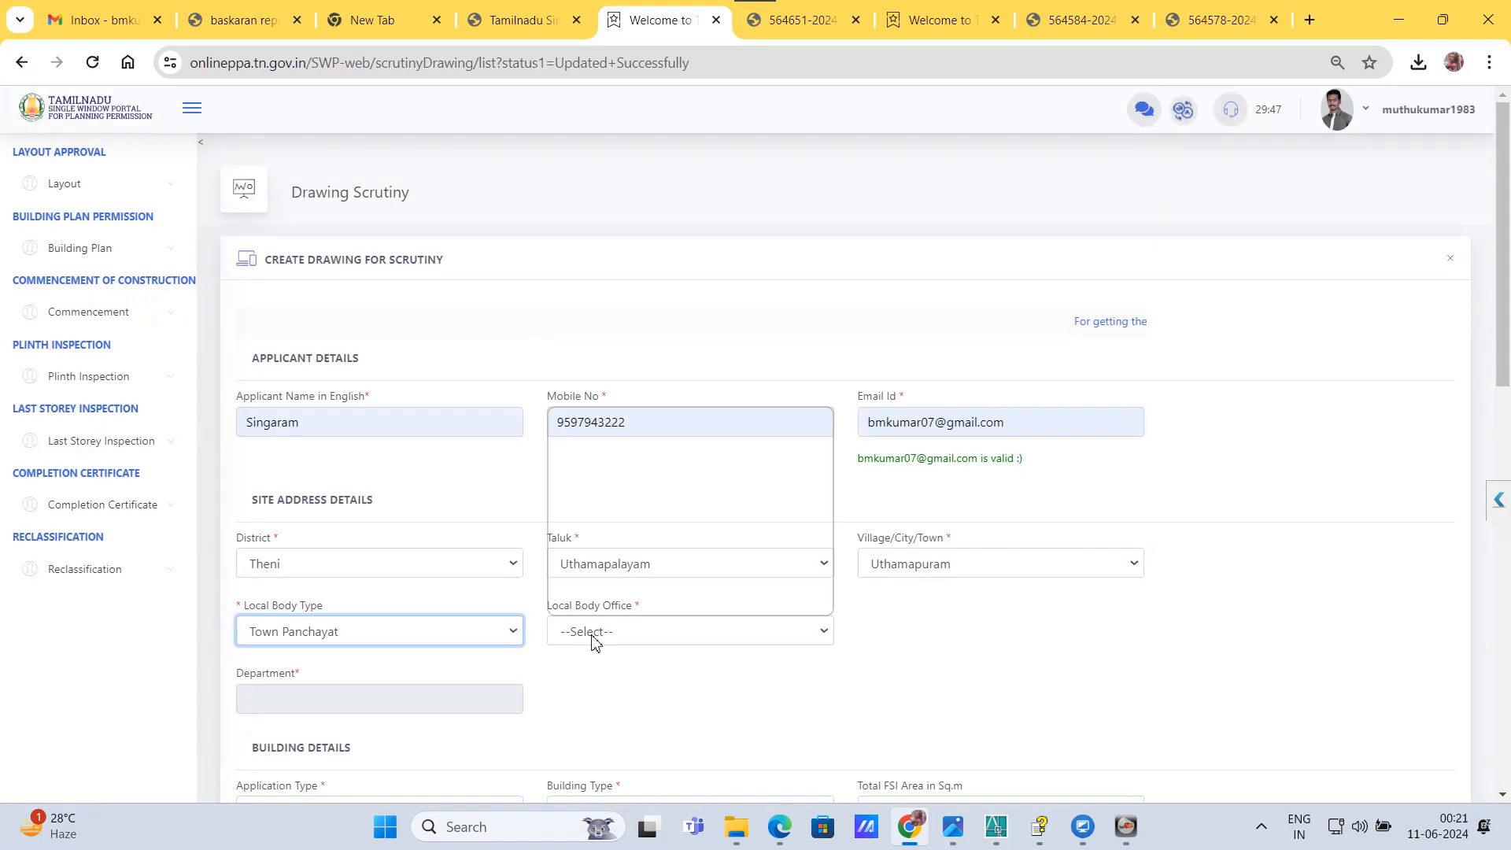
click(627, 606)
Step: Set the application type to New Construction, the building type to Residential and the total FSI area to 2 sq.m
scroll(636, 635, down, 2)
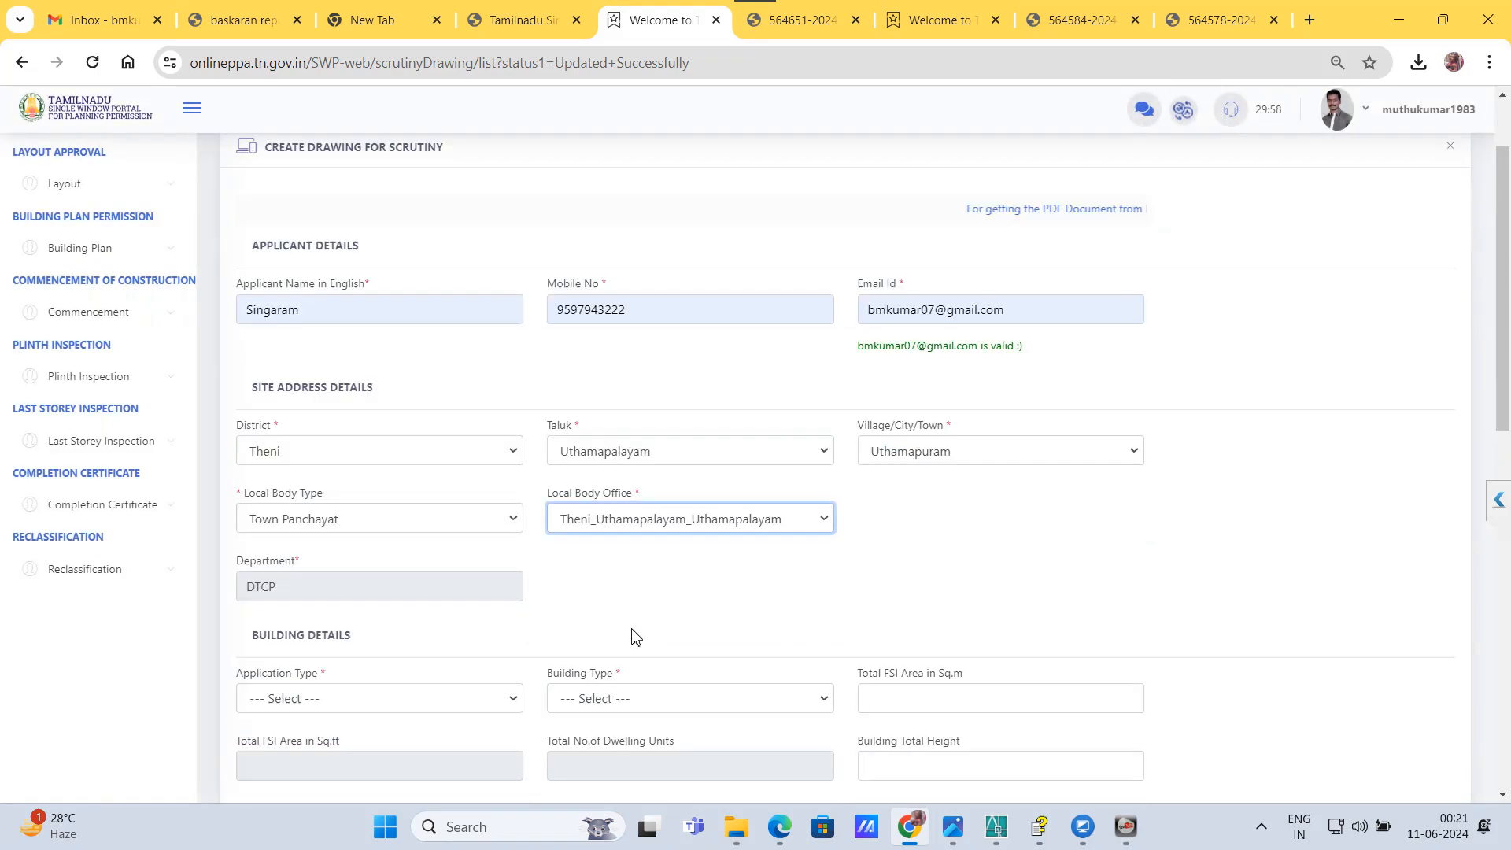
click(351, 614)
click(353, 671)
click(650, 617)
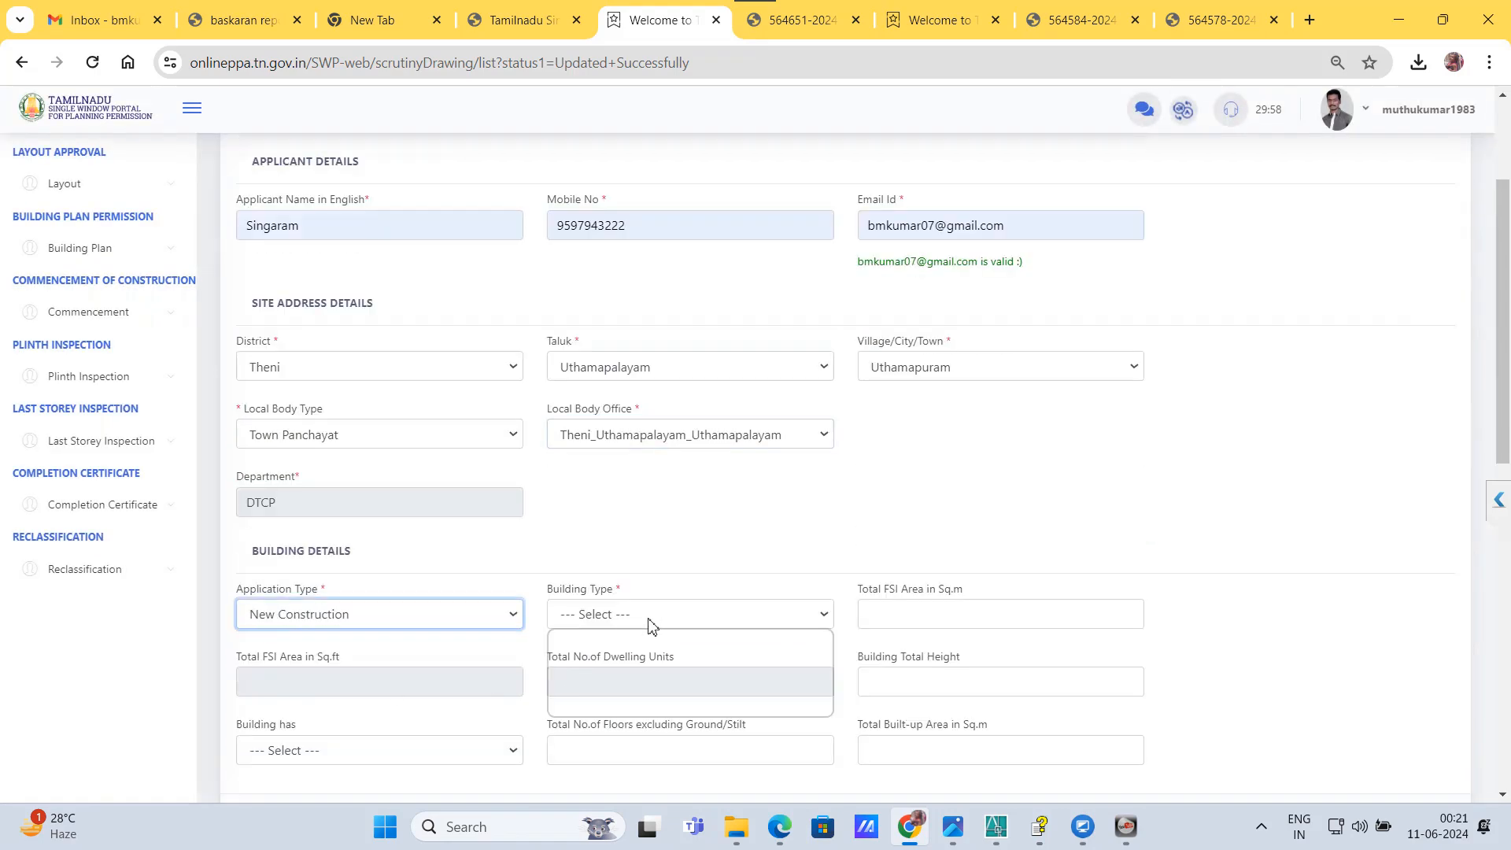
click(598, 705)
click(911, 617)
text(2)
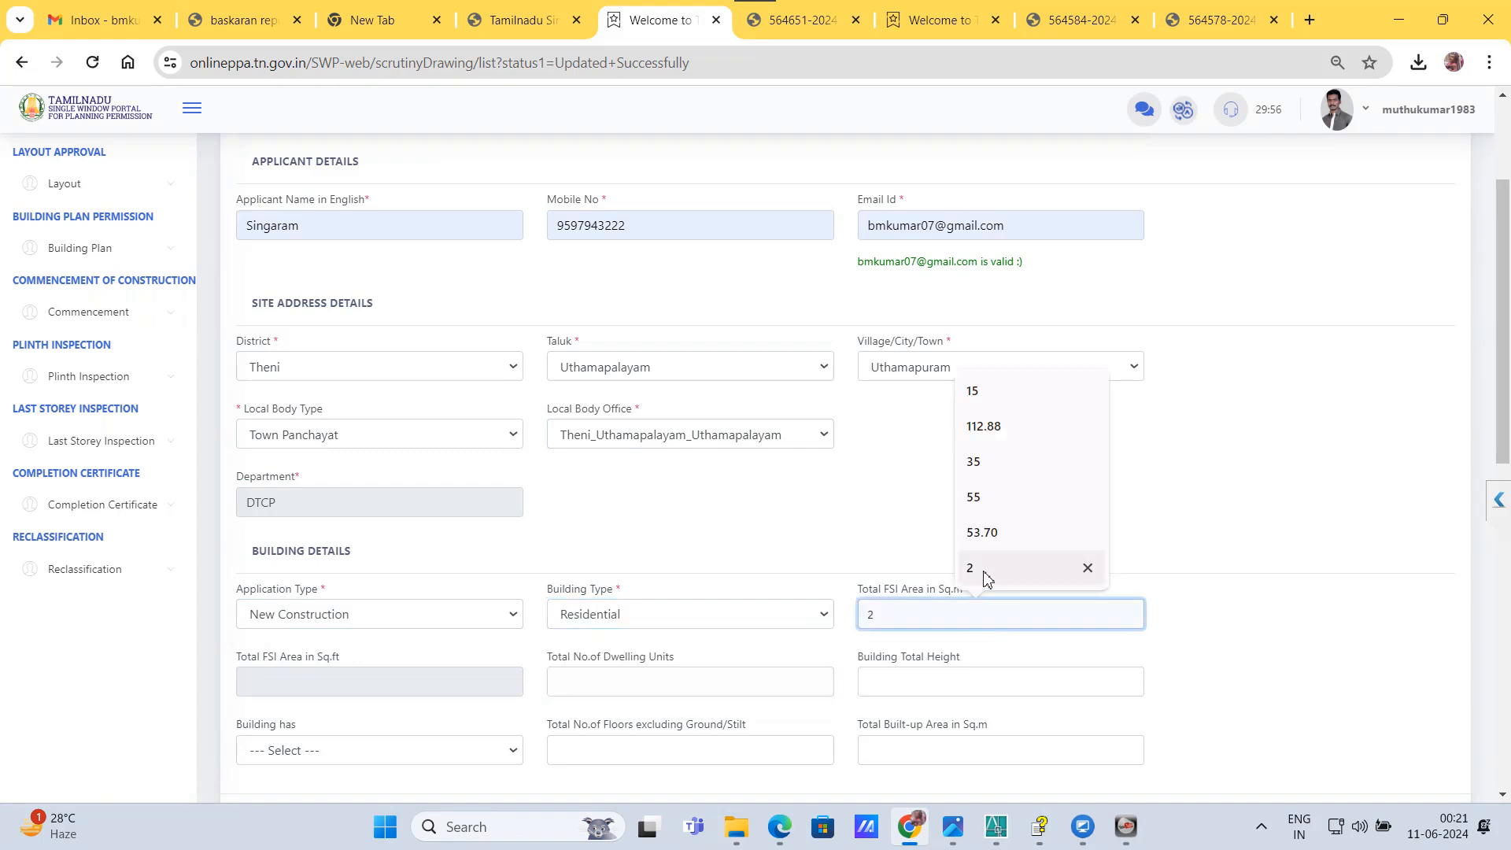
click(983, 570)
Step: Set the total number of dwelling units to 4 and the building total height to 6.97
click(669, 681)
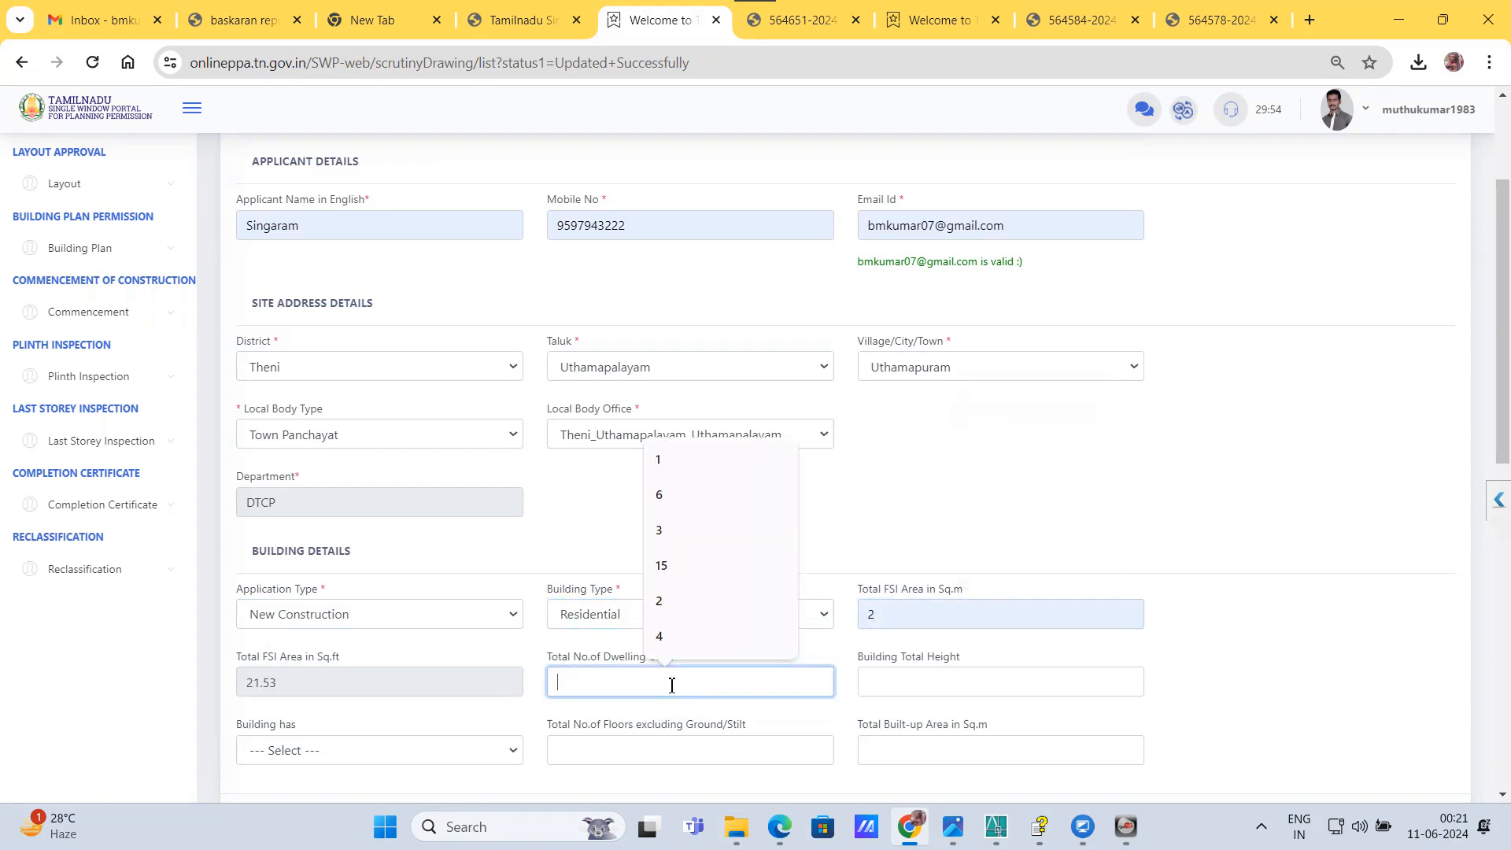
click(671, 644)
click(1000, 681)
click(975, 629)
Step: Specify a Ground Floor building with 1 floor and a total built-up area of 250 sq.m, and submit the details
scroll(403, 645, down, 3)
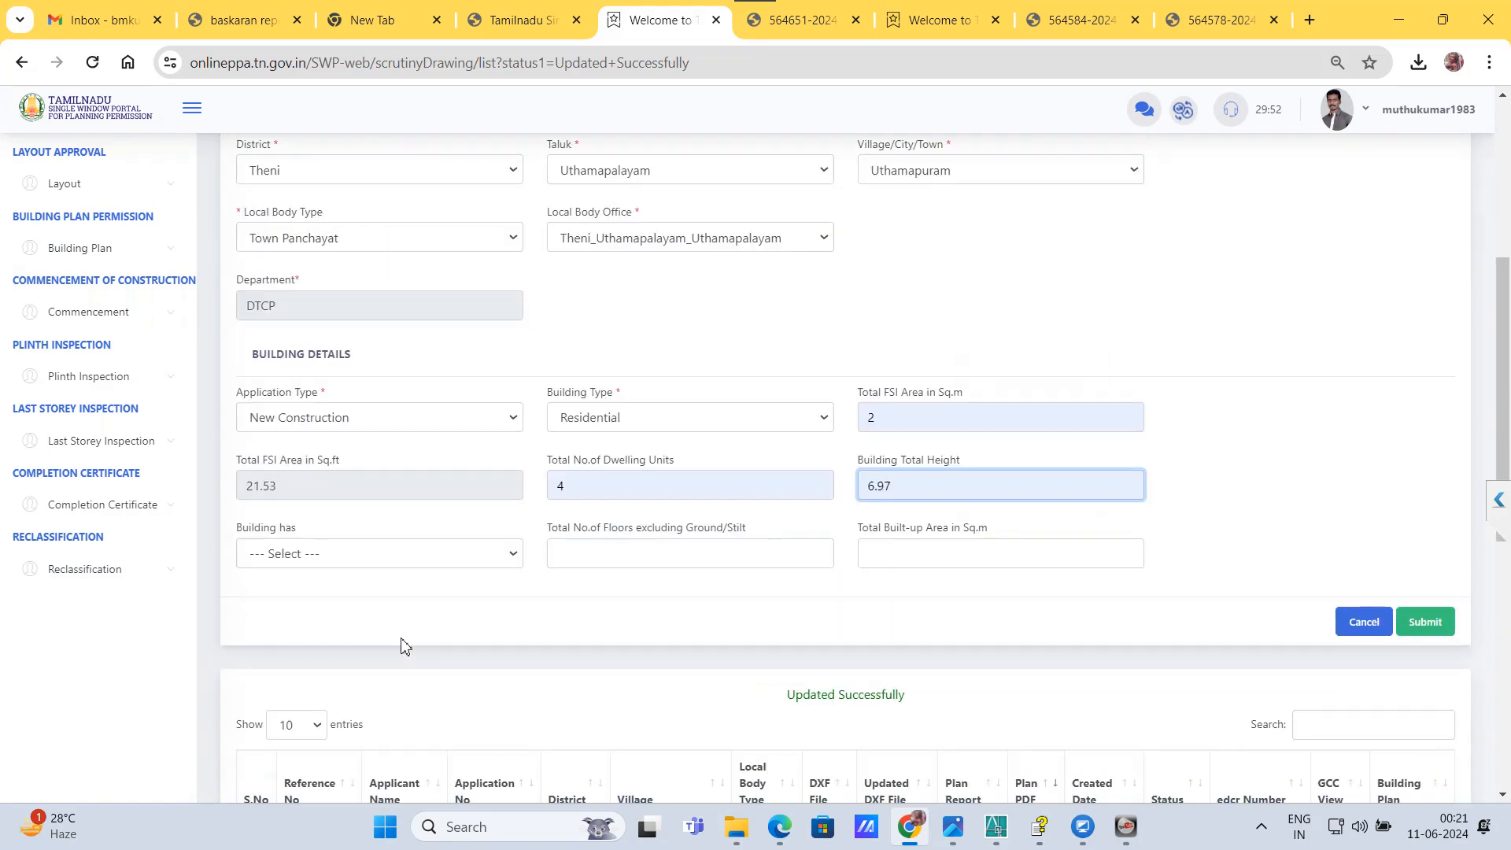
click(350, 553)
click(317, 596)
click(574, 550)
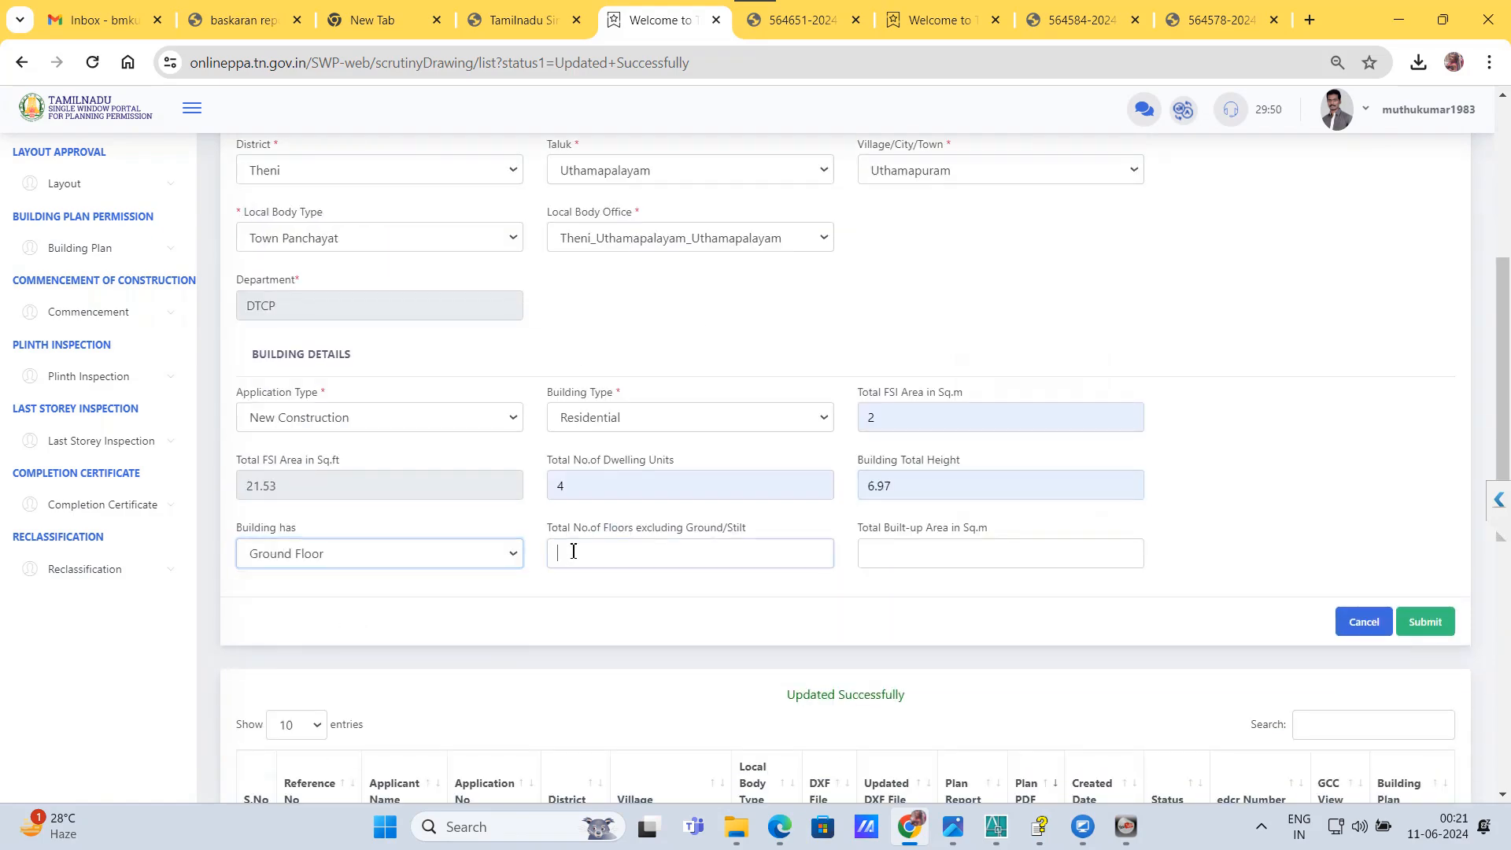
click(666, 602)
click(880, 555)
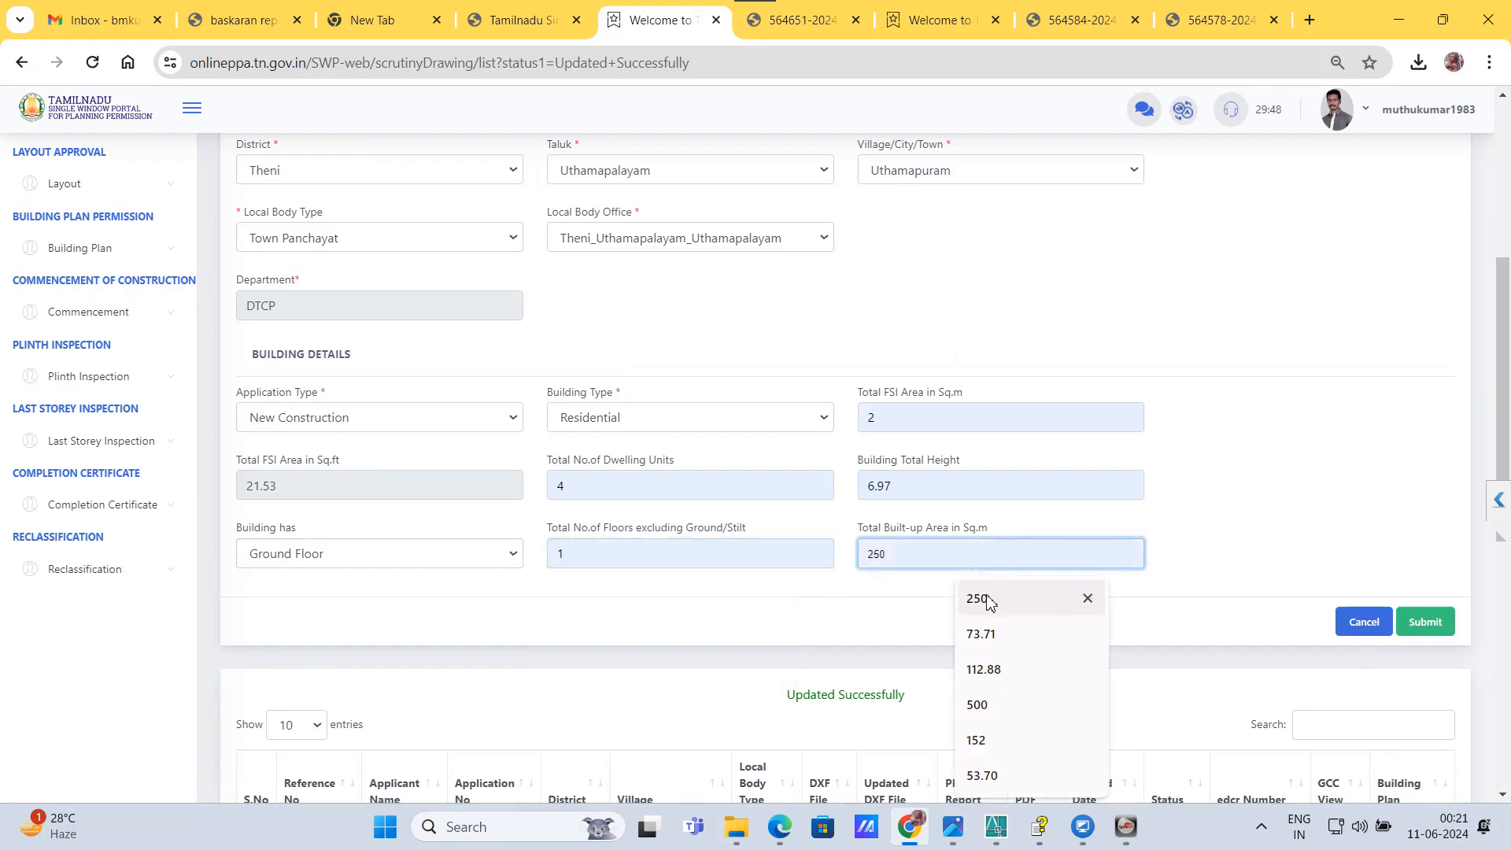
click(988, 600)
click(1415, 626)
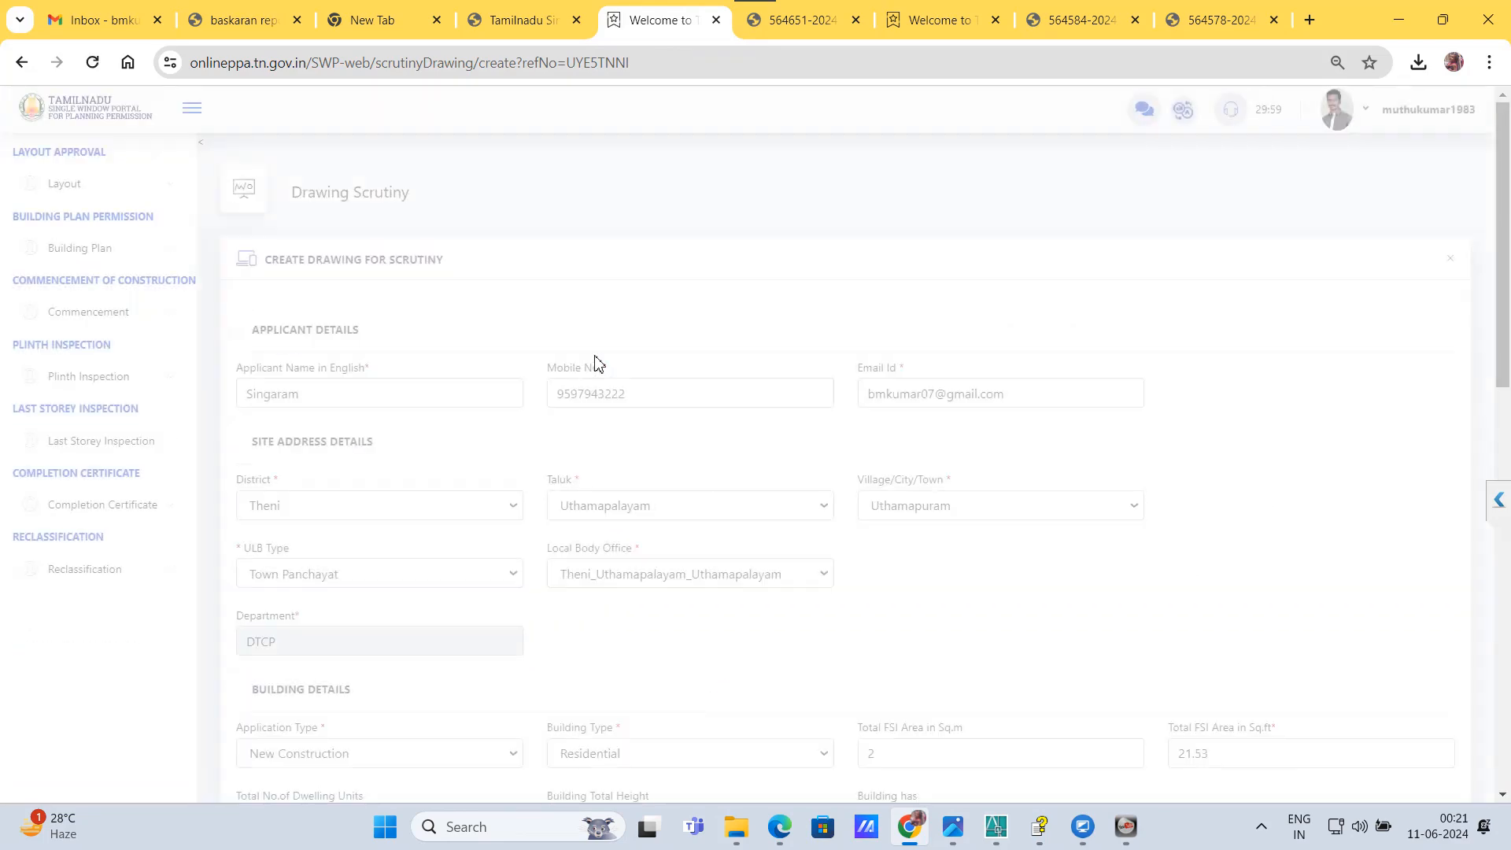
Step: Attach 3SUDHARSAN.dxf from the Desktop as the building plan and submit the drawing for scrutiny
scroll(621, 382, down, 5)
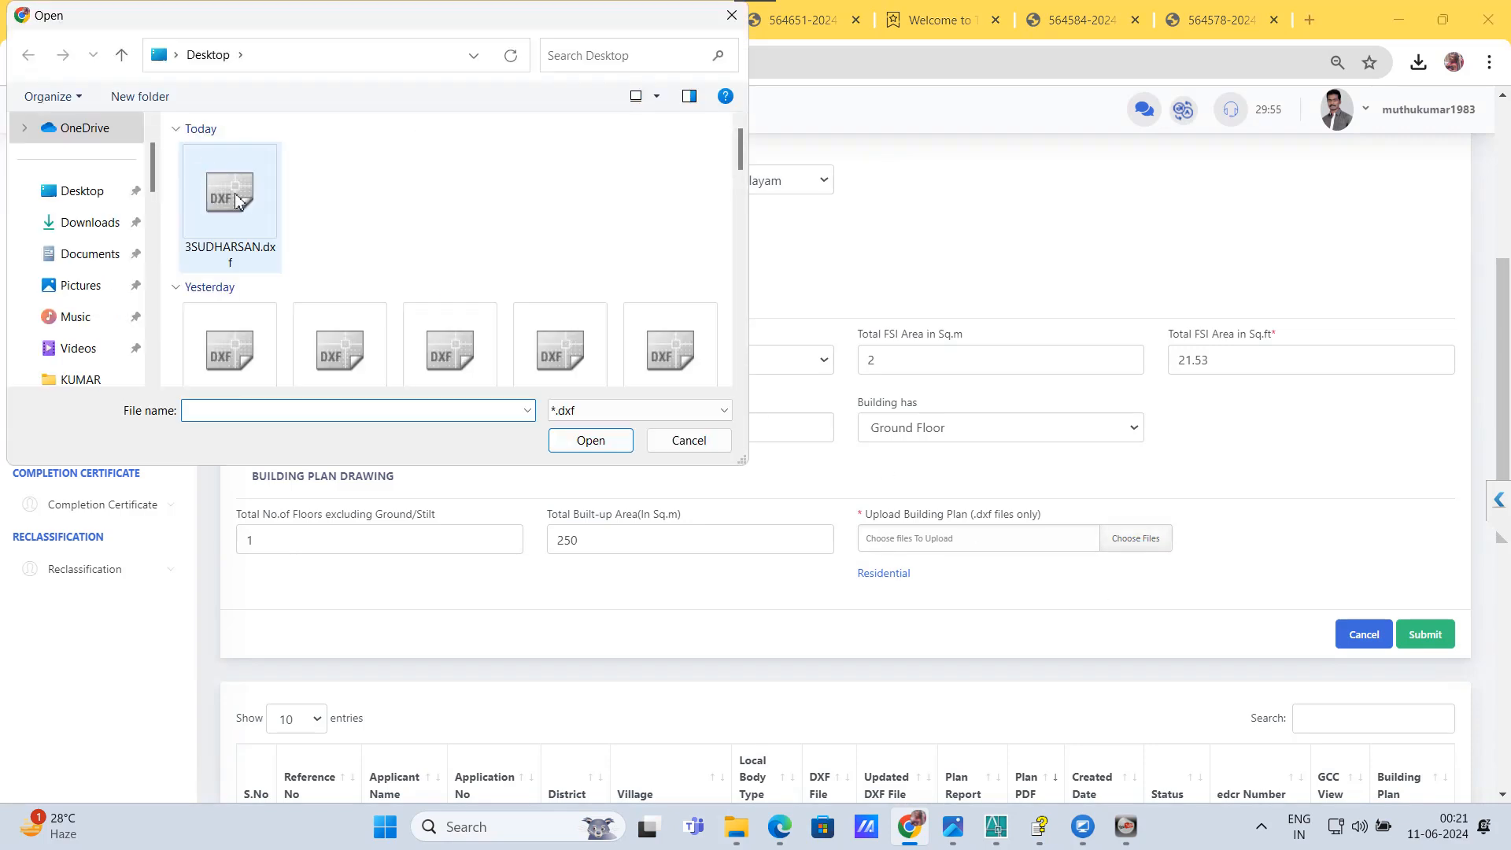
double_click(236, 203)
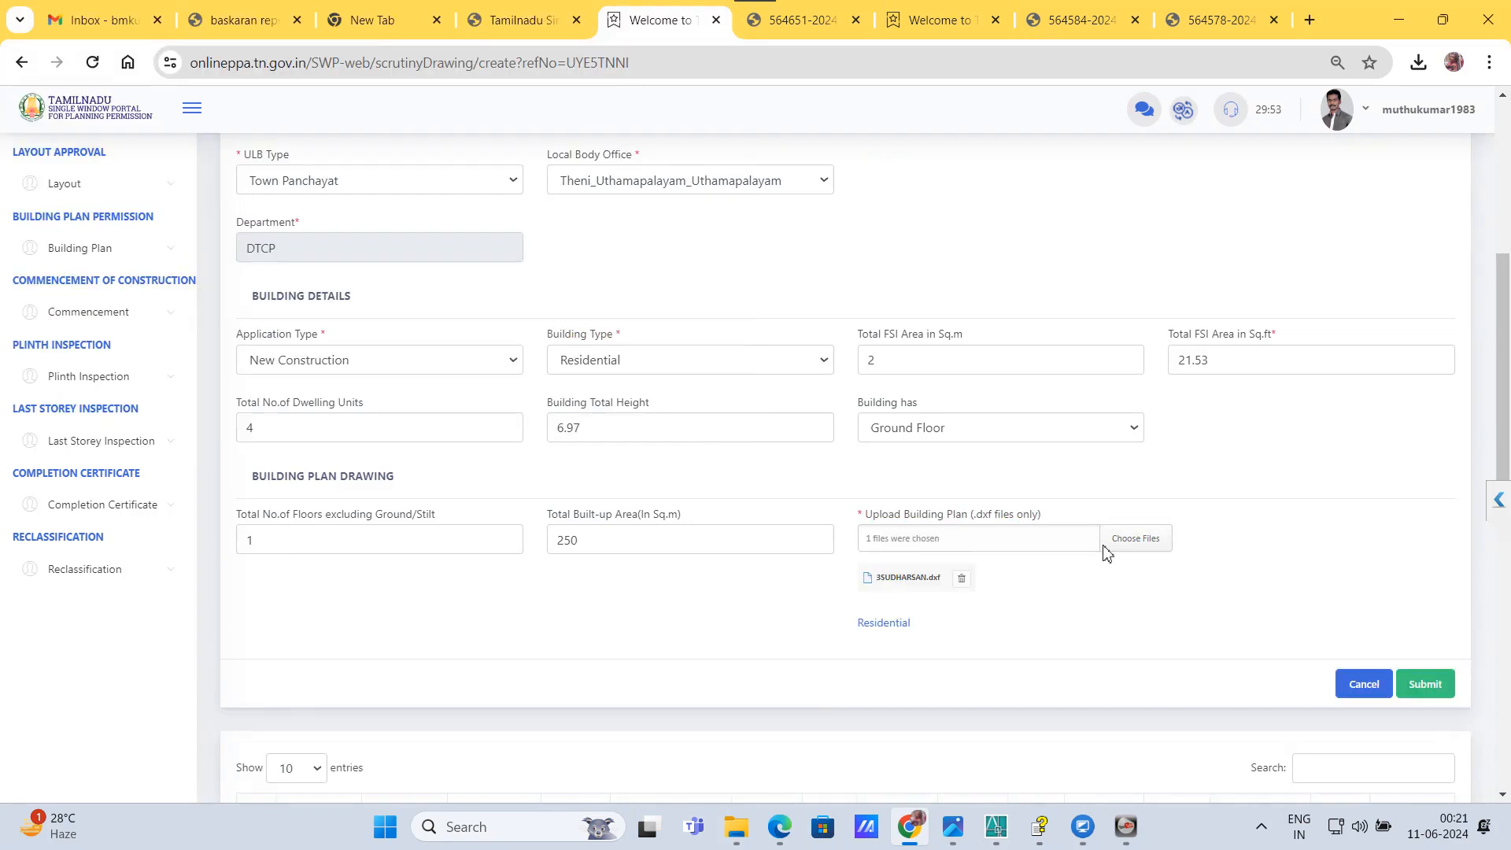
click(1424, 685)
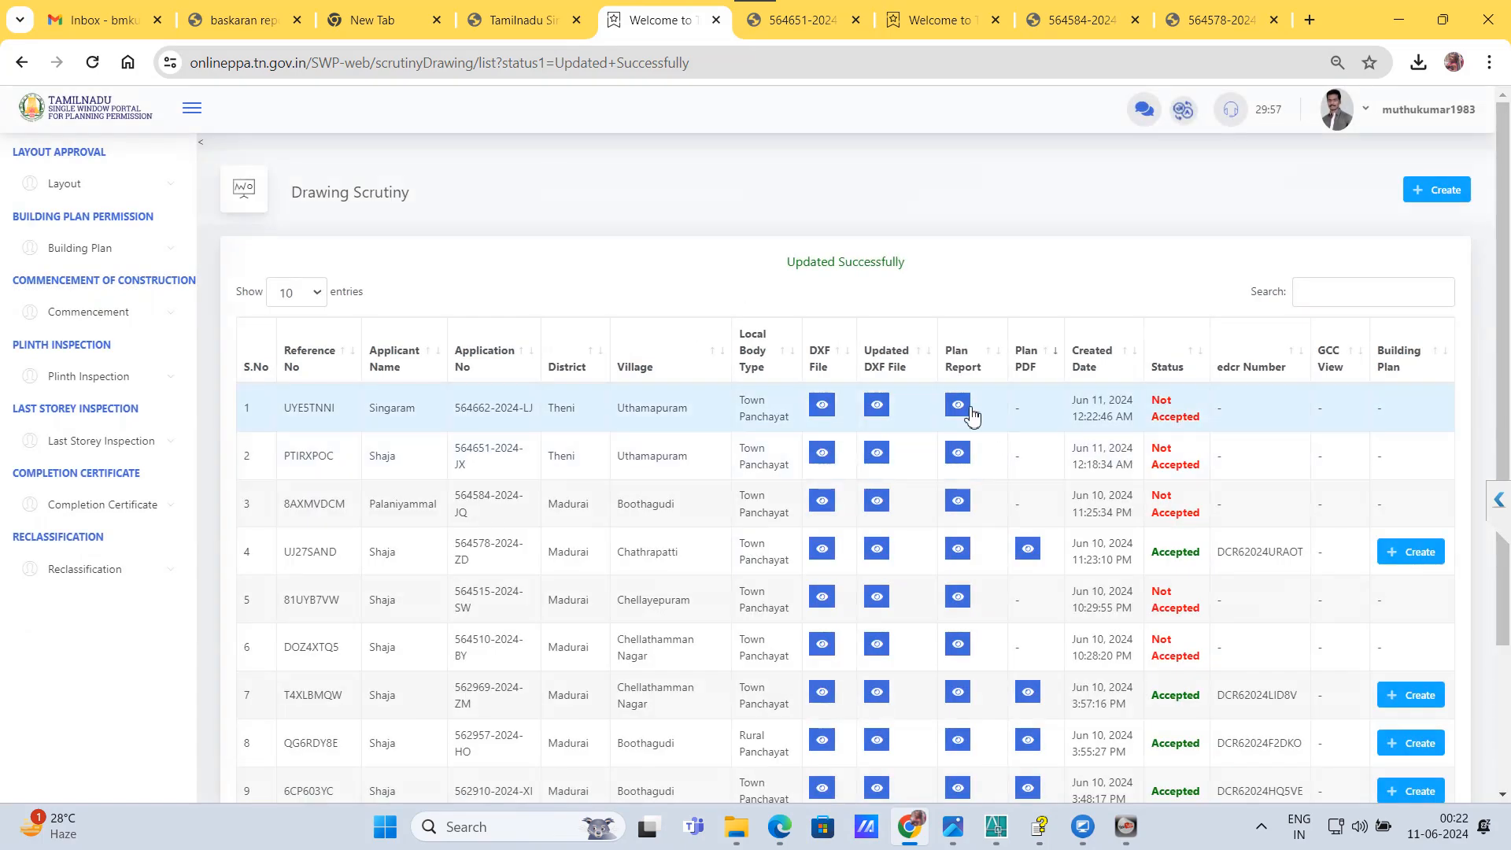
Step: Open the plan report of the most recent drawing submission and review its status, queries and ventilation check
click(965, 409)
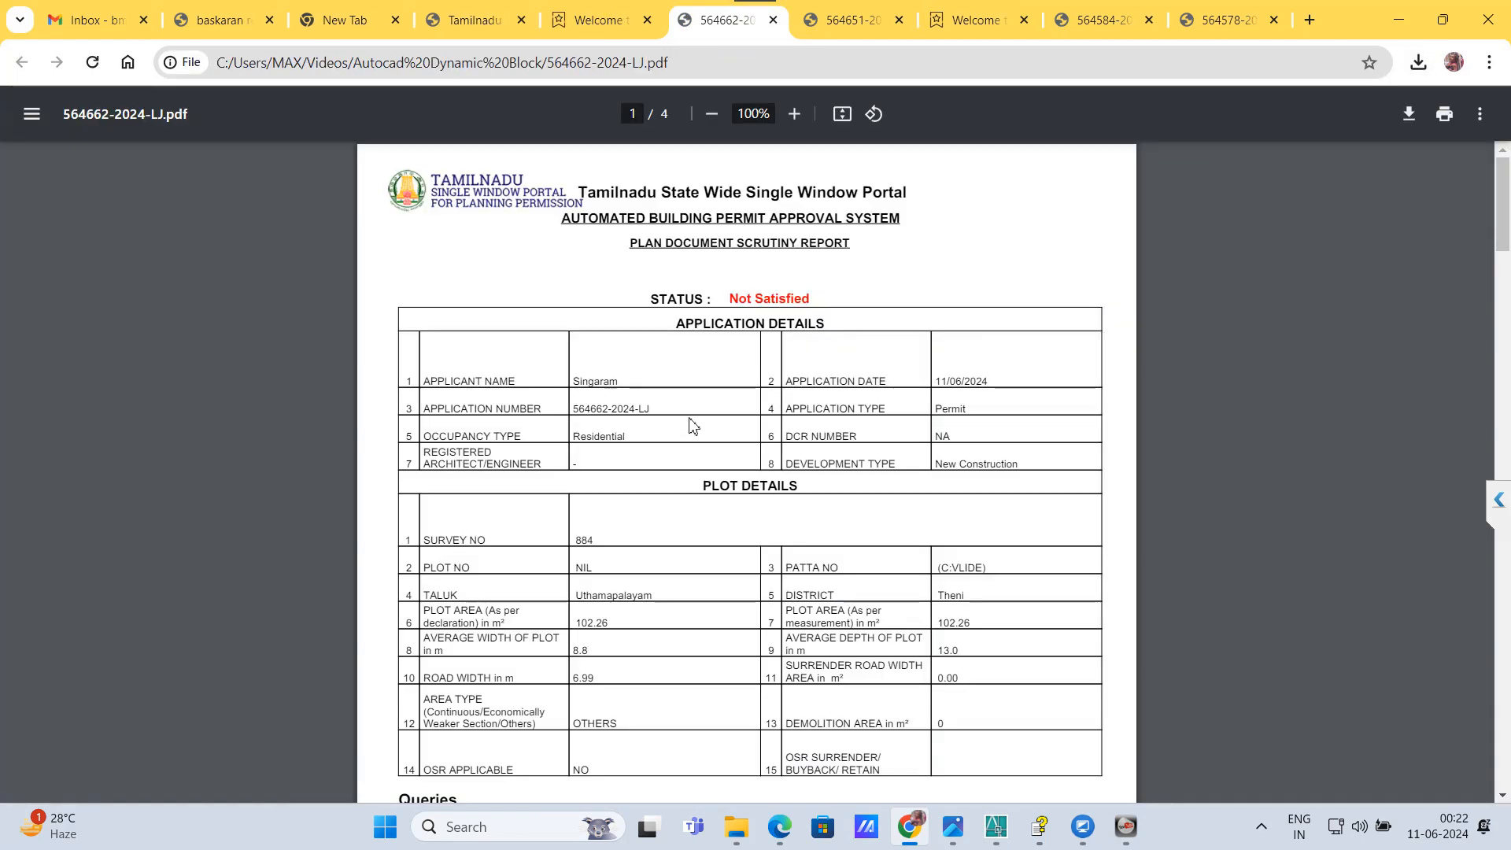
scroll(697, 417, down, 4)
scroll(696, 417, down, 1)
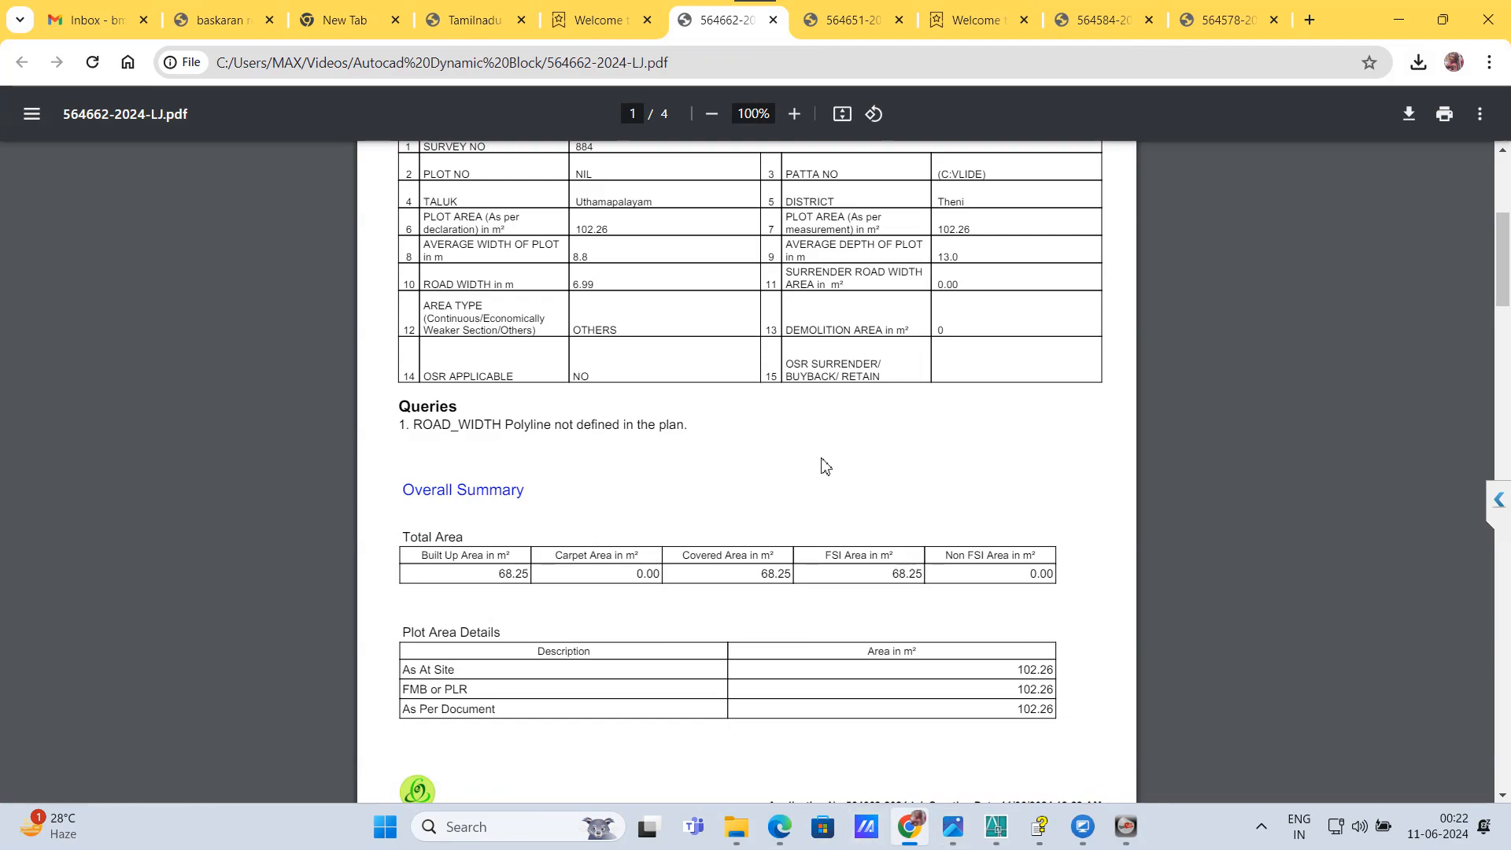
scroll(823, 461, down, 20)
scroll(822, 461, down, 15)
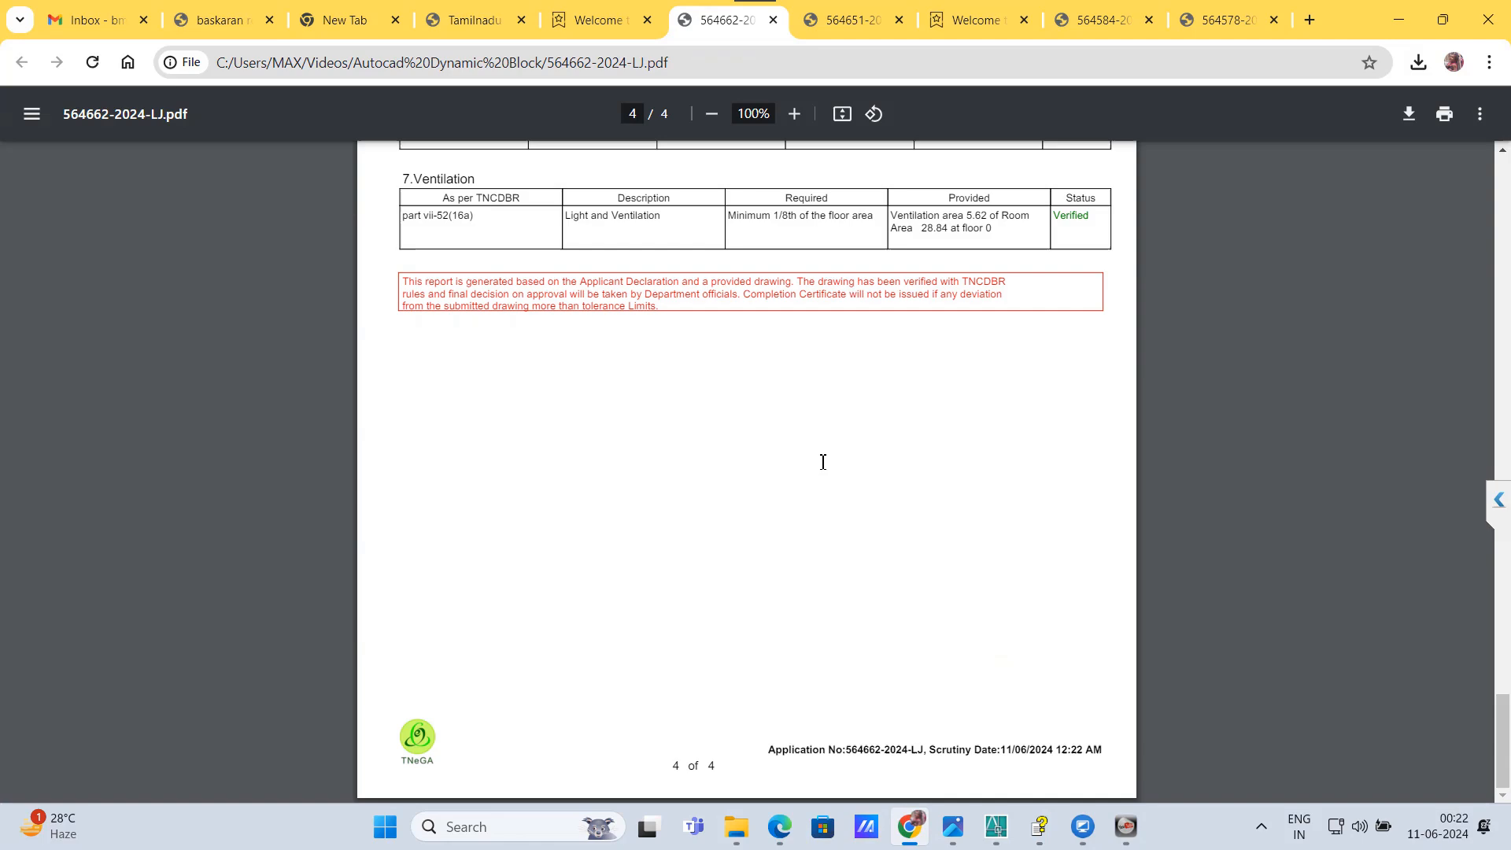
scroll(821, 472, up, 12)
scroll(818, 482, up, 20)
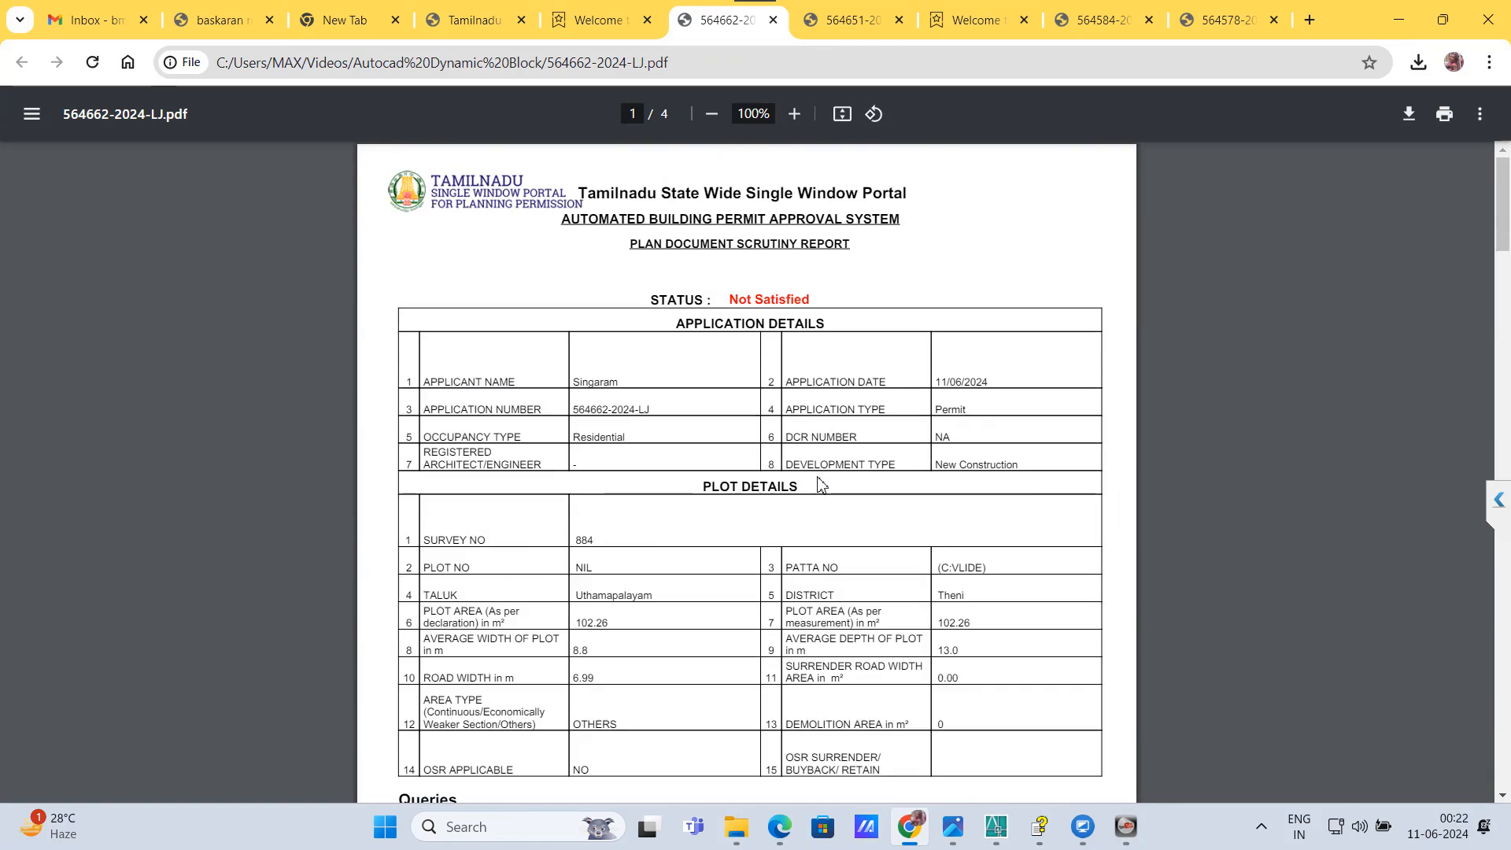
Step: Switch to 3SUDHARSAN.dxf in AutoCAD, clear any active command and inspect the site plan beside the floor plan
mouse_move(995, 827)
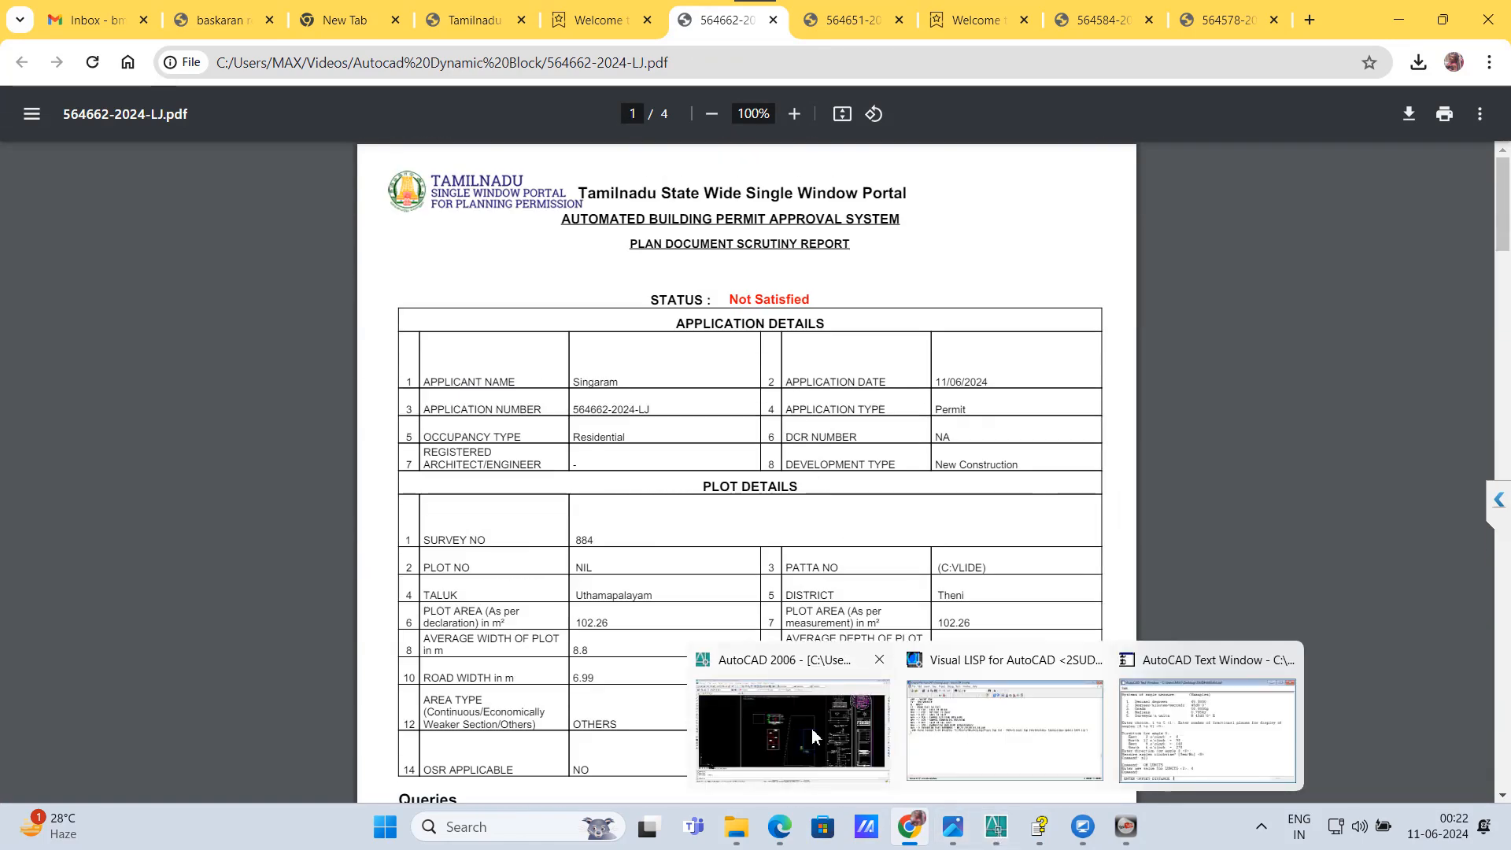
click(833, 734)
scroll(754, 534, down, 3)
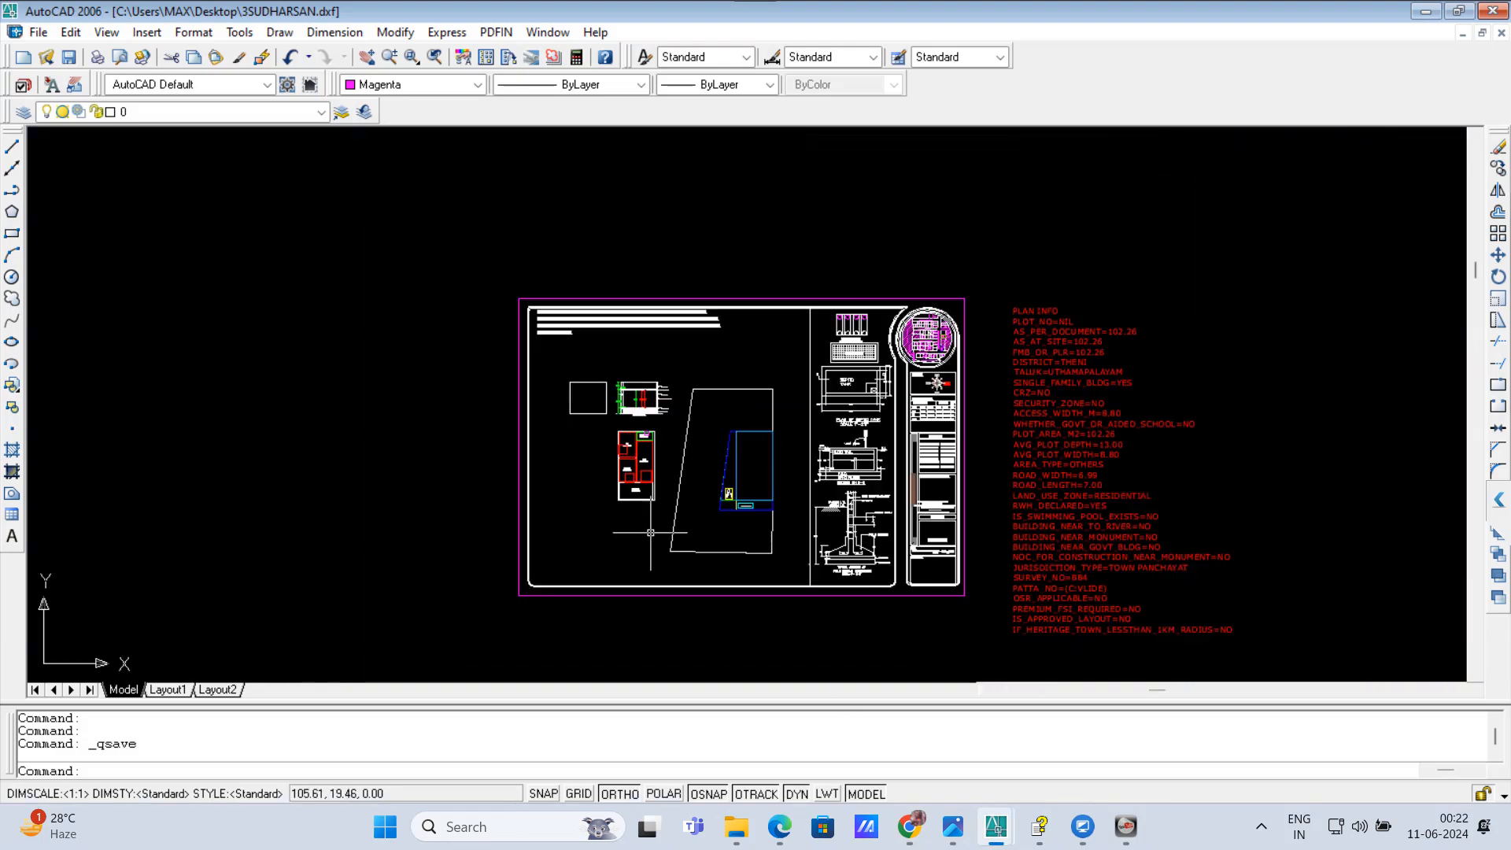
scroll(755, 535, up, 1)
key(Escape)
key(Escape)
key(Escape)
scroll(754, 534, up, 3)
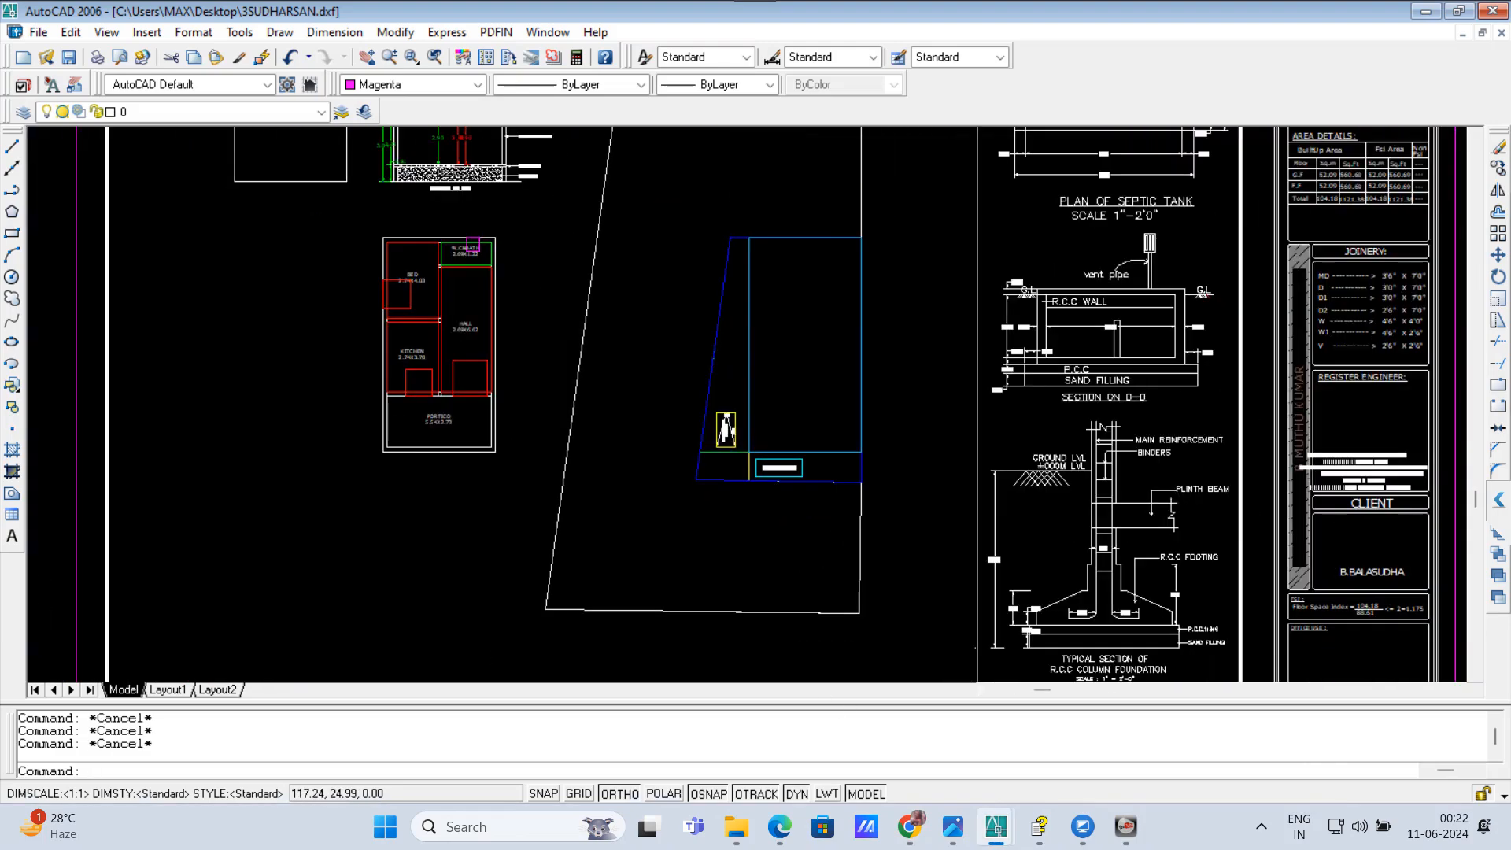